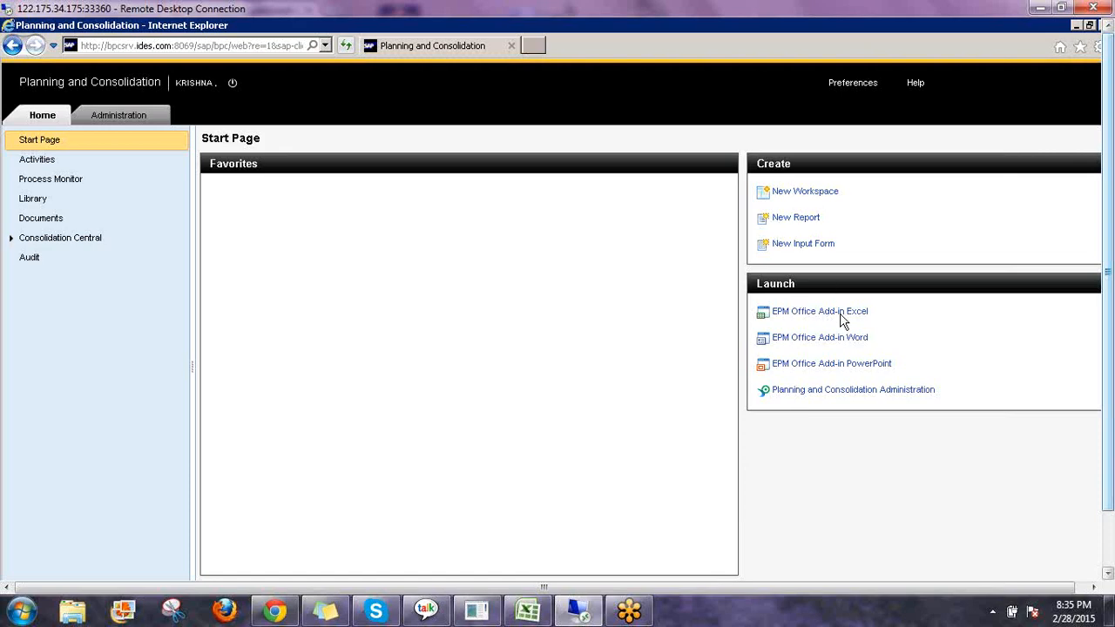
Open the Administration area, expand Rules and Business Process Flows, and browse the Business Rules list.
{"action": "left_click", "coordinate": [880, 308]}
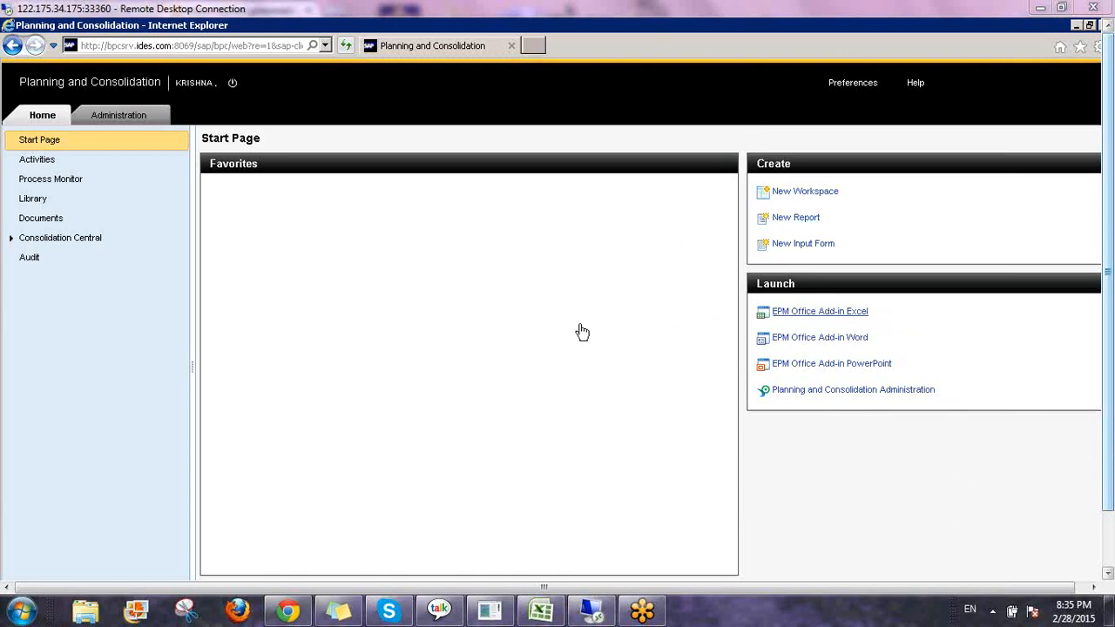
{"action": "left_click", "coordinate": [116, 119]}
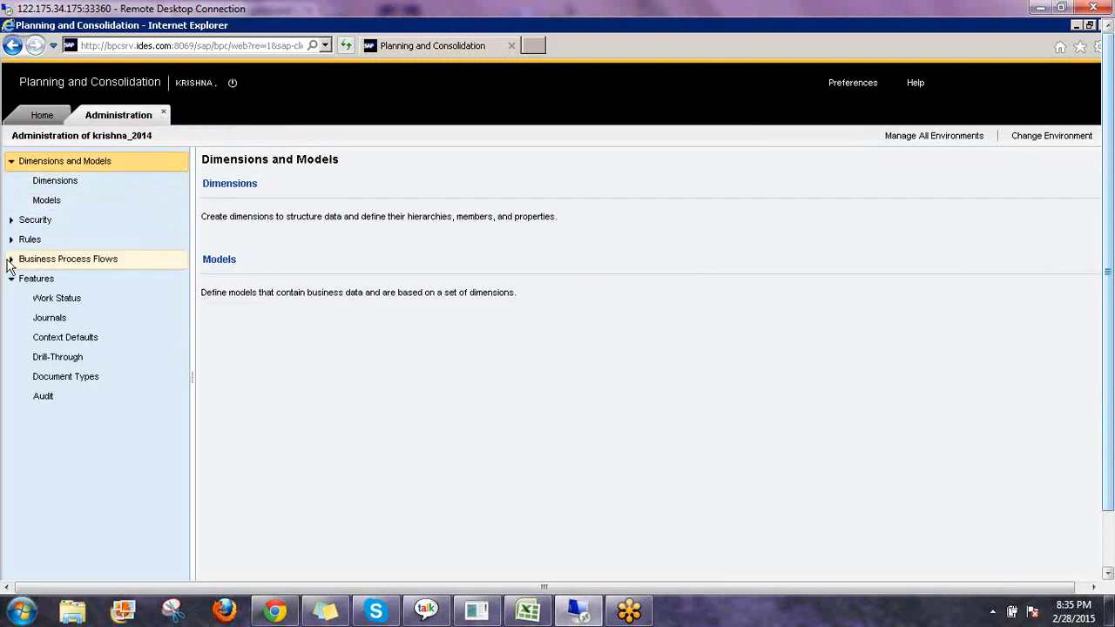
{"action": "left_click", "coordinate": [12, 261]}
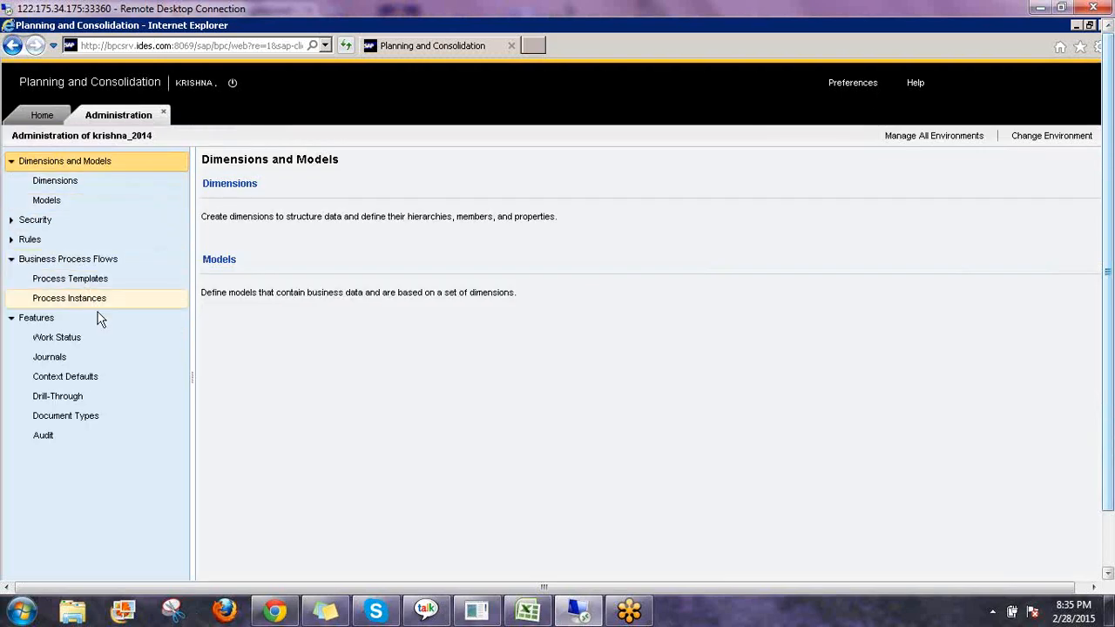
{"action": "left_click", "coordinate": [23, 244]}
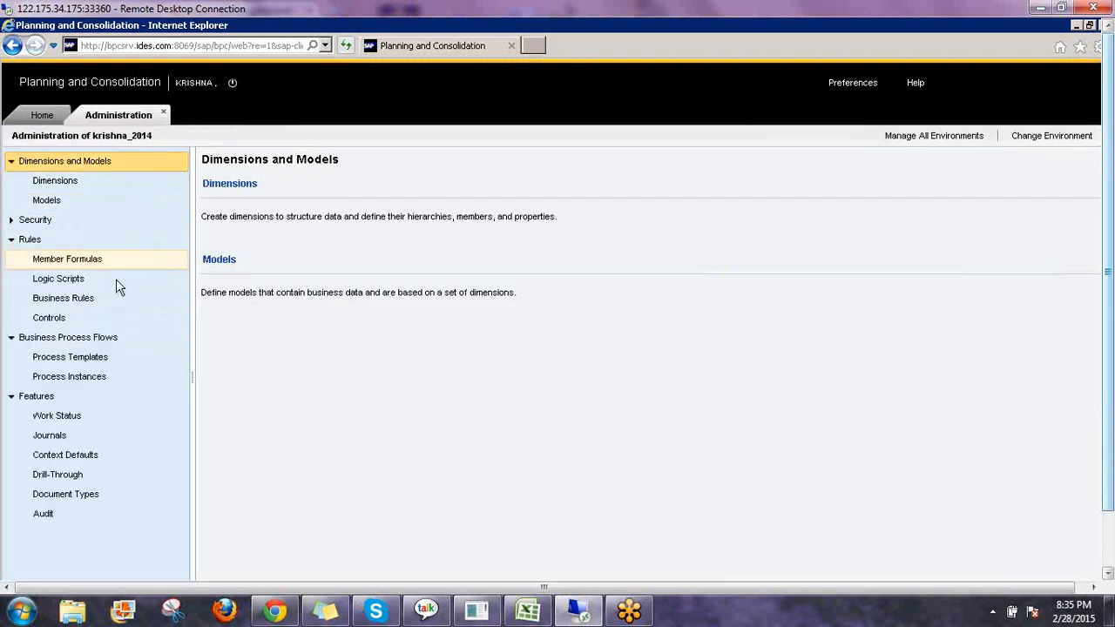
{"action": "left_click", "coordinate": [87, 298]}
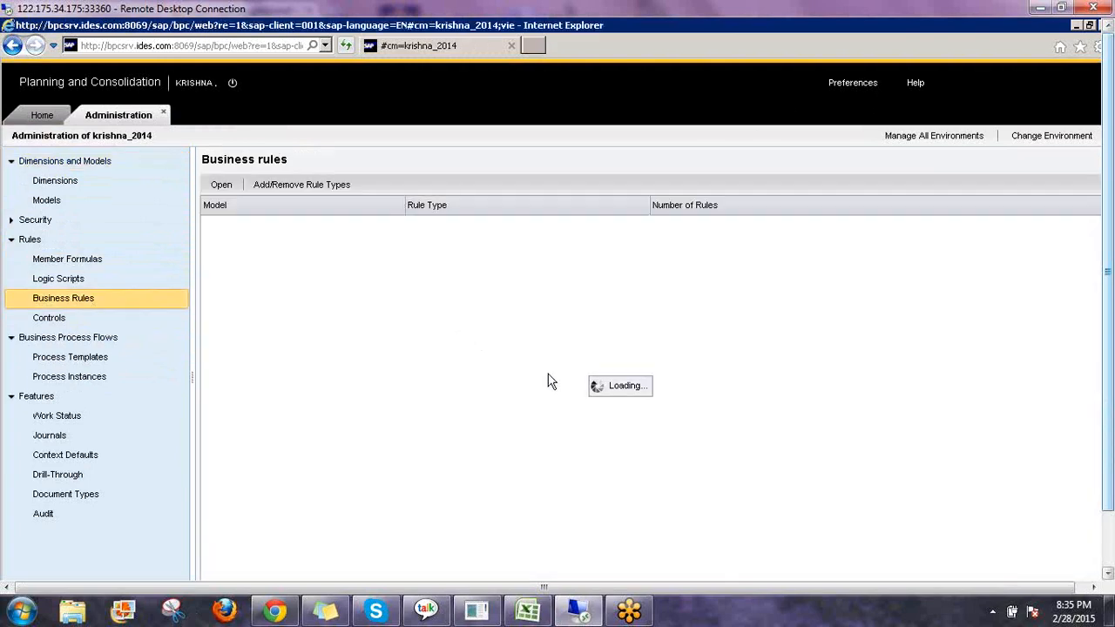
{"action": "left_click", "coordinate": [1106, 413]}
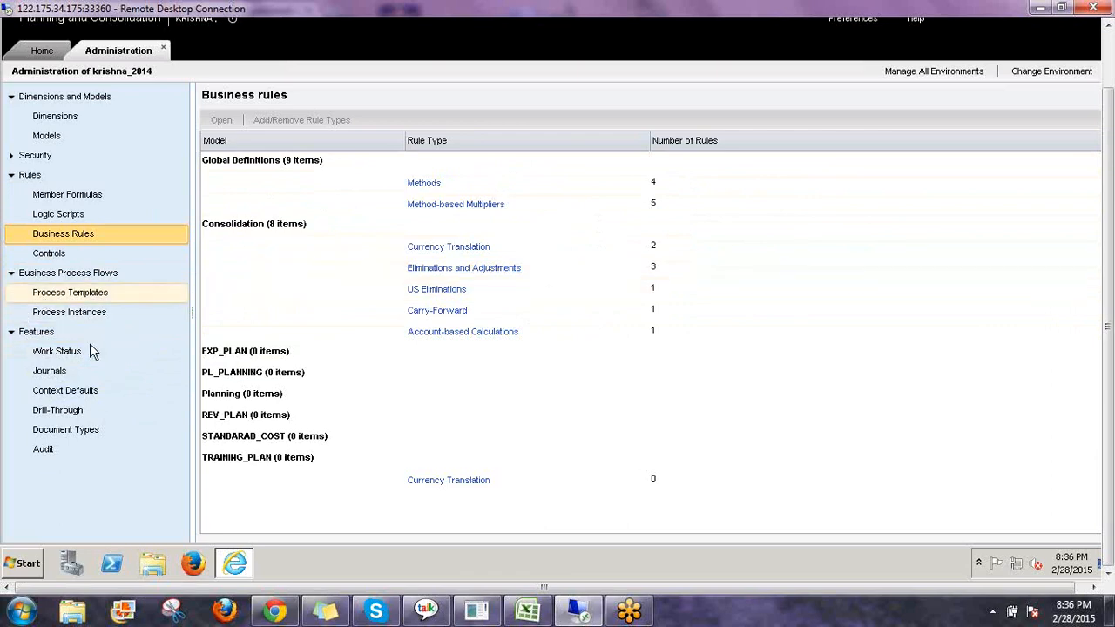
Open the Journals feature and examine the list of models with journal templates.
{"action": "left_click", "coordinate": [57, 374]}
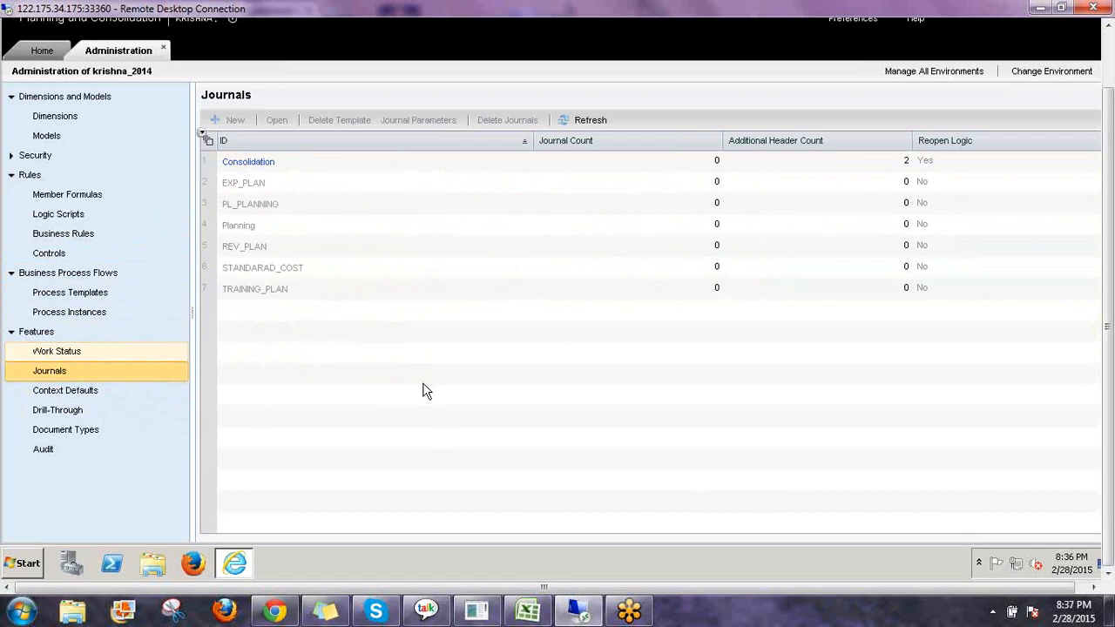
{"action": "left_click", "coordinate": [369, 184]}
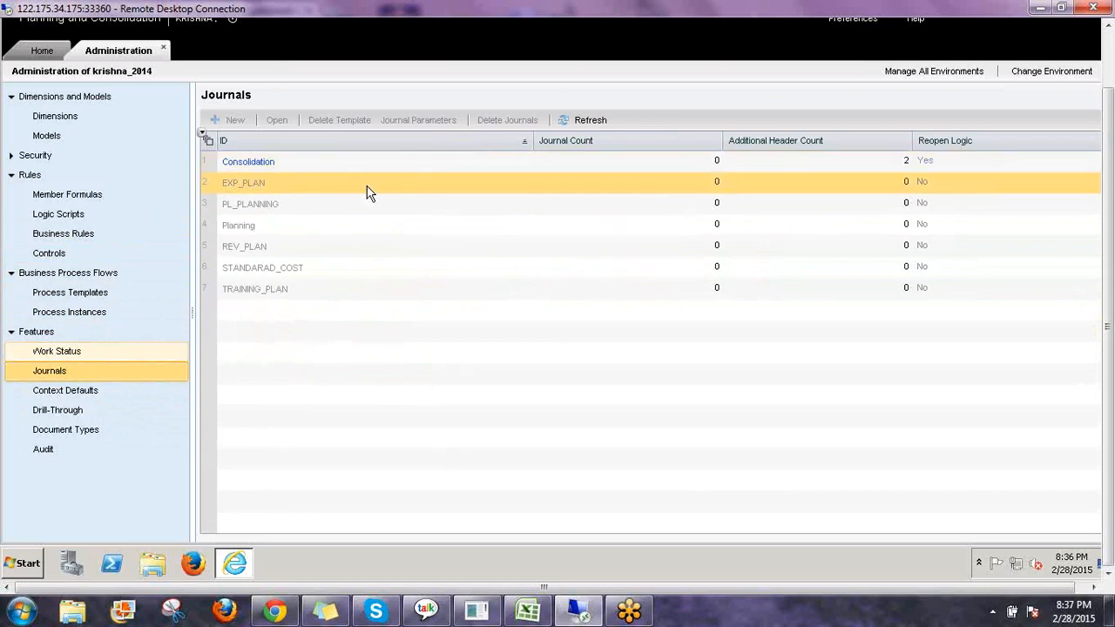
Open the Planning model from the Models list to review its settings, then close it.
{"action": "left_click", "coordinate": [55, 139]}
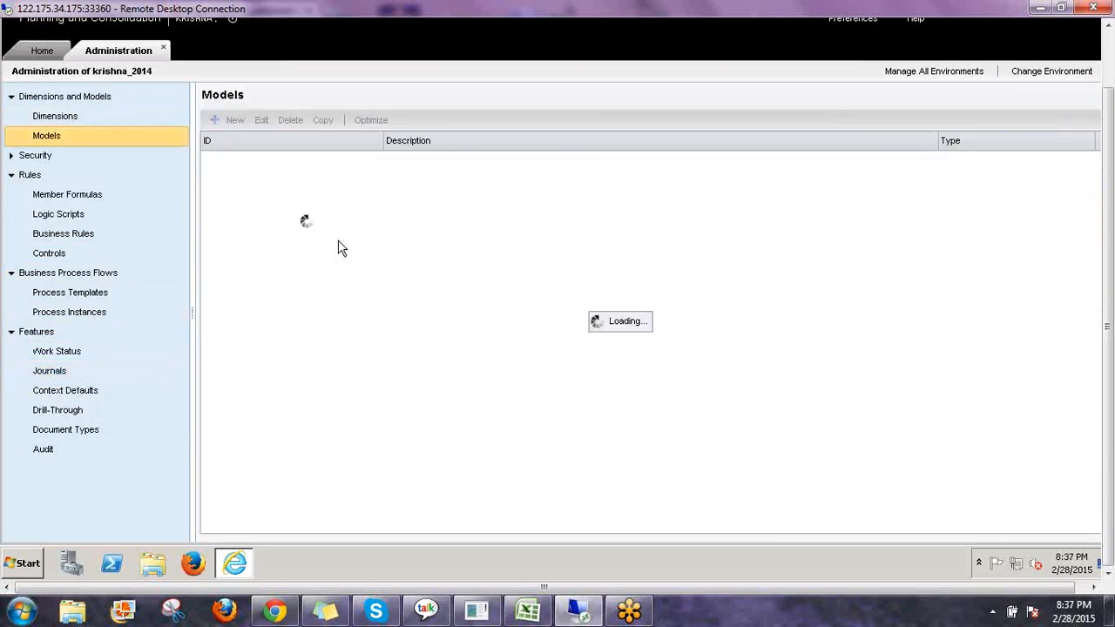
{"action": "left_click", "coordinate": [237, 163]}
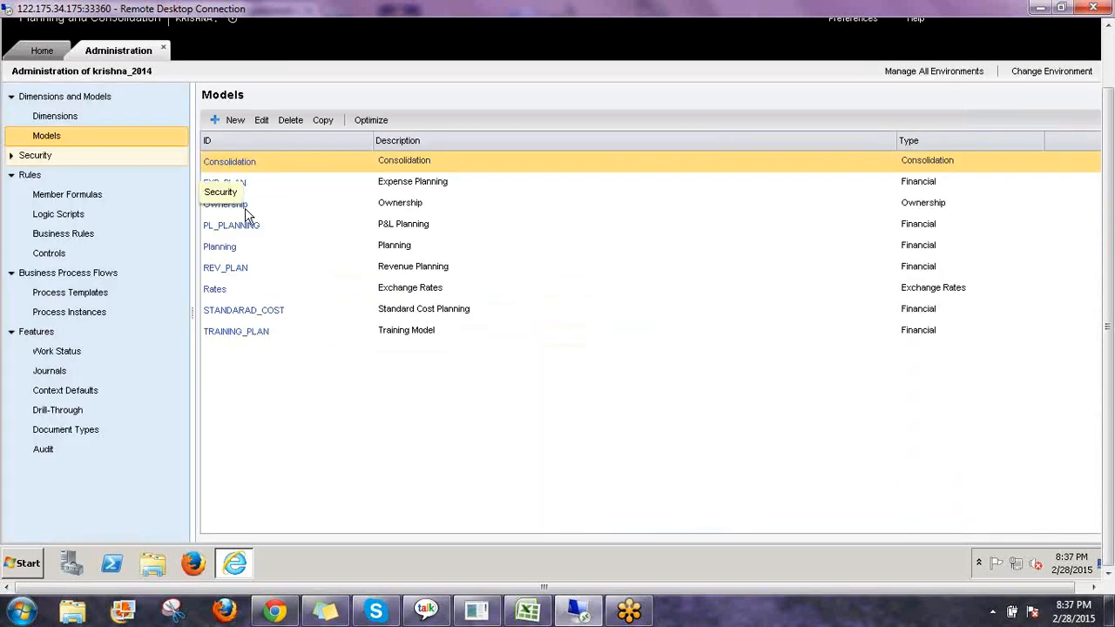
{"action": "left_click", "coordinate": [223, 251]}
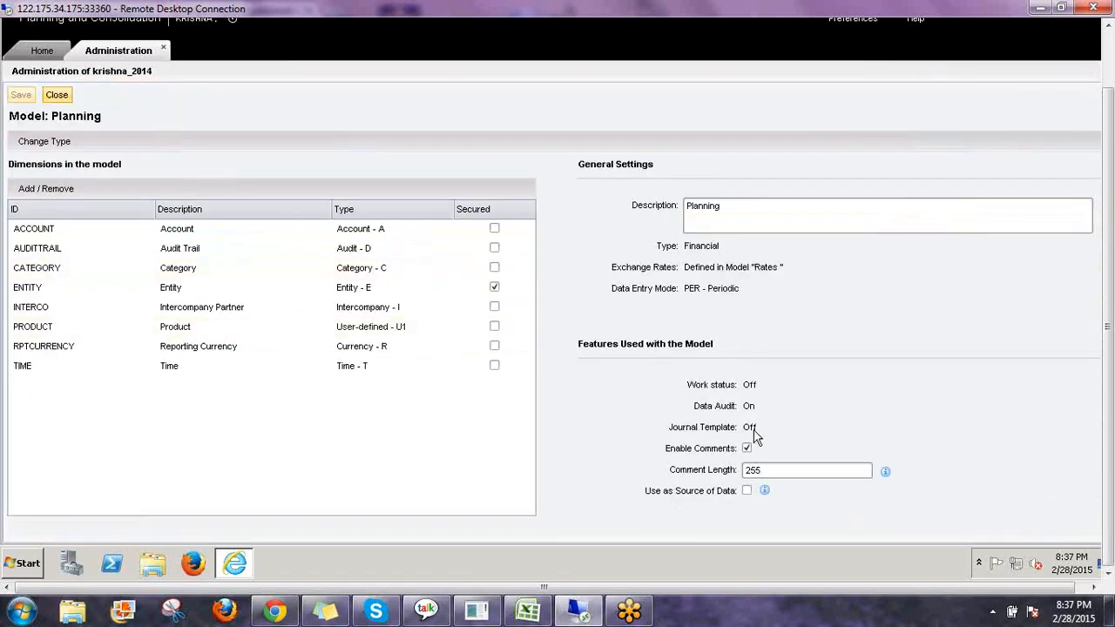
{"action": "left_click", "coordinate": [56, 95]}
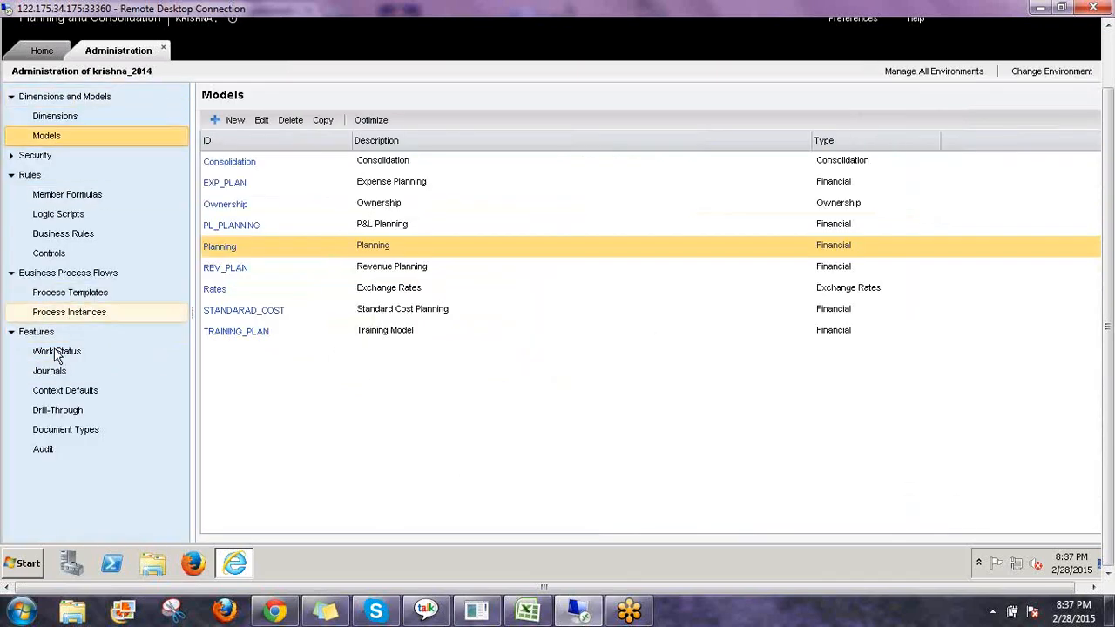
Return to Journals, compare the model rows, and open the Consolidation journal template.
{"action": "left_click", "coordinate": [88, 378]}
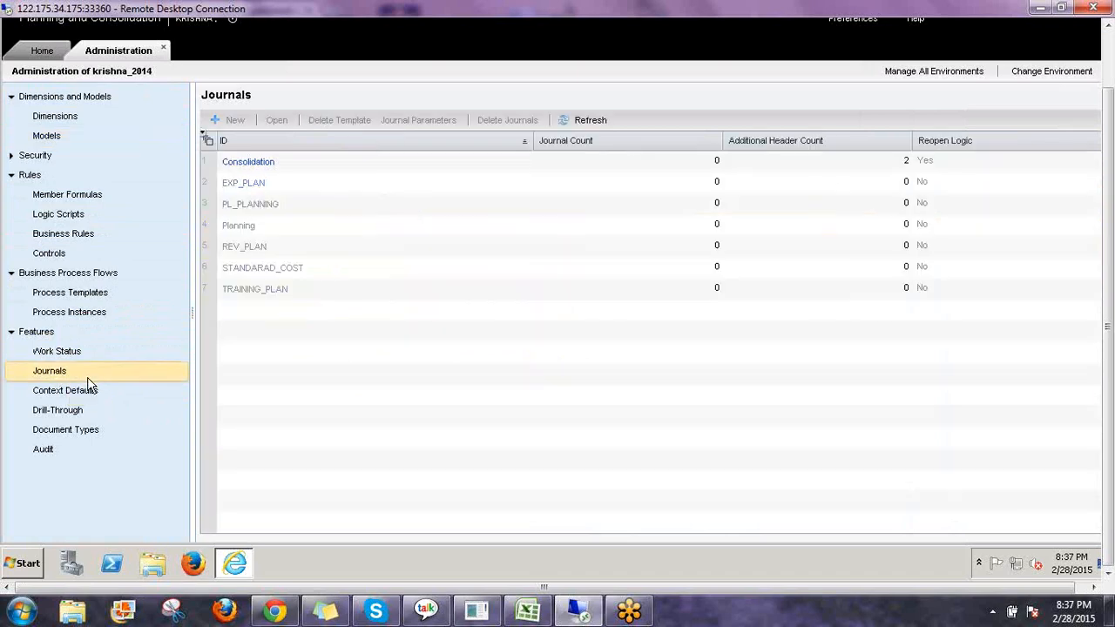
{"action": "left_click", "coordinate": [294, 166]}
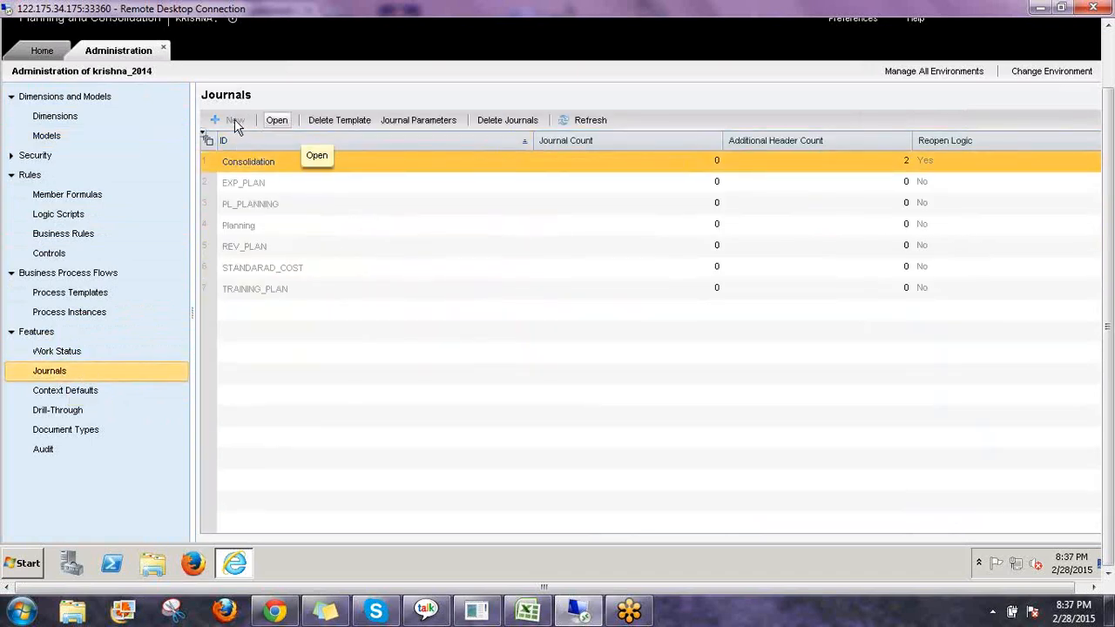
{"action": "left_click", "coordinate": [262, 183]}
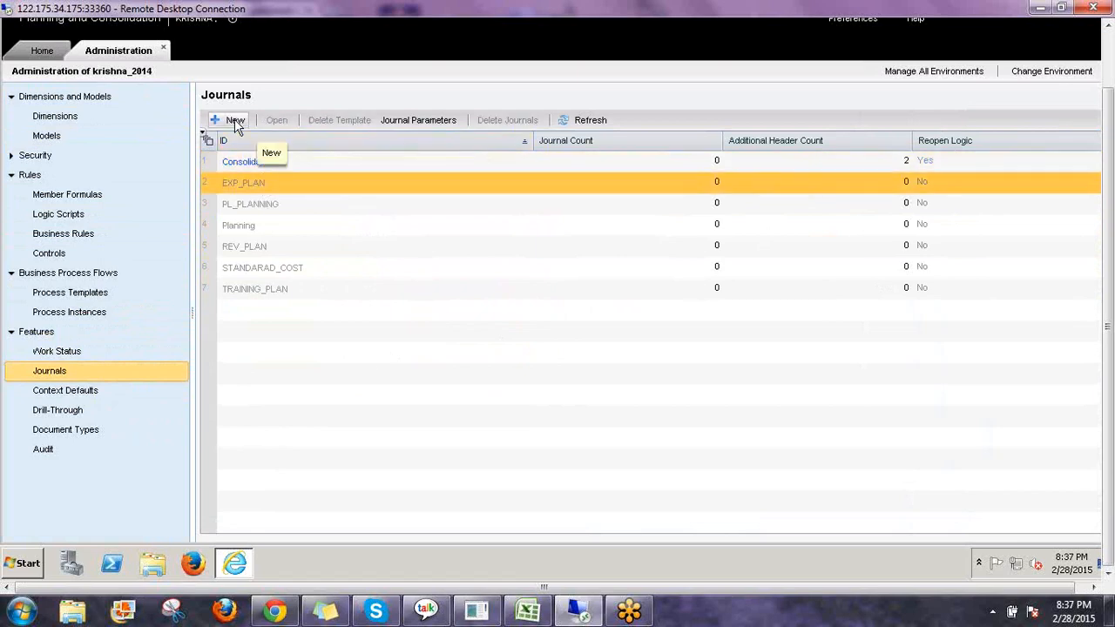
{"action": "left_click", "coordinate": [297, 166]}
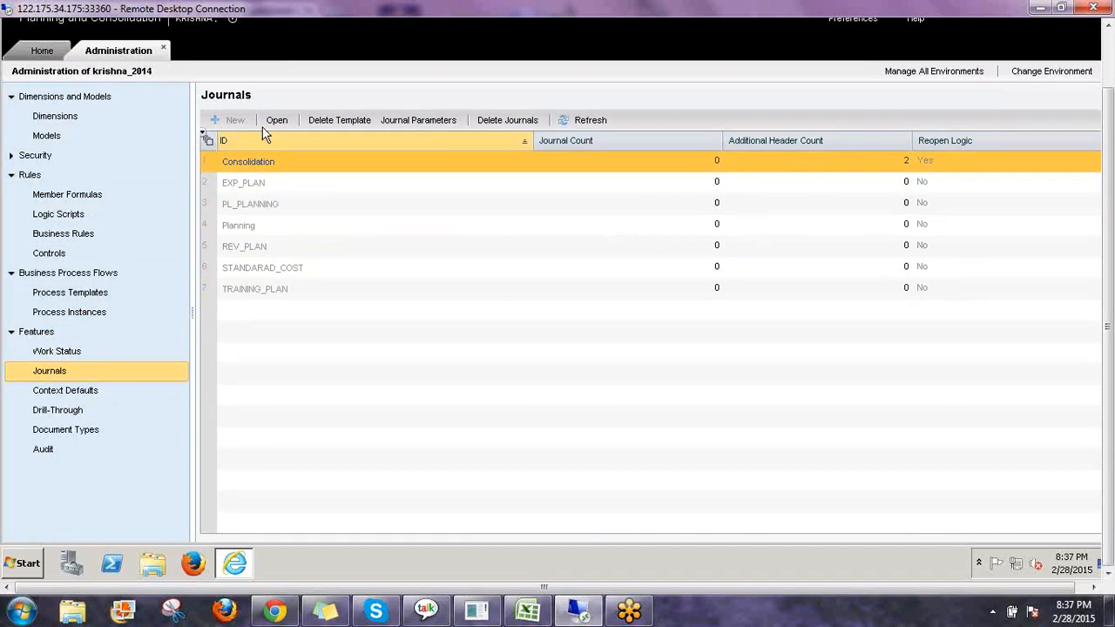
{"action": "left_click", "coordinate": [281, 184]}
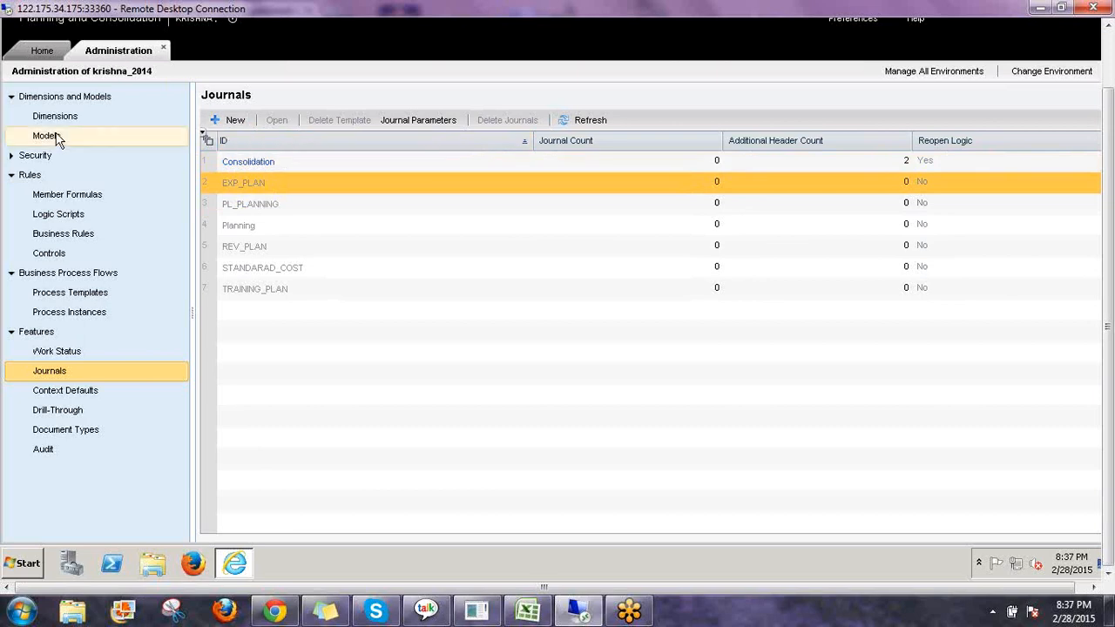
{"action": "left_click", "coordinate": [300, 163]}
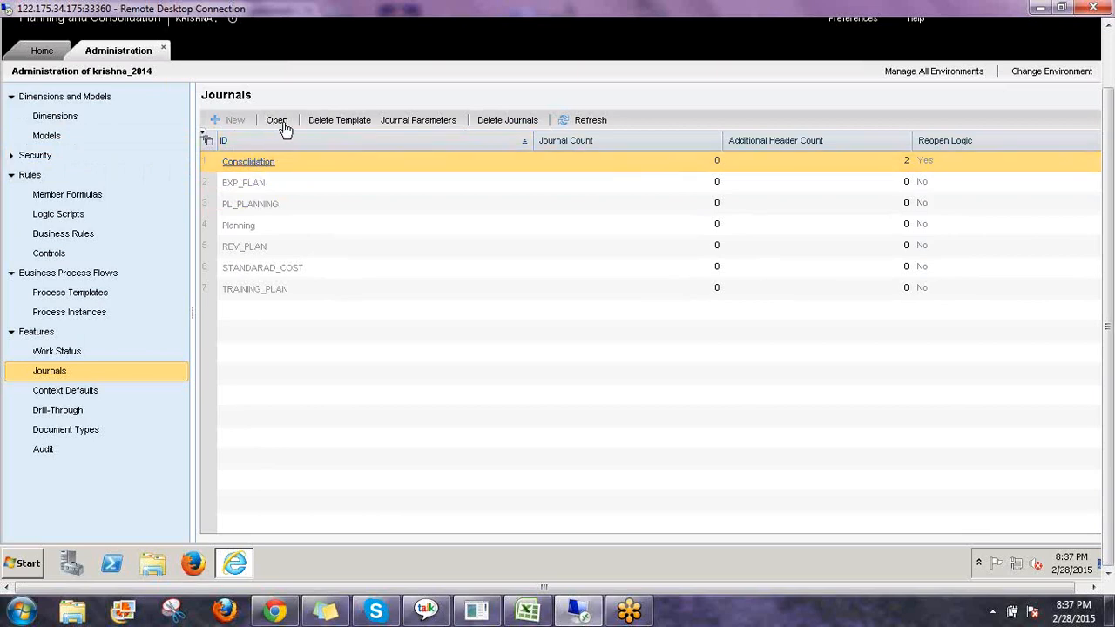
{"action": "left_click", "coordinate": [258, 170]}
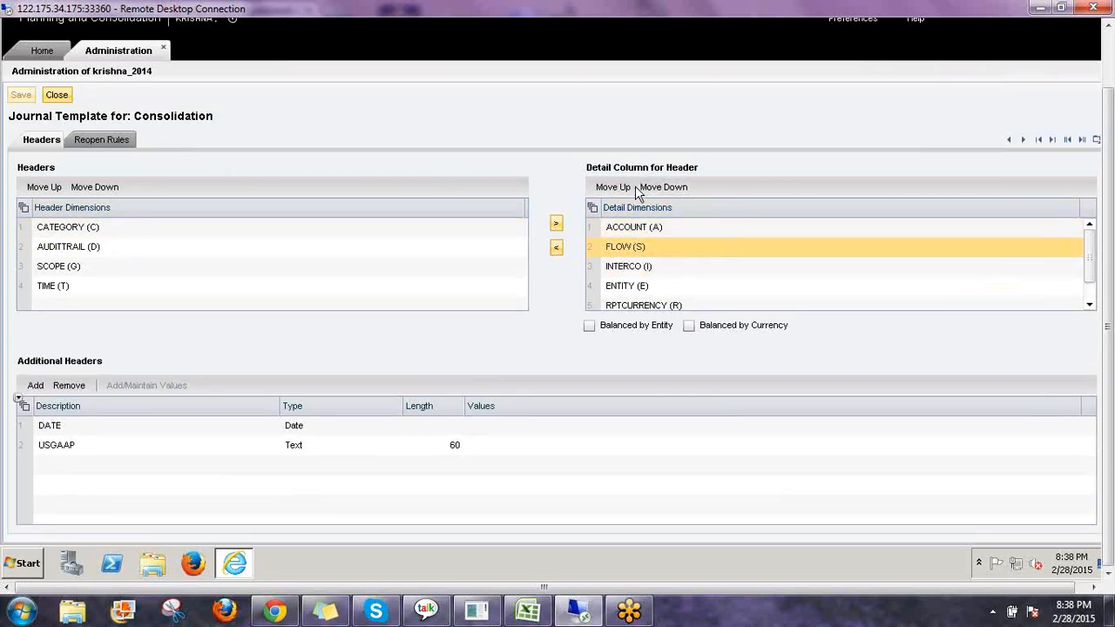
Examine the template's header dimensions and detail column dimensions.
{"action": "left_click", "coordinate": [209, 269]}
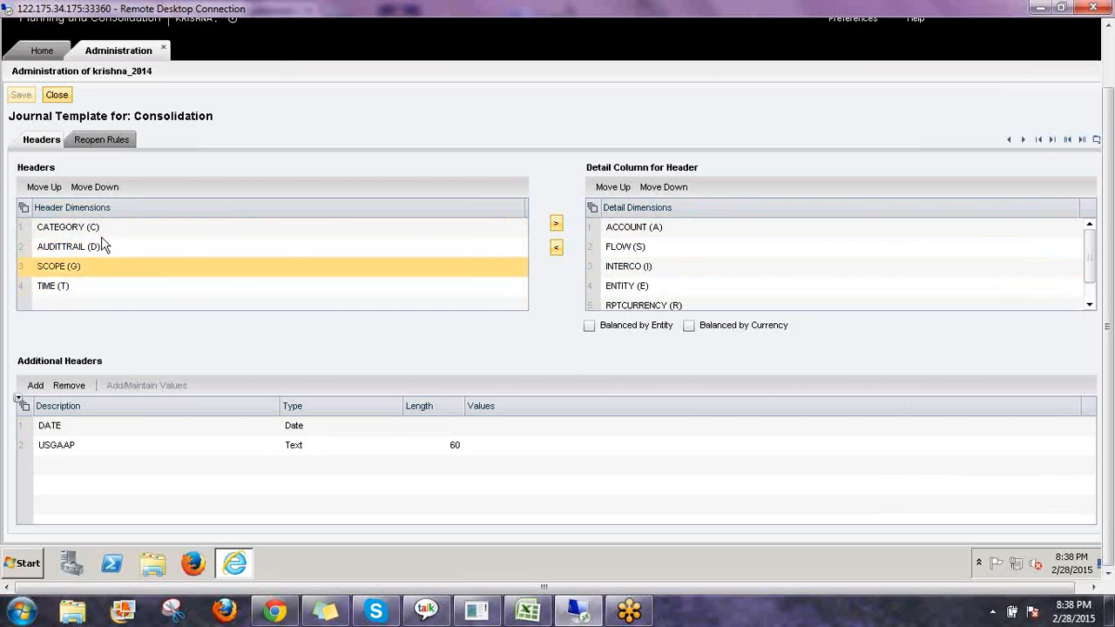
{"action": "left_click", "coordinate": [116, 230]}
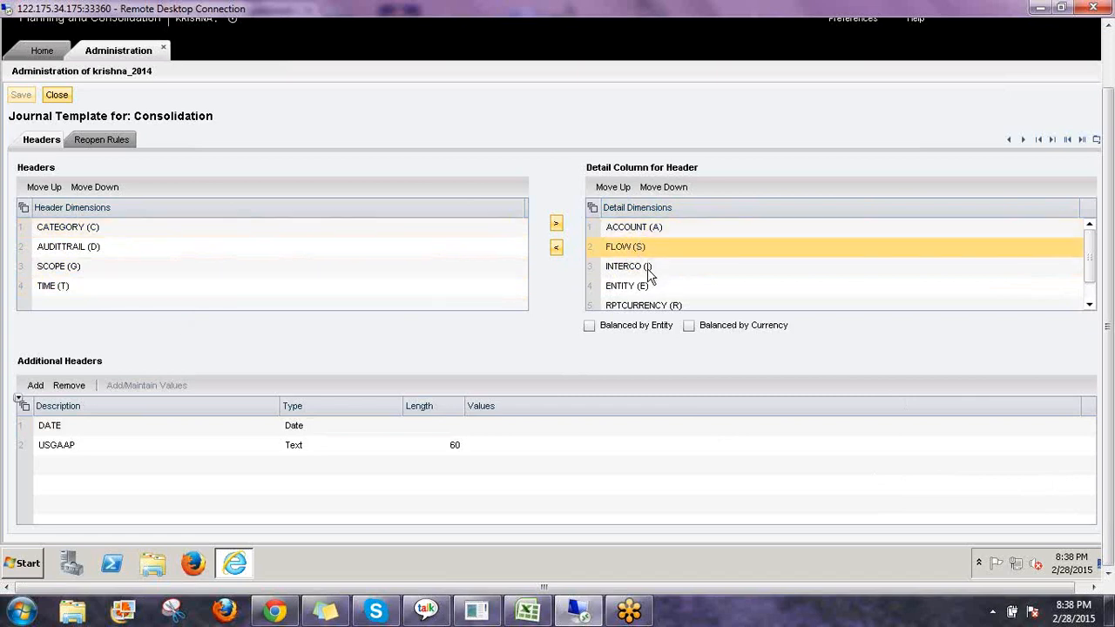
{"action": "left_click", "coordinate": [647, 267]}
{"action": "left_click", "coordinate": [653, 285]}
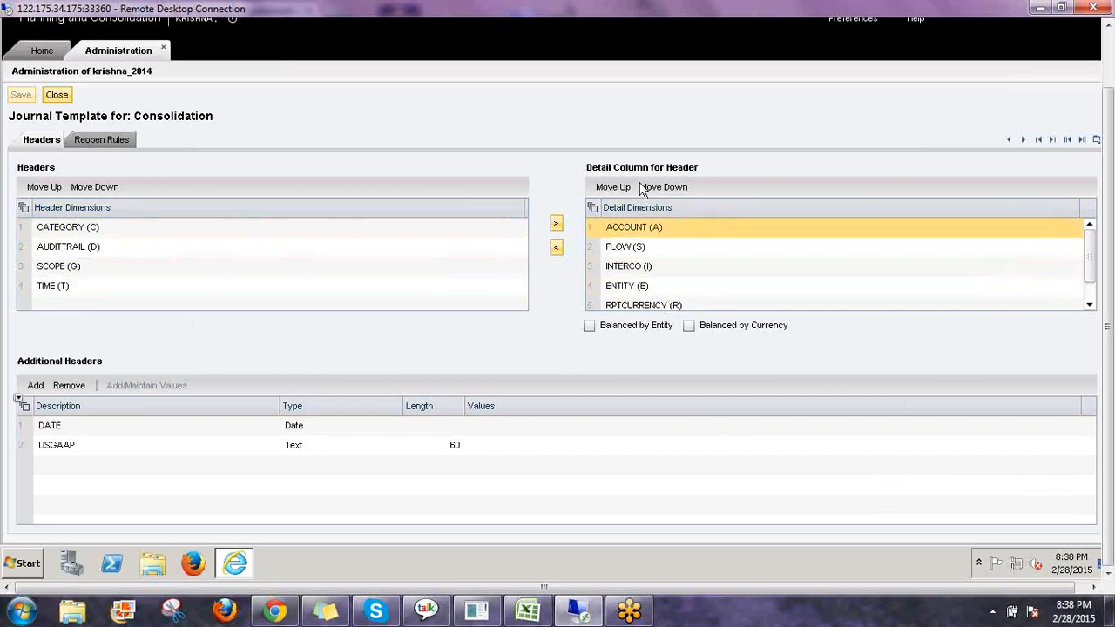
{"action": "left_click", "coordinate": [630, 248]}
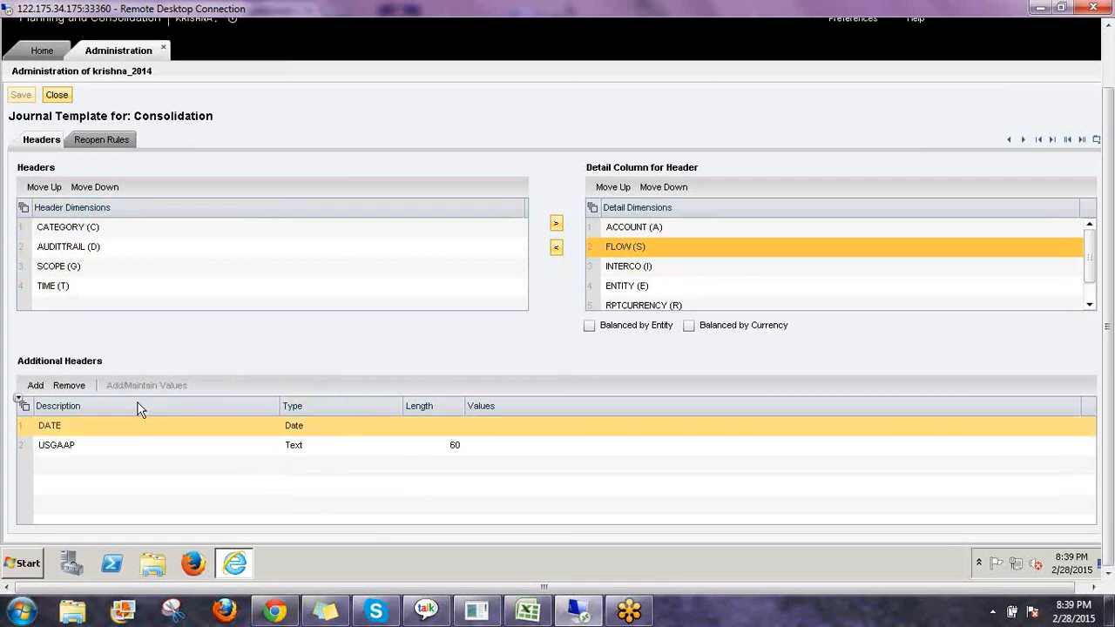
{"action": "left_click", "coordinate": [79, 428]}
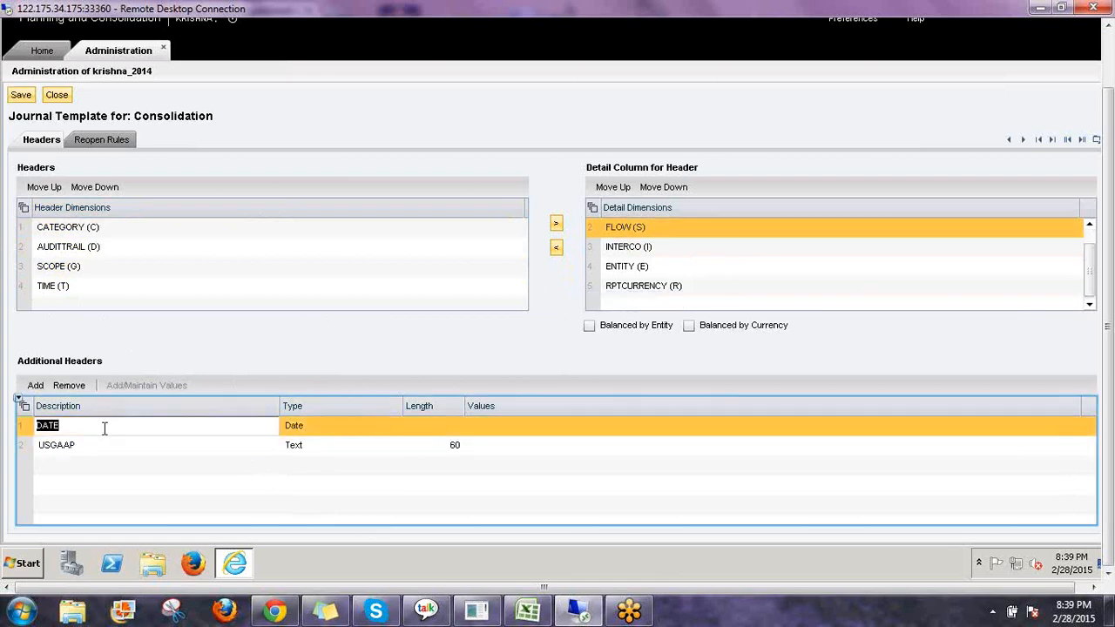
{"action": "left_click", "coordinate": [36, 385]}
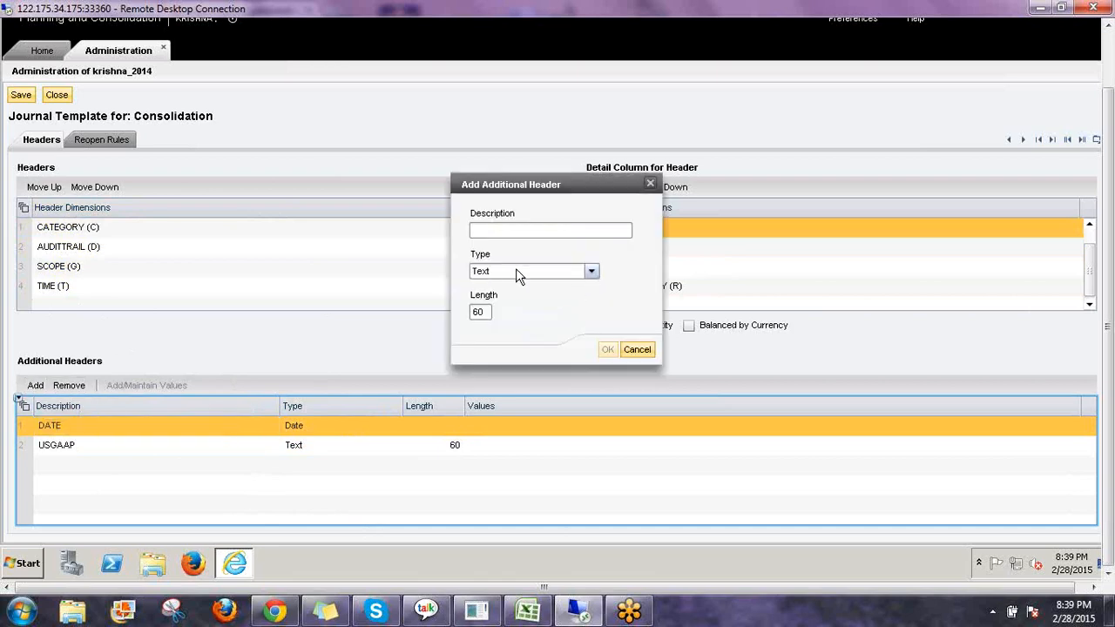
{"action": "left_click", "coordinate": [590, 270]}
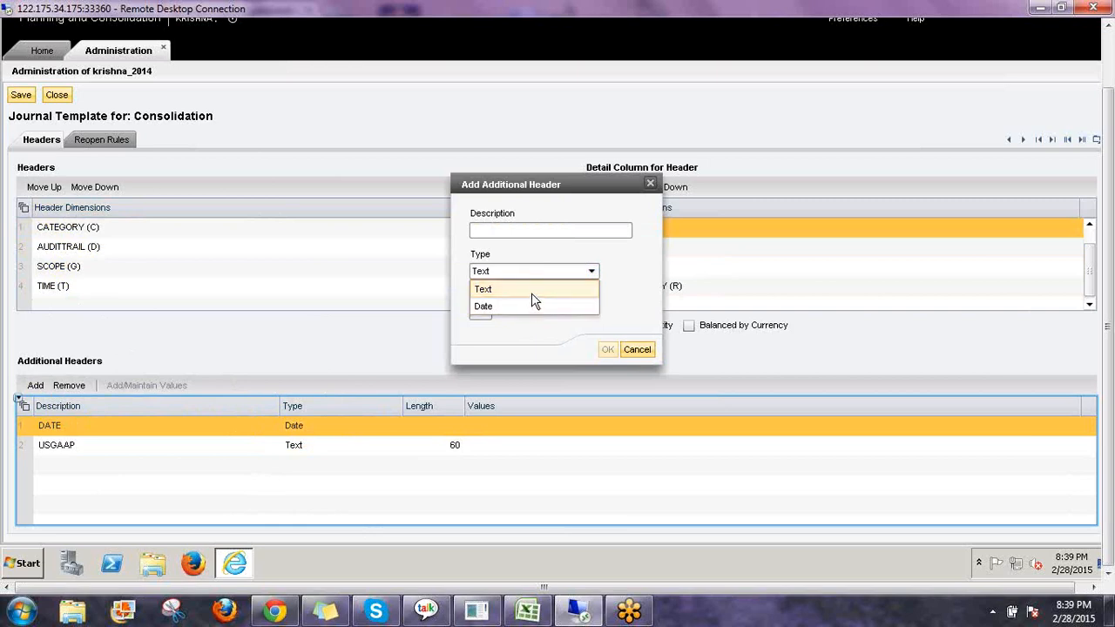
{"action": "left_click", "coordinate": [637, 349]}
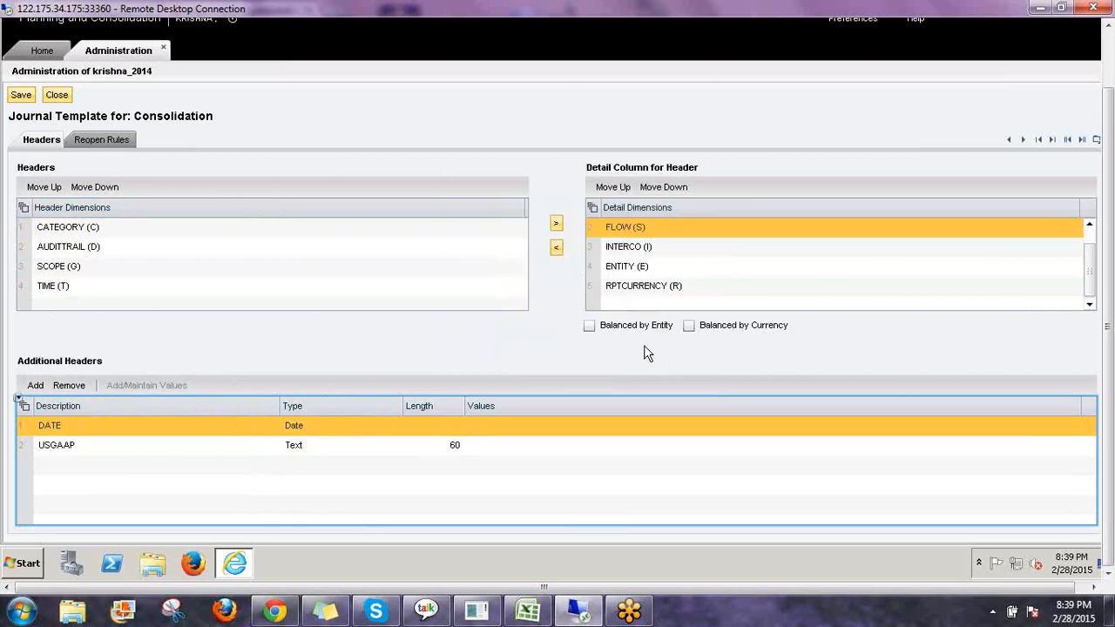
Inspect the USGAAP additional header and the CATEGORY header dimension.
{"action": "left_click", "coordinate": [115, 447]}
{"action": "left_click", "coordinate": [122, 449]}
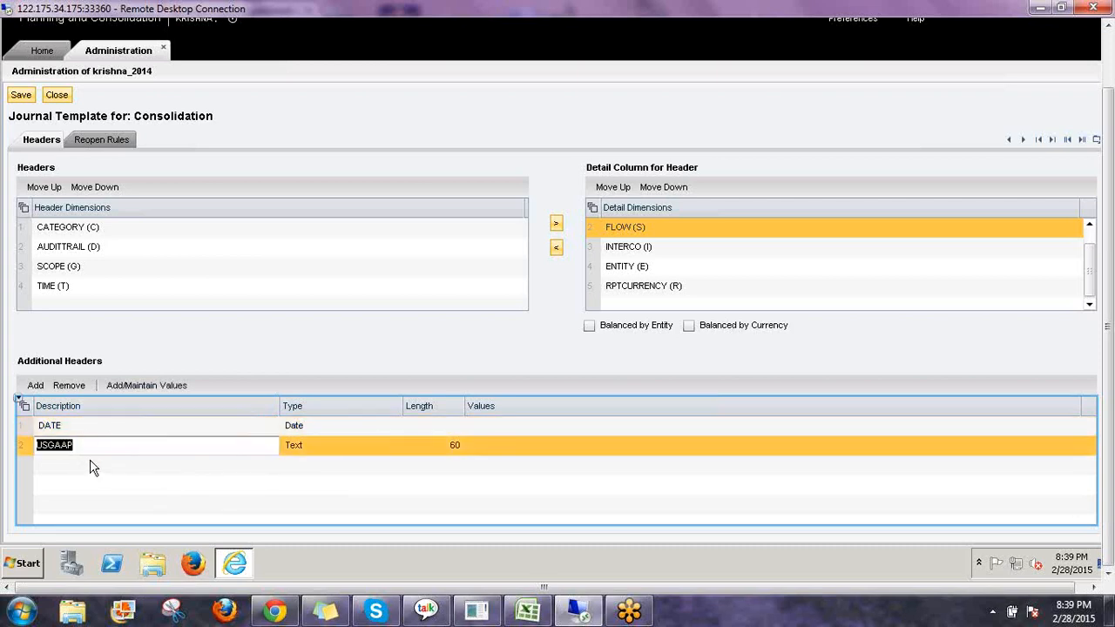
{"action": "left_click", "coordinate": [197, 362]}
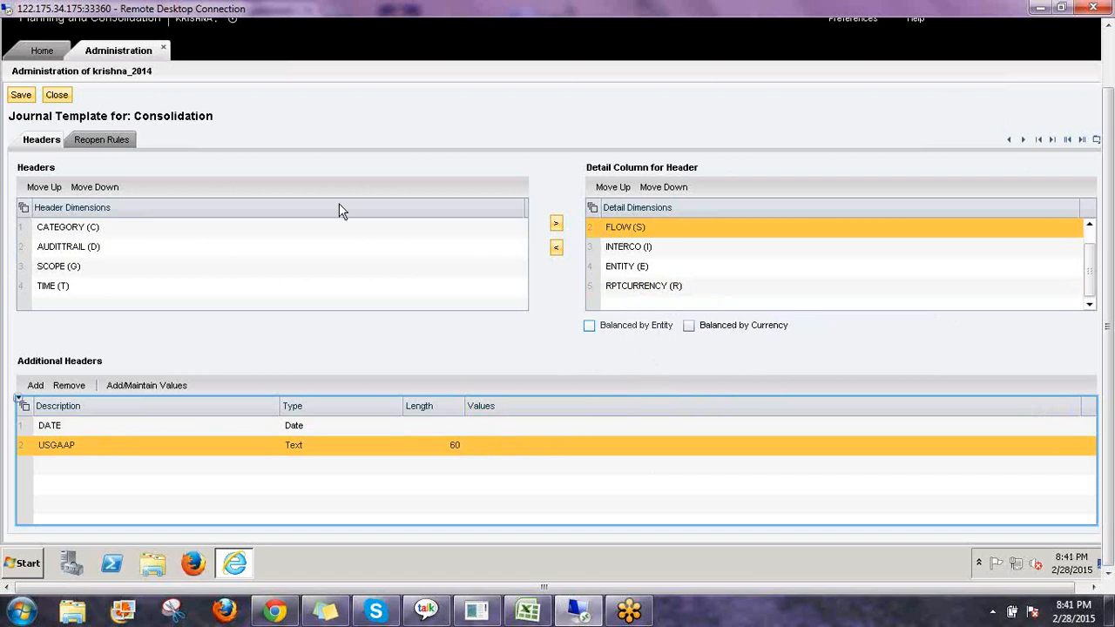
{"action": "left_click", "coordinate": [246, 229]}
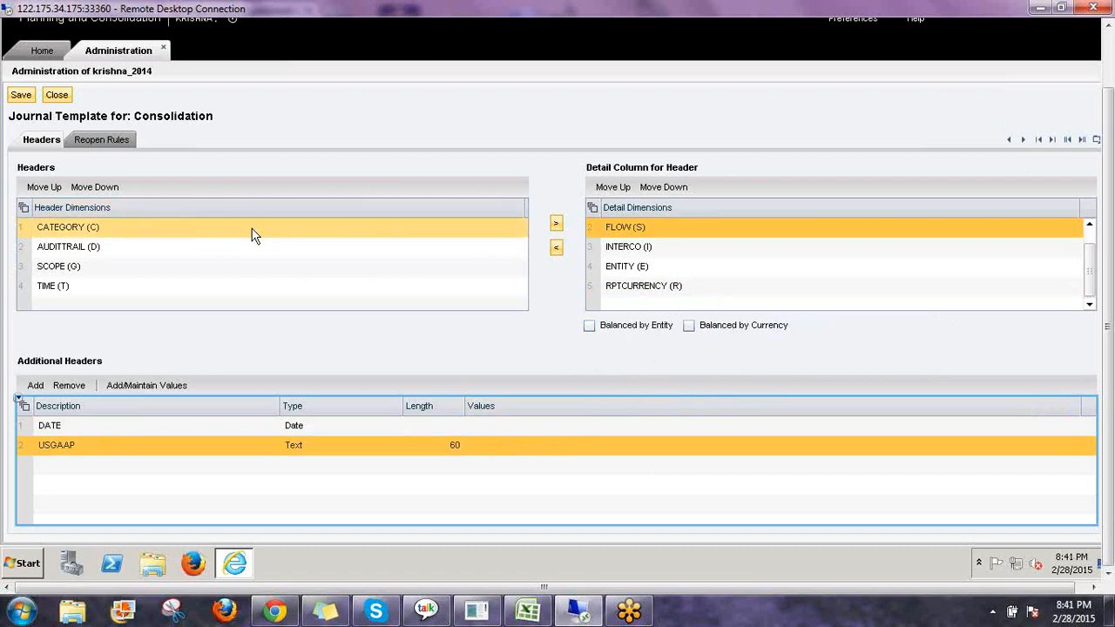
Switch to the template's Reopen Rules and examine the source and destination columns.
{"action": "left_click", "coordinate": [103, 140]}
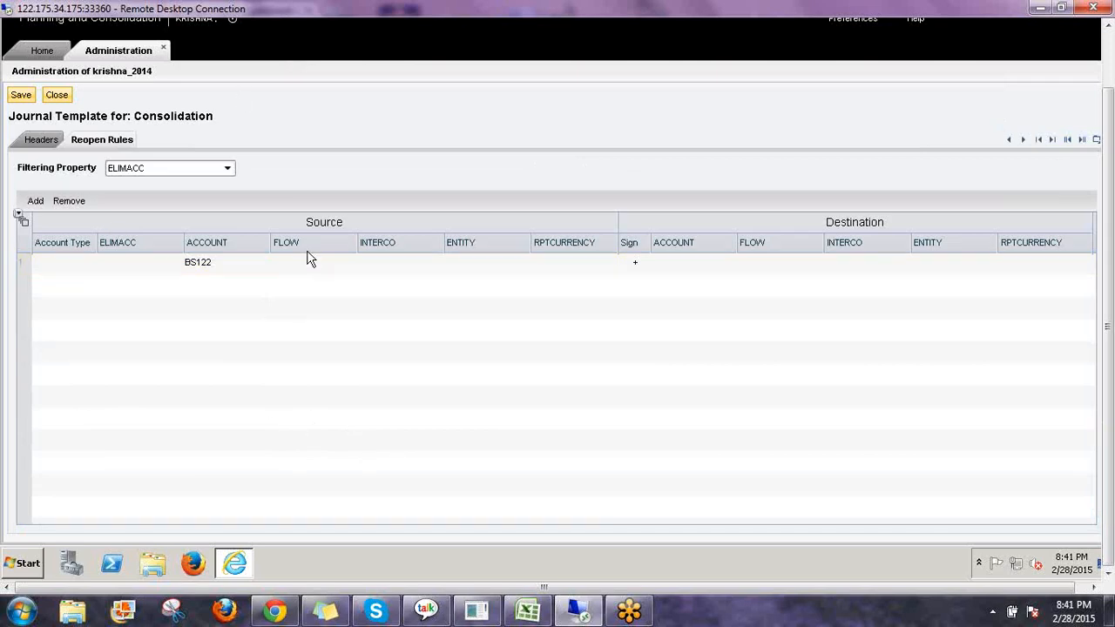
{"action": "left_click", "coordinate": [337, 243]}
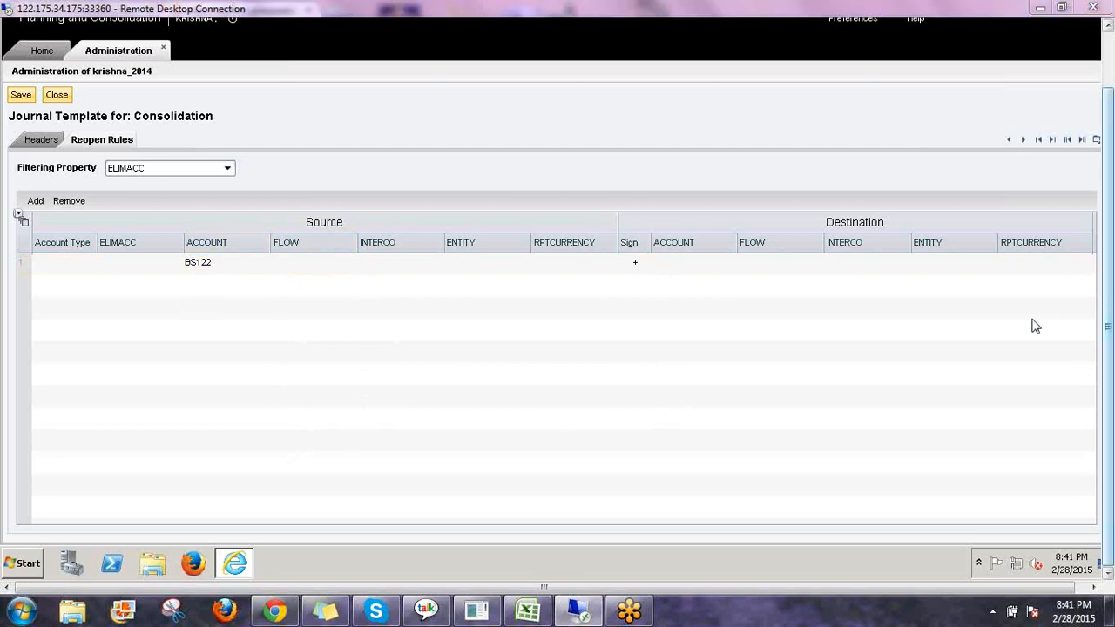
{"action": "mouse_move", "coordinate": [235, 237]}
{"action": "left_mouse_down"}
{"action": "mouse_move", "coordinate": [331, 232]}
{"action": "mouse_move", "coordinate": [370, 185]}
{"action": "mouse_move", "coordinate": [411, 253]}
{"action": "mouse_move", "coordinate": [491, 233]}
{"action": "mouse_move", "coordinate": [571, 185]}
{"action": "mouse_move", "coordinate": [587, 227]}
{"action": "left_mouse_up"}
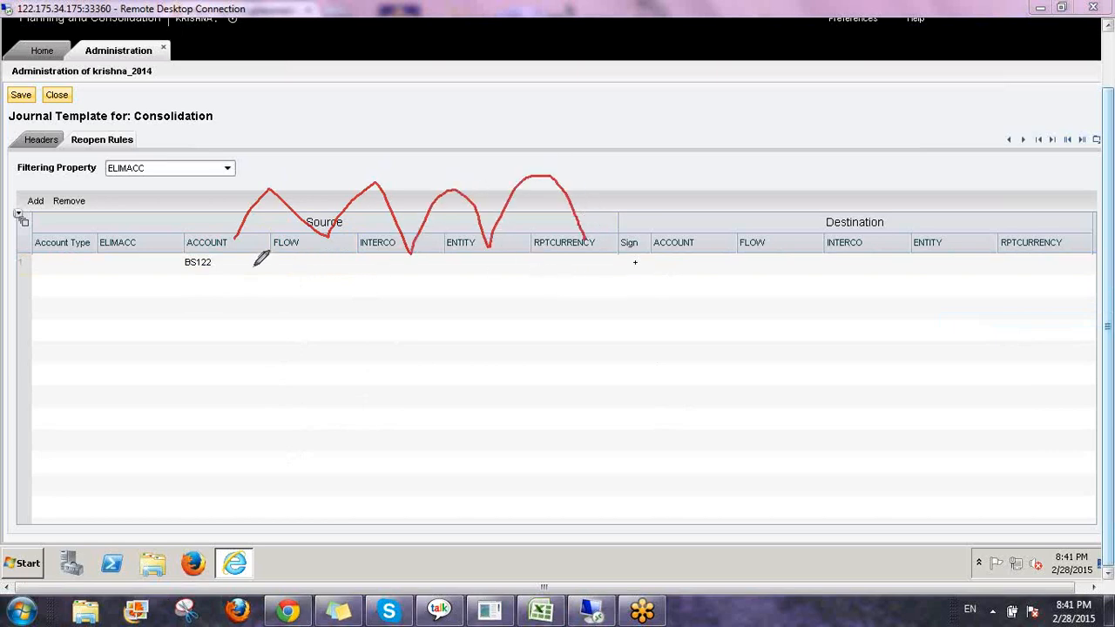
{"action": "mouse_move", "coordinate": [369, 150]}
{"action": "left_mouse_down"}
{"action": "mouse_move", "coordinate": [376, 169]}
{"action": "mouse_move", "coordinate": [390, 116]}
{"action": "mouse_move", "coordinate": [384, 207]}
{"action": "mouse_move", "coordinate": [398, 91]}
{"action": "left_mouse_up"}
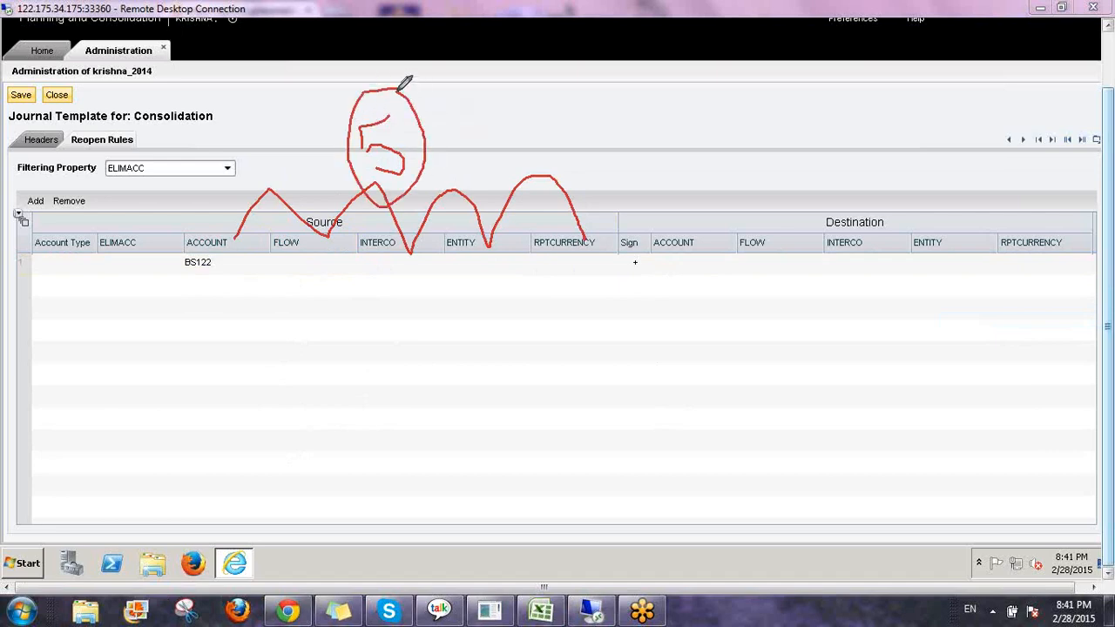
{"action": "left_click_drag", "start_coordinate": [400, 133], "coordinate": [466, 140]}
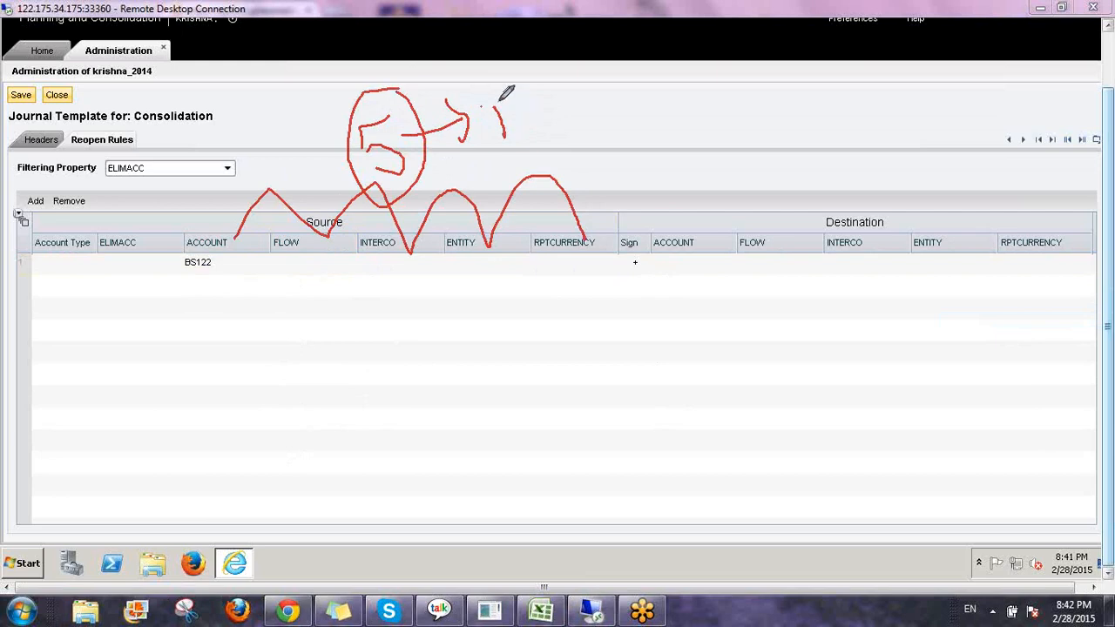
{"action": "left_click_drag", "start_coordinate": [482, 105], "coordinate": [494, 153]}
{"action": "left_click_drag", "start_coordinate": [555, 120], "coordinate": [587, 124]}
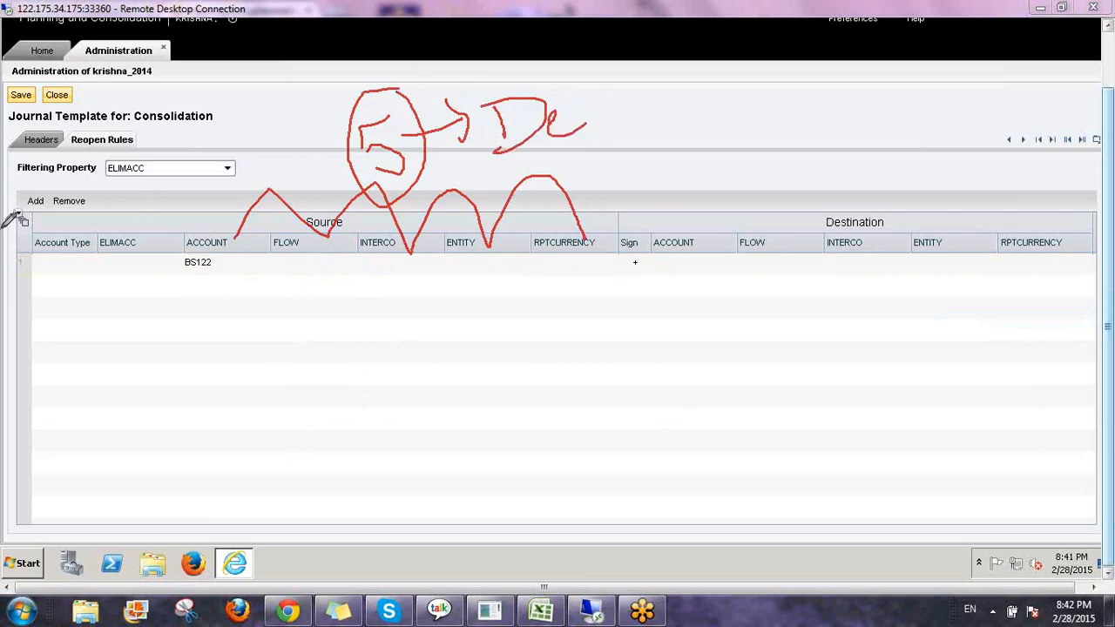
{"action": "mouse_move", "coordinate": [21, 150]}
{"action": "left_mouse_down"}
{"action": "mouse_move", "coordinate": [65, 136]}
{"action": "mouse_move", "coordinate": [51, 122]}
{"action": "mouse_move", "coordinate": [11, 132]}
{"action": "mouse_move", "coordinate": [33, 146]}
{"action": "left_mouse_up"}
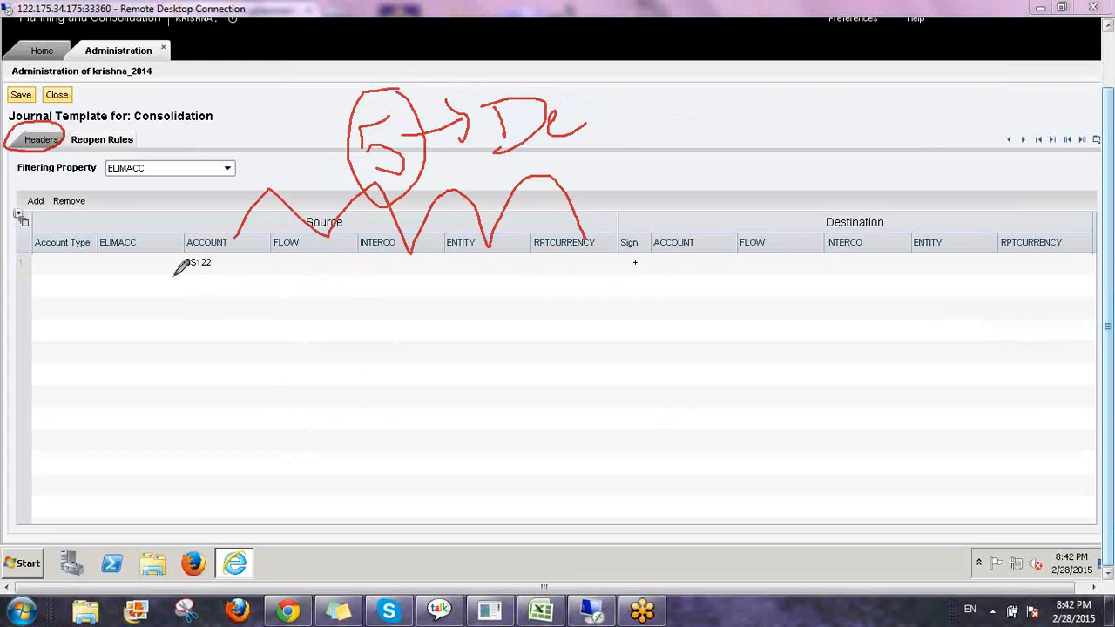
{"action": "left_click_drag", "start_coordinate": [172, 278], "coordinate": [606, 259]}
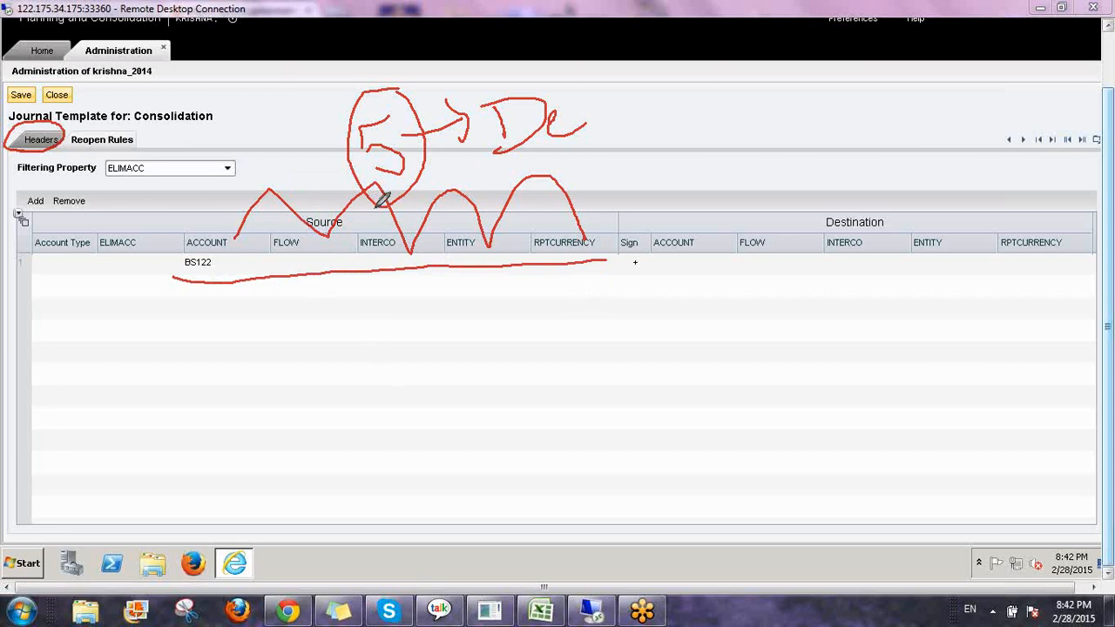
{"action": "mouse_move", "coordinate": [77, 143]}
{"action": "left_mouse_down"}
{"action": "mouse_move", "coordinate": [137, 150]}
{"action": "mouse_move", "coordinate": [152, 117]}
{"action": "mouse_move", "coordinate": [84, 110]}
{"action": "mouse_move", "coordinate": [71, 131]}
{"action": "left_mouse_up"}
{"action": "left_click_drag", "start_coordinate": [297, 260], "coordinate": [298, 298]}
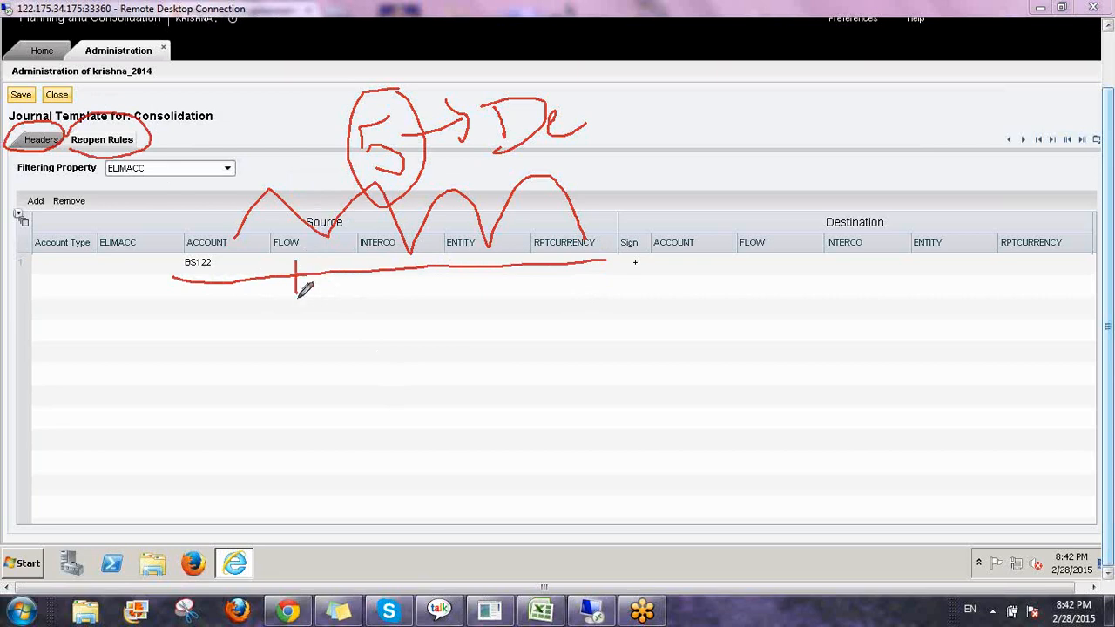
{"action": "left_click_drag", "start_coordinate": [384, 258], "coordinate": [389, 309]}
{"action": "left_click_drag", "start_coordinate": [470, 252], "coordinate": [472, 305]}
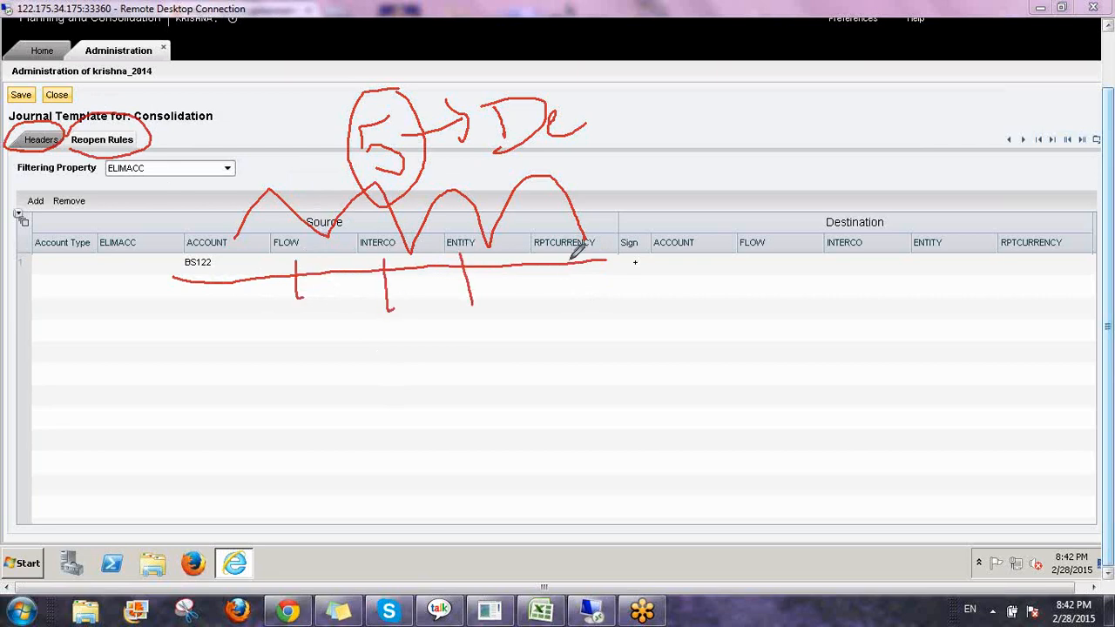
{"action": "left_click_drag", "start_coordinate": [571, 258], "coordinate": [573, 322]}
{"action": "mouse_move", "coordinate": [179, 272]}
{"action": "left_mouse_down"}
{"action": "mouse_move", "coordinate": [242, 261]}
{"action": "mouse_move", "coordinate": [187, 224]}
{"action": "mouse_move", "coordinate": [174, 268]}
{"action": "mouse_move", "coordinate": [197, 281]}
{"action": "left_mouse_up"}
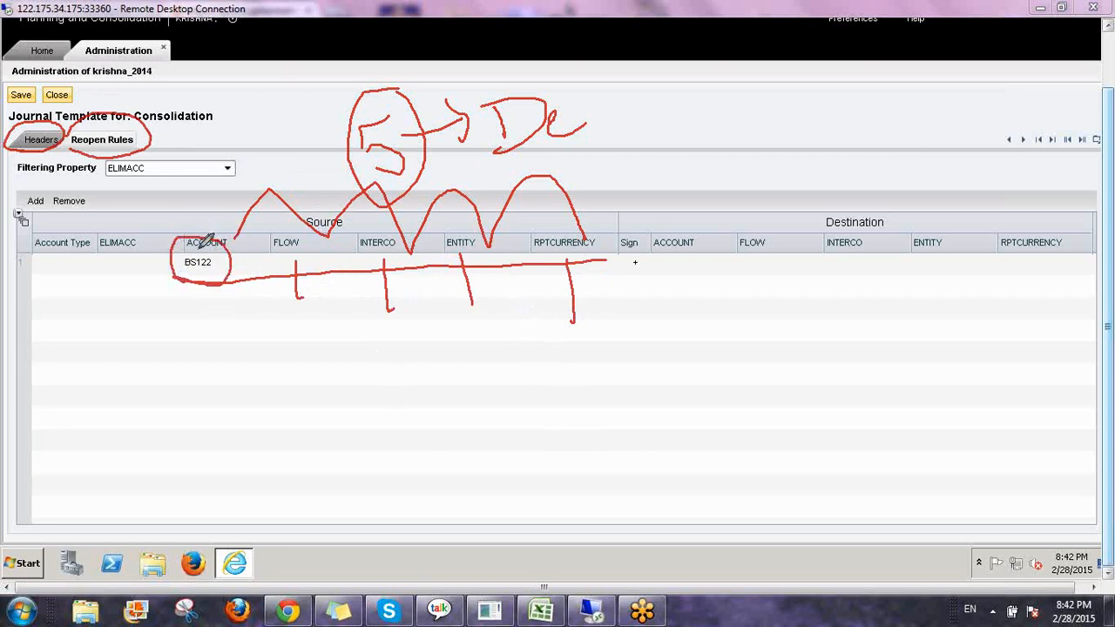
{"action": "mouse_move", "coordinate": [200, 233]}
{"action": "left_mouse_down"}
{"action": "mouse_move", "coordinate": [188, 206]}
{"action": "mouse_move", "coordinate": [203, 185]}
{"action": "mouse_move", "coordinate": [221, 206]}
{"action": "left_mouse_up"}
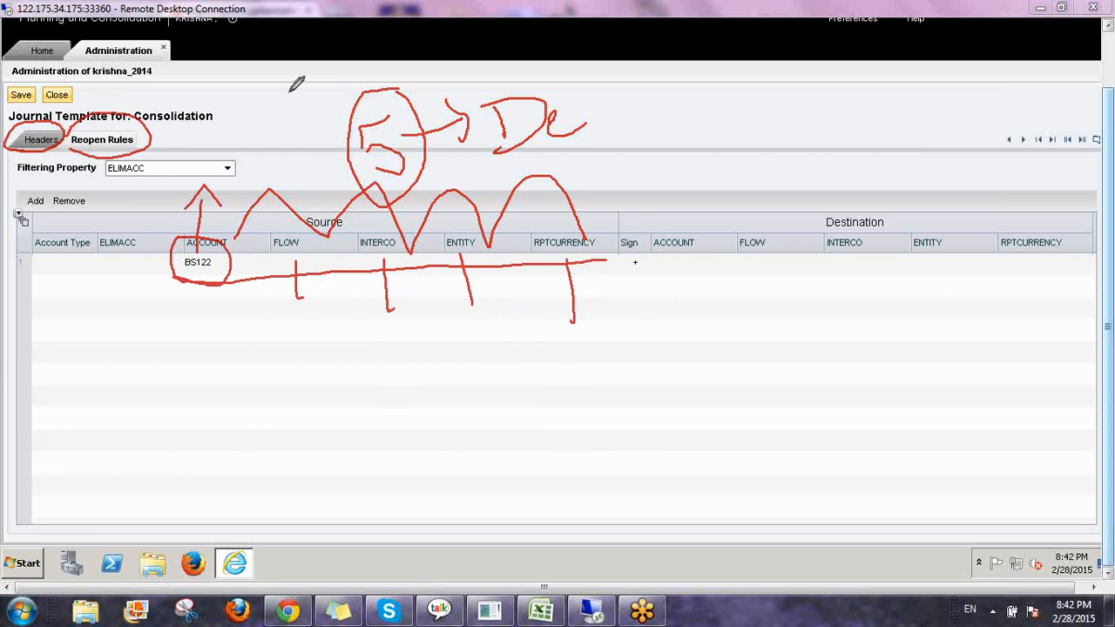
{"action": "mouse_move", "coordinate": [153, 127]}
{"action": "left_mouse_down"}
{"action": "mouse_move", "coordinate": [240, 74]}
{"action": "mouse_move", "coordinate": [251, 85]}
{"action": "left_mouse_up"}
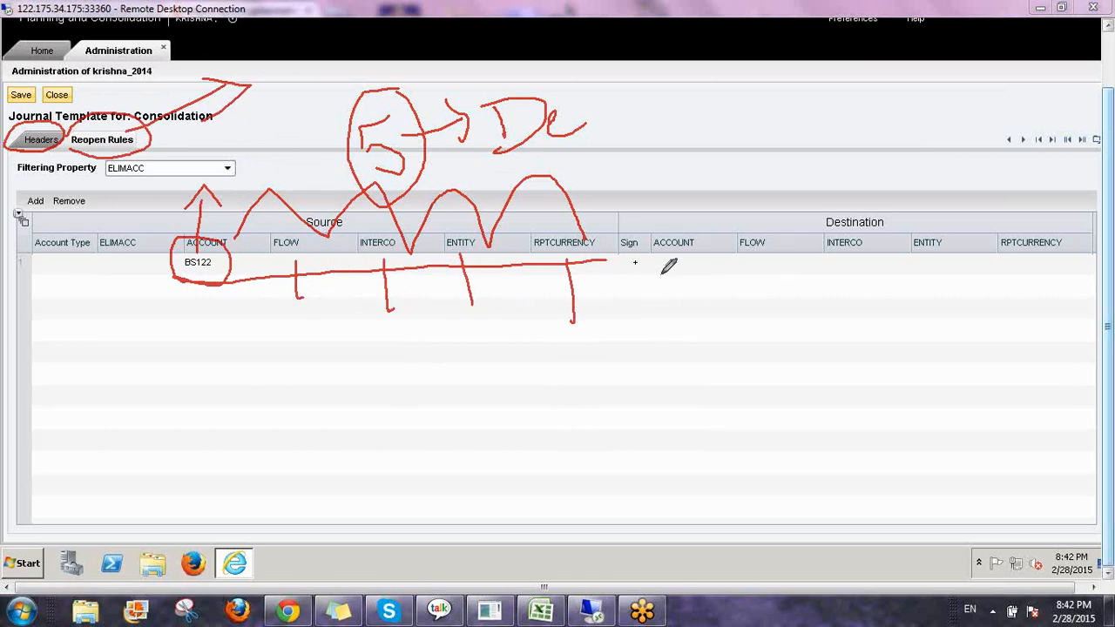
{"action": "mouse_move", "coordinate": [618, 264]}
{"action": "left_mouse_down"}
{"action": "mouse_move", "coordinate": [631, 306]}
{"action": "mouse_move", "coordinate": [1083, 305]}
{"action": "left_mouse_up"}
{"action": "mouse_move", "coordinate": [1089, 258]}
{"action": "left_mouse_down"}
{"action": "mouse_move", "coordinate": [1071, 211]}
{"action": "mouse_move", "coordinate": [619, 228]}
{"action": "left_mouse_up"}
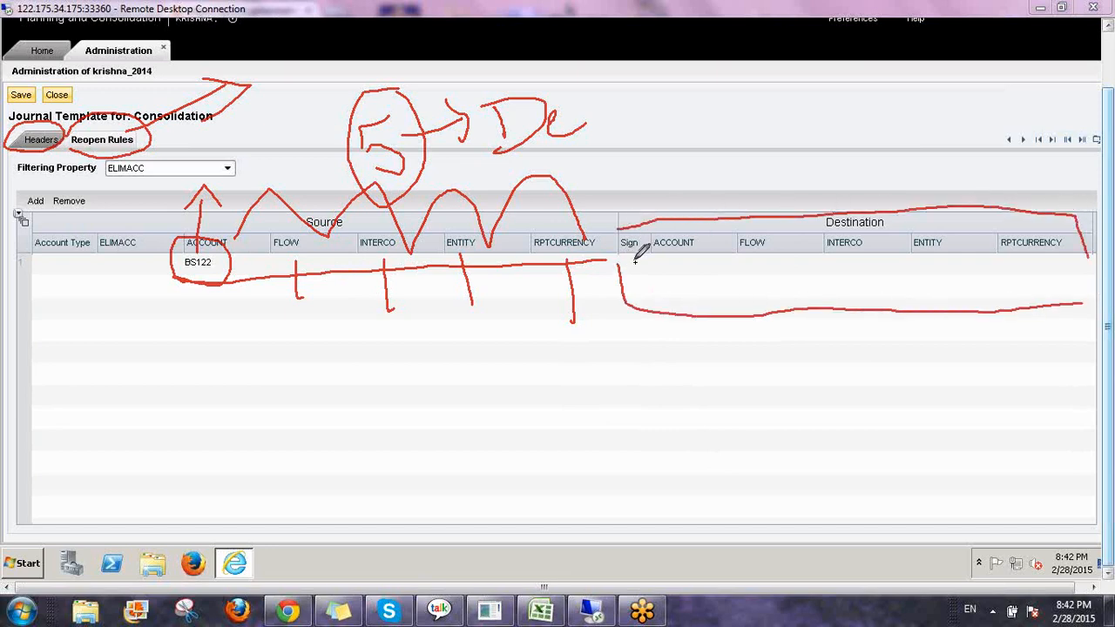
{"action": "left_click_drag", "start_coordinate": [633, 274], "coordinate": [653, 226]}
{"action": "left_click_drag", "start_coordinate": [686, 265], "coordinate": [686, 293]}
{"action": "left_click_drag", "start_coordinate": [676, 277], "coordinate": [700, 277]}
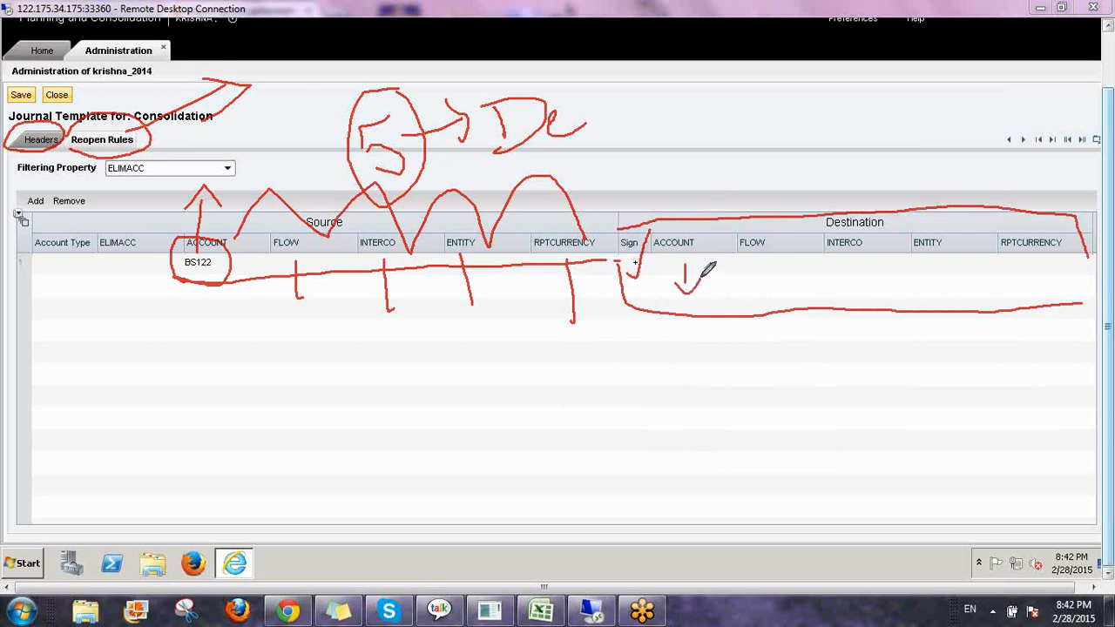
{"action": "left_click_drag", "start_coordinate": [774, 273], "coordinate": [773, 290]}
{"action": "left_click_drag", "start_coordinate": [766, 273], "coordinate": [786, 268]}
{"action": "mouse_move", "coordinate": [240, 346]}
{"action": "left_mouse_down"}
{"action": "mouse_move", "coordinate": [270, 381]}
{"action": "mouse_move", "coordinate": [192, 425]}
{"action": "left_mouse_up"}
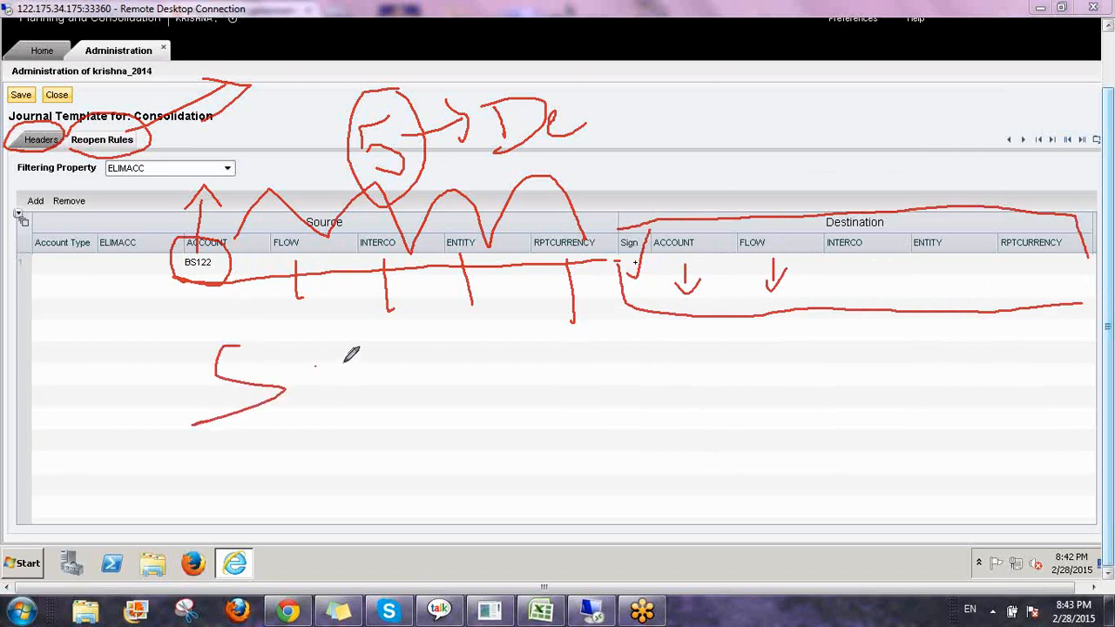
{"action": "left_click_drag", "start_coordinate": [315, 367], "coordinate": [353, 360]}
{"action": "left_click_drag", "start_coordinate": [299, 390], "coordinate": [362, 381]}
{"action": "left_click_drag", "start_coordinate": [417, 342], "coordinate": [424, 390]}
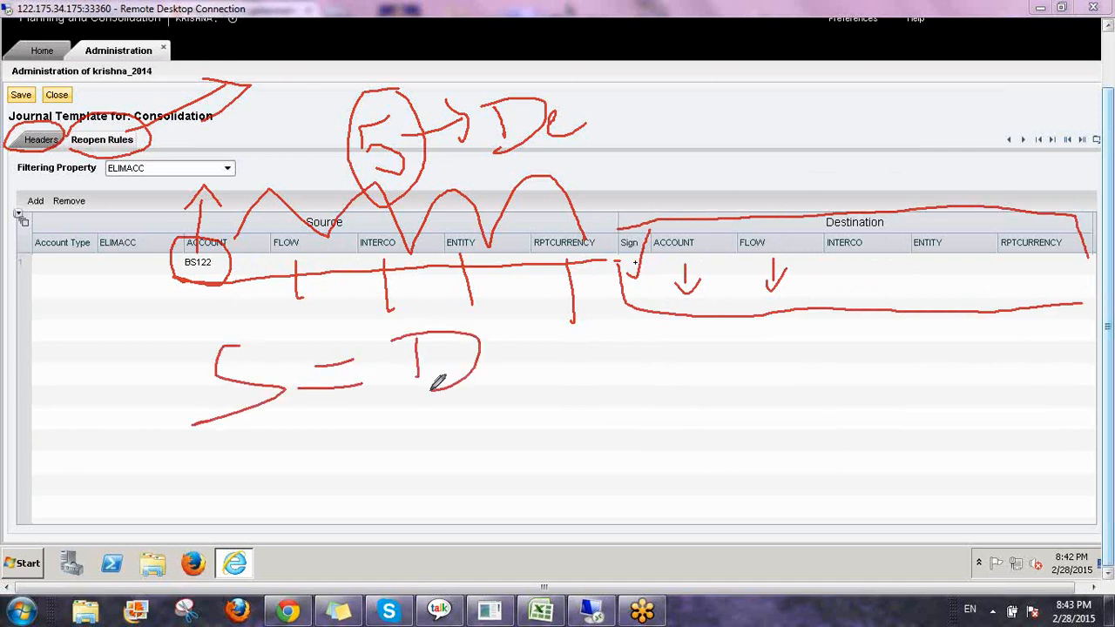
{"action": "left_click_drag", "start_coordinate": [633, 271], "coordinate": [671, 216]}
{"action": "left_click_drag", "start_coordinate": [608, 389], "coordinate": [644, 381]}
{"action": "key", "text": "Escape"}
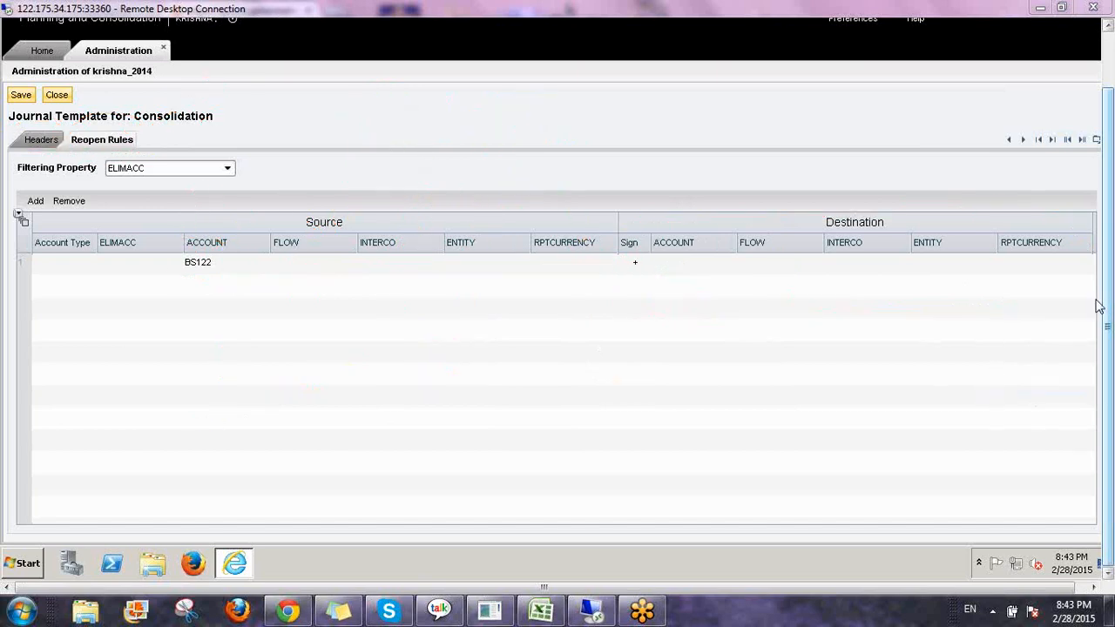
Save the Consolidation journal template and close it.
{"action": "left_click", "coordinate": [1031, 309]}
{"action": "left_click", "coordinate": [20, 96]}
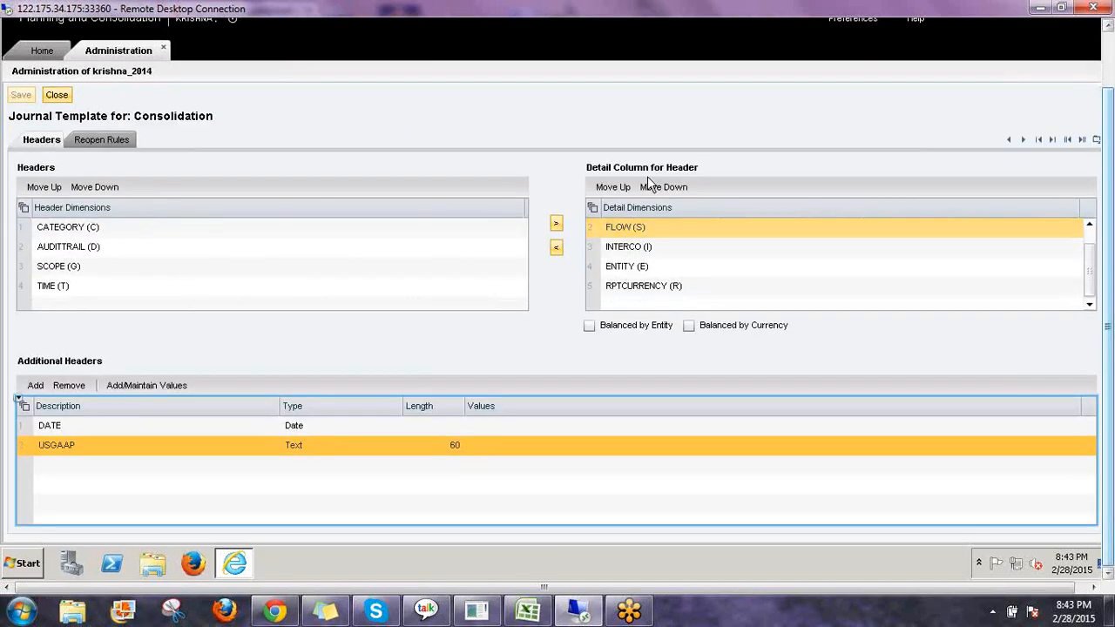
{"action": "left_click", "coordinate": [648, 267], "text": "ctrl"}
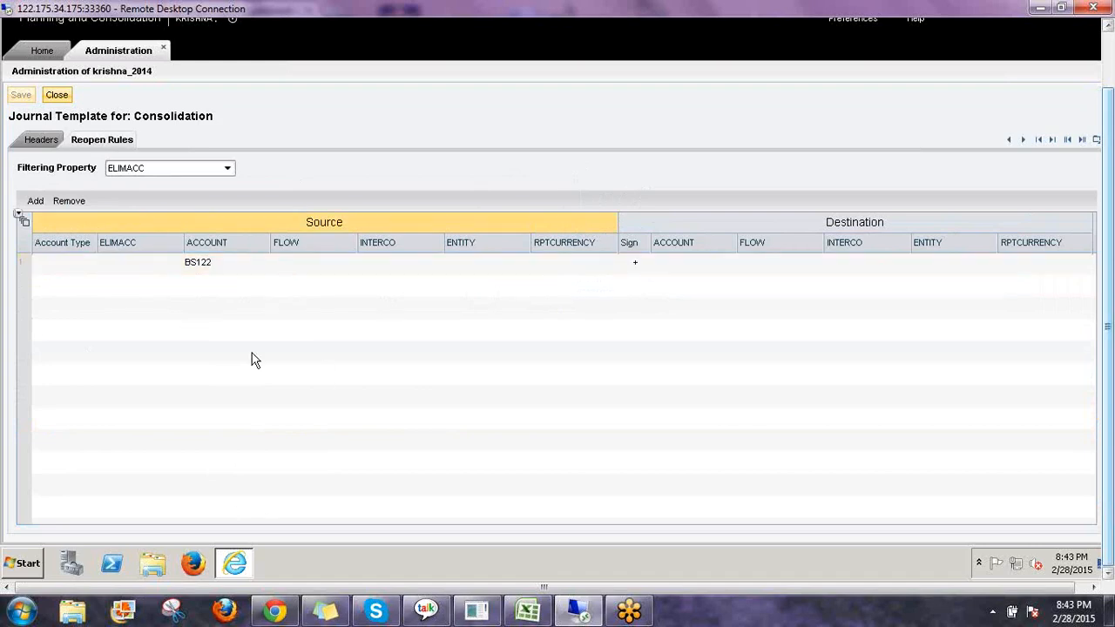
{"action": "left_click", "coordinate": [56, 95]}
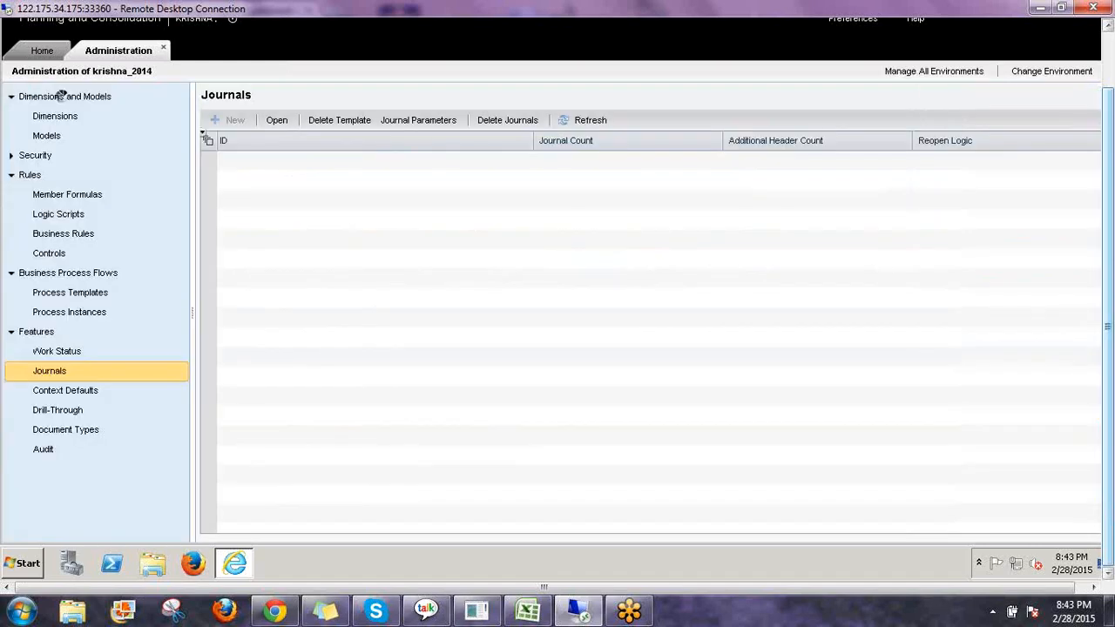
Reload the journal templates list and examine the Additional Header Count and Reopen Logic columns.
{"action": "left_click", "coordinate": [309, 160]}
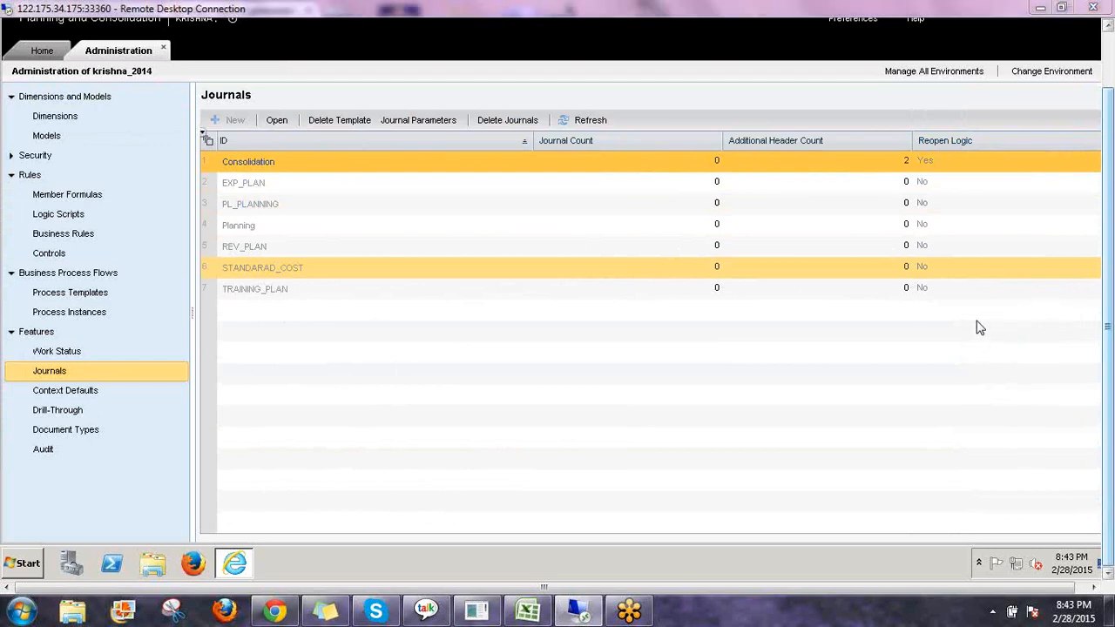
{"action": "mouse_move", "coordinate": [919, 160]}
{"action": "left_mouse_down"}
{"action": "mouse_move", "coordinate": [959, 171]}
{"action": "mouse_move", "coordinate": [989, 141]}
{"action": "mouse_move", "coordinate": [970, 120]}
{"action": "mouse_move", "coordinate": [928, 108]}
{"action": "mouse_move", "coordinate": [912, 138]}
{"action": "mouse_move", "coordinate": [922, 164]}
{"action": "left_mouse_up"}
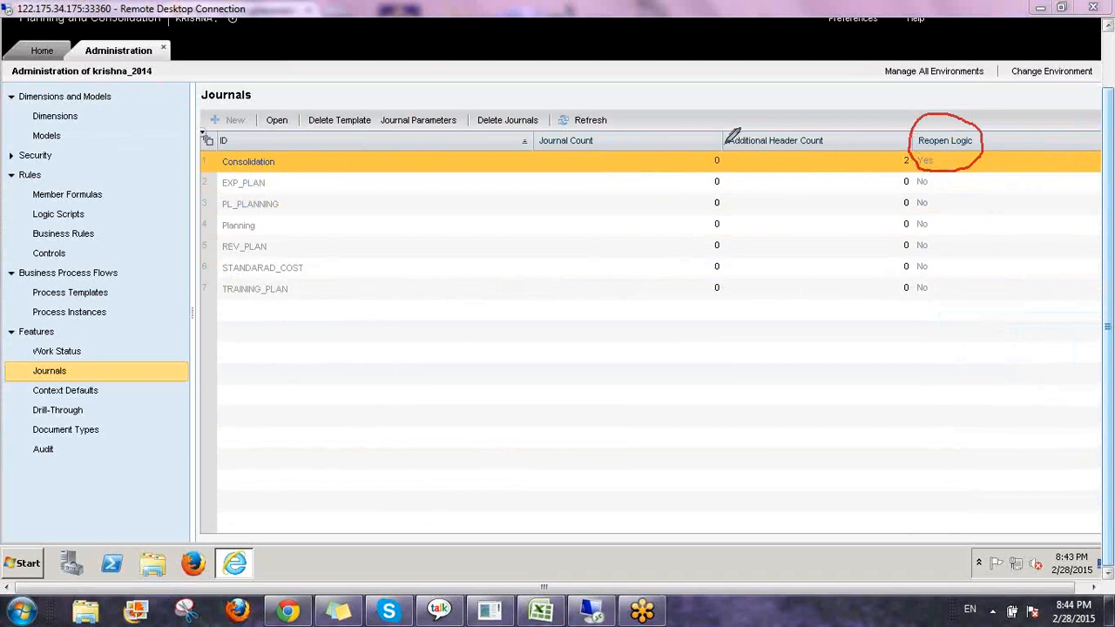
{"action": "mouse_move", "coordinate": [726, 144]}
{"action": "left_mouse_down"}
{"action": "mouse_move", "coordinate": [831, 150]}
{"action": "mouse_move", "coordinate": [841, 124]}
{"action": "left_mouse_up"}
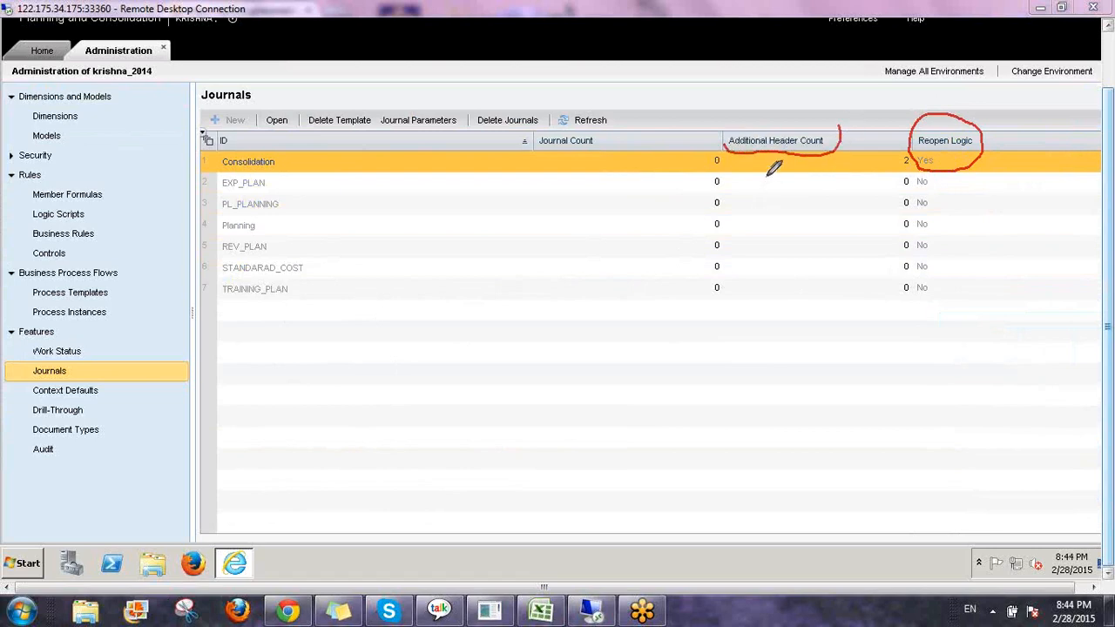
{"action": "mouse_move", "coordinate": [766, 177]}
{"action": "left_mouse_down"}
{"action": "mouse_move", "coordinate": [764, 214]}
{"action": "mouse_move", "coordinate": [800, 171]}
{"action": "mouse_move", "coordinate": [736, 273]}
{"action": "mouse_move", "coordinate": [787, 329]}
{"action": "left_mouse_up"}
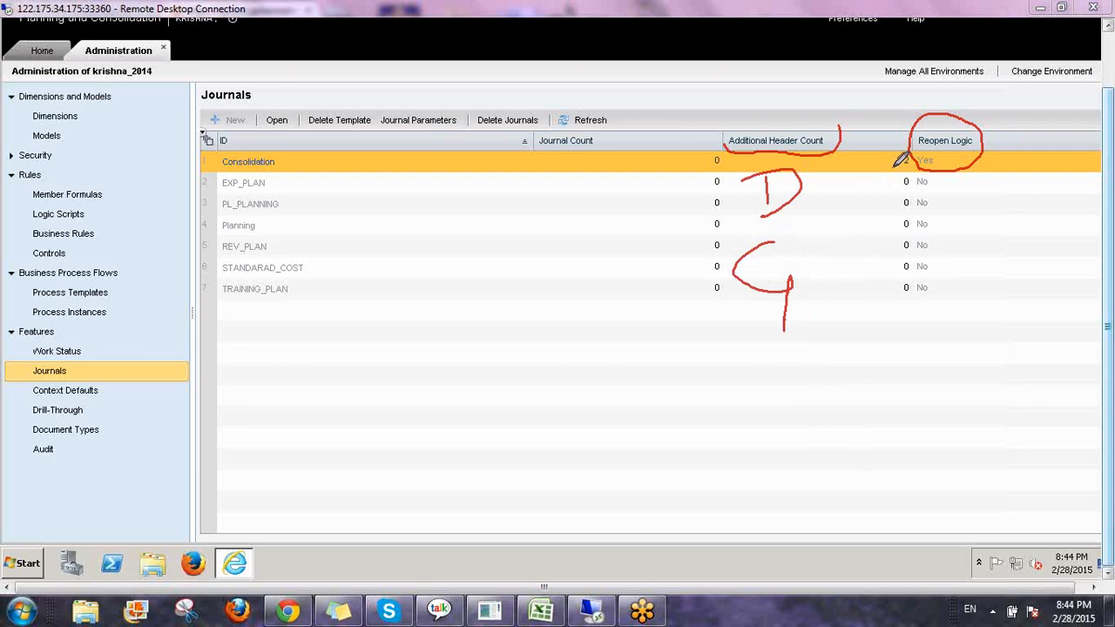
{"action": "mouse_move", "coordinate": [922, 146]}
{"action": "left_mouse_down"}
{"action": "mouse_move", "coordinate": [906, 145]}
{"action": "mouse_move", "coordinate": [893, 165]}
{"action": "mouse_move", "coordinate": [920, 171]}
{"action": "left_mouse_up"}
{"action": "mouse_move", "coordinate": [725, 148]}
{"action": "left_mouse_down"}
{"action": "mouse_move", "coordinate": [705, 150]}
{"action": "mouse_move", "coordinate": [696, 169]}
{"action": "mouse_move", "coordinate": [723, 165]}
{"action": "left_mouse_up"}
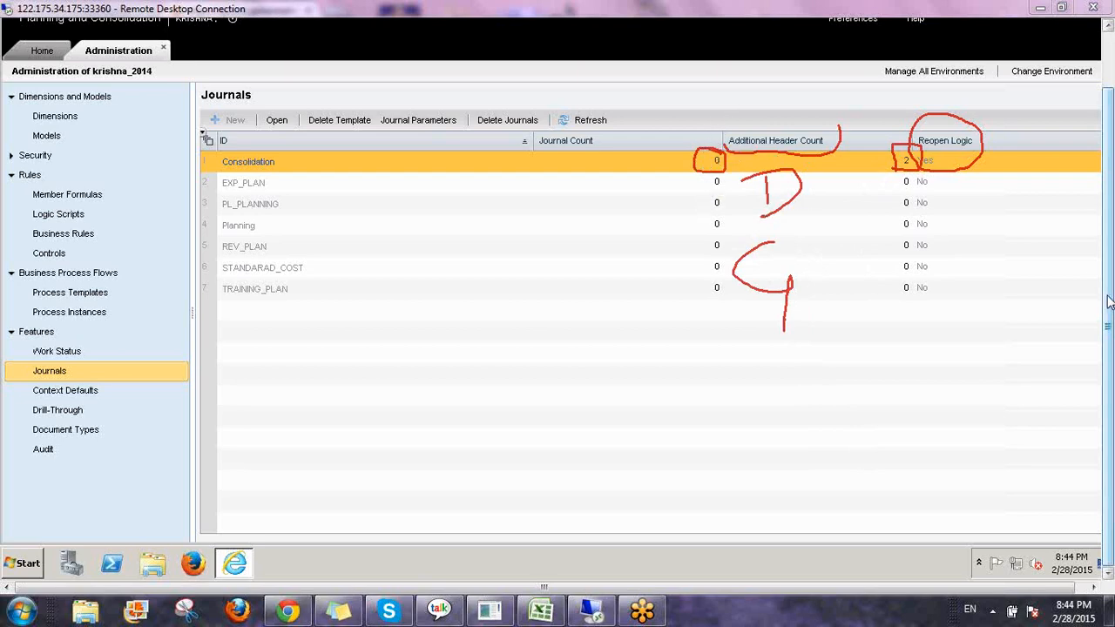
{"action": "left_click", "coordinate": [1000, 392]}
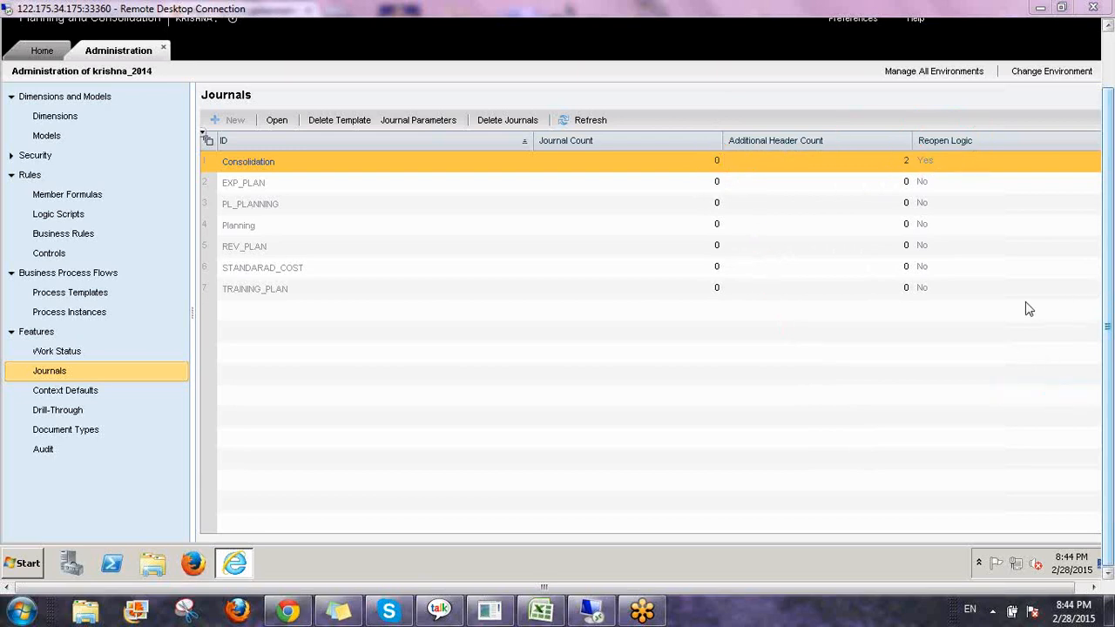
Review the Consolidation model's journal parameters and close the dialog with OK.
{"action": "left_click", "coordinate": [423, 123]}
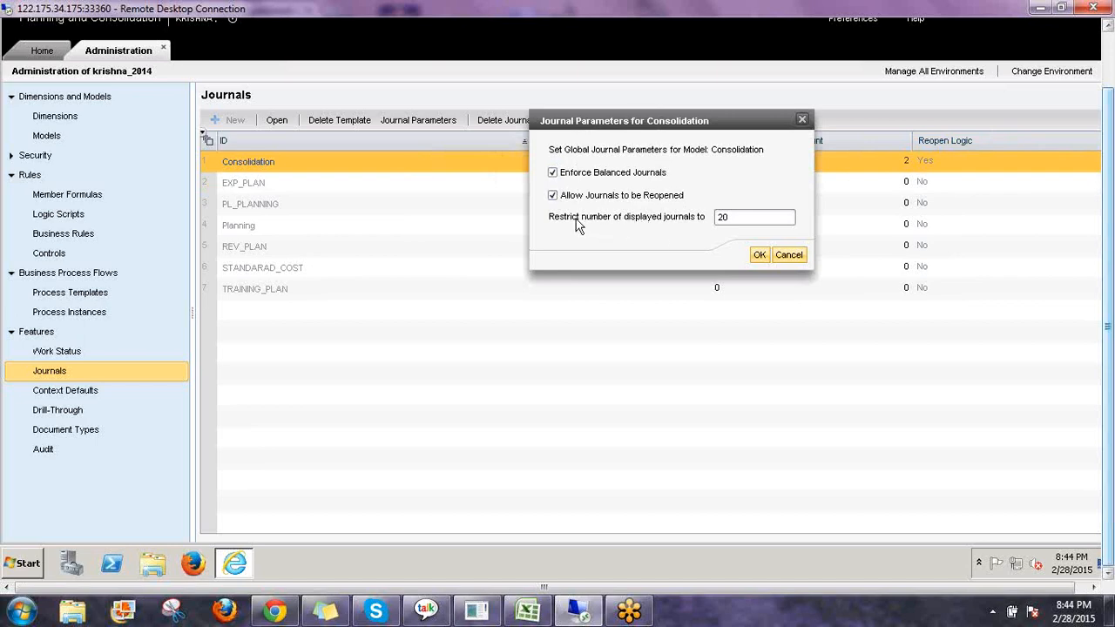
{"action": "left_click", "coordinate": [746, 223]}
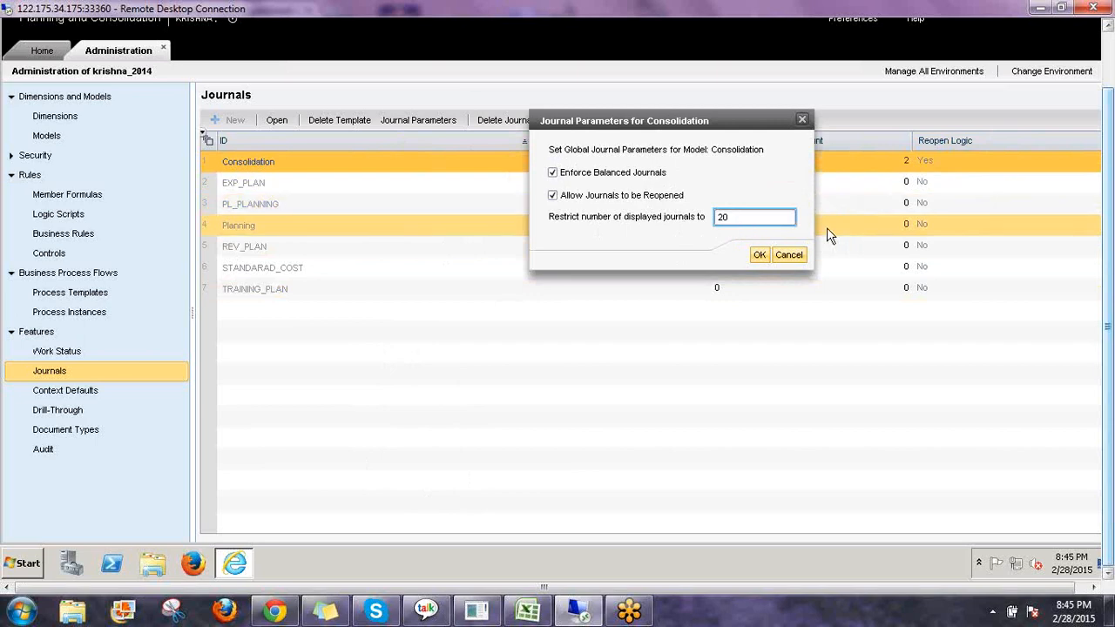
{"action": "left_click", "coordinate": [760, 255]}
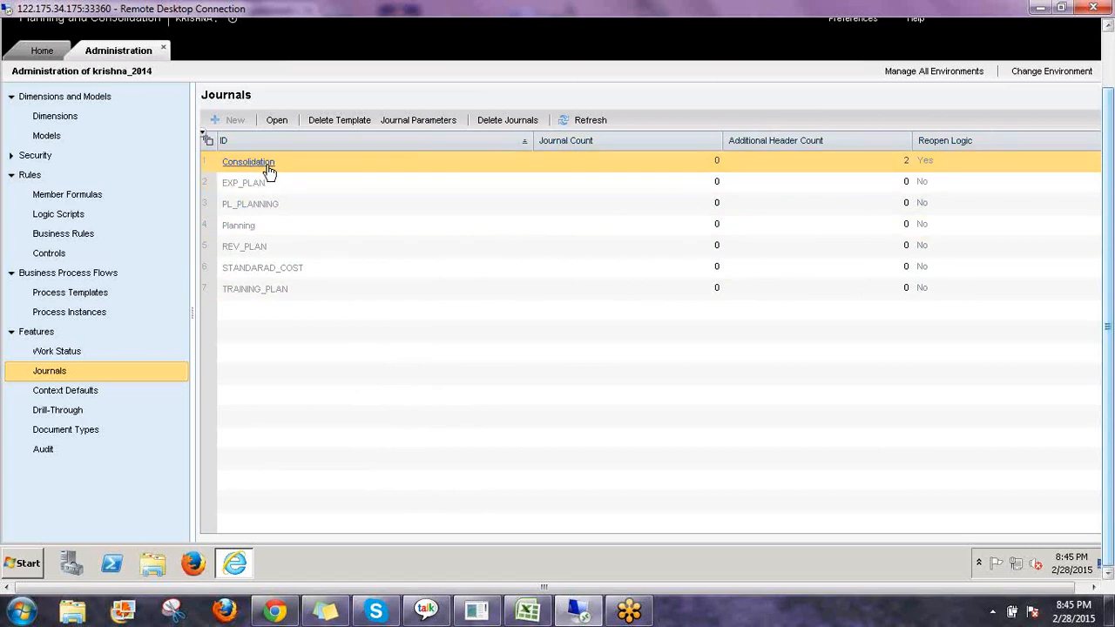
Select the Consolidation journal template and refresh the journals list.
{"action": "left_click", "coordinate": [375, 168]}
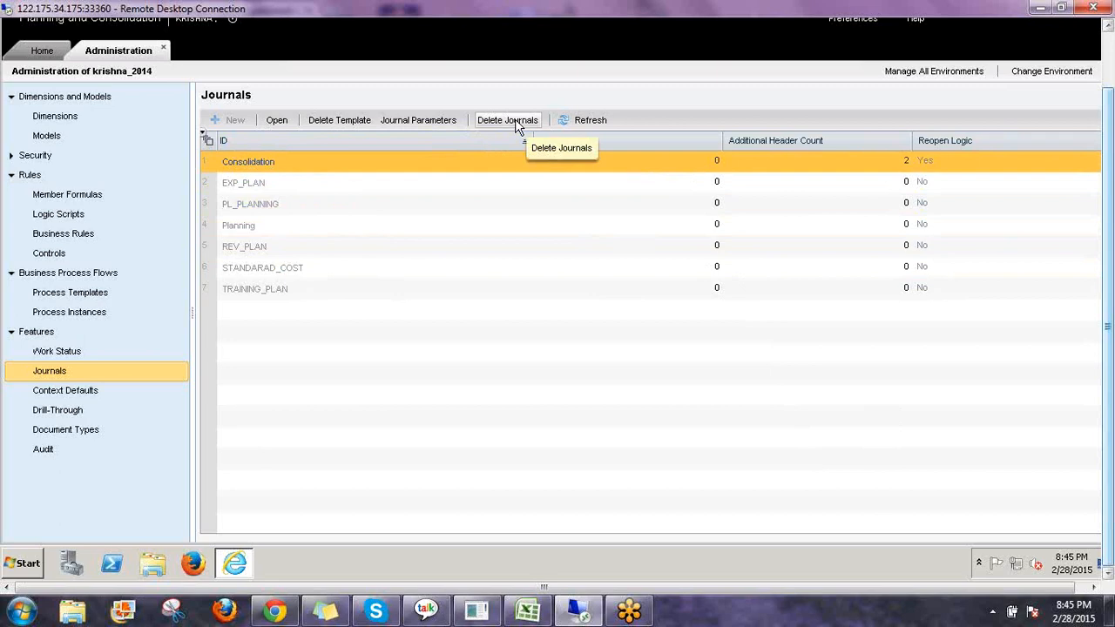
{"action": "left_click", "coordinate": [581, 121]}
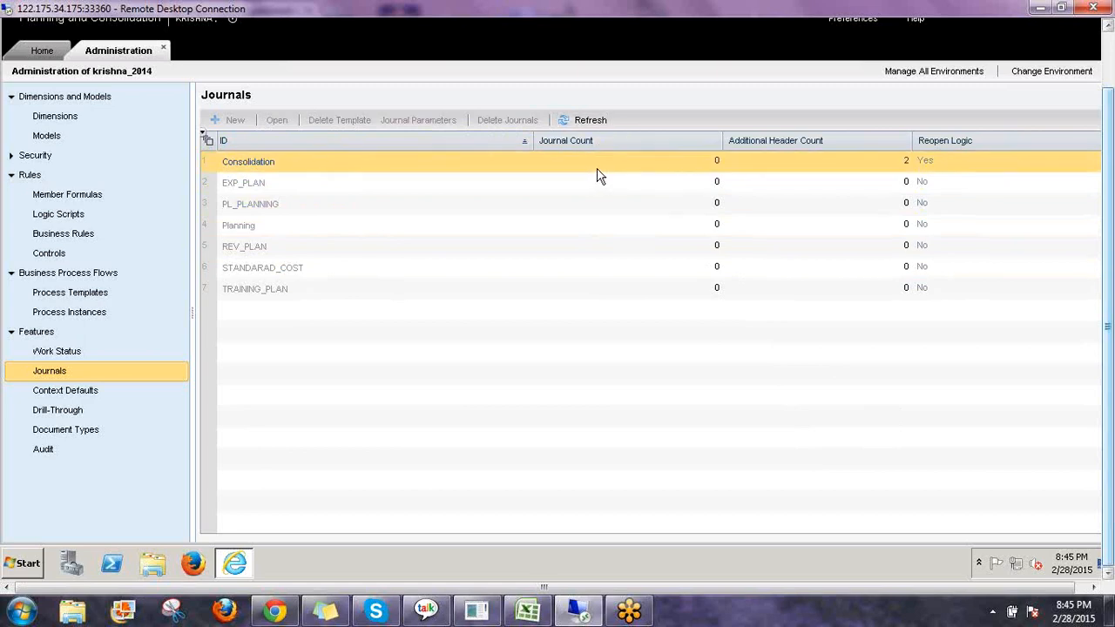
{"action": "left_click", "coordinate": [323, 168]}
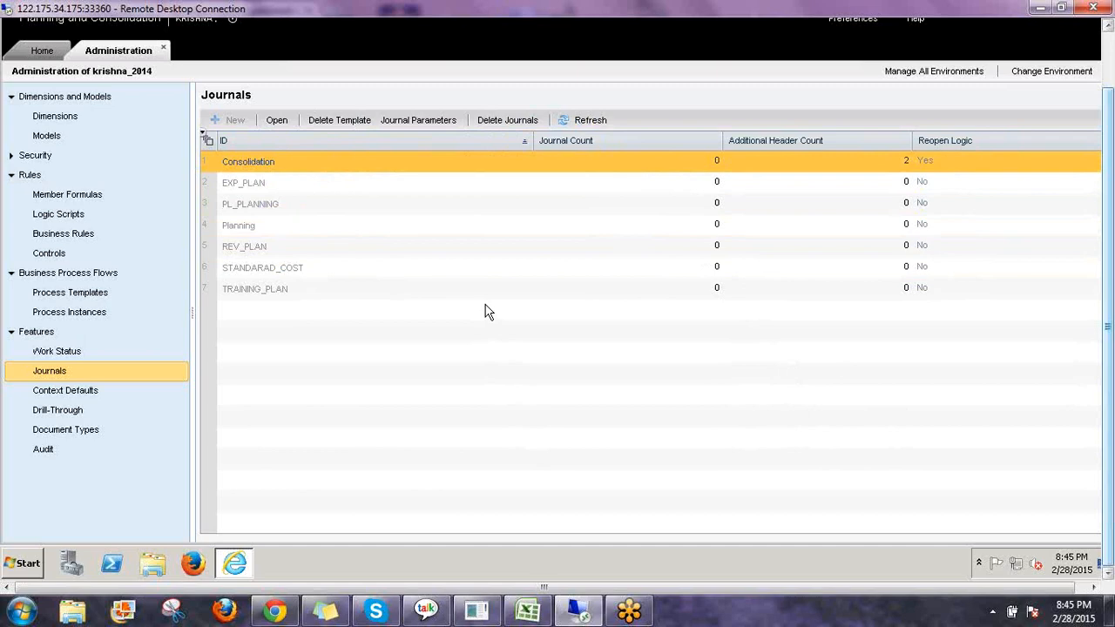
Open Journals under Consolidation Central on the Home tab.
{"action": "left_click", "coordinate": [35, 57]}
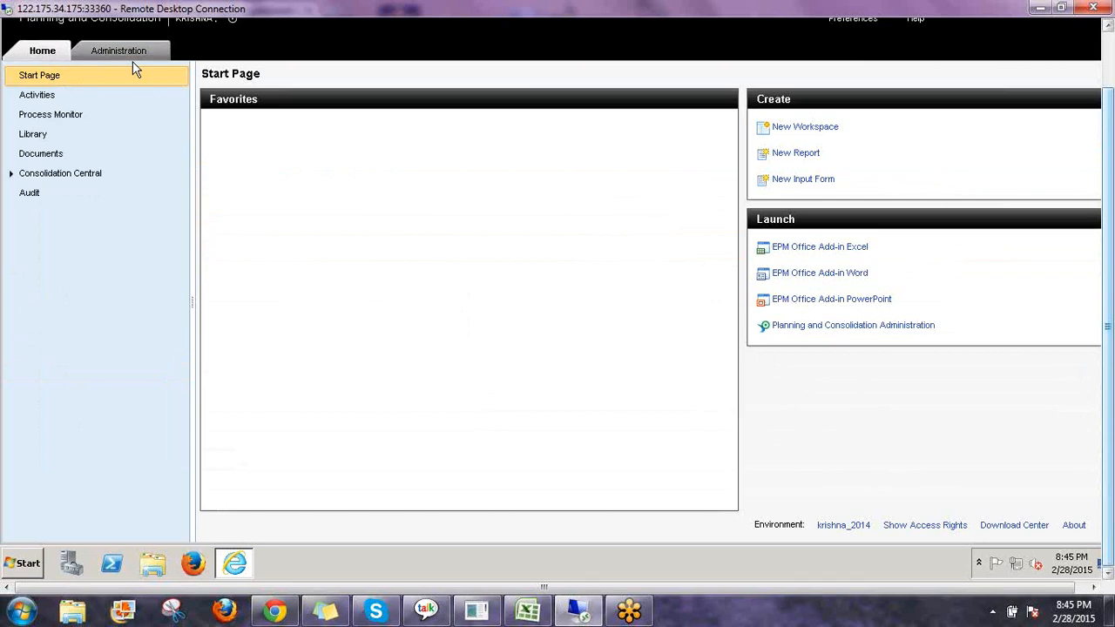
{"action": "left_click", "coordinate": [12, 176]}
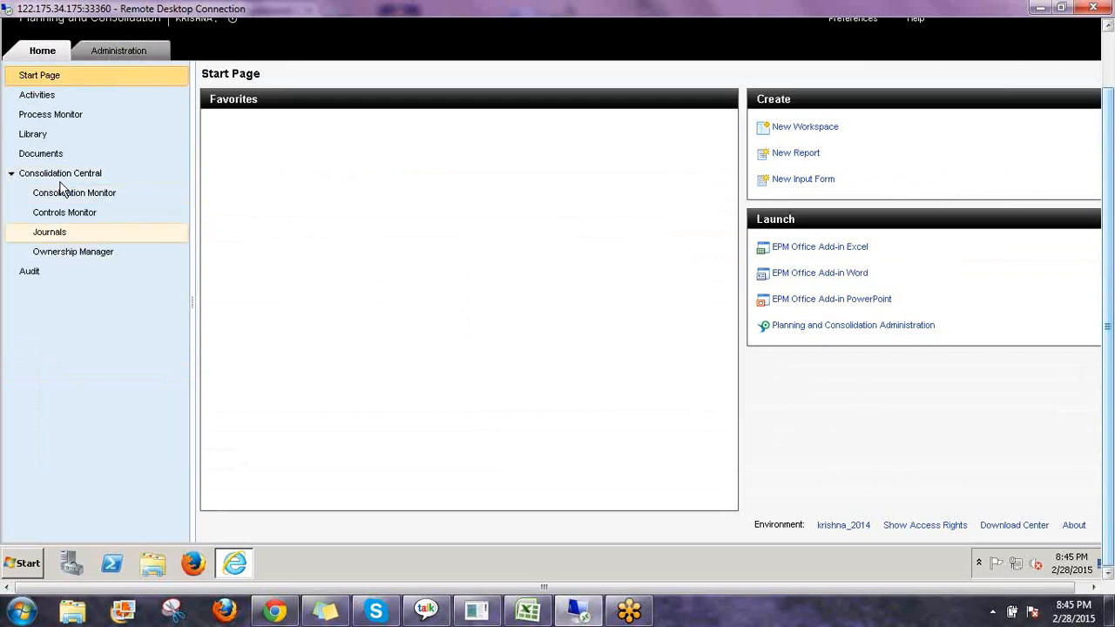
{"action": "left_click", "coordinate": [67, 238]}
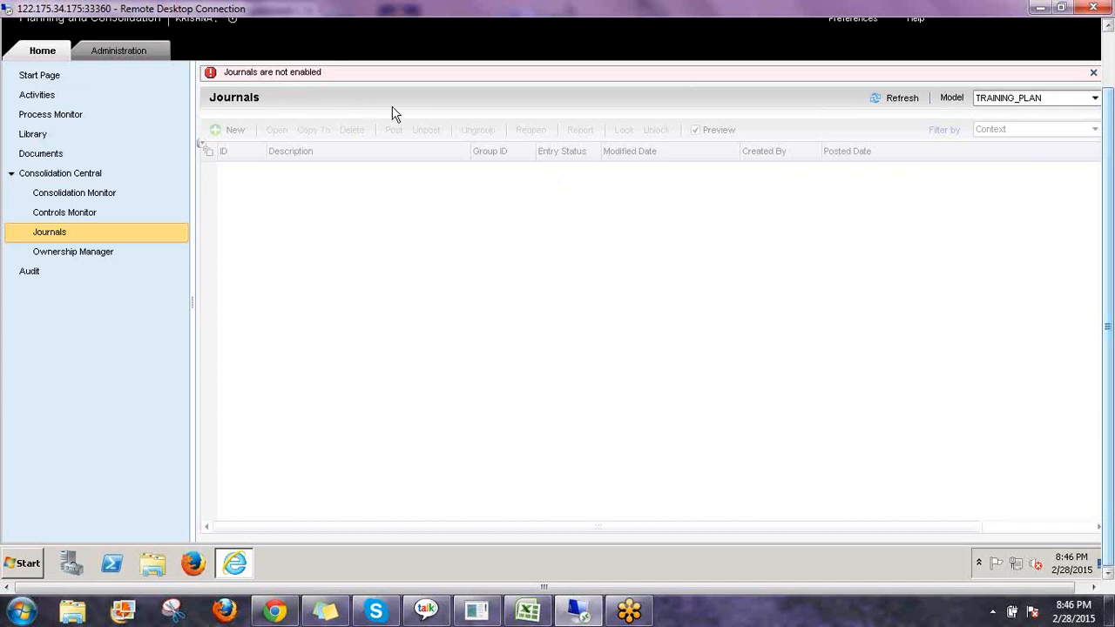
{"action": "left_click", "coordinate": [1009, 96]}
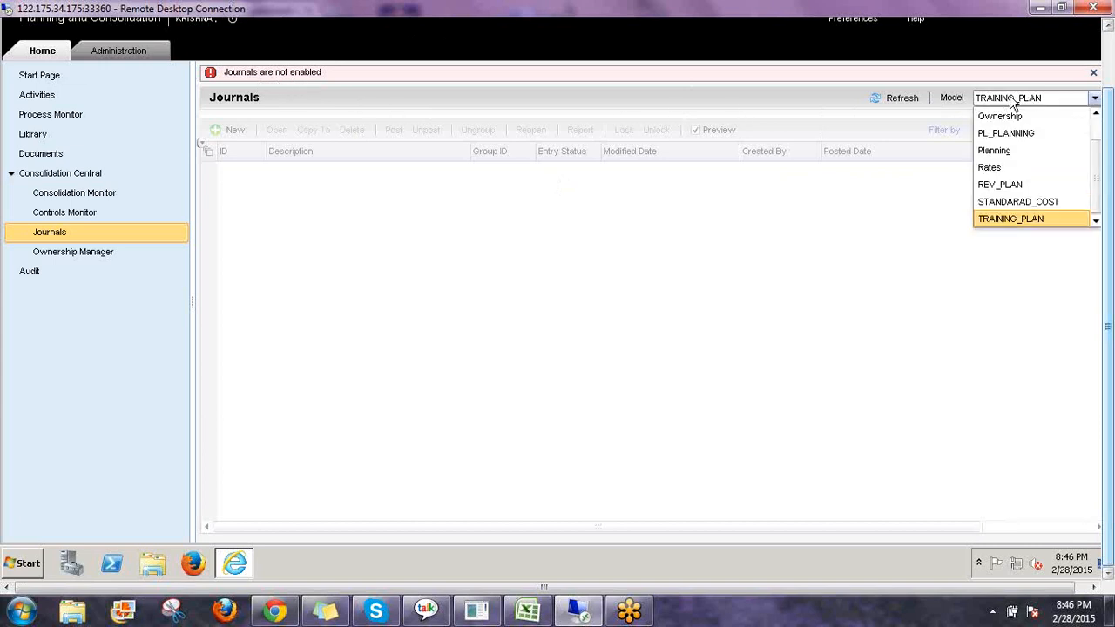
{"action": "scroll", "coordinate": [1018, 167], "scroll_direction": "up", "scroll_amount": 1}
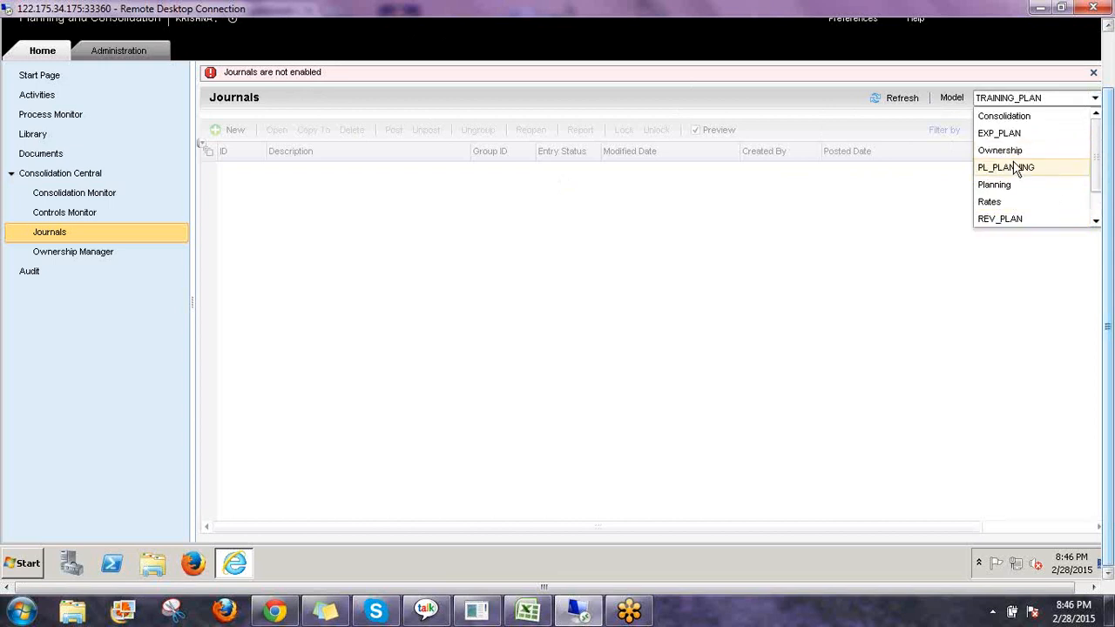
{"action": "left_click", "coordinate": [857, 238]}
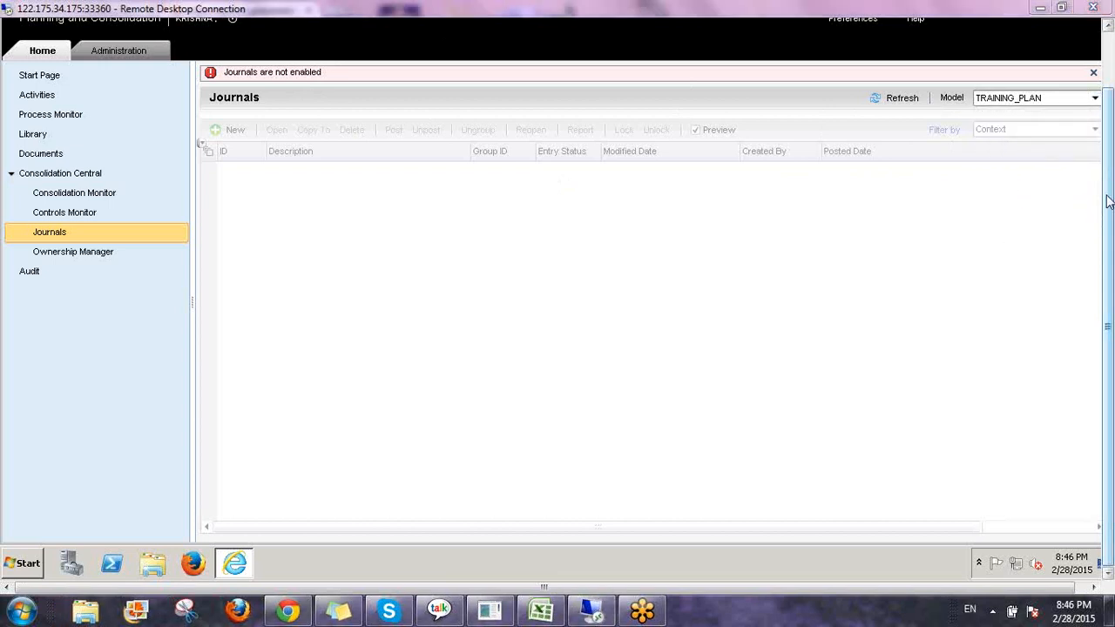
Switch the journals list to the Consolidation model.
{"action": "left_click", "coordinate": [1095, 97]}
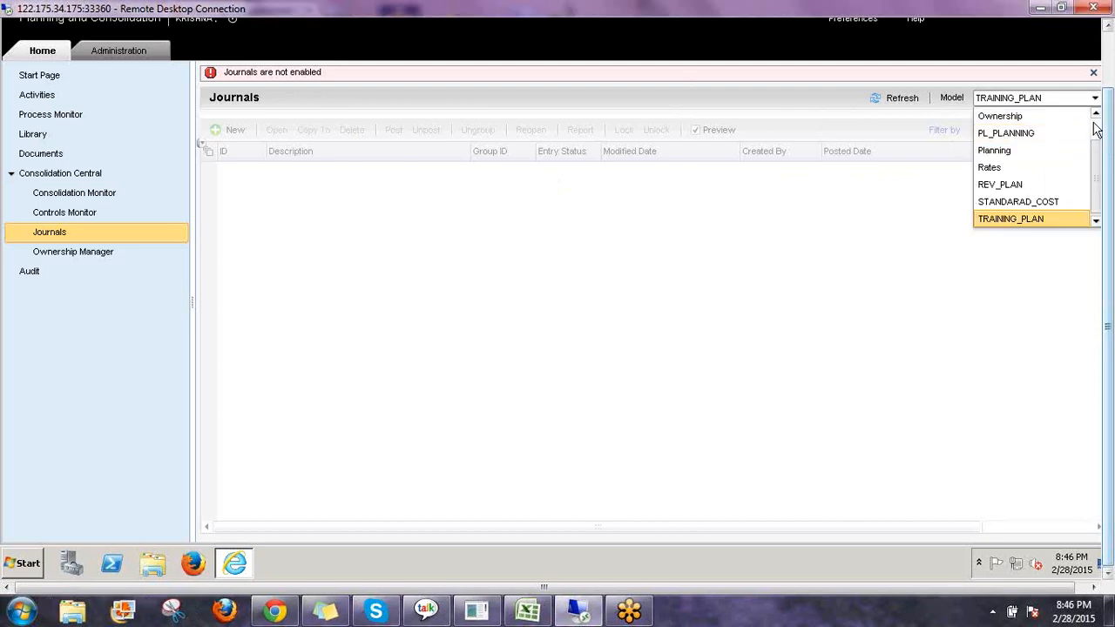
{"action": "scroll", "coordinate": [1100, 131], "scroll_direction": "up", "scroll_amount": 1}
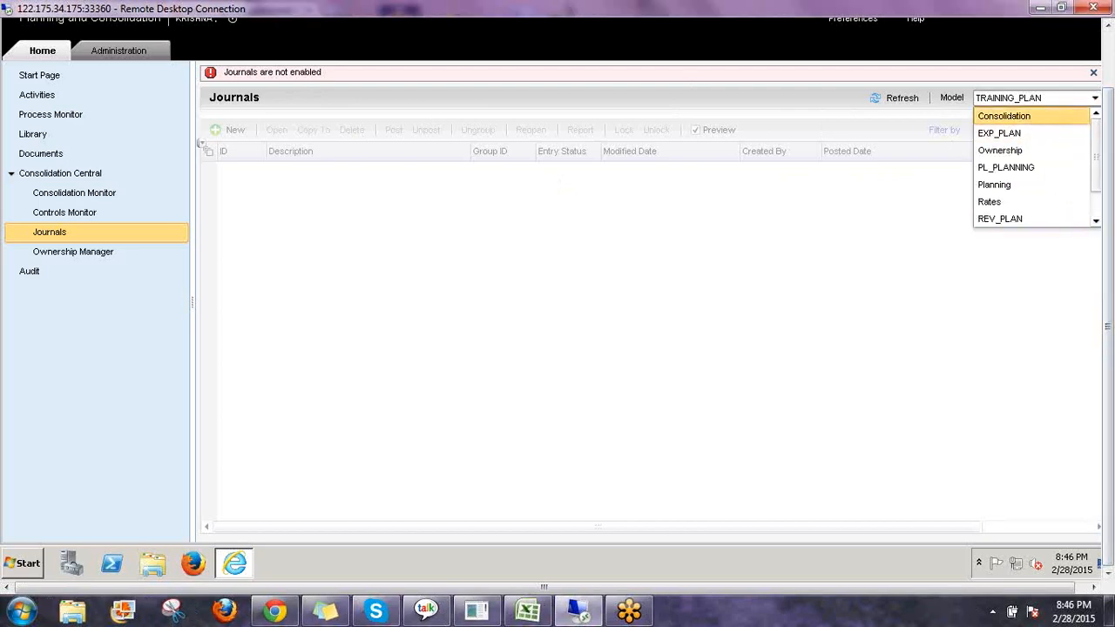
{"action": "left_click", "coordinate": [1002, 115]}
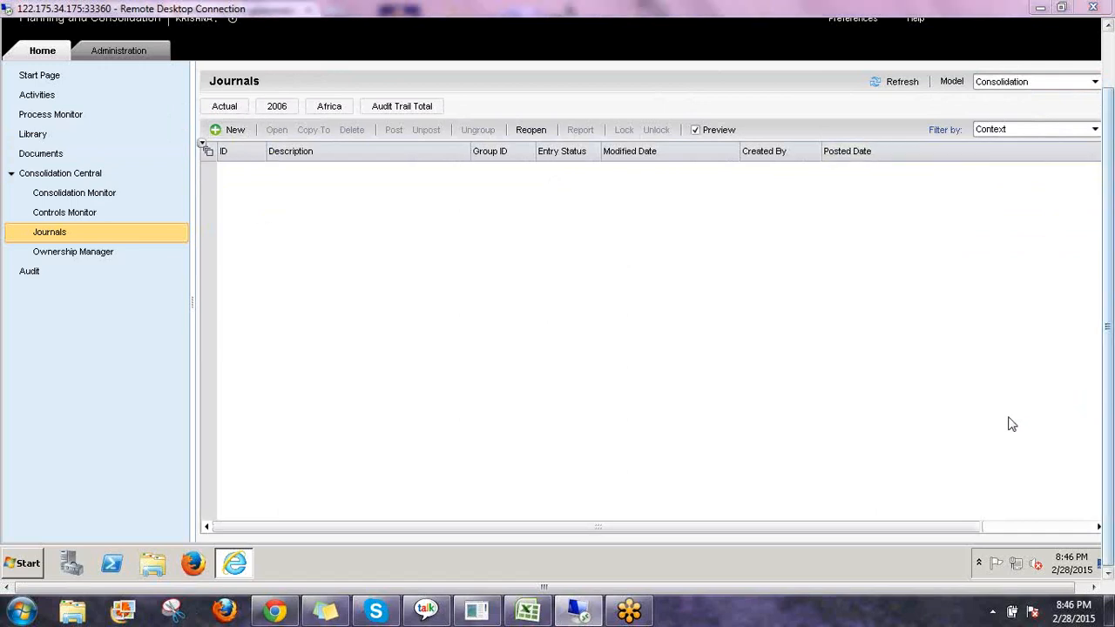
{"action": "mouse_move", "coordinate": [199, 100]}
{"action": "left_mouse_down"}
{"action": "mouse_move", "coordinate": [203, 114]}
{"action": "mouse_move", "coordinate": [331, 122]}
{"action": "mouse_move", "coordinate": [471, 117]}
{"action": "mouse_move", "coordinate": [318, 79]}
{"action": "mouse_move", "coordinate": [209, 81]}
{"action": "mouse_move", "coordinate": [269, 114]}
{"action": "left_mouse_up"}
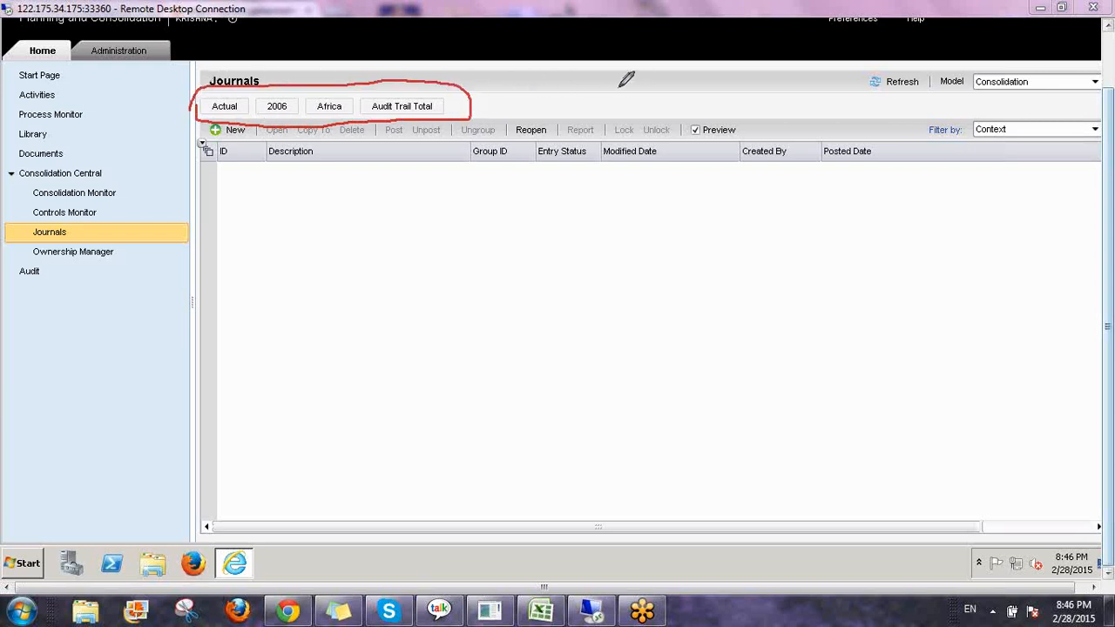
{"action": "mouse_move", "coordinate": [612, 109]}
{"action": "left_mouse_down"}
{"action": "mouse_move", "coordinate": [620, 96]}
{"action": "mouse_move", "coordinate": [628, 110]}
{"action": "mouse_move", "coordinate": [628, 98]}
{"action": "mouse_move", "coordinate": [717, 106]}
{"action": "left_mouse_up"}
{"action": "left_click_drag", "start_coordinate": [643, 67], "coordinate": [642, 144]}
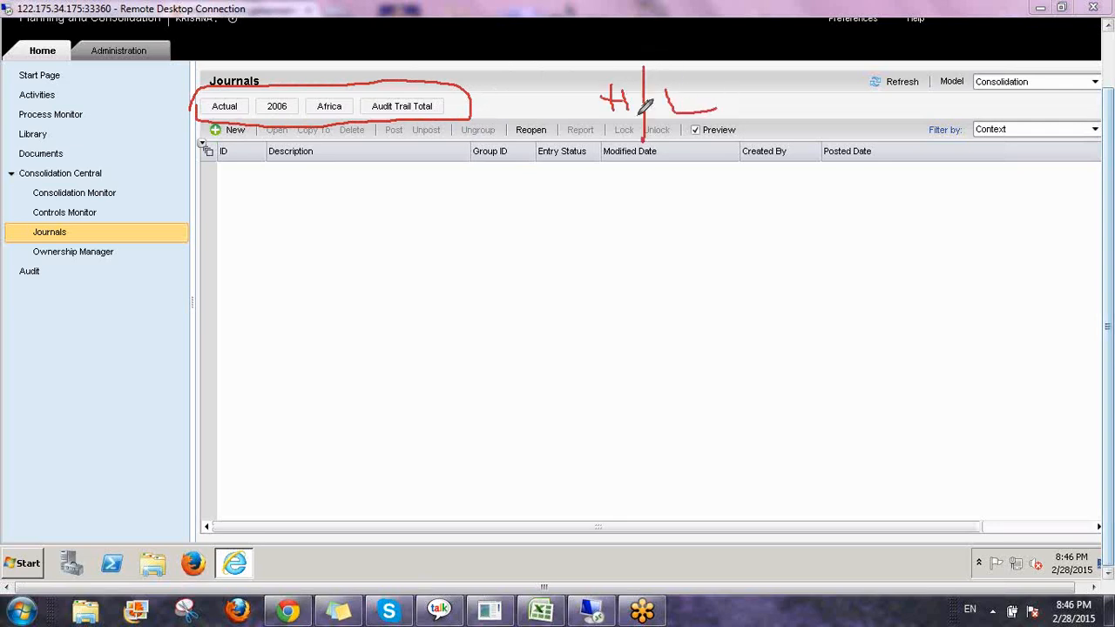
{"action": "mouse_move", "coordinate": [597, 60]}
{"action": "left_mouse_down"}
{"action": "mouse_move", "coordinate": [613, 81]}
{"action": "mouse_move", "coordinate": [600, 102]}
{"action": "left_mouse_up"}
{"action": "mouse_move", "coordinate": [683, 77]}
{"action": "left_mouse_down"}
{"action": "mouse_move", "coordinate": [713, 88]}
{"action": "mouse_move", "coordinate": [690, 96]}
{"action": "mouse_move", "coordinate": [715, 66]}
{"action": "left_mouse_up"}
{"action": "mouse_move", "coordinate": [613, 45]}
{"action": "left_mouse_down"}
{"action": "mouse_move", "coordinate": [574, 57]}
{"action": "mouse_move", "coordinate": [614, 98]}
{"action": "mouse_move", "coordinate": [612, 46]}
{"action": "left_mouse_up"}
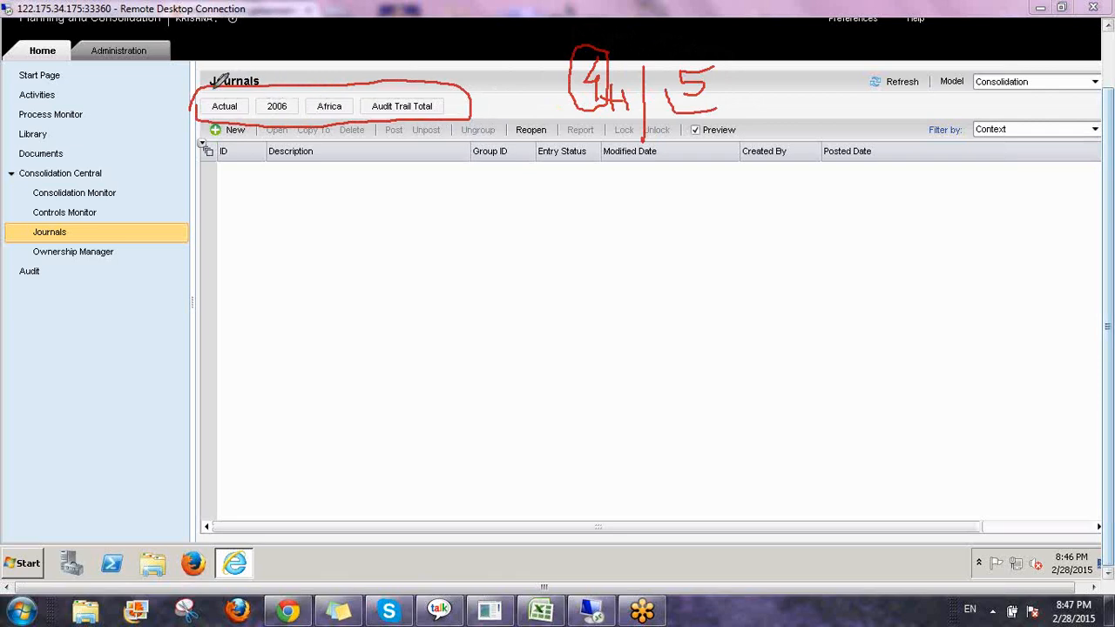
{"action": "mouse_move", "coordinate": [212, 95]}
{"action": "left_mouse_down"}
{"action": "mouse_move", "coordinate": [227, 103]}
{"action": "mouse_move", "coordinate": [299, 40]}
{"action": "left_mouse_up"}
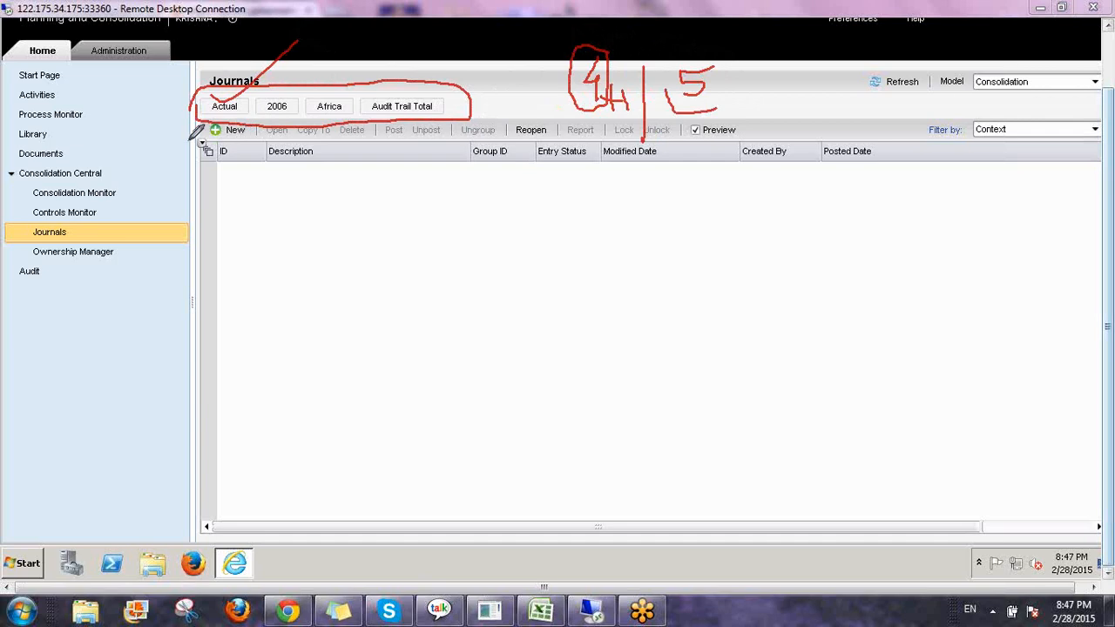
{"action": "mouse_move", "coordinate": [193, 137]}
{"action": "left_mouse_down"}
{"action": "mouse_move", "coordinate": [246, 150]}
{"action": "mouse_move", "coordinate": [262, 129]}
{"action": "mouse_move", "coordinate": [244, 105]}
{"action": "mouse_move", "coordinate": [185, 104]}
{"action": "mouse_move", "coordinate": [193, 146]}
{"action": "left_mouse_up"}
{"action": "mouse_move", "coordinate": [278, 96]}
{"action": "left_mouse_down"}
{"action": "mouse_move", "coordinate": [310, 72]}
{"action": "mouse_move", "coordinate": [304, 87]}
{"action": "left_mouse_up"}
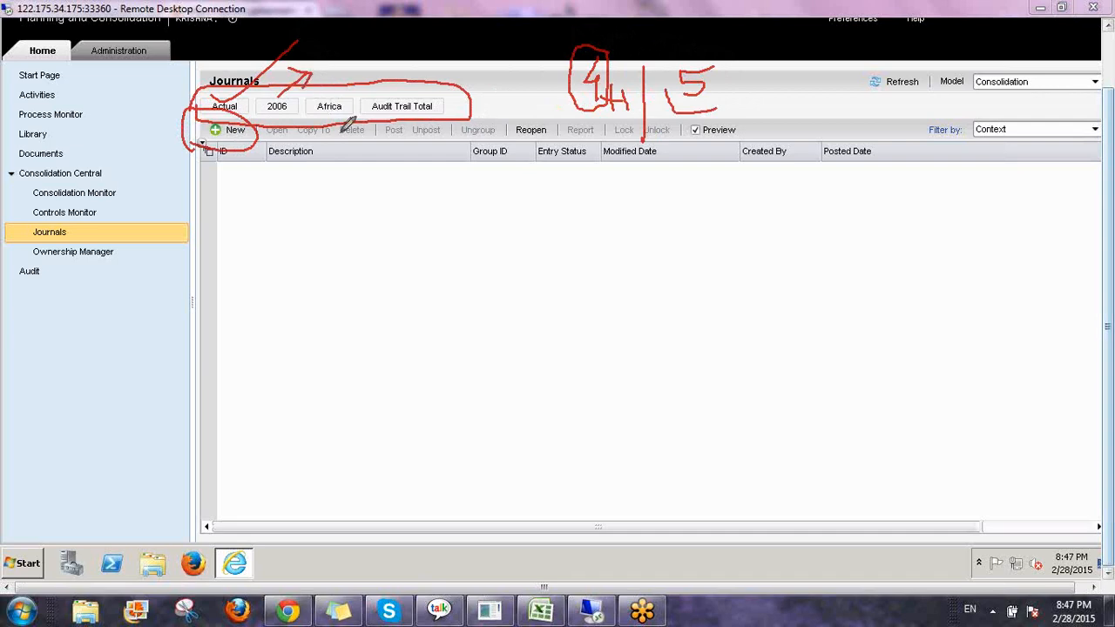
{"action": "mouse_move", "coordinate": [253, 139]}
{"action": "left_mouse_down"}
{"action": "mouse_move", "coordinate": [272, 213]}
{"action": "mouse_move", "coordinate": [349, 230]}
{"action": "left_mouse_up"}
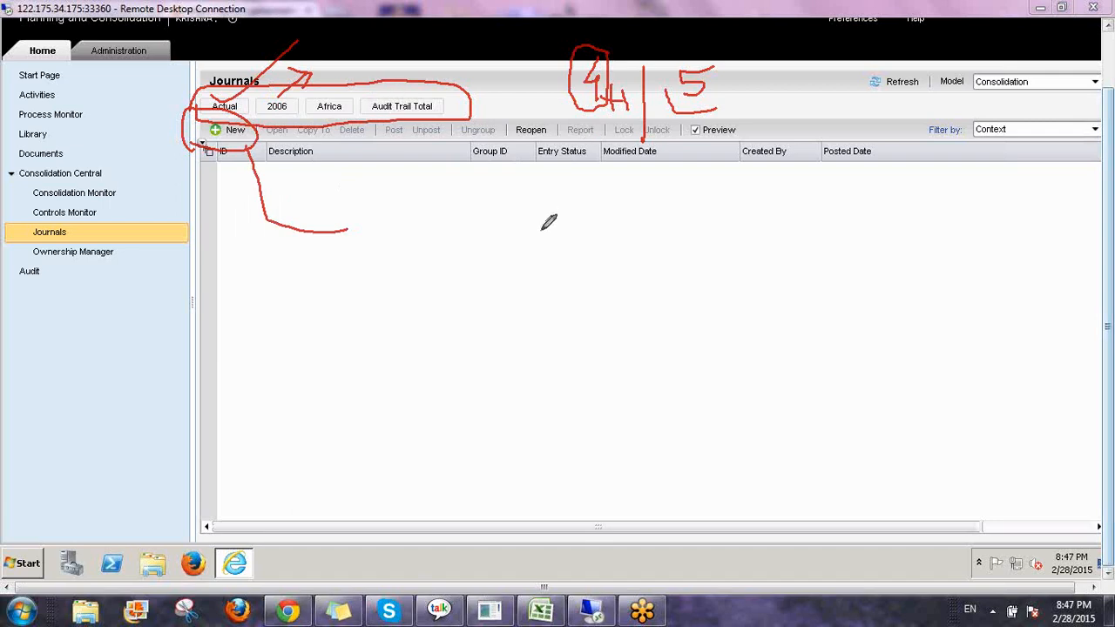
{"action": "mouse_move", "coordinate": [345, 212]}
{"action": "left_mouse_down"}
{"action": "mouse_move", "coordinate": [363, 230]}
{"action": "mouse_move", "coordinate": [331, 244]}
{"action": "left_mouse_up"}
{"action": "left_click", "coordinate": [997, 499]}
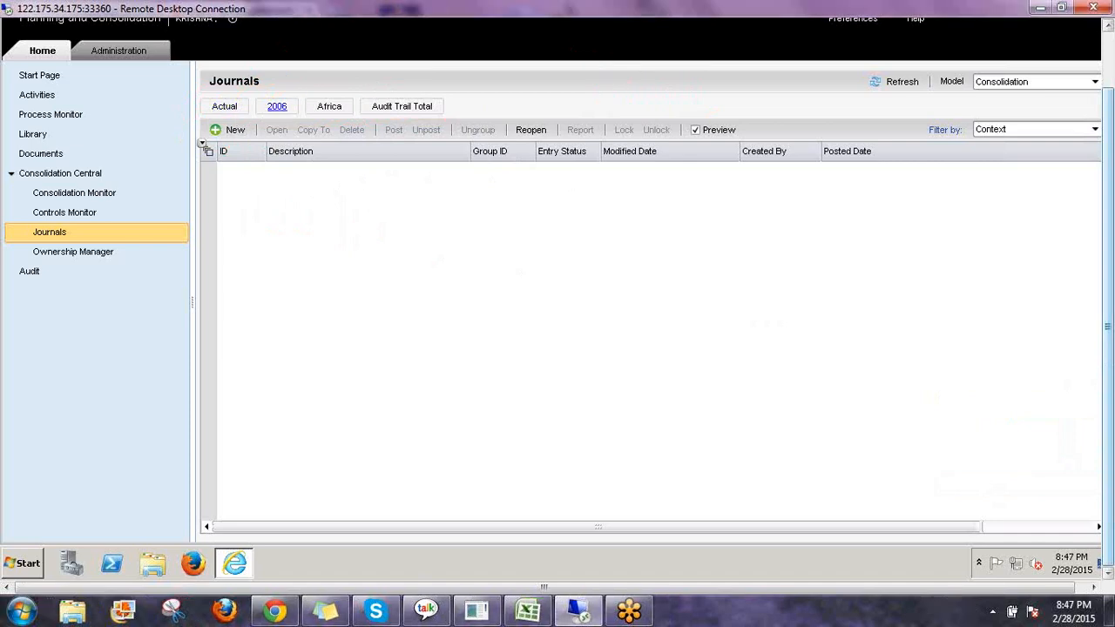
Set the journal context time member to Jan 2013 under 2013 and Q1 2013.
{"action": "left_click", "coordinate": [277, 106]}
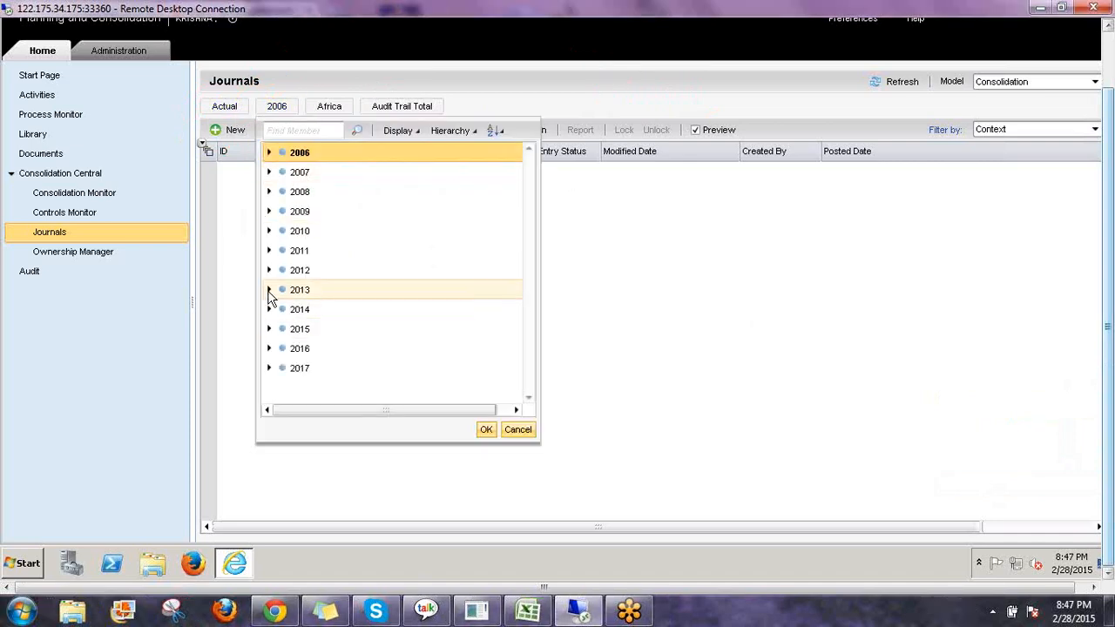
{"action": "left_click", "coordinate": [269, 290]}
{"action": "left_click", "coordinate": [282, 309]}
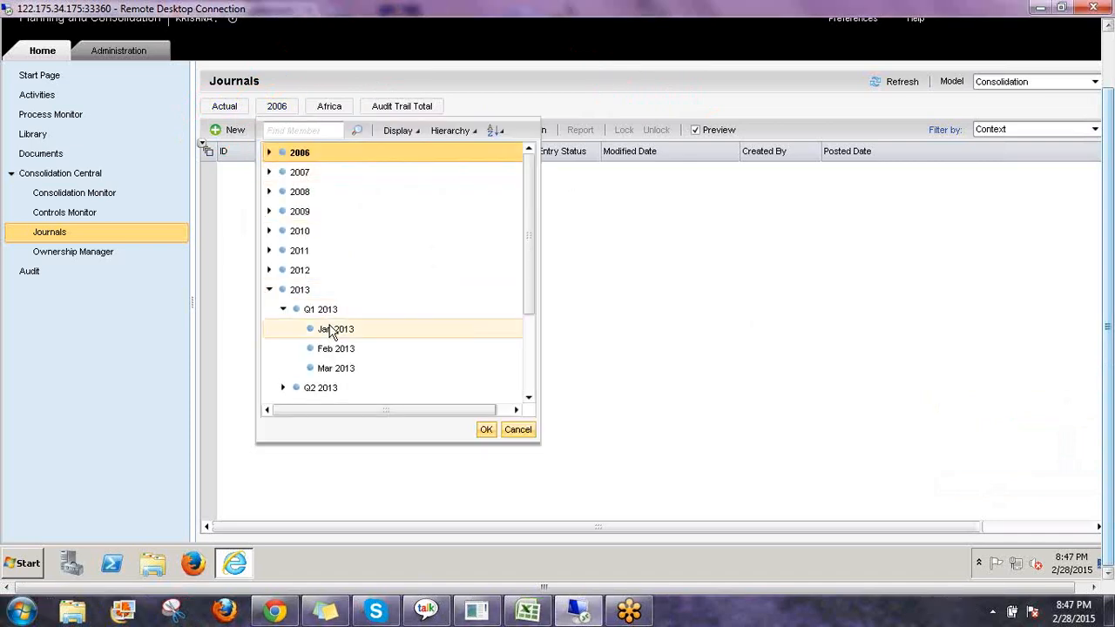
{"action": "left_click", "coordinate": [338, 331]}
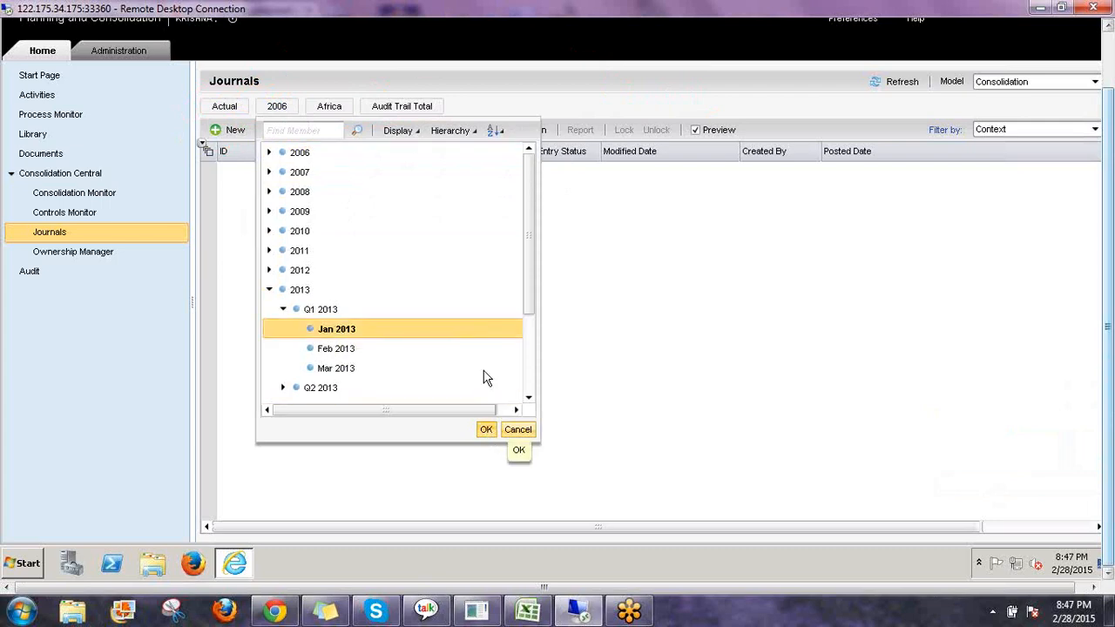
{"action": "left_click", "coordinate": [486, 429]}
Set the journal context entity member to No Scope.
{"action": "left_click", "coordinate": [345, 105]}
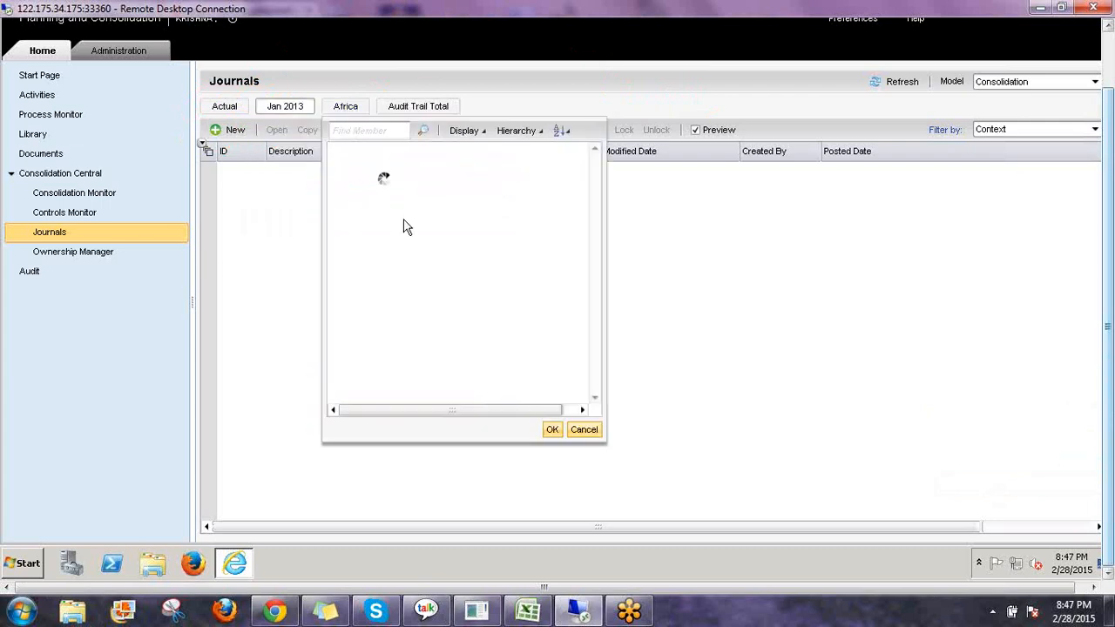
{"action": "left_click", "coordinate": [348, 183]}
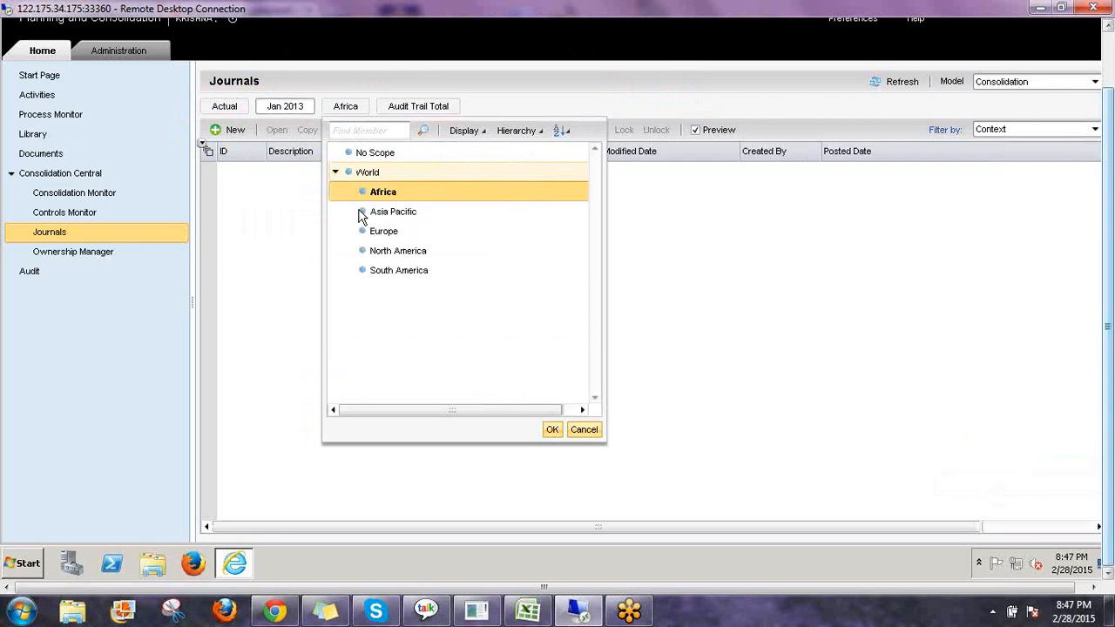
{"action": "left_click", "coordinate": [389, 218]}
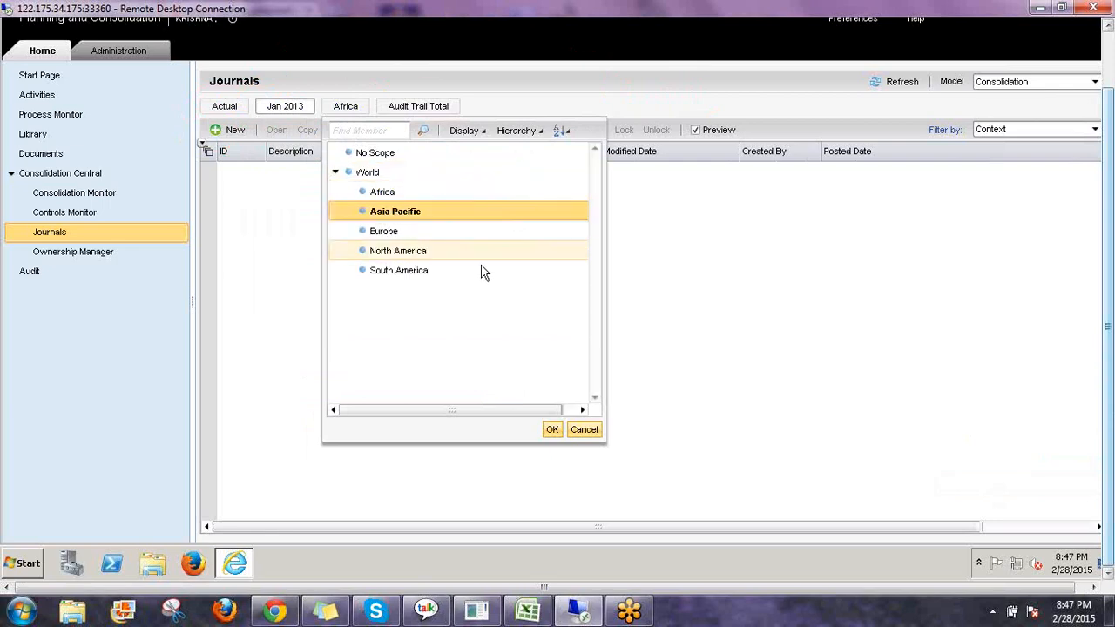
{"action": "left_click", "coordinate": [380, 154]}
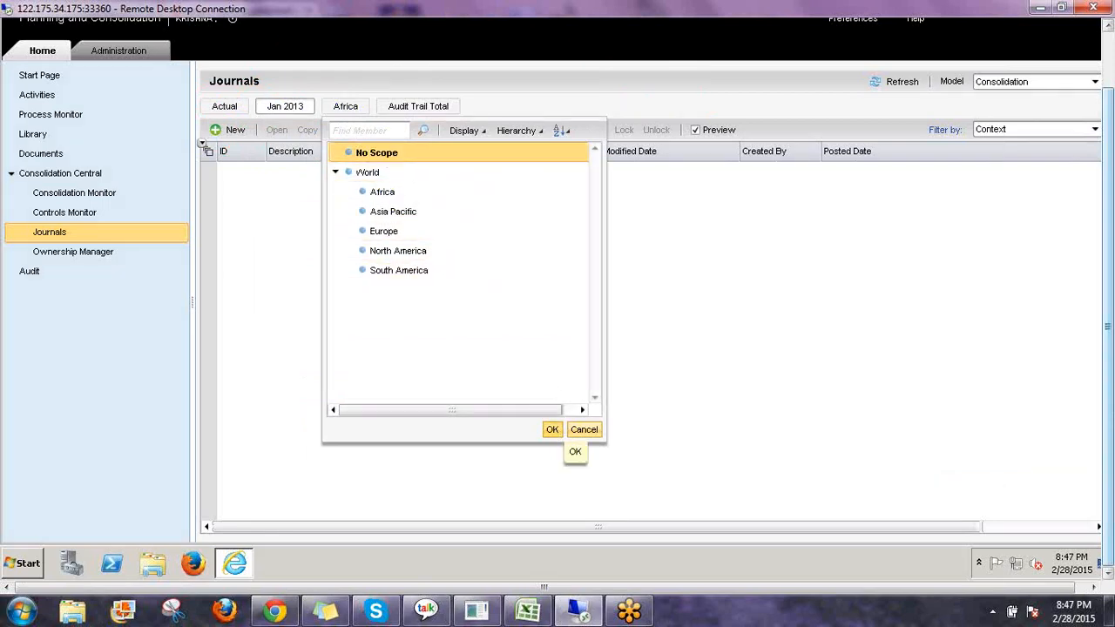
{"action": "left_click", "coordinate": [553, 429]}
Expand the Audit Trail Total hierarchy and set the audit trail context member to Other Adjustments.
{"action": "left_click", "coordinate": [432, 106]}
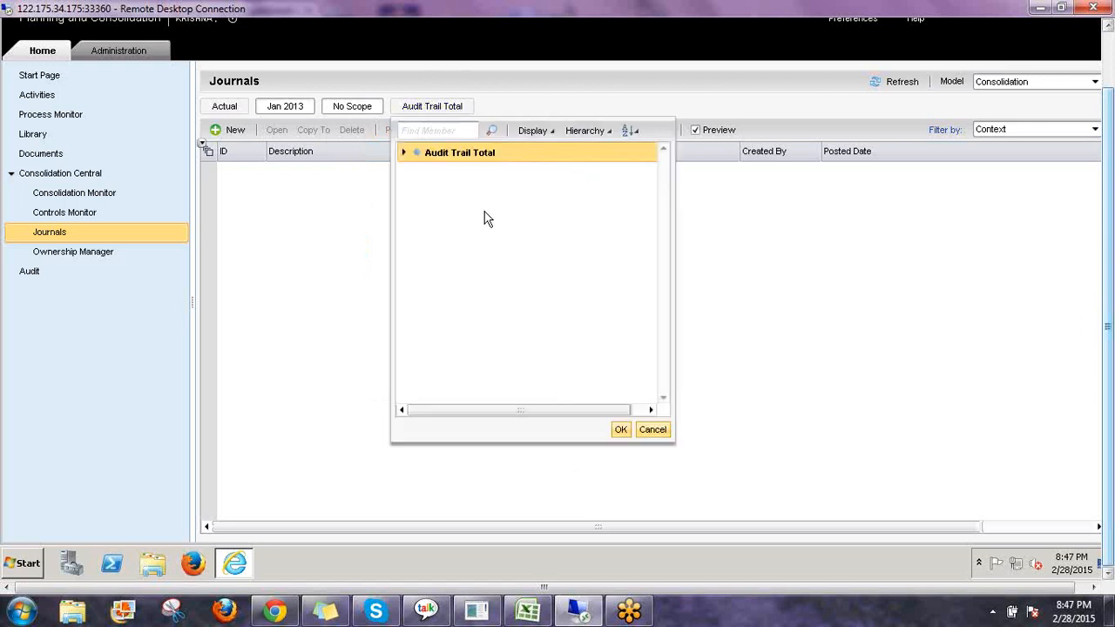
{"action": "left_click", "coordinate": [404, 152]}
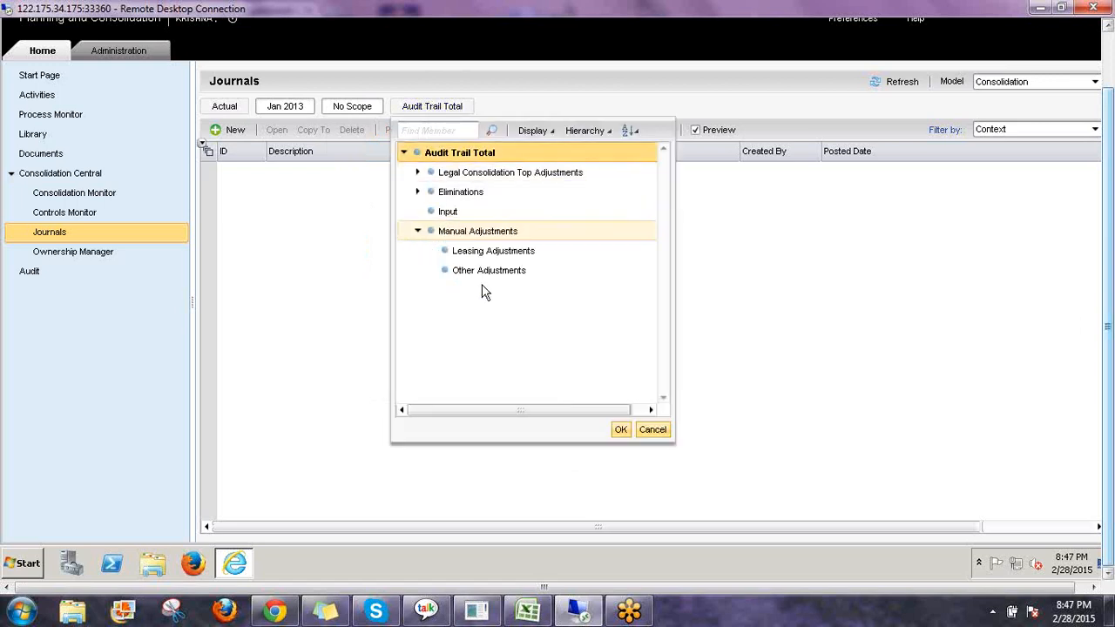
{"action": "left_click", "coordinate": [418, 191]}
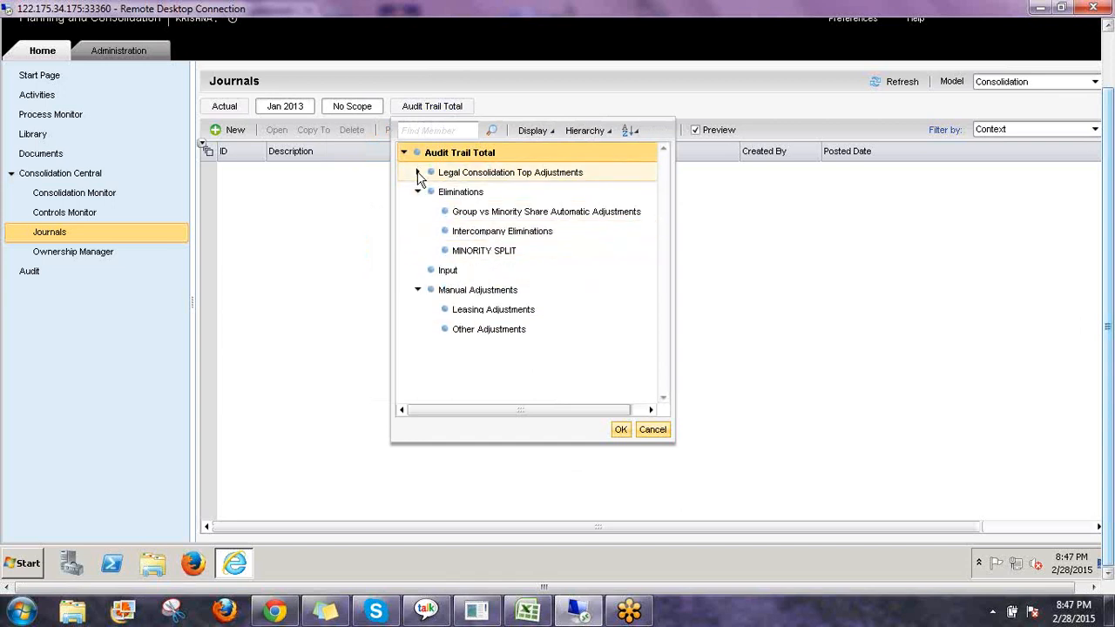
{"action": "left_click", "coordinate": [418, 172]}
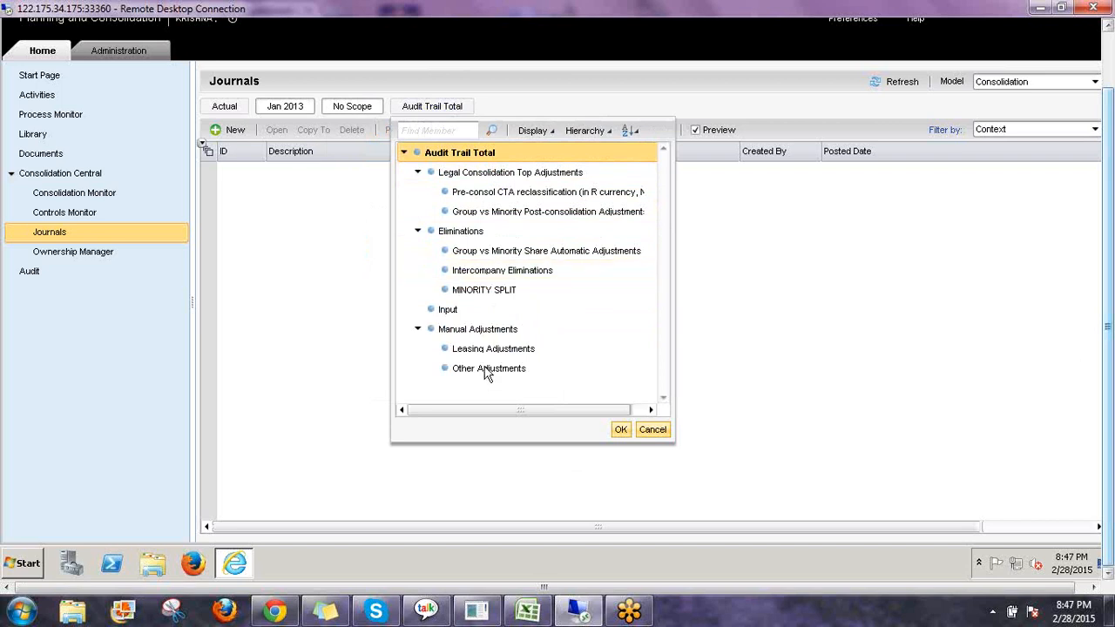
{"action": "left_click", "coordinate": [508, 370]}
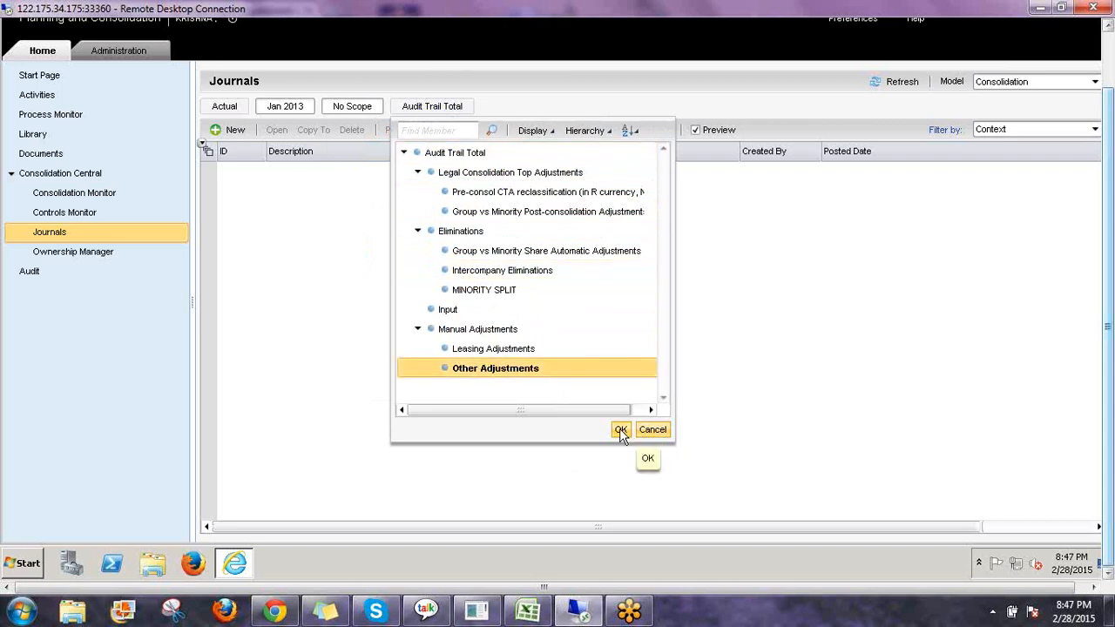
{"action": "left_click", "coordinate": [621, 428]}
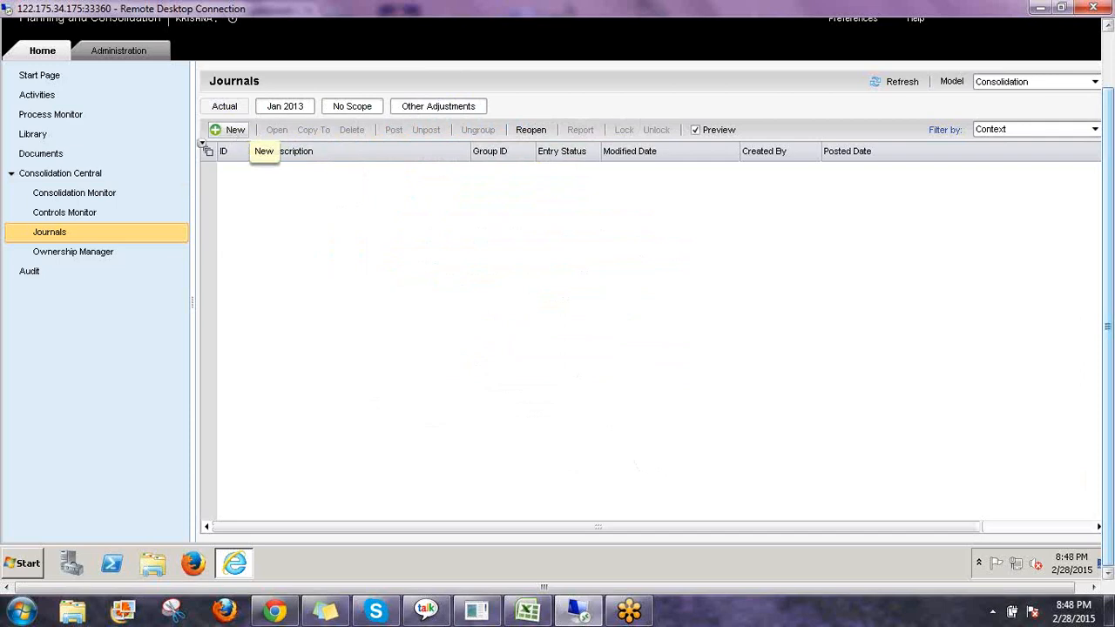
Start a new journal for the Consolidation model with the chosen context.
{"action": "left_click", "coordinate": [233, 134]}
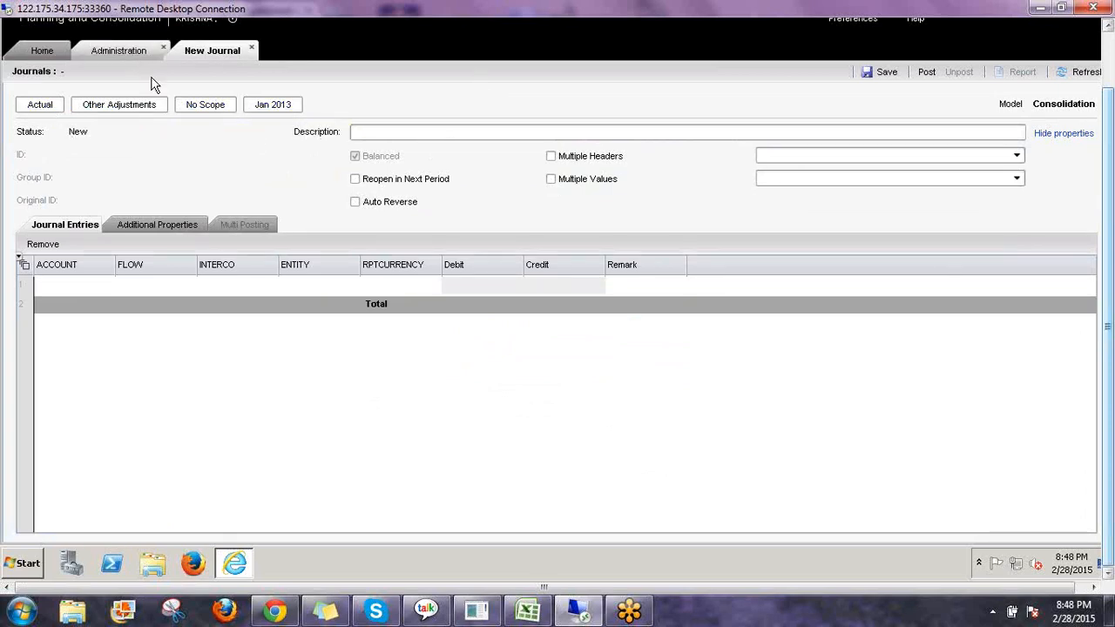
{"action": "left_click", "coordinate": [120, 51]}
{"action": "double_click", "coordinate": [297, 163]}
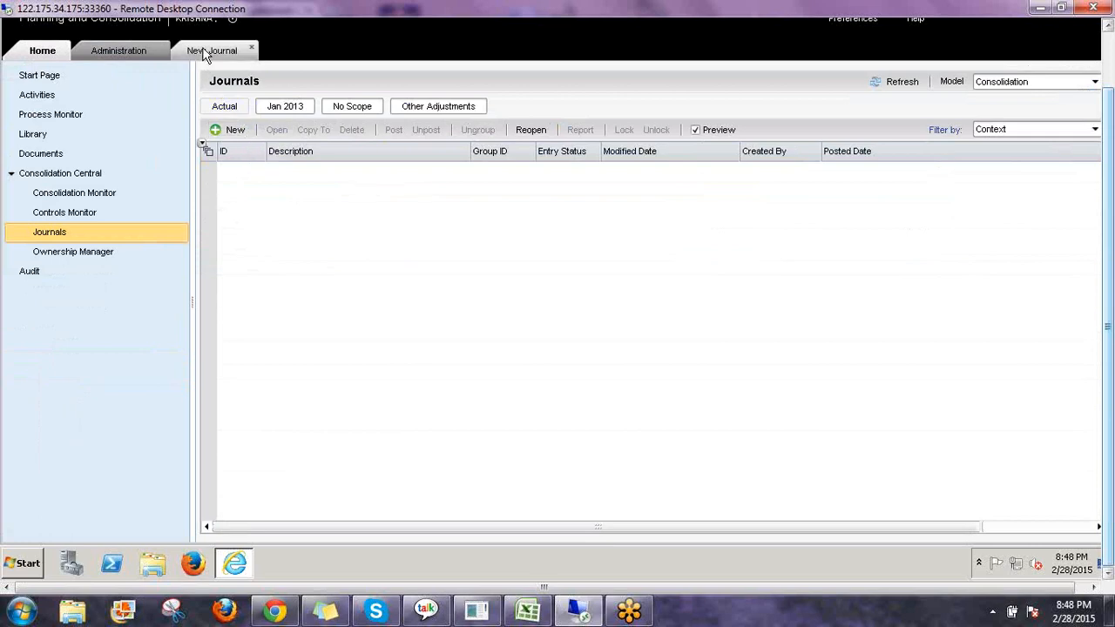
{"action": "left_click", "coordinate": [206, 53]}
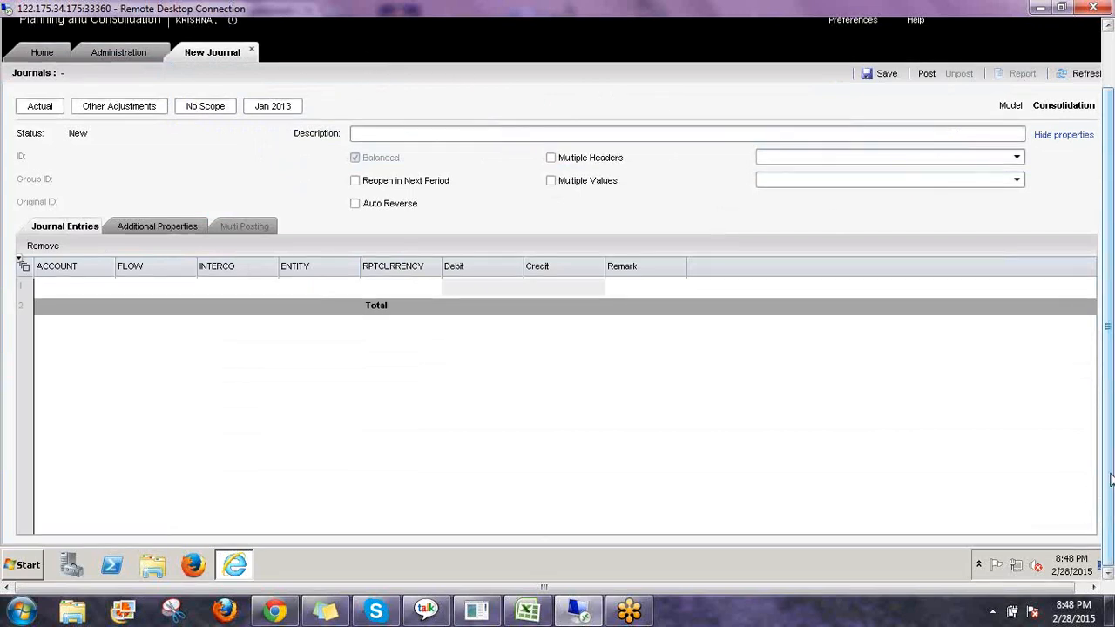
Review the Consolidation journal template's additional header count and reopen logic in Administration, then return to the new journal.
{"action": "left_click_drag", "start_coordinate": [1110, 507], "coordinate": [1099, 433]}
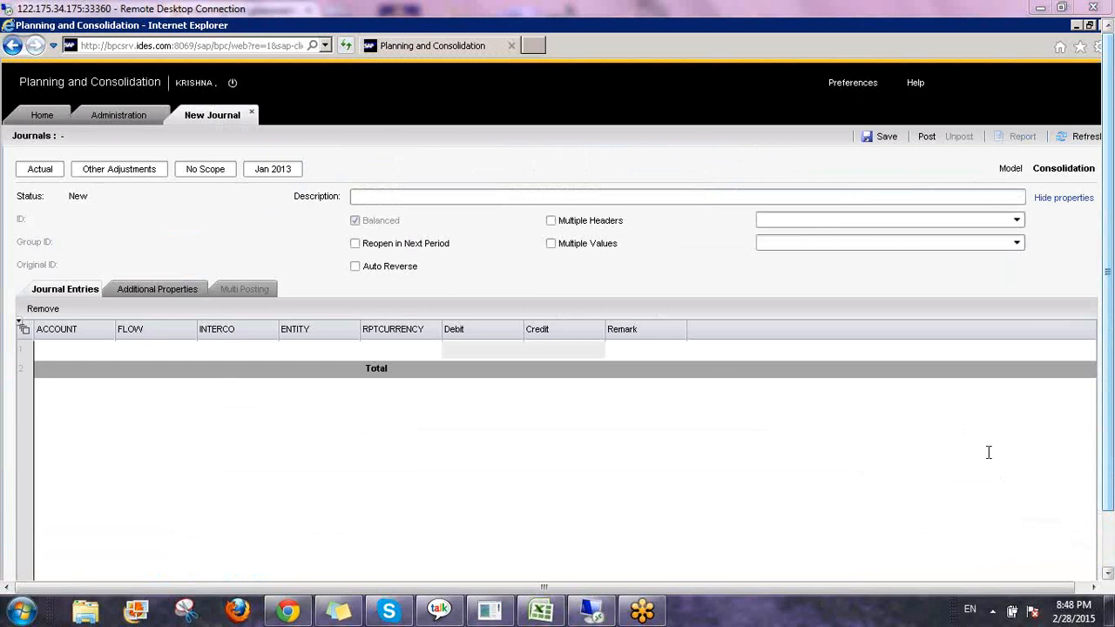
{"action": "left_click", "coordinate": [132, 115]}
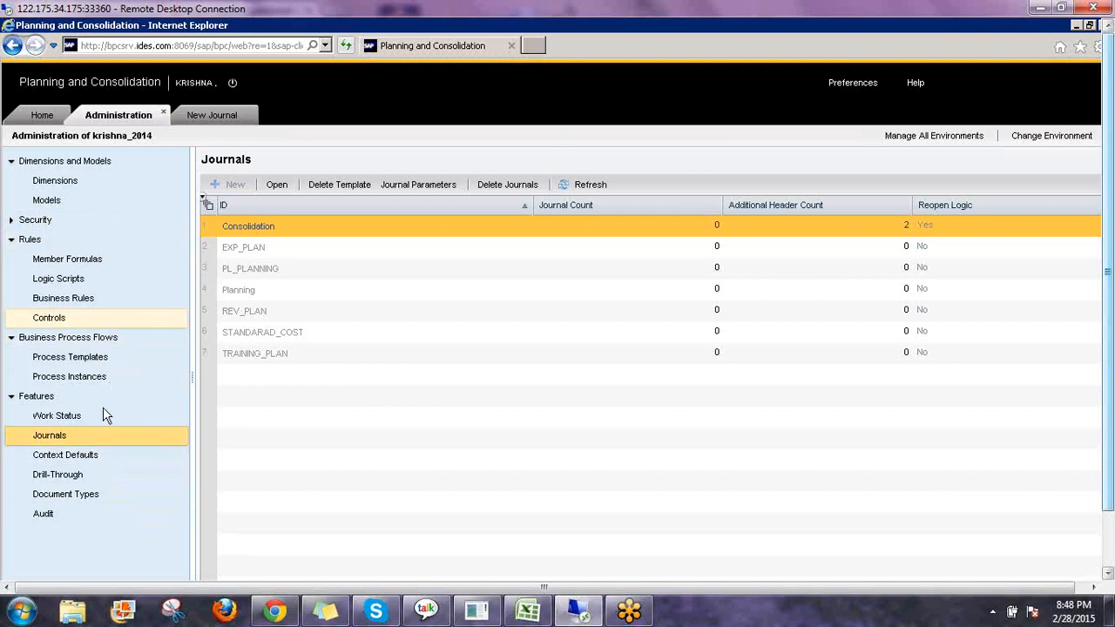
{"action": "left_click", "coordinate": [272, 229]}
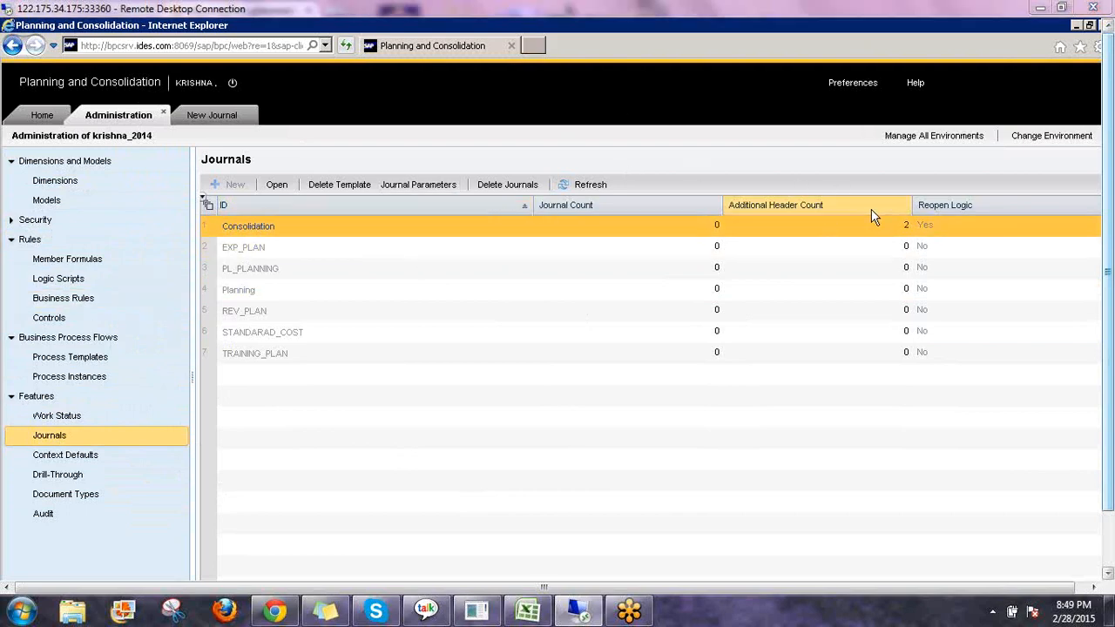
{"action": "left_click", "coordinate": [244, 119]}
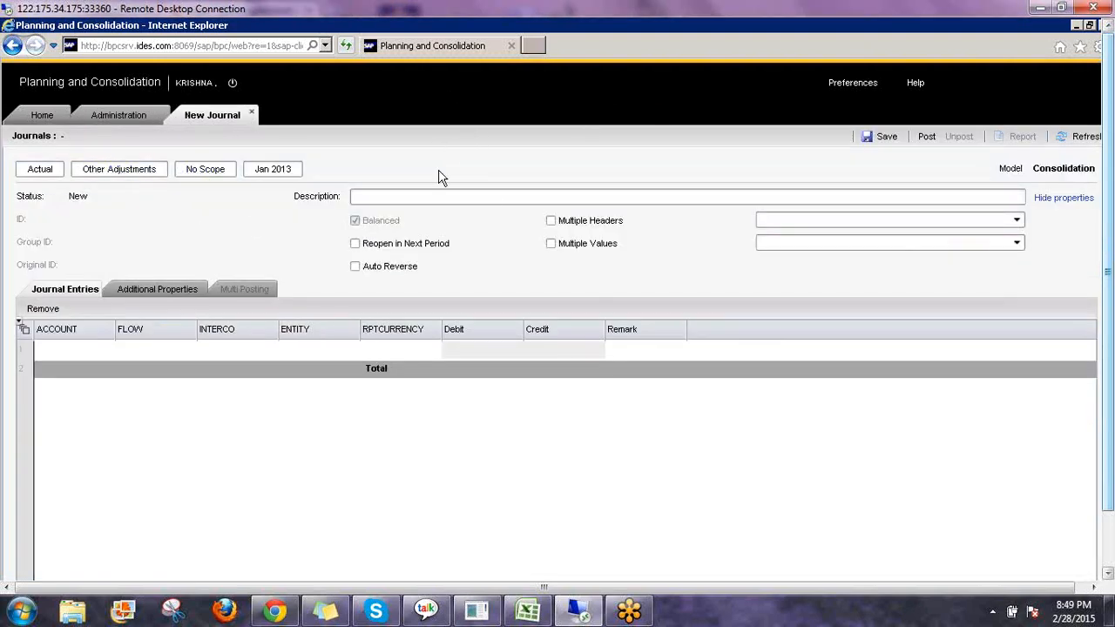
Enter Test-1 as the new journal's description.
{"action": "left_click", "coordinate": [365, 200]}
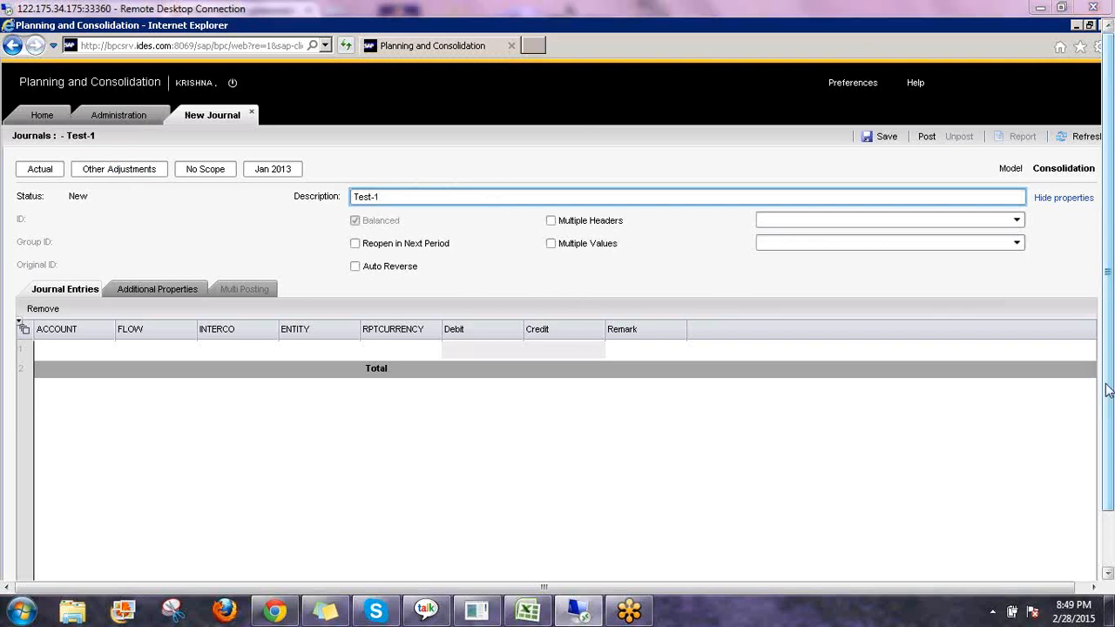
{"action": "left_click", "coordinate": [1013, 422]}
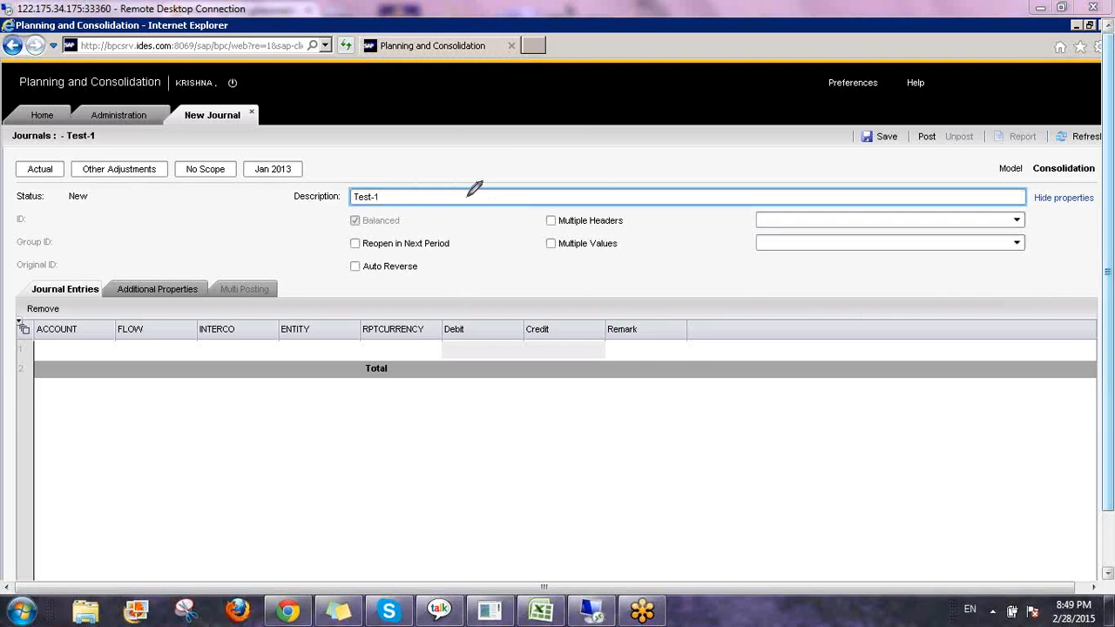
Review the new journal's header options and the Additional Properties tab's DATE and USGAAP fields, then return to the journal entries.
{"action": "mouse_move", "coordinate": [341, 233]}
{"action": "left_mouse_down"}
{"action": "mouse_move", "coordinate": [444, 228]}
{"action": "mouse_move", "coordinate": [431, 251]}
{"action": "mouse_move", "coordinate": [441, 228]}
{"action": "mouse_move", "coordinate": [464, 230]}
{"action": "mouse_move", "coordinate": [491, 280]}
{"action": "left_mouse_up"}
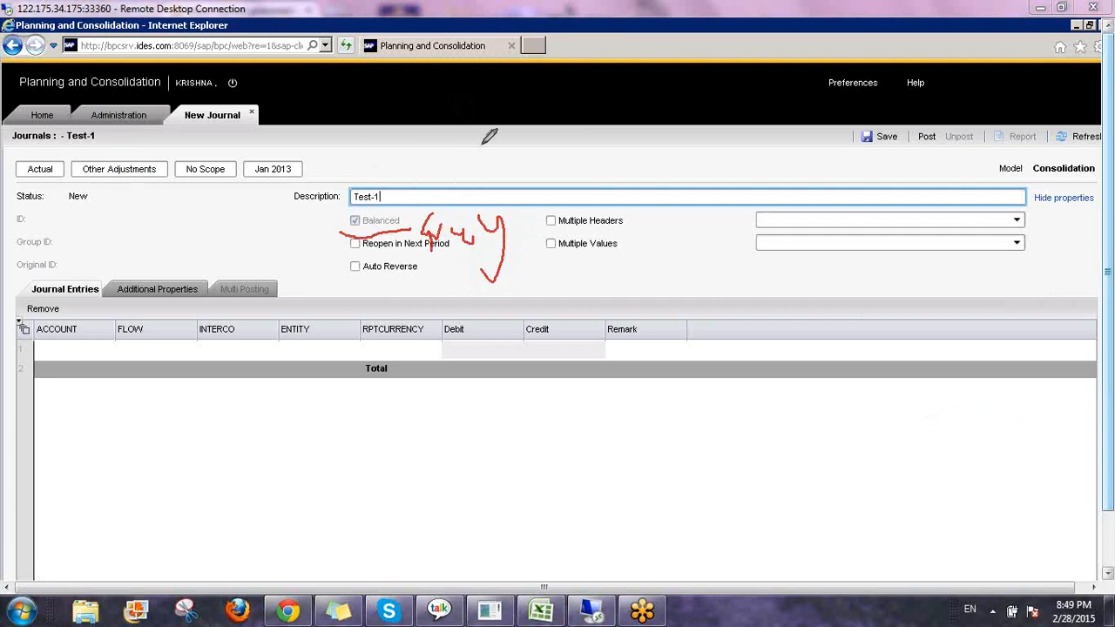
{"action": "mouse_move", "coordinate": [486, 145]}
{"action": "left_mouse_down"}
{"action": "mouse_move", "coordinate": [457, 148]}
{"action": "mouse_move", "coordinate": [514, 157]}
{"action": "mouse_move", "coordinate": [524, 144]}
{"action": "left_mouse_up"}
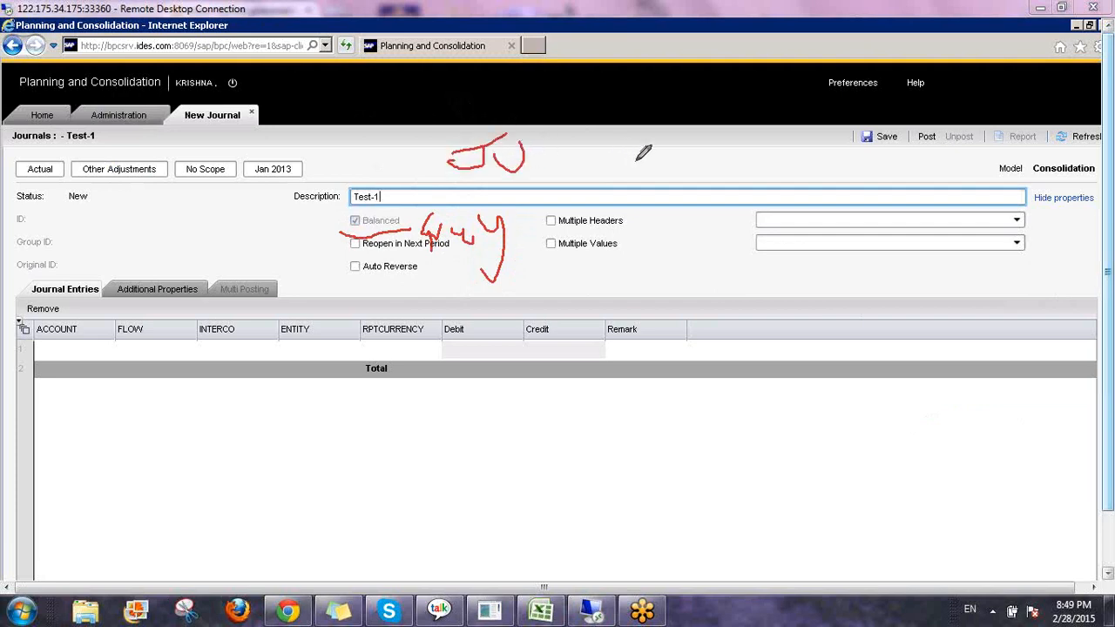
{"action": "mouse_move", "coordinate": [638, 152]}
{"action": "left_mouse_down"}
{"action": "mouse_move", "coordinate": [662, 165]}
{"action": "mouse_move", "coordinate": [646, 144]}
{"action": "mouse_move", "coordinate": [632, 150]}
{"action": "mouse_move", "coordinate": [673, 114]}
{"action": "left_mouse_up"}
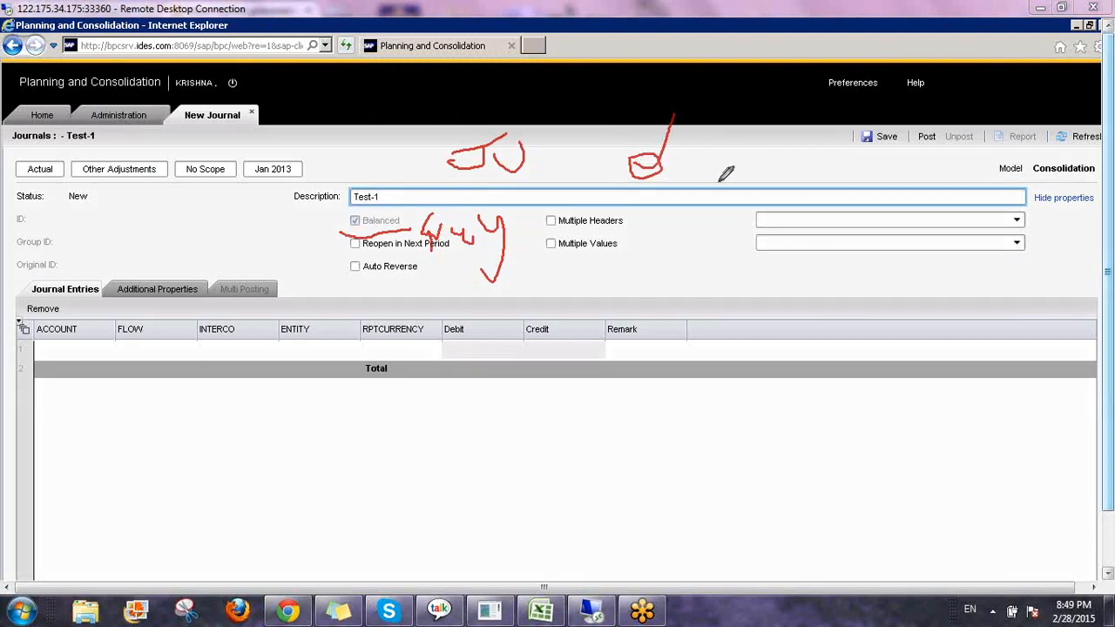
{"action": "mouse_move", "coordinate": [366, 218]}
{"action": "left_mouse_down"}
{"action": "mouse_move", "coordinate": [349, 228]}
{"action": "mouse_move", "coordinate": [347, 209]}
{"action": "mouse_move", "coordinate": [421, 214]}
{"action": "mouse_move", "coordinate": [408, 229]}
{"action": "left_mouse_up"}
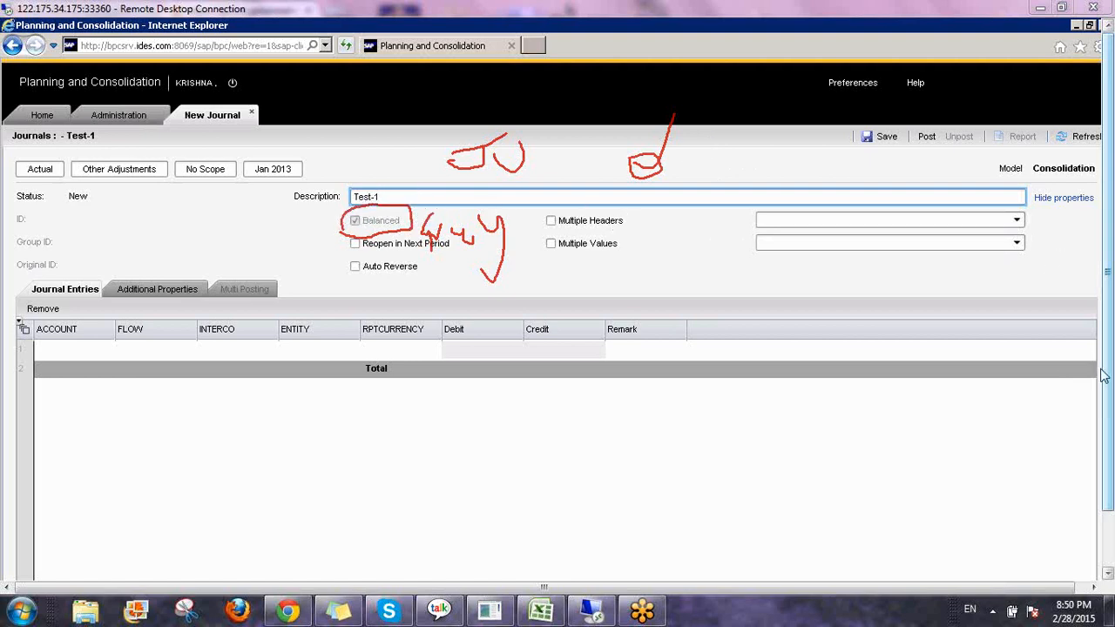
{"action": "left_click", "coordinate": [987, 495]}
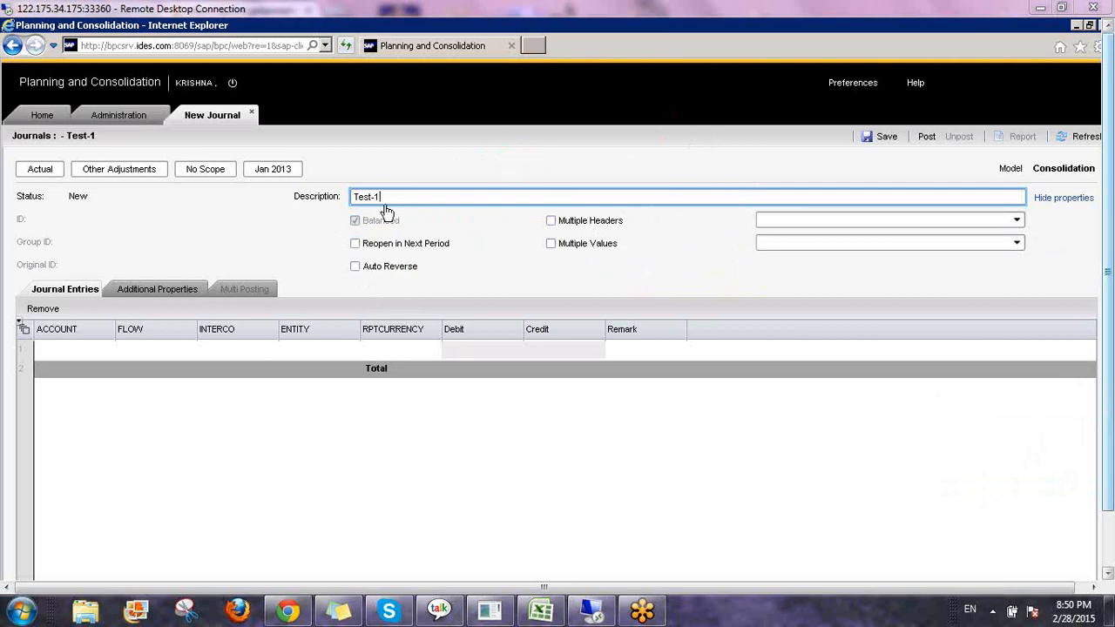
{"action": "left_click", "coordinate": [73, 198]}
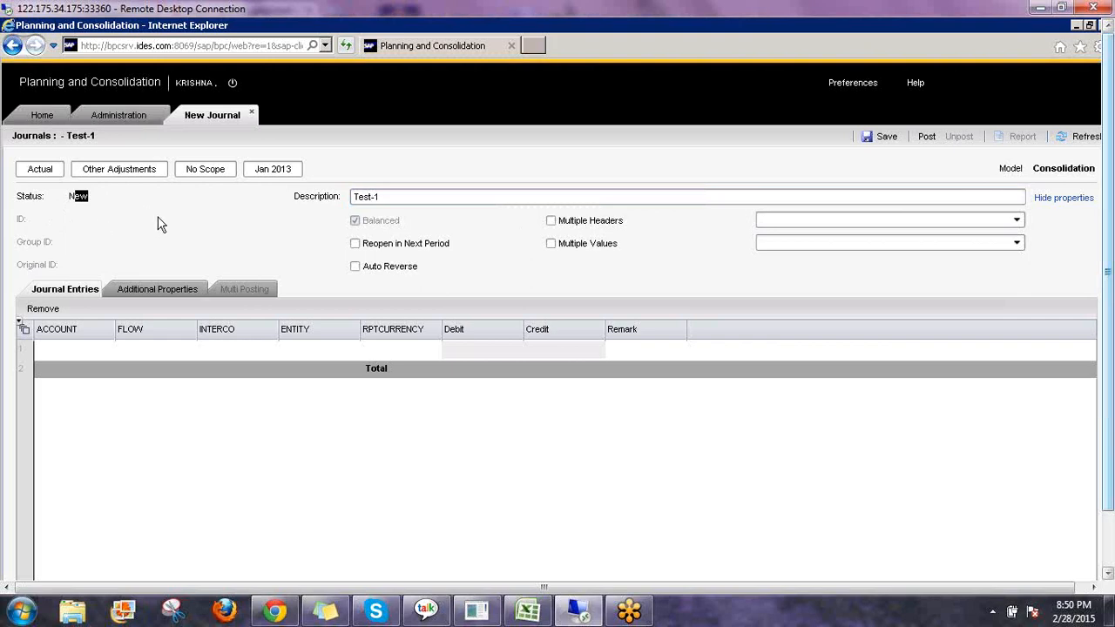
{"action": "left_click", "coordinate": [99, 208]}
{"action": "left_click", "coordinate": [387, 199]}
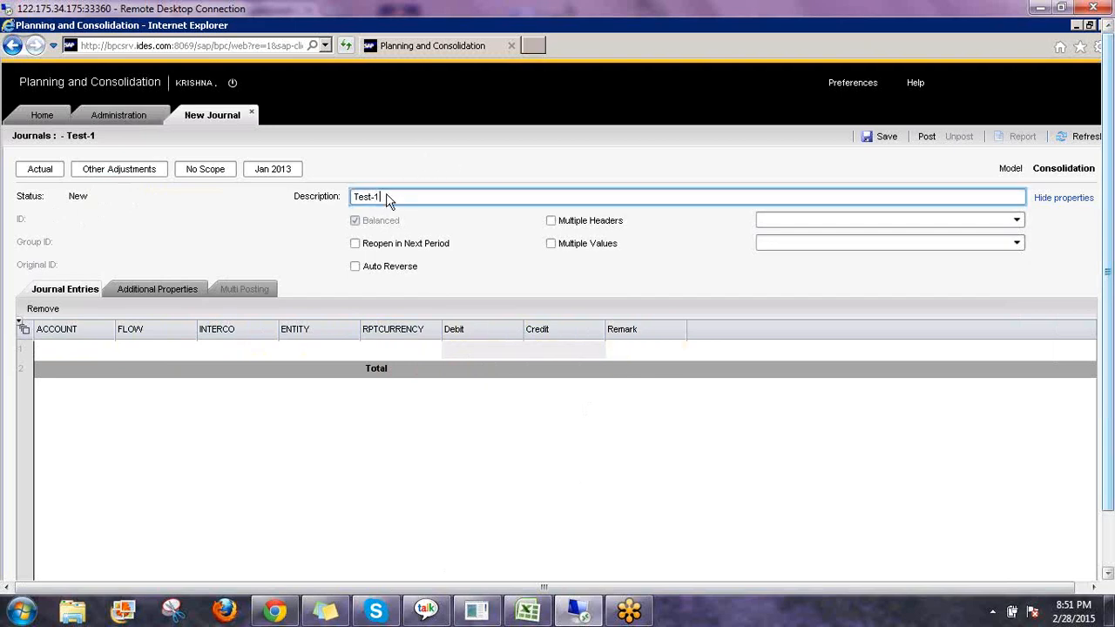
{"action": "left_click", "coordinate": [132, 295]}
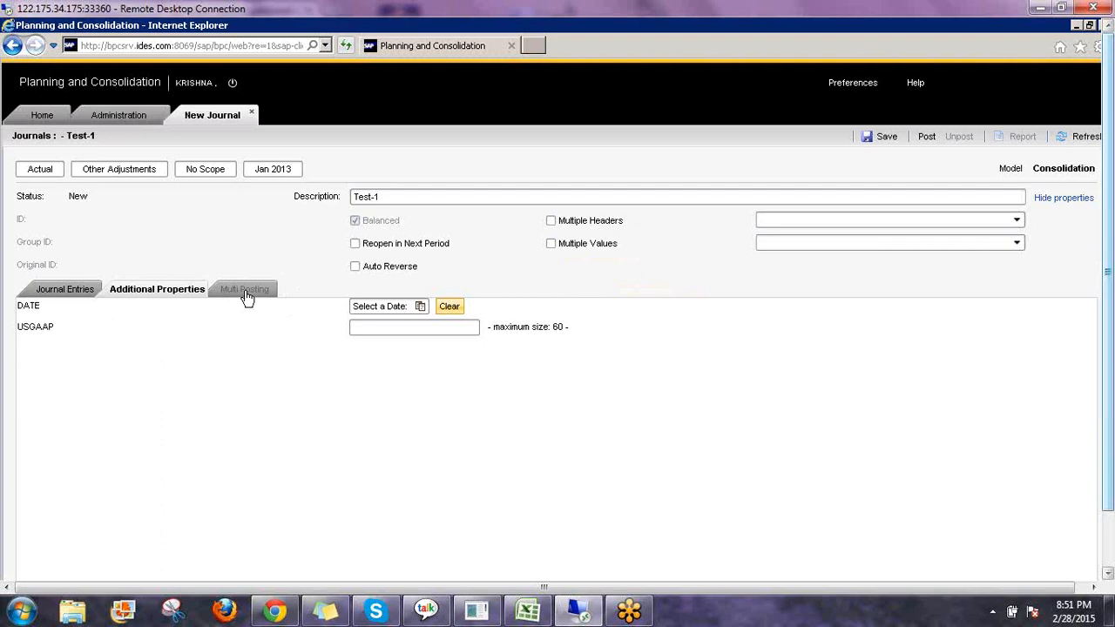
{"action": "left_click", "coordinate": [34, 293]}
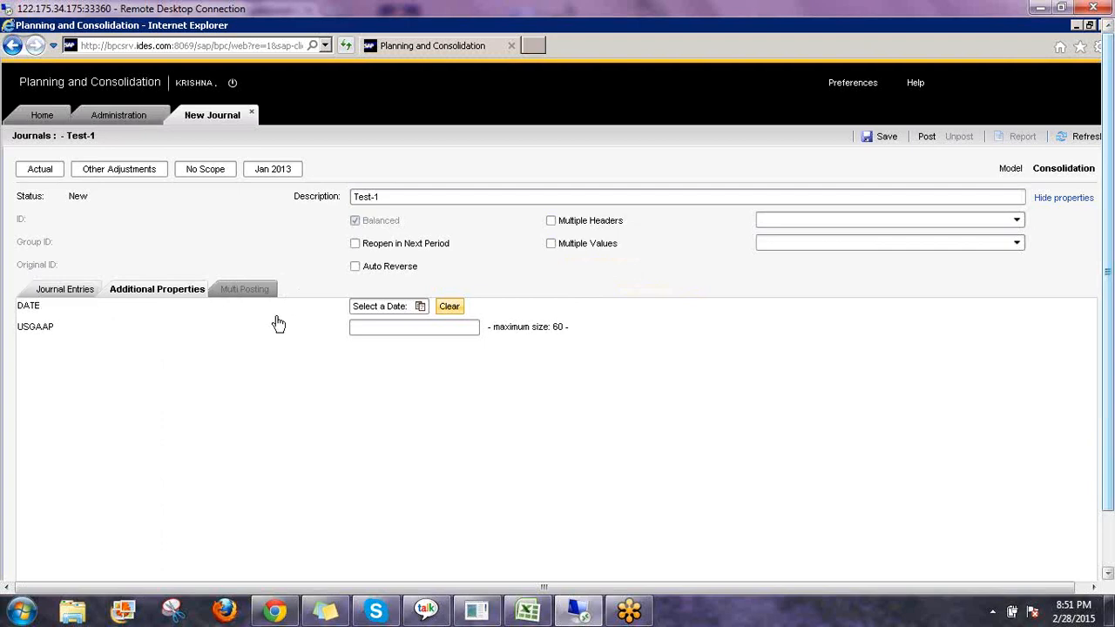
Set the first journal line's account to PL510 and its flow to CLOSING BAL.
{"action": "left_click", "coordinate": [104, 352]}
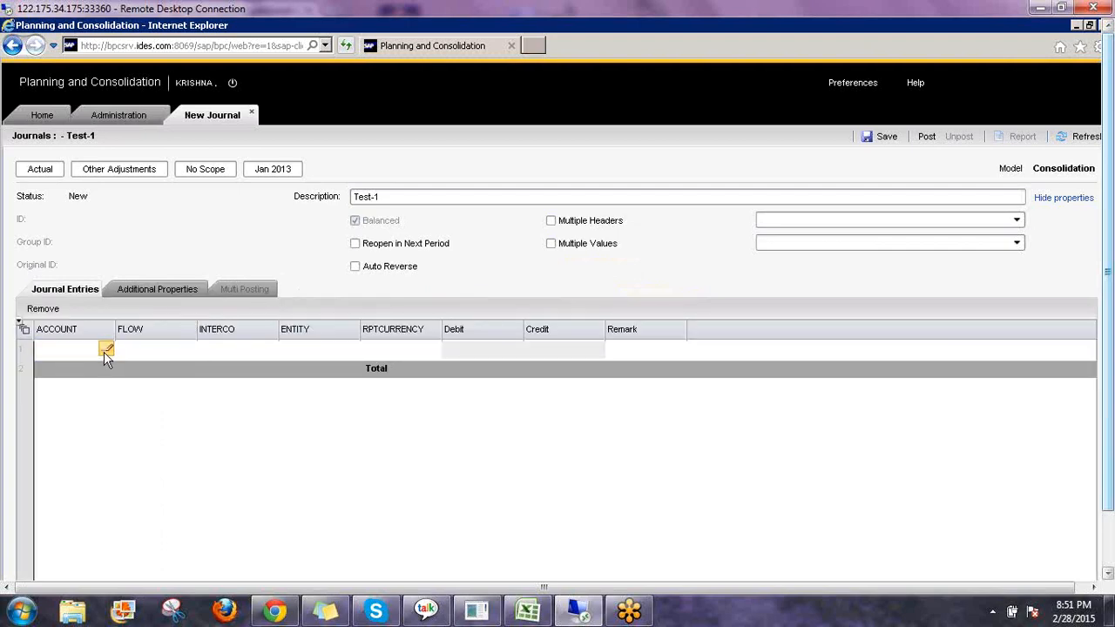
{"action": "left_click", "coordinate": [108, 350]}
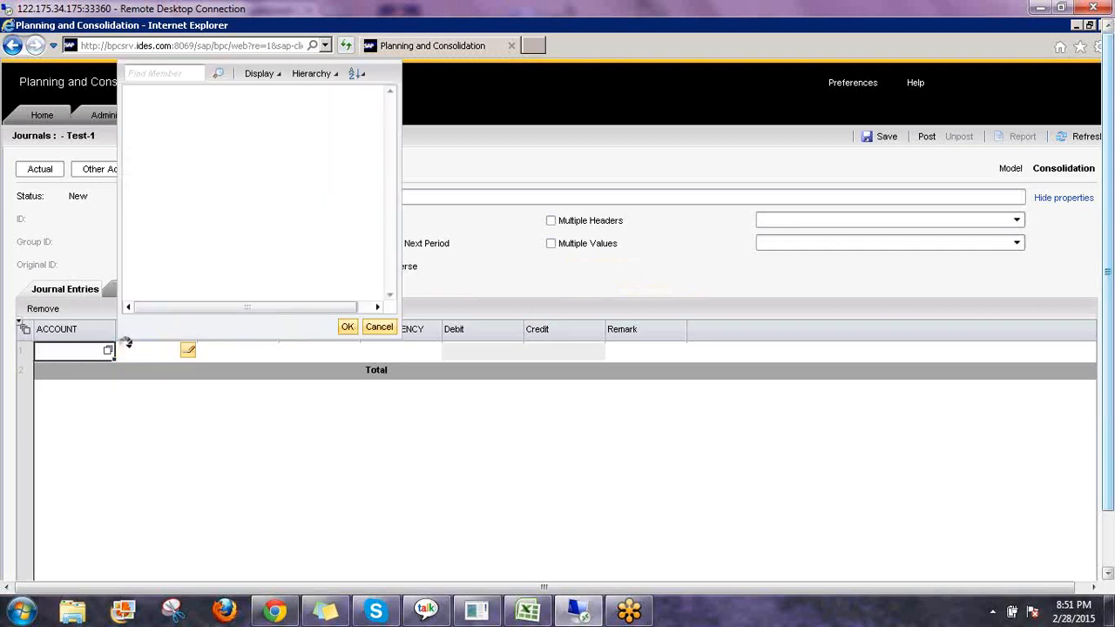
{"action": "left_click", "coordinate": [348, 328]}
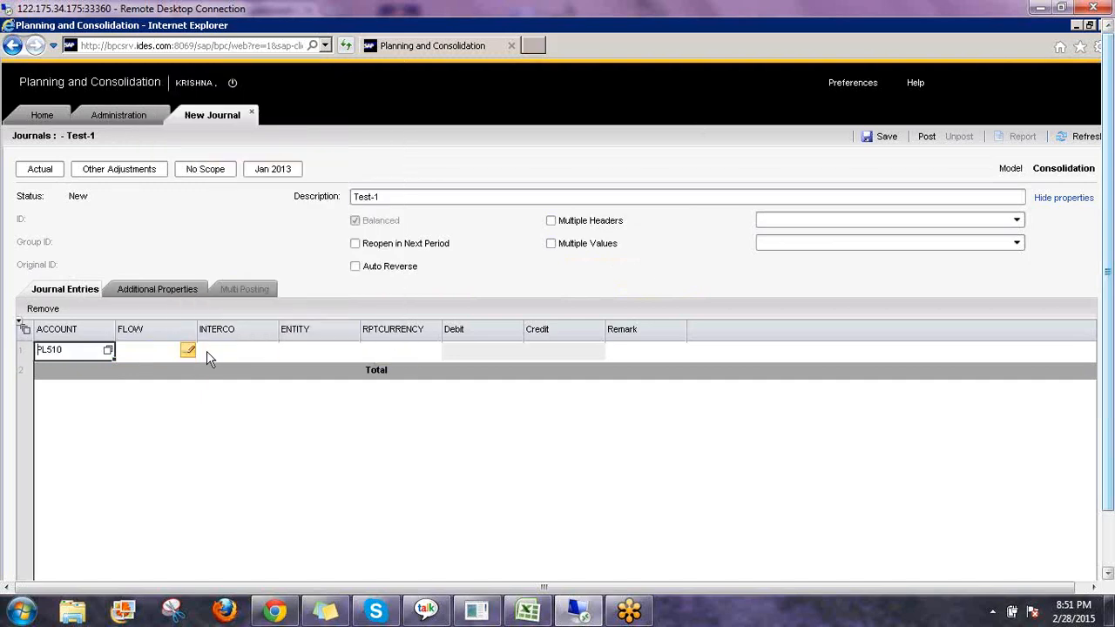
{"action": "left_click", "coordinate": [187, 351]}
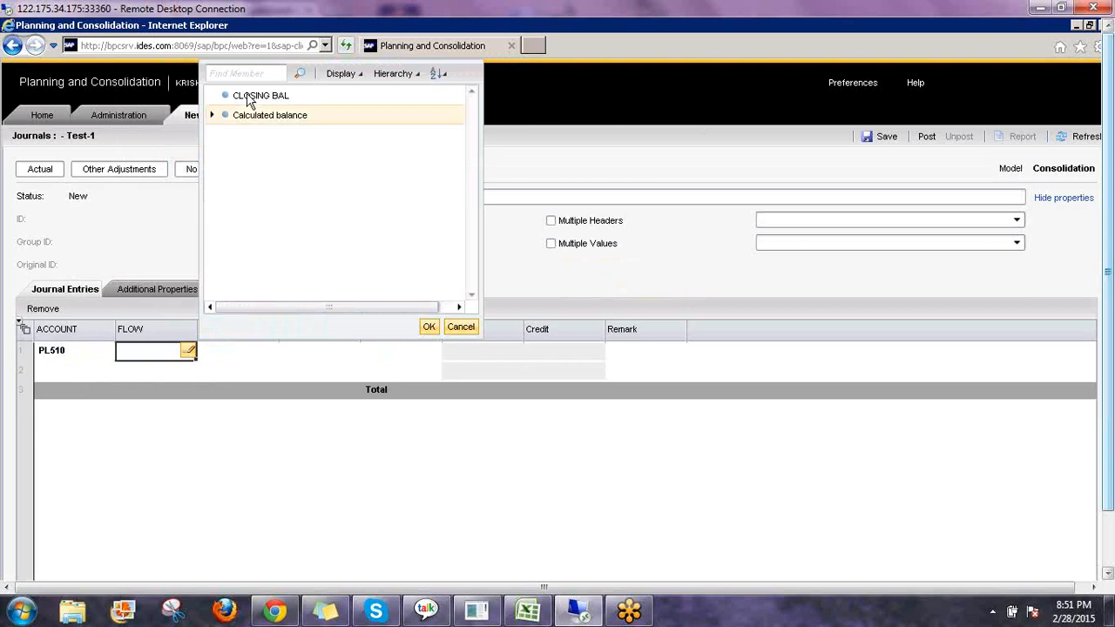
{"action": "left_click", "coordinate": [428, 326]}
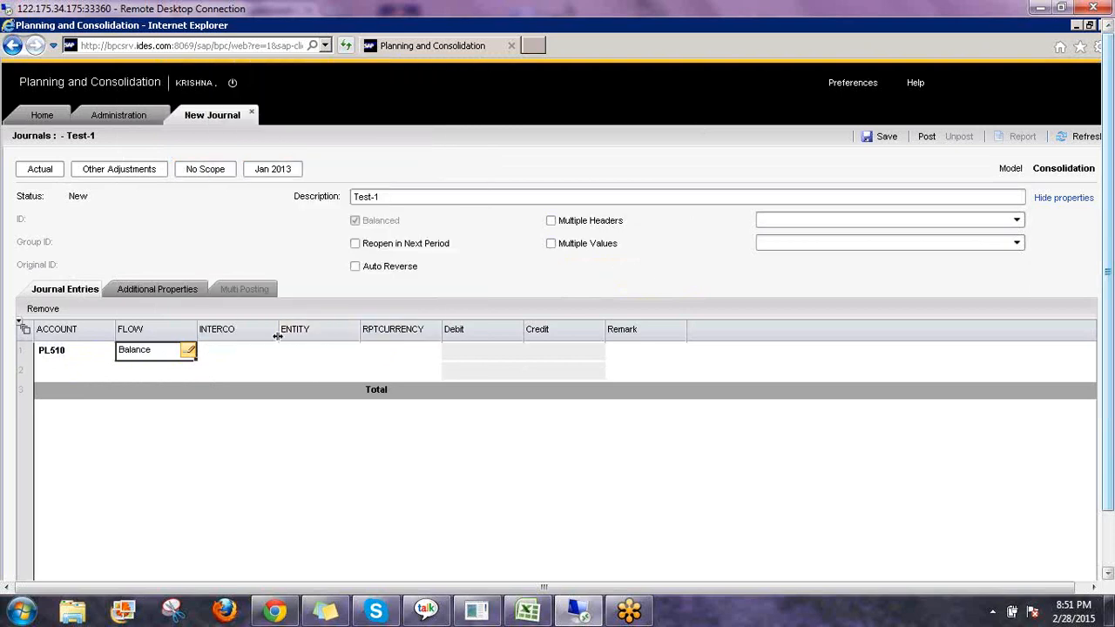
Set the first line's intercompany partner to ThirdParty.
{"action": "left_click", "coordinate": [271, 354]}
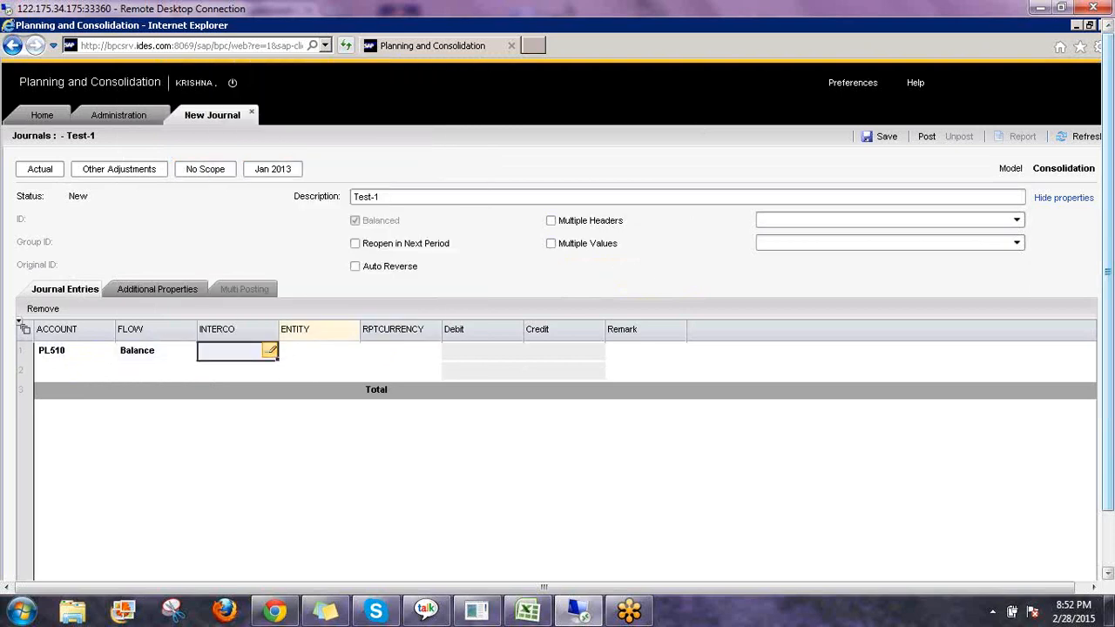
{"action": "left_click", "coordinate": [294, 96]}
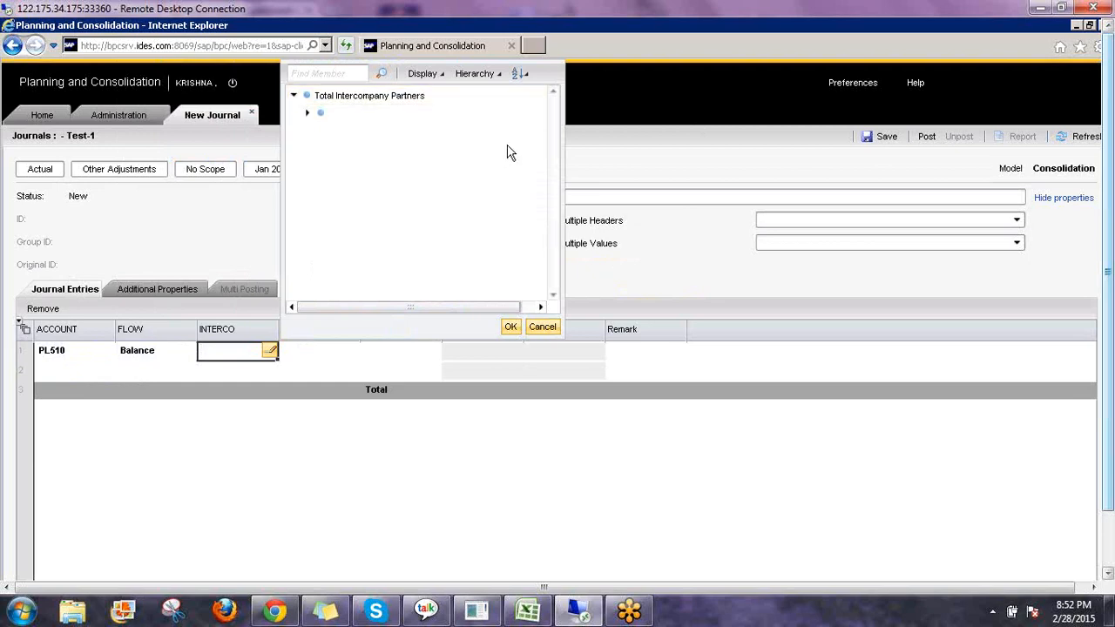
{"action": "scroll", "coordinate": [551, 251], "scroll_direction": "down", "scroll_amount": 1}
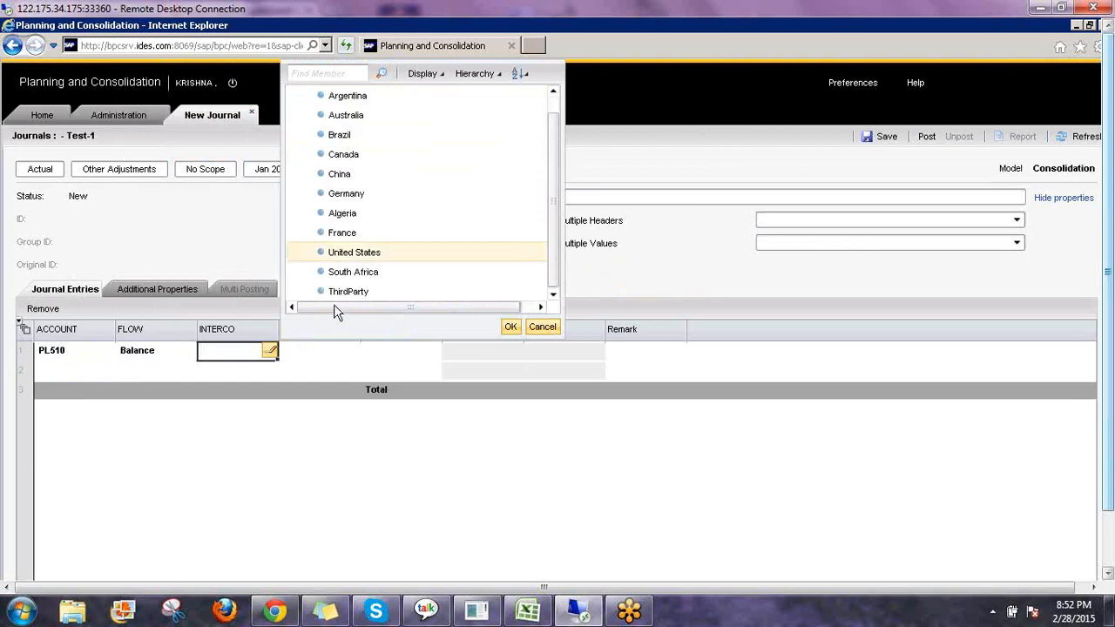
{"action": "left_click", "coordinate": [368, 294]}
{"action": "left_click", "coordinate": [512, 327]}
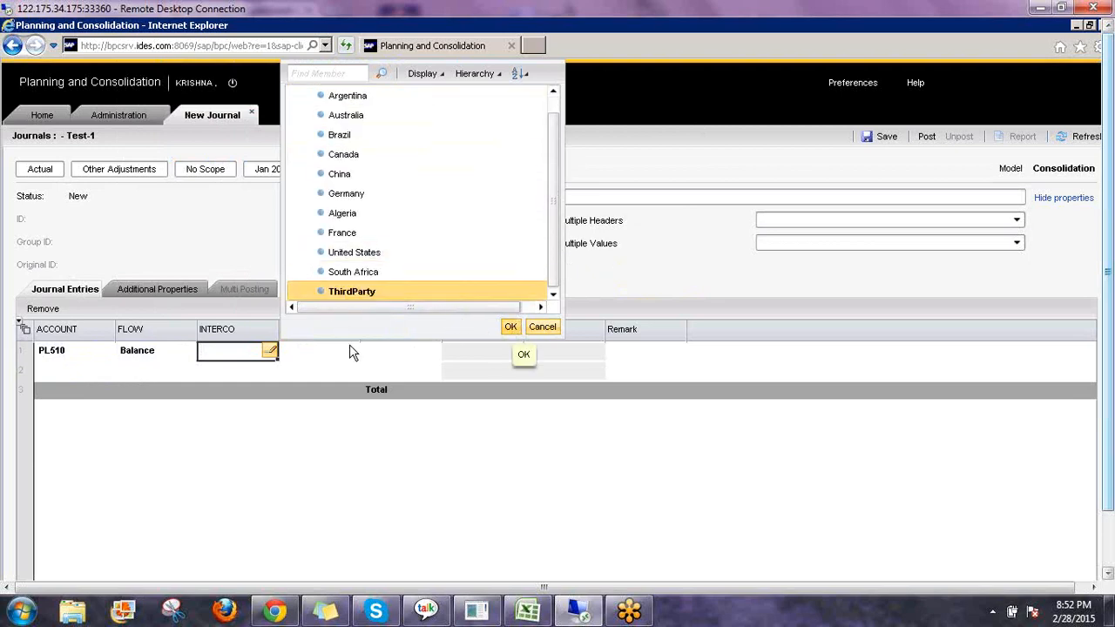
Set the first line's entity to Australia under World, Asia Pacific.
{"action": "left_click", "coordinate": [351, 350]}
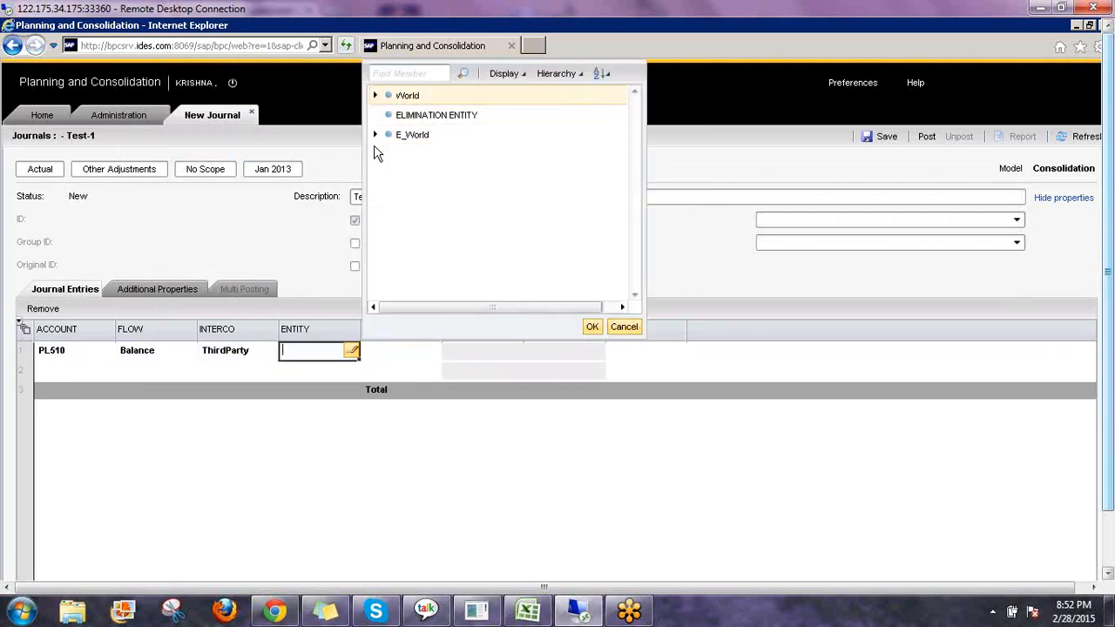
{"action": "left_click", "coordinate": [375, 95]}
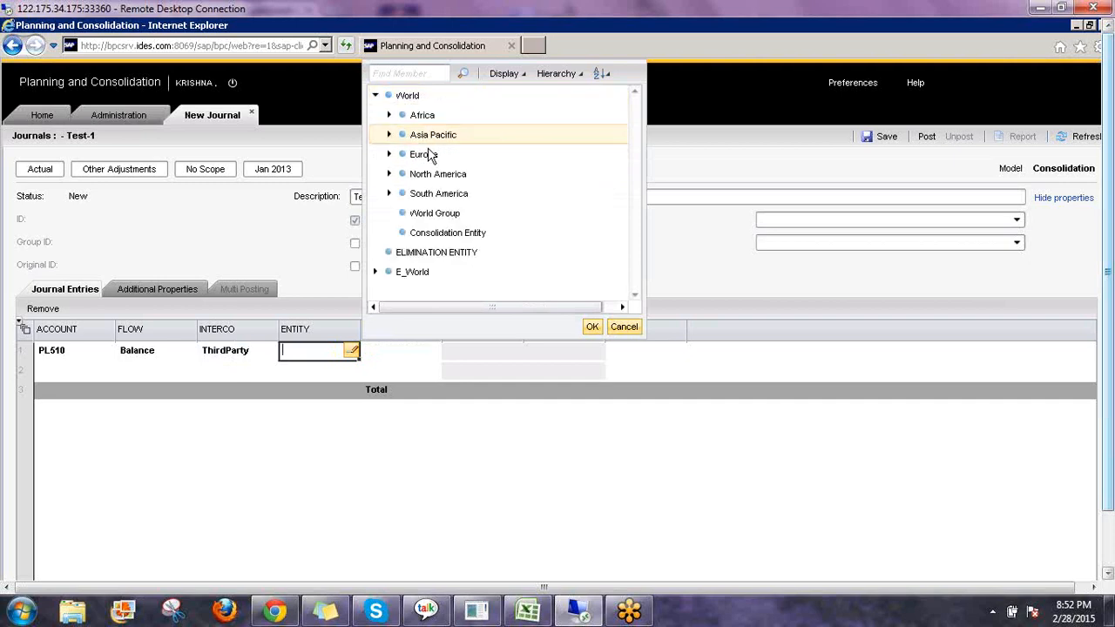
{"action": "left_click", "coordinate": [388, 134]}
{"action": "left_click", "coordinate": [439, 157]}
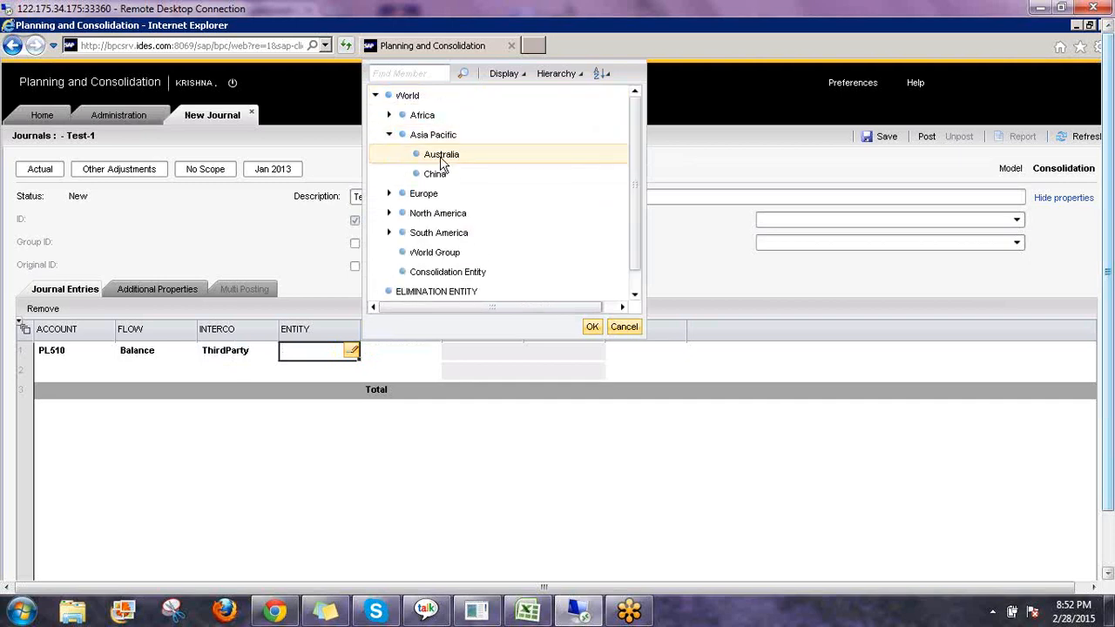
{"action": "left_click", "coordinate": [593, 328]}
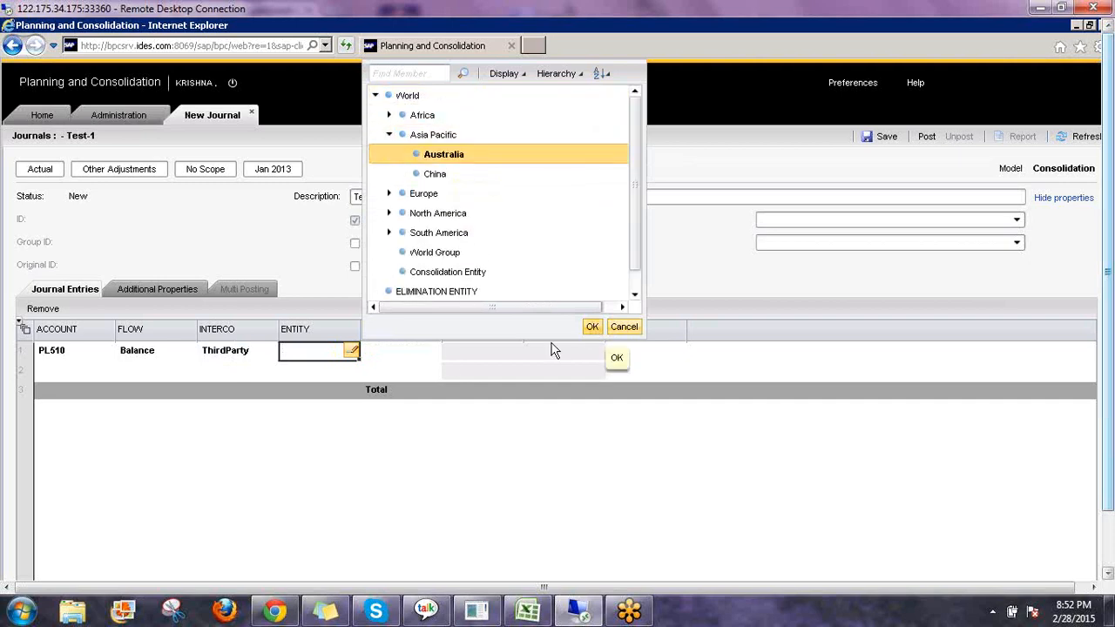
Set the first line's reporting currency to Local Currency and enter a debit of 111.
{"action": "left_click", "coordinate": [430, 355]}
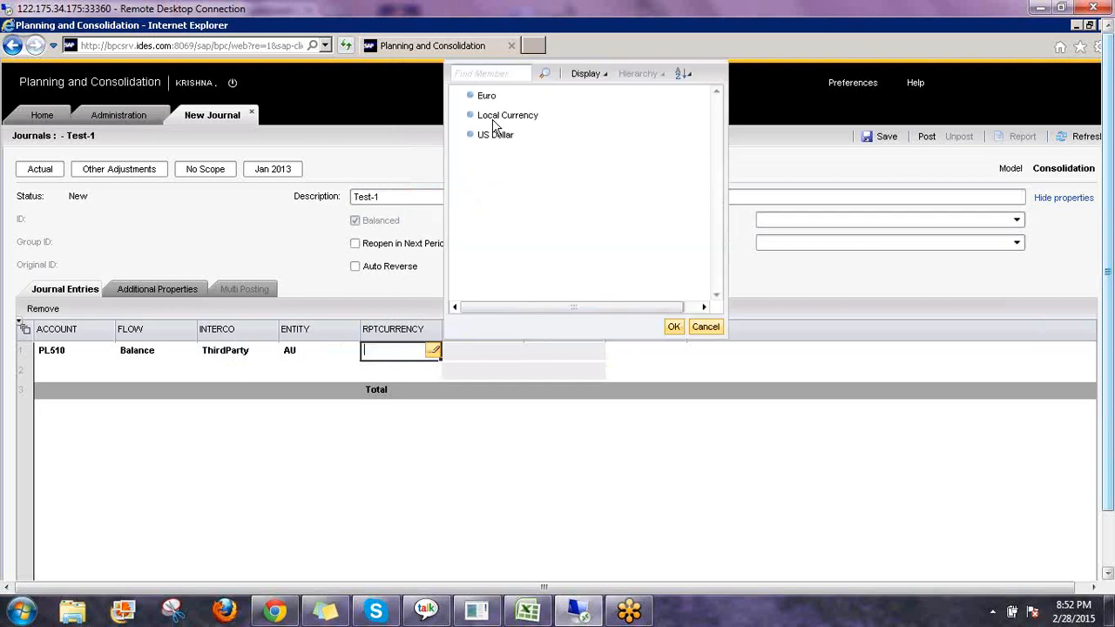
{"action": "left_click", "coordinate": [505, 116]}
{"action": "left_click", "coordinate": [673, 329]}
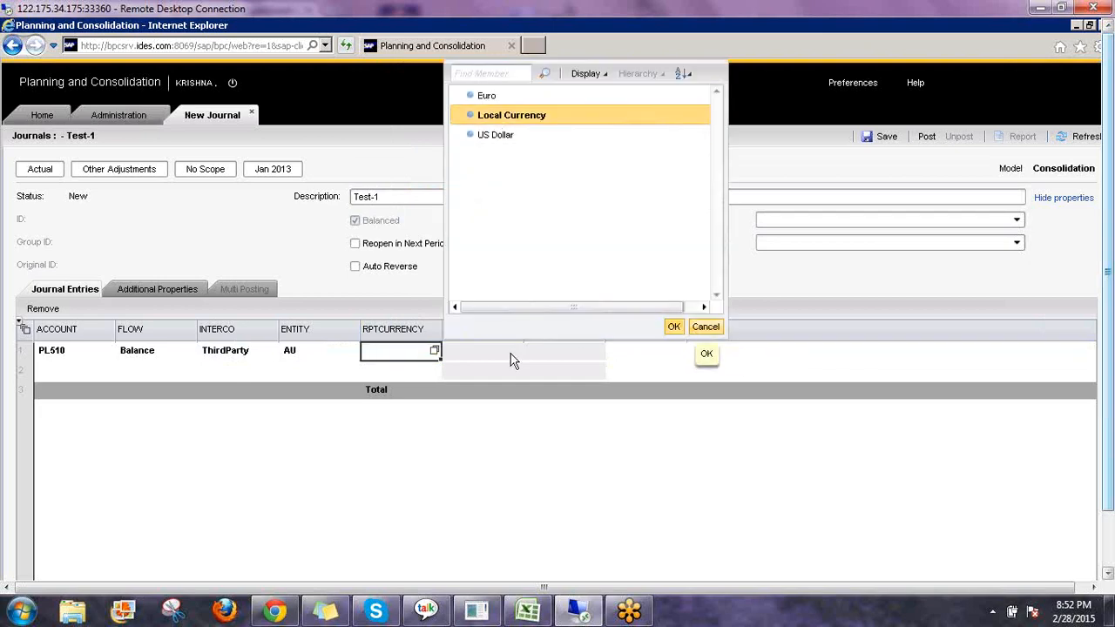
{"action": "left_click", "coordinate": [510, 353]}
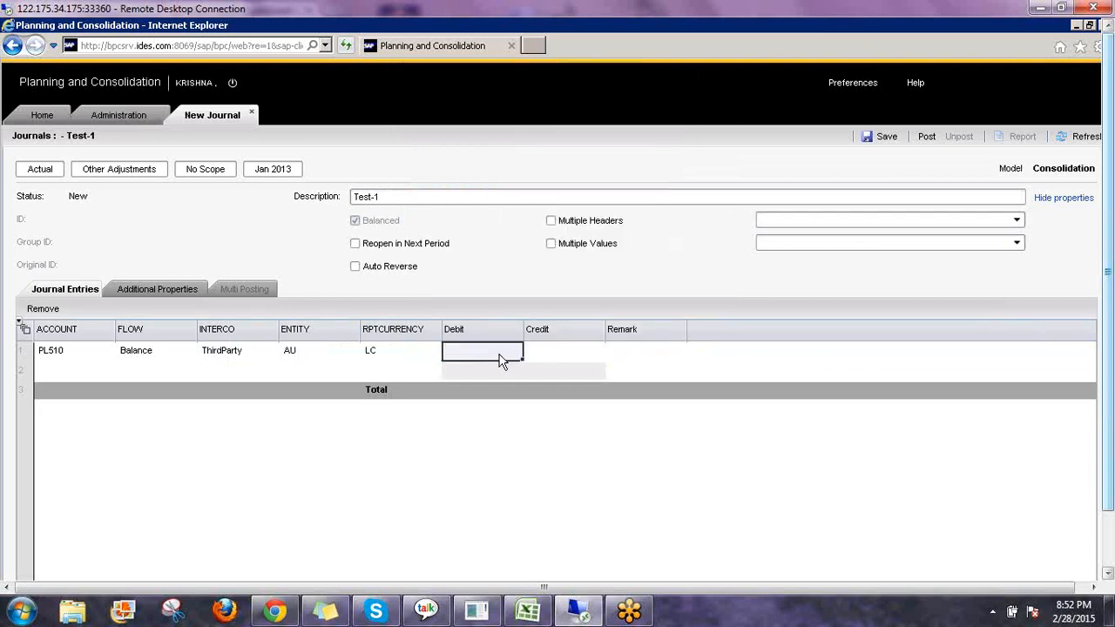
{"action": "type", "text": "111"}
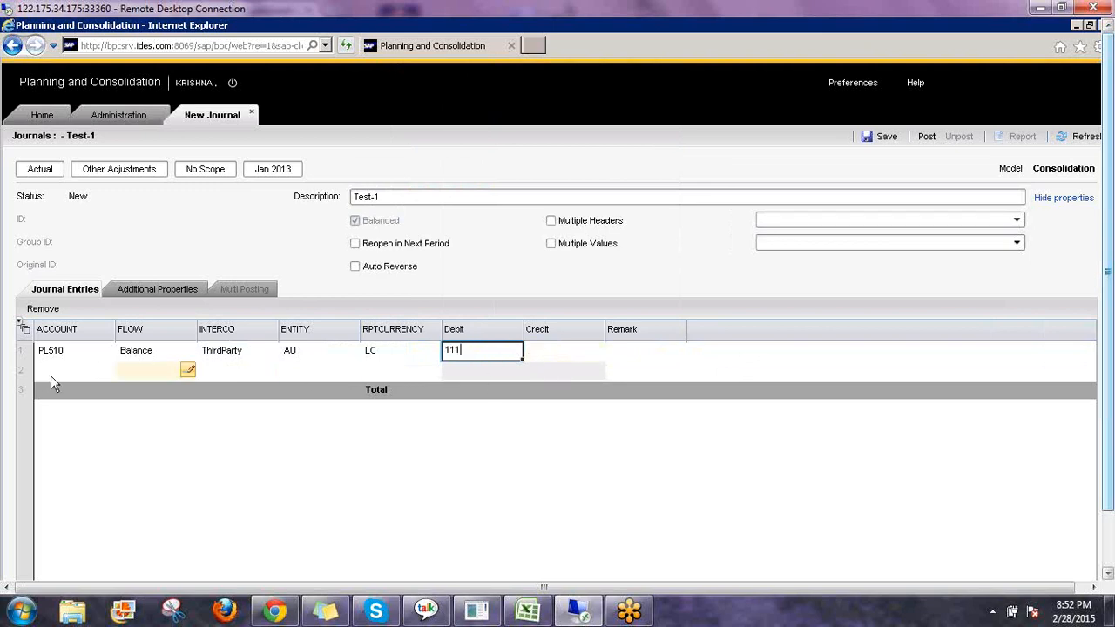
Set the second line's account to Cash under Balance Sheet, Total Assets, Current Assets.
{"action": "left_click", "coordinate": [53, 373]}
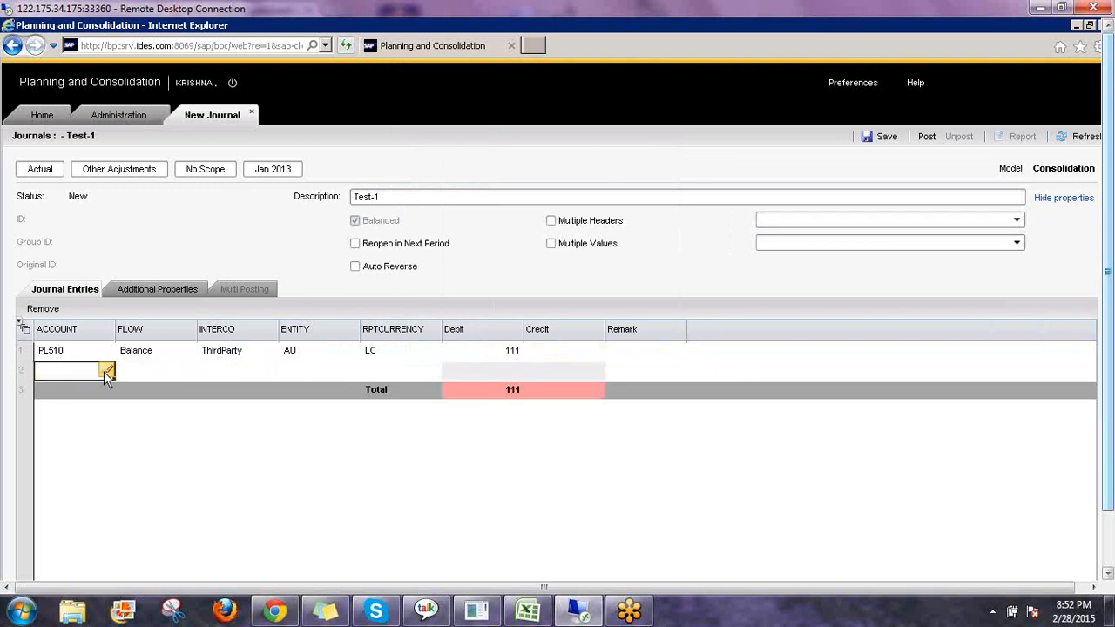
{"action": "left_click", "coordinate": [107, 371]}
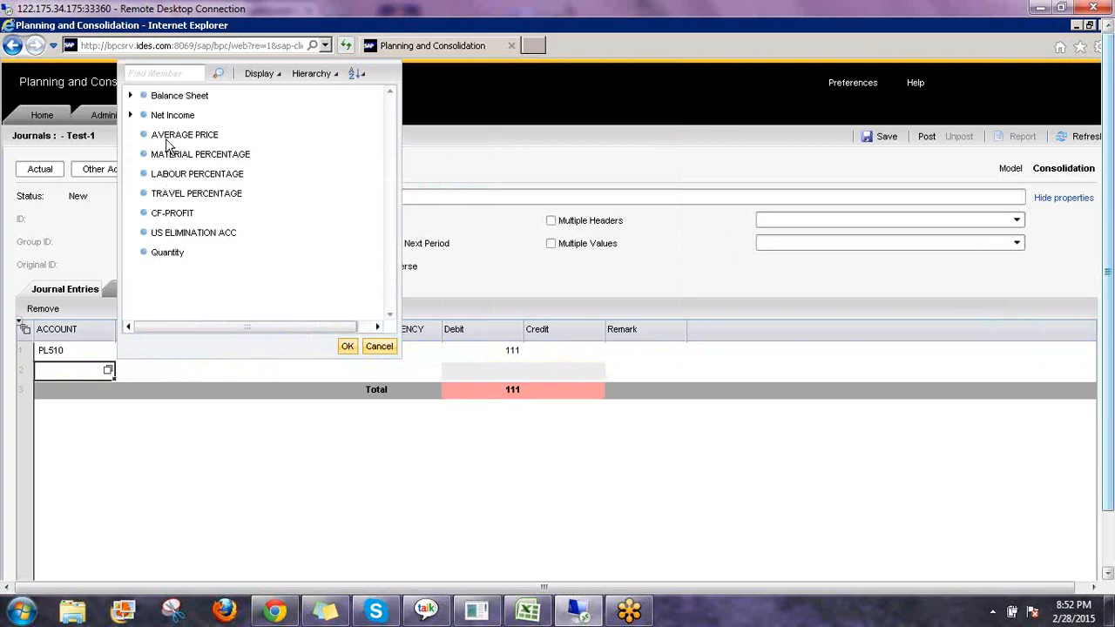
{"action": "left_click", "coordinate": [130, 115]}
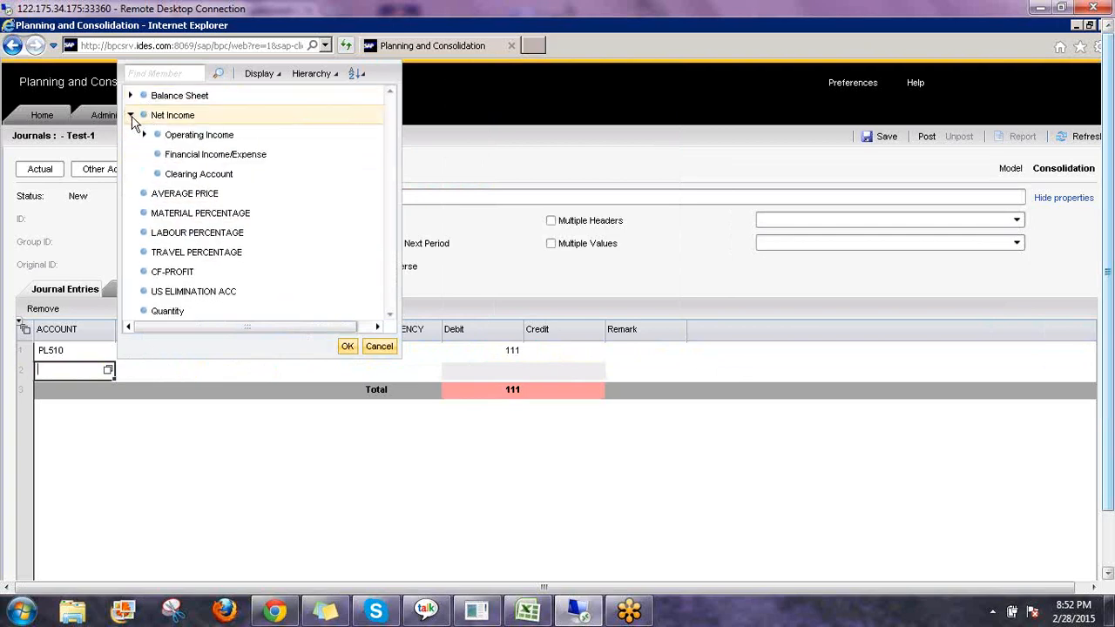
{"action": "left_click", "coordinate": [130, 95]}
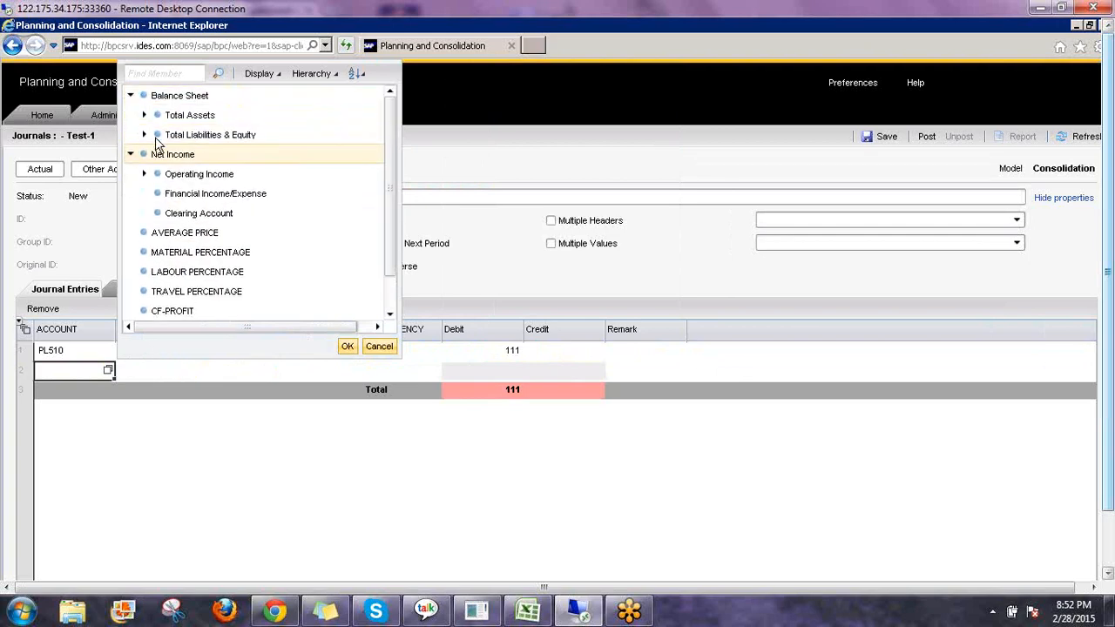
{"action": "left_click", "coordinate": [145, 134]}
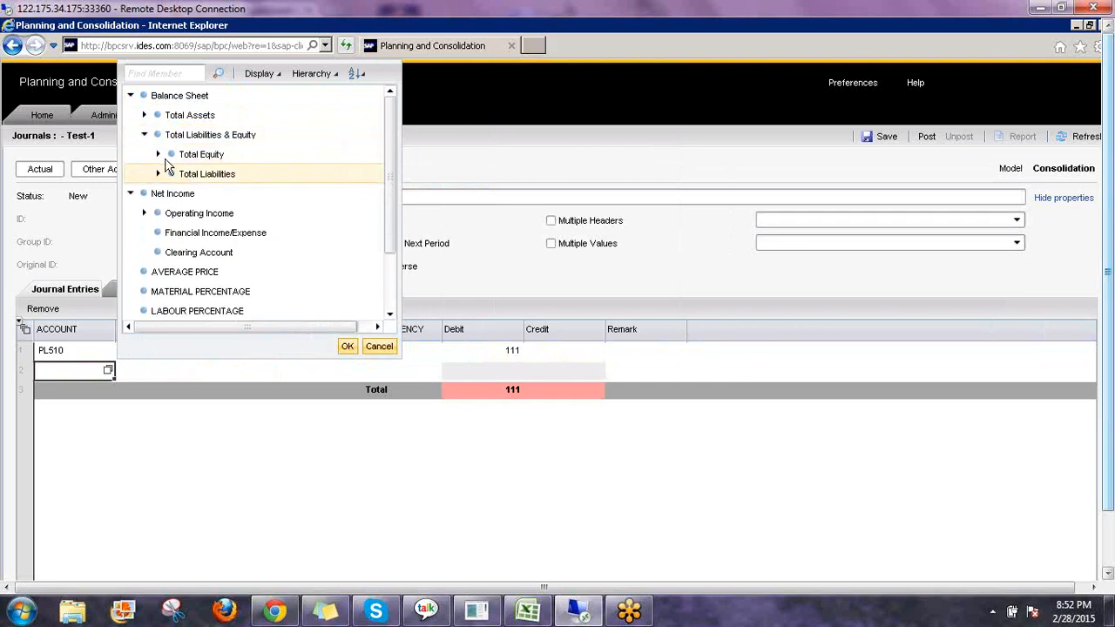
{"action": "left_click", "coordinate": [145, 115]}
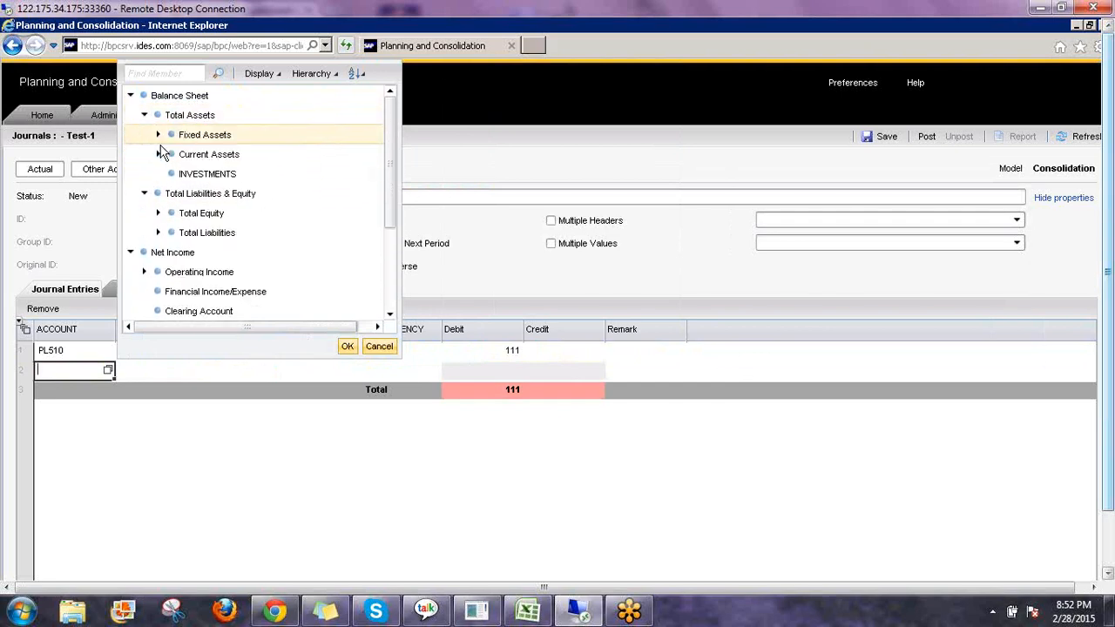
{"action": "left_click", "coordinate": [158, 154]}
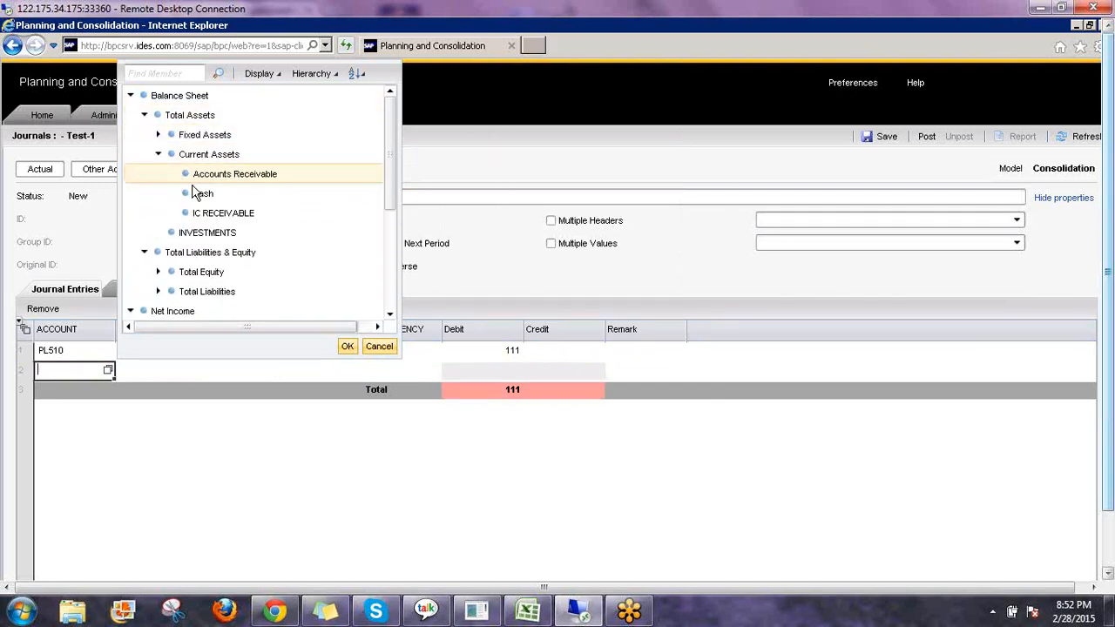
{"action": "left_click", "coordinate": [202, 194]}
{"action": "left_click", "coordinate": [349, 346]}
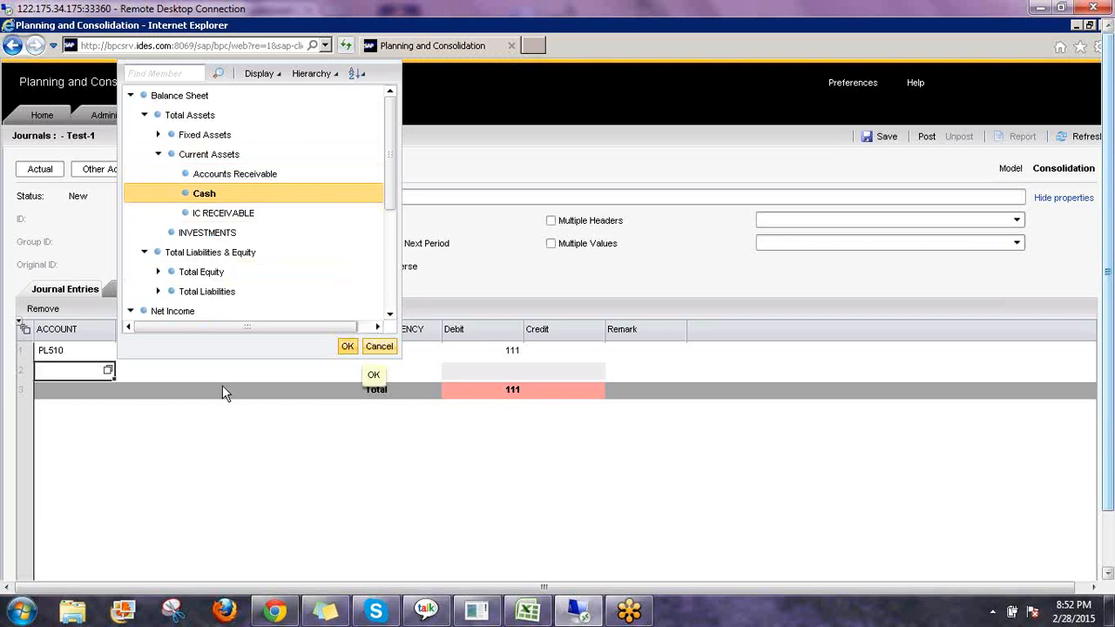
Set the second line's flow to CLOSING BAL.
{"action": "left_click", "coordinate": [184, 370]}
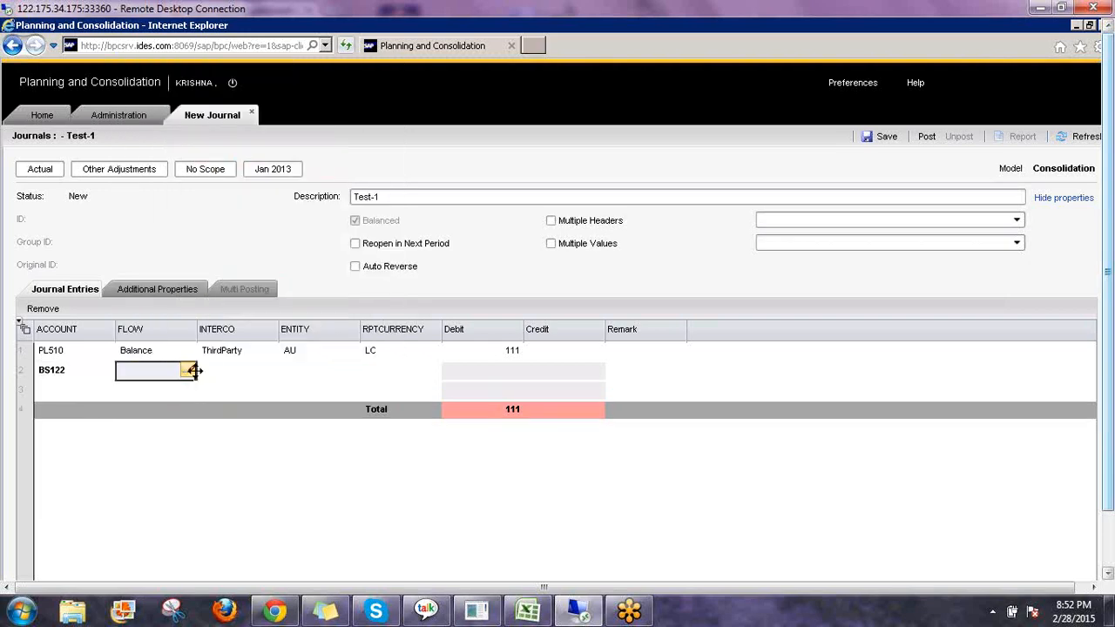
{"action": "left_click", "coordinate": [189, 370]}
{"action": "left_click", "coordinate": [261, 95]}
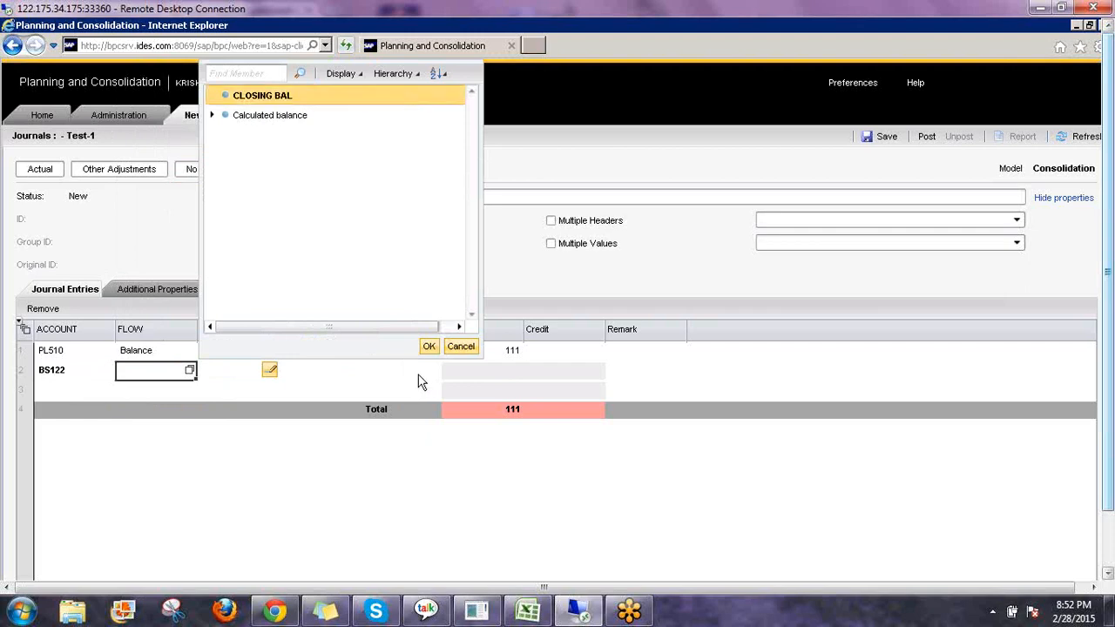
Set the second line's intercompany partner to ThirdParty under Total Intercompany Partners.
{"action": "left_click", "coordinate": [270, 375]}
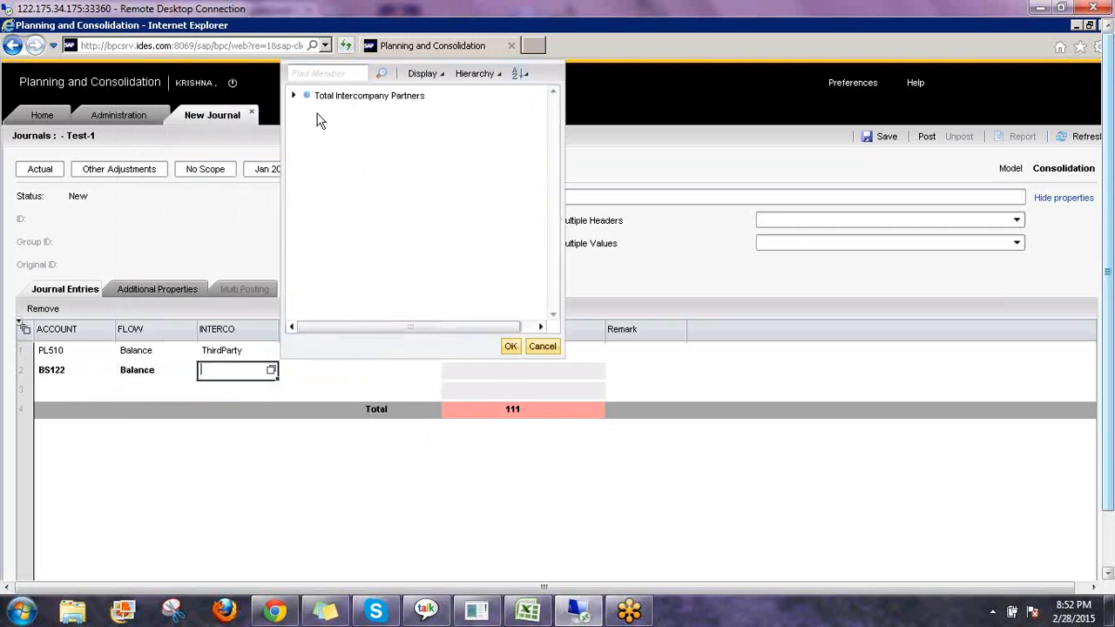
{"action": "left_click", "coordinate": [295, 97]}
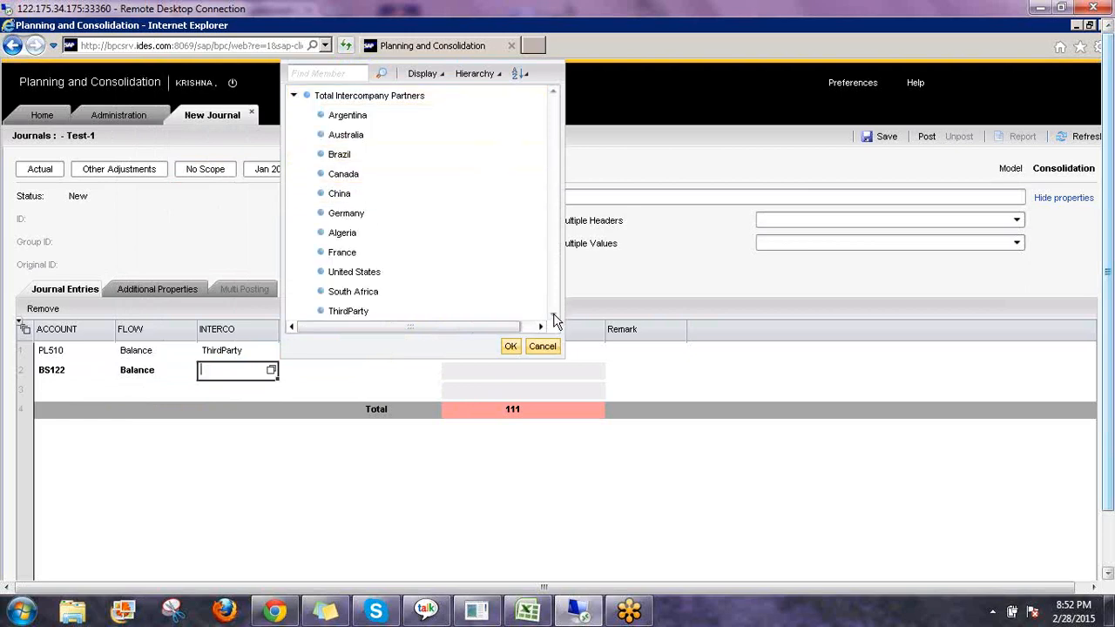
{"action": "left_click", "coordinate": [430, 312]}
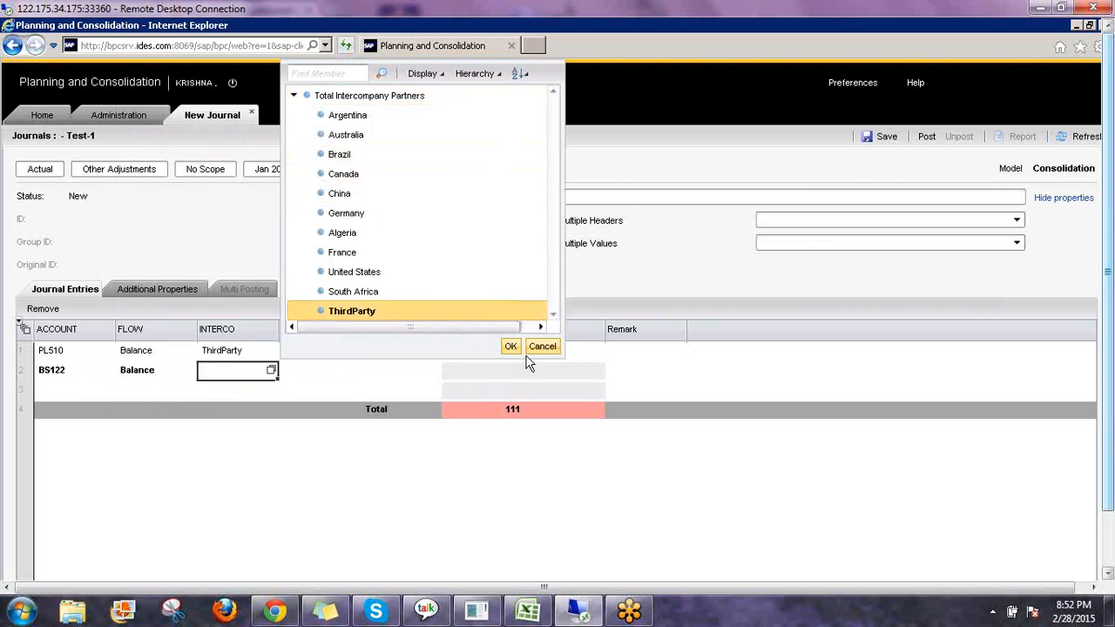
{"action": "left_click", "coordinate": [515, 348]}
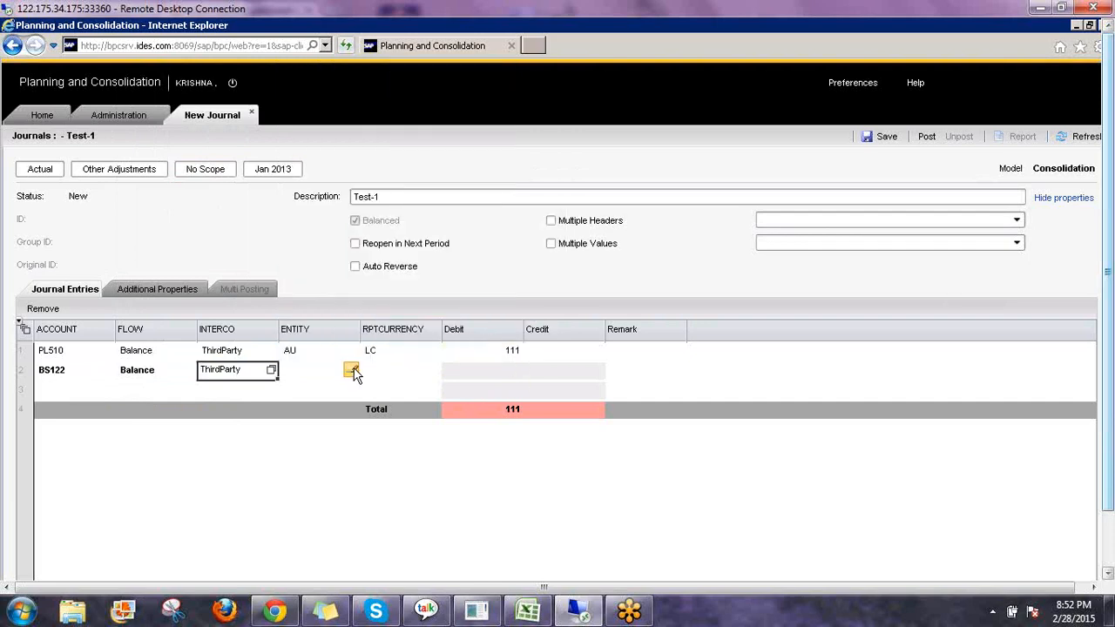
Set the second line's entity to Australia under World, Asia Pacific.
{"action": "left_click", "coordinate": [353, 372]}
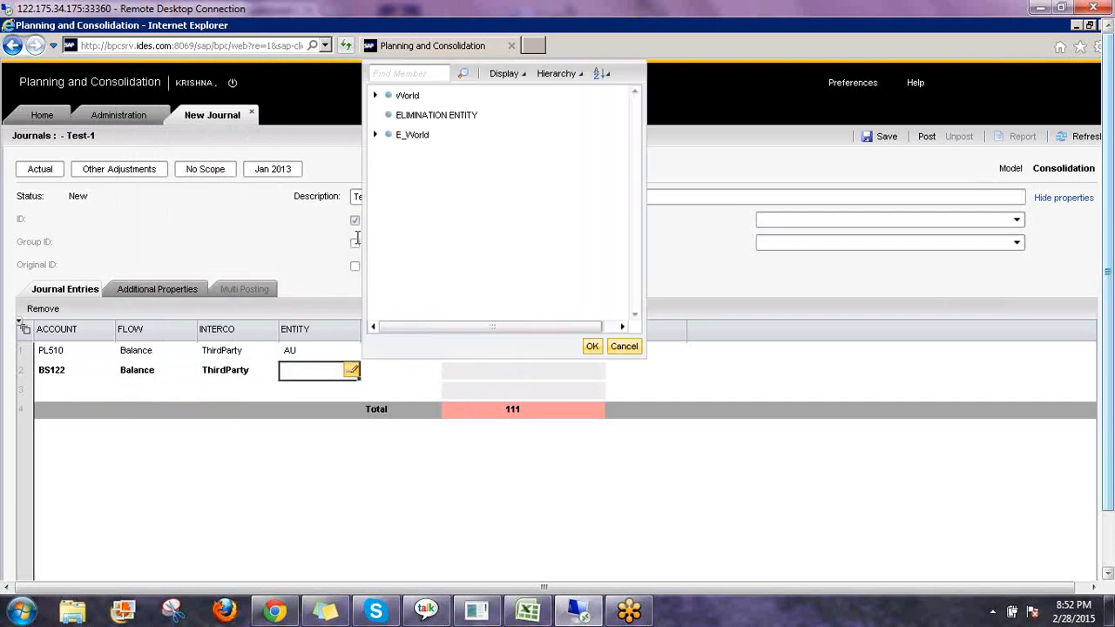
{"action": "left_click", "coordinate": [375, 94]}
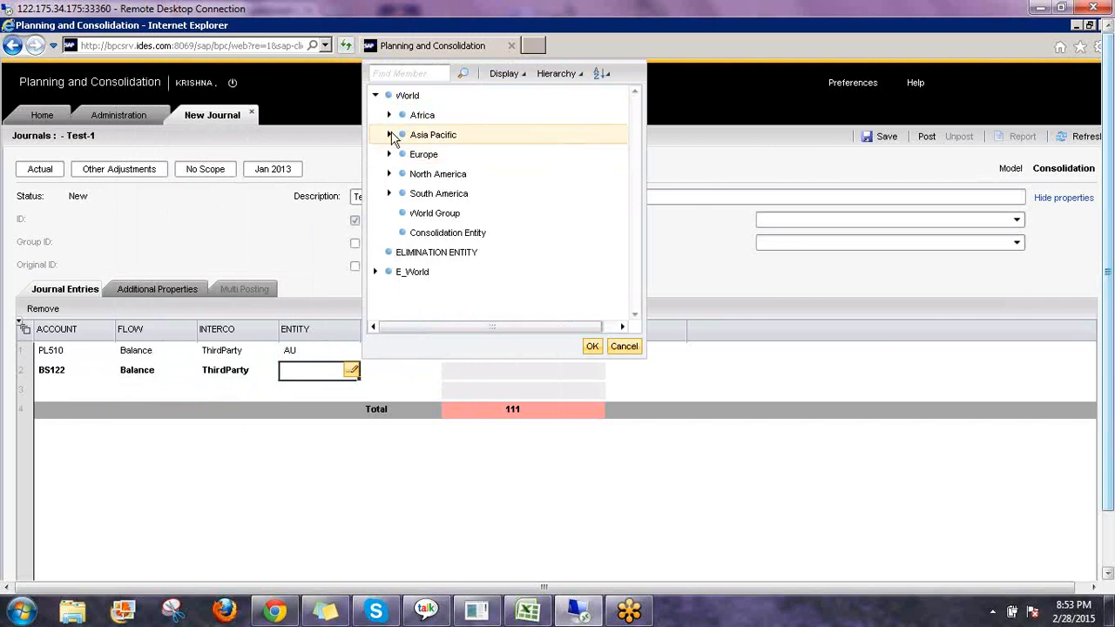
{"action": "left_click", "coordinate": [388, 134]}
{"action": "left_click", "coordinate": [438, 155]}
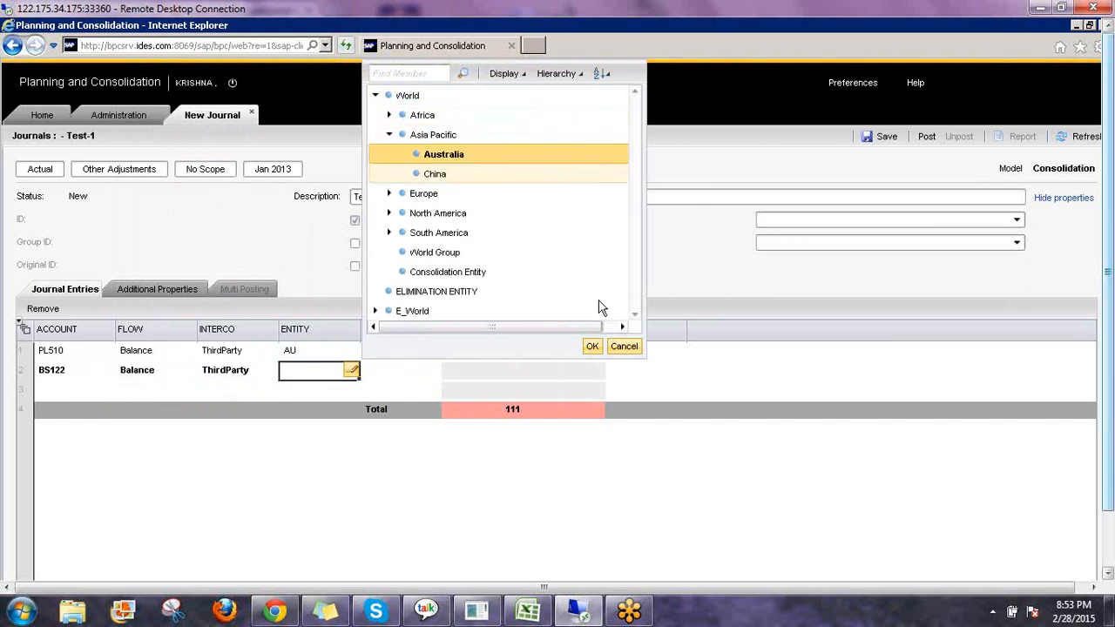
{"action": "left_click", "coordinate": [428, 376]}
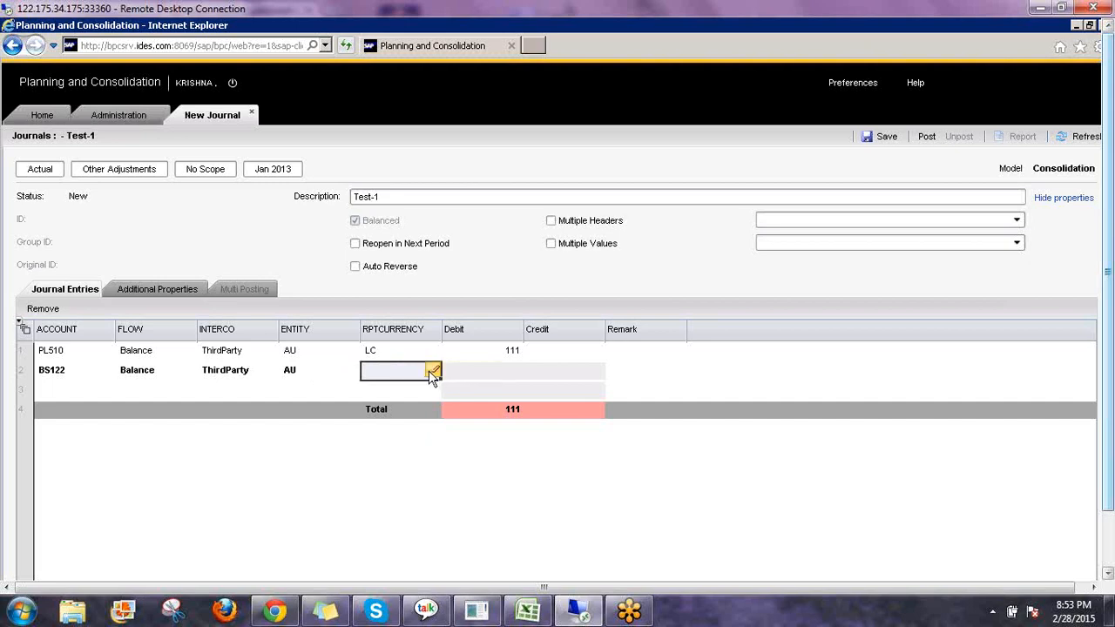
Set the second line's reporting currency to Local Currency.
{"action": "left_click", "coordinate": [432, 371]}
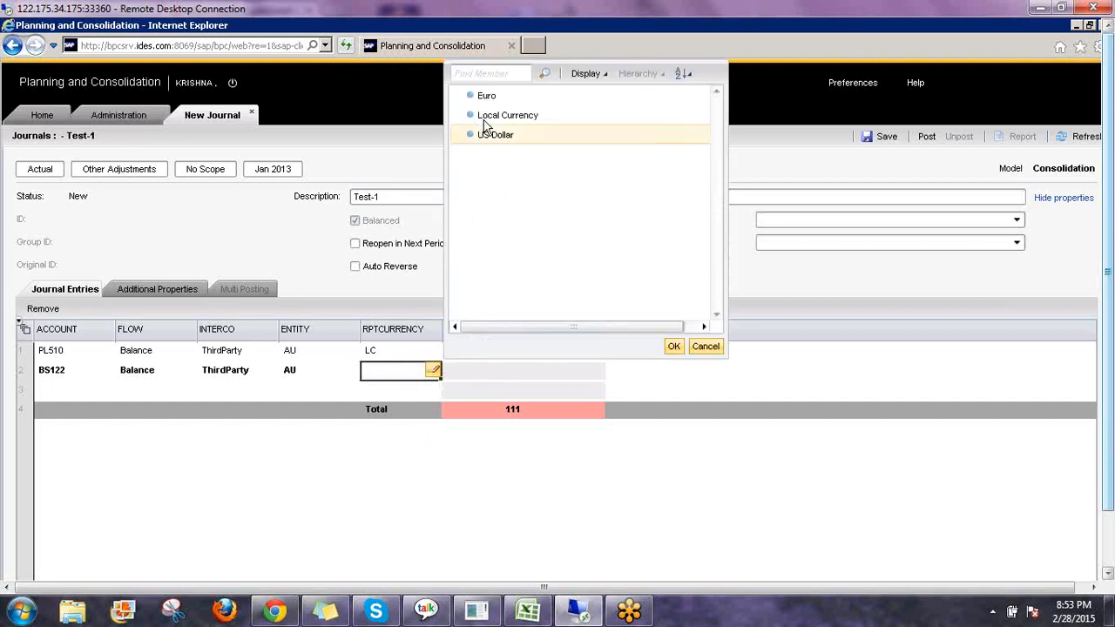
{"action": "left_click", "coordinate": [511, 115]}
{"action": "left_click", "coordinate": [672, 347]}
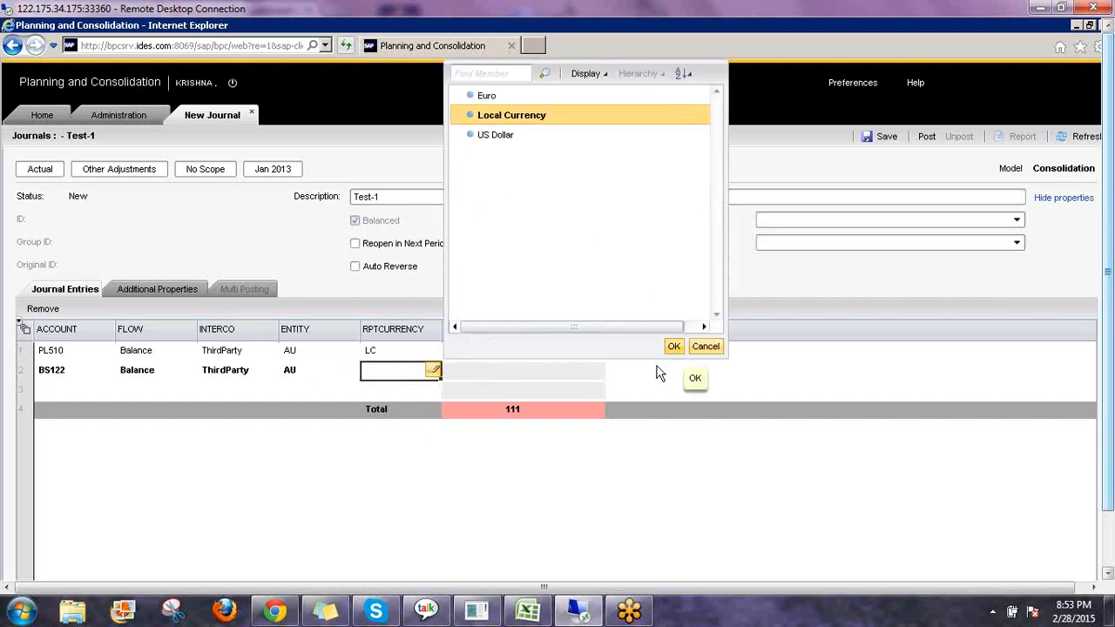
Enter a credit of 111 on the second line with the remark TEst JV.
{"action": "left_click", "coordinate": [580, 371]}
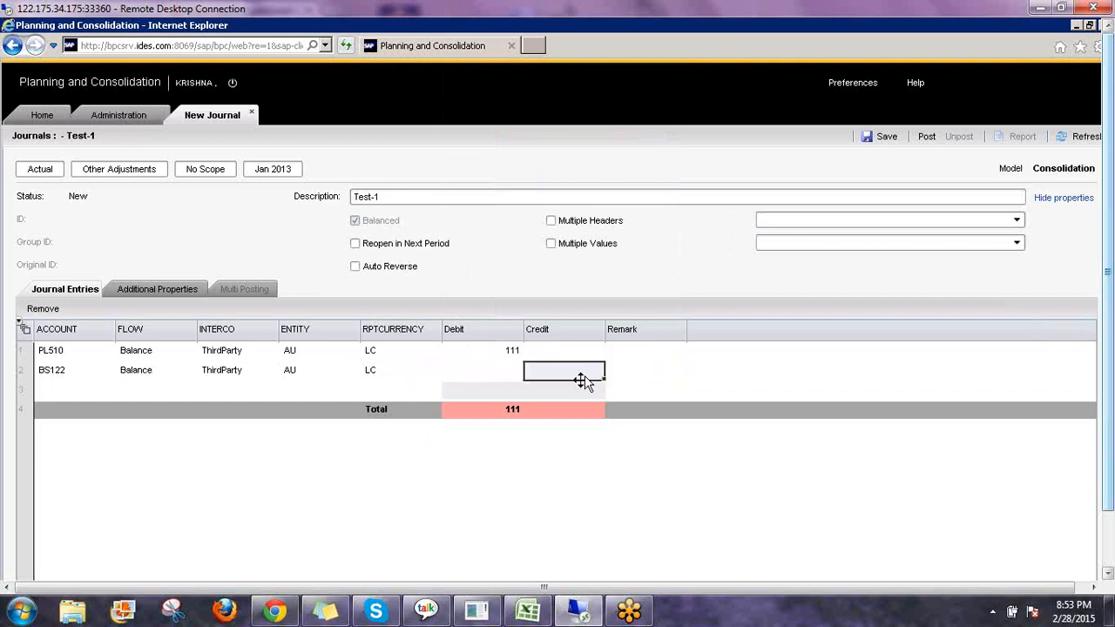
{"action": "type", "text": "111"}
{"action": "left_click", "coordinate": [655, 378]}
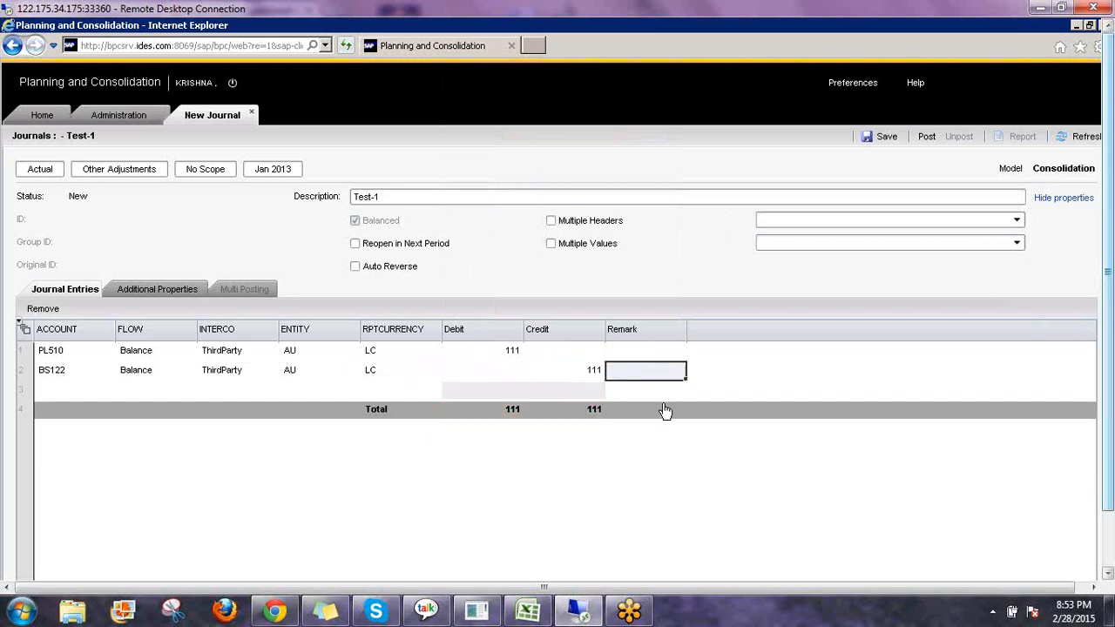
{"action": "type", "text": "st JV"}
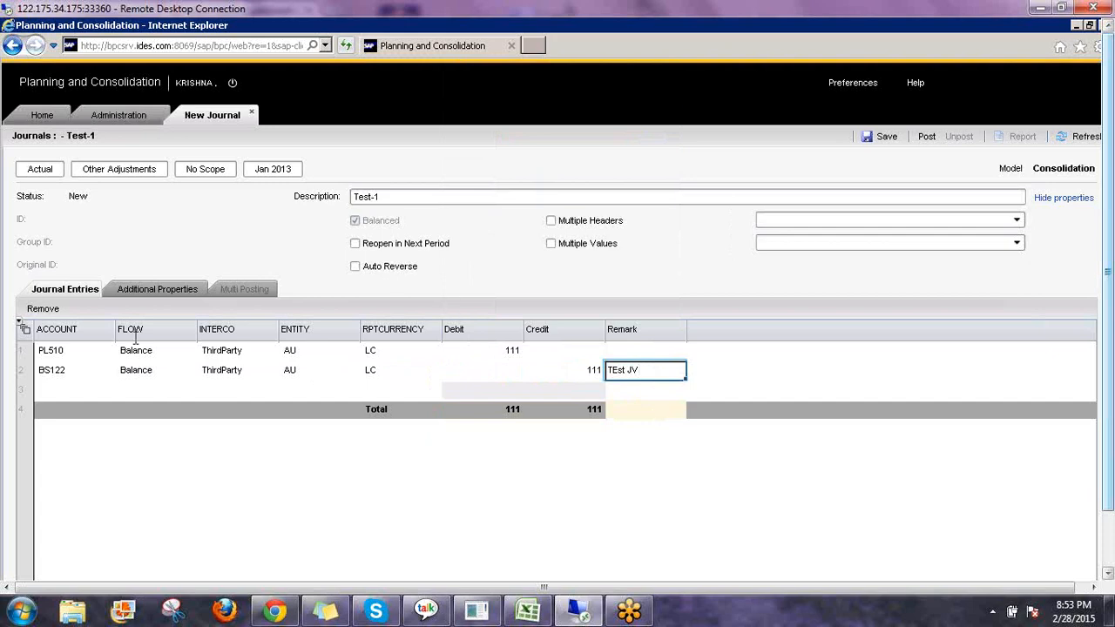
Set the journal's additional properties: date 28.02.2015 and USGAAP value IFRS.
{"action": "left_click", "coordinate": [157, 288]}
{"action": "left_click", "coordinate": [421, 308]}
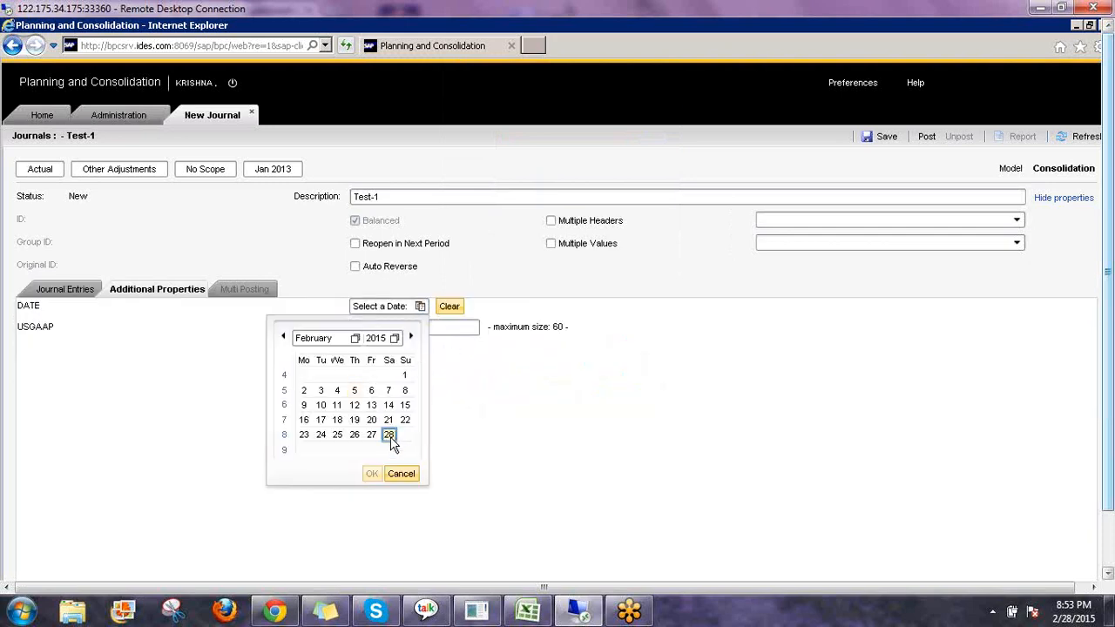
{"action": "left_click", "coordinate": [391, 435]}
{"action": "left_click", "coordinate": [372, 473]}
{"action": "left_click", "coordinate": [435, 326]}
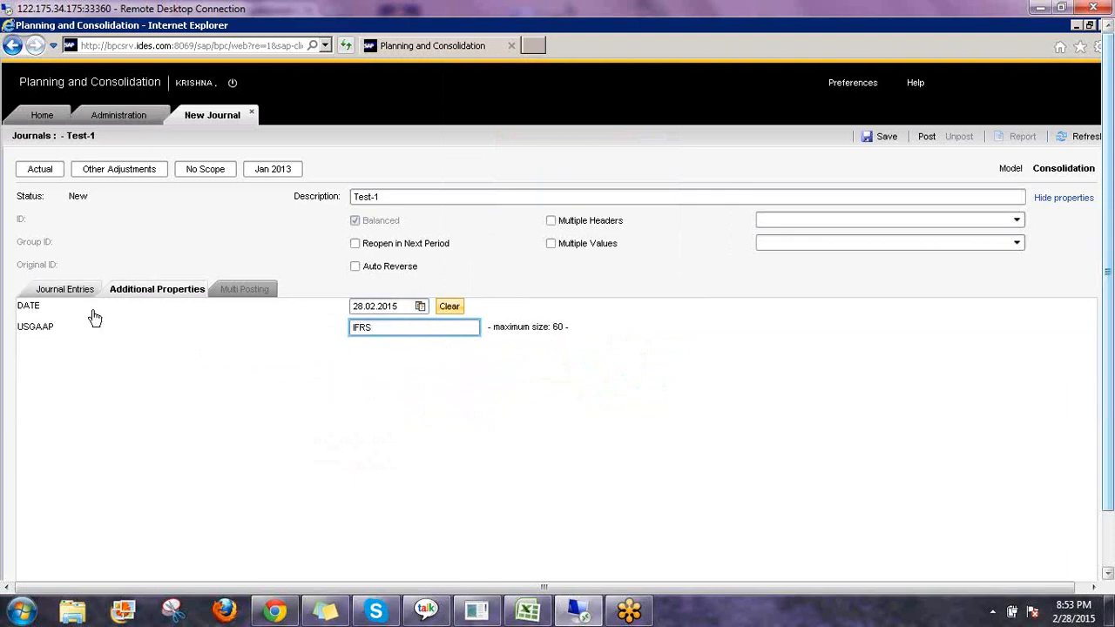
{"action": "left_click", "coordinate": [125, 325]}
Change the second line's credit to 100.
{"action": "left_click", "coordinate": [67, 289]}
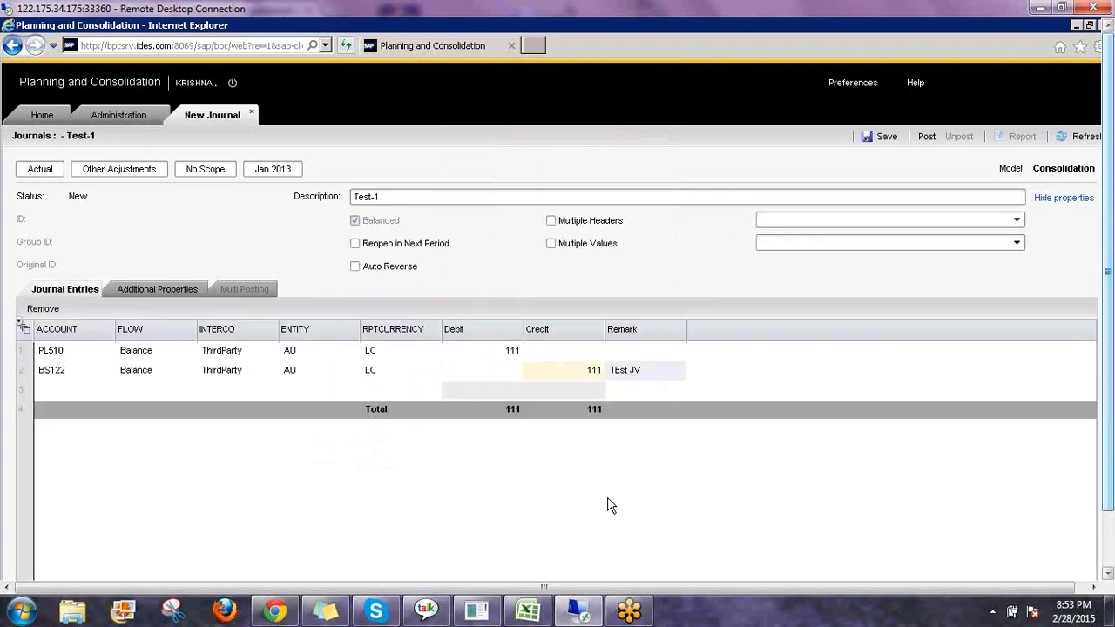
{"action": "left_click", "coordinate": [655, 525]}
{"action": "type", "text": "100"}
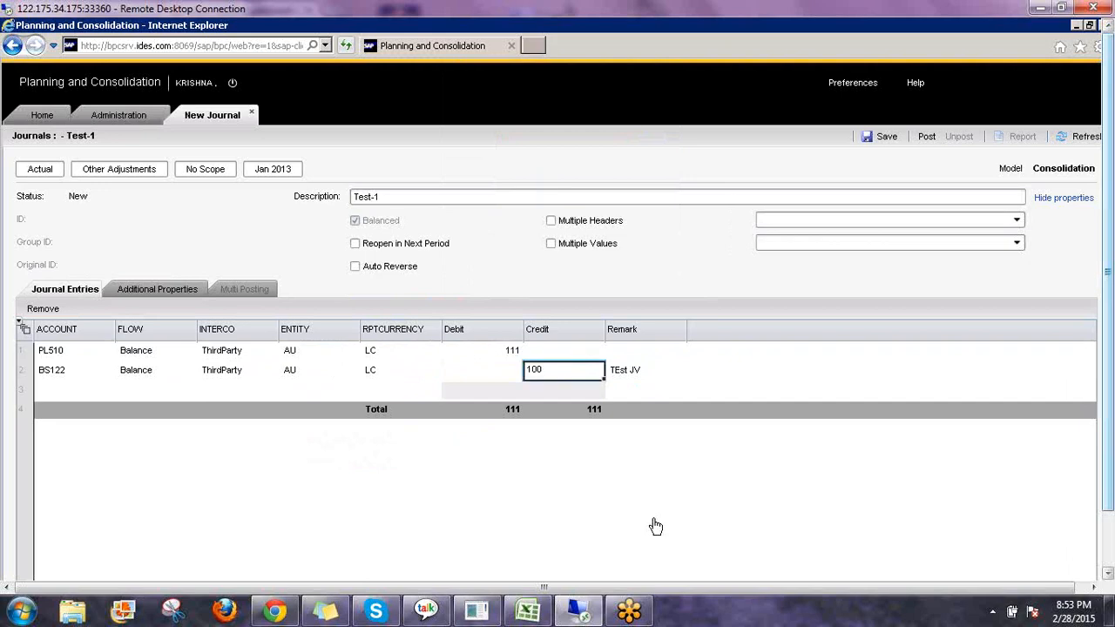
{"action": "key", "text": "Return"}
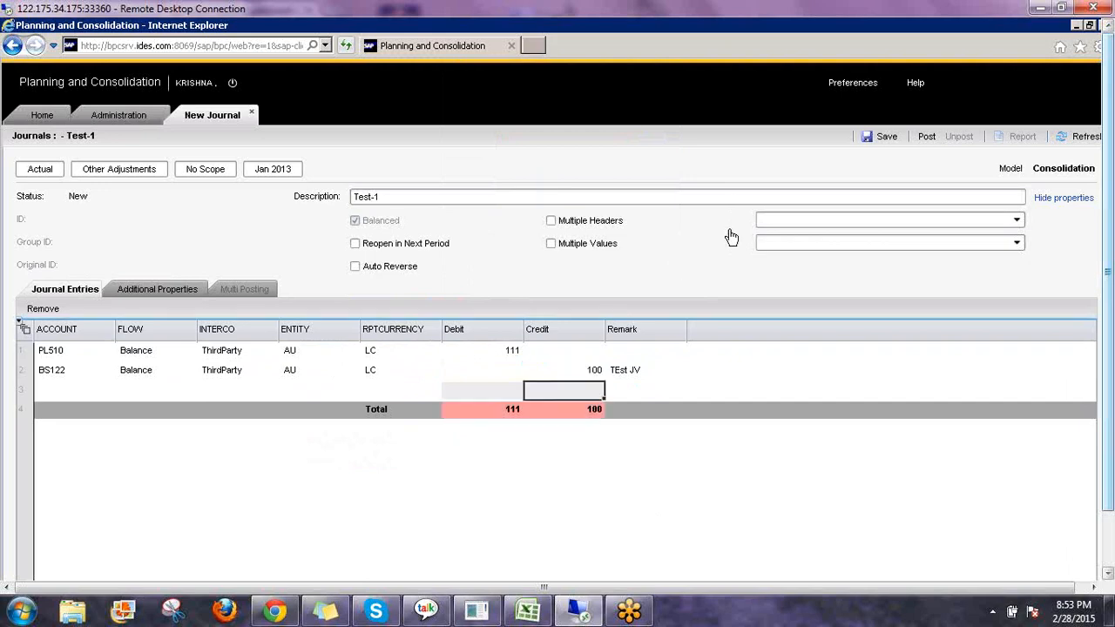
Save the journal and try to post Test-1, then close the posting result.
{"action": "left_click", "coordinate": [885, 139]}
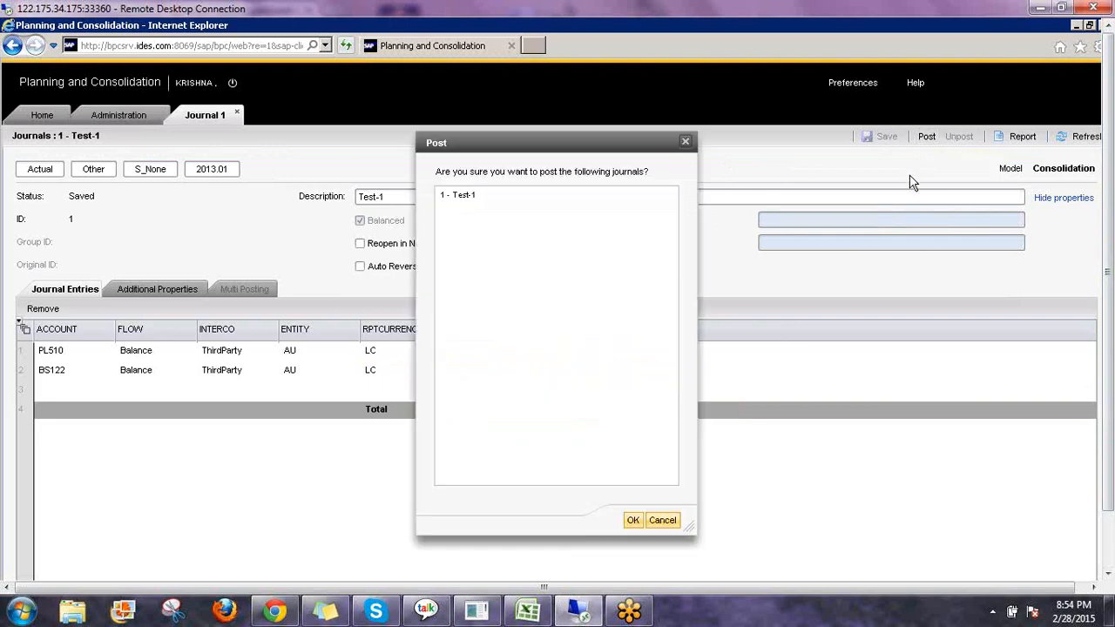
{"action": "left_click", "coordinate": [457, 194]}
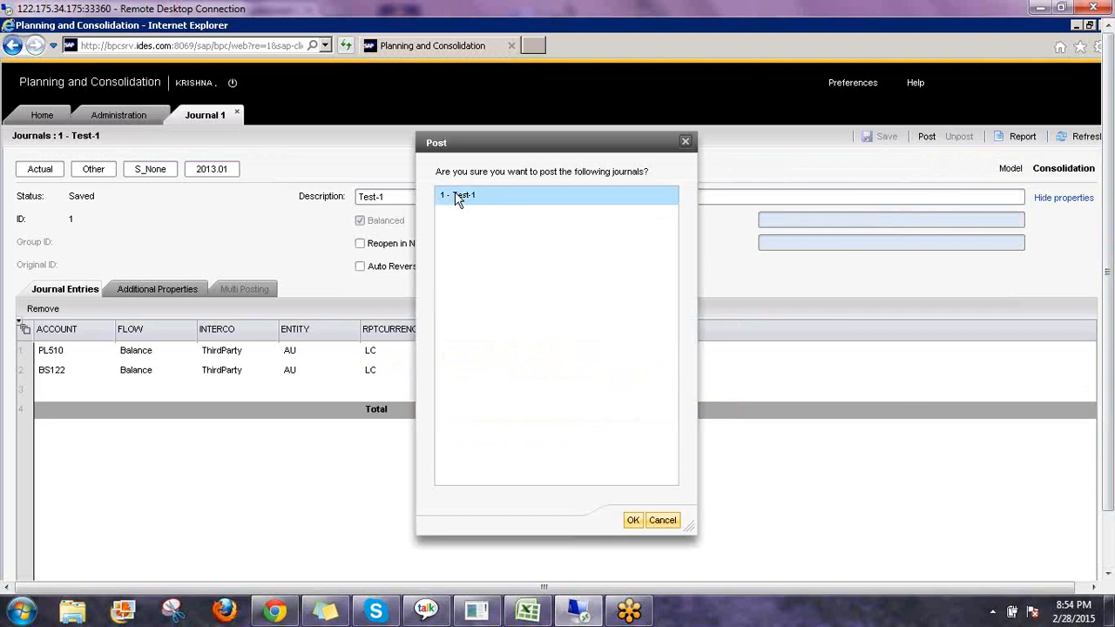
{"action": "left_click", "coordinate": [633, 520]}
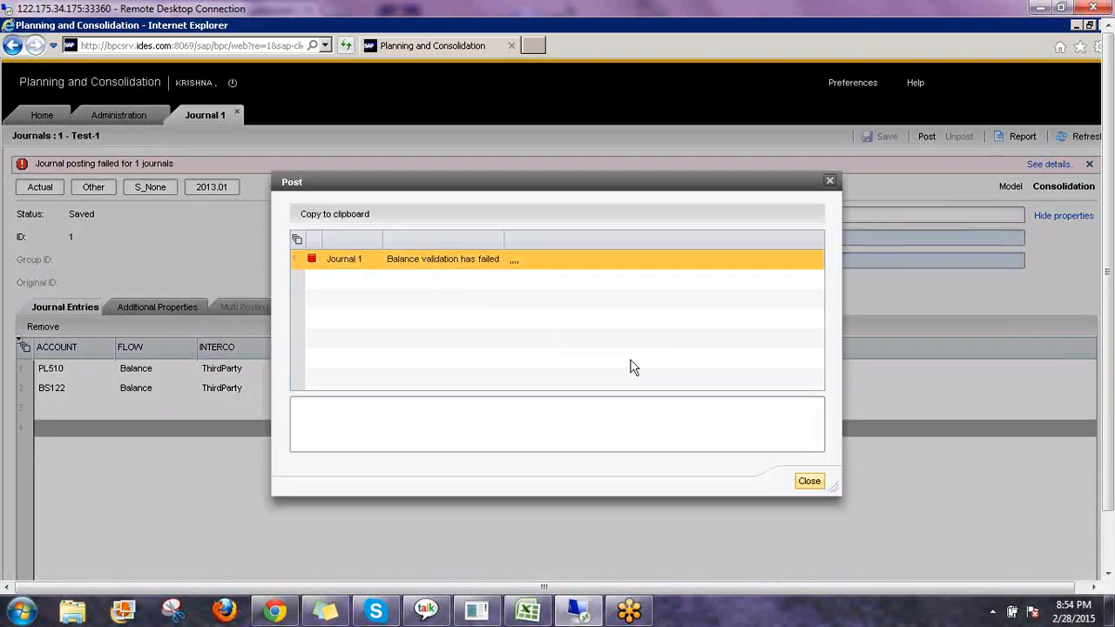
{"action": "left_click", "coordinate": [810, 482]}
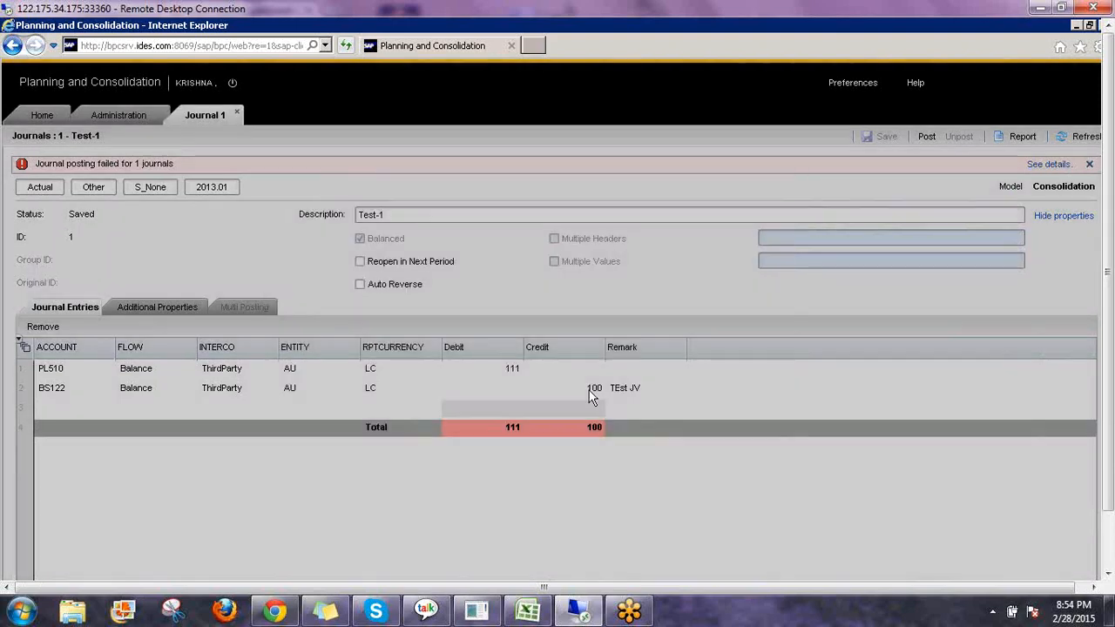
Set the second line's credit back to 111 and save the journal.
{"action": "left_click", "coordinate": [593, 388]}
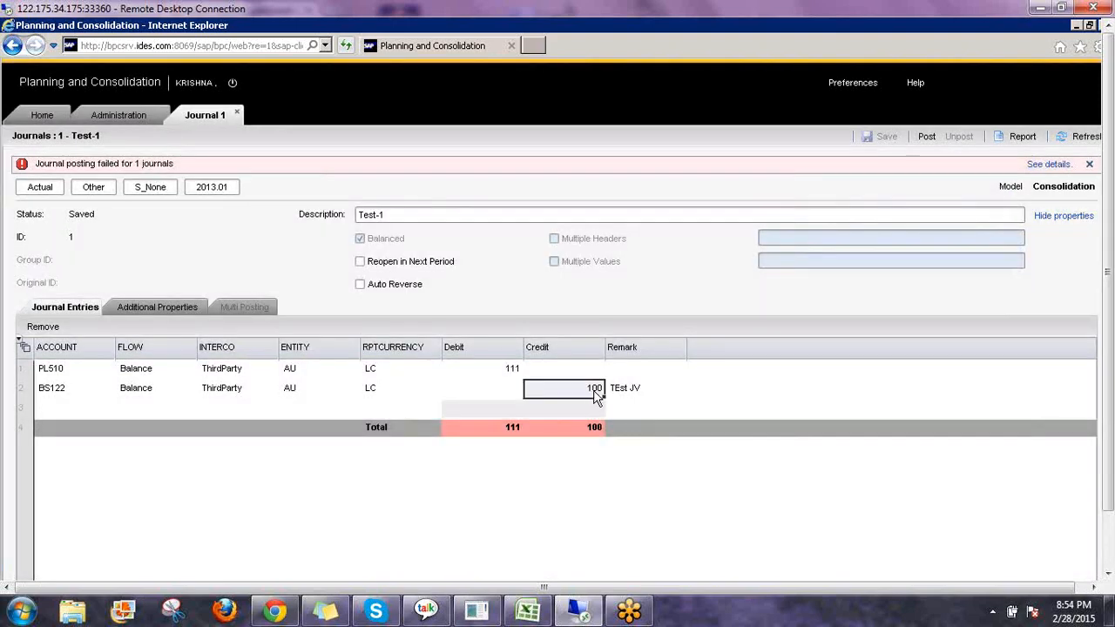
{"action": "type", "text": "111"}
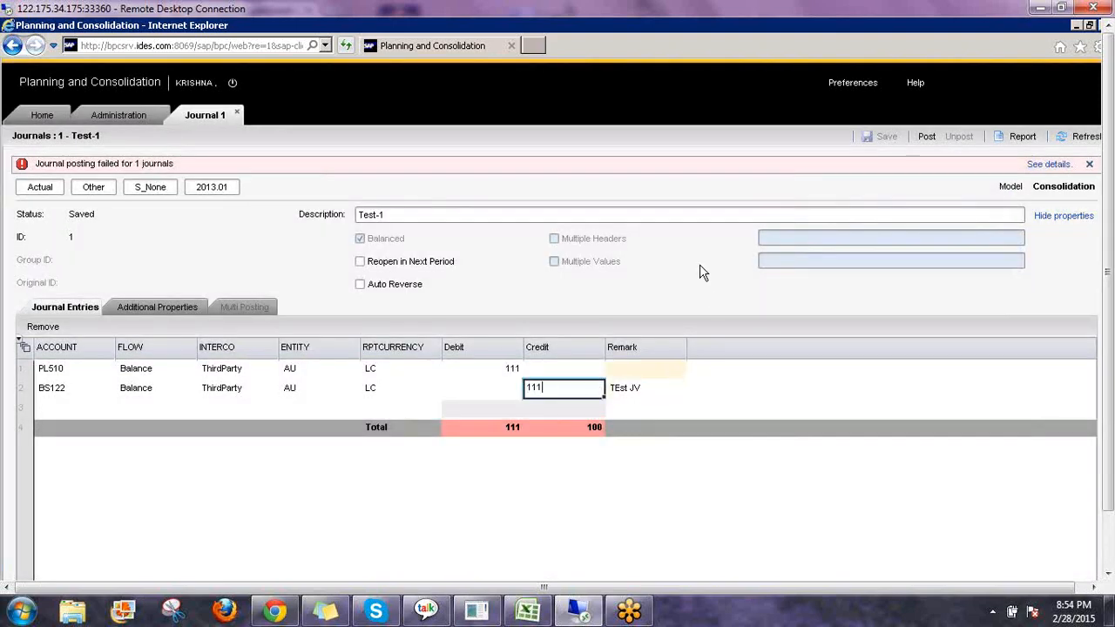
{"action": "key", "text": "Return"}
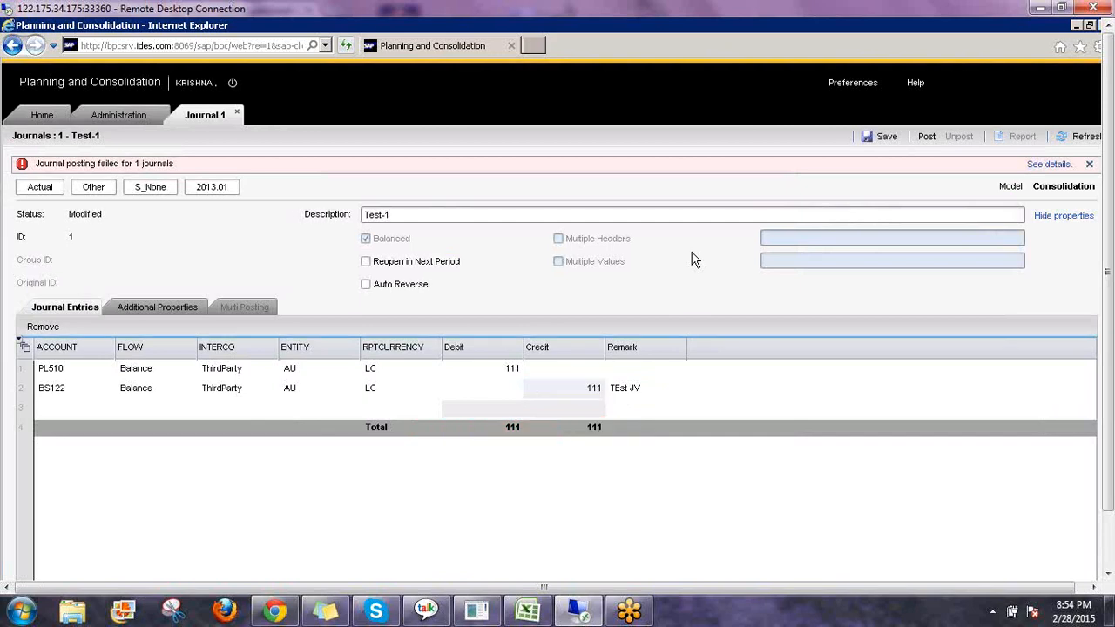
{"action": "left_click", "coordinate": [882, 143]}
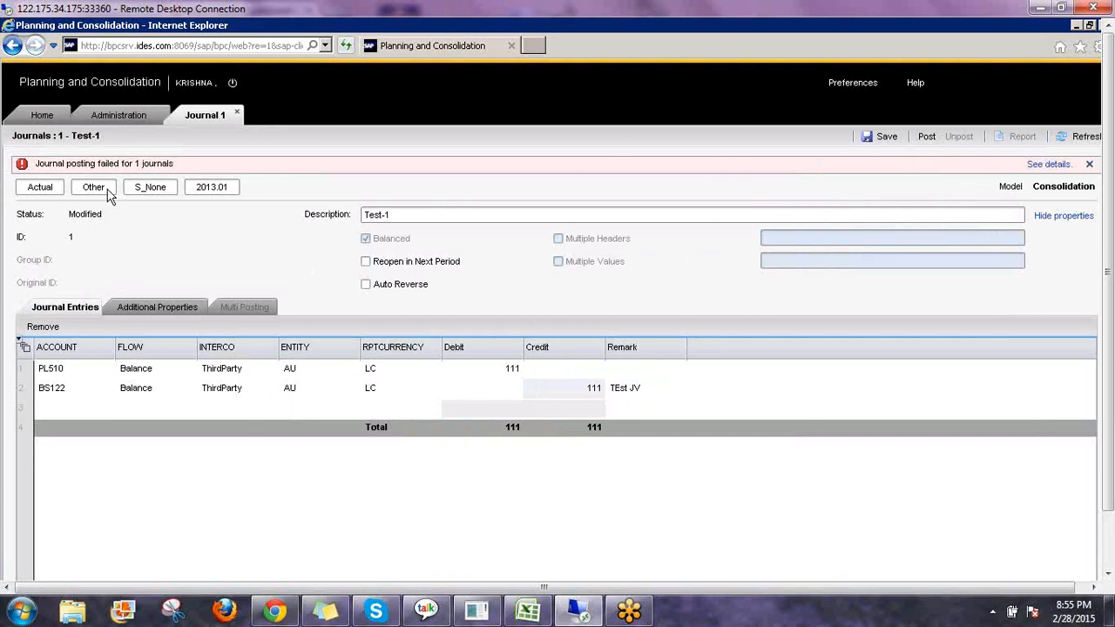
{"action": "left_click", "coordinate": [886, 141]}
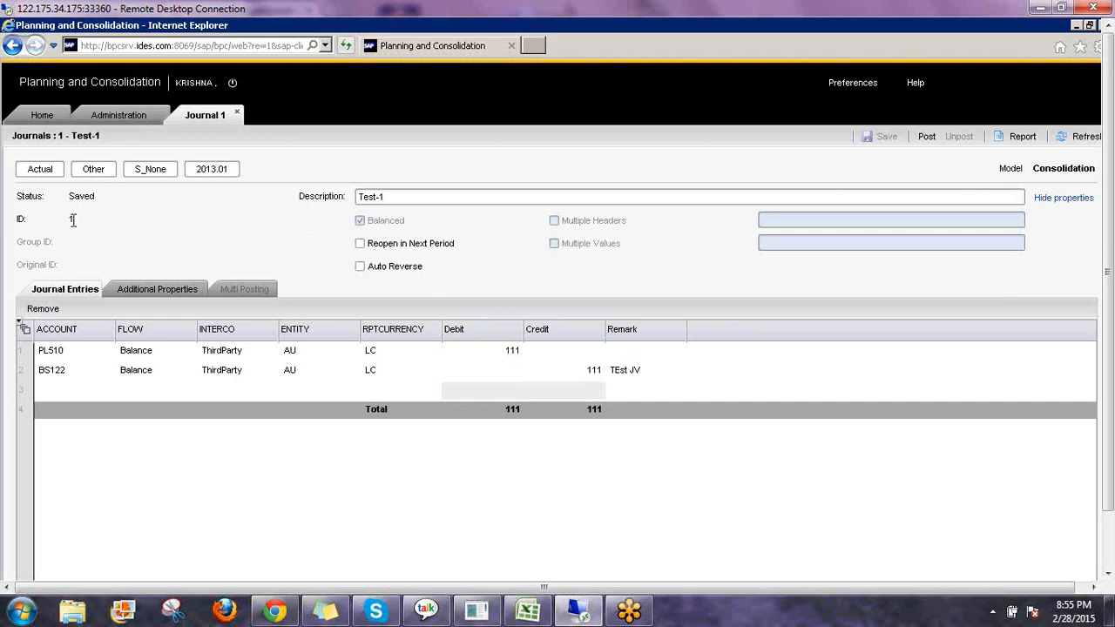
Post journal Test-1.
{"action": "left_click_drag", "start_coordinate": [73, 221], "coordinate": [27, 220]}
{"action": "left_click", "coordinate": [927, 139]}
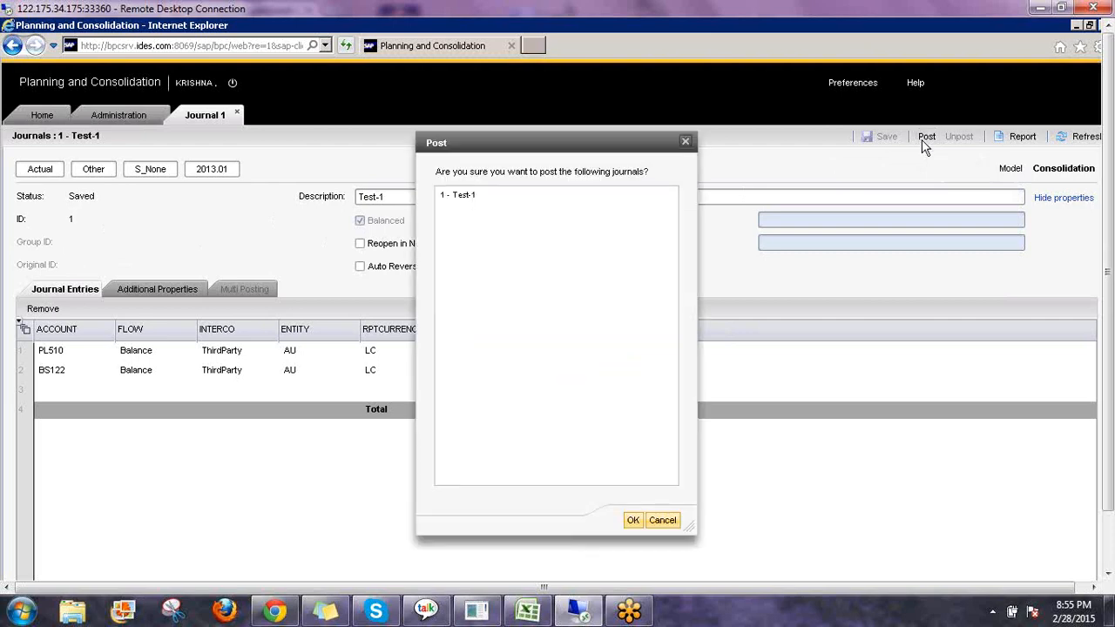
{"action": "left_click", "coordinate": [456, 199]}
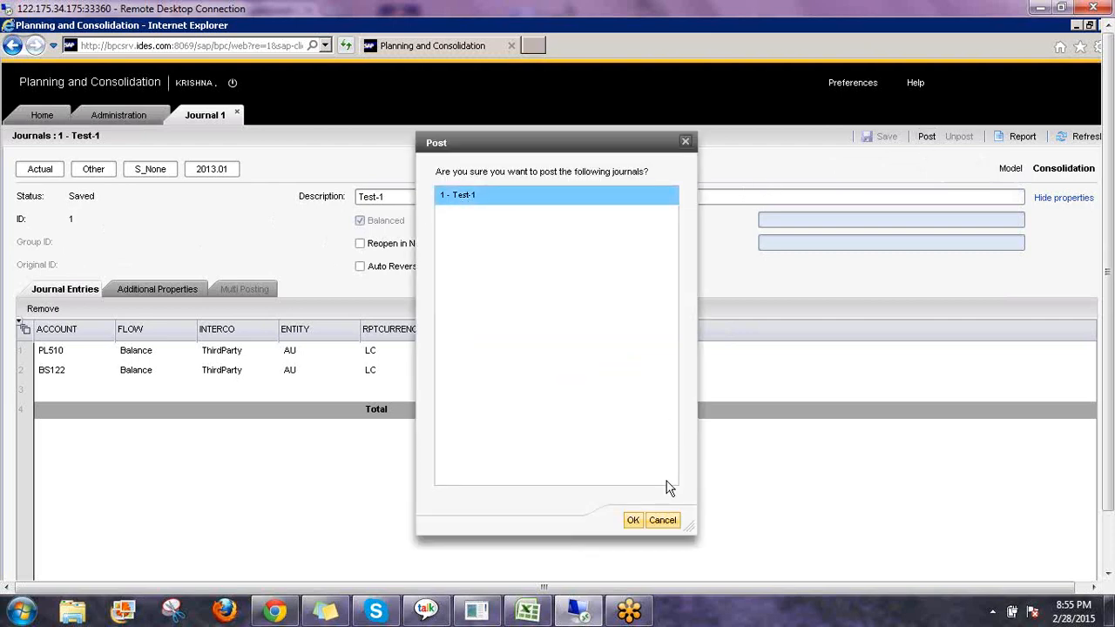
{"action": "left_click", "coordinate": [633, 520]}
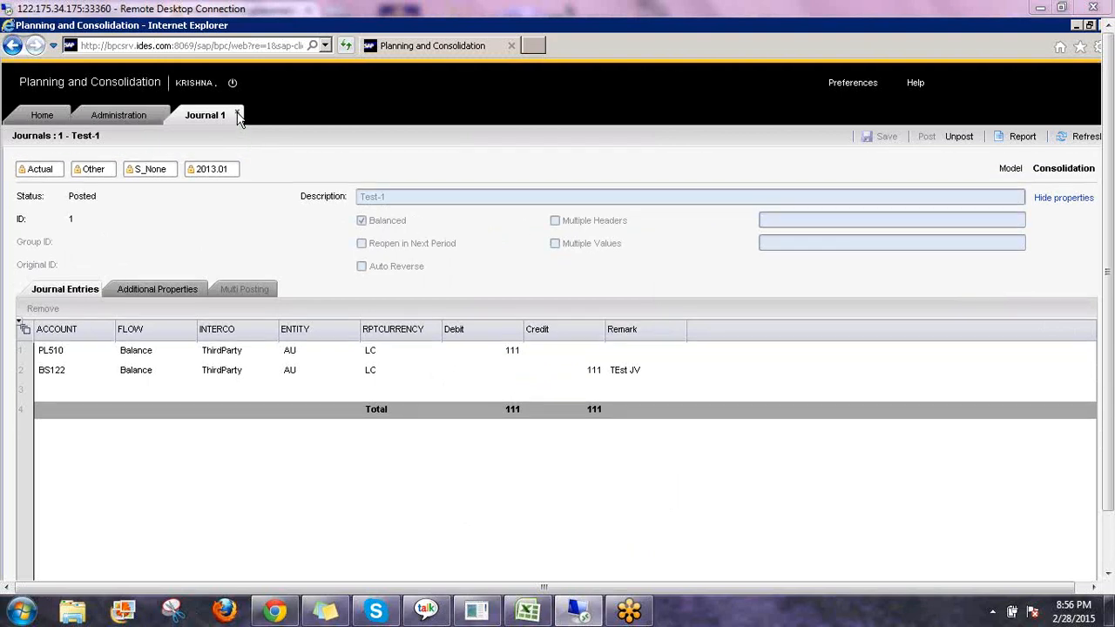
Close the journal and preview Test-1's details in the Home journals list.
{"action": "left_click", "coordinate": [238, 116]}
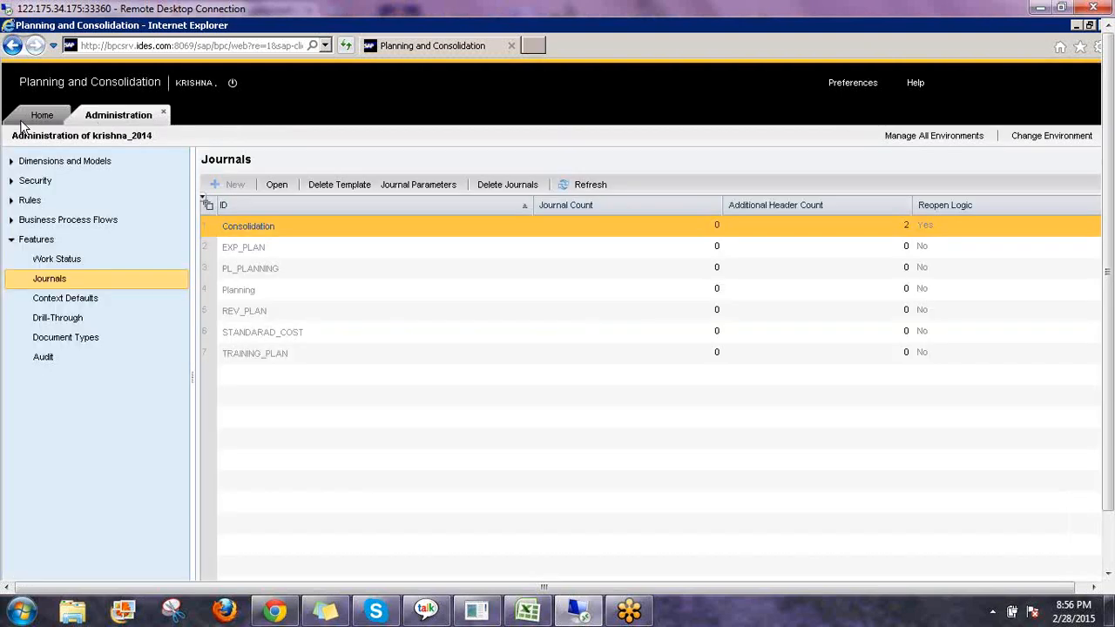
{"action": "left_click", "coordinate": [42, 115]}
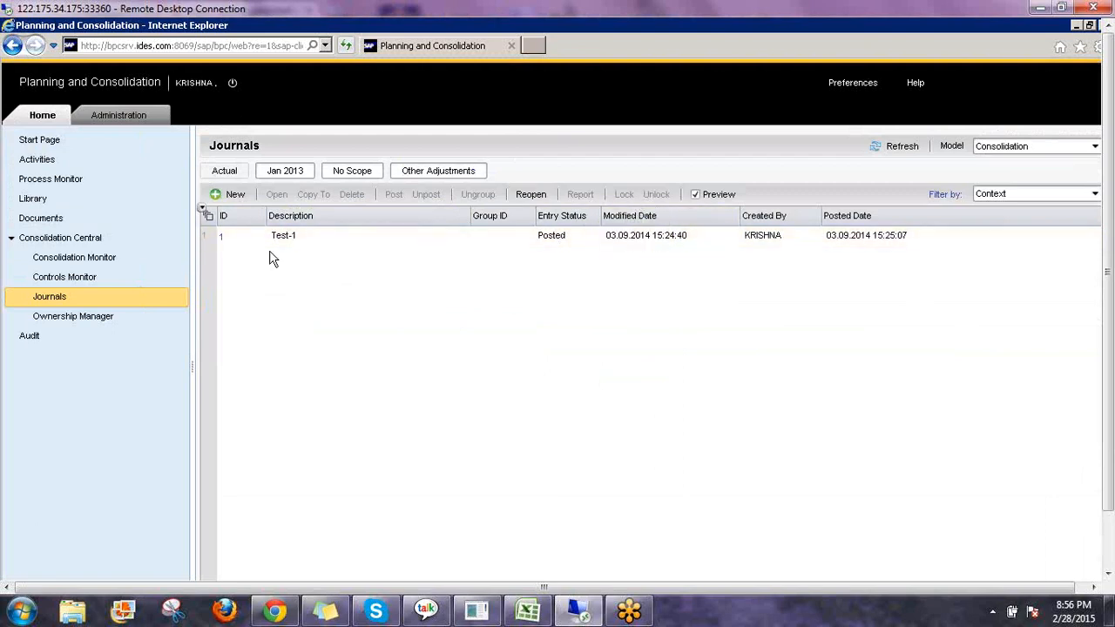
{"action": "left_click", "coordinate": [290, 241]}
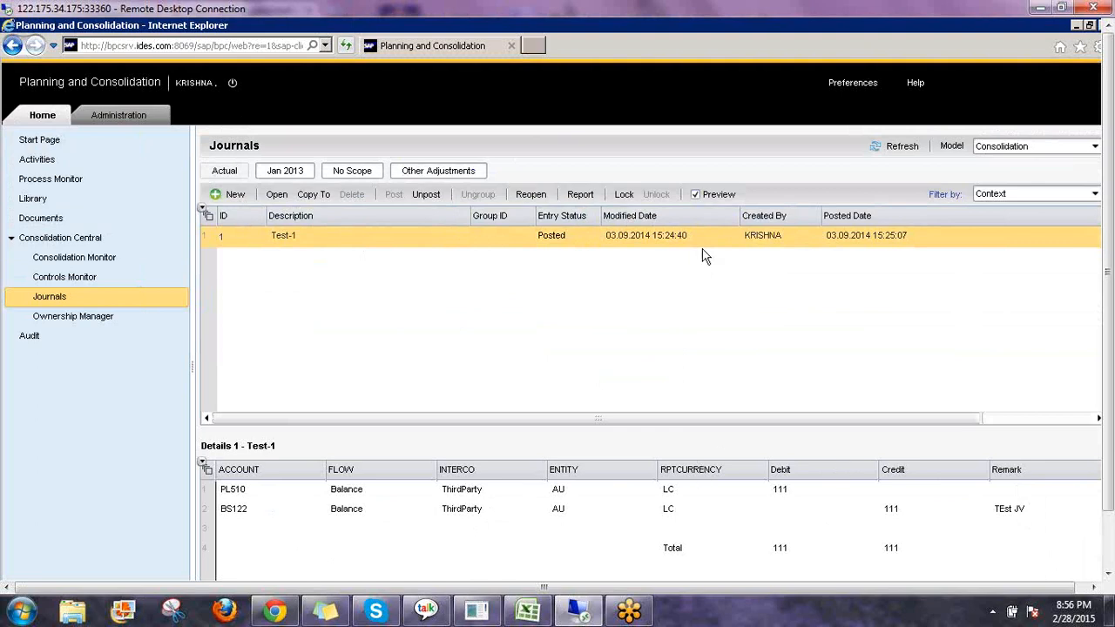
Open the posted journal Test-1 from the Home journals list.
{"action": "left_click", "coordinate": [695, 196]}
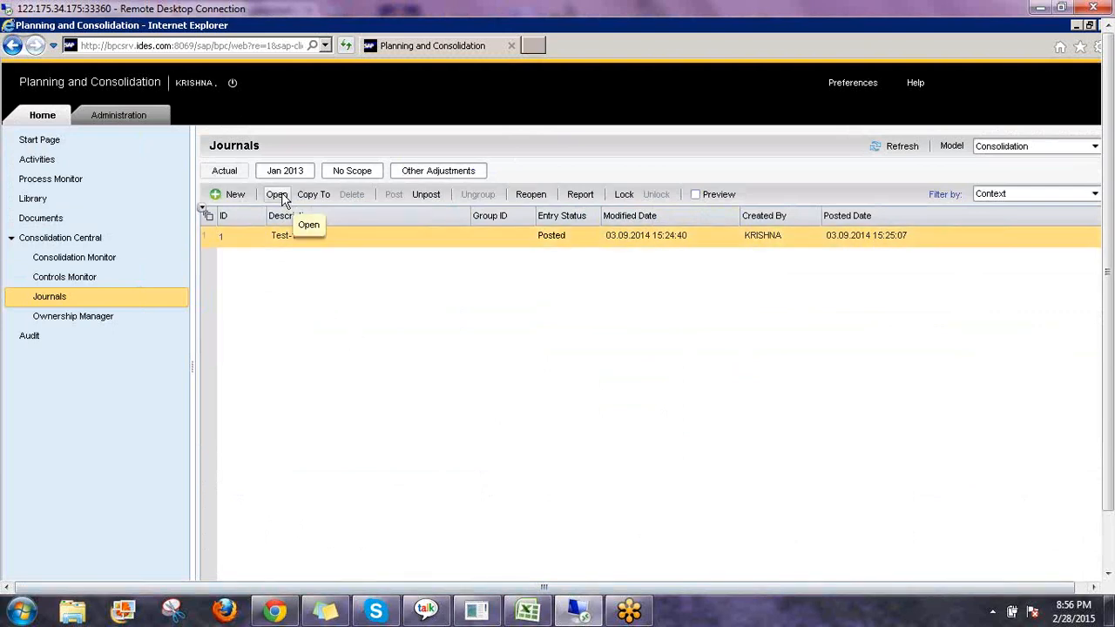
{"action": "left_click", "coordinate": [705, 195]}
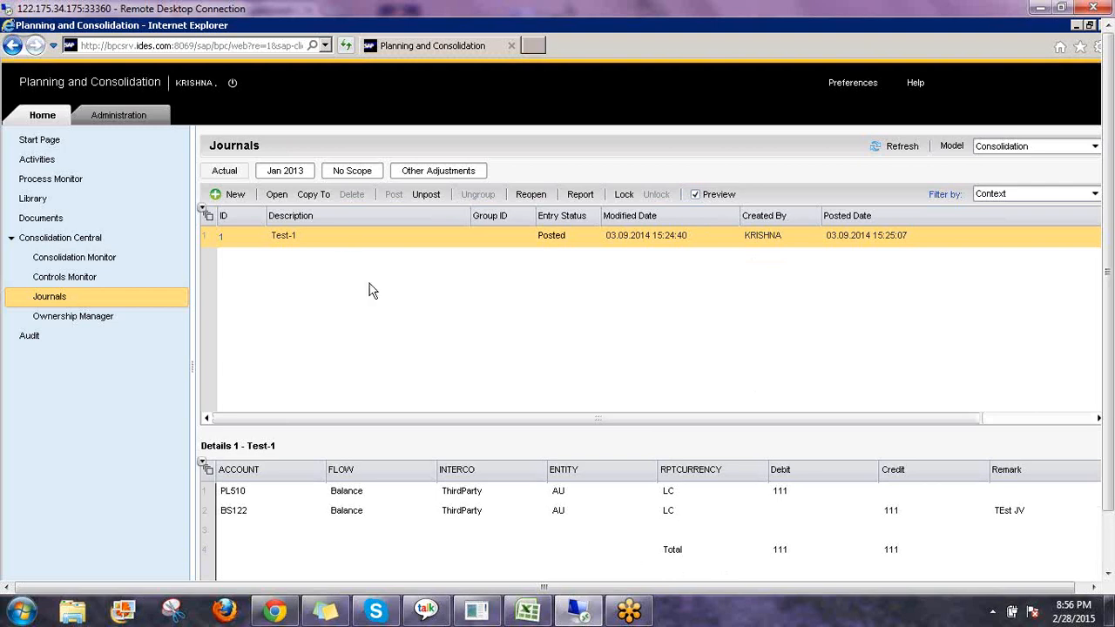
{"action": "left_click", "coordinate": [276, 194]}
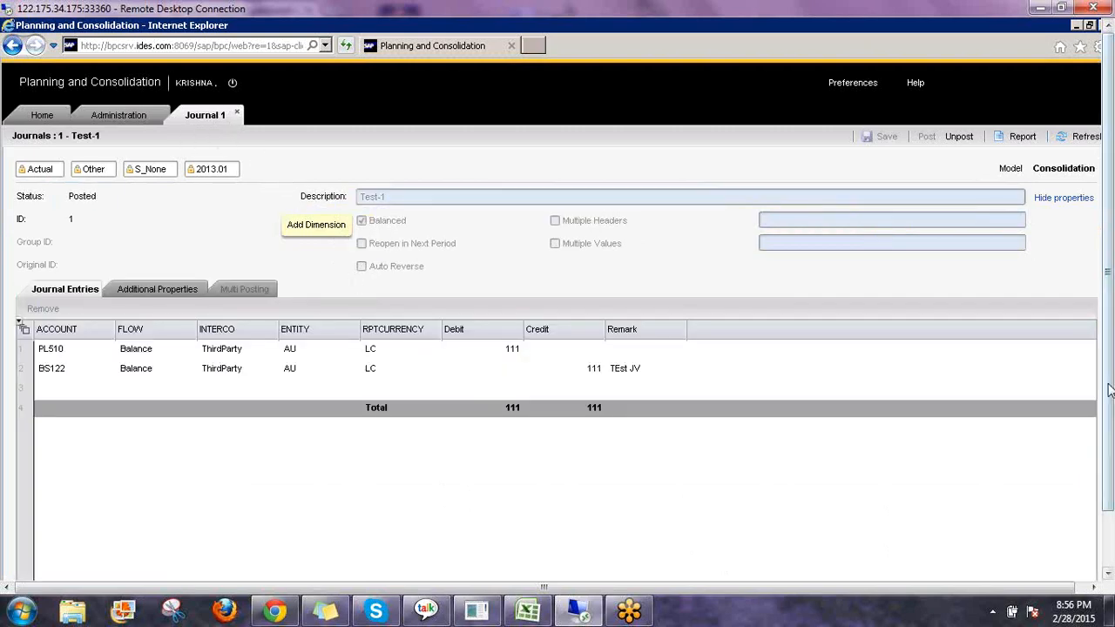
Review the journal's header dimensions and Additional Properties, then return to its journal entries.
{"action": "left_click", "coordinate": [1007, 420]}
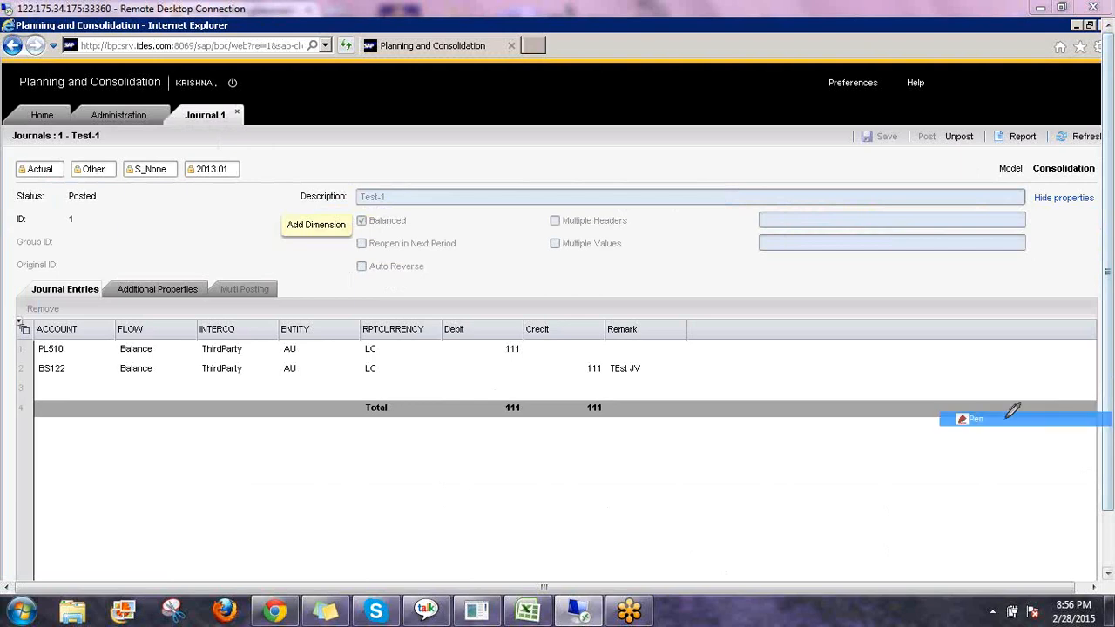
{"action": "left_click_drag", "start_coordinate": [16, 178], "coordinate": [253, 185]}
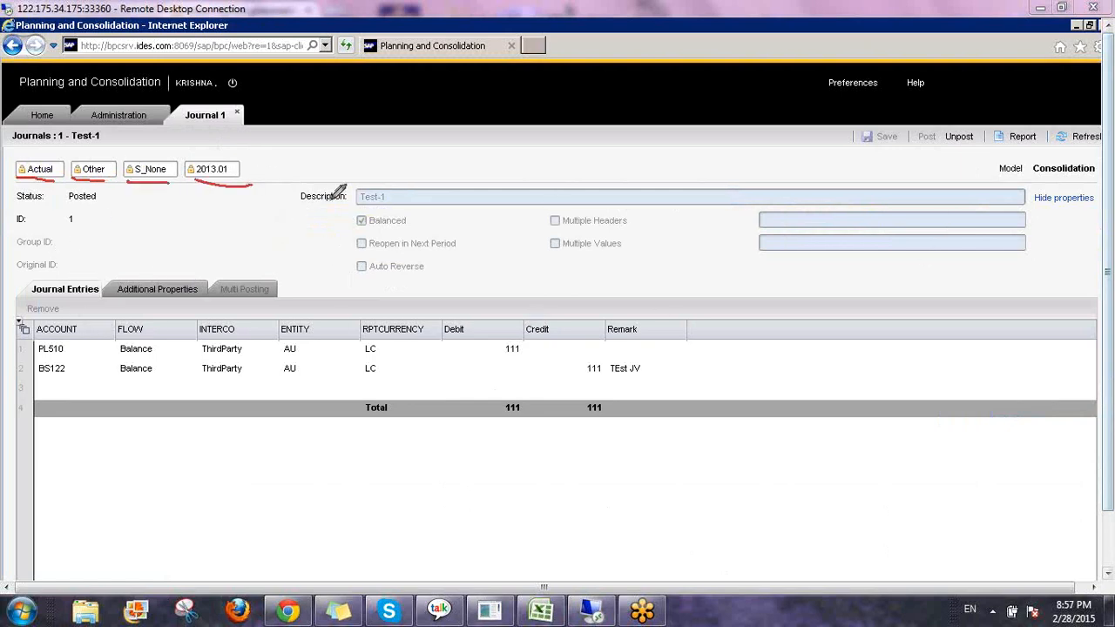
{"action": "mouse_move", "coordinate": [312, 178]}
{"action": "left_mouse_down"}
{"action": "mouse_move", "coordinate": [320, 228]}
{"action": "mouse_move", "coordinate": [823, 315]}
{"action": "mouse_move", "coordinate": [950, 285]}
{"action": "left_mouse_up"}
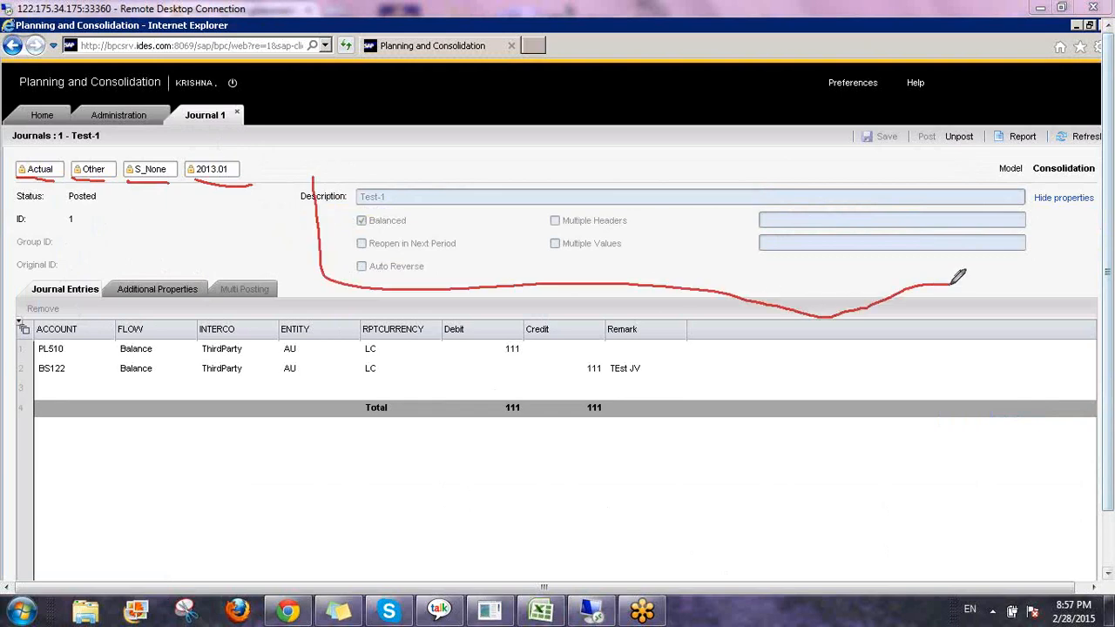
{"action": "right_click", "coordinate": [990, 494]}
{"action": "left_click", "coordinate": [997, 484]}
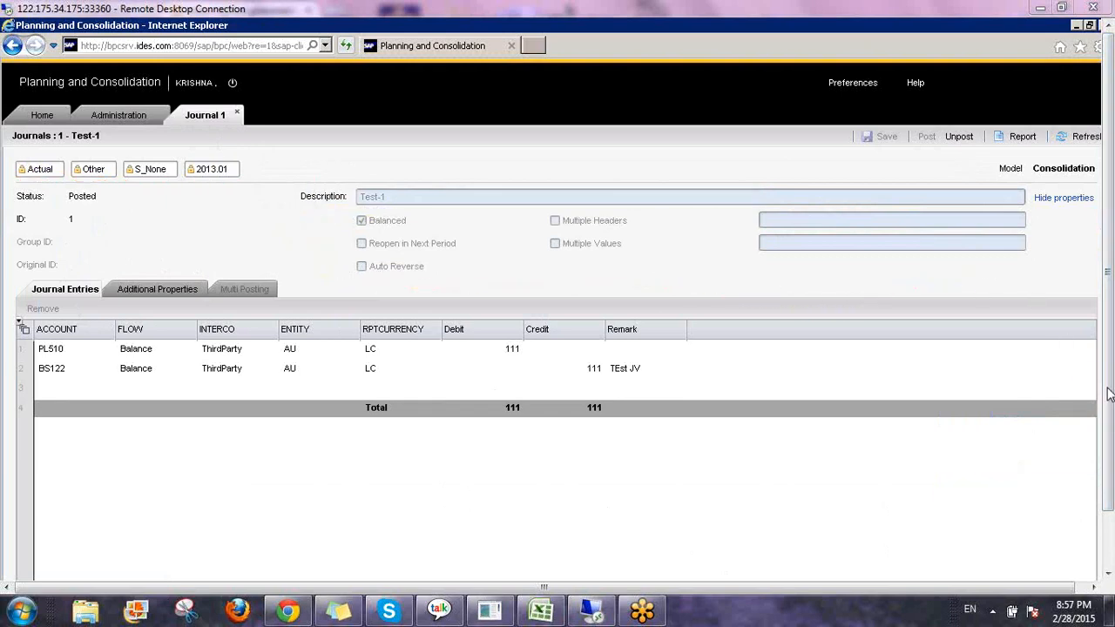
{"action": "left_click", "coordinate": [150, 296]}
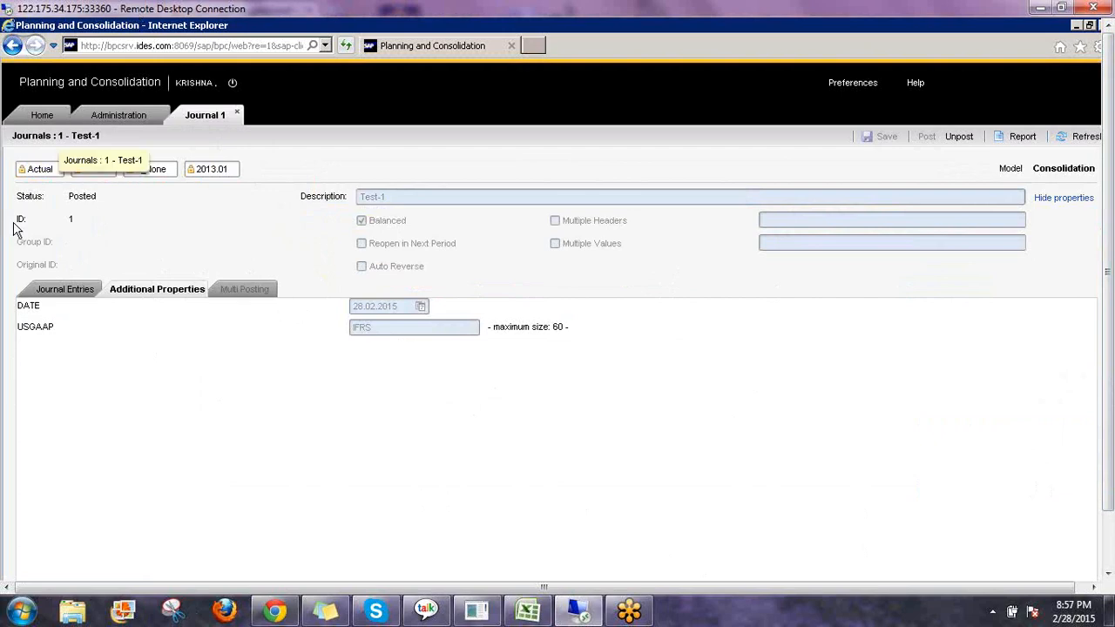
{"action": "left_click", "coordinate": [63, 295]}
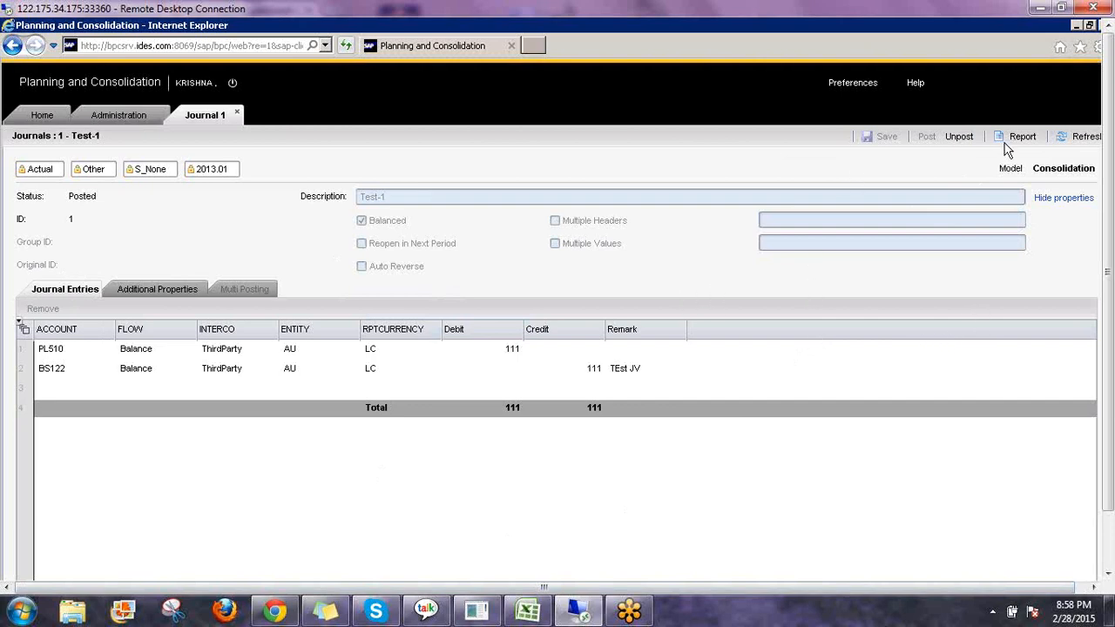
Unpost journal Test-1 and check its entry status in the Home journals list.
{"action": "left_click", "coordinate": [958, 139]}
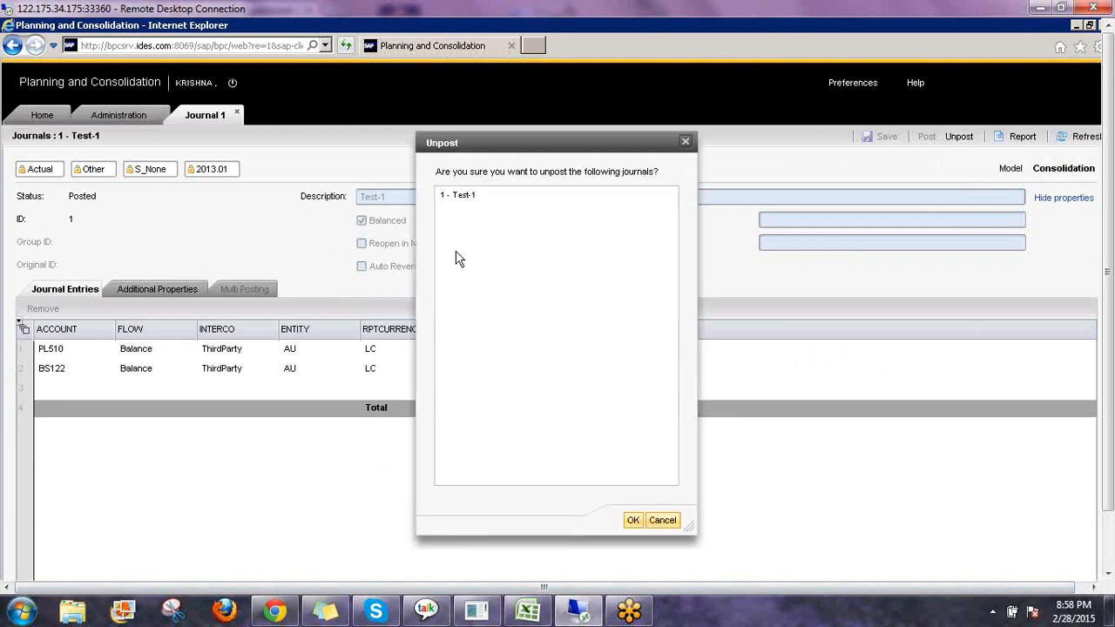
{"action": "left_click", "coordinate": [459, 199]}
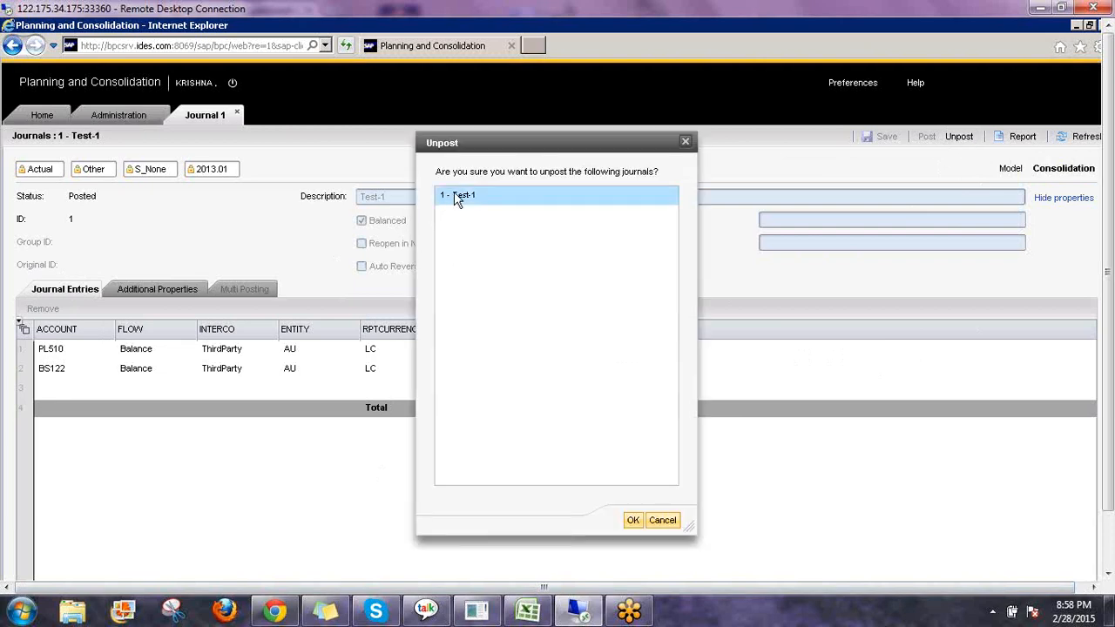
{"action": "left_click", "coordinate": [633, 520]}
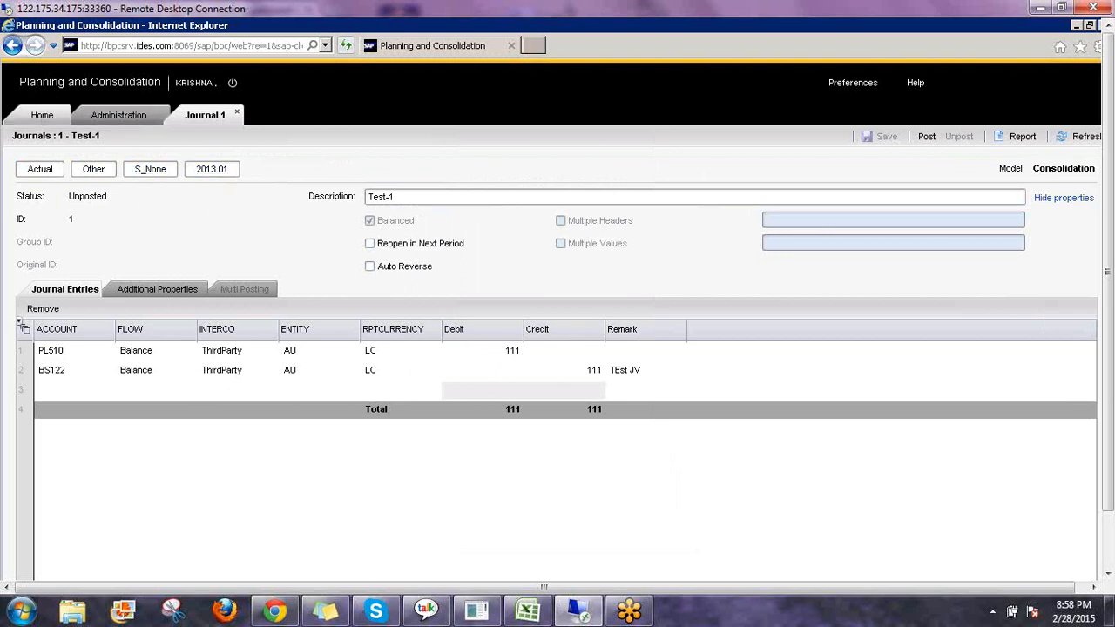
{"action": "left_click", "coordinate": [42, 115]}
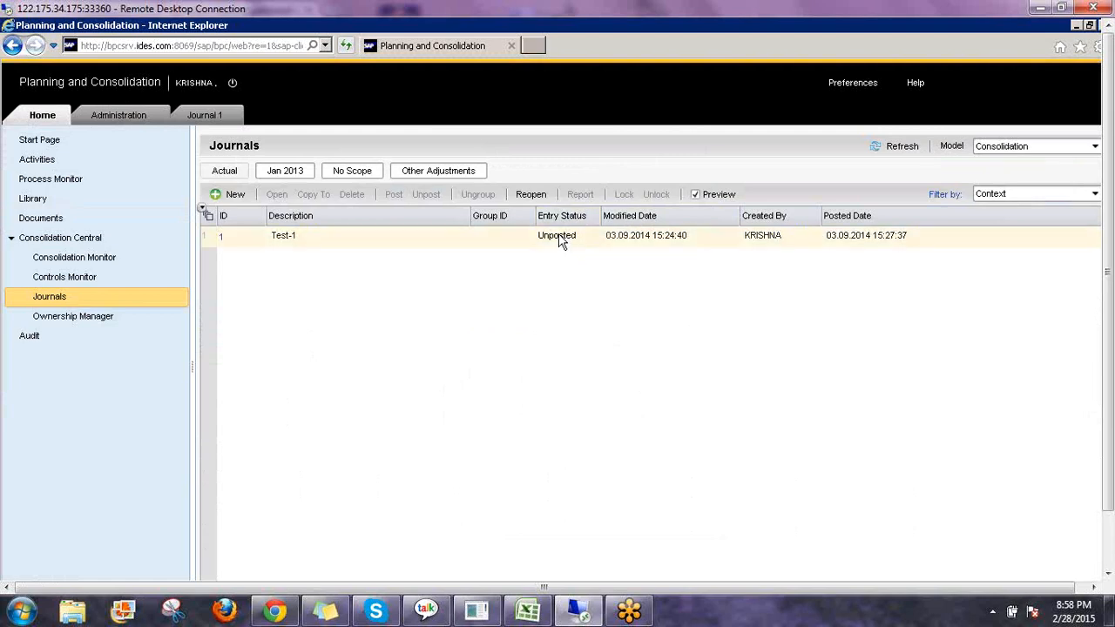
{"action": "left_click", "coordinate": [560, 242]}
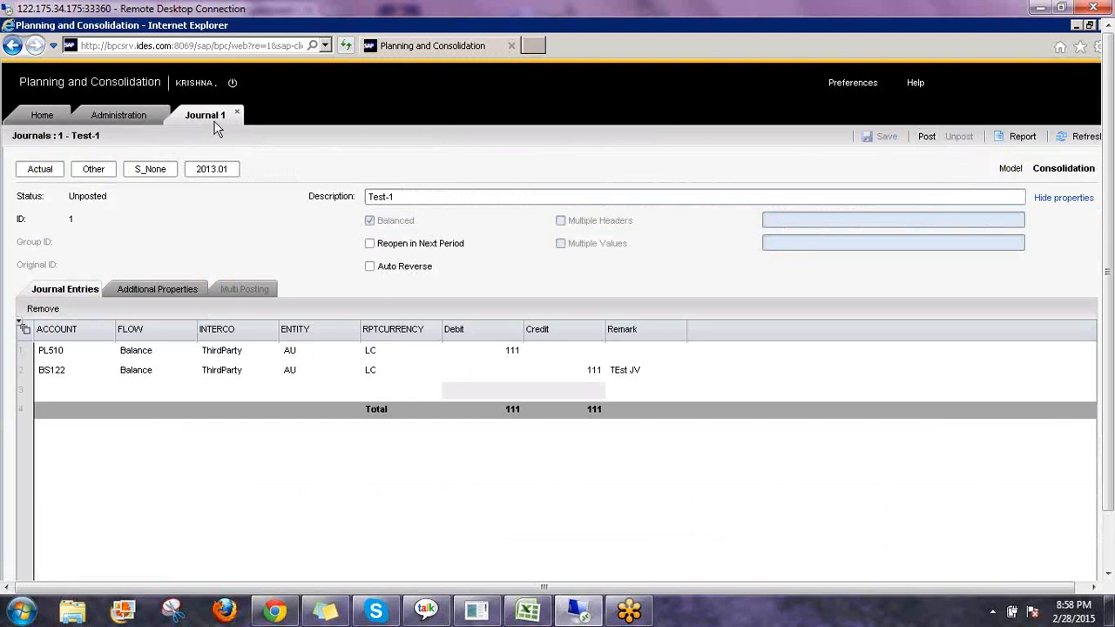
Set the first line's debit and the second line's credit to 222.
{"action": "left_click", "coordinate": [512, 352]}
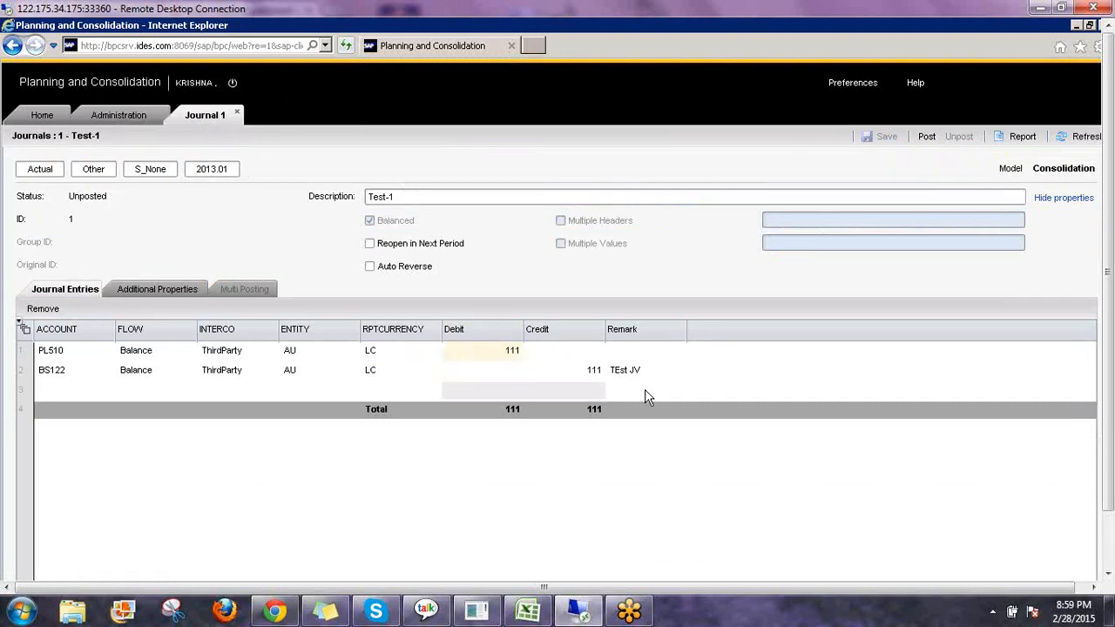
{"action": "type", "text": "222"}
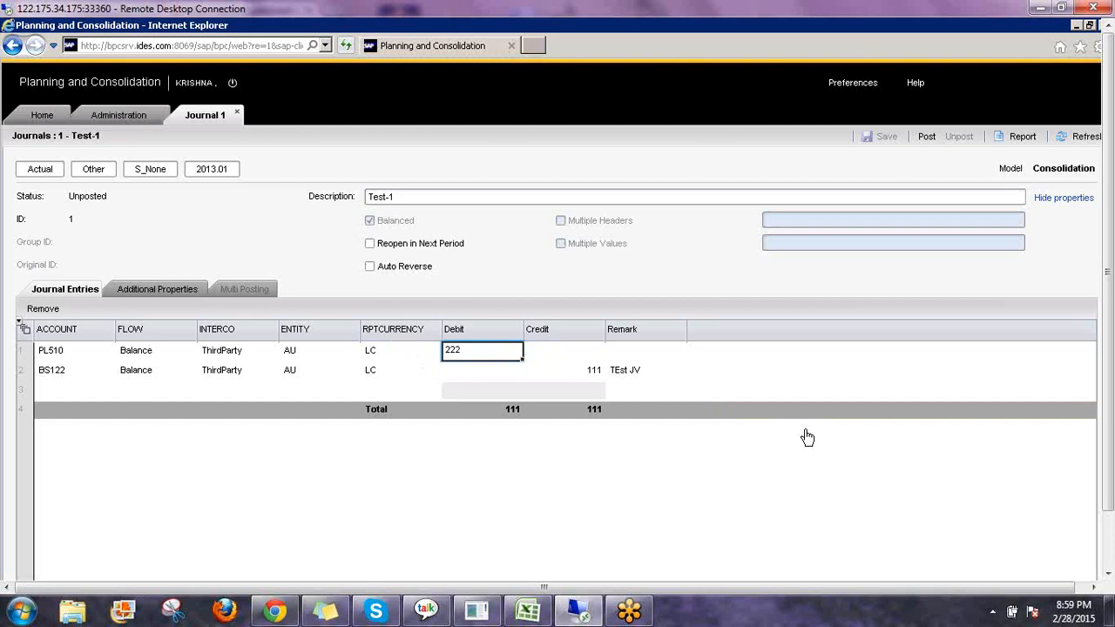
{"action": "key", "text": "Return"}
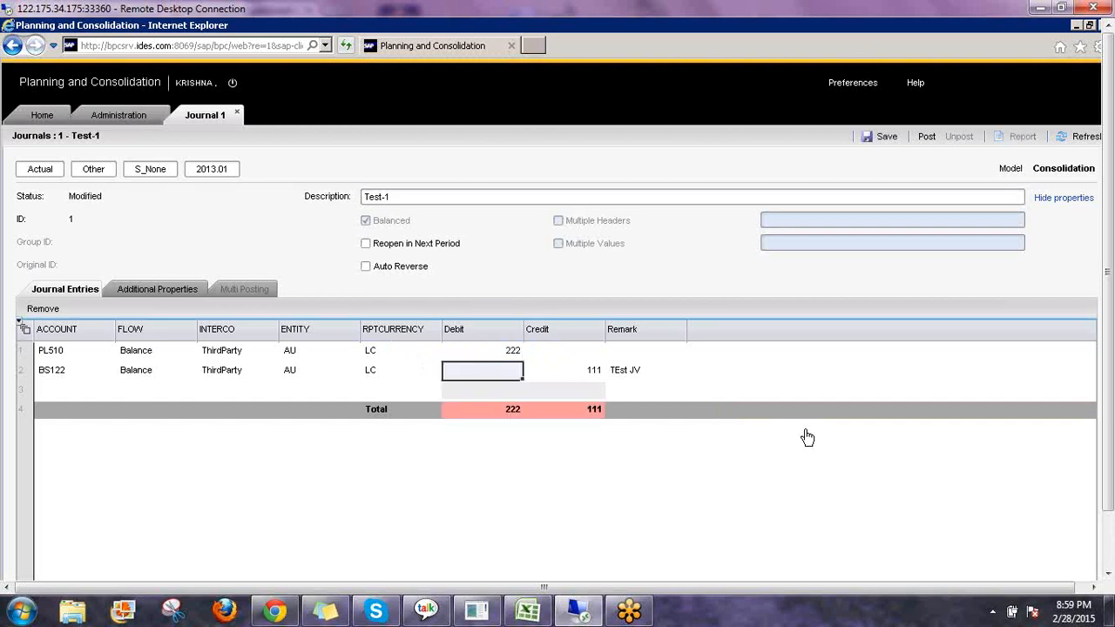
{"action": "key", "text": "Down"}
{"action": "key", "text": "Right"}
{"action": "key", "text": "Up"}
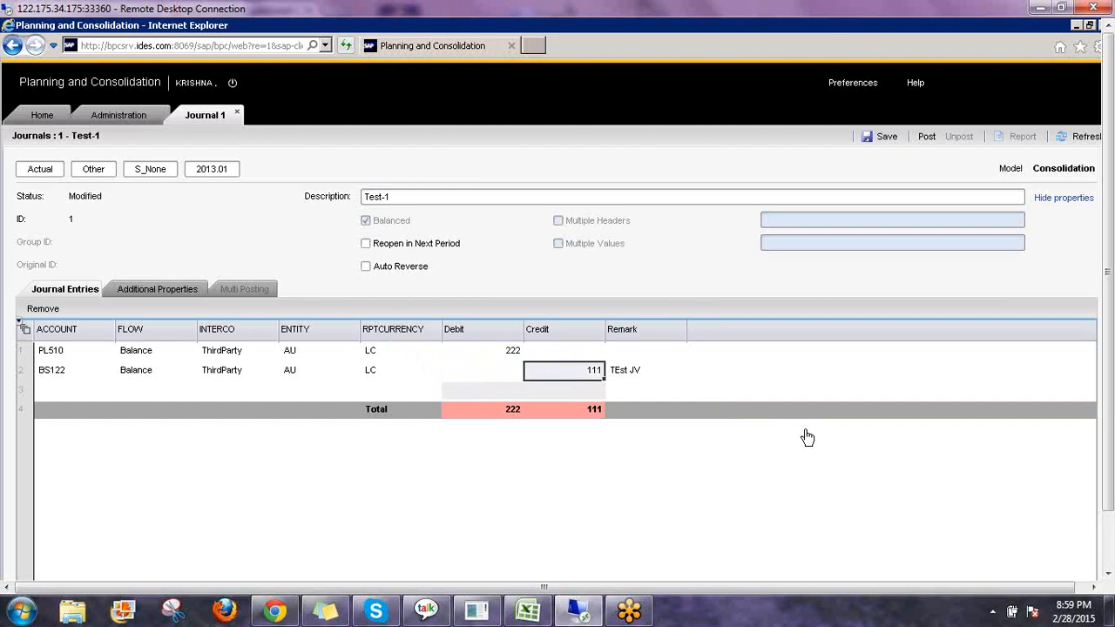
{"action": "type", "text": "222"}
{"action": "key", "text": "Return"}
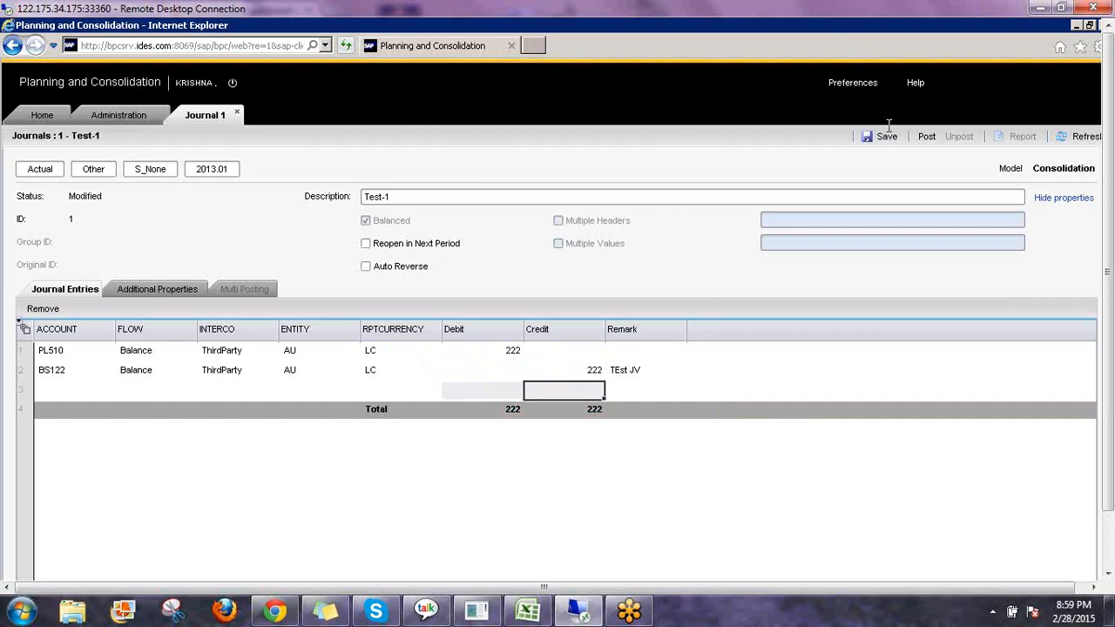
Post the revised journal Test-1, close its tab and return to the Home journals list.
{"action": "left_click", "coordinate": [926, 136]}
{"action": "left_click", "coordinate": [462, 200]}
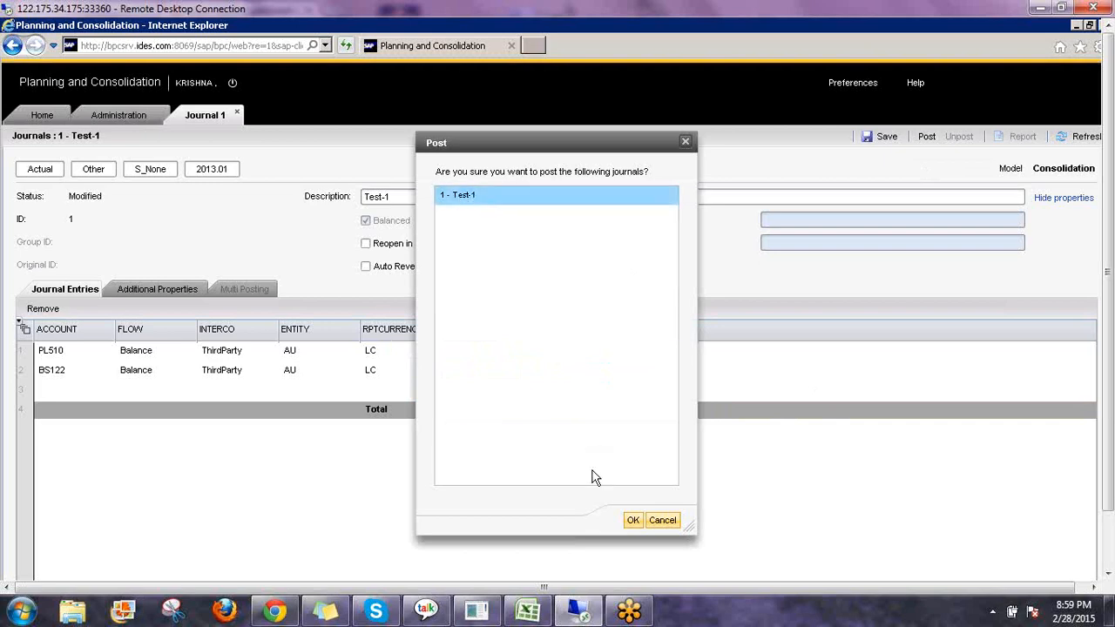
{"action": "left_click", "coordinate": [635, 519]}
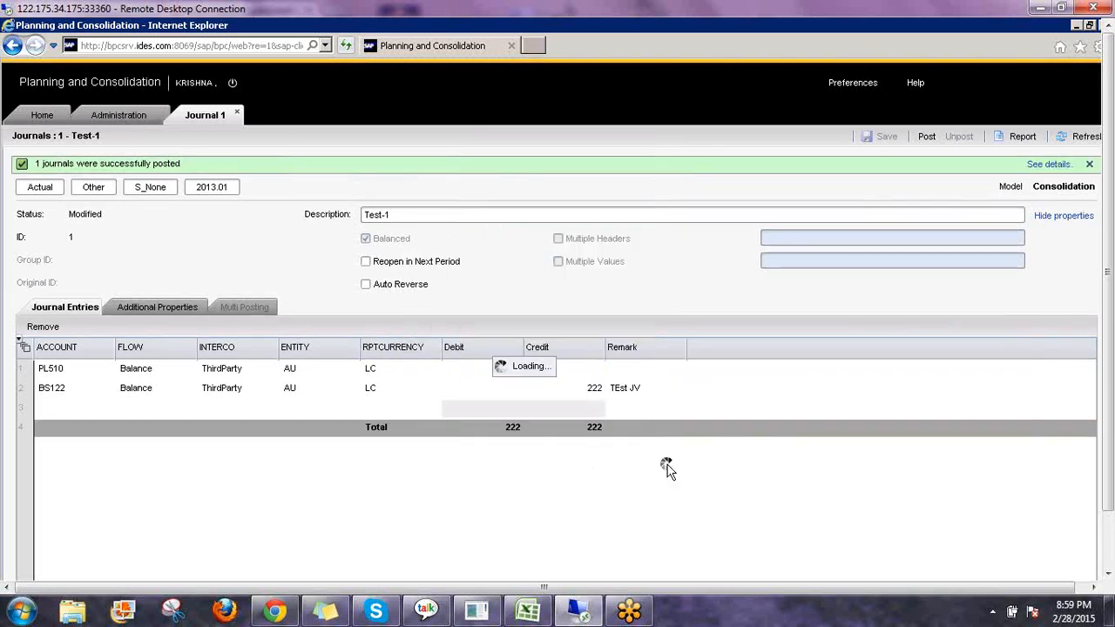
{"action": "left_click", "coordinate": [236, 112]}
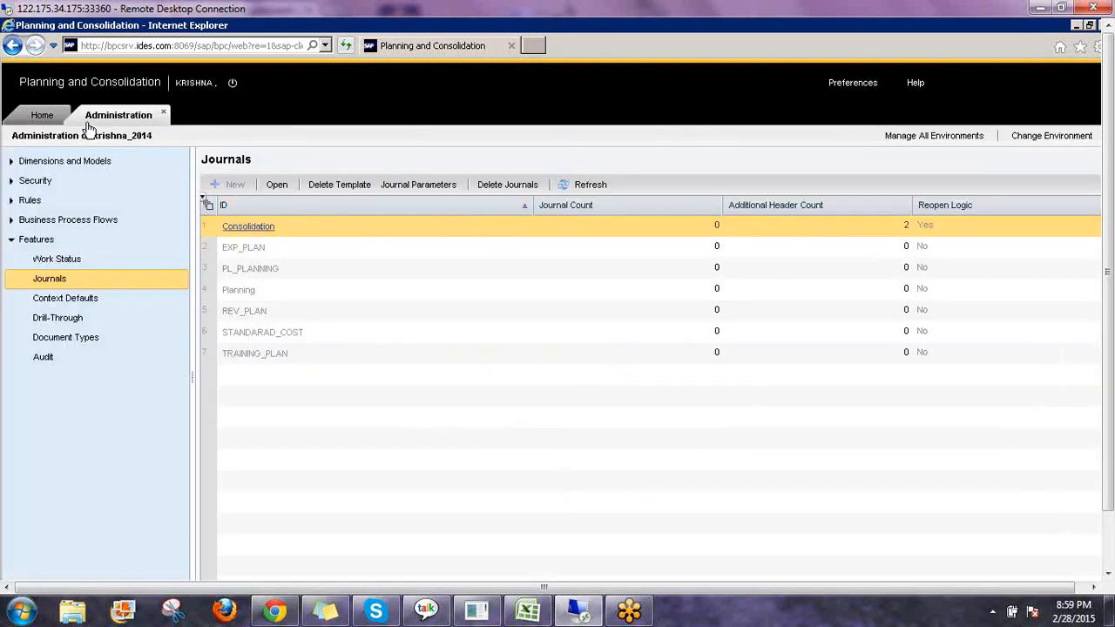
{"action": "left_click", "coordinate": [42, 115]}
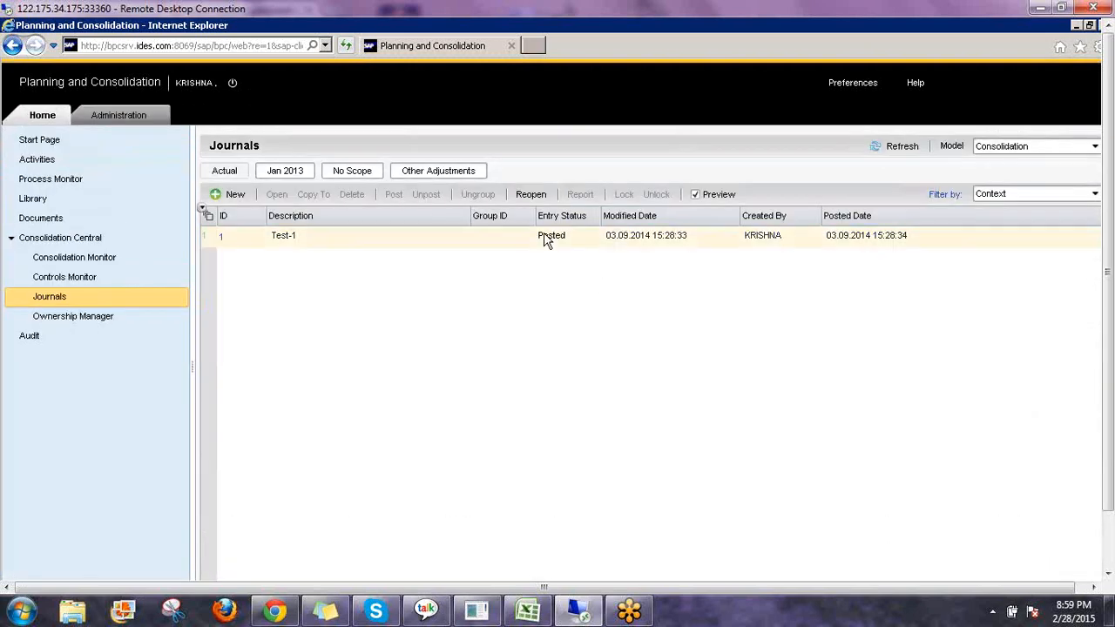
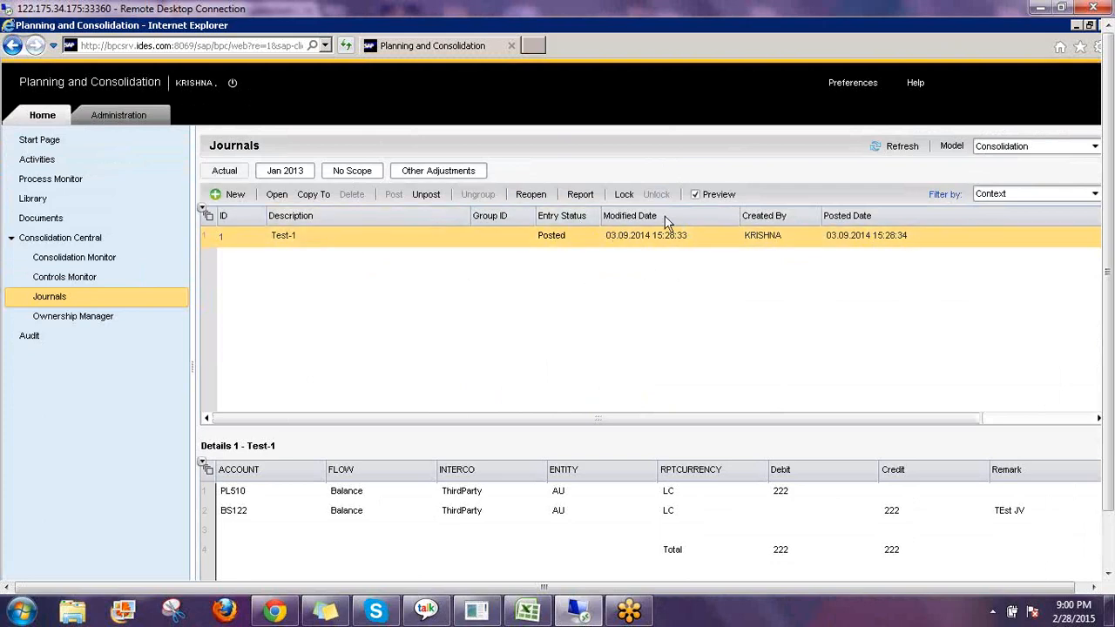
Lock journal Test-1 in the journals list.
{"action": "left_click", "coordinate": [623, 194]}
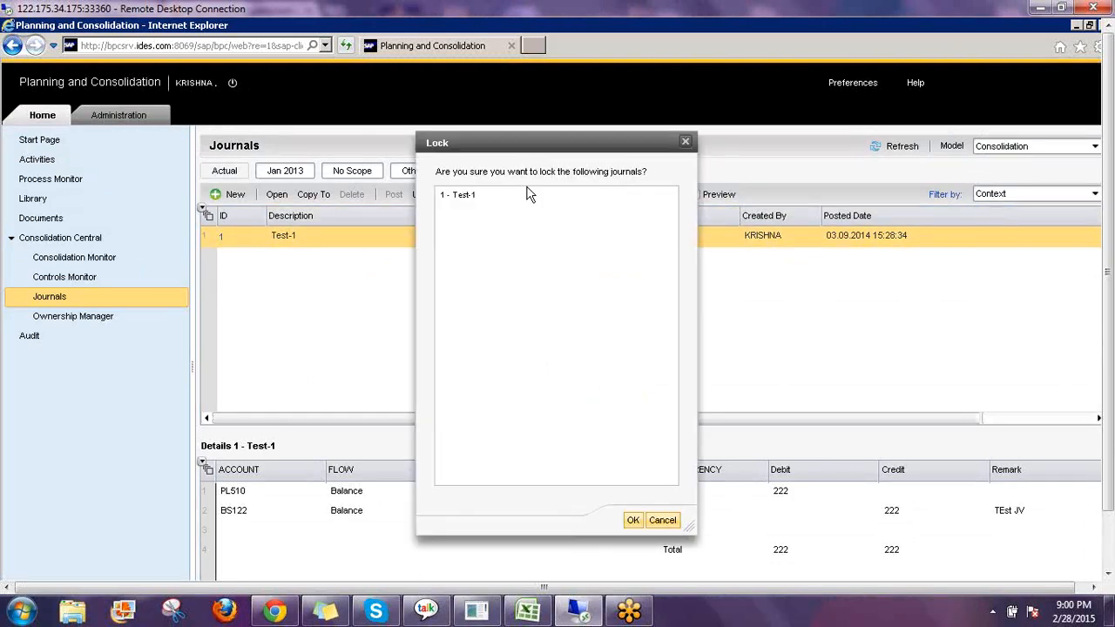
{"action": "left_click", "coordinate": [633, 520]}
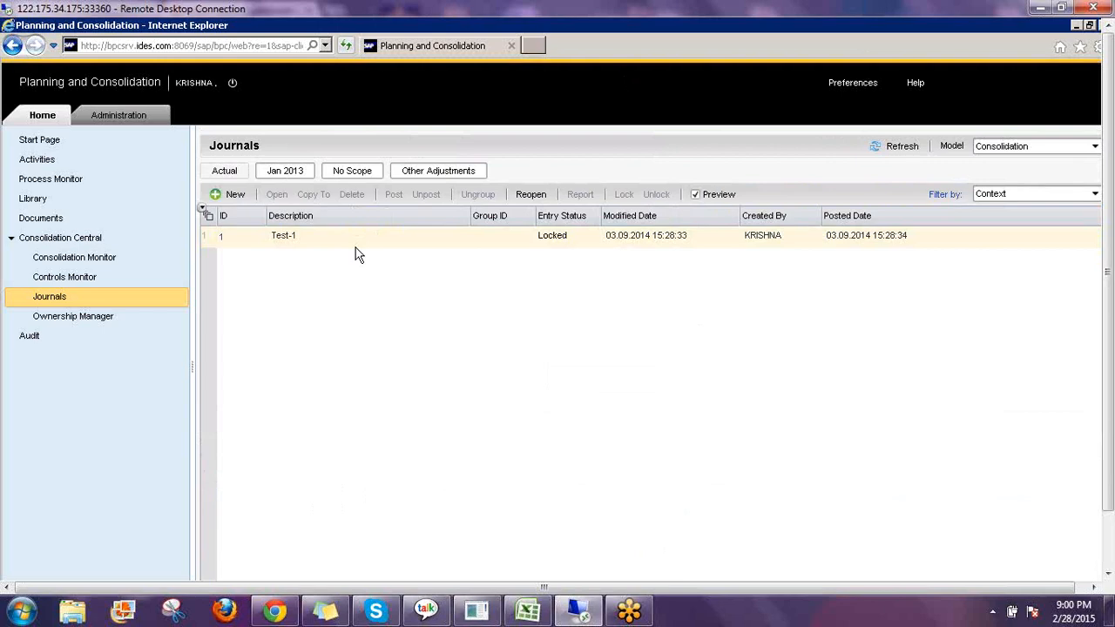
{"action": "left_click", "coordinate": [355, 245]}
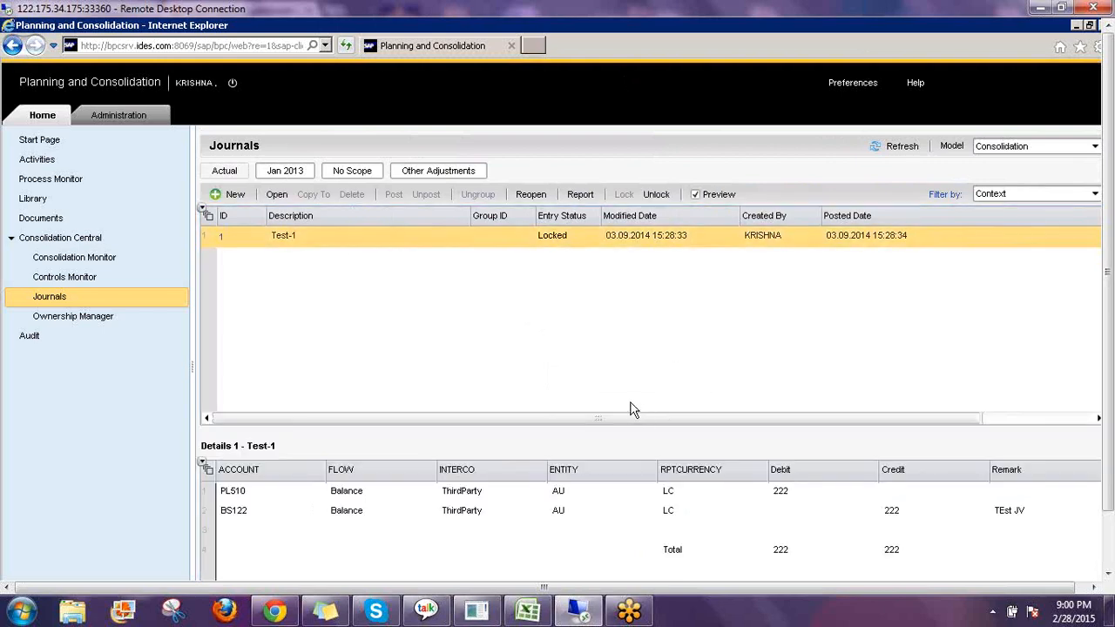
Unlock journal Test-1 and reselect it in the journals list.
{"action": "left_click", "coordinate": [649, 196]}
{"action": "left_click", "coordinate": [497, 202]}
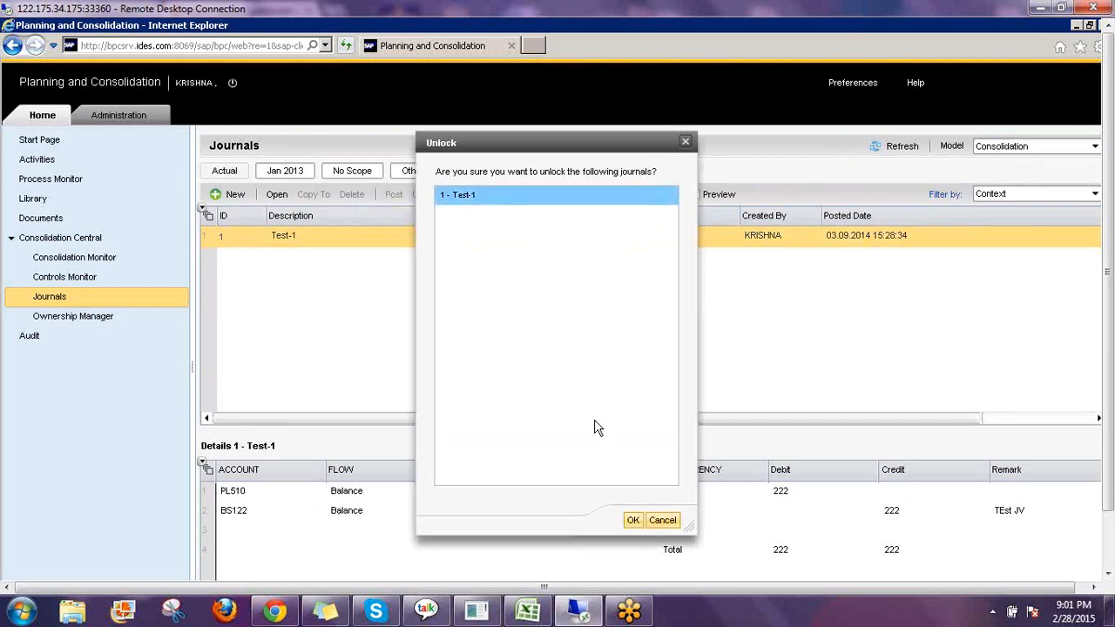
{"action": "left_click", "coordinate": [633, 520]}
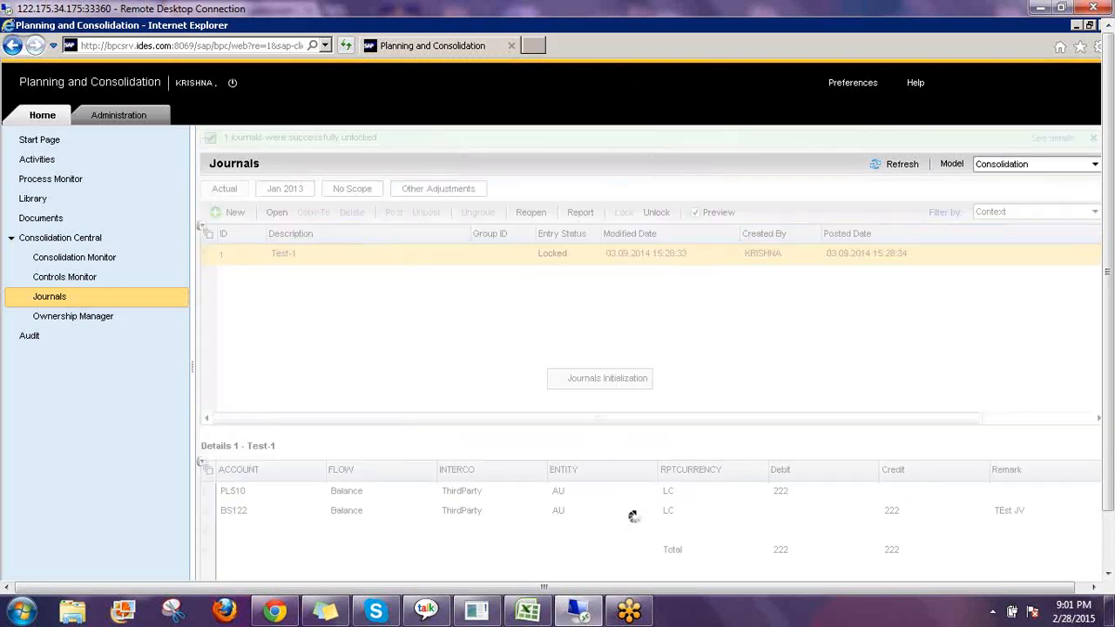
{"action": "left_click", "coordinate": [454, 254]}
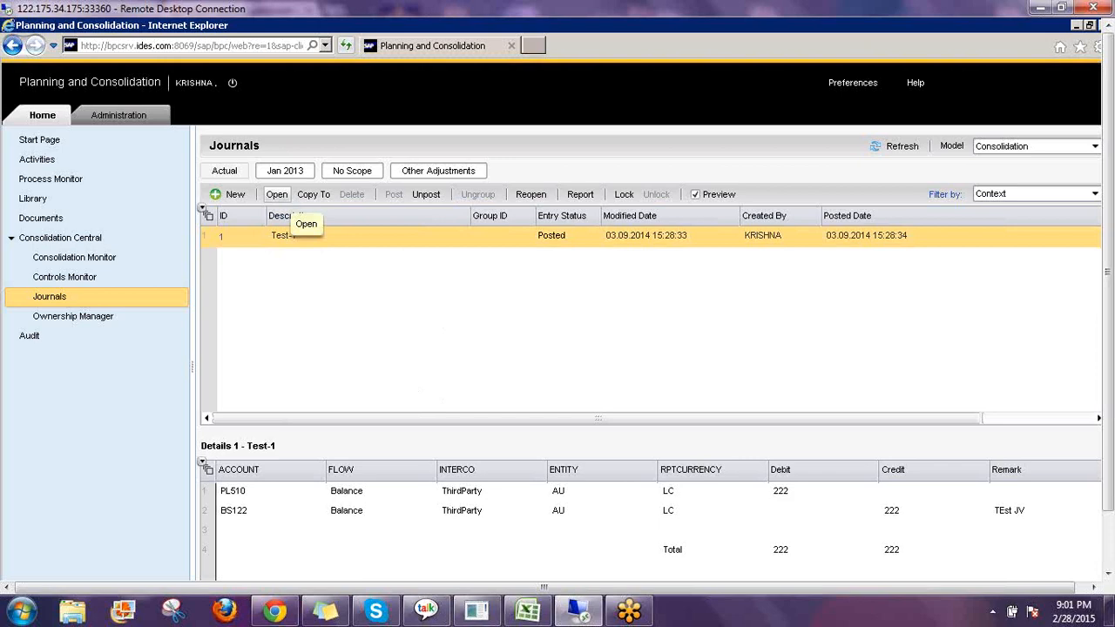
Open journal Test-1 and unpost it.
{"action": "left_click", "coordinate": [279, 197]}
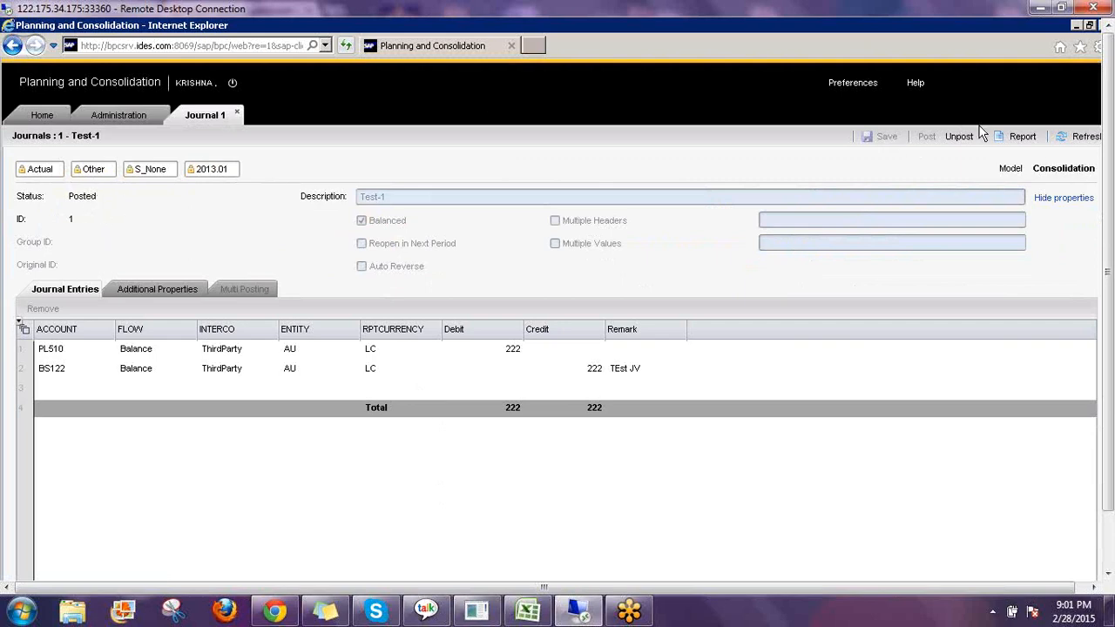
{"action": "left_click", "coordinate": [959, 137]}
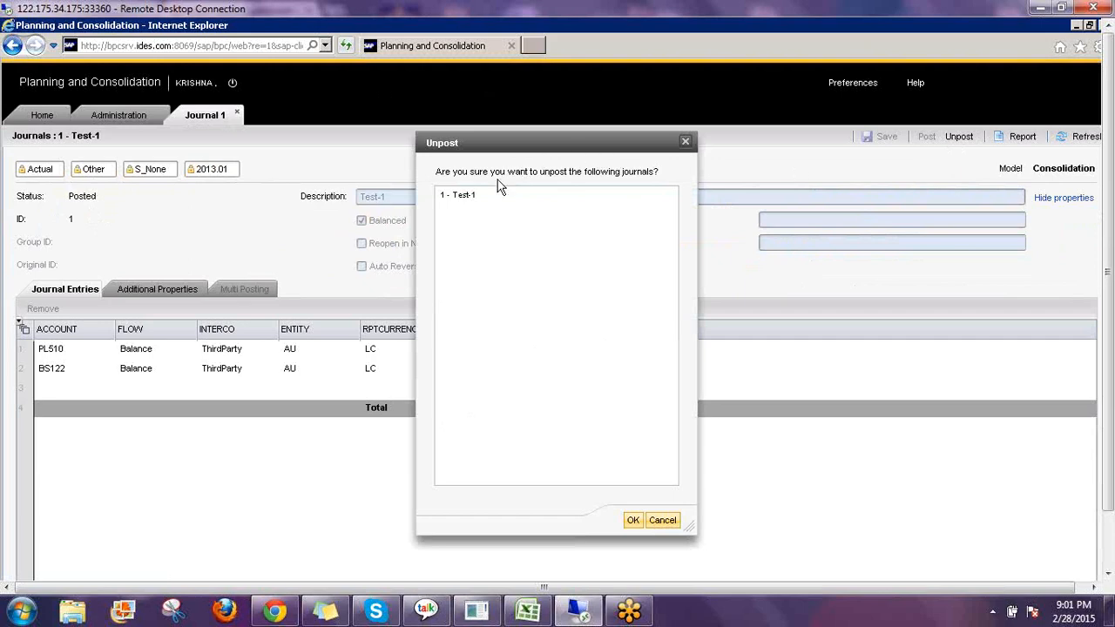
{"action": "left_click", "coordinate": [479, 197]}
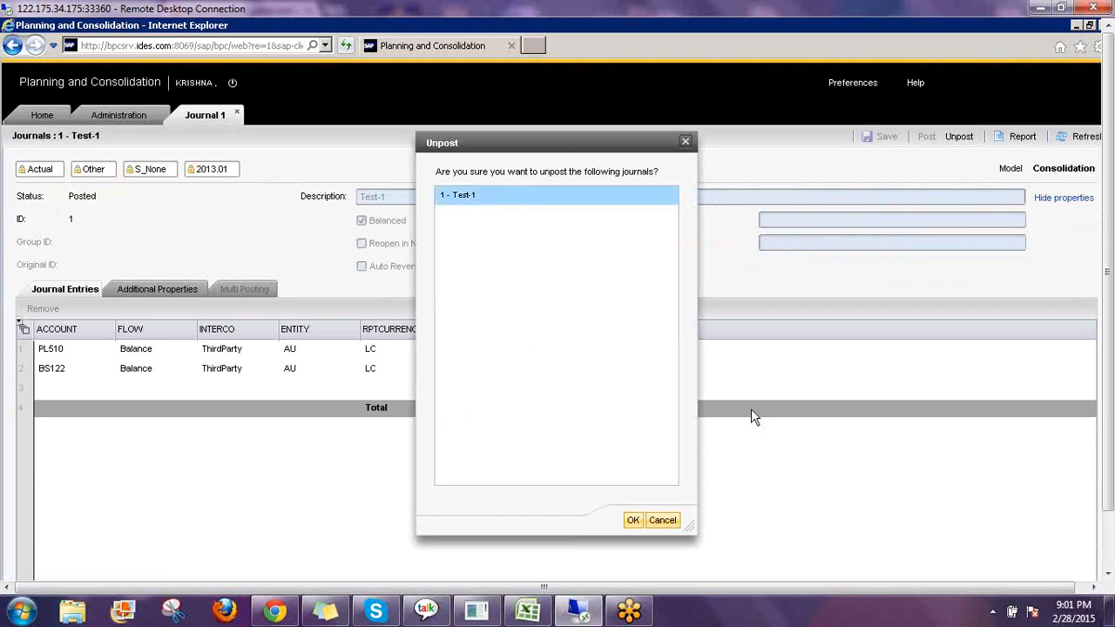
{"action": "left_click", "coordinate": [633, 520]}
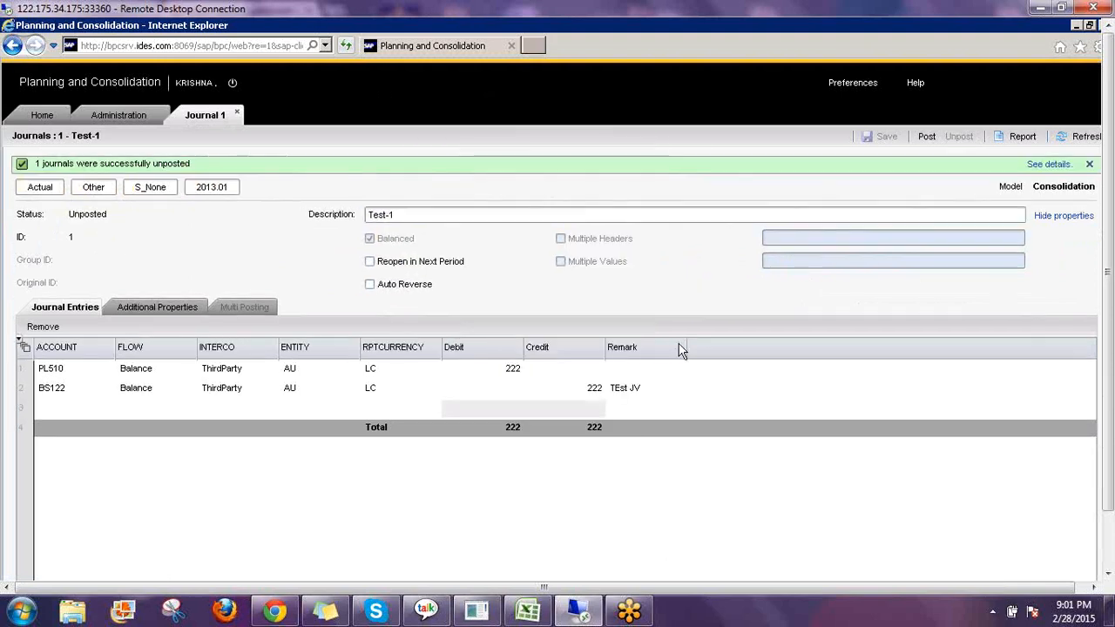
Set the first line's debit and the second line's credit to 250.
{"action": "left_click", "coordinate": [512, 369]}
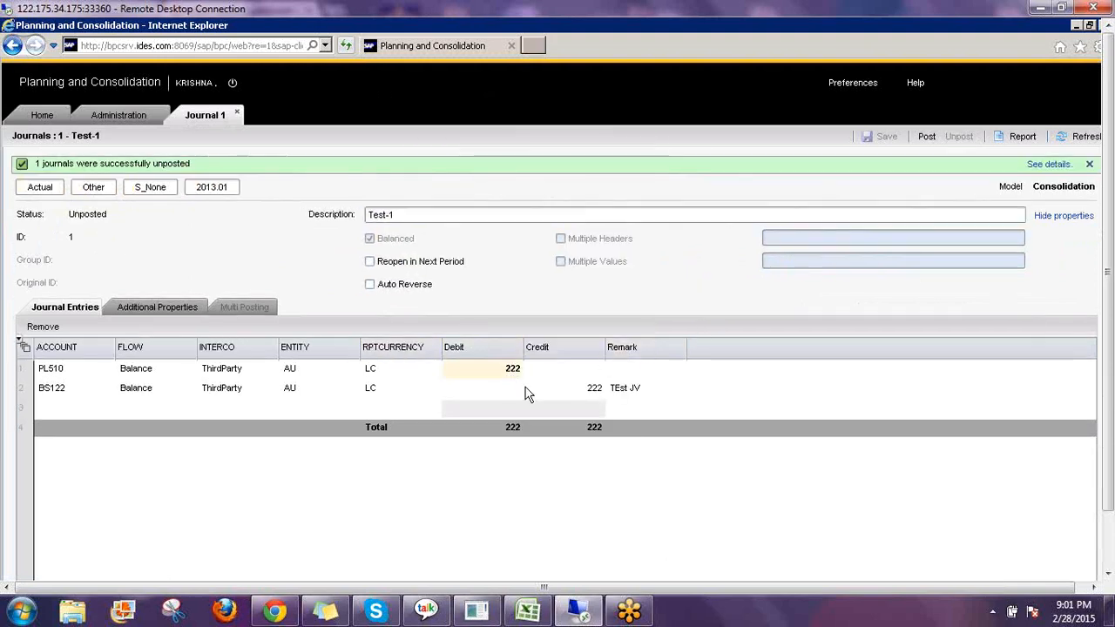
{"action": "type", "text": "250"}
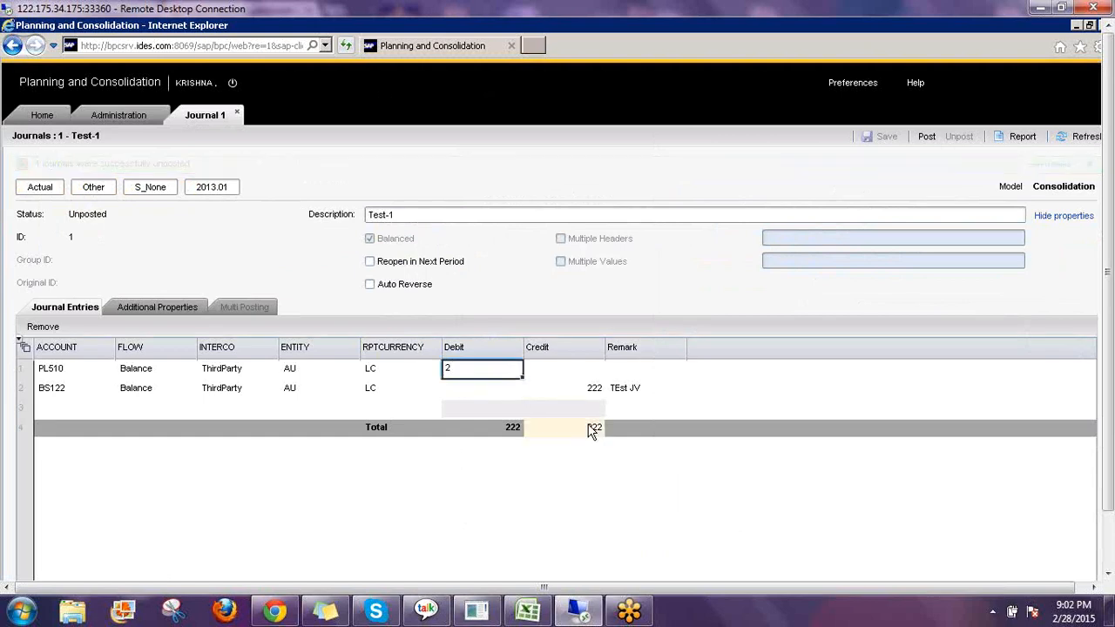
{"action": "key", "text": "Return"}
{"action": "key", "text": "Return"}
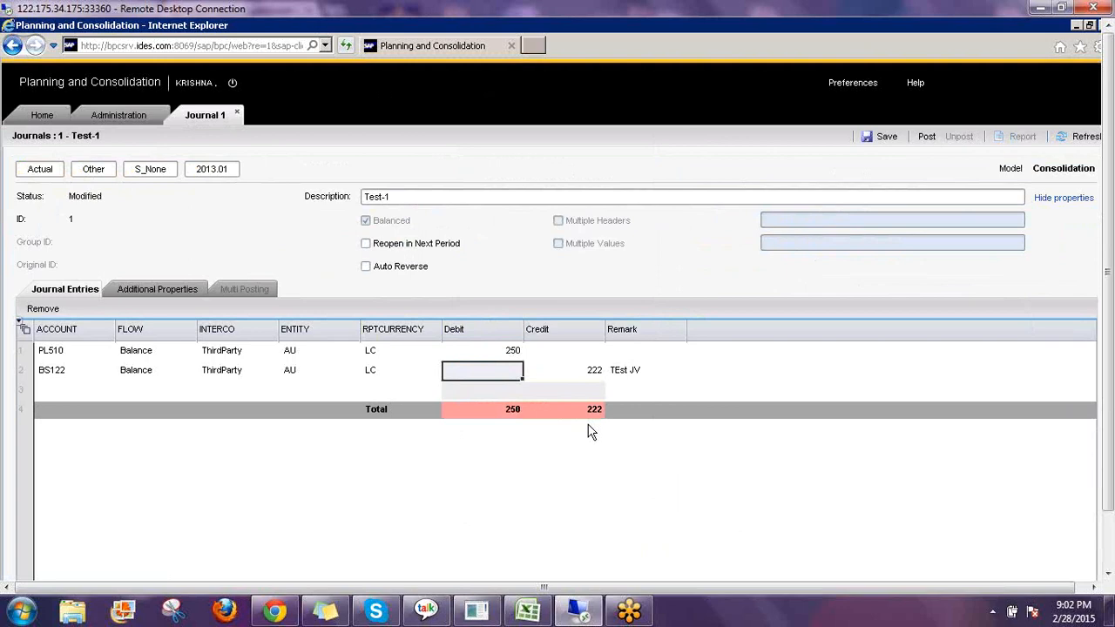
{"action": "key", "text": "Tab"}
{"action": "type", "text": "2"}
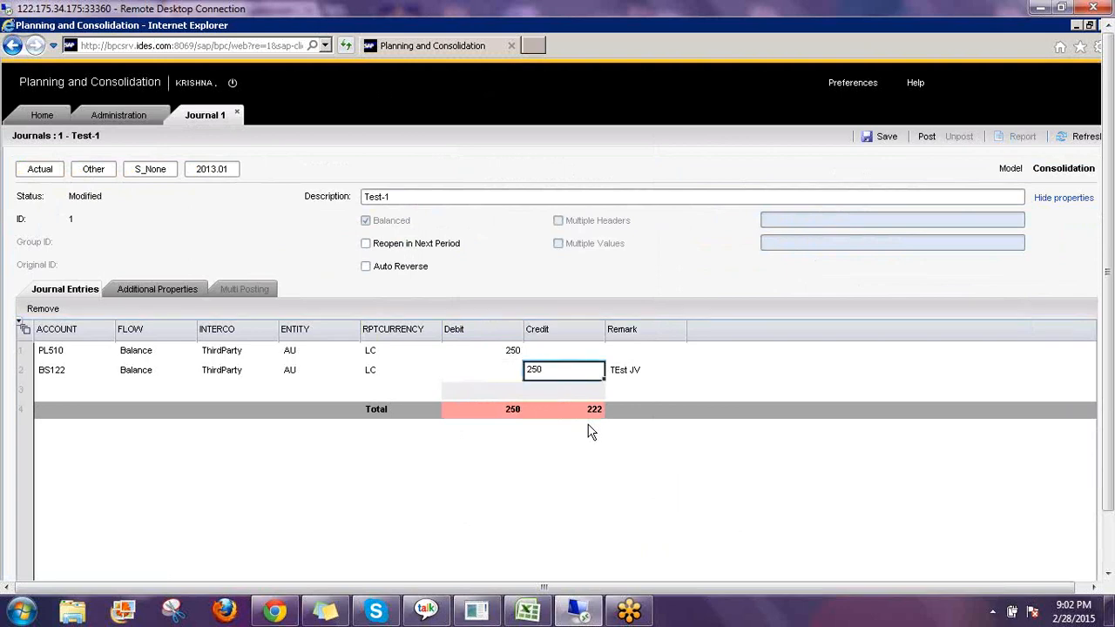
{"action": "type", "text": "50"}
{"action": "key", "text": "Return"}
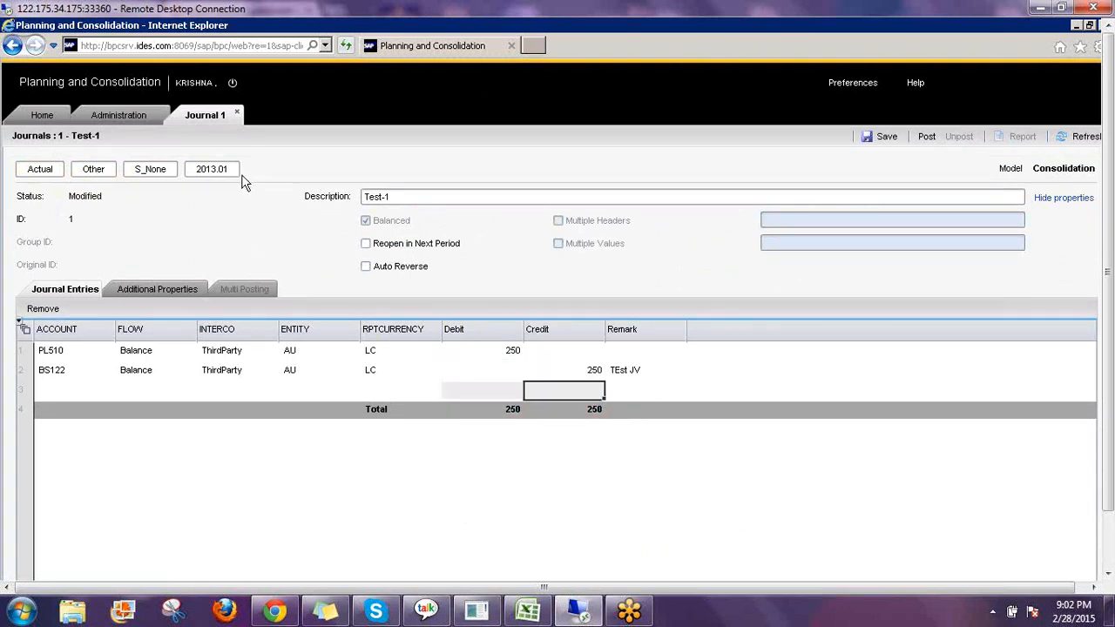
Post the revised journal Test-1 and return to the Home journals list.
{"action": "left_click", "coordinate": [927, 137]}
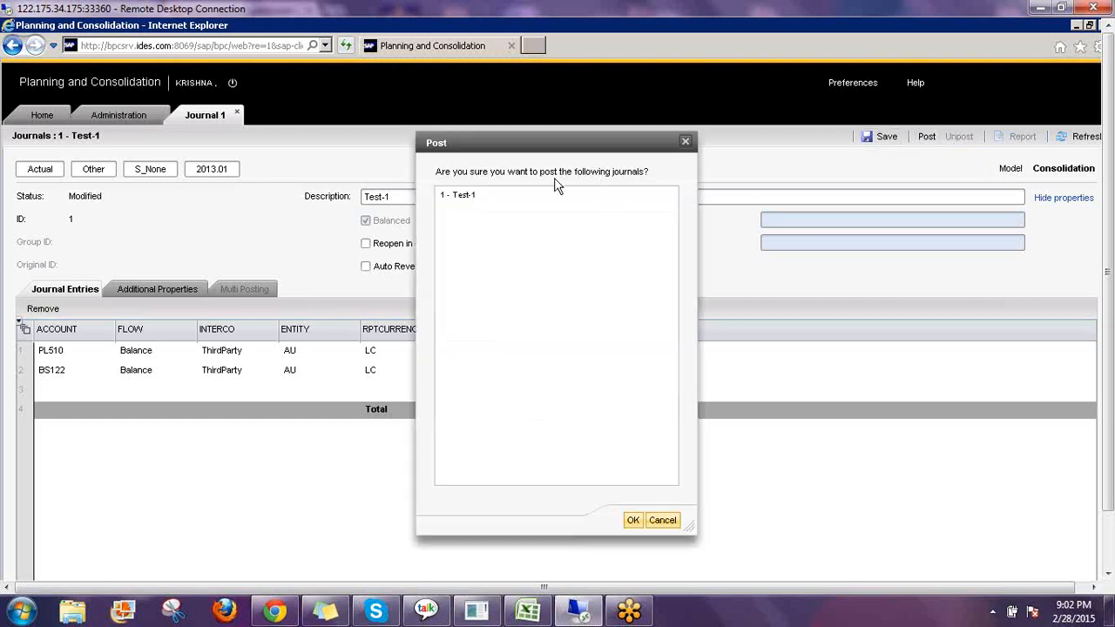
{"action": "left_click", "coordinate": [500, 193]}
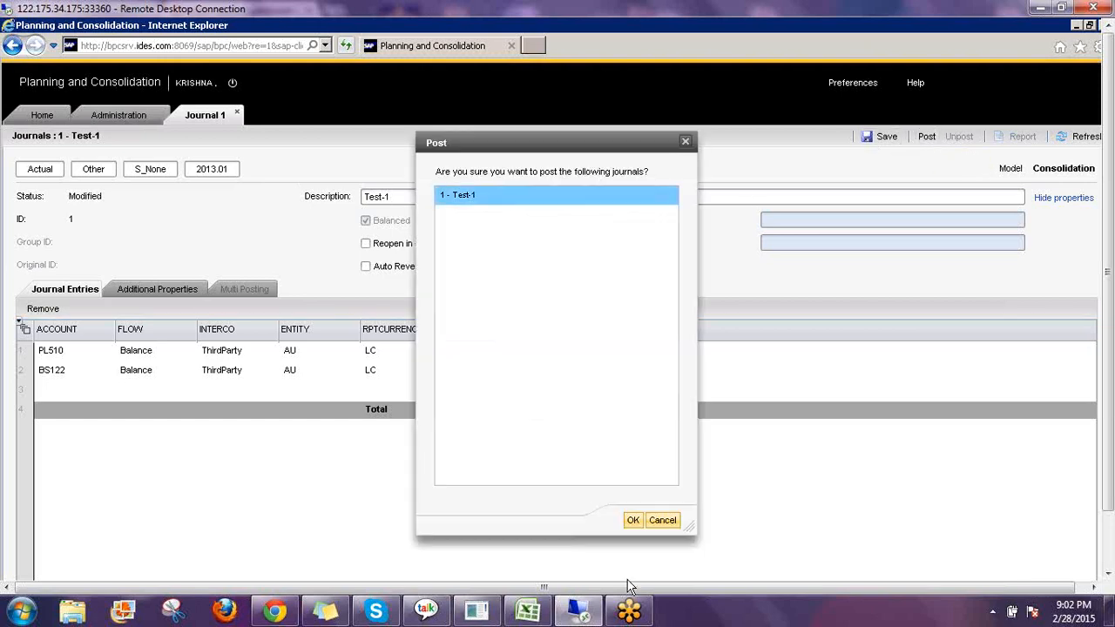
{"action": "left_click", "coordinate": [634, 519]}
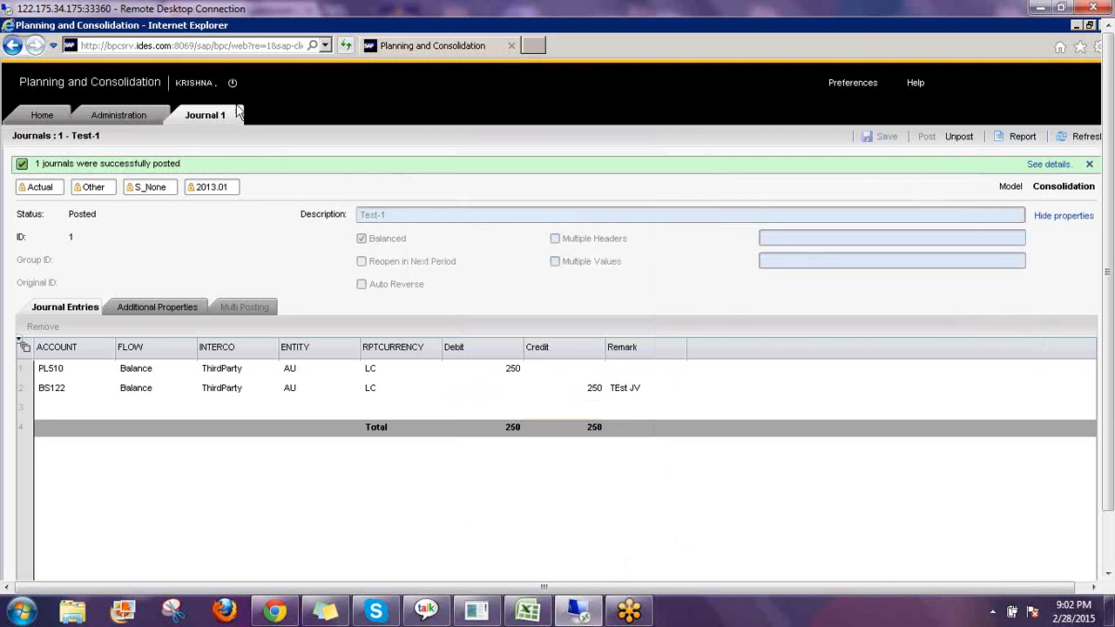
{"action": "left_click", "coordinate": [56, 120]}
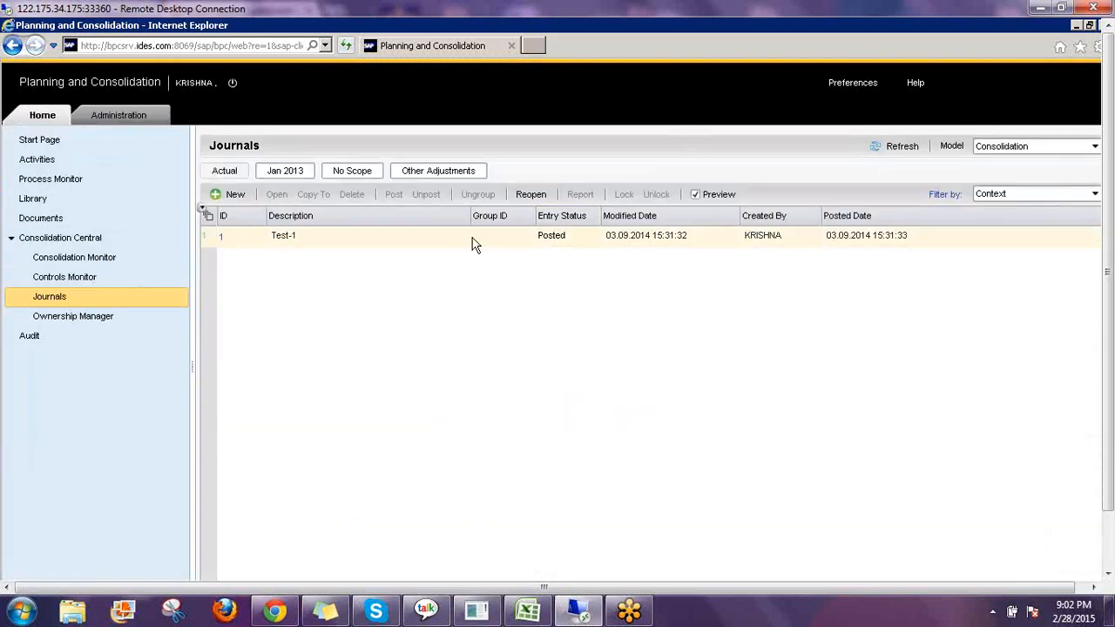
Select journal Test-1 and lock it again.
{"action": "left_click", "coordinate": [475, 240]}
{"action": "left_click", "coordinate": [624, 194]}
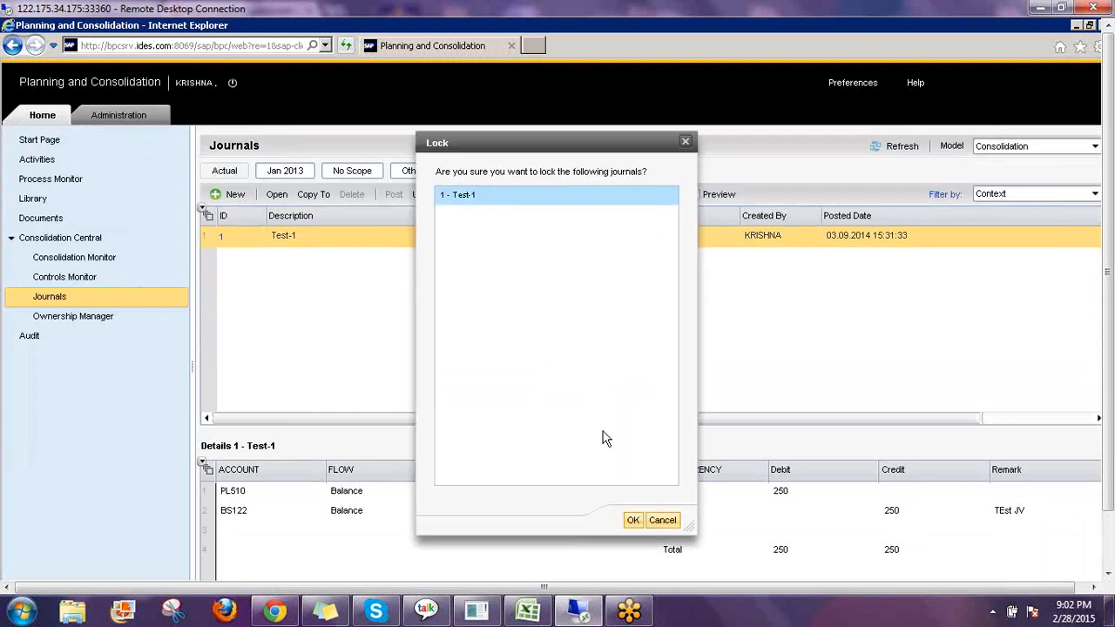
{"action": "left_click", "coordinate": [633, 519]}
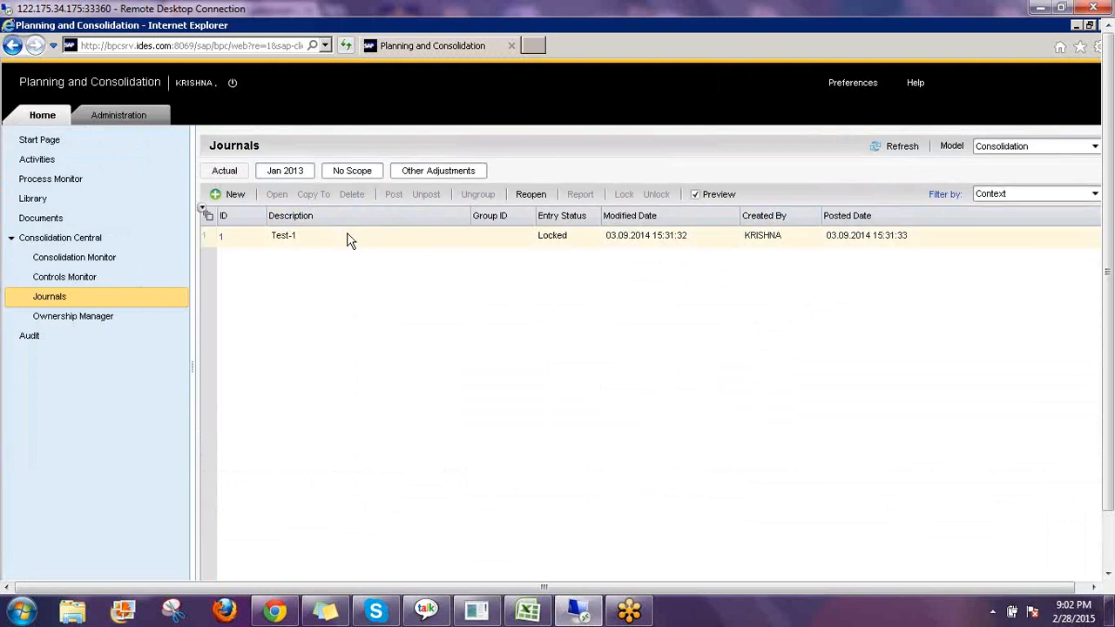
{"action": "left_click", "coordinate": [356, 245]}
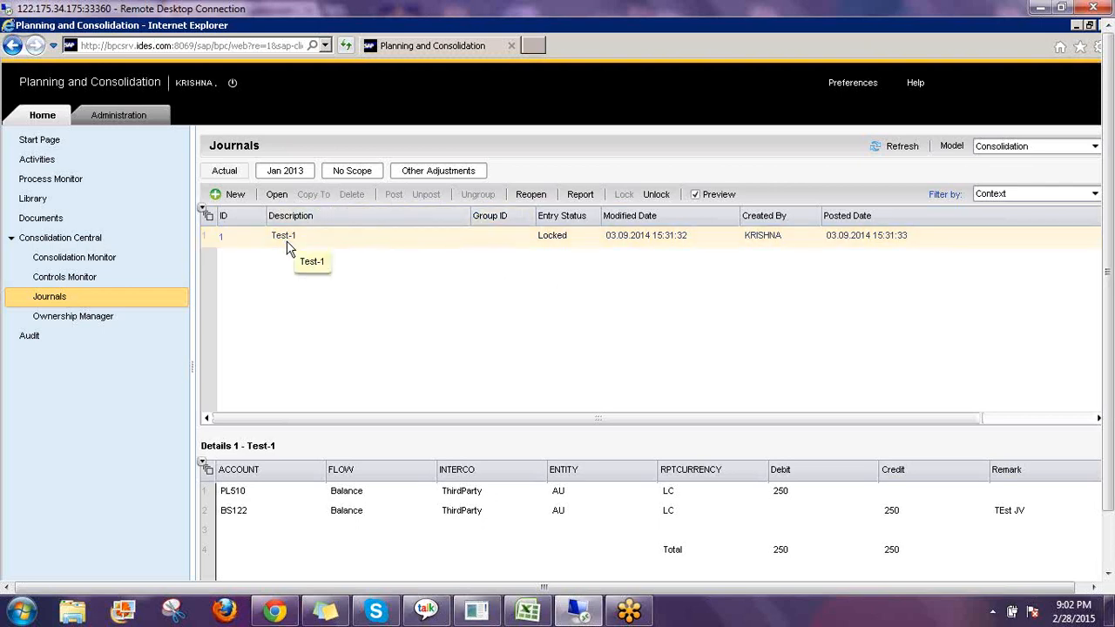
Unlock journal Test-1 once more and reselect it.
{"action": "left_click", "coordinate": [659, 196]}
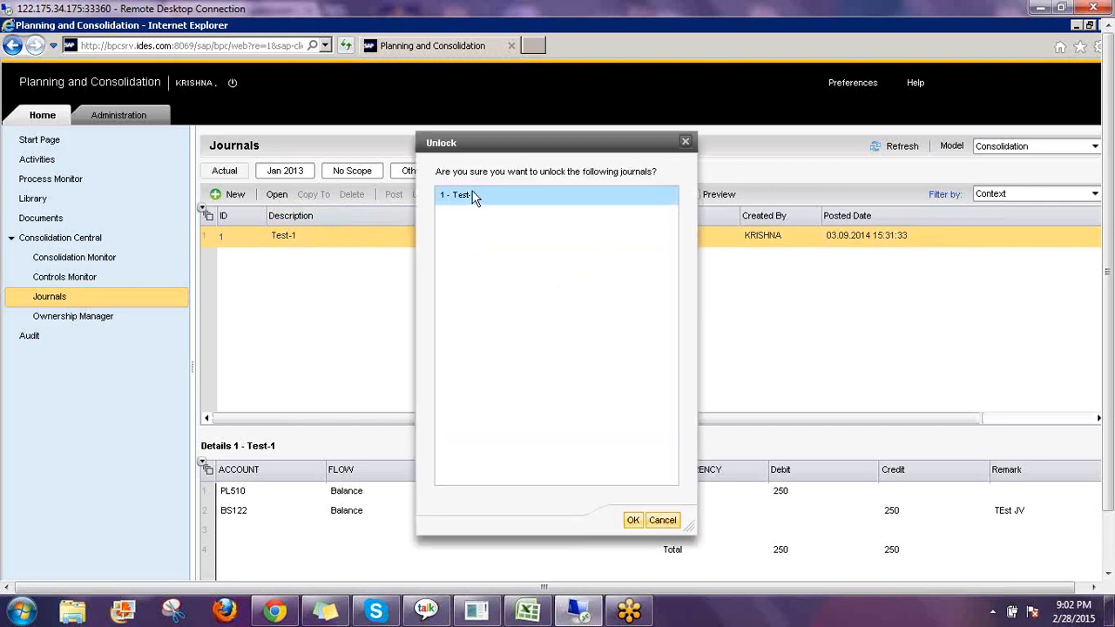
{"action": "left_click", "coordinate": [633, 519]}
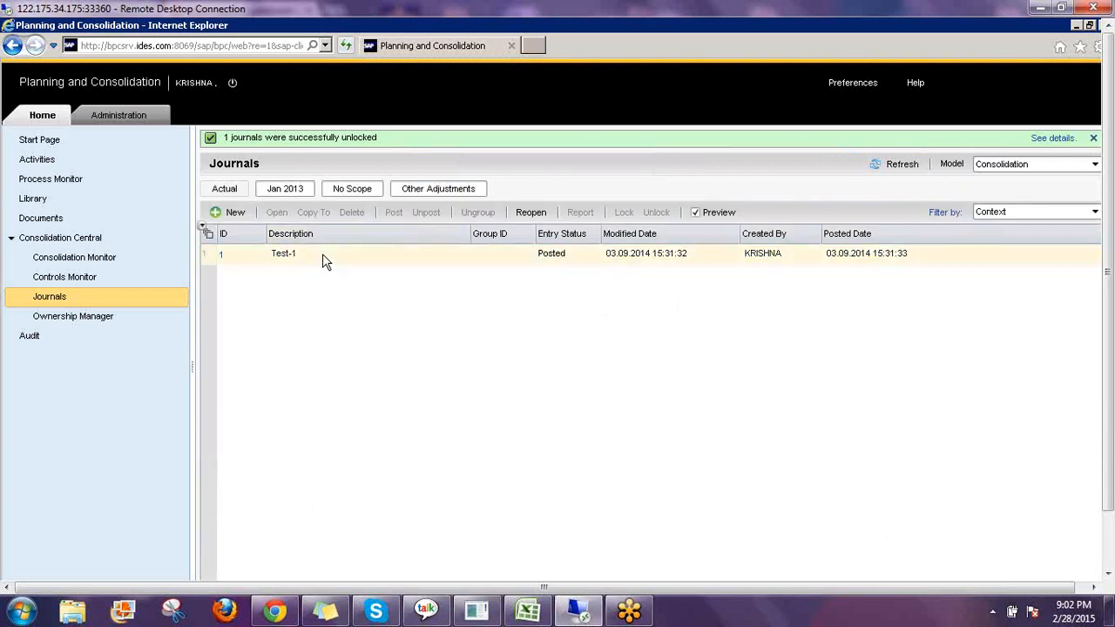
{"action": "left_click", "coordinate": [328, 258]}
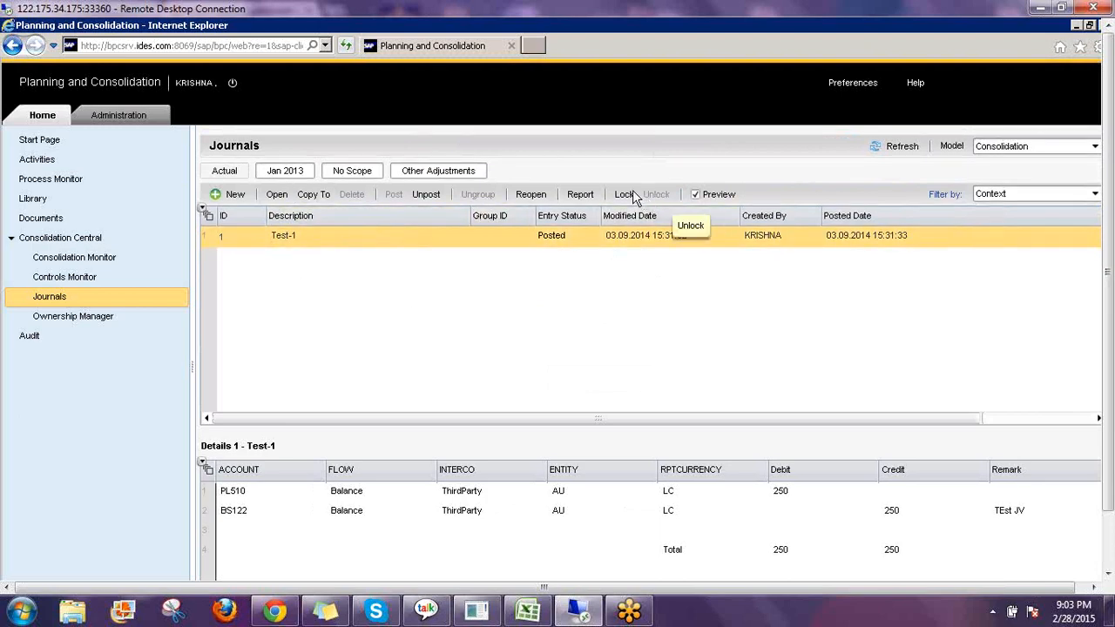
Open the Copy To dialog for journal Test-1.
{"action": "left_click", "coordinate": [316, 195]}
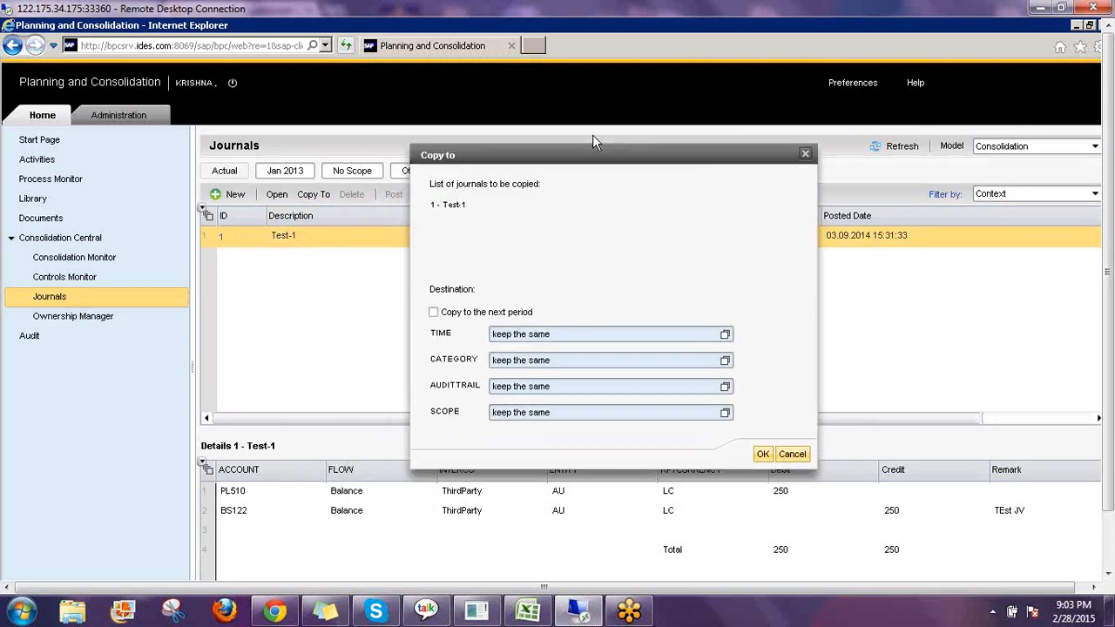
{"action": "left_click_drag", "start_coordinate": [599, 131], "coordinate": [678, 102]}
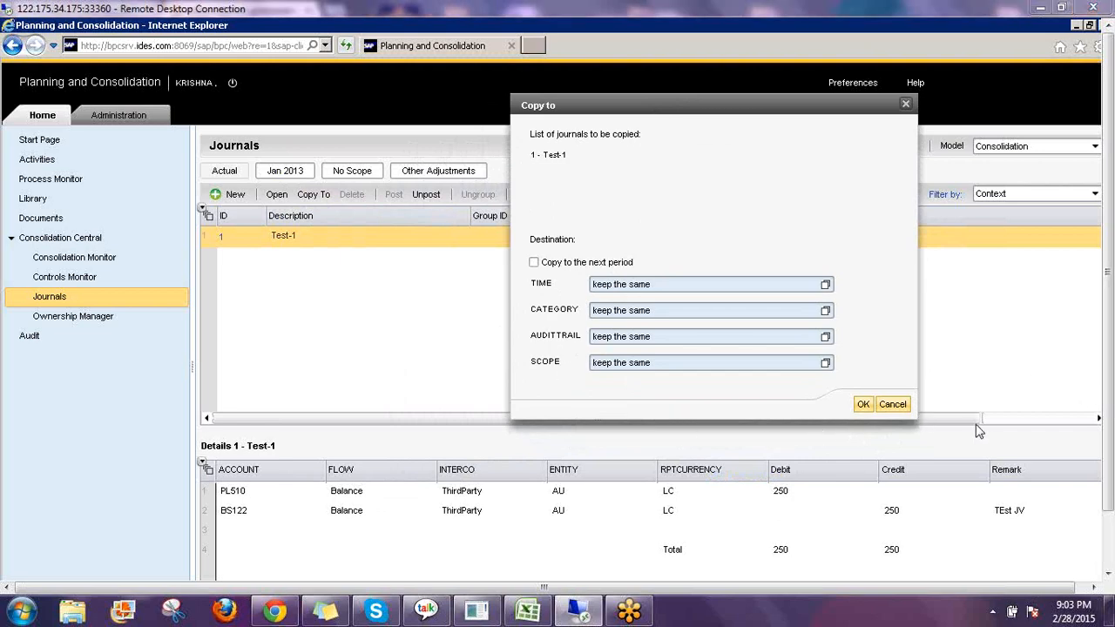
{"action": "left_click_drag", "start_coordinate": [852, 277], "coordinate": [860, 374]}
{"action": "mouse_move", "coordinate": [874, 297]}
{"action": "left_mouse_down"}
{"action": "mouse_move", "coordinate": [875, 324]}
{"action": "mouse_move", "coordinate": [897, 349]}
{"action": "left_mouse_up"}
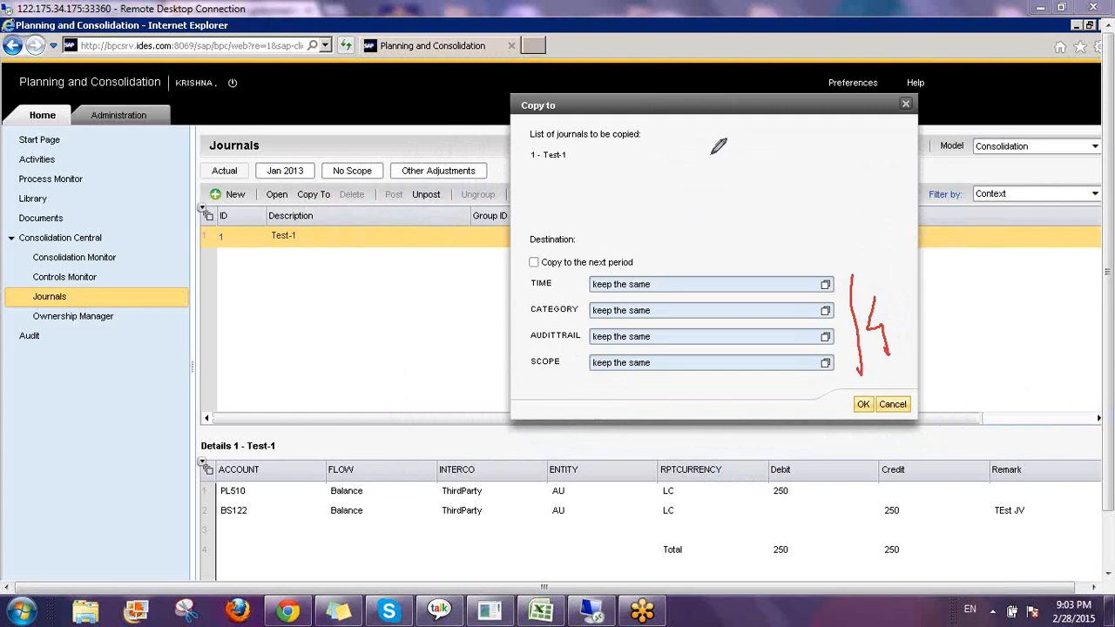
{"action": "mouse_move", "coordinate": [709, 148]}
{"action": "left_mouse_down"}
{"action": "mouse_move", "coordinate": [712, 170]}
{"action": "mouse_move", "coordinate": [736, 175]}
{"action": "mouse_move", "coordinate": [710, 198]}
{"action": "mouse_move", "coordinate": [710, 122]}
{"action": "mouse_move", "coordinate": [720, 209]}
{"action": "mouse_move", "coordinate": [732, 205]}
{"action": "left_mouse_up"}
{"action": "mouse_move", "coordinate": [736, 152]}
{"action": "left_mouse_down"}
{"action": "mouse_move", "coordinate": [799, 114]}
{"action": "mouse_move", "coordinate": [838, 127]}
{"action": "mouse_move", "coordinate": [810, 170]}
{"action": "left_mouse_up"}
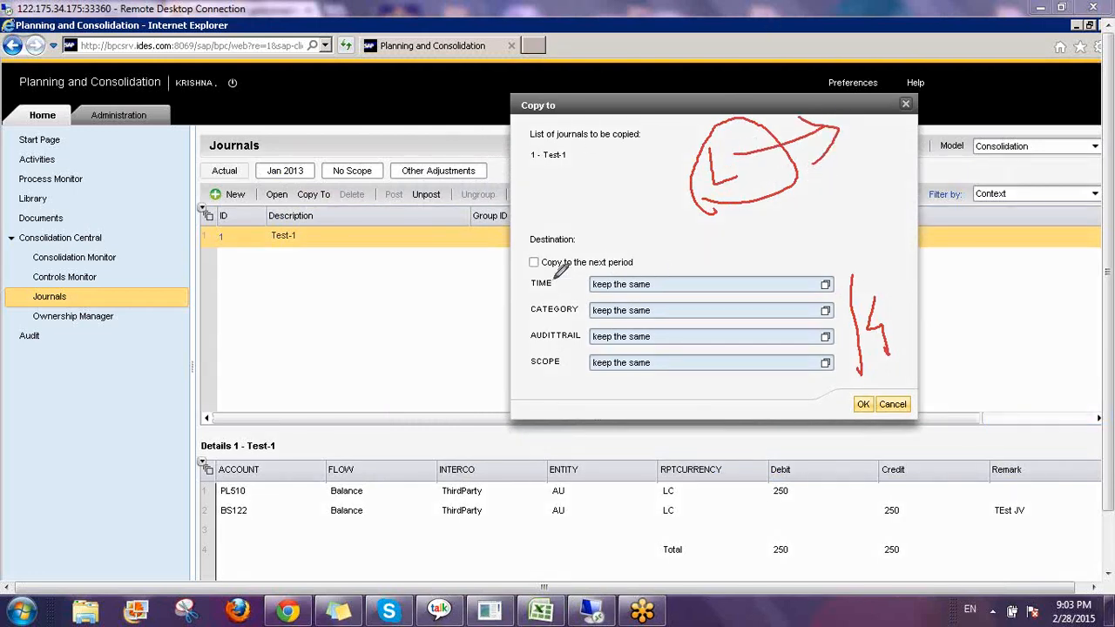
{"action": "left_click_drag", "start_coordinate": [522, 279], "coordinate": [519, 376]}
{"action": "mouse_move", "coordinate": [872, 211]}
{"action": "left_mouse_down"}
{"action": "mouse_move", "coordinate": [872, 261]}
{"action": "mouse_move", "coordinate": [886, 223]}
{"action": "mouse_move", "coordinate": [886, 266]}
{"action": "mouse_move", "coordinate": [912, 230]}
{"action": "left_mouse_up"}
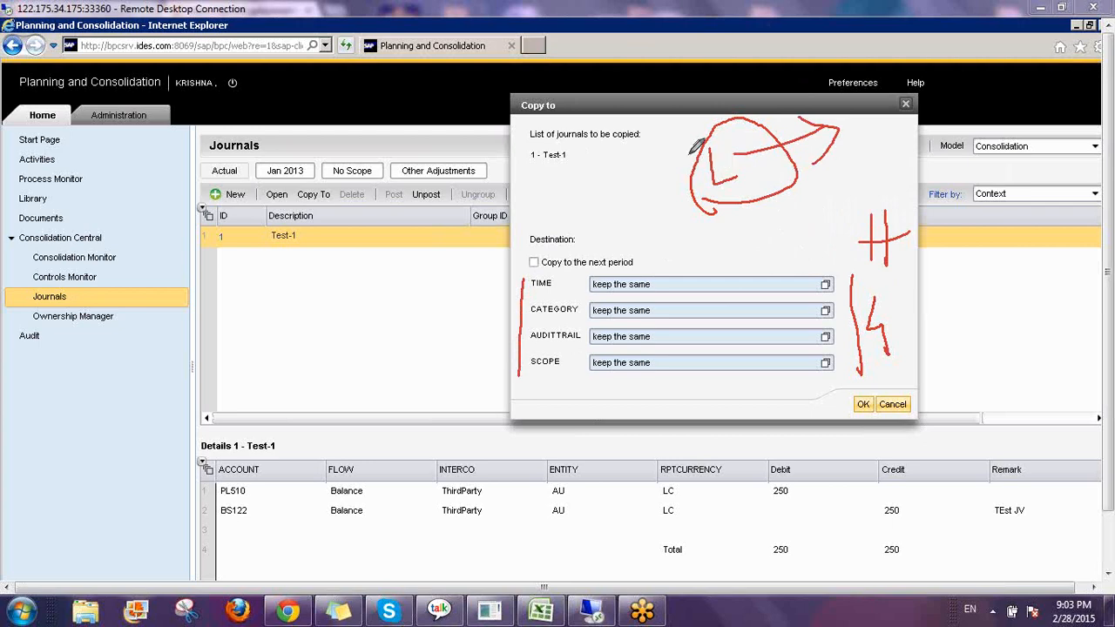
{"action": "mouse_move", "coordinate": [689, 148]}
{"action": "left_mouse_down"}
{"action": "mouse_move", "coordinate": [759, 213]}
{"action": "mouse_move", "coordinate": [689, 209]}
{"action": "left_mouse_up"}
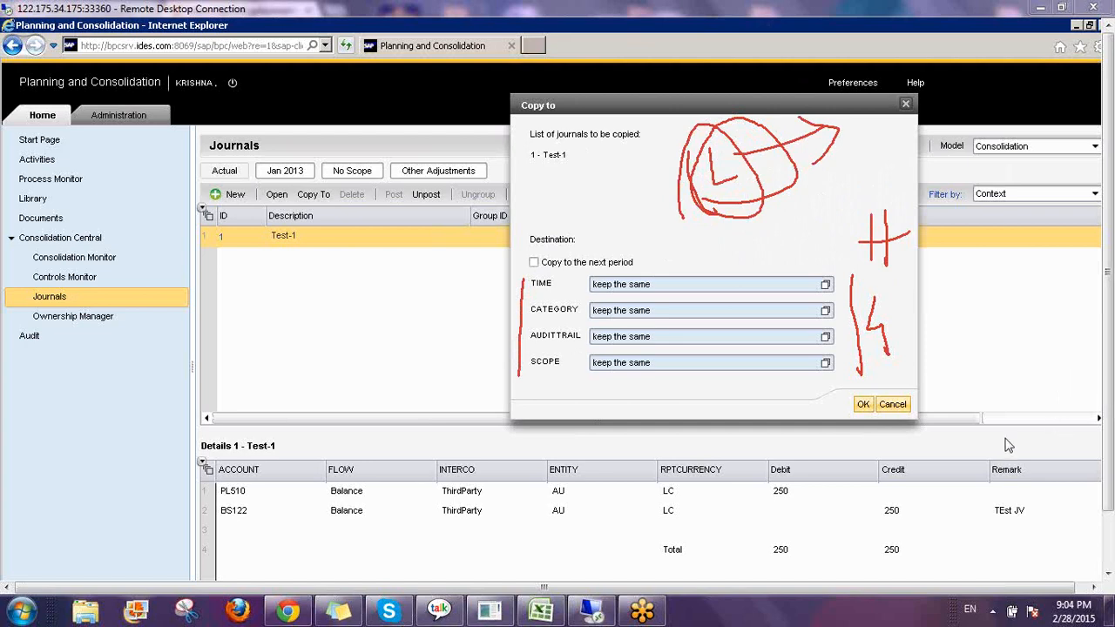
{"action": "left_click", "coordinate": [996, 492]}
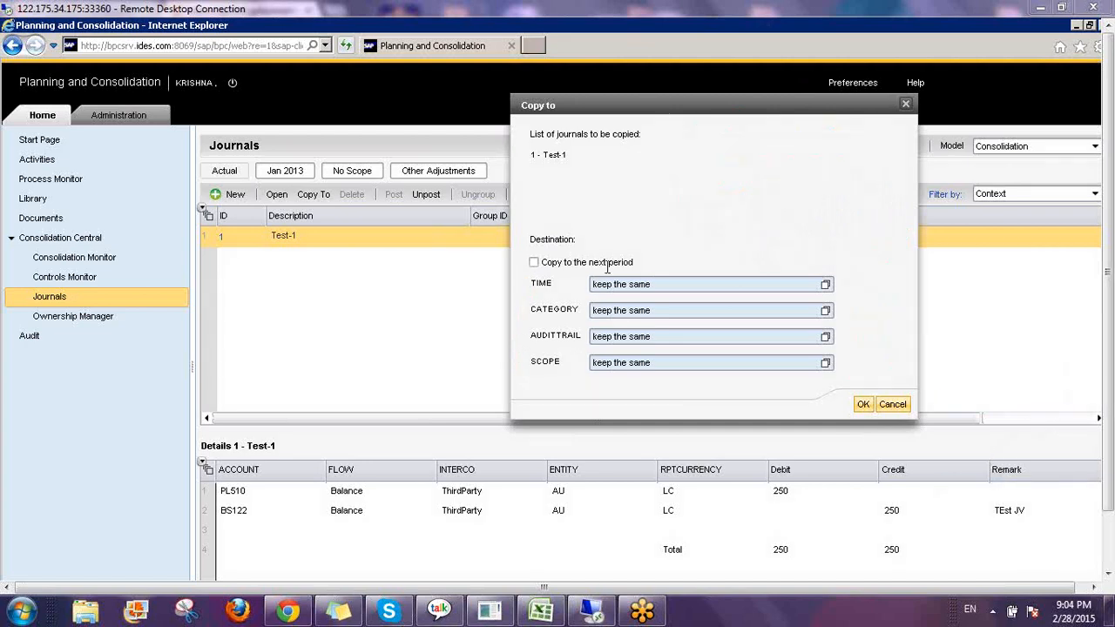
Copy journal Test-1 to the next period with the category set to Plan.
{"action": "left_click", "coordinate": [534, 263]}
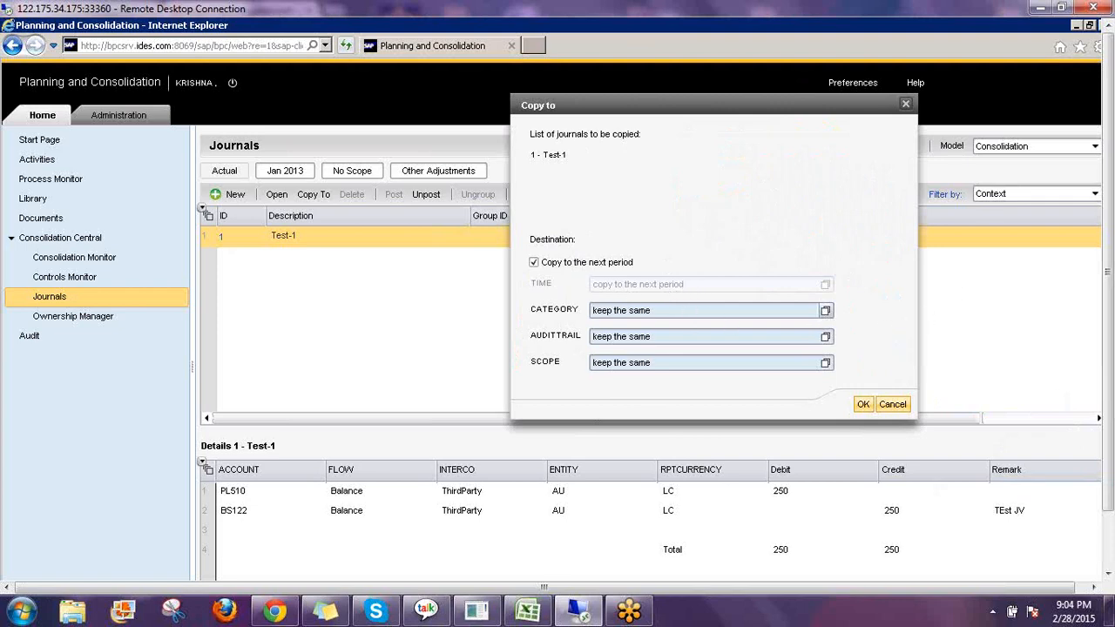
{"action": "left_click", "coordinate": [826, 311]}
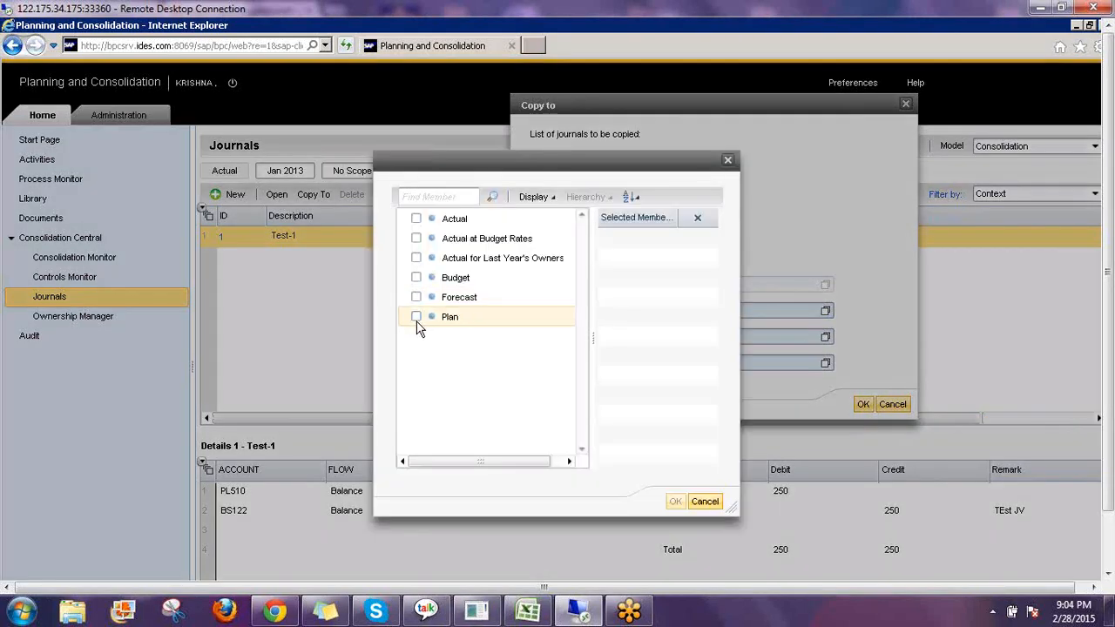
{"action": "left_click", "coordinate": [417, 325]}
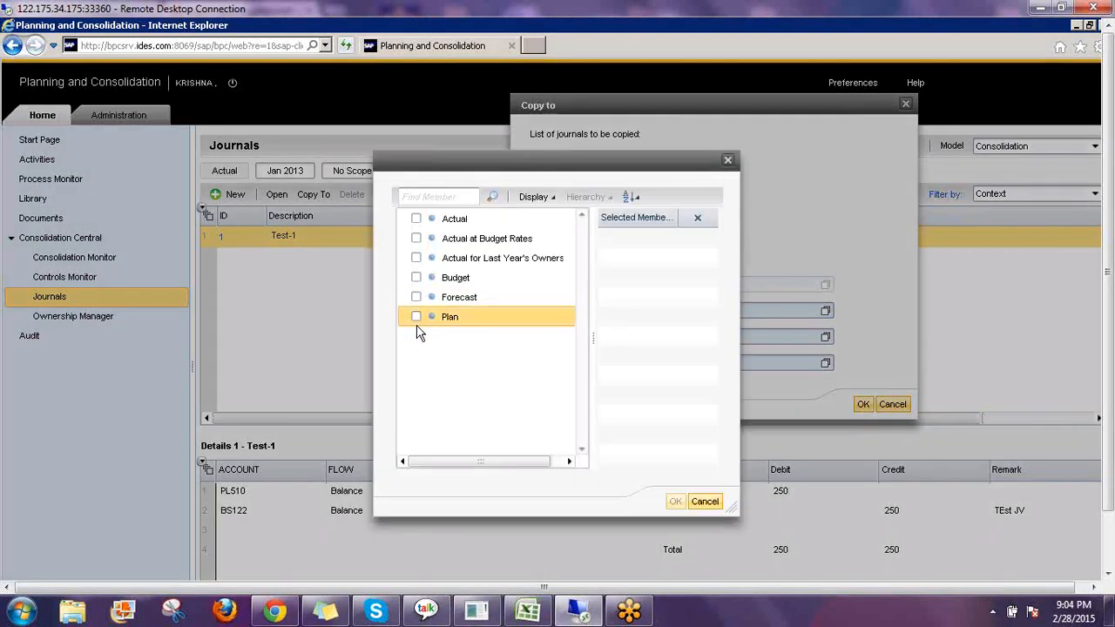
{"action": "left_click", "coordinate": [416, 317]}
{"action": "left_click", "coordinate": [675, 501]}
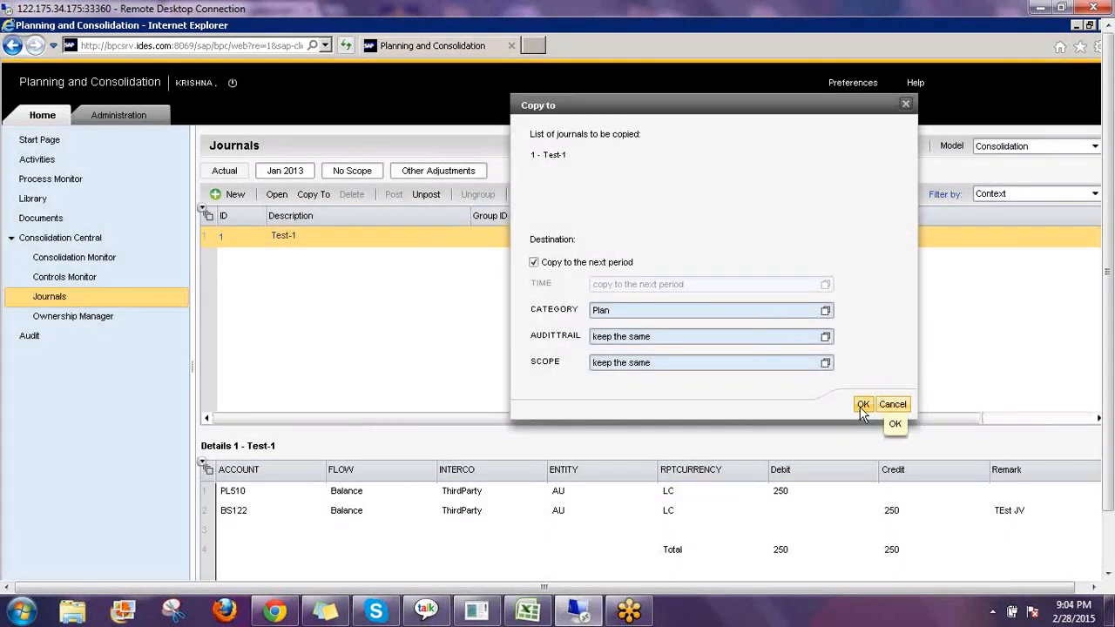
{"action": "left_click", "coordinate": [861, 404]}
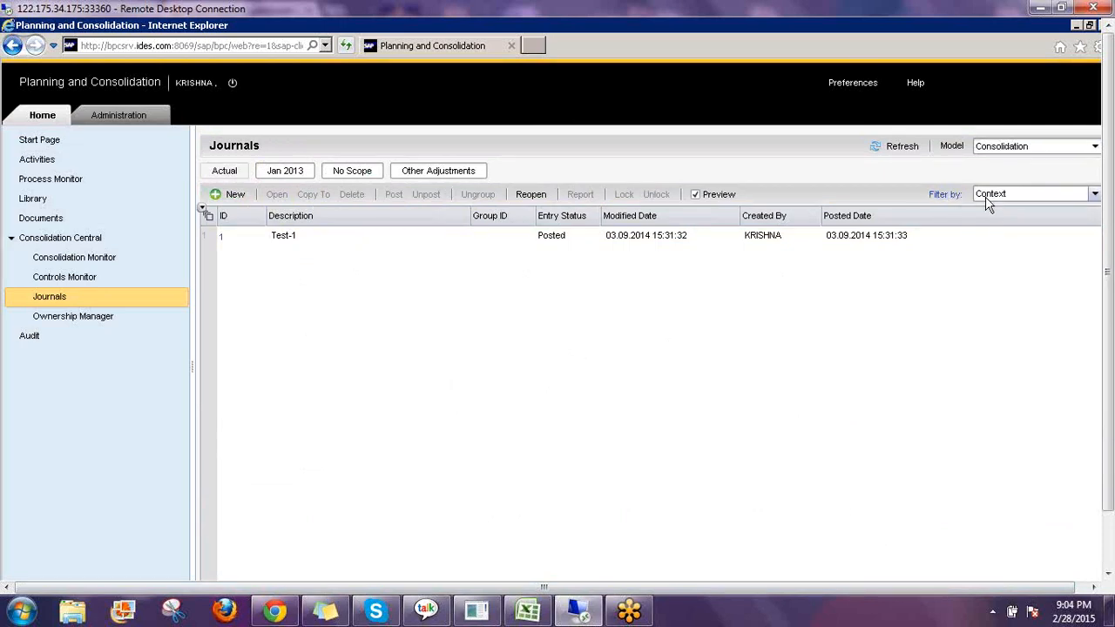
{"action": "left_click", "coordinate": [1109, 385]}
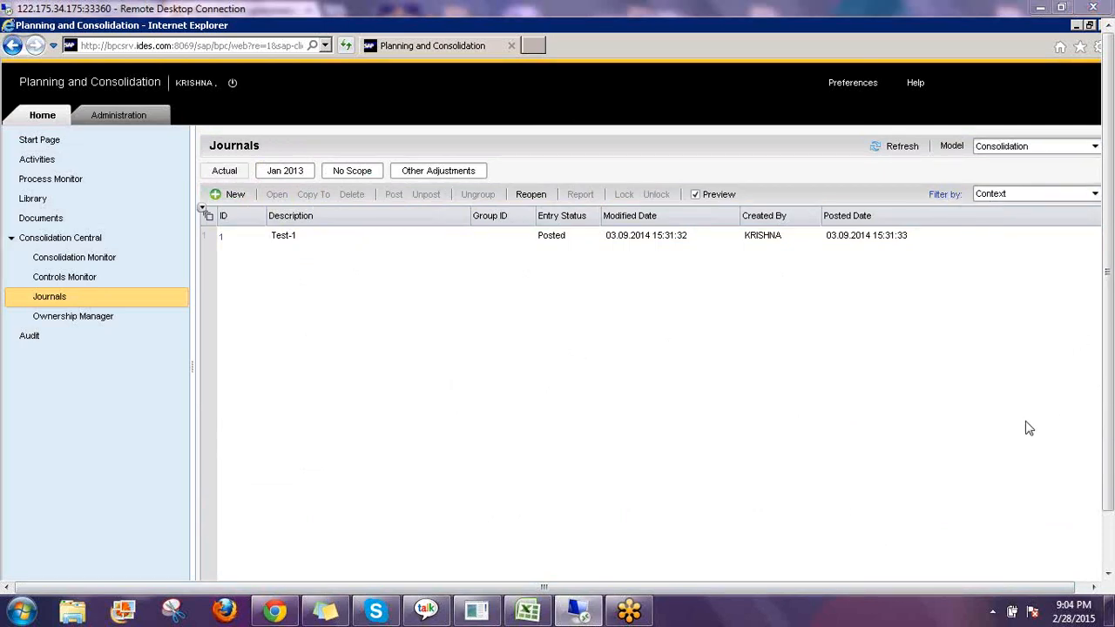
{"action": "left_click", "coordinate": [1026, 421]}
{"action": "mouse_move", "coordinate": [1021, 196]}
{"action": "left_mouse_down"}
{"action": "mouse_move", "coordinate": [963, 193]}
{"action": "mouse_move", "coordinate": [1002, 188]}
{"action": "left_mouse_up"}
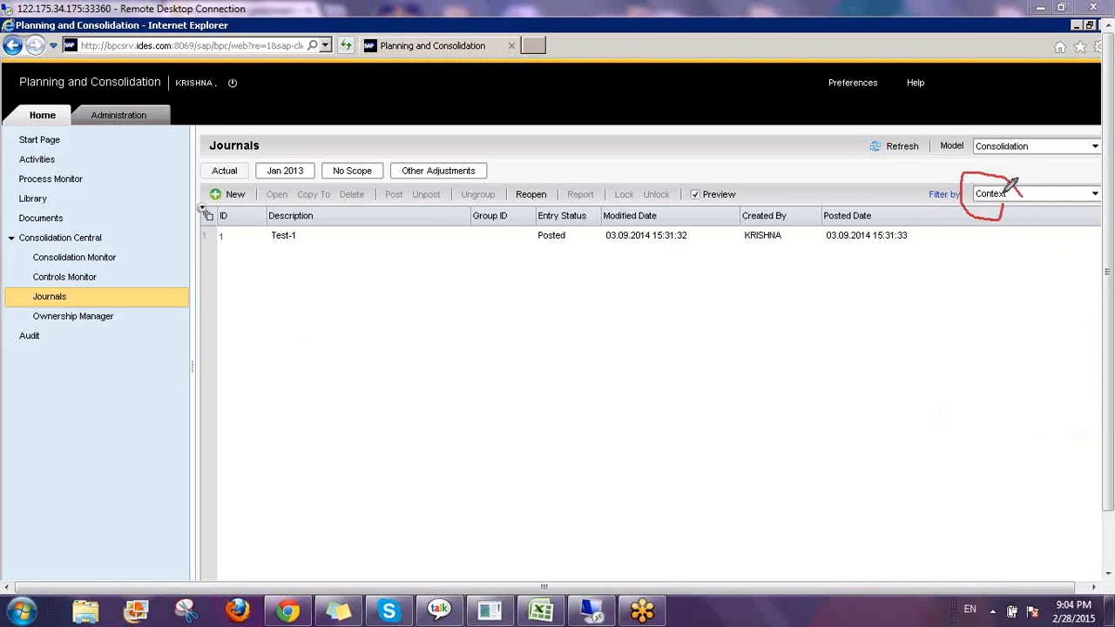
{"action": "mouse_move", "coordinate": [211, 142]}
{"action": "left_mouse_down"}
{"action": "mouse_move", "coordinate": [199, 161]}
{"action": "mouse_move", "coordinate": [473, 170]}
{"action": "mouse_move", "coordinate": [480, 127]}
{"action": "mouse_move", "coordinate": [209, 141]}
{"action": "left_mouse_up"}
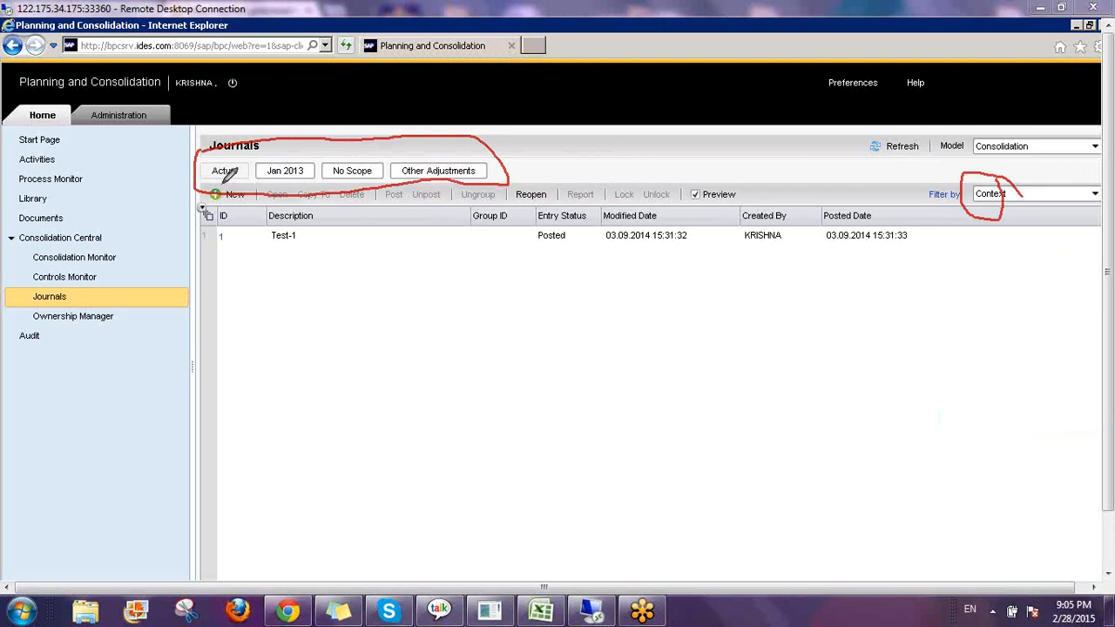
{"action": "mouse_move", "coordinate": [224, 178]}
{"action": "left_mouse_down"}
{"action": "mouse_move", "coordinate": [209, 301]}
{"action": "mouse_move", "coordinate": [228, 287]}
{"action": "left_mouse_up"}
{"action": "mouse_move", "coordinate": [234, 331]}
{"action": "left_mouse_down"}
{"action": "mouse_move", "coordinate": [247, 416]}
{"action": "mouse_move", "coordinate": [261, 333]}
{"action": "mouse_move", "coordinate": [240, 365]}
{"action": "mouse_move", "coordinate": [274, 415]}
{"action": "left_mouse_up"}
{"action": "mouse_move", "coordinate": [314, 358]}
{"action": "left_mouse_down"}
{"action": "mouse_move", "coordinate": [288, 391]}
{"action": "mouse_move", "coordinate": [394, 383]}
{"action": "left_mouse_up"}
{"action": "mouse_move", "coordinate": [315, 179]}
{"action": "left_mouse_down"}
{"action": "mouse_move", "coordinate": [427, 329]}
{"action": "mouse_move", "coordinate": [462, 354]}
{"action": "mouse_move", "coordinate": [457, 372]}
{"action": "left_mouse_up"}
{"action": "left_click_drag", "start_coordinate": [552, 312], "coordinate": [527, 414]}
{"action": "mouse_move", "coordinate": [516, 373]}
{"action": "left_mouse_down"}
{"action": "mouse_move", "coordinate": [573, 369]}
{"action": "mouse_move", "coordinate": [601, 383]}
{"action": "left_mouse_up"}
{"action": "left_click_drag", "start_coordinate": [594, 301], "coordinate": [601, 380]}
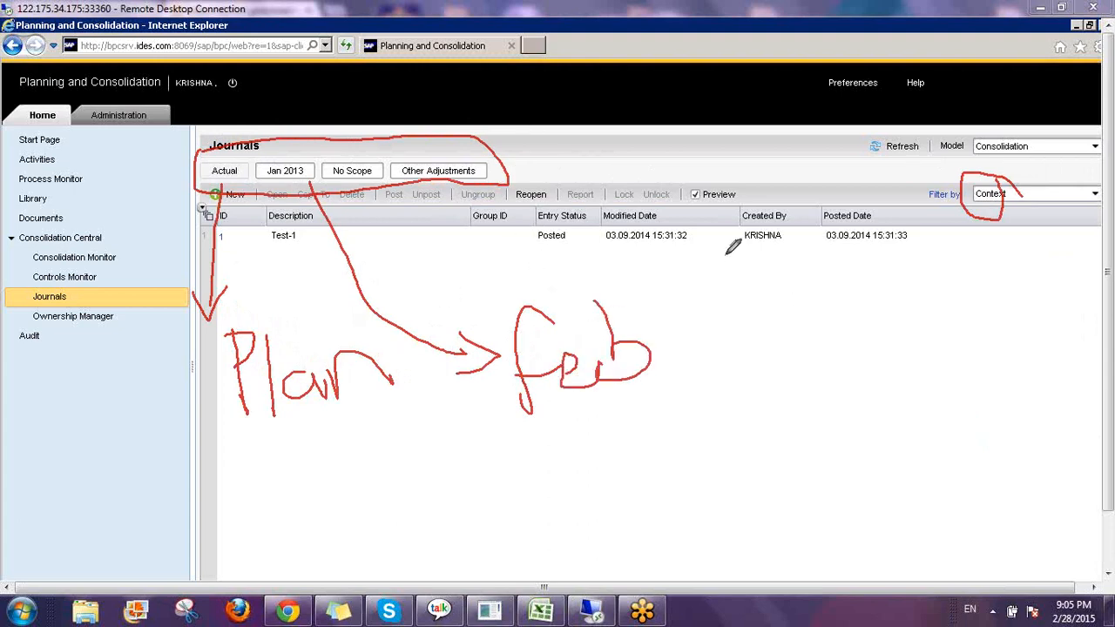
{"action": "mouse_move", "coordinate": [725, 254]}
{"action": "left_mouse_down"}
{"action": "mouse_move", "coordinate": [730, 378]}
{"action": "mouse_move", "coordinate": [703, 359]}
{"action": "left_mouse_up"}
{"action": "left_click_drag", "start_coordinate": [736, 404], "coordinate": [770, 355]}
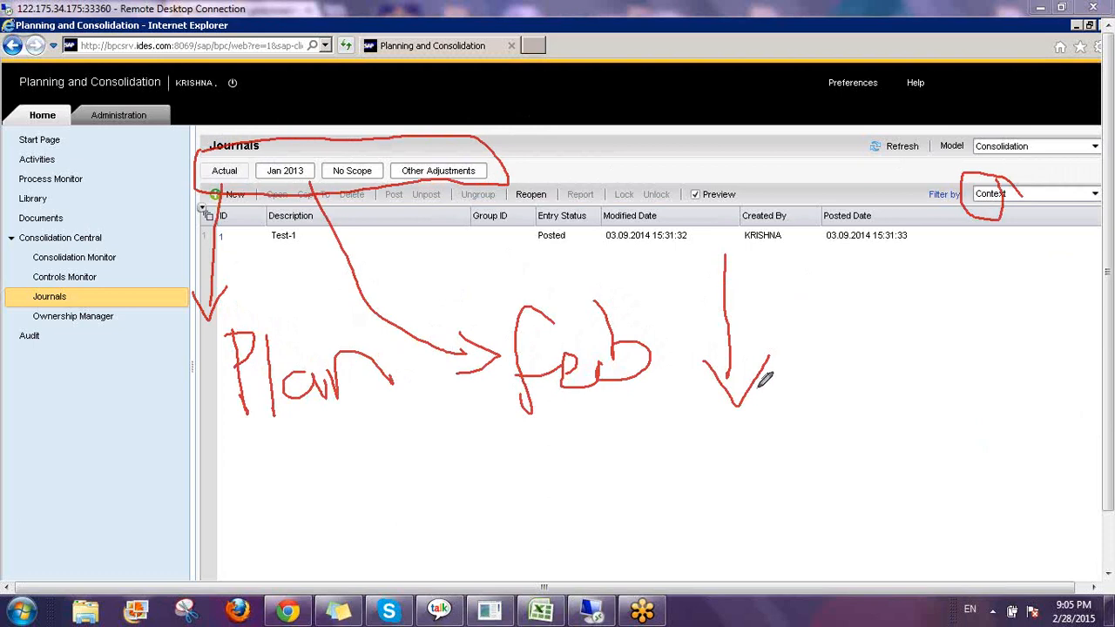
{"action": "mouse_move", "coordinate": [815, 315]}
{"action": "left_mouse_down"}
{"action": "mouse_move", "coordinate": [763, 349]}
{"action": "mouse_move", "coordinate": [819, 310]}
{"action": "mouse_move", "coordinate": [834, 390]}
{"action": "mouse_move", "coordinate": [838, 343]}
{"action": "left_mouse_up"}
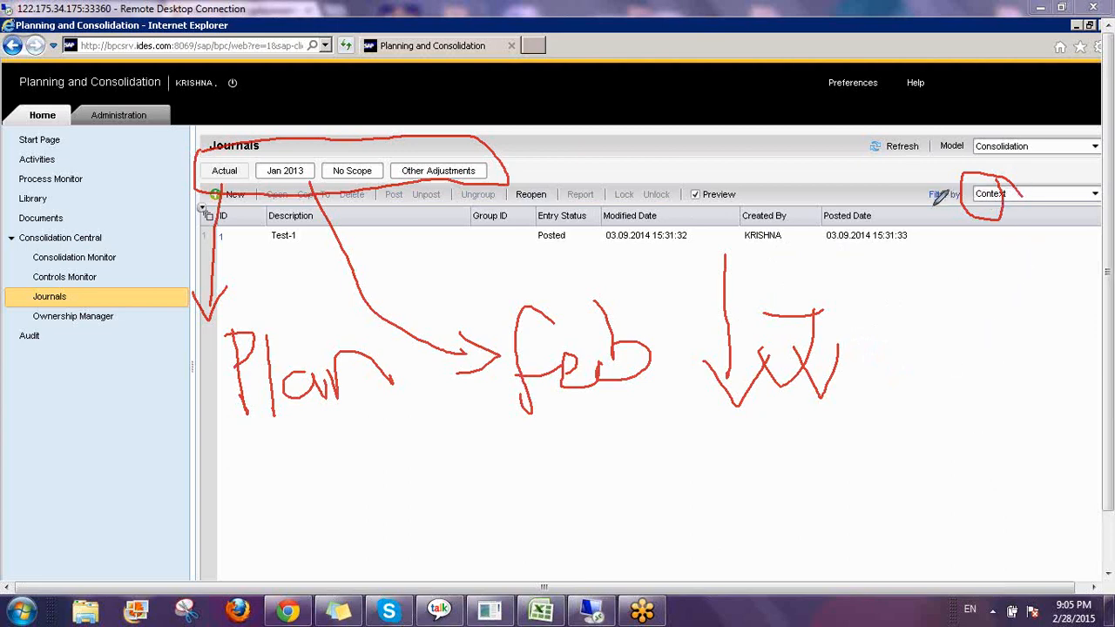
{"action": "left_click_drag", "start_coordinate": [928, 208], "coordinate": [965, 209]}
{"action": "left_click", "coordinate": [1023, 494]}
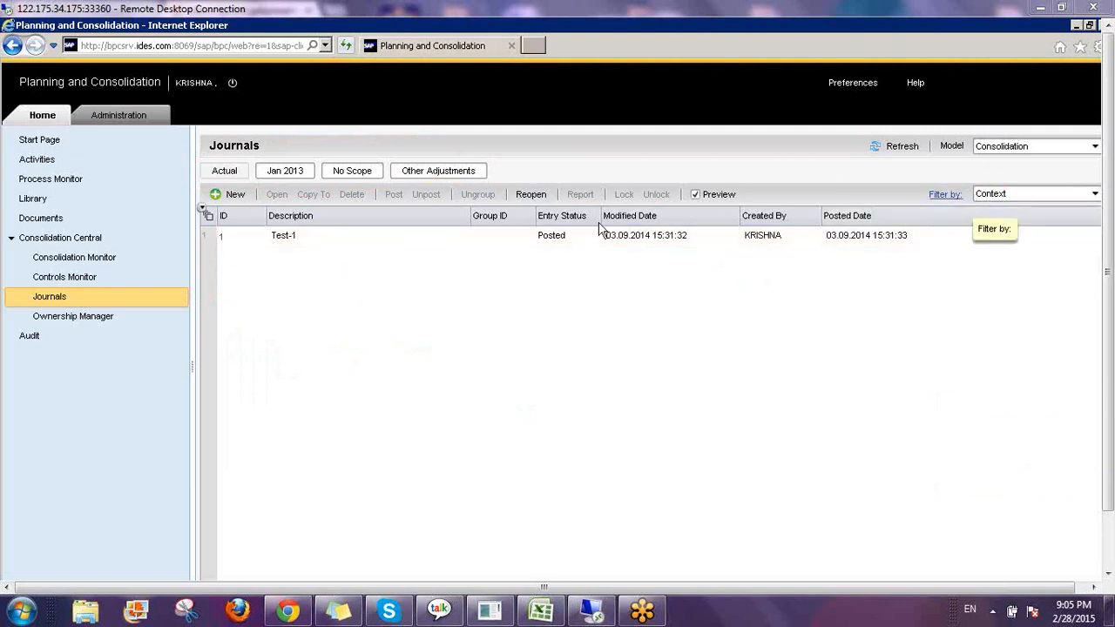
Switch the journal filter to Advanced Query and add Plan to the CATEGORY criteria.
{"action": "left_click", "coordinate": [999, 200]}
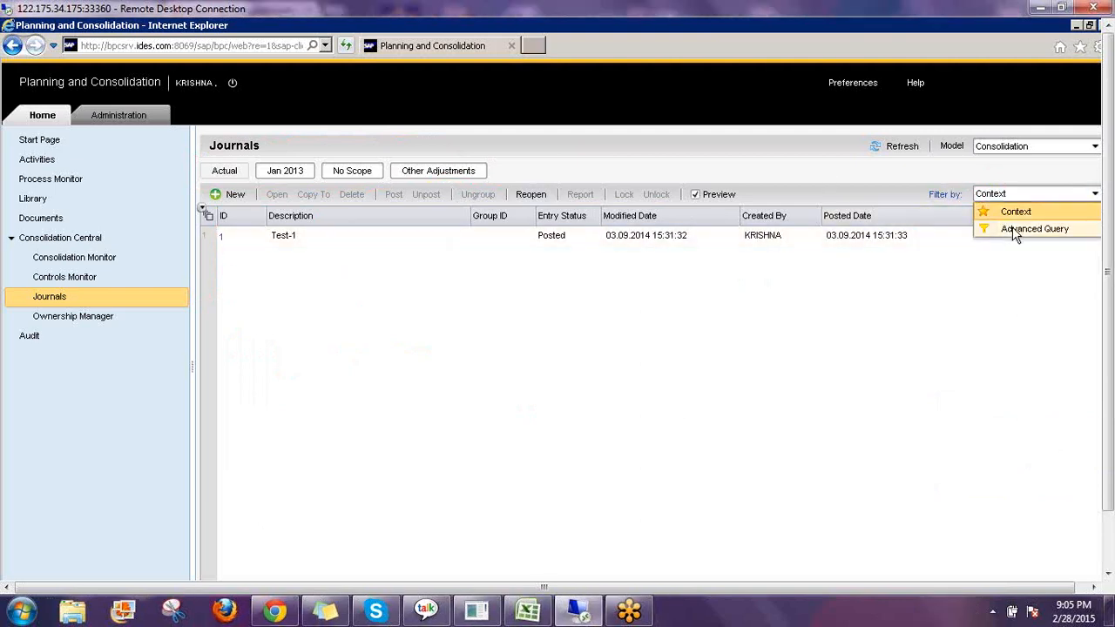
{"action": "left_click", "coordinate": [1015, 230]}
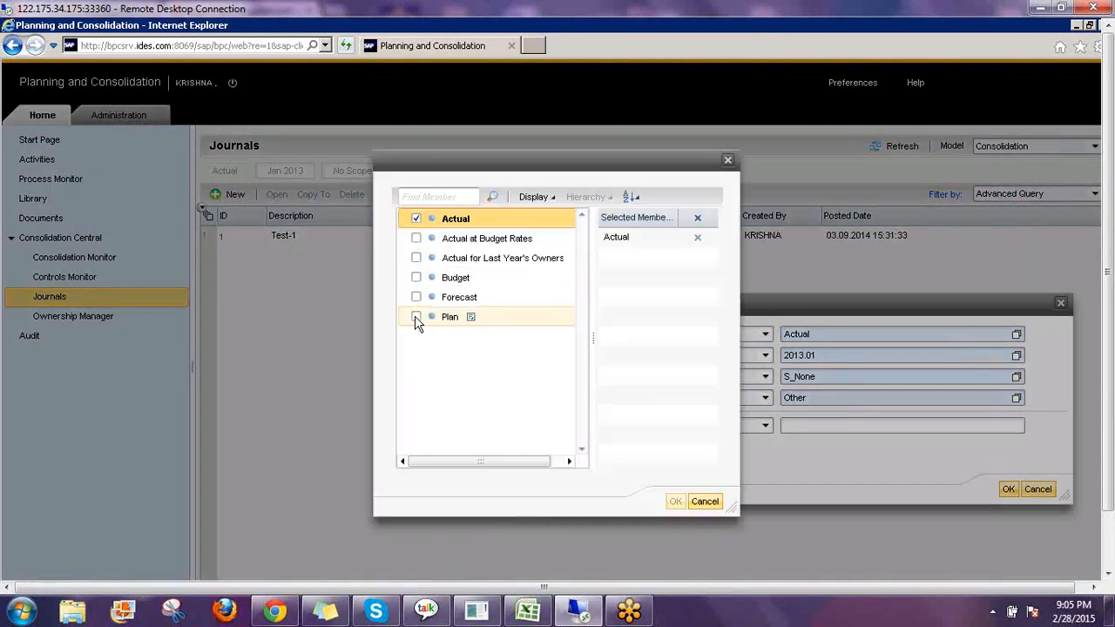
{"action": "left_click", "coordinate": [416, 318]}
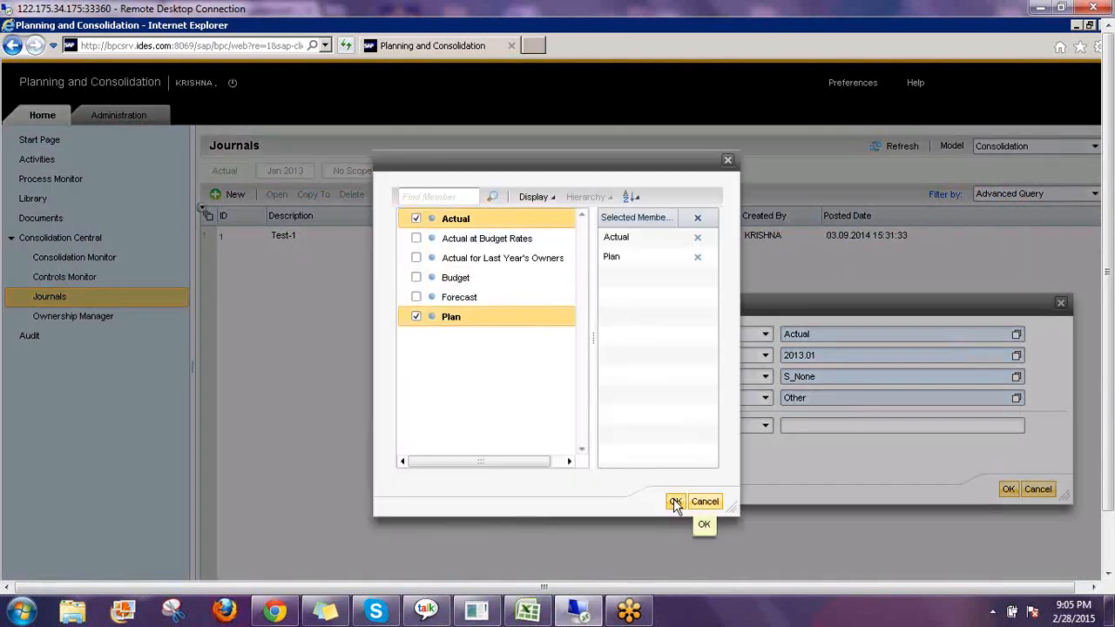
{"action": "left_click", "coordinate": [677, 502]}
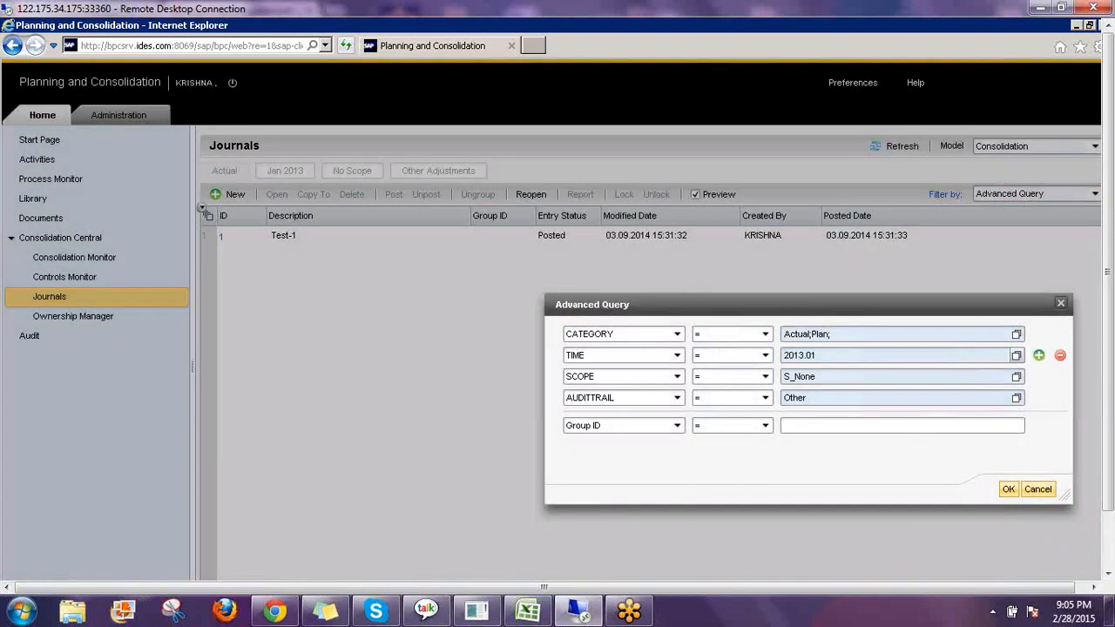
Add Feb 2013 and Mar 2013 to the TIME criteria and apply the advanced query.
{"action": "left_click", "coordinate": [1016, 355]}
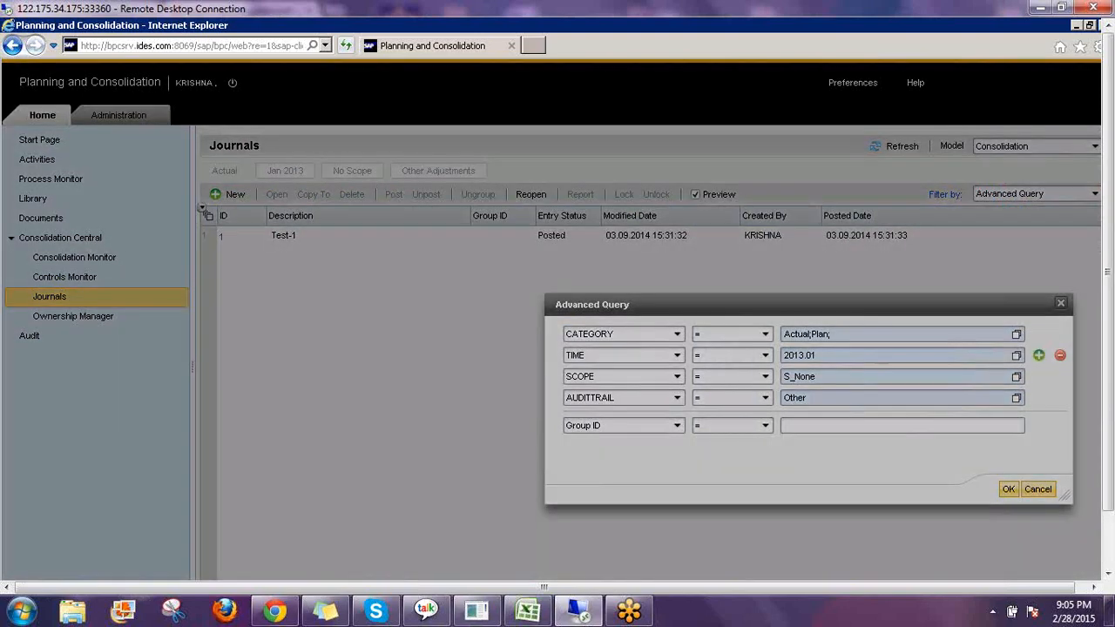
{"action": "left_click", "coordinate": [404, 356]}
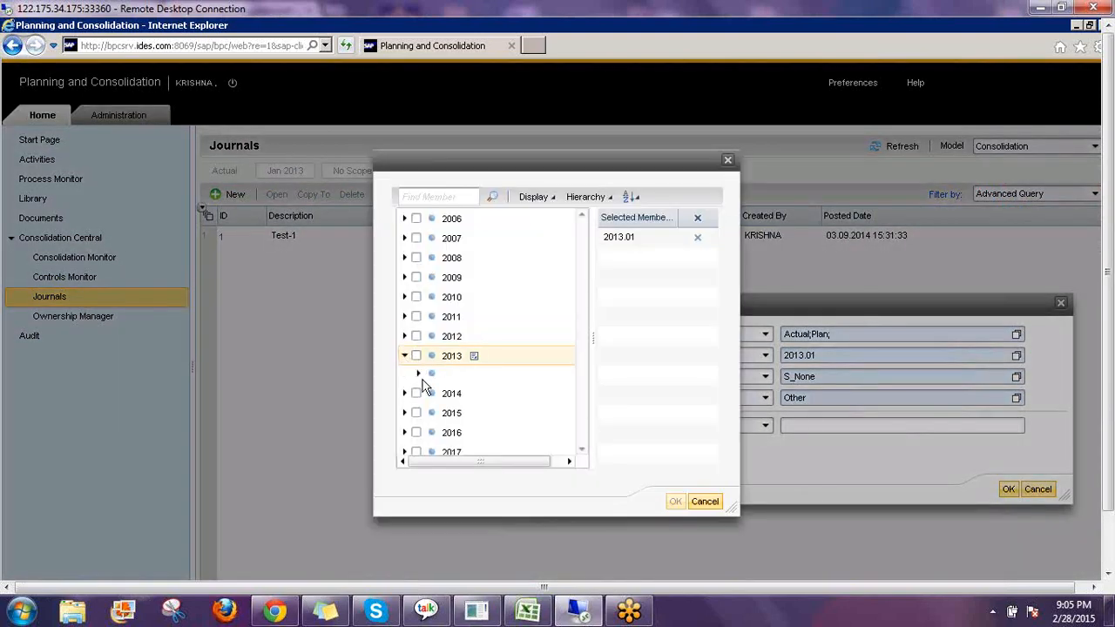
{"action": "left_click", "coordinate": [418, 376]}
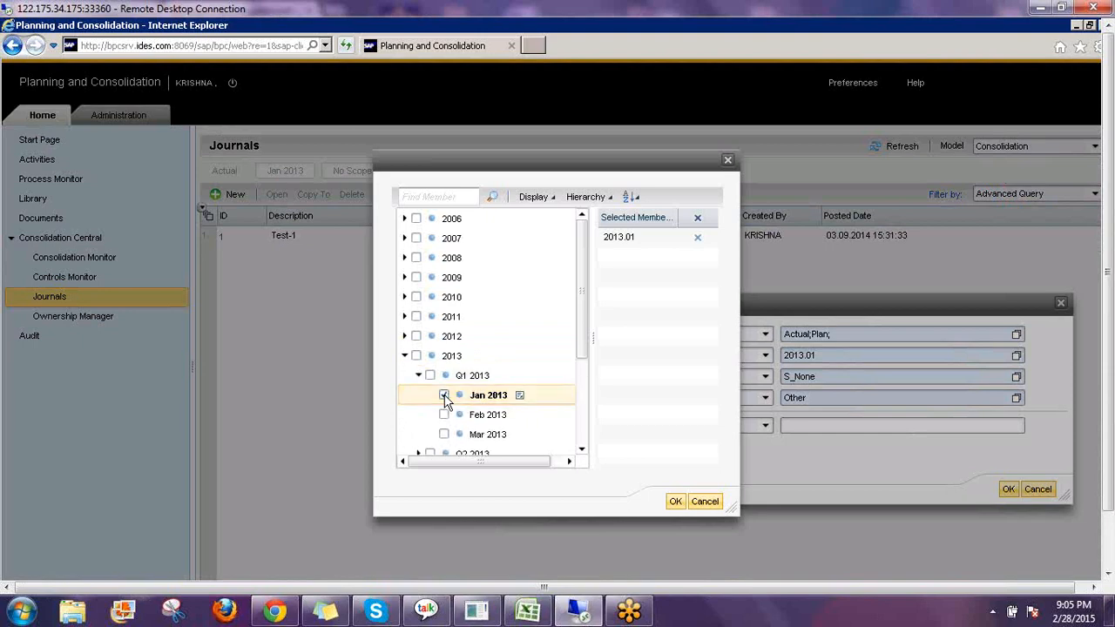
{"action": "left_click", "coordinate": [444, 415]}
{"action": "left_click", "coordinate": [444, 433]}
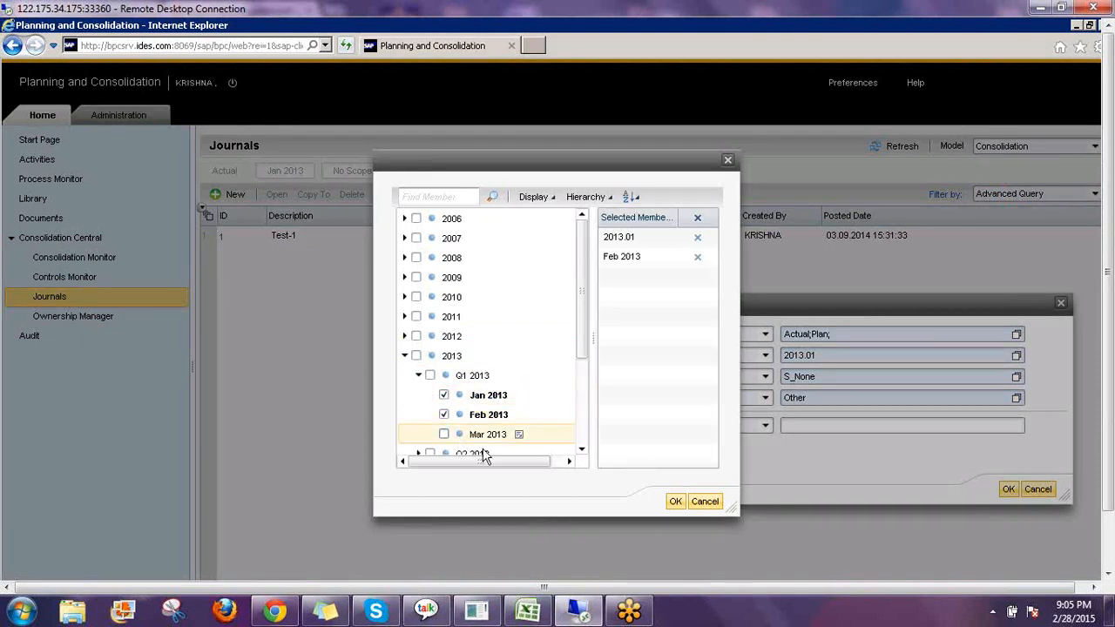
{"action": "left_click", "coordinate": [675, 501]}
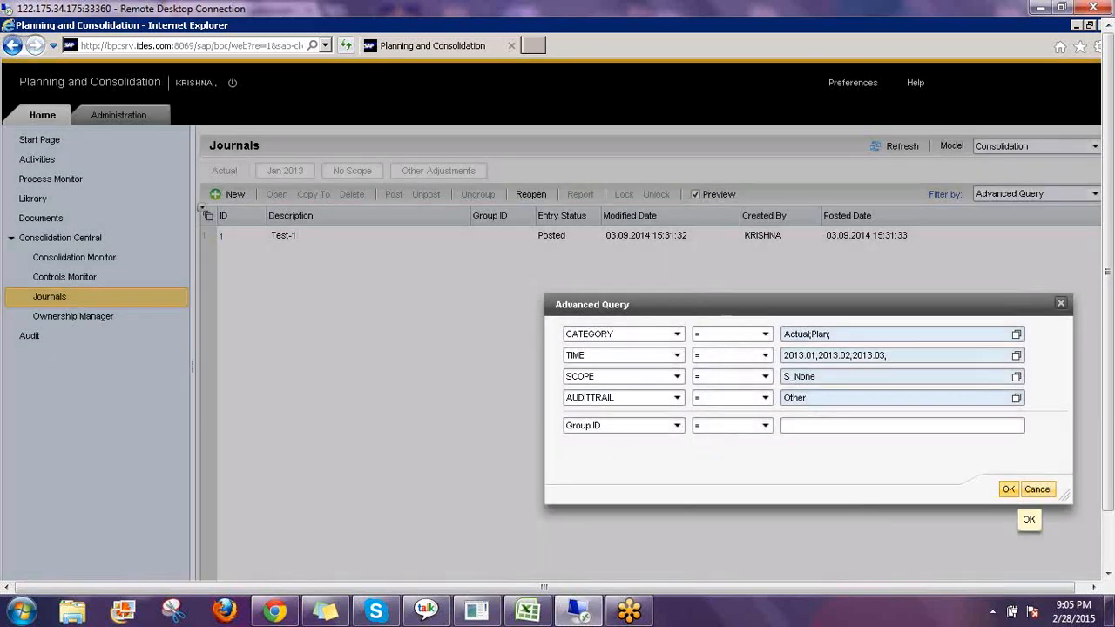
{"action": "left_click", "coordinate": [1007, 490]}
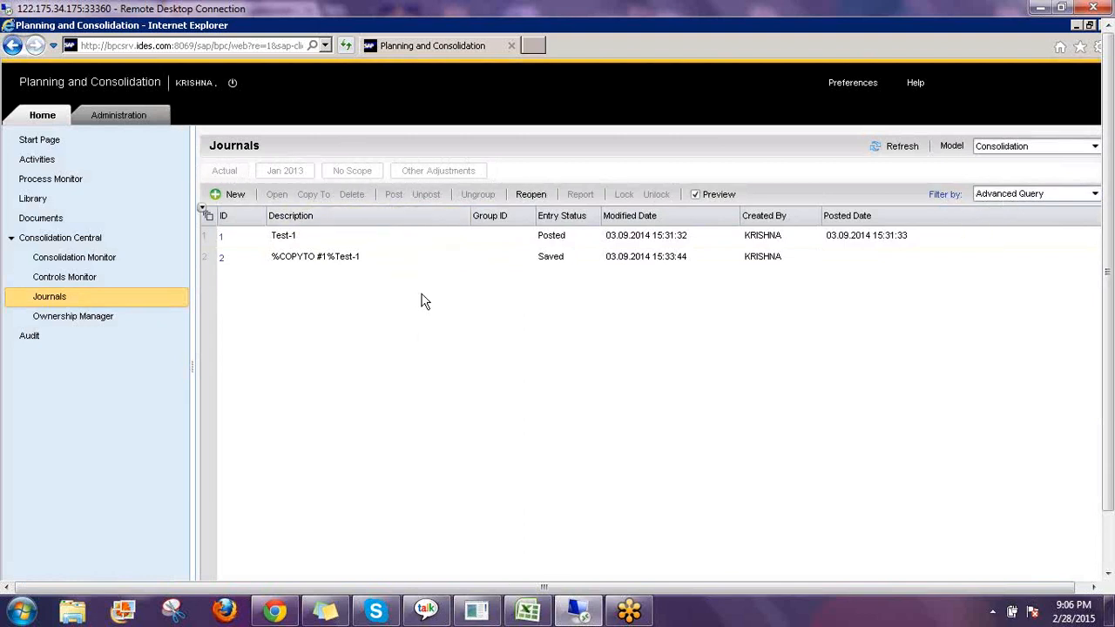
Select the copied journal %COPYTO #1%Test-1 and open it.
{"action": "left_click", "coordinate": [426, 256]}
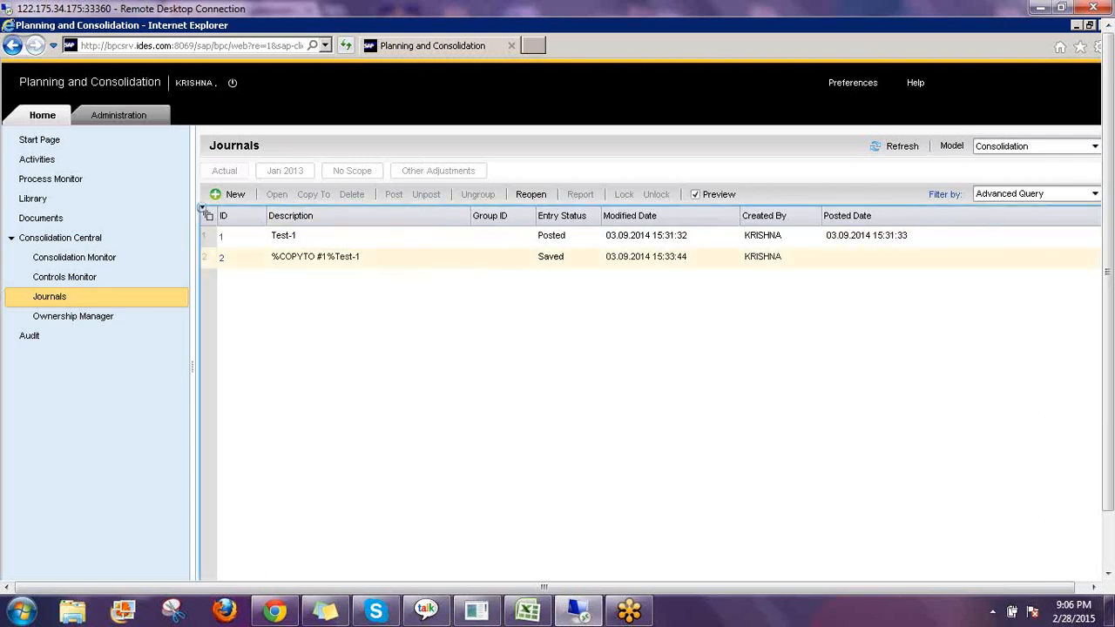
{"action": "left_click", "coordinate": [316, 256]}
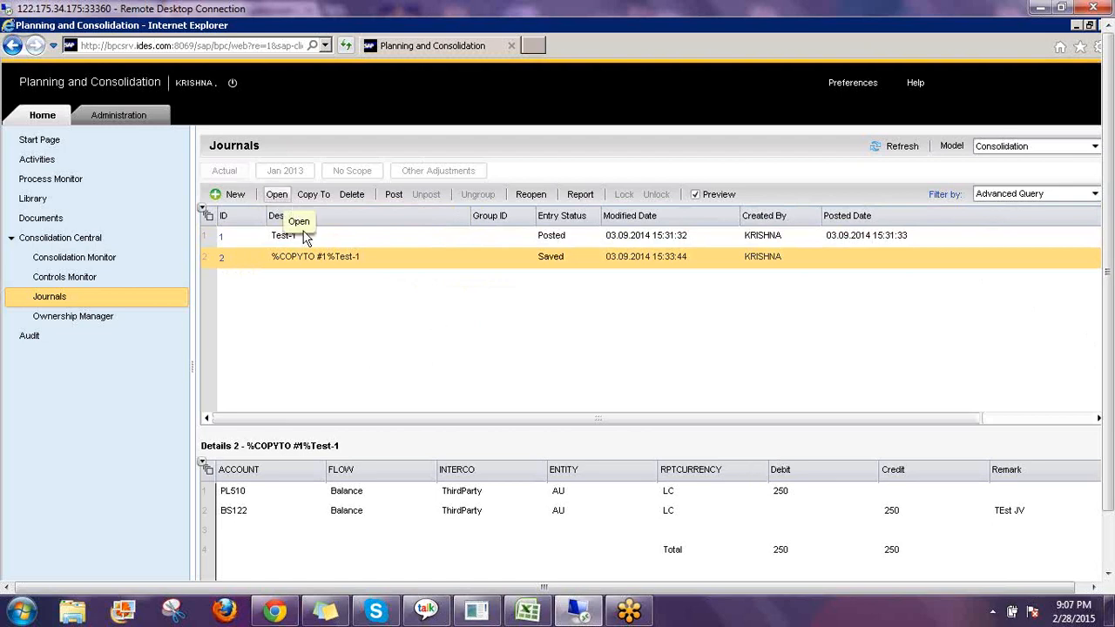
{"action": "left_click", "coordinate": [276, 194]}
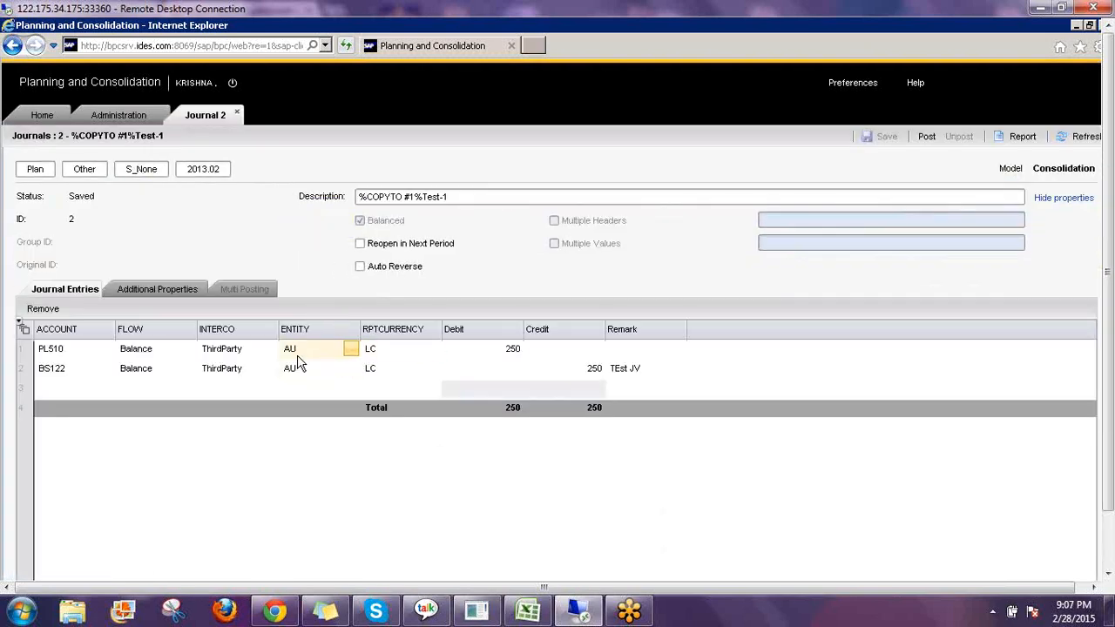
Change the entity of both journal lines, PL510 and BS122, to Algeria.
{"action": "left_click", "coordinate": [348, 357]}
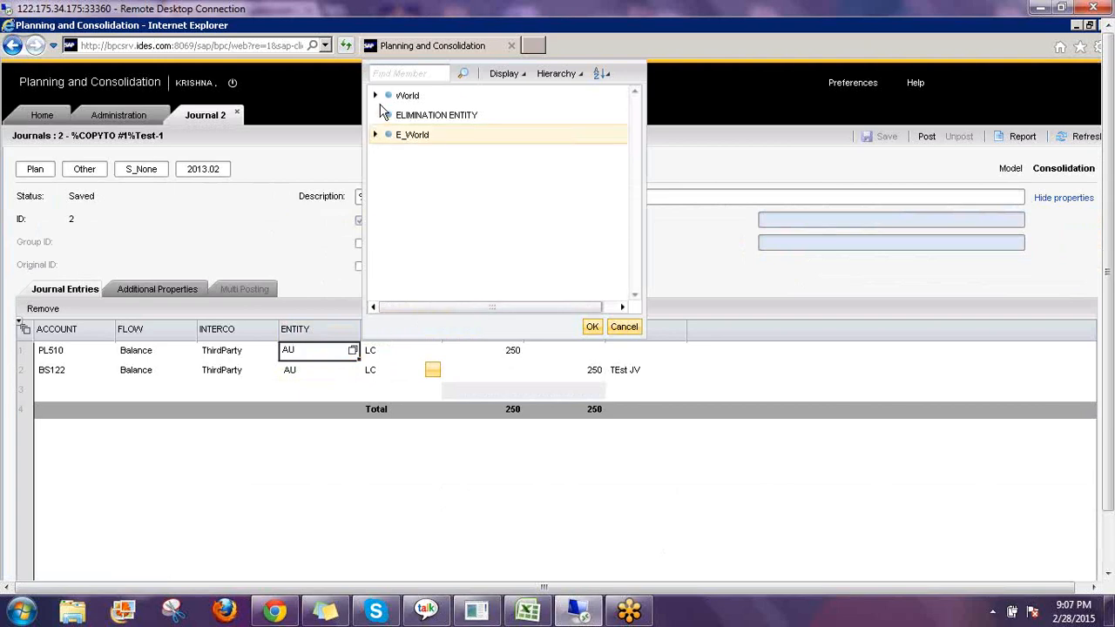
{"action": "left_click", "coordinate": [375, 96]}
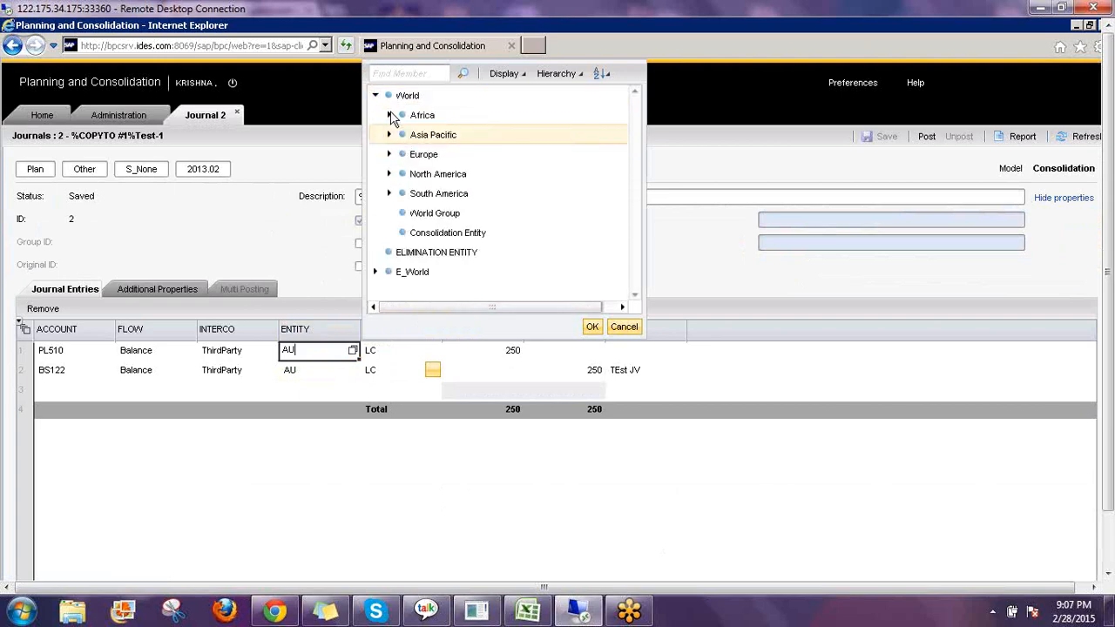
{"action": "left_click", "coordinate": [446, 135]}
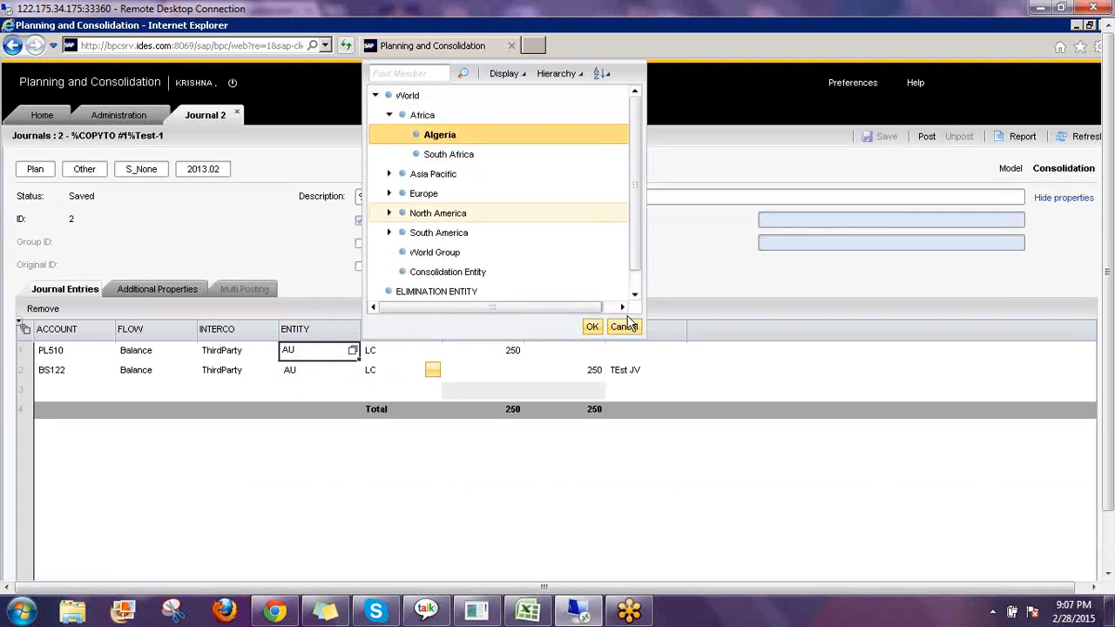
{"action": "left_click", "coordinate": [592, 327]}
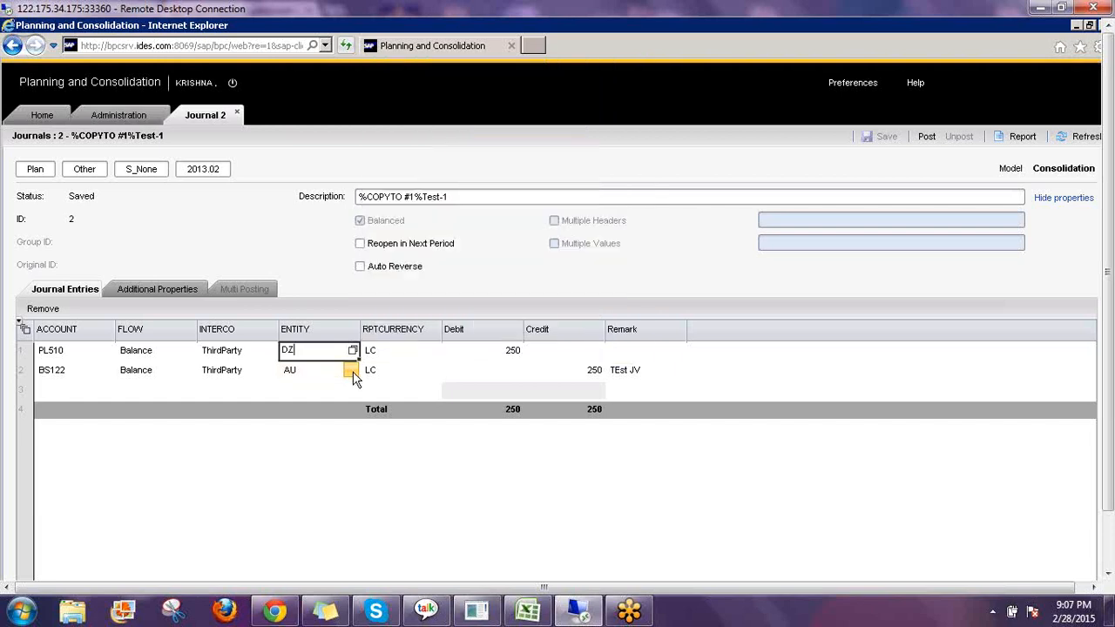
{"action": "left_click", "coordinate": [352, 373]}
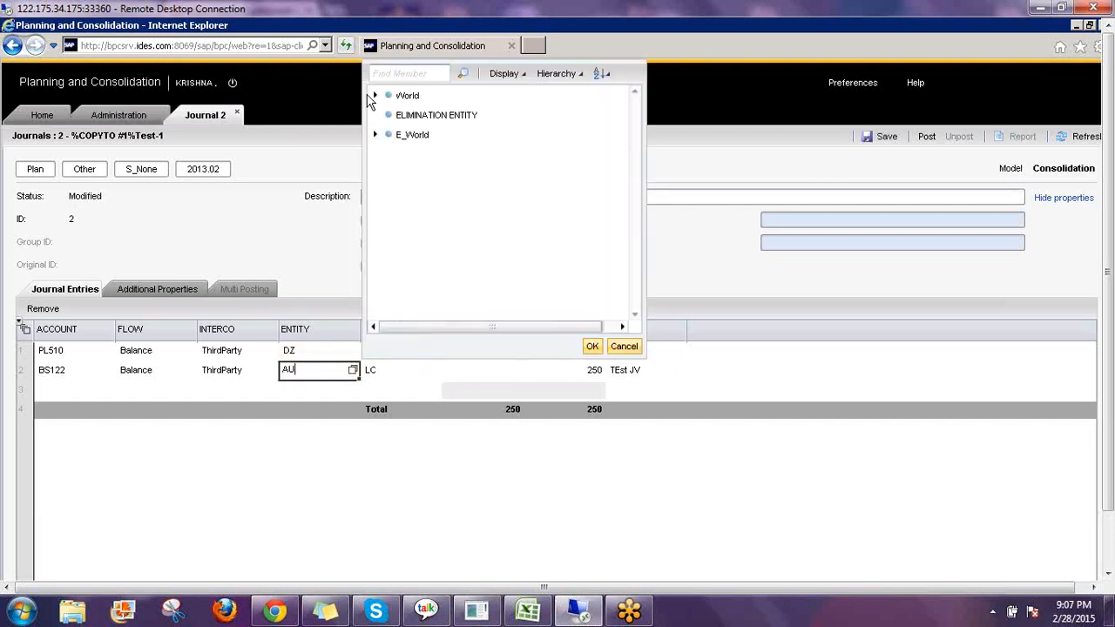
{"action": "left_click", "coordinate": [376, 96]}
{"action": "left_click", "coordinate": [388, 115]}
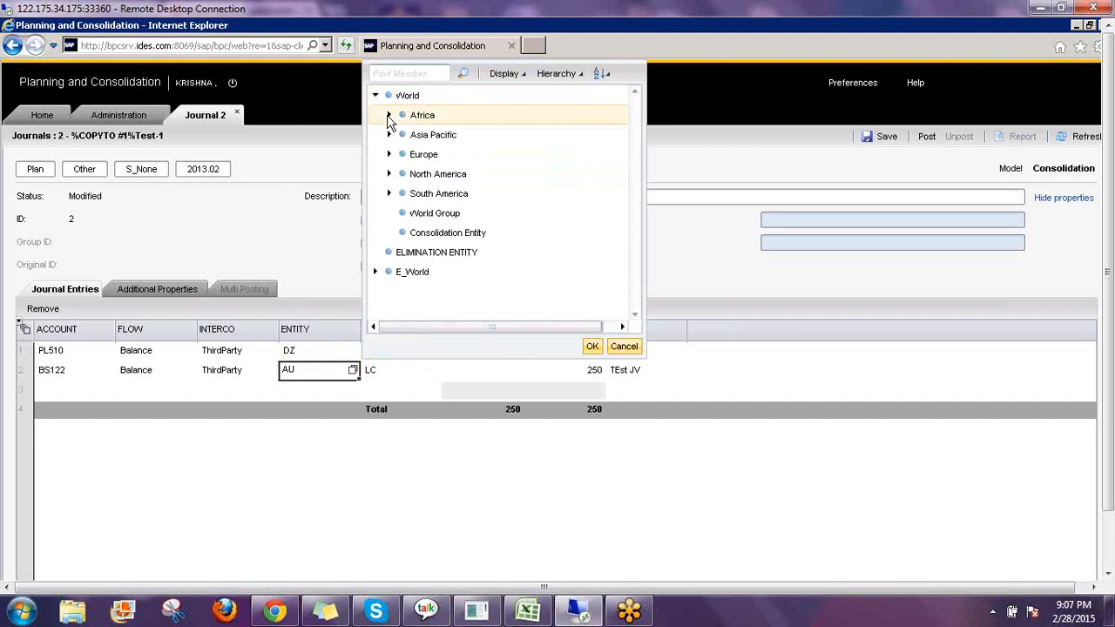
{"action": "left_click", "coordinate": [437, 134]}
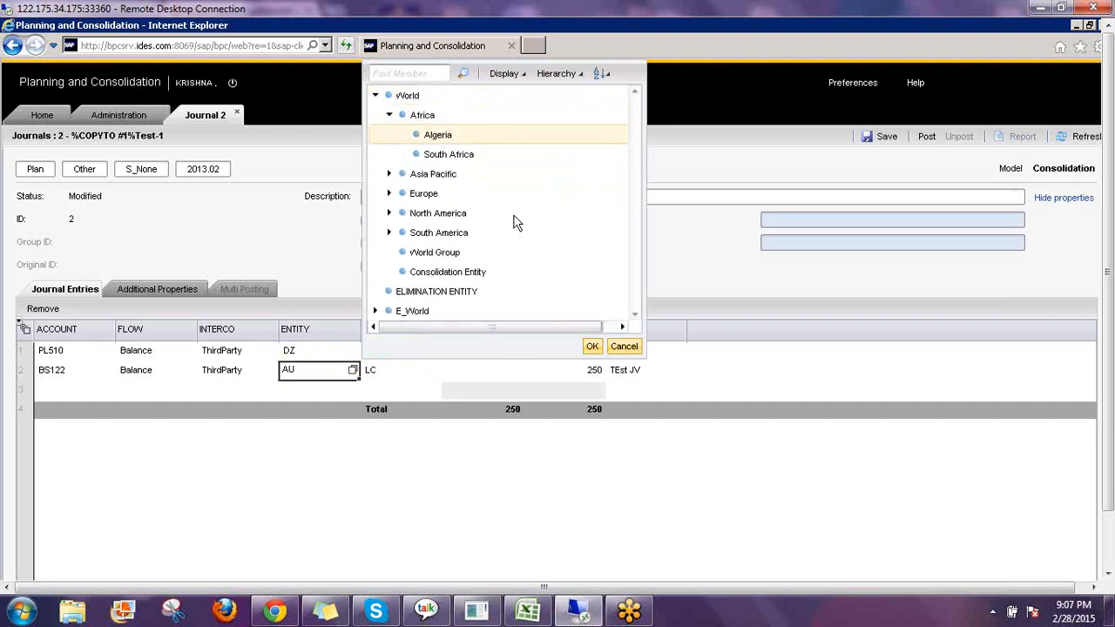
{"action": "left_click", "coordinate": [594, 347]}
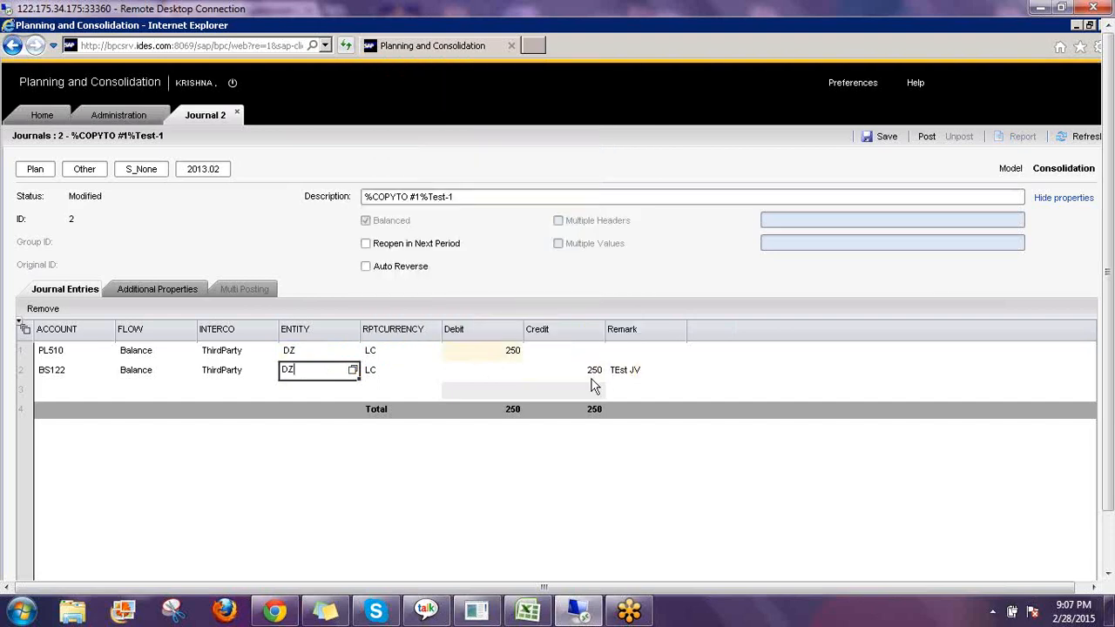
Set the PL510 debit and the BS122 credit to 233 each.
{"action": "left_click", "coordinate": [519, 355]}
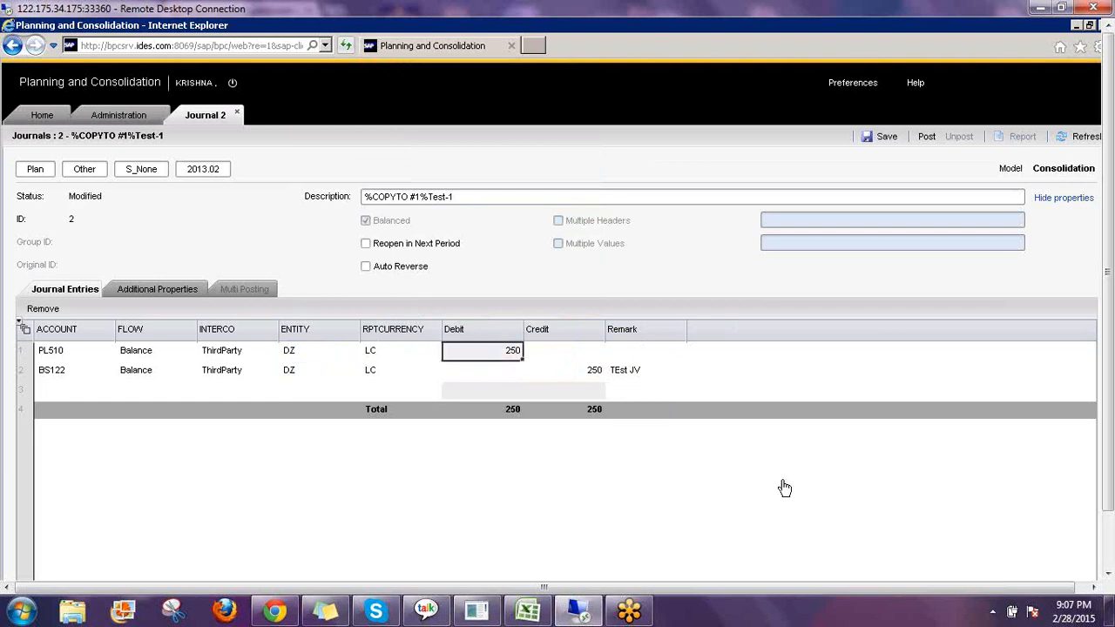
{"action": "type", "text": "233"}
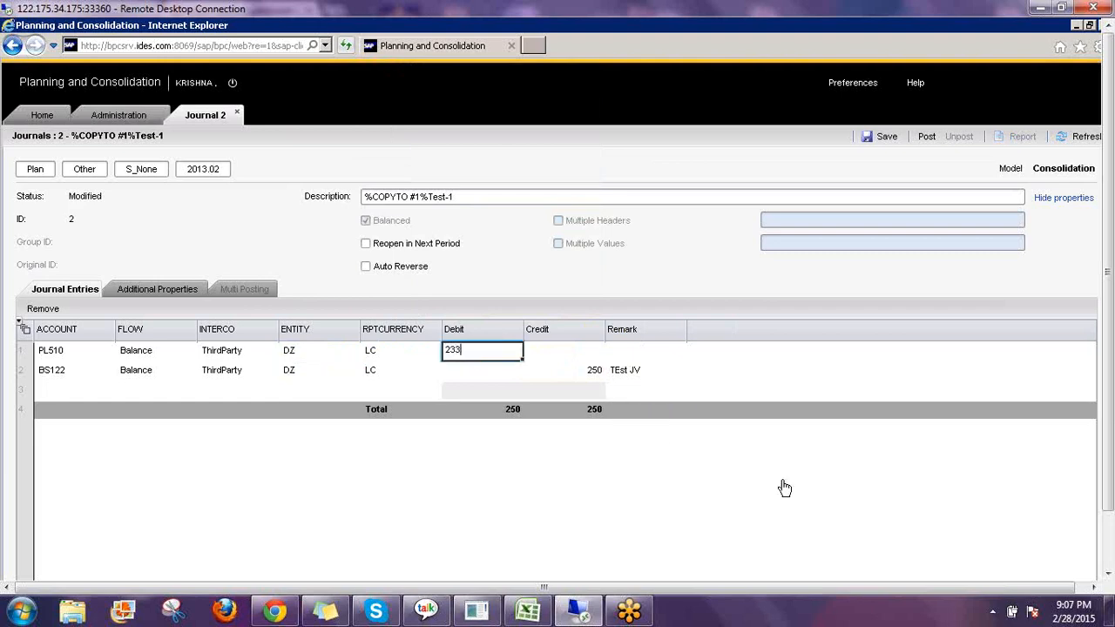
{"action": "key", "text": "Return"}
{"action": "key", "text": "Tab"}
{"action": "key", "text": "Tab"}
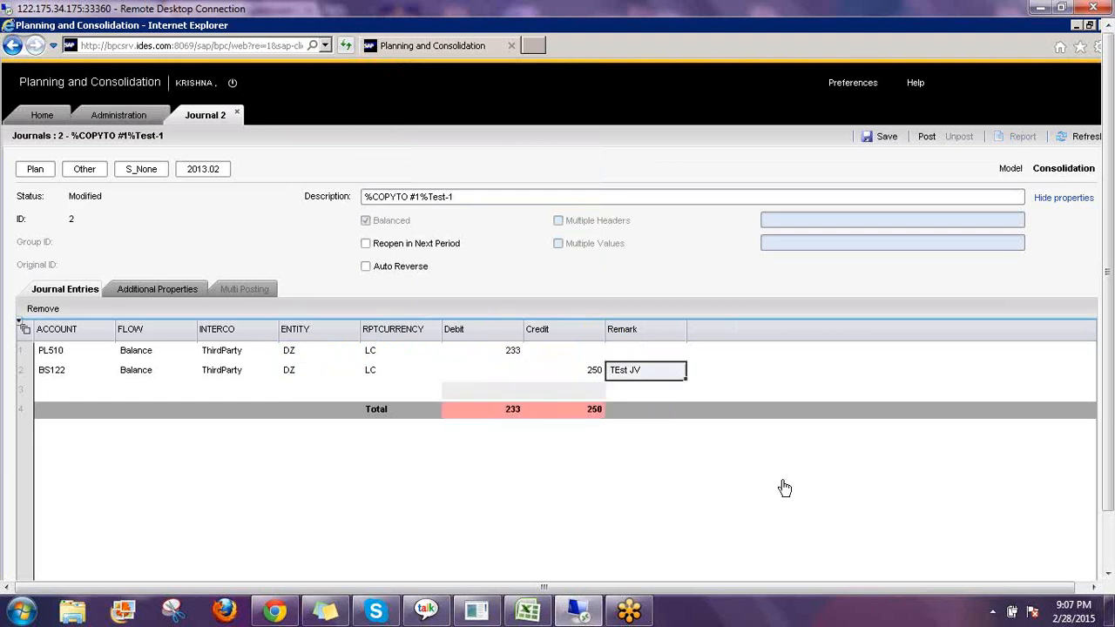
{"action": "key", "text": "shift+Tab"}
{"action": "type", "text": "233"}
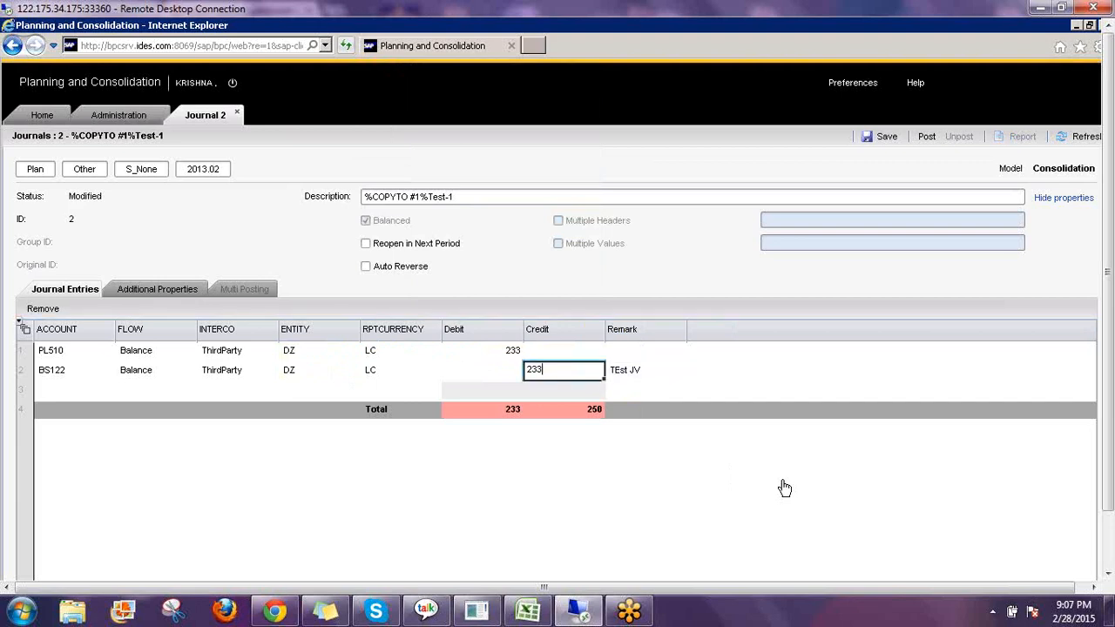
{"action": "key", "text": "Return"}
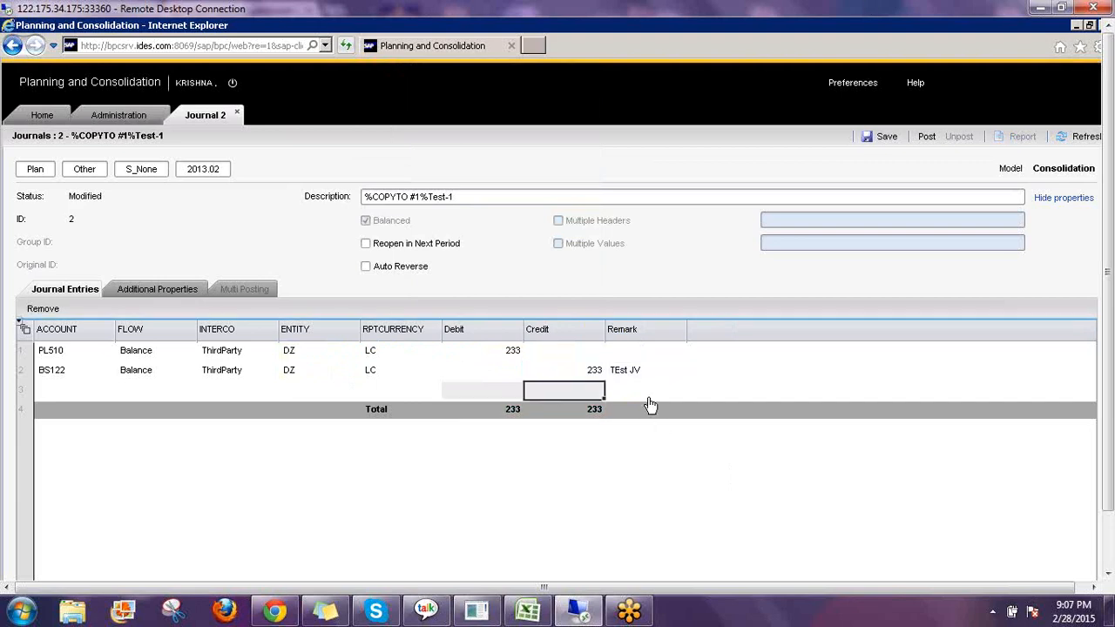
Set the BS122 remark to Copied and change the journal description to Copied JV.
{"action": "left_click", "coordinate": [658, 372]}
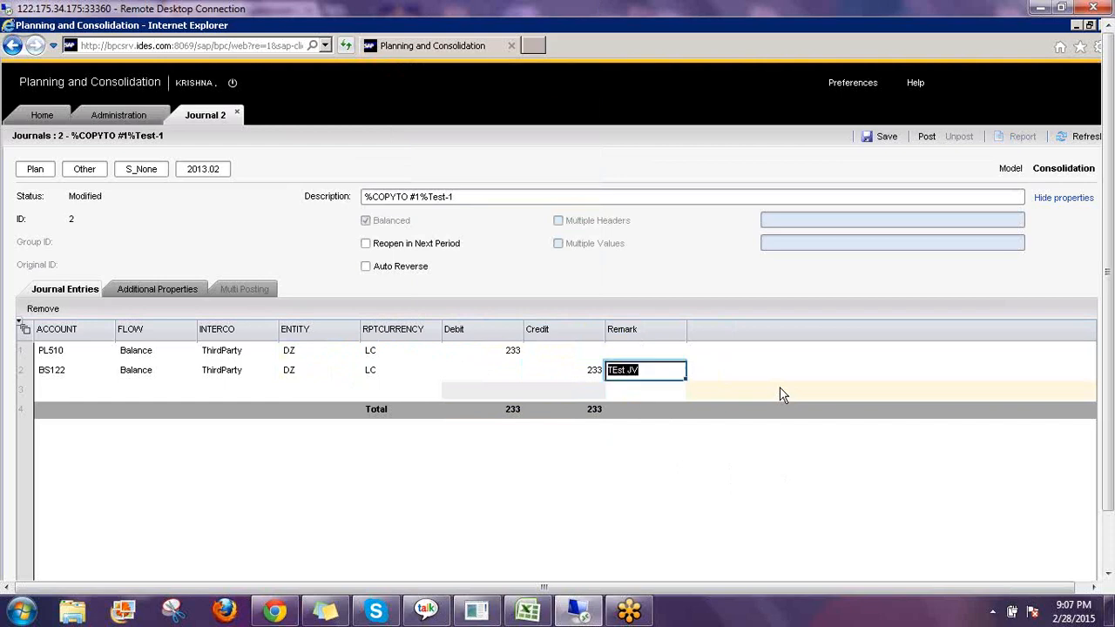
{"action": "type", "text": "Copied"}
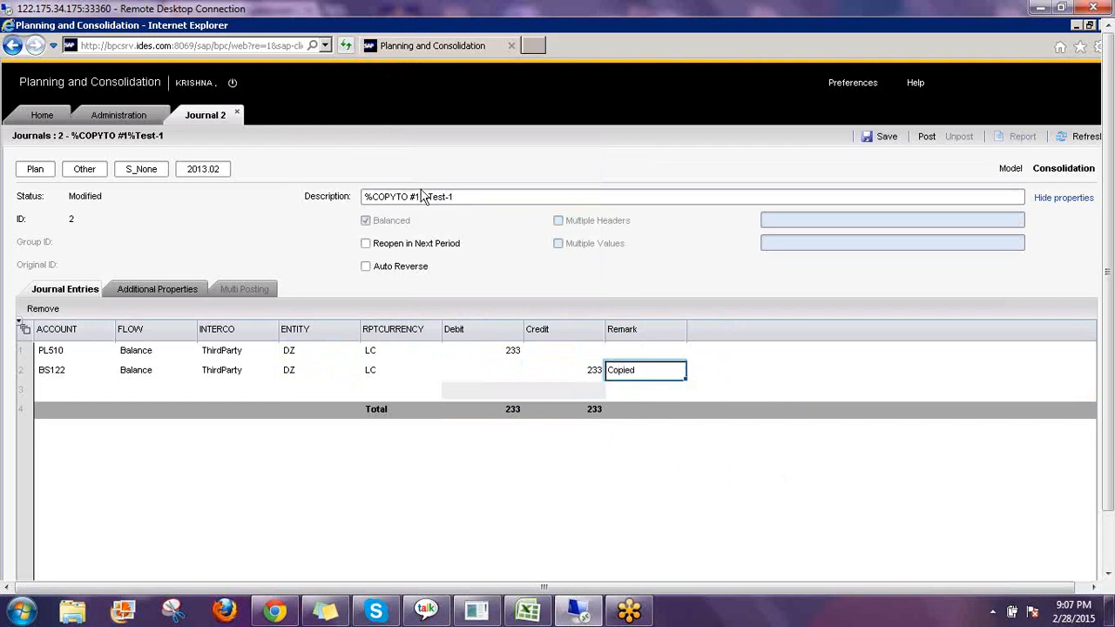
{"action": "left_click", "coordinate": [466, 196]}
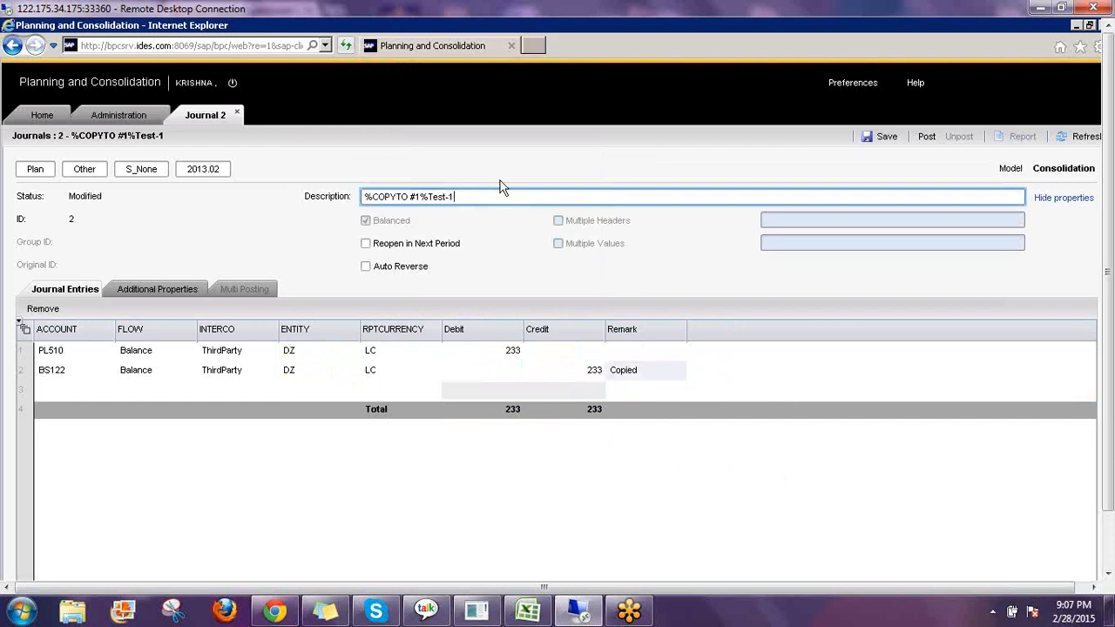
{"action": "key", "text": "BackSpace"}
{"action": "key", "text": "BackSpace"}
{"action": "key", "text": "BackSpace"}
{"action": "key", "text": "BackSpace"}
{"action": "key", "text": "BackSpace"}
{"action": "key", "text": "BackSpace"}
{"action": "key", "text": "BackSpace"}
{"action": "key", "text": "BackSpace"}
{"action": "key", "text": "BackSpace"}
{"action": "key", "text": "BackSpace"}
{"action": "key", "text": "BackSpace"}
{"action": "key", "text": "BackSpace"}
{"action": "key", "text": "BackSpace"}
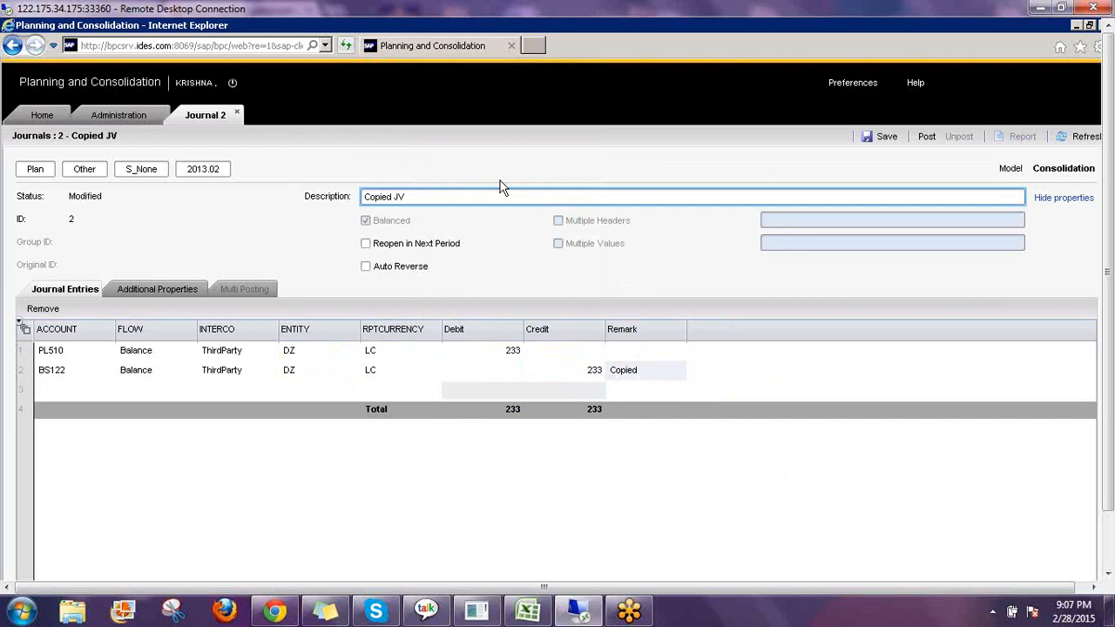
Post the Copied JV journal and close it, returning to the journals list.
{"action": "left_click", "coordinate": [927, 137]}
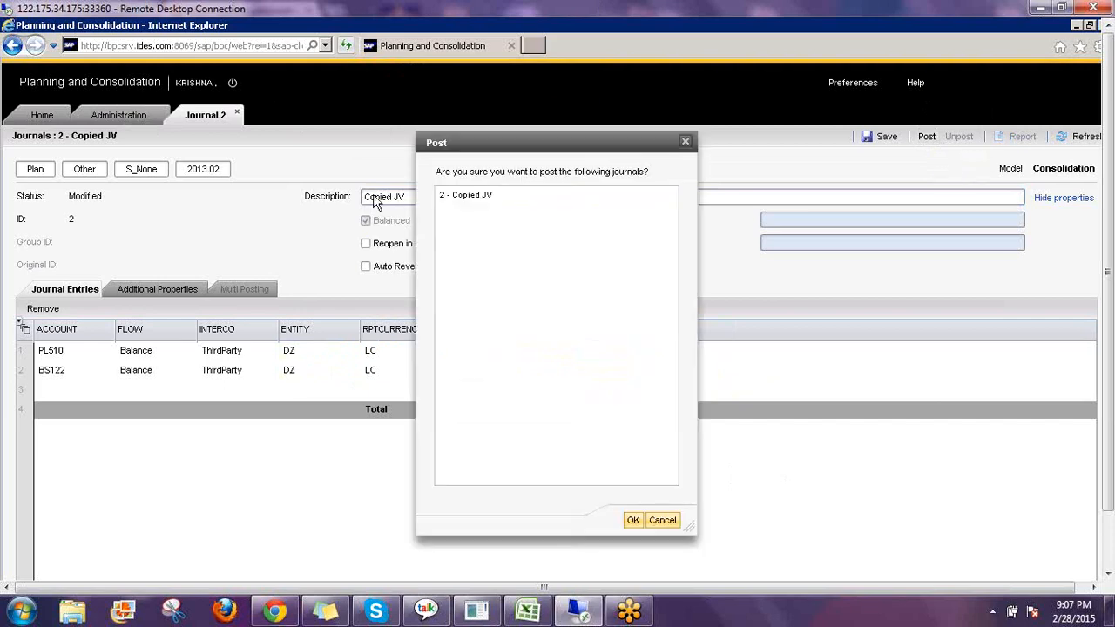
{"action": "left_click", "coordinate": [474, 199]}
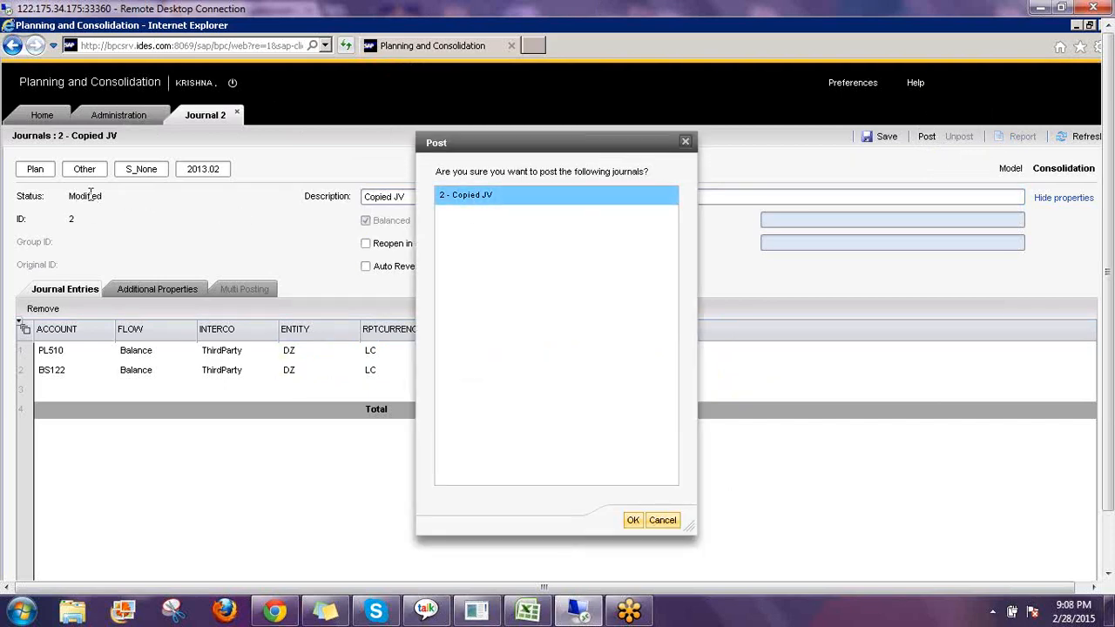
{"action": "left_click", "coordinate": [632, 520]}
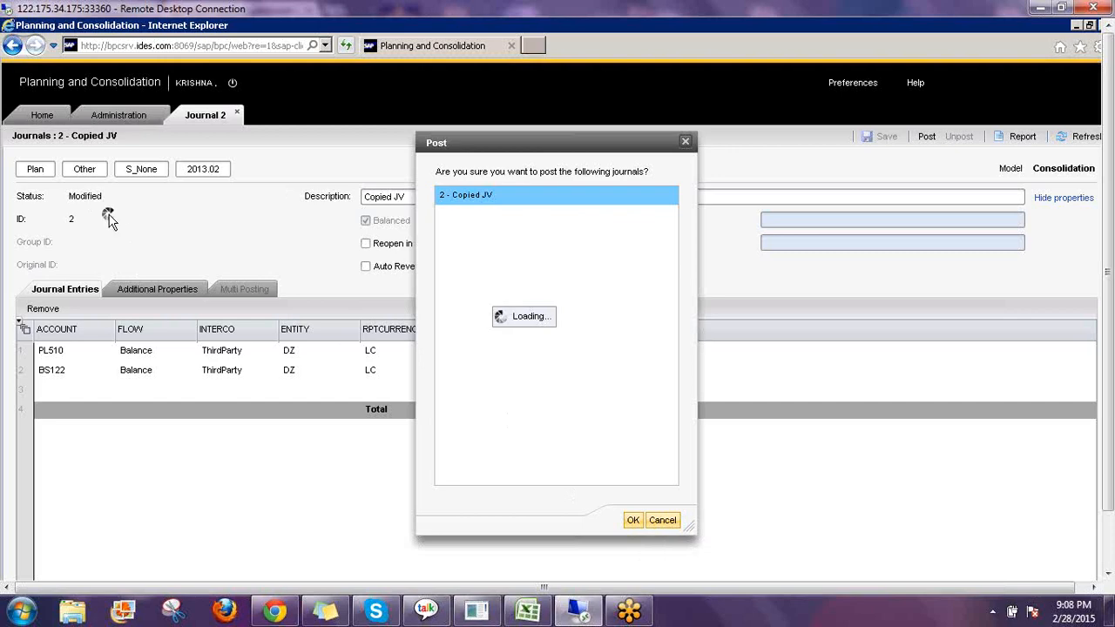
{"action": "left_click", "coordinate": [238, 115]}
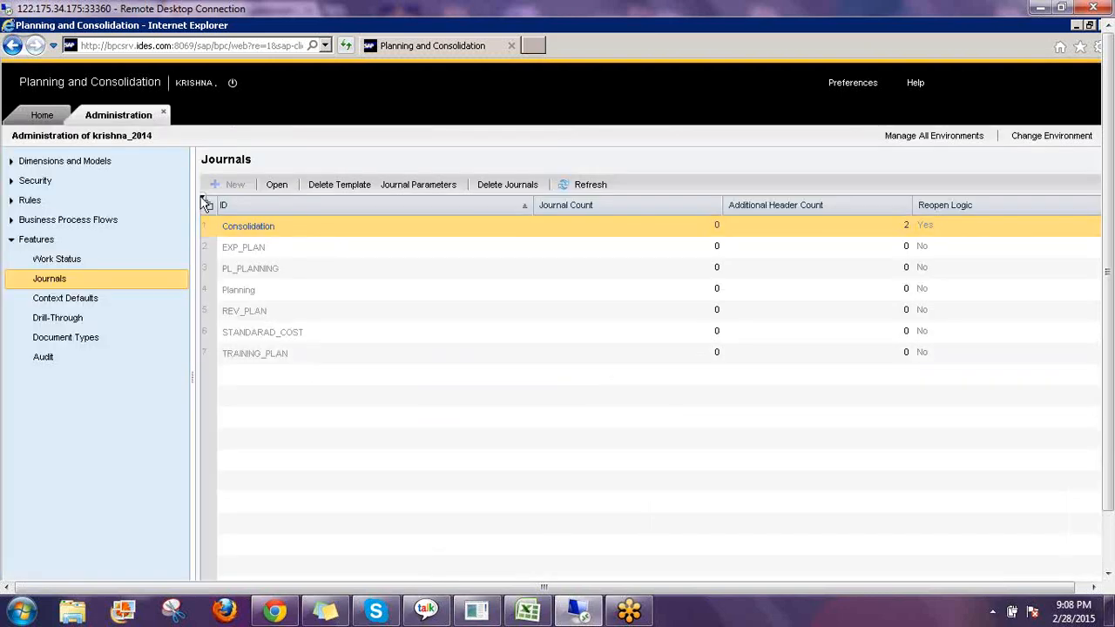
{"action": "left_click", "coordinate": [43, 118]}
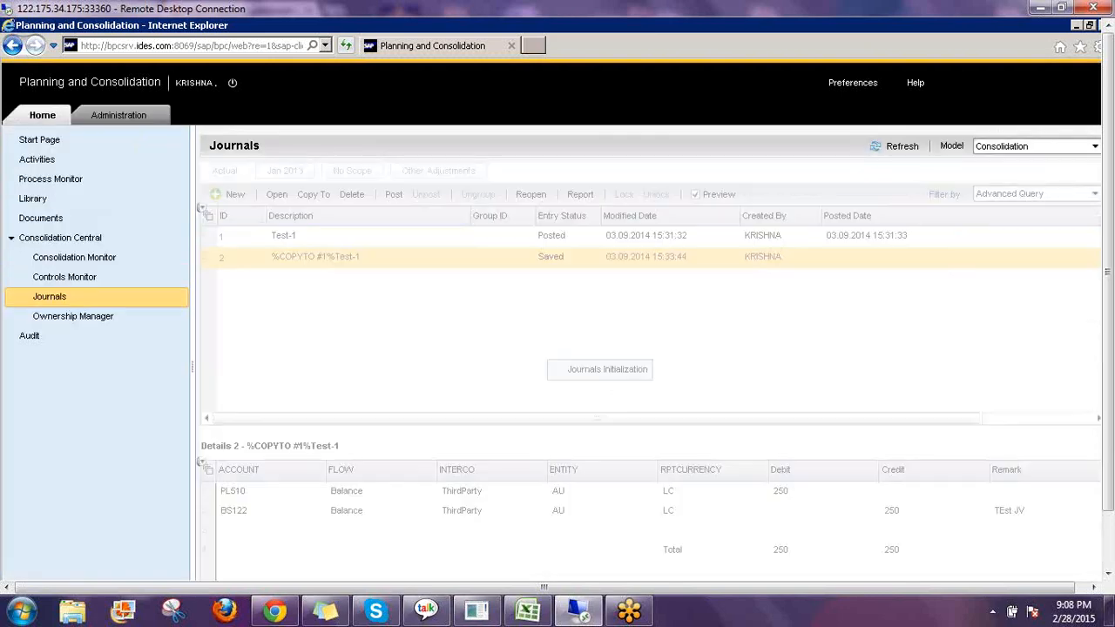
Copy the Copied JV journal with its category changed to Actual.
{"action": "left_click", "coordinate": [562, 261]}
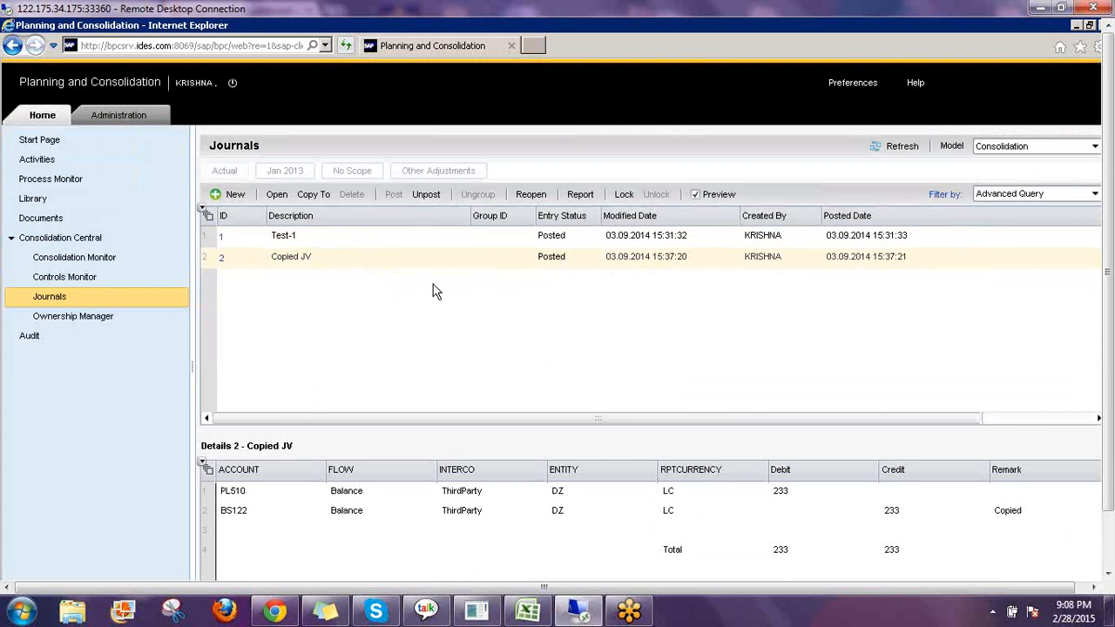
{"action": "left_click", "coordinate": [294, 254]}
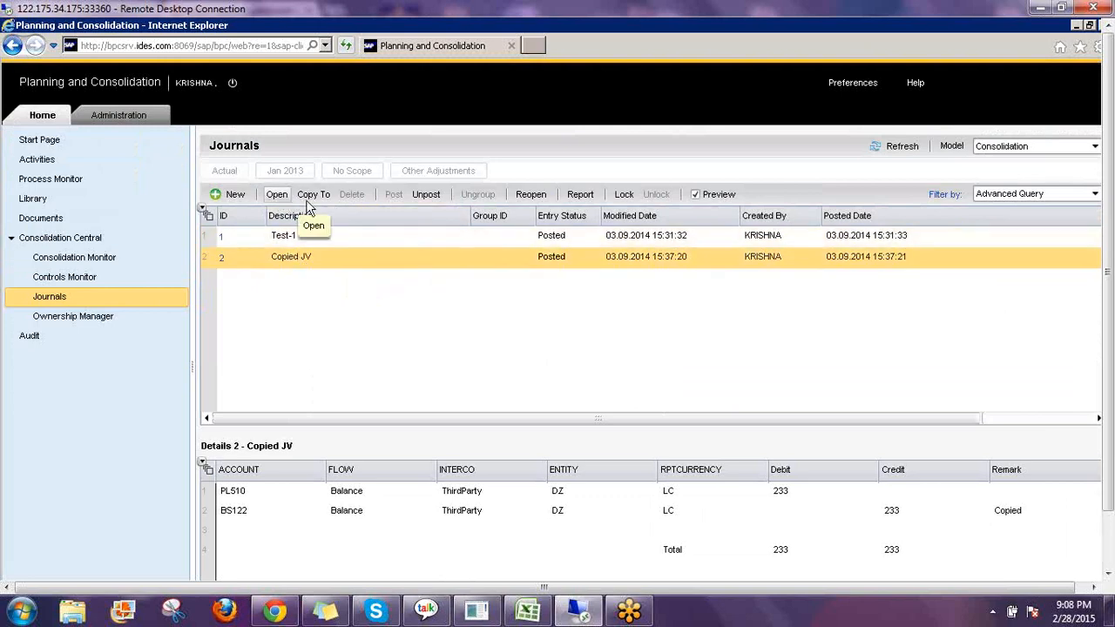
{"action": "left_click", "coordinate": [311, 197]}
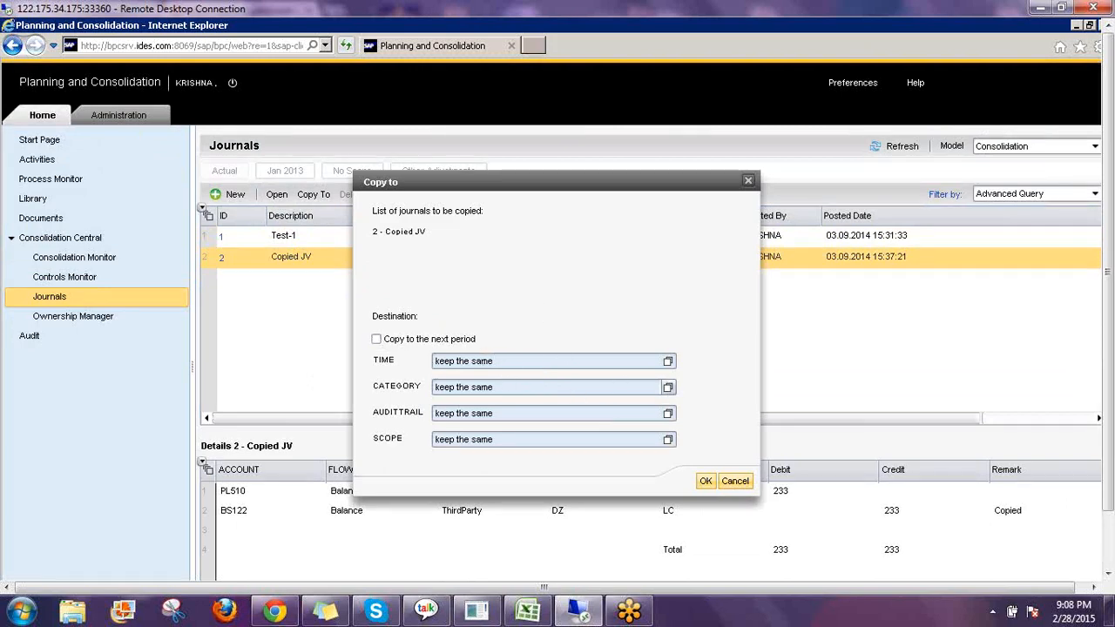
{"action": "left_click", "coordinate": [667, 387]}
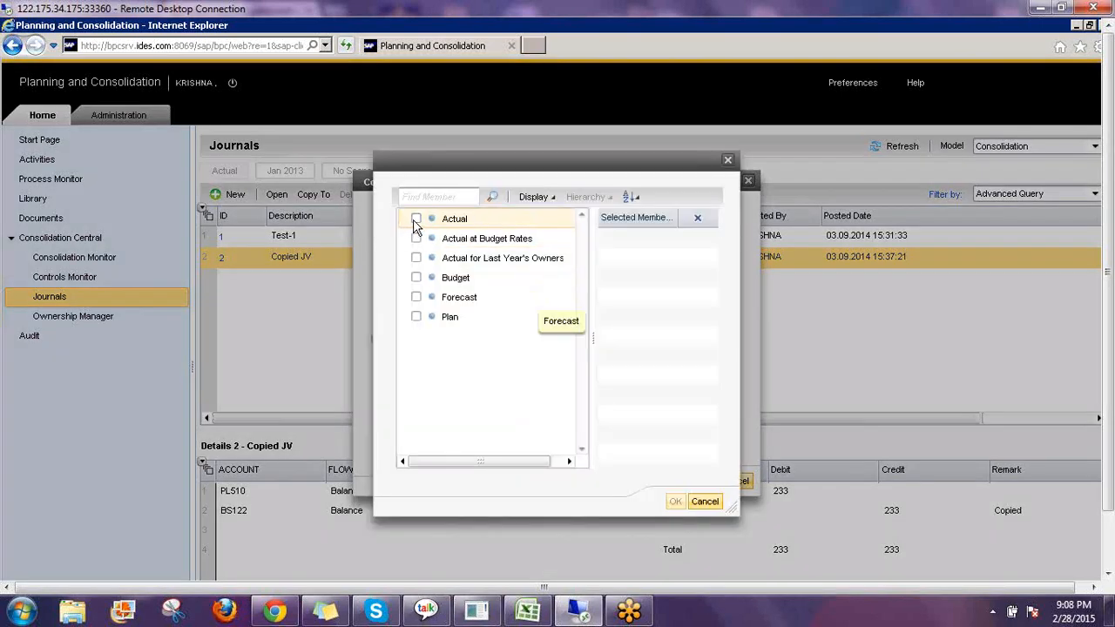
{"action": "left_click", "coordinate": [415, 219]}
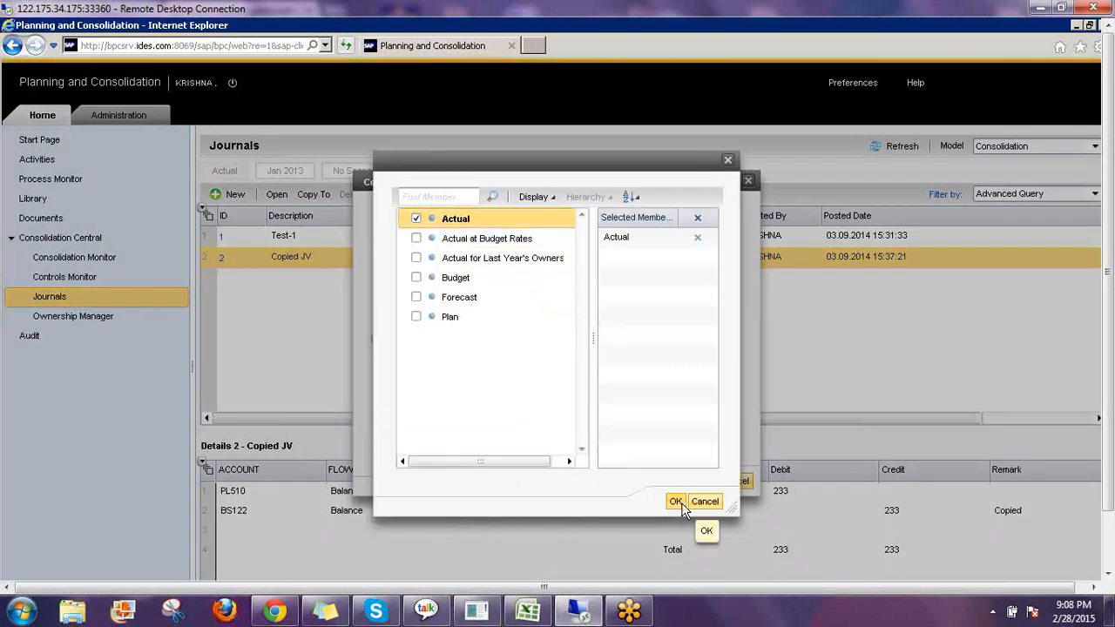
{"action": "left_click", "coordinate": [676, 503]}
{"action": "left_click", "coordinate": [703, 481]}
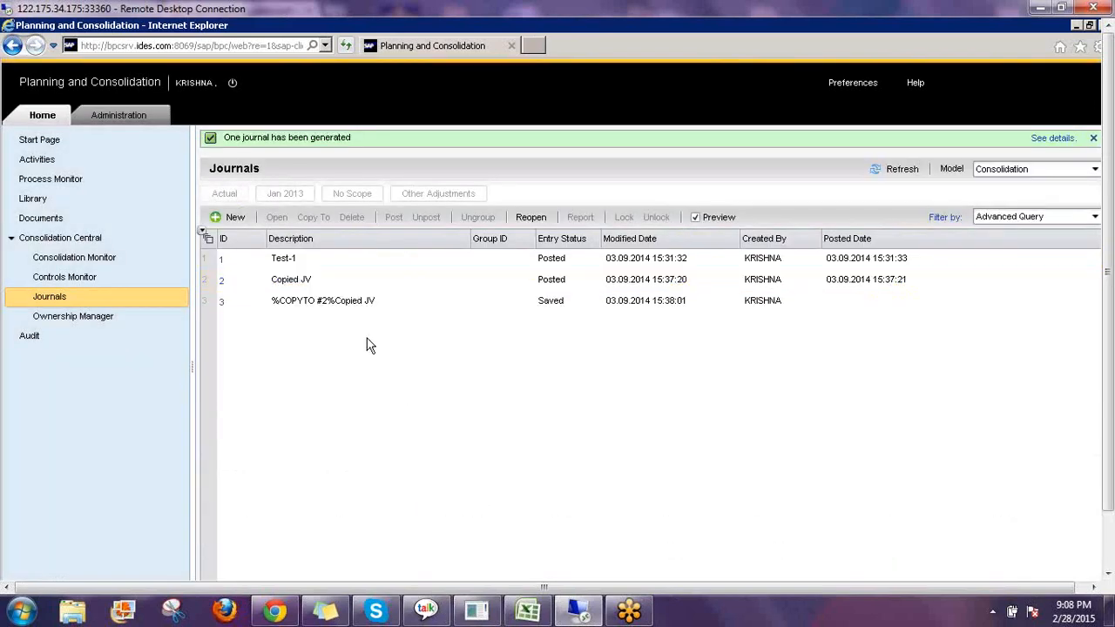
Open the new copy %COPYTO #2%Copied JV, rename its description to Reversal and enable Auto Reverse.
{"action": "left_click", "coordinate": [336, 302]}
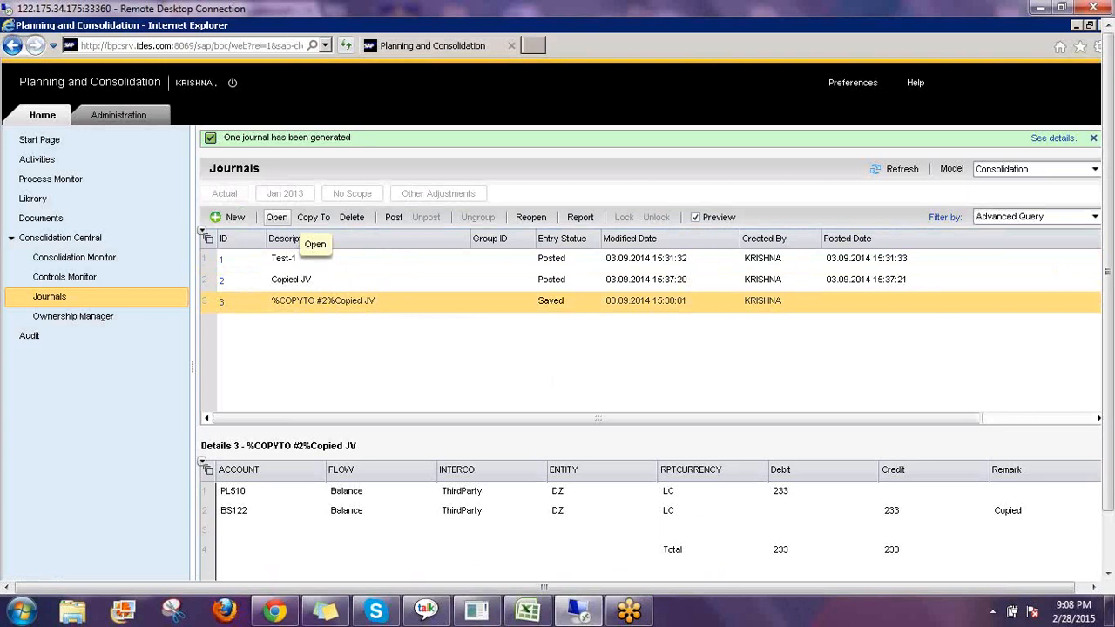
{"action": "left_click", "coordinate": [276, 217]}
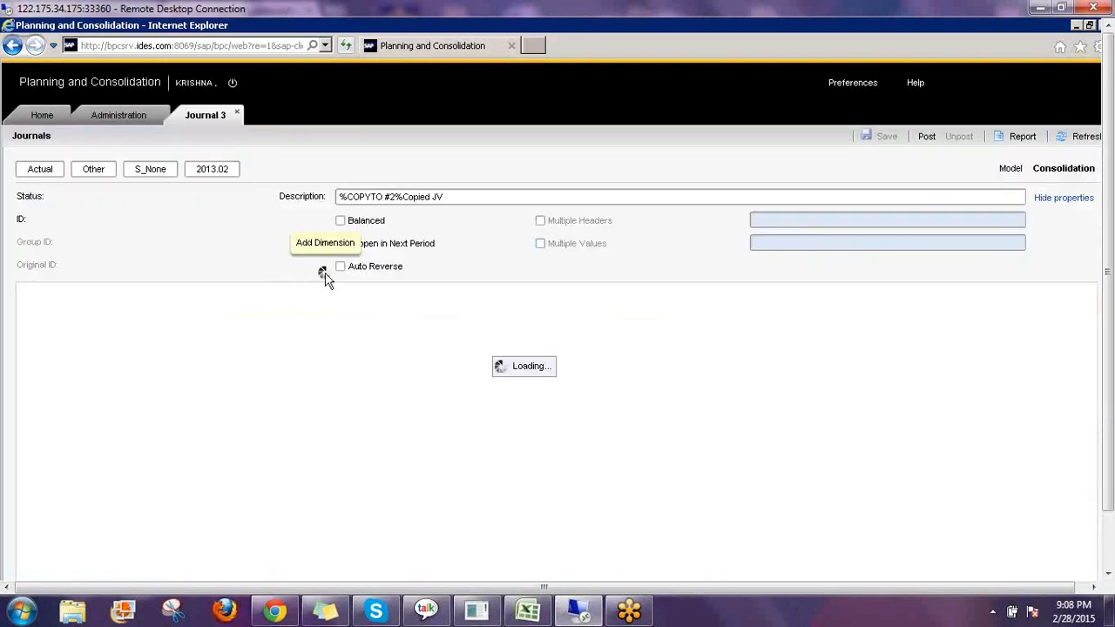
{"action": "left_click", "coordinate": [475, 197]}
{"action": "left_click_drag", "start_coordinate": [475, 196], "coordinate": [331, 197]}
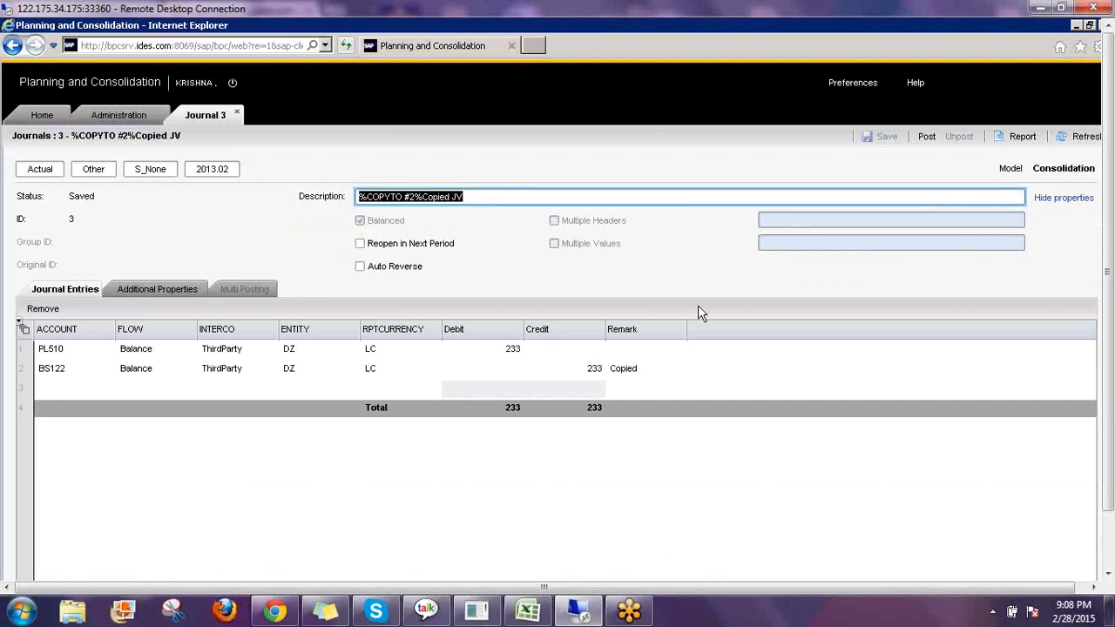
{"action": "type", "text": "Rev"}
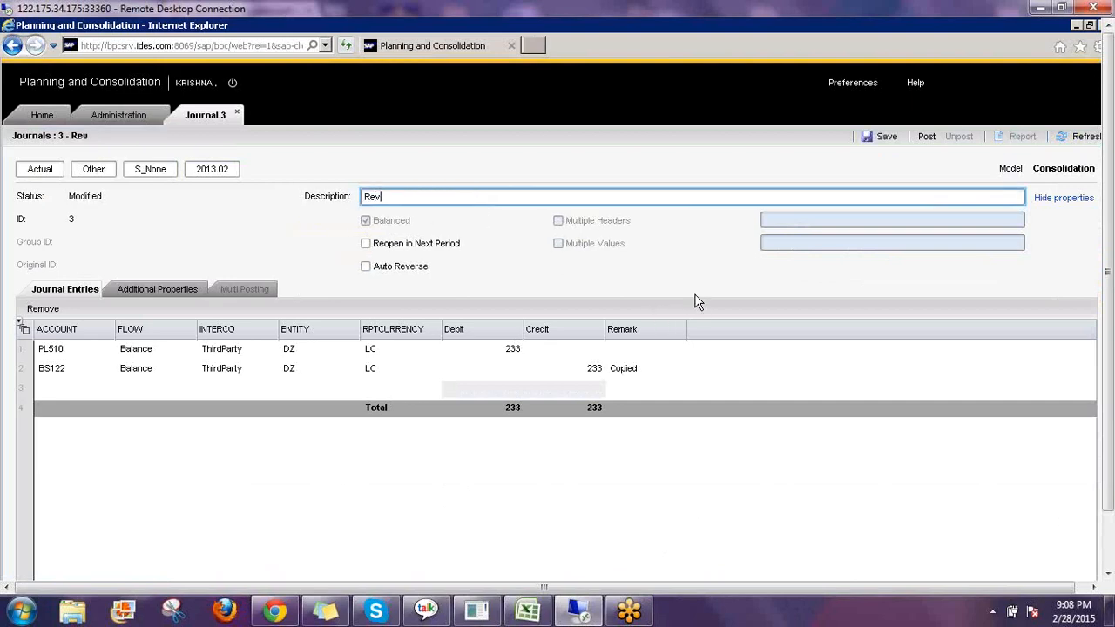
{"action": "type", "text": "ersal"}
{"action": "left_click", "coordinate": [366, 268]}
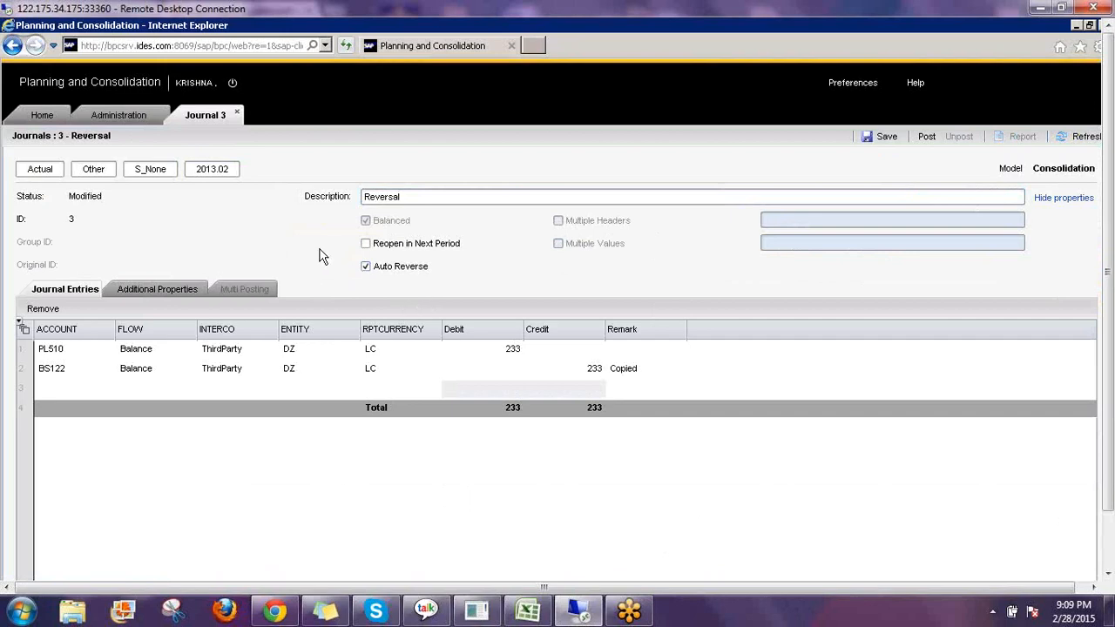
Post the Reversal journal and close it, returning to the journals list.
{"action": "left_click", "coordinate": [222, 169]}
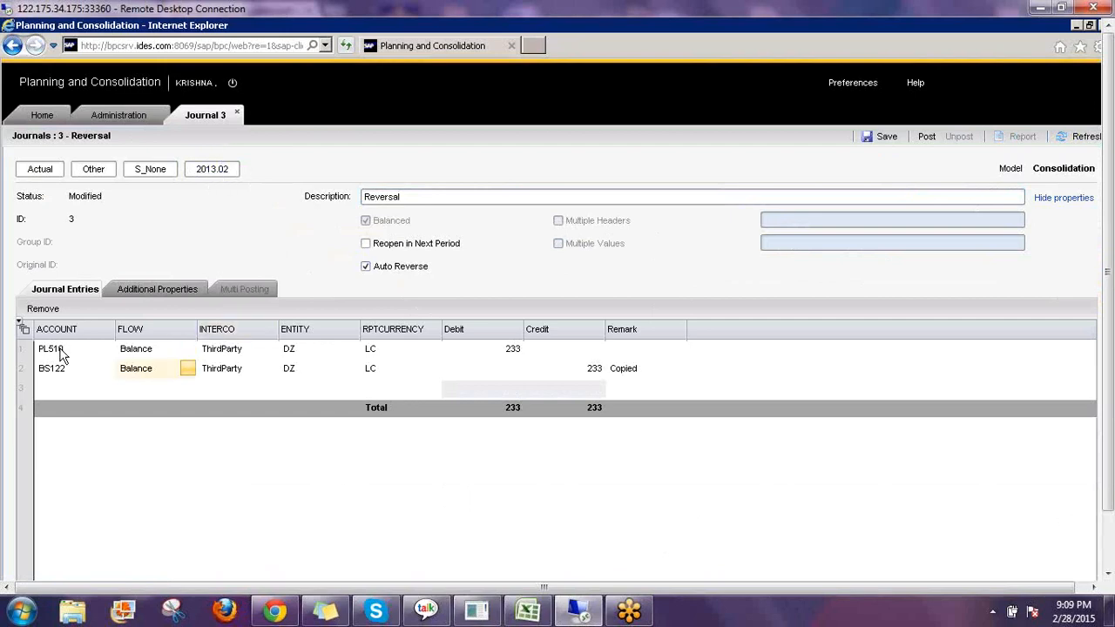
{"action": "left_click", "coordinate": [505, 357]}
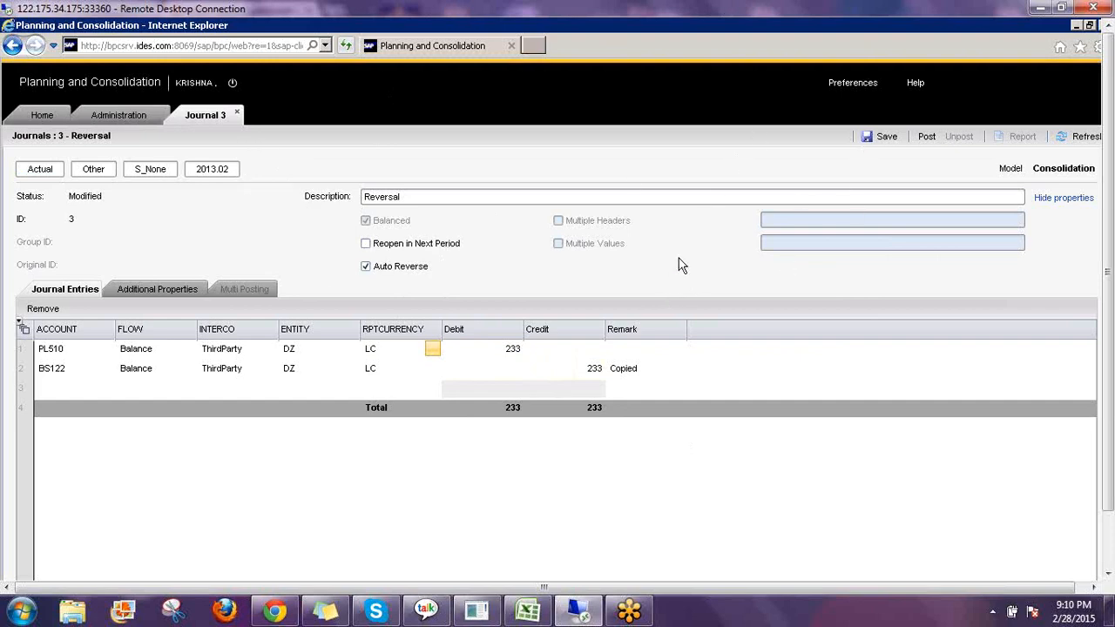
{"action": "left_click", "coordinate": [470, 196]}
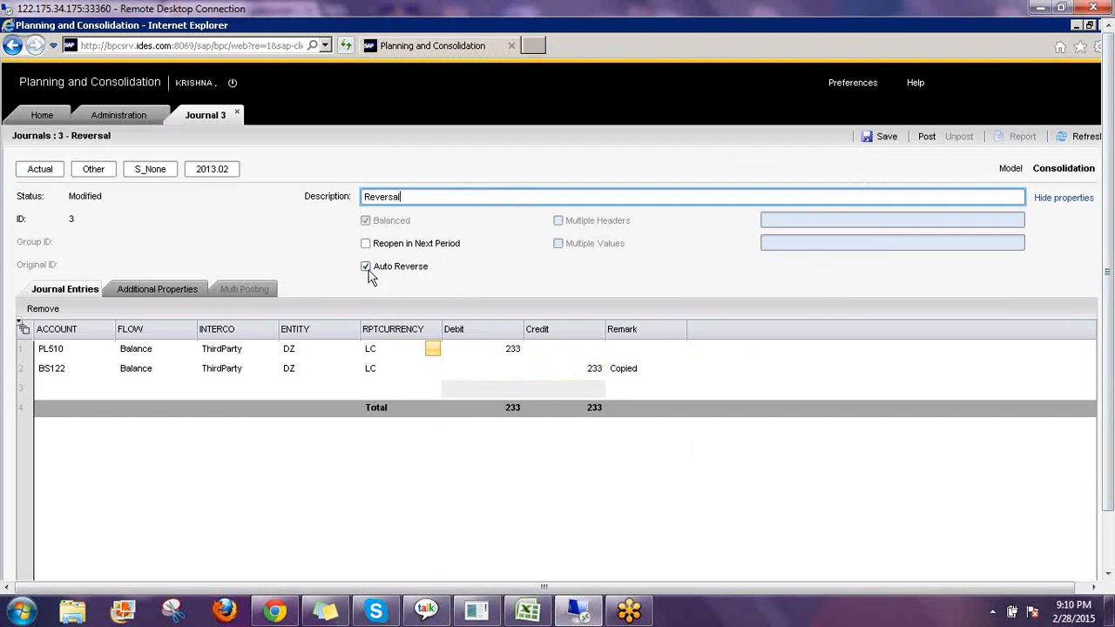
{"action": "left_click", "coordinate": [924, 137]}
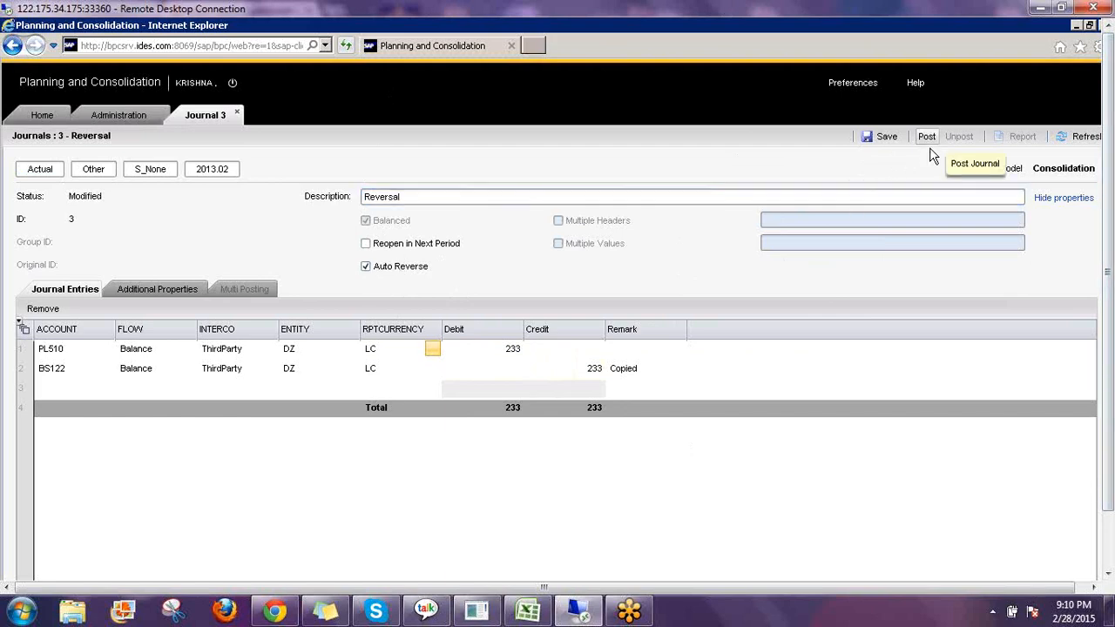
{"action": "left_click", "coordinate": [504, 198]}
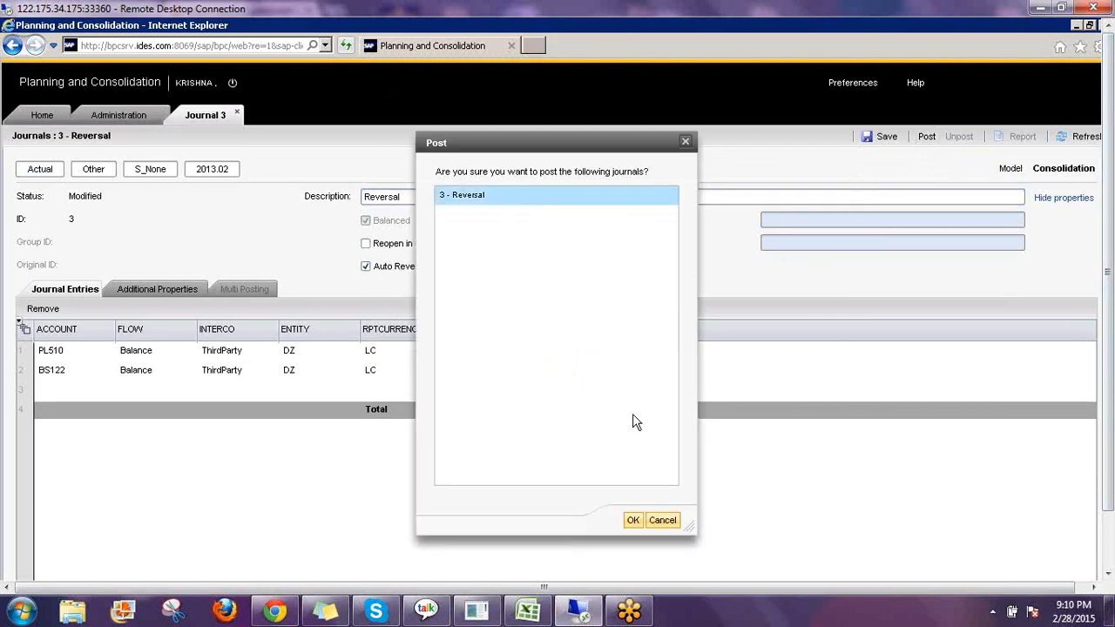
{"action": "left_click", "coordinate": [633, 517]}
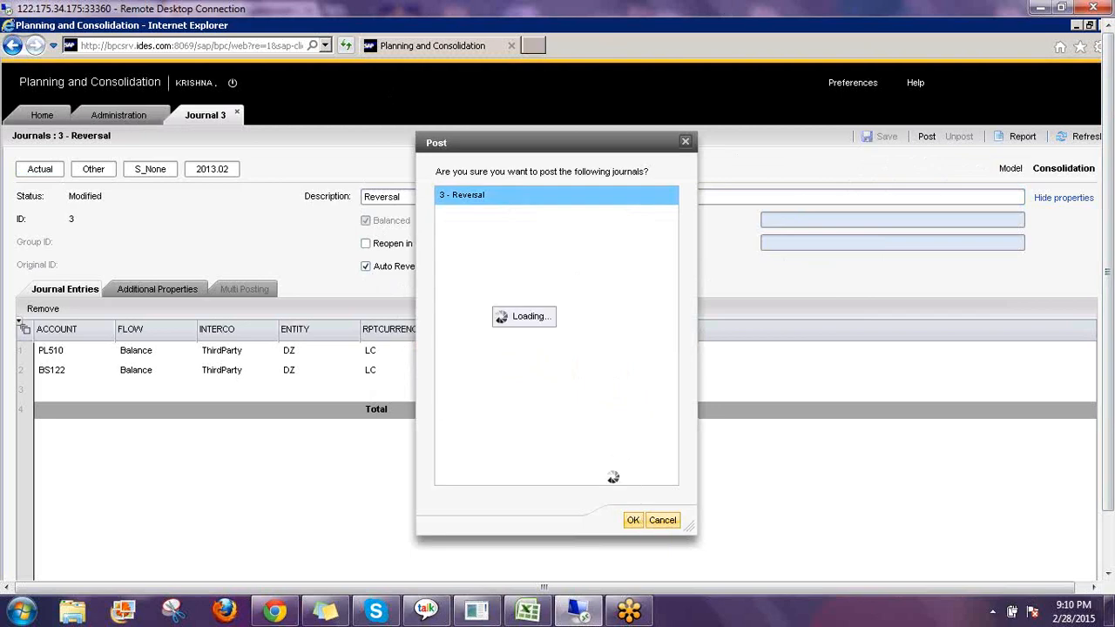
{"action": "left_click", "coordinate": [238, 116]}
{"action": "left_click", "coordinate": [41, 115]}
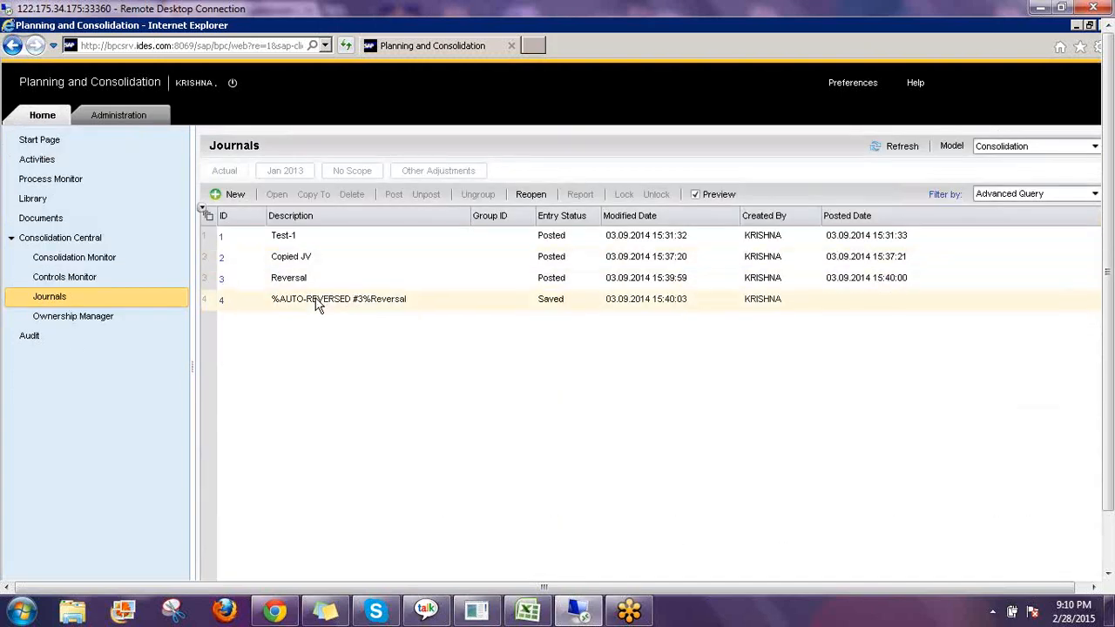
Open the %AUTO-REVERSED #3%Reversal journal and the Reversal journal from the journals list.
{"action": "left_click", "coordinate": [323, 304]}
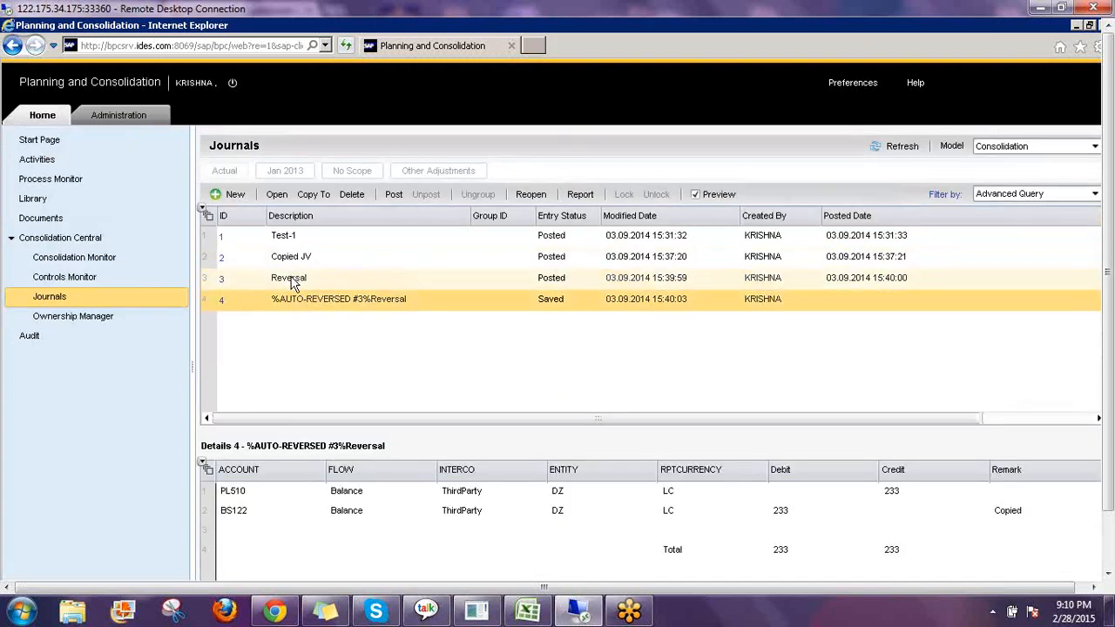
{"action": "left_click", "coordinate": [276, 196]}
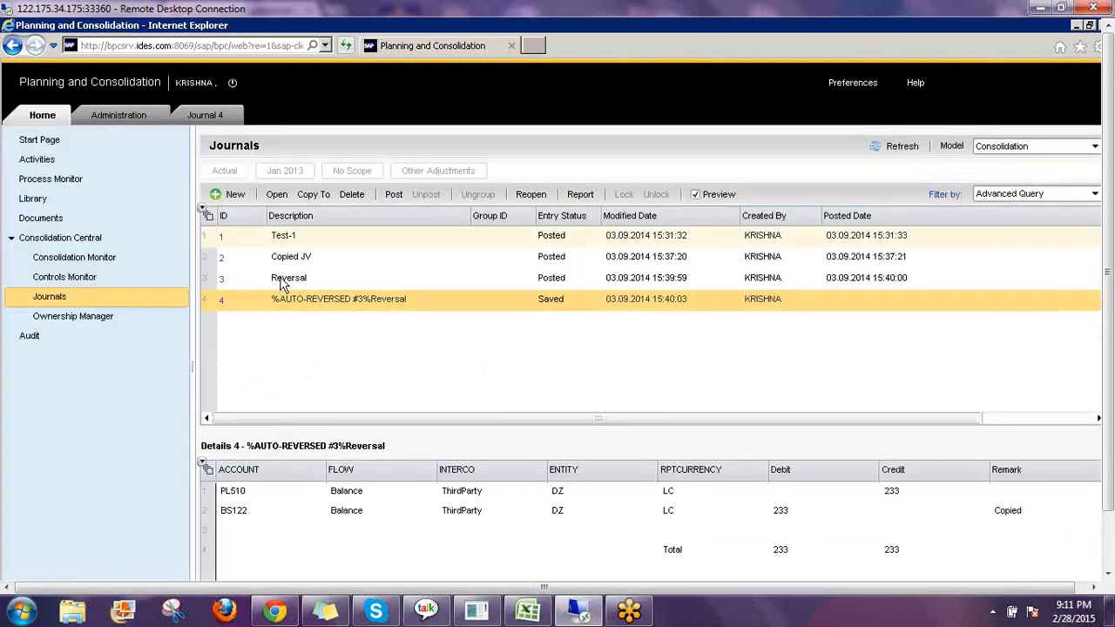
{"action": "left_click", "coordinate": [290, 279]}
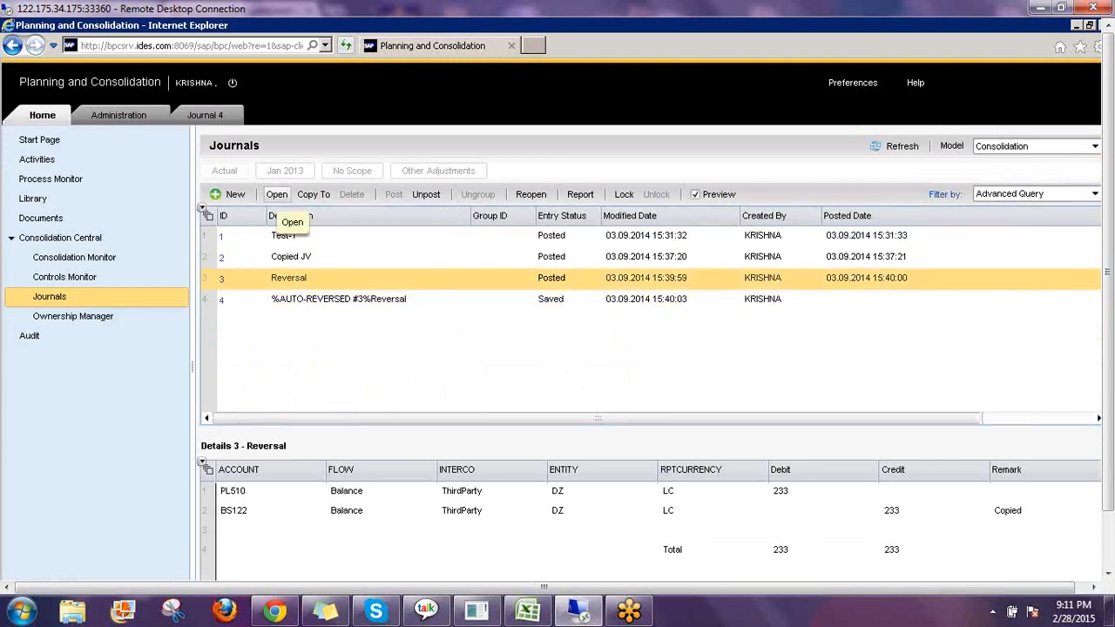
{"action": "left_click", "coordinate": [277, 194]}
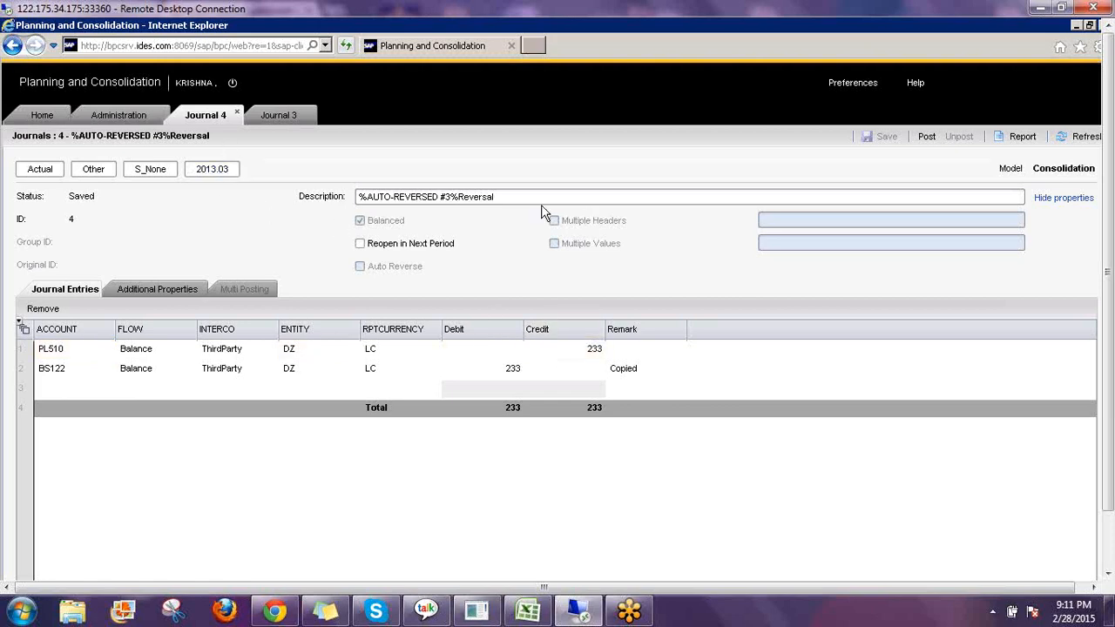
Rename the auto-reversed journal's description to Reversal of Feb Entry.
{"action": "left_click_drag", "start_coordinate": [519, 197], "coordinate": [331, 198]}
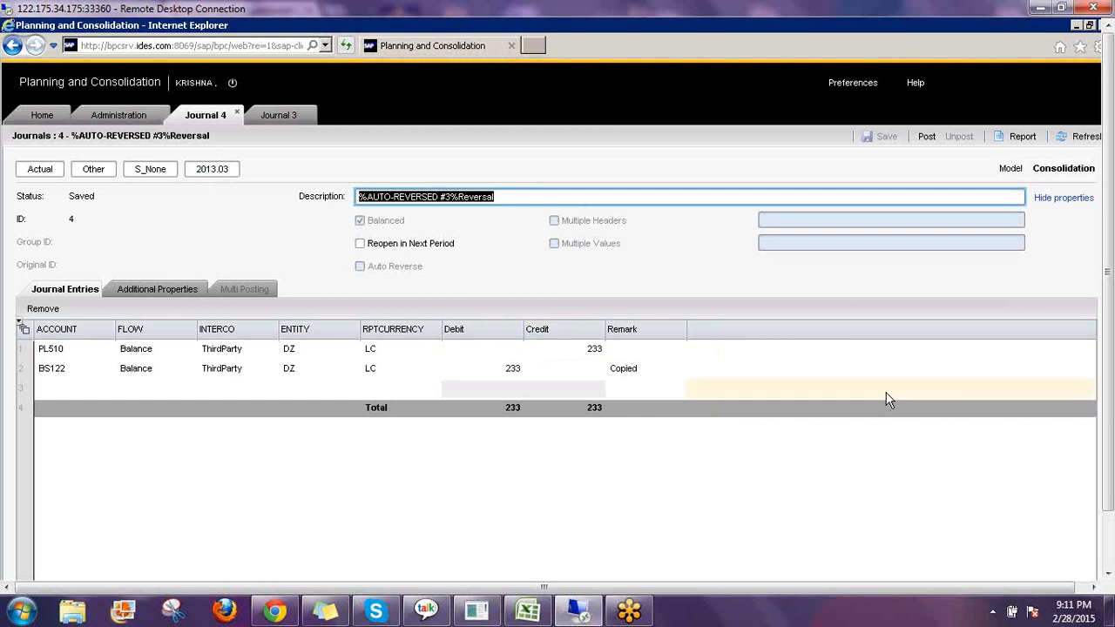
{"action": "type", "text": "Reversa"}
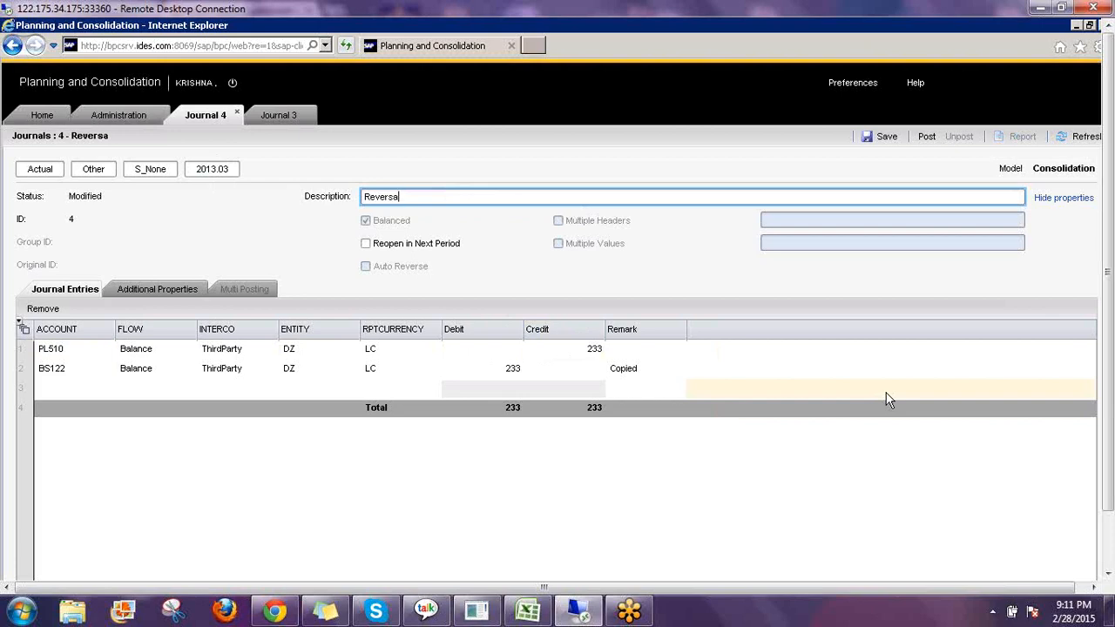
{"action": "type", "text": "l of Feb Entry"}
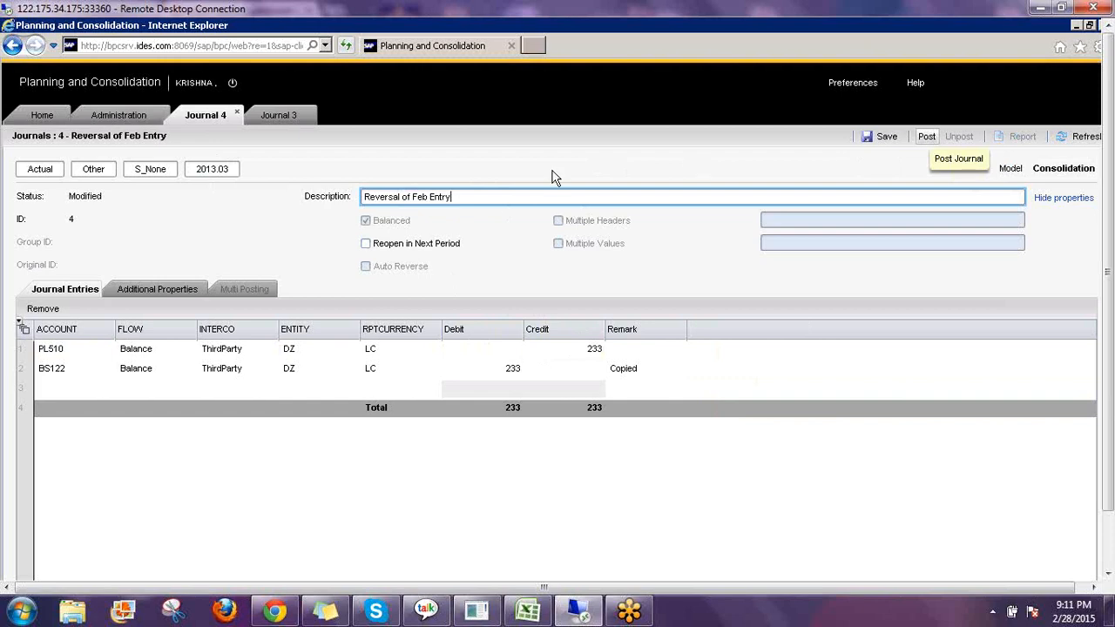
Post the Reversal of Feb Entry journal, close the open journal tabs, and return to the journals list.
{"action": "left_click", "coordinate": [927, 140]}
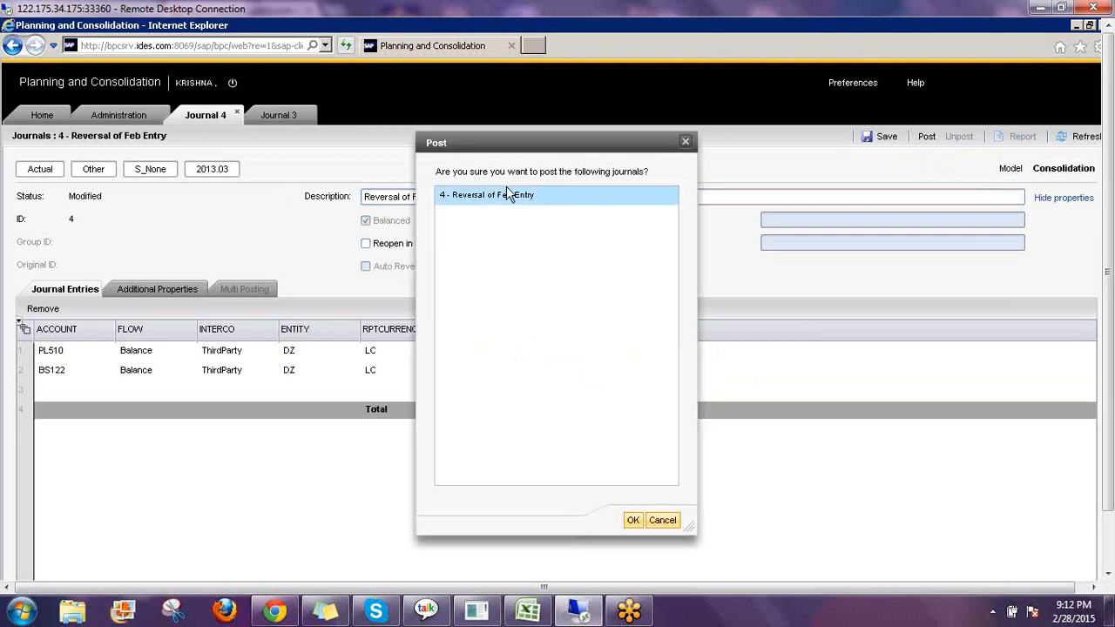
{"action": "left_click", "coordinate": [510, 195]}
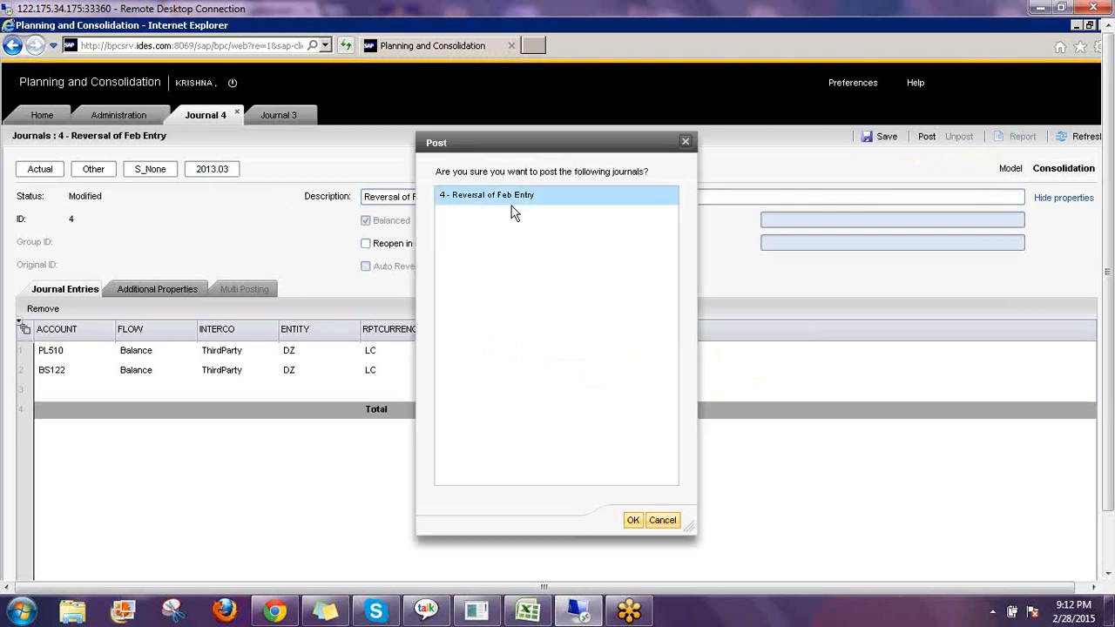
{"action": "left_click", "coordinate": [627, 524]}
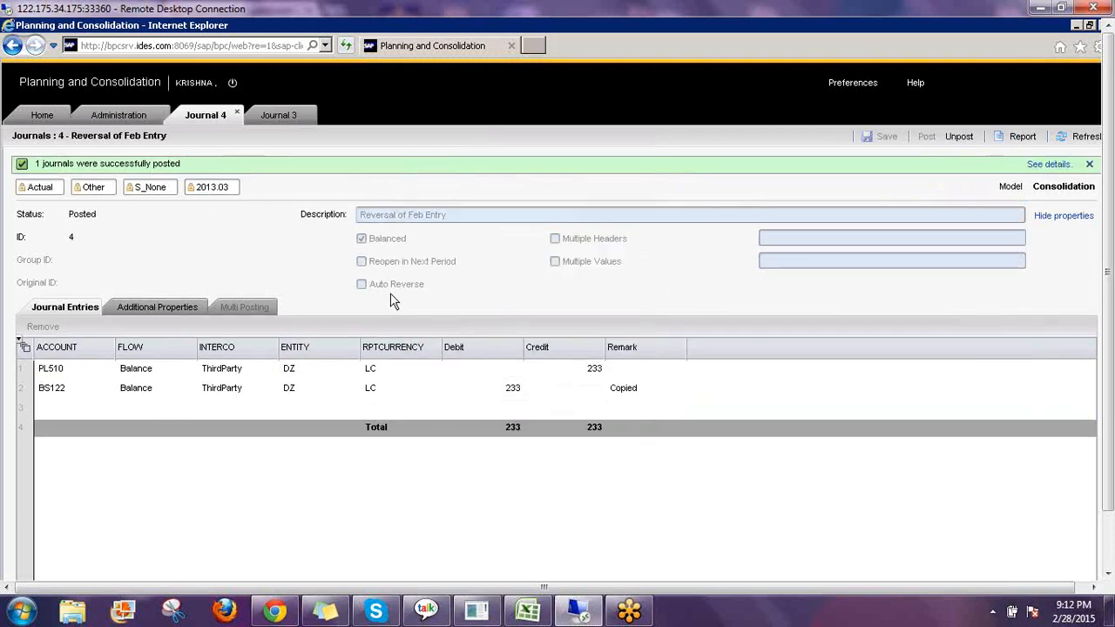
{"action": "left_click", "coordinate": [236, 112]}
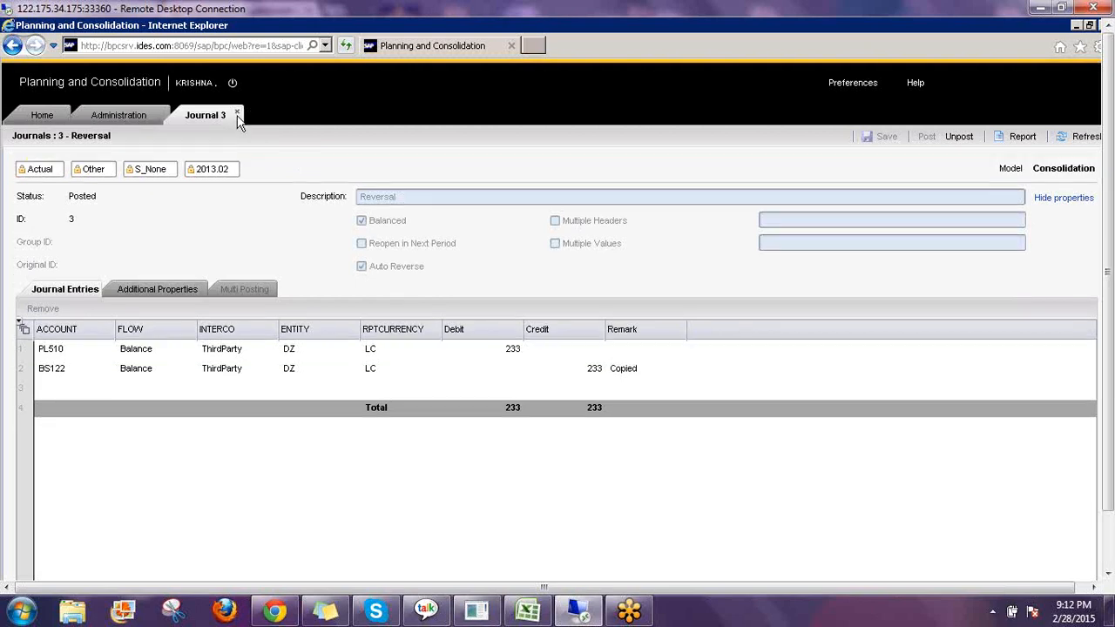
{"action": "left_click", "coordinate": [87, 119]}
{"action": "left_click", "coordinate": [42, 116]}
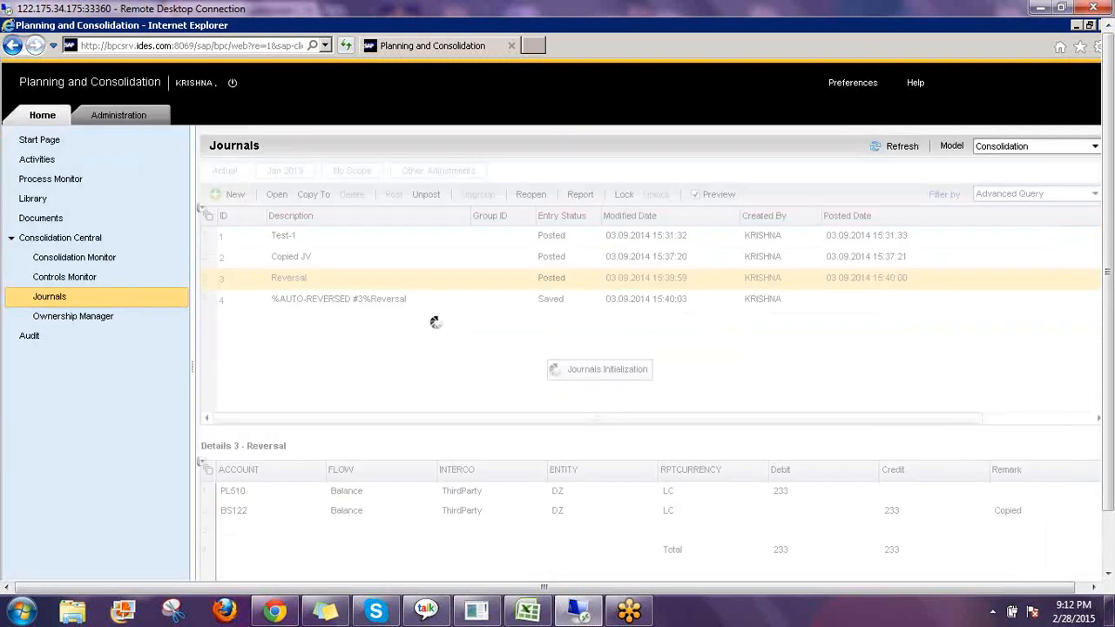
Open the Copied JV journal and unpost it.
{"action": "left_click", "coordinate": [347, 304]}
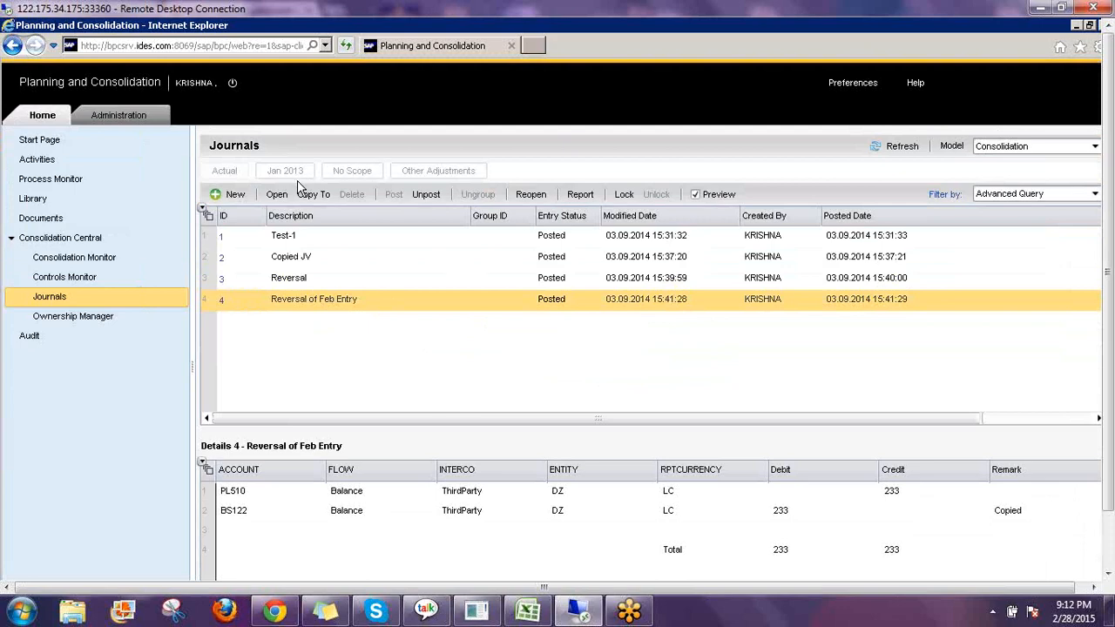
{"action": "left_click", "coordinate": [322, 260]}
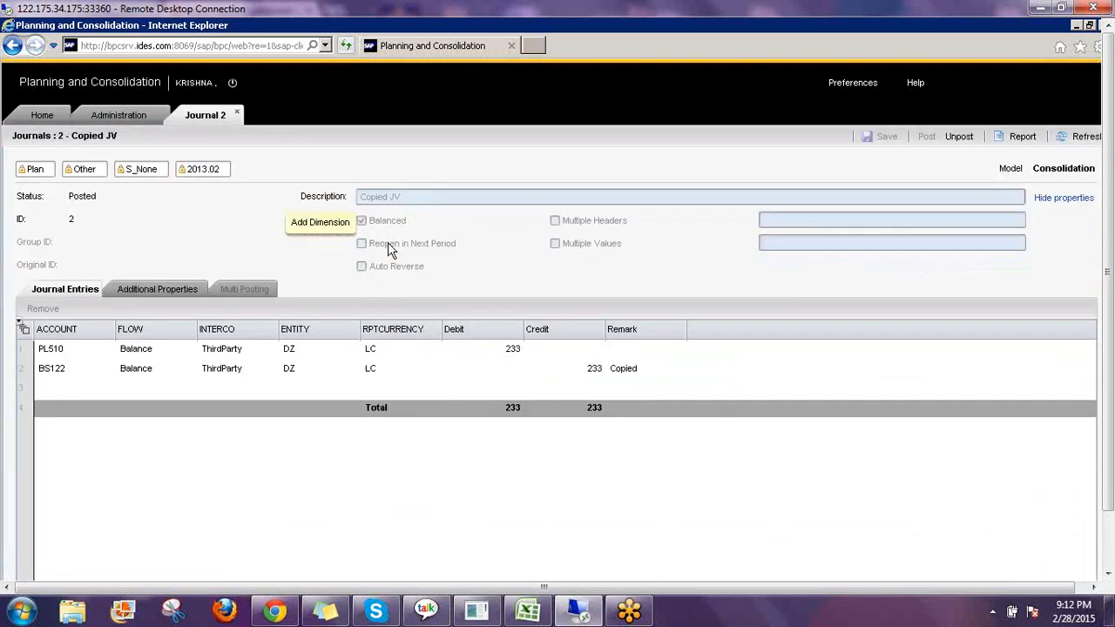
{"action": "left_click", "coordinate": [963, 136]}
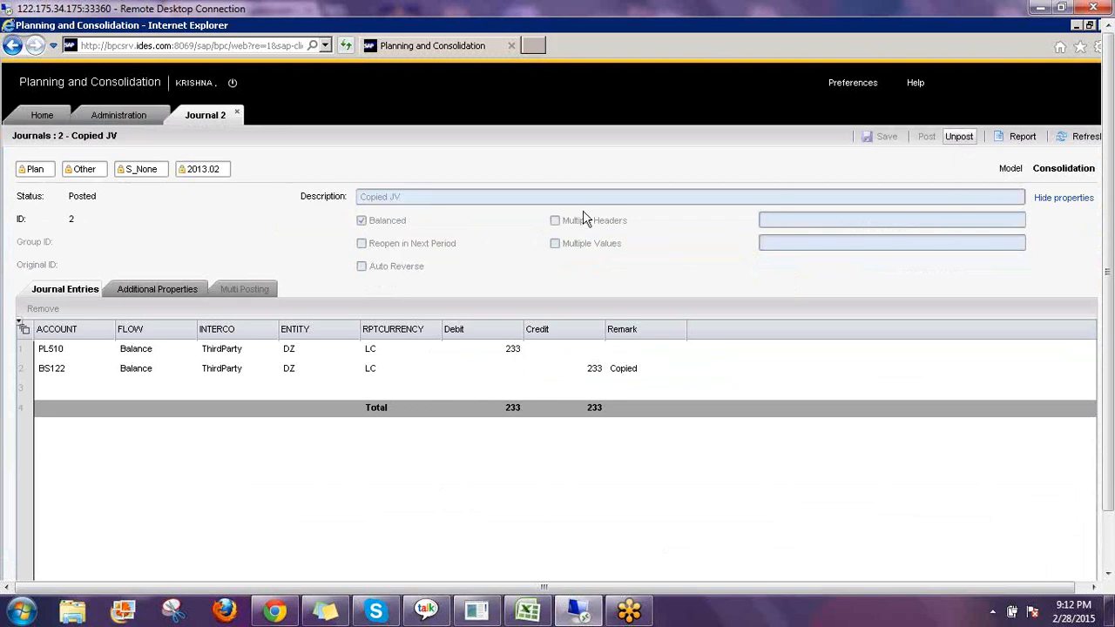
{"action": "left_click", "coordinate": [477, 197]}
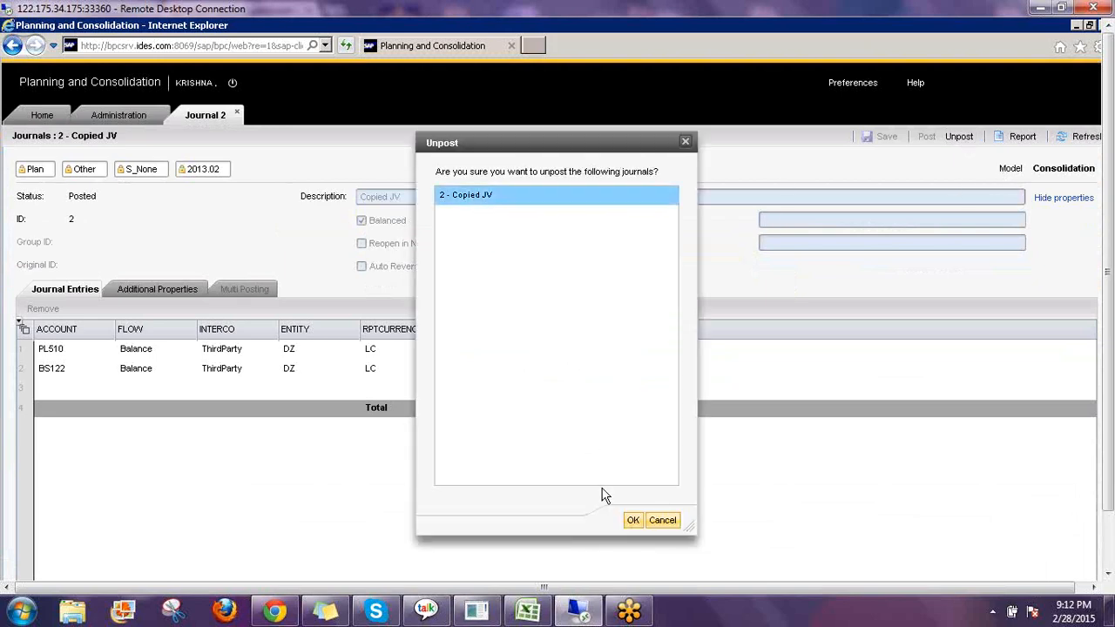
{"action": "left_click", "coordinate": [633, 520]}
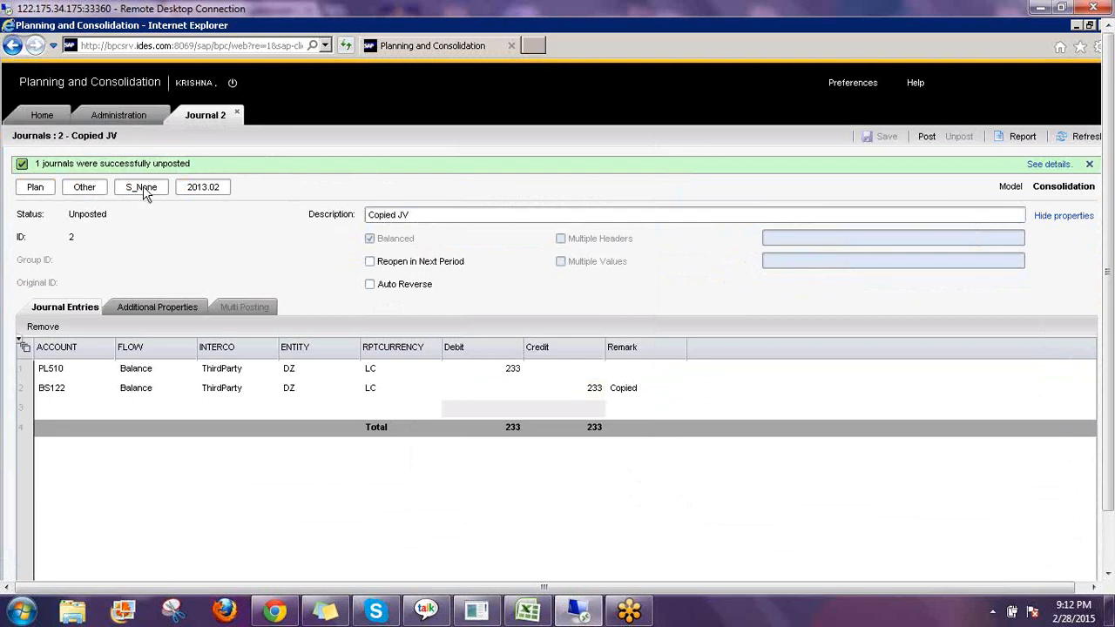
Enable Reopen in Next Period on Copied JV, post it, and return to the Consolidation journals list.
{"action": "left_click", "coordinate": [212, 191]}
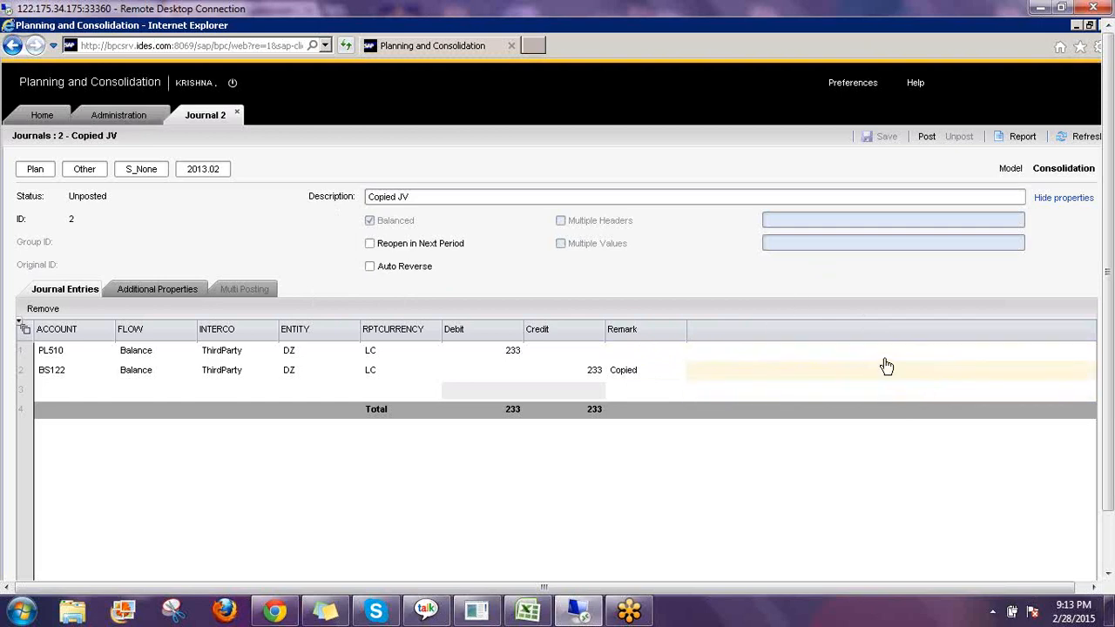
{"action": "left_click", "coordinate": [371, 245]}
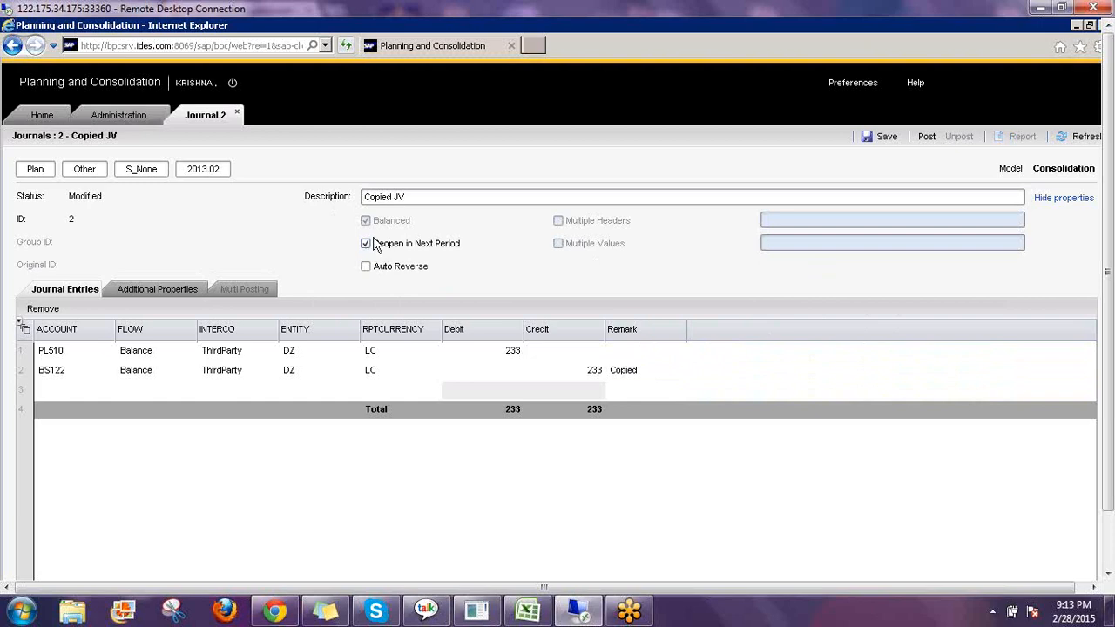
{"action": "left_click", "coordinate": [926, 138]}
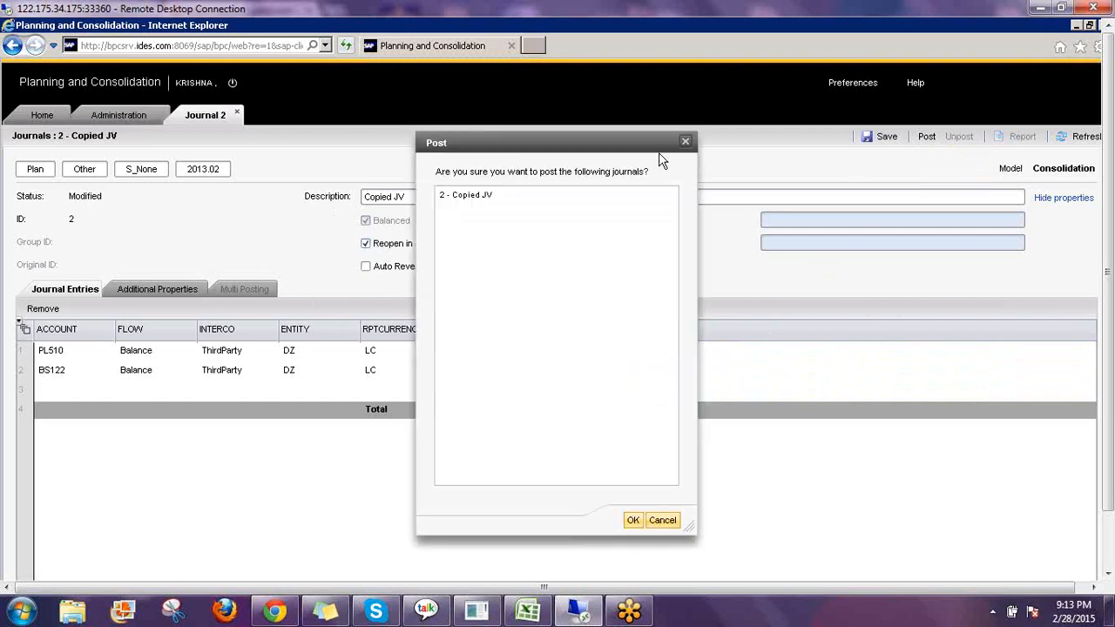
{"action": "left_click", "coordinate": [473, 200]}
{"action": "left_click", "coordinate": [632, 517]}
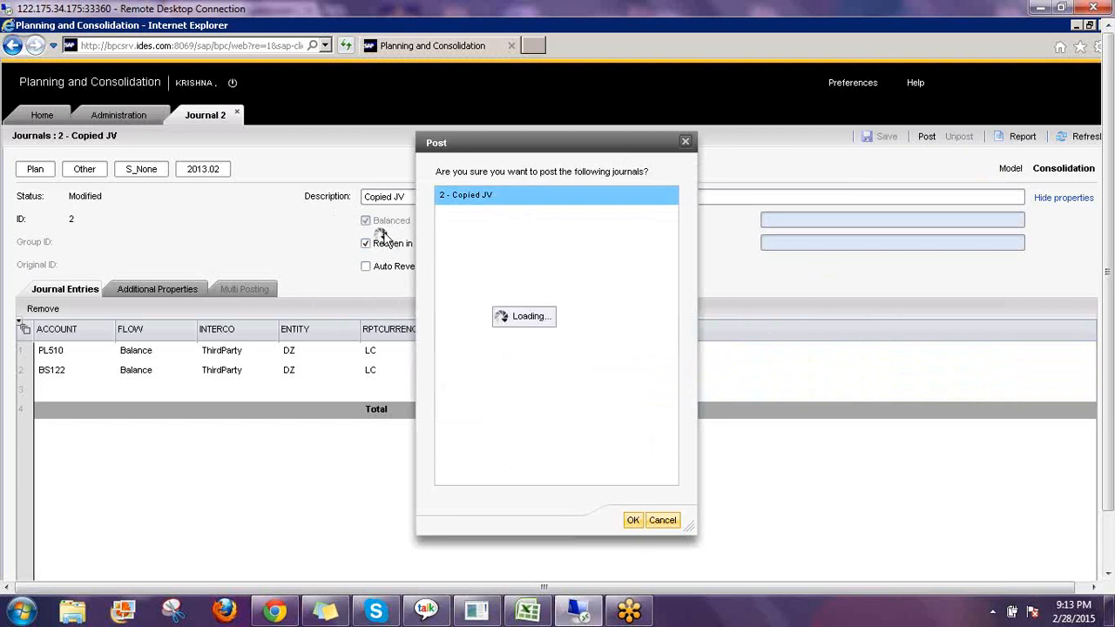
{"action": "left_click", "coordinate": [236, 115]}
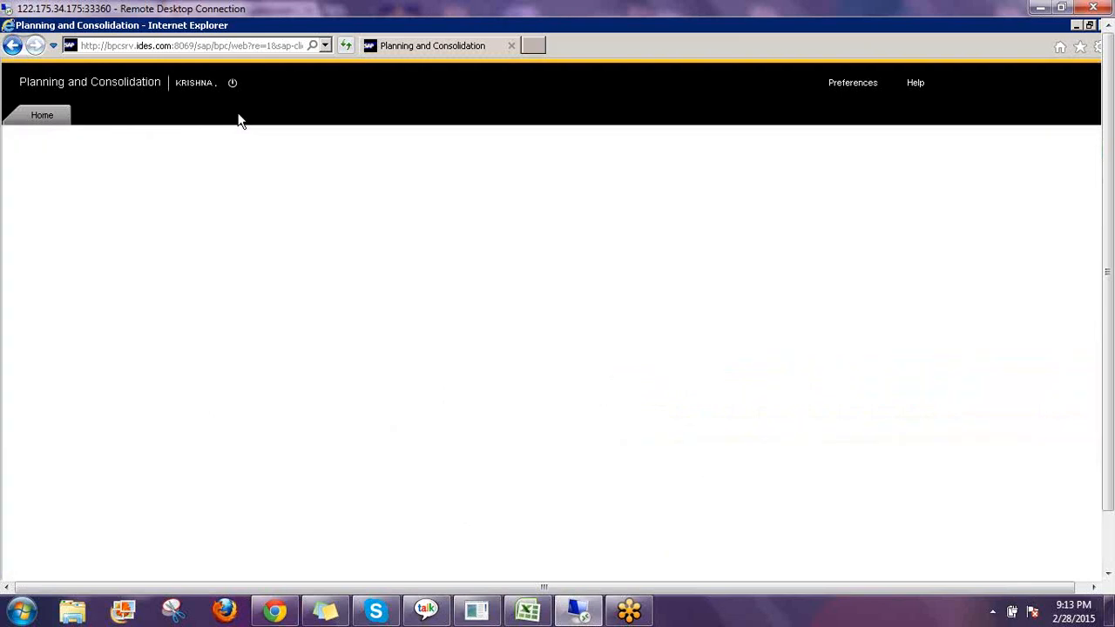
{"action": "left_click", "coordinate": [41, 115]}
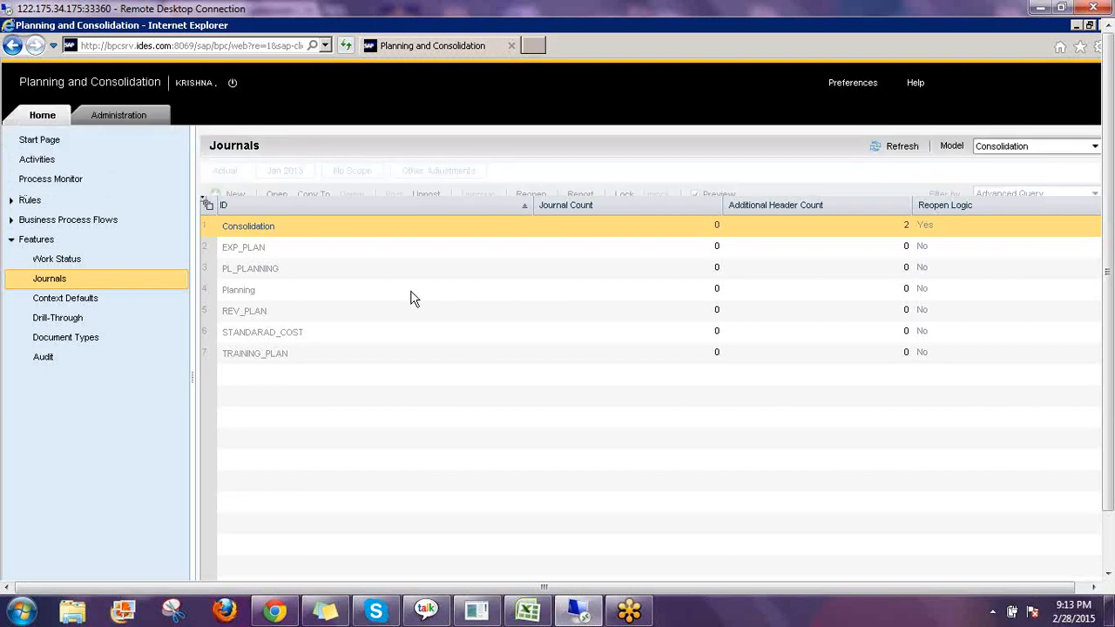
{"action": "left_click", "coordinate": [341, 263]}
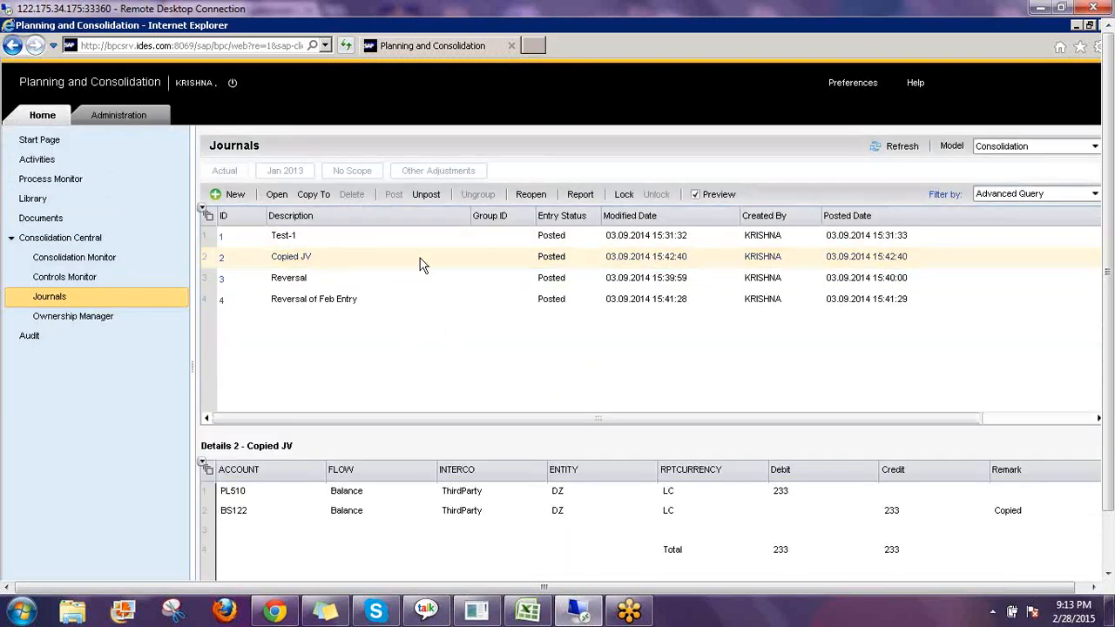
Start a Reopen, choosing category Plan and time Feb 2013 (2013.02) as the journals to be reopened.
{"action": "left_click", "coordinate": [531, 196]}
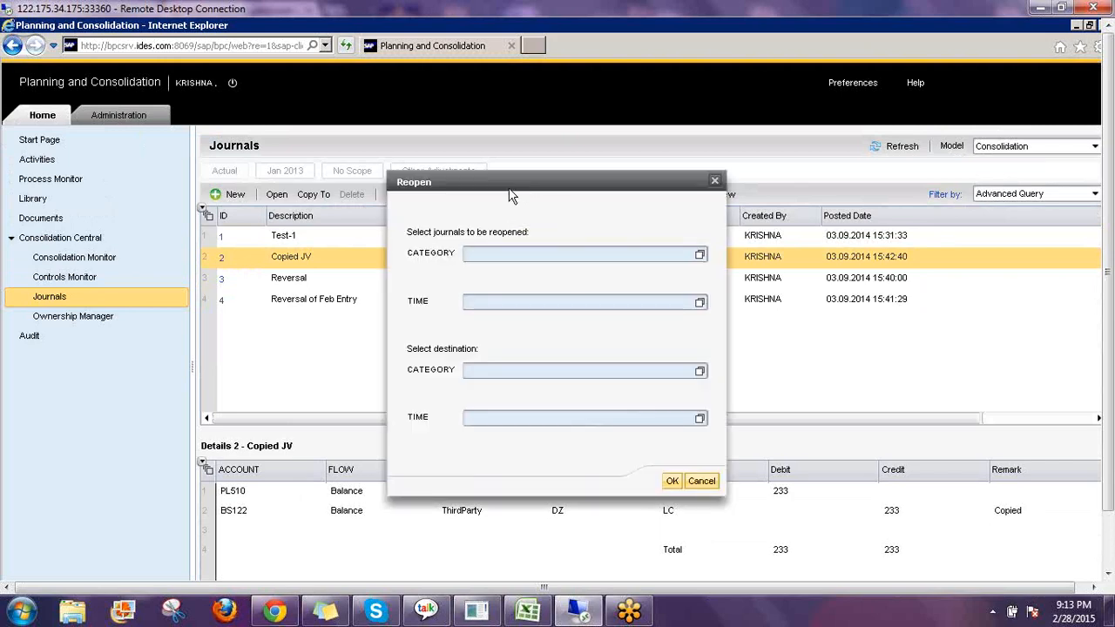
{"action": "left_click_drag", "start_coordinate": [510, 191], "coordinate": [604, 108]}
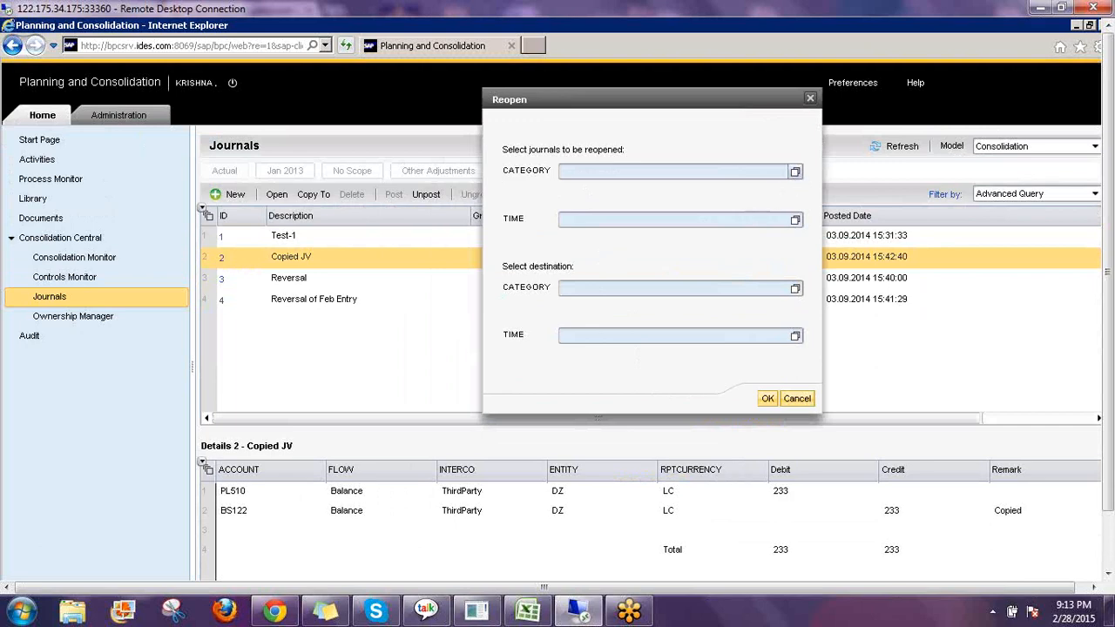
{"action": "left_click", "coordinate": [795, 171]}
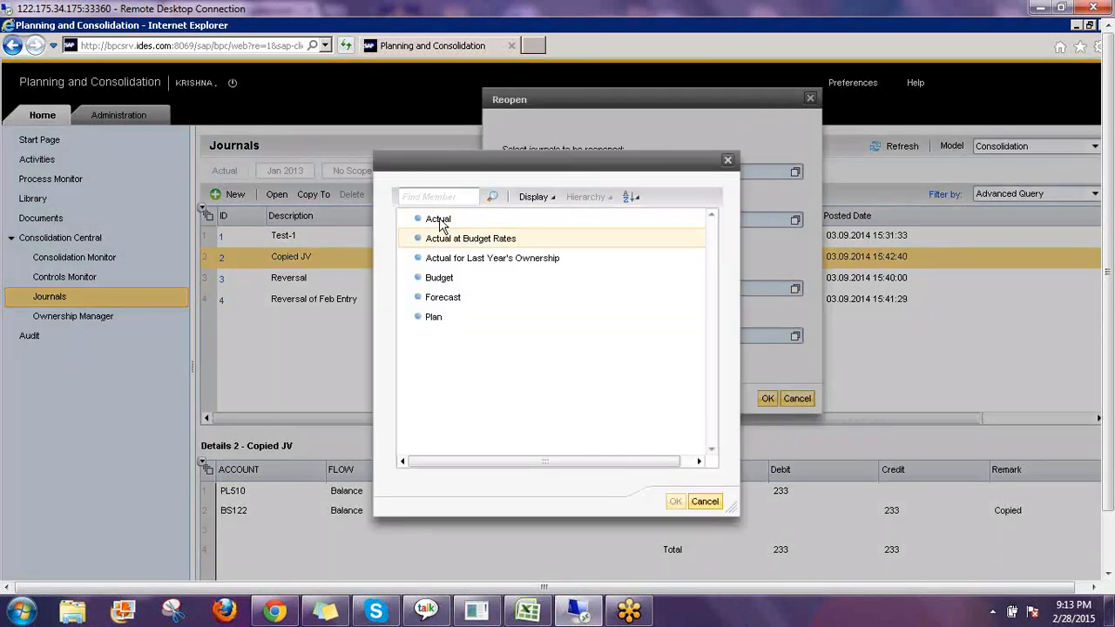
{"action": "left_click", "coordinate": [465, 326]}
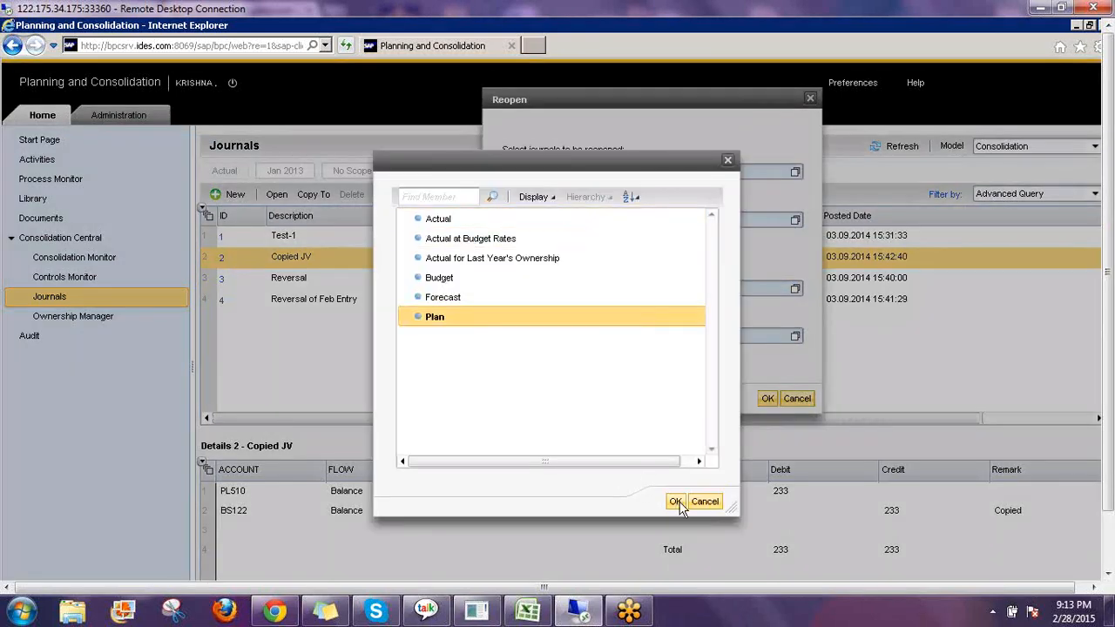
{"action": "left_click", "coordinate": [675, 501]}
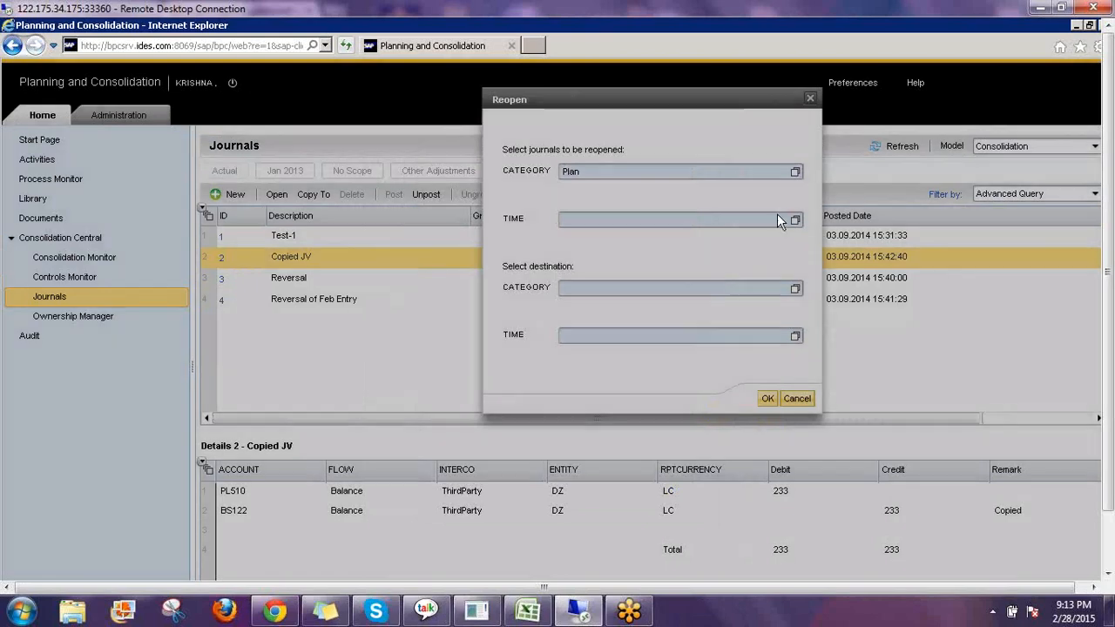
{"action": "left_click", "coordinate": [793, 220]}
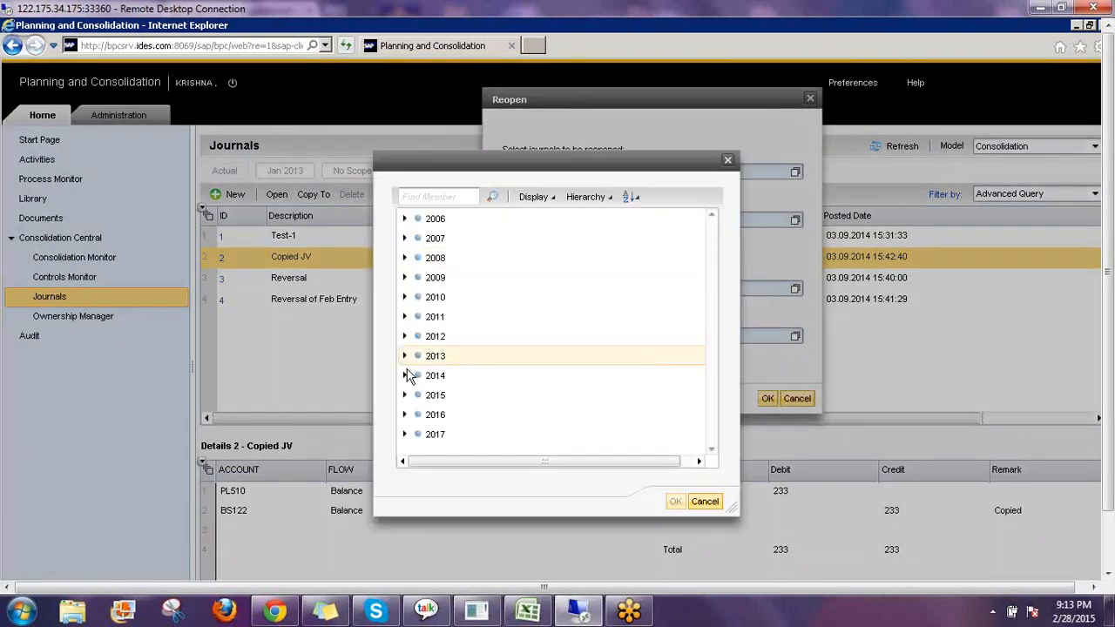
{"action": "left_click", "coordinate": [404, 355]}
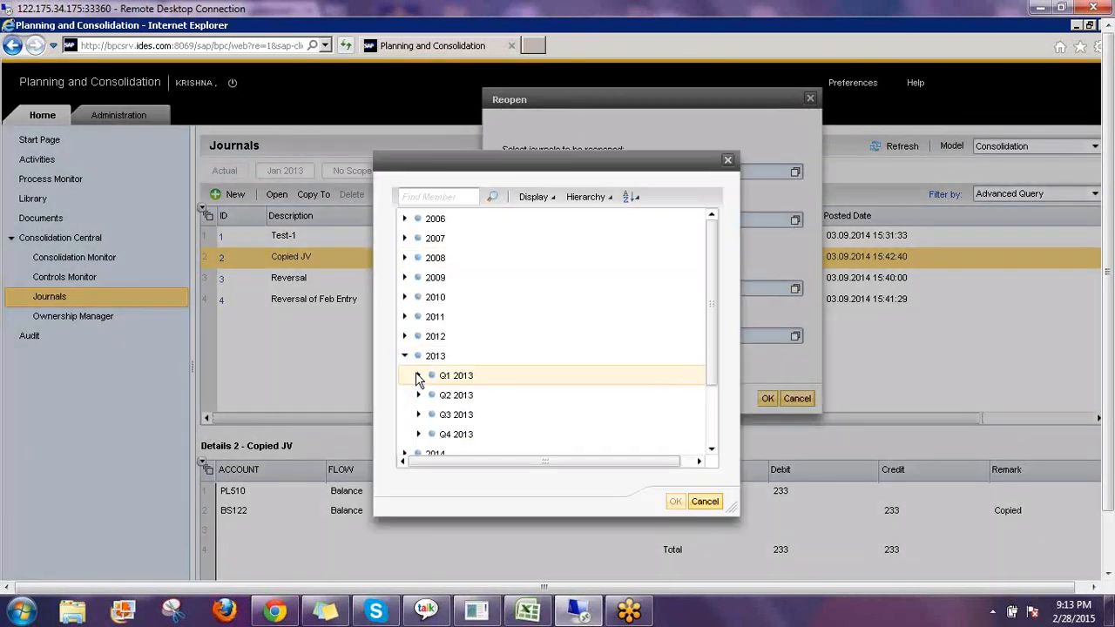
{"action": "left_click", "coordinate": [419, 376]}
{"action": "left_click", "coordinate": [483, 415]}
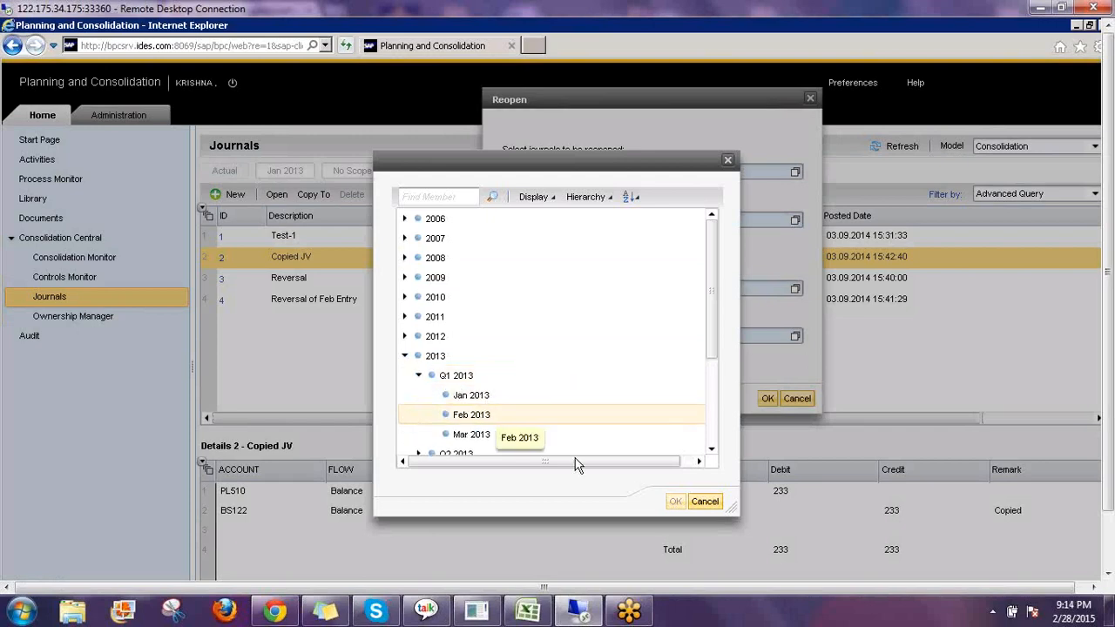
{"action": "left_click", "coordinate": [676, 503]}
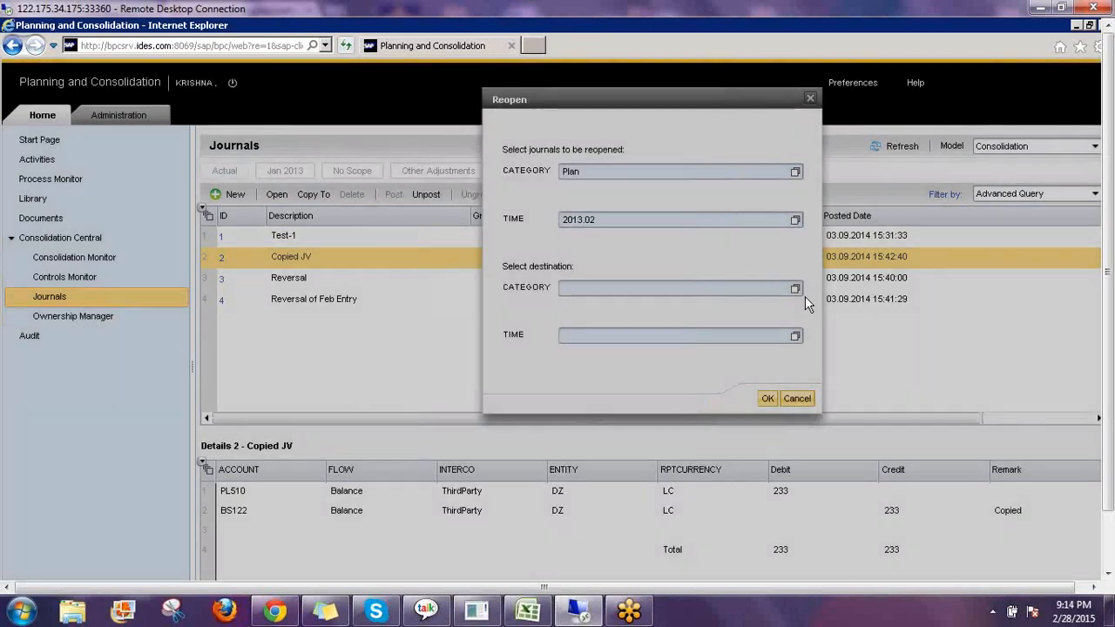
Set the reopen destination to category Actual and time Feb 2013 (2013.02), and run the reopen.
{"action": "left_click", "coordinate": [794, 289]}
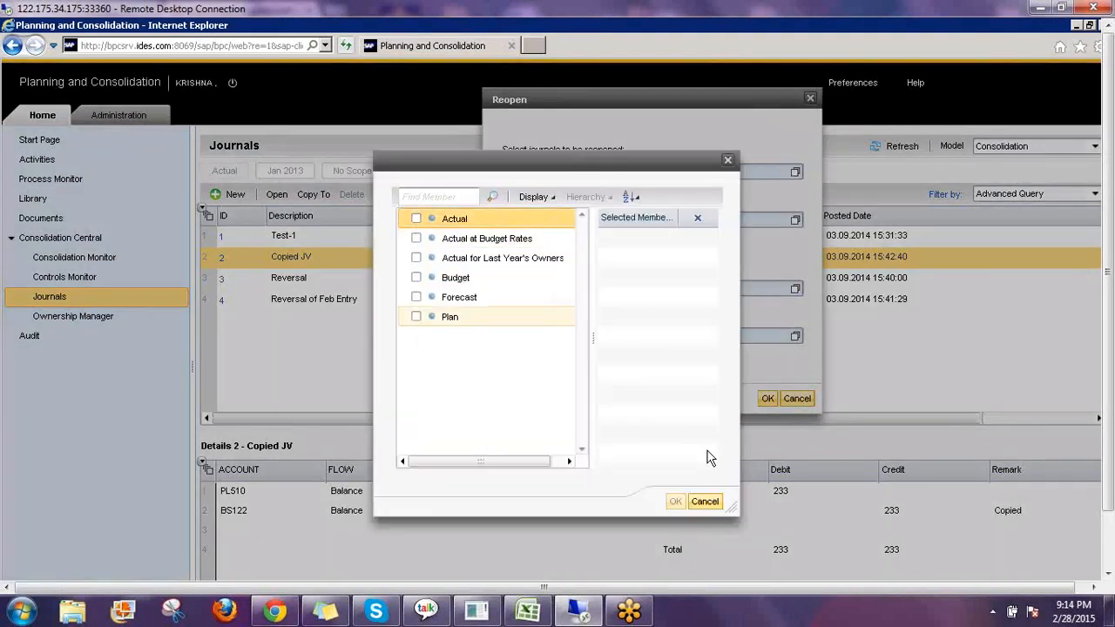
{"action": "left_click", "coordinate": [417, 219]}
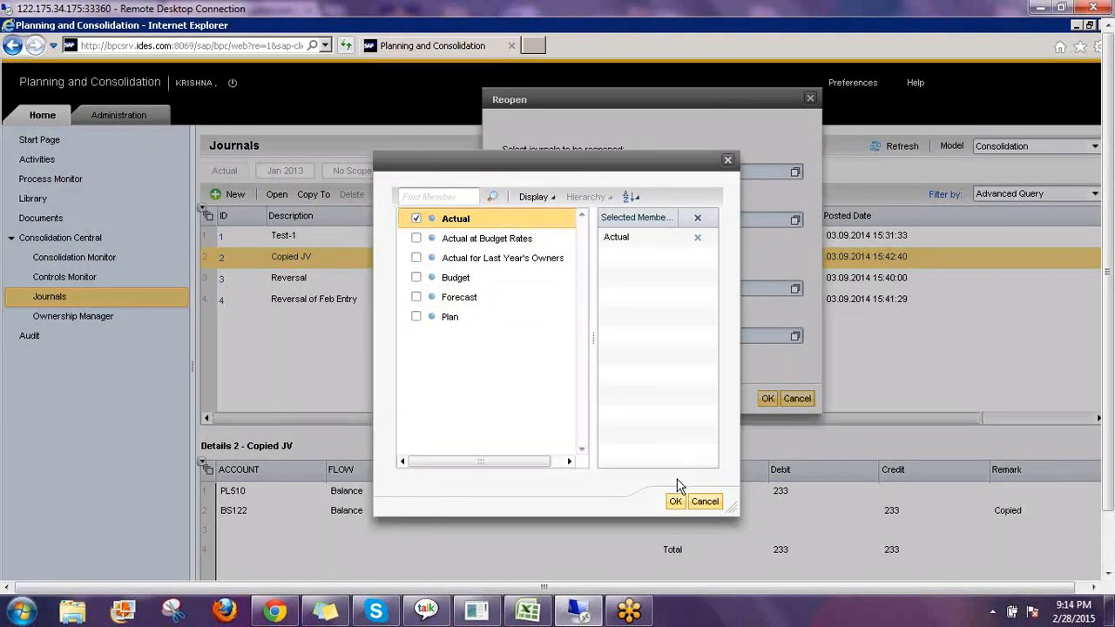
{"action": "left_click", "coordinate": [676, 502]}
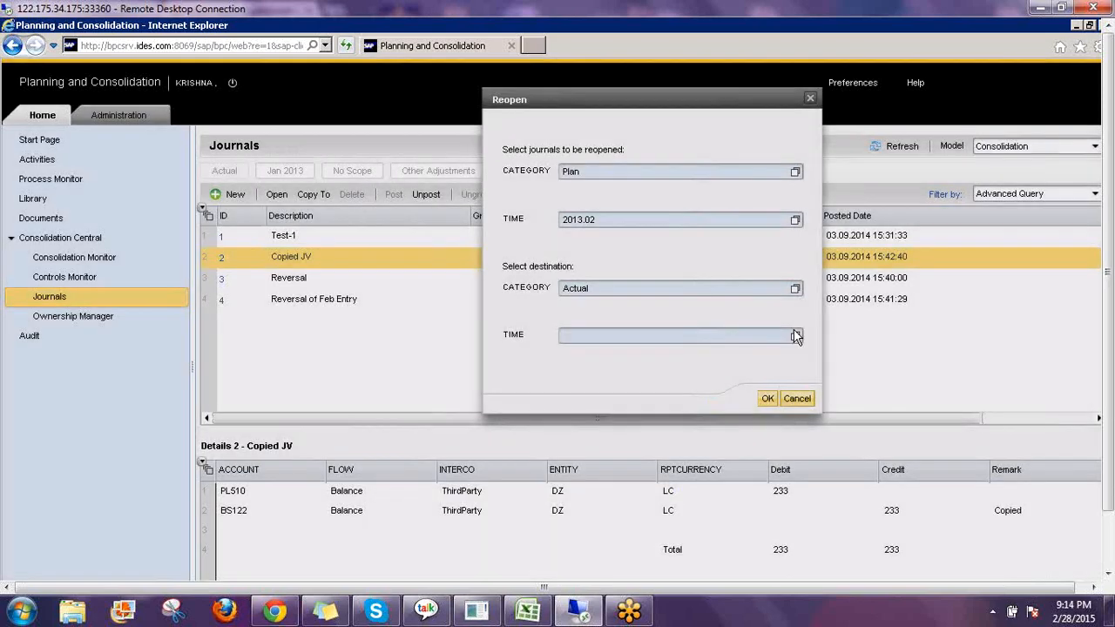
{"action": "left_click", "coordinate": [794, 336]}
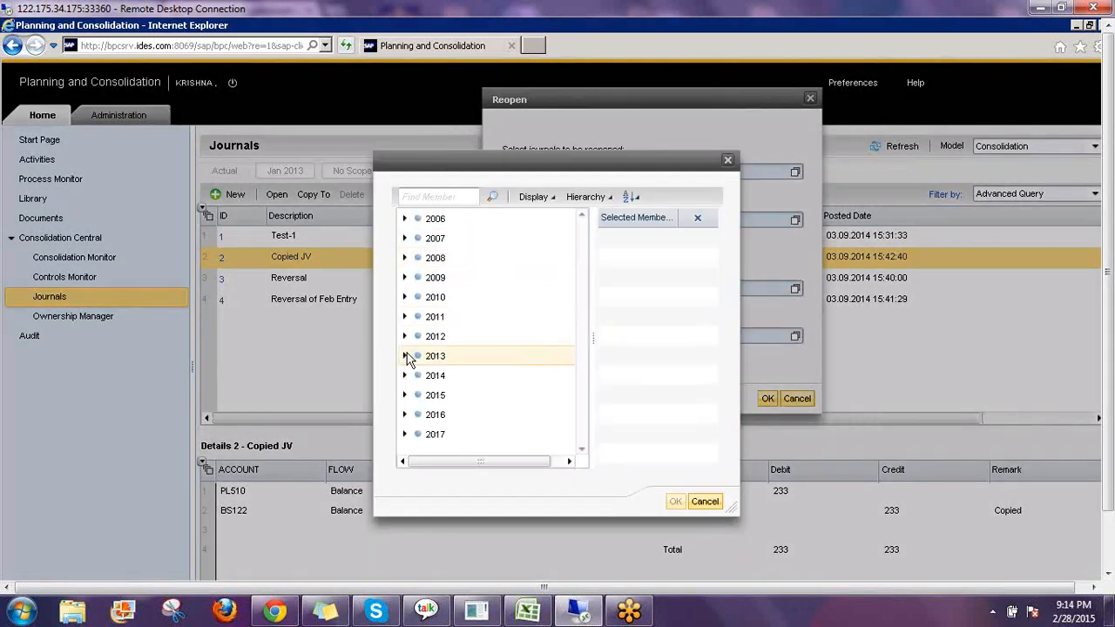
{"action": "left_click", "coordinate": [404, 355]}
{"action": "left_click", "coordinate": [418, 376]}
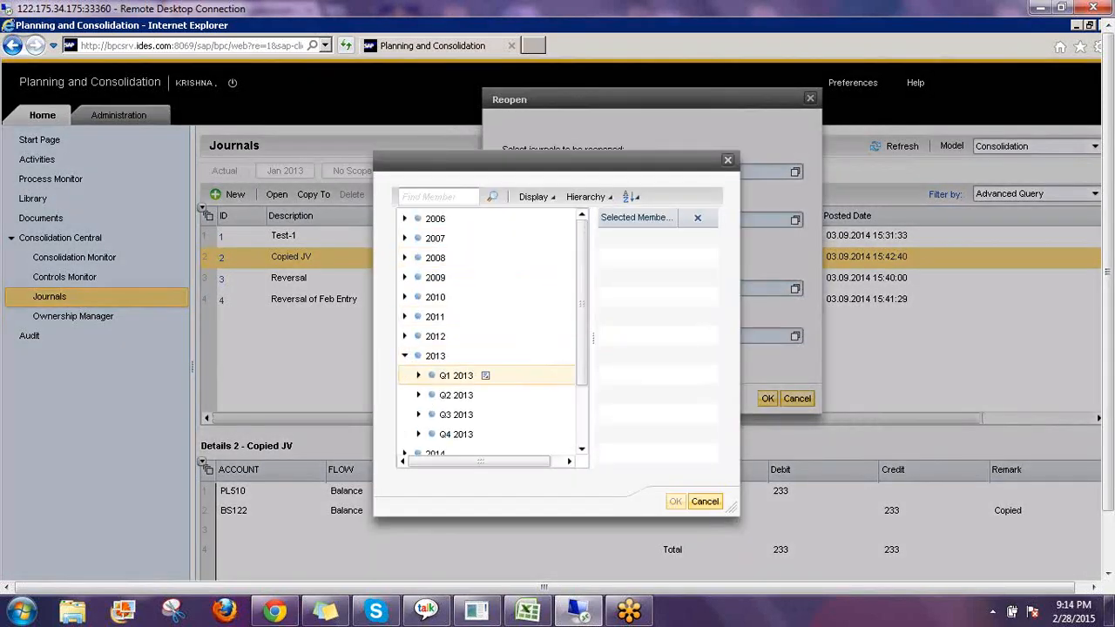
{"action": "left_click", "coordinate": [444, 415]}
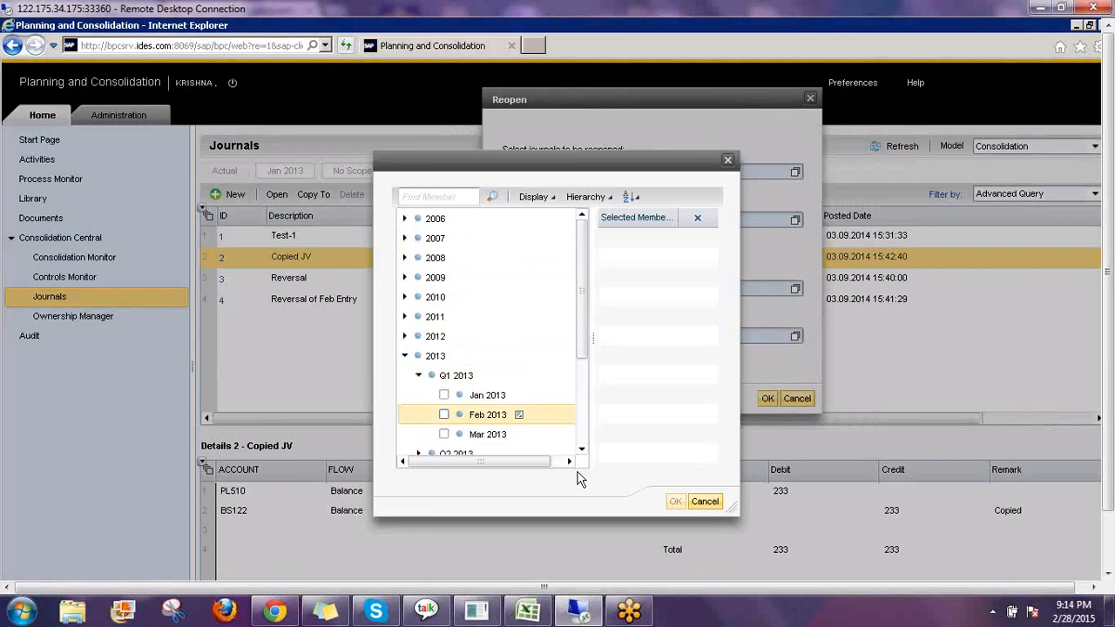
{"action": "left_click", "coordinate": [676, 501]}
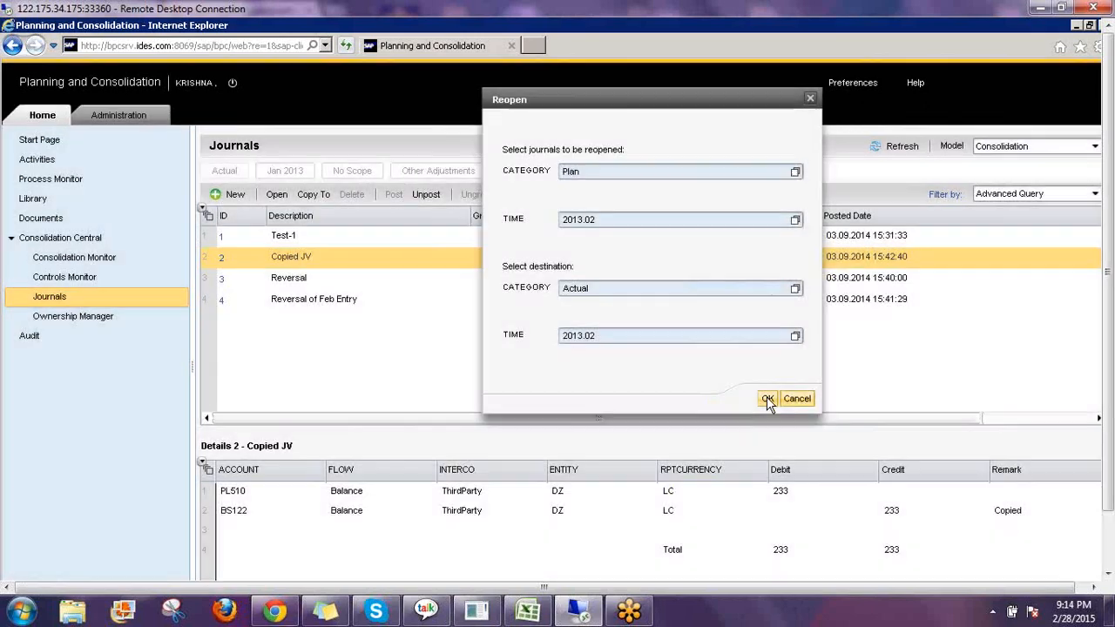
{"action": "left_click", "coordinate": [767, 399]}
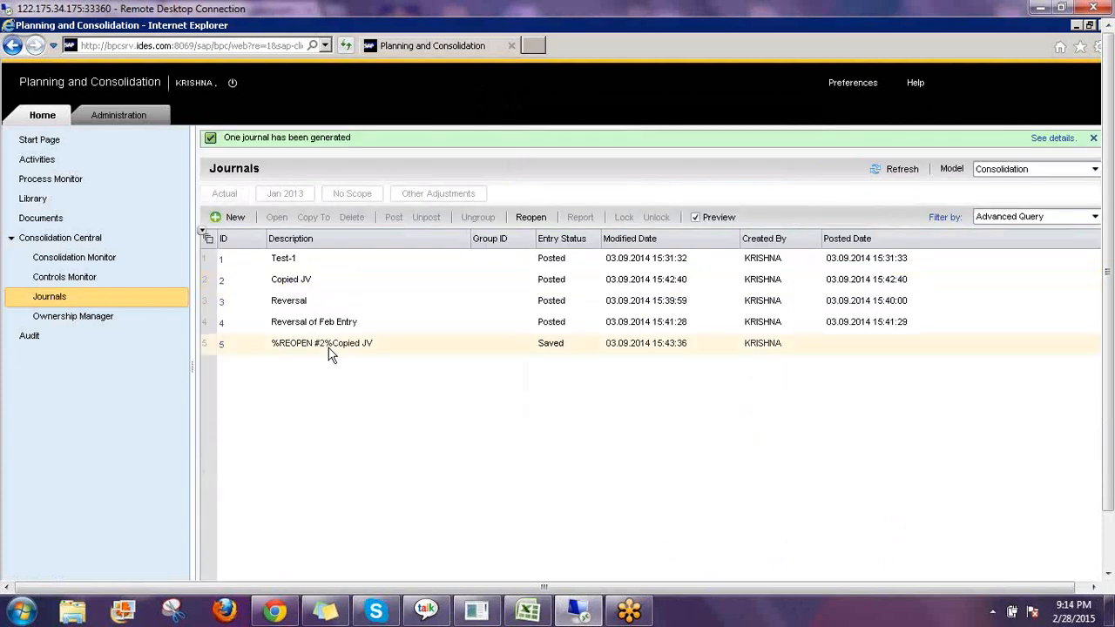
Open the generated %REOPEN journal and the Copied JV journal and compare their entries.
{"action": "left_click", "coordinate": [331, 348]}
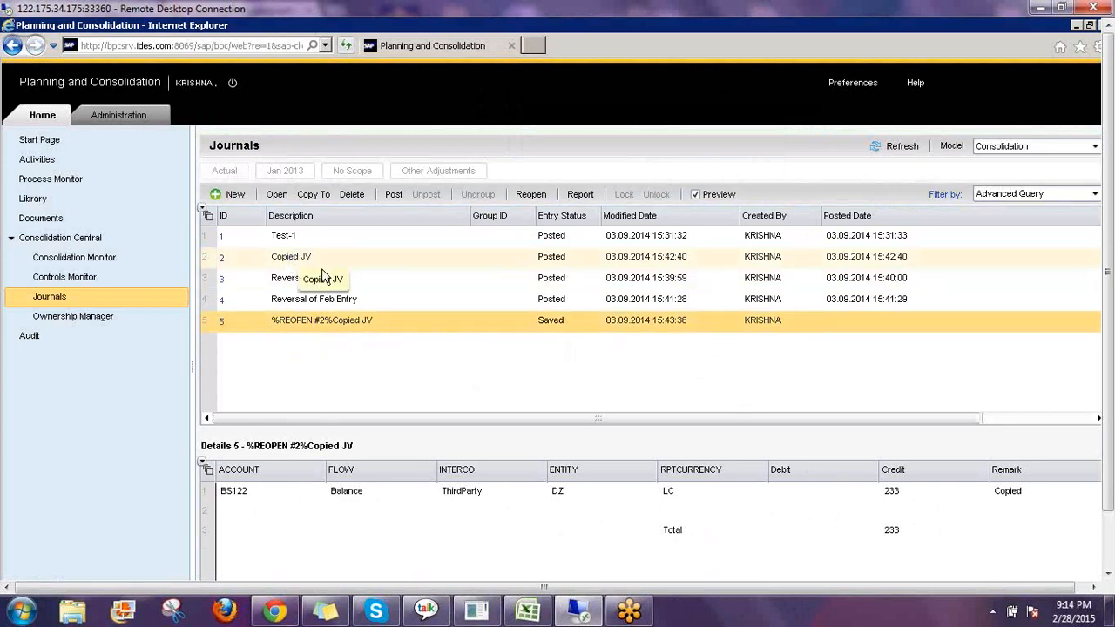
{"action": "left_click", "coordinate": [292, 258]}
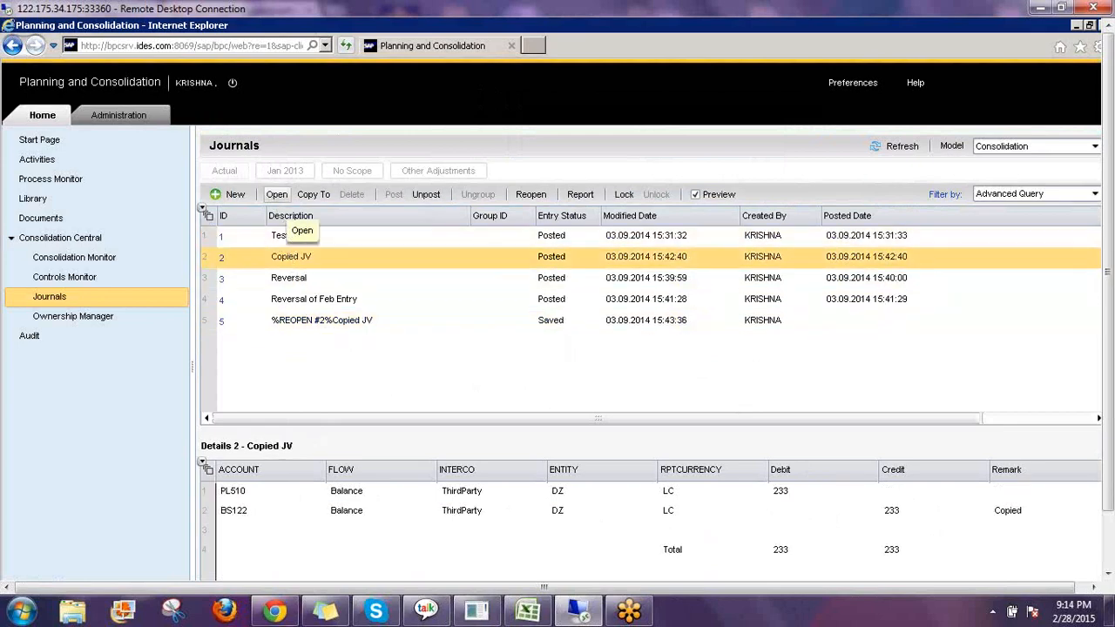
{"action": "left_click", "coordinate": [275, 194]}
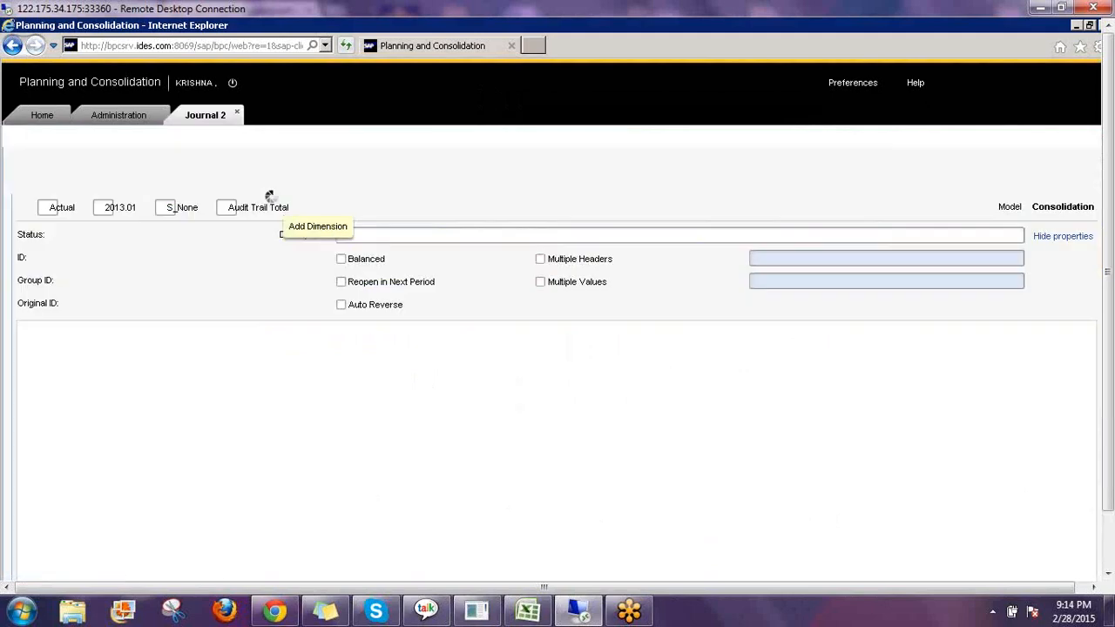
{"action": "left_click", "coordinate": [41, 114]}
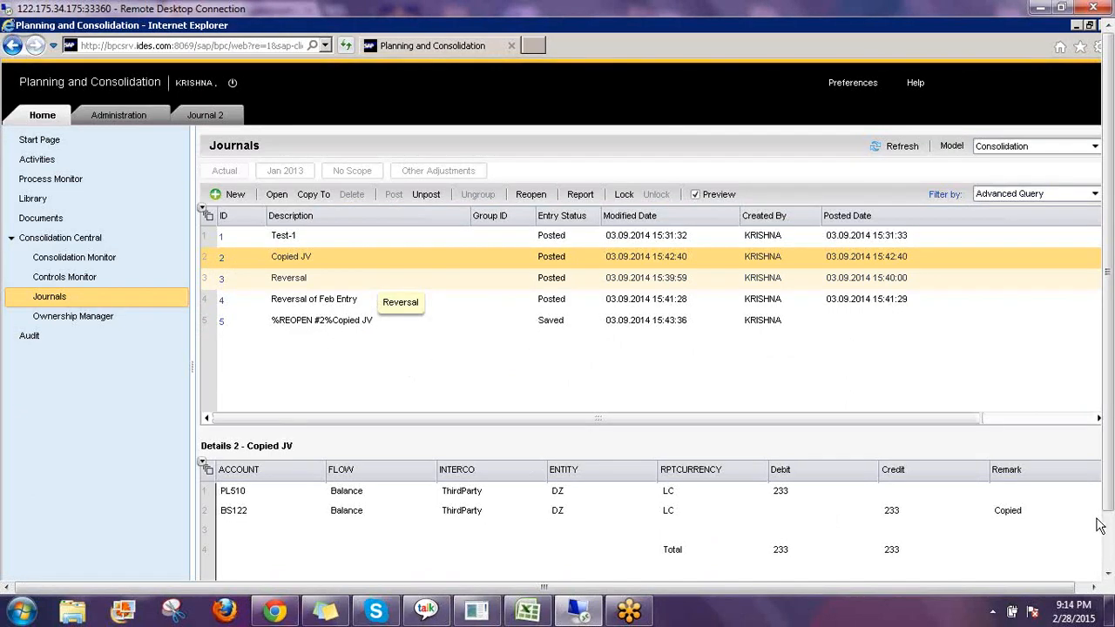
{"action": "left_click", "coordinate": [1108, 482]}
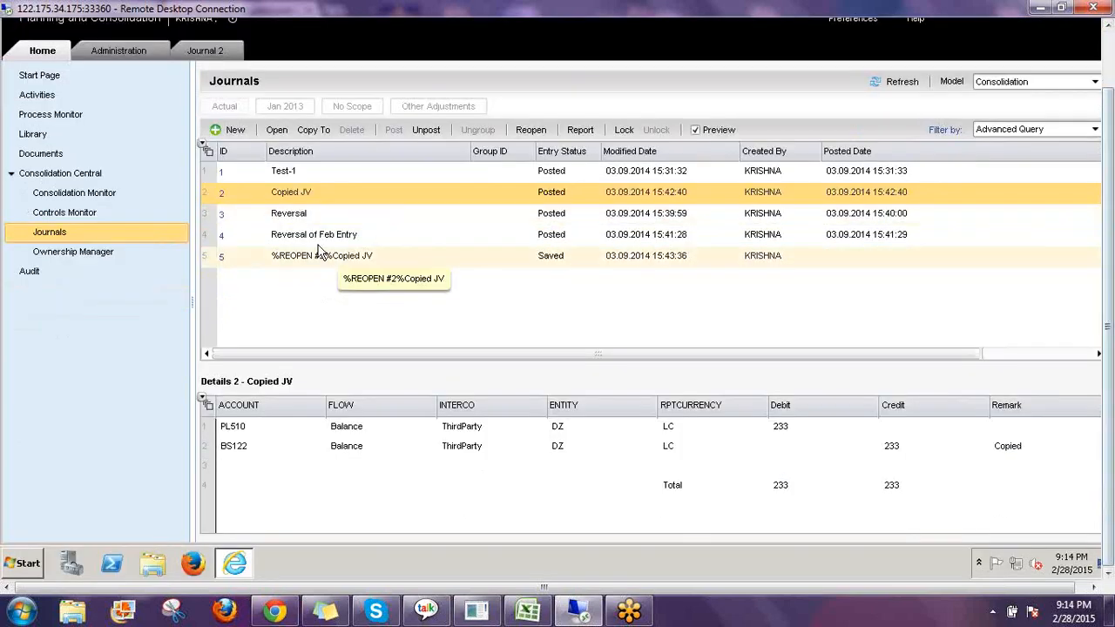
{"action": "left_click", "coordinate": [316, 256]}
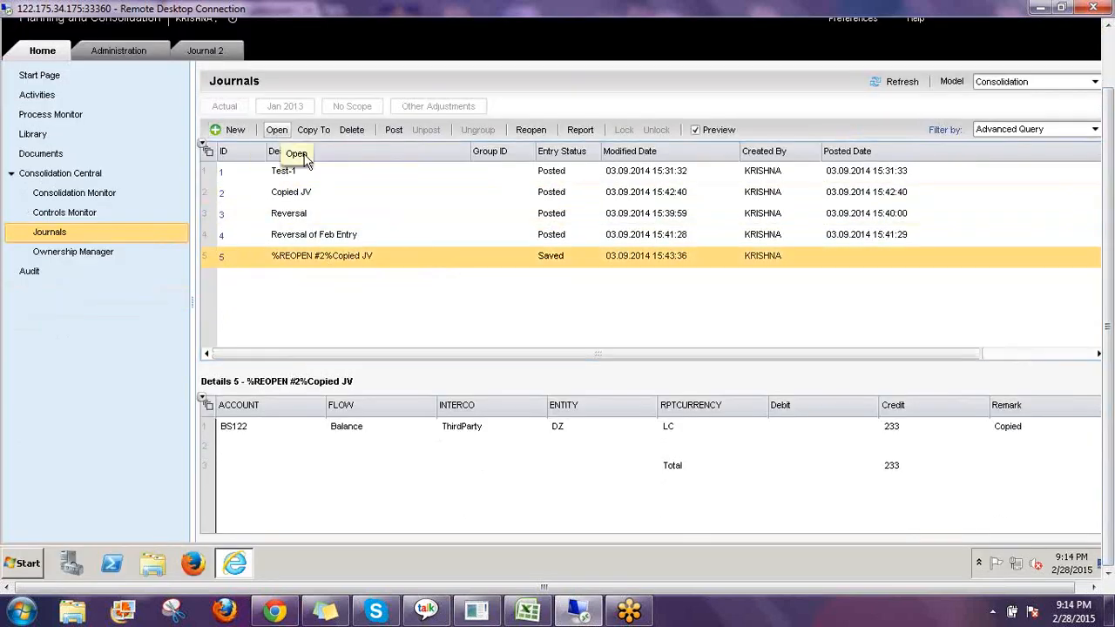
{"action": "left_click", "coordinate": [277, 130]}
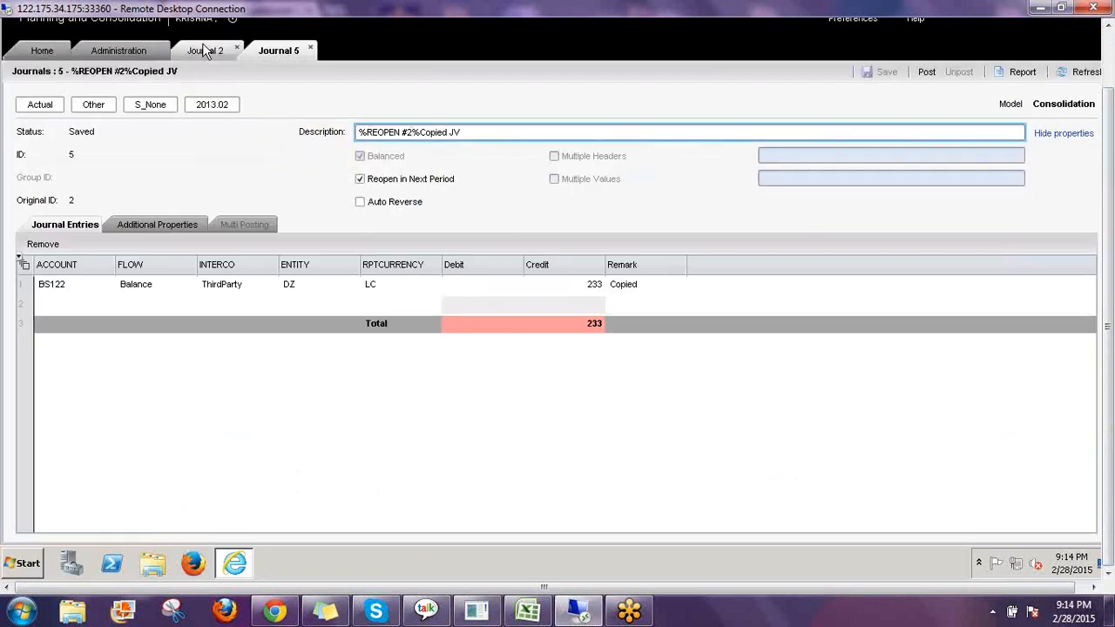
{"action": "left_click", "coordinate": [204, 51]}
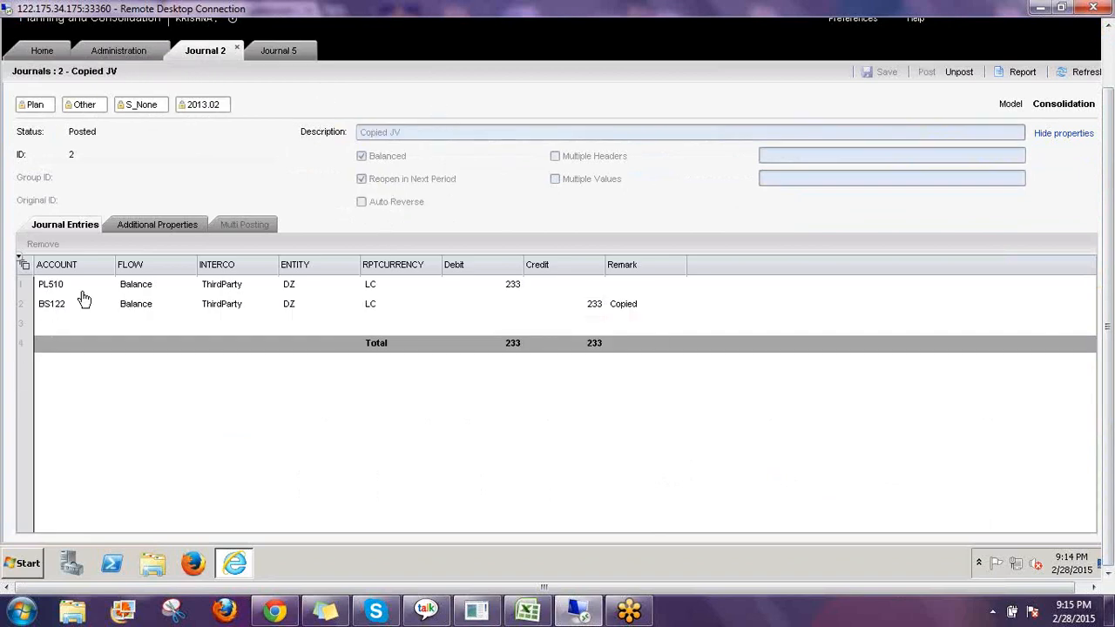
{"action": "left_click", "coordinate": [270, 49]}
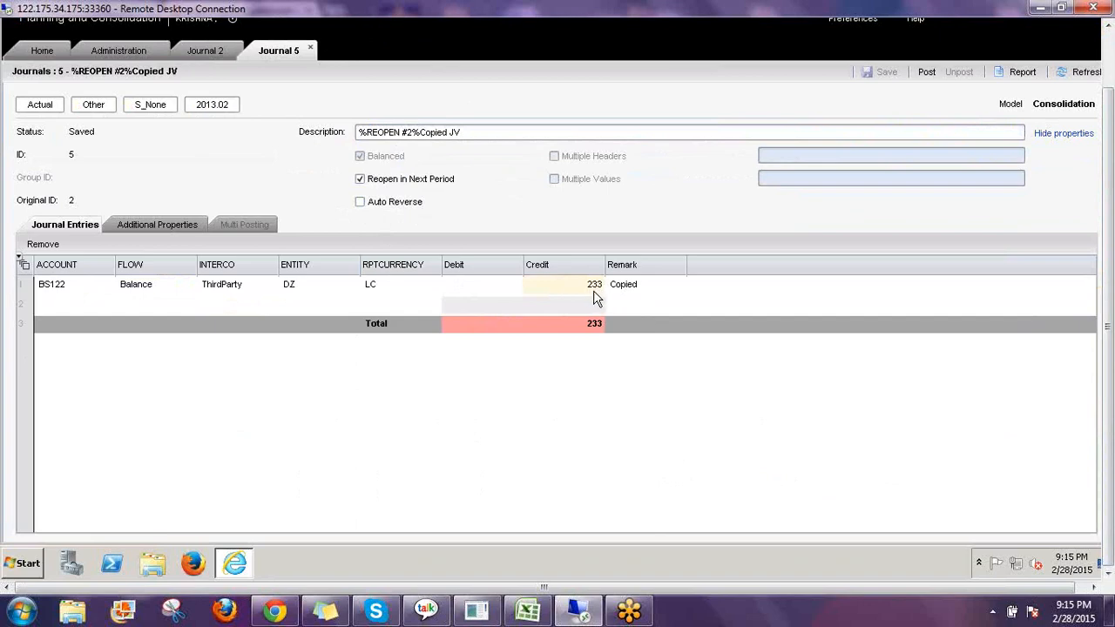
Review the Consolidation journal template's reopen rules in Administration, then return to Journal 5.
{"action": "left_click", "coordinate": [99, 54]}
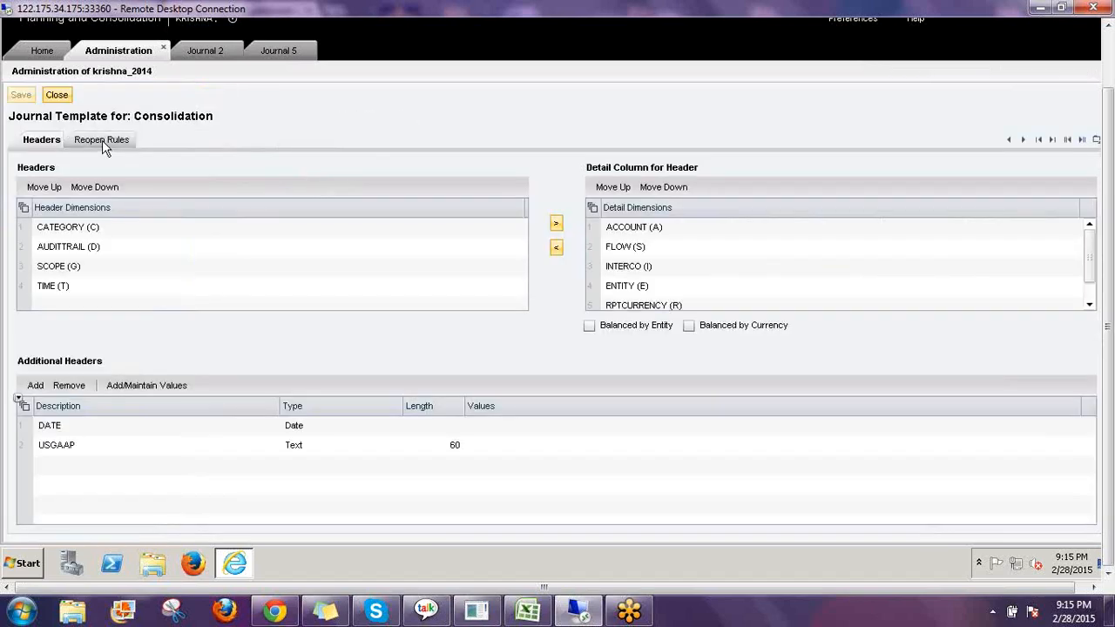
{"action": "left_click", "coordinate": [102, 140]}
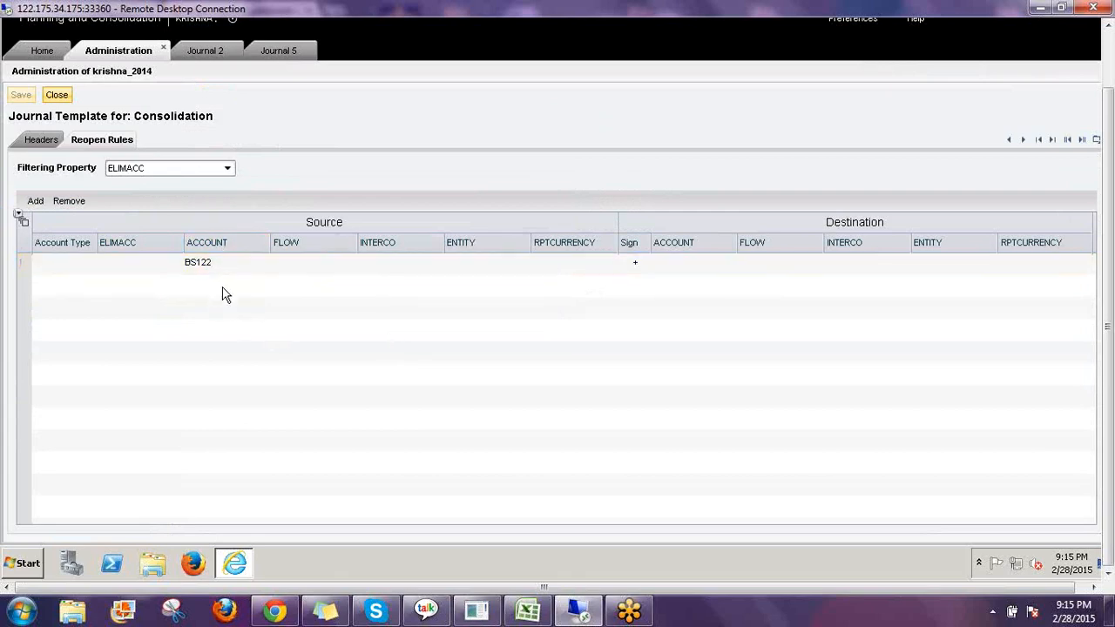
{"action": "left_click", "coordinate": [281, 50]}
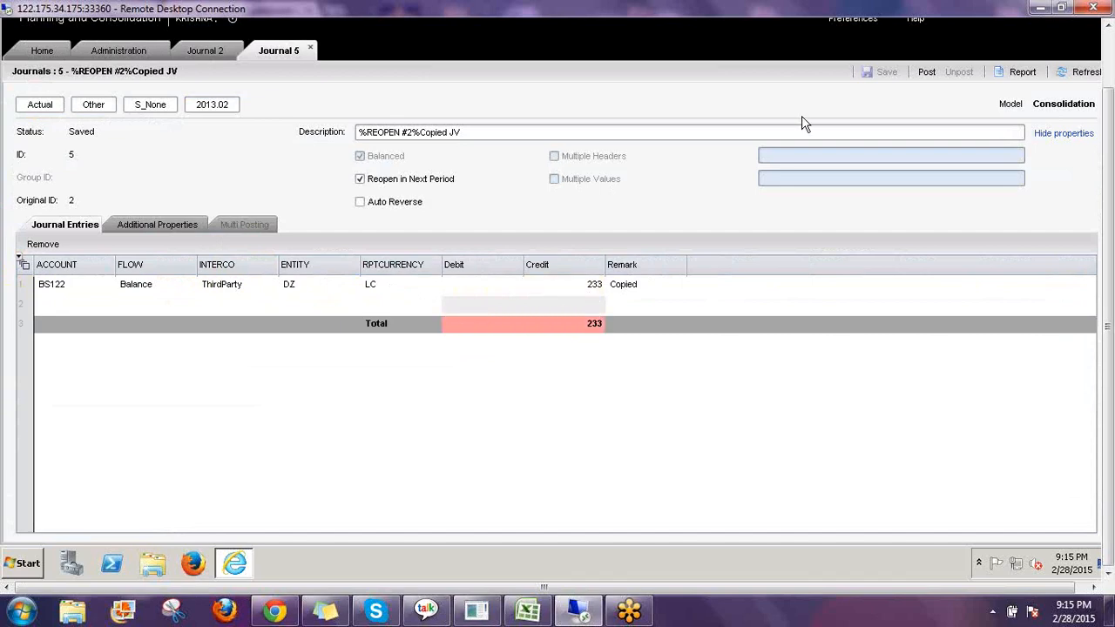
Try to post the reopened journal and view the posting details.
{"action": "left_click", "coordinate": [925, 72]}
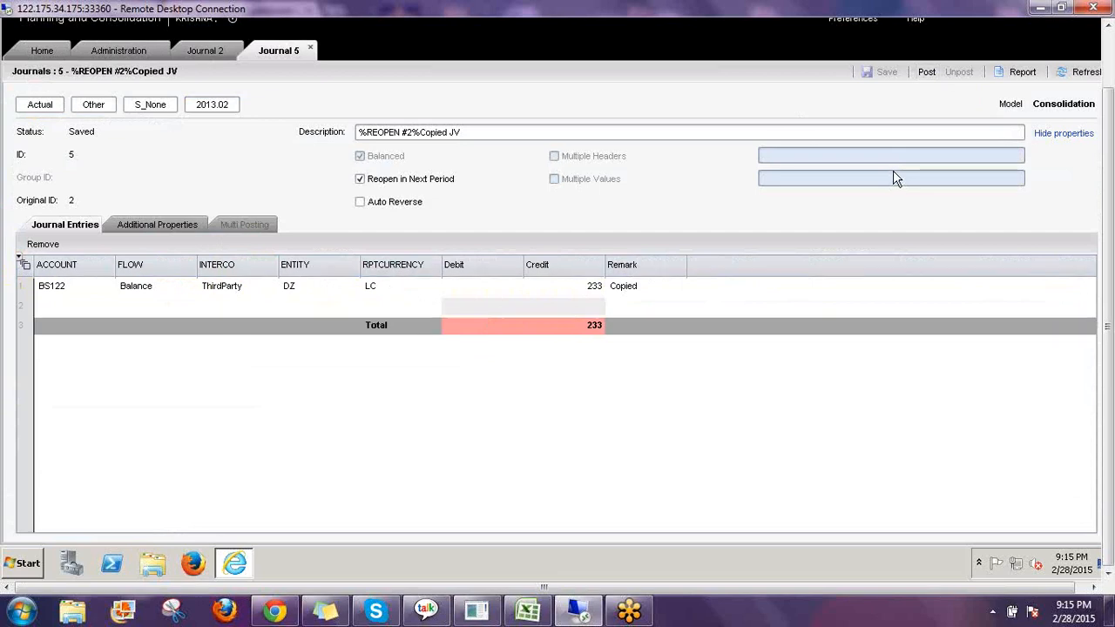
{"action": "left_click", "coordinate": [479, 134]}
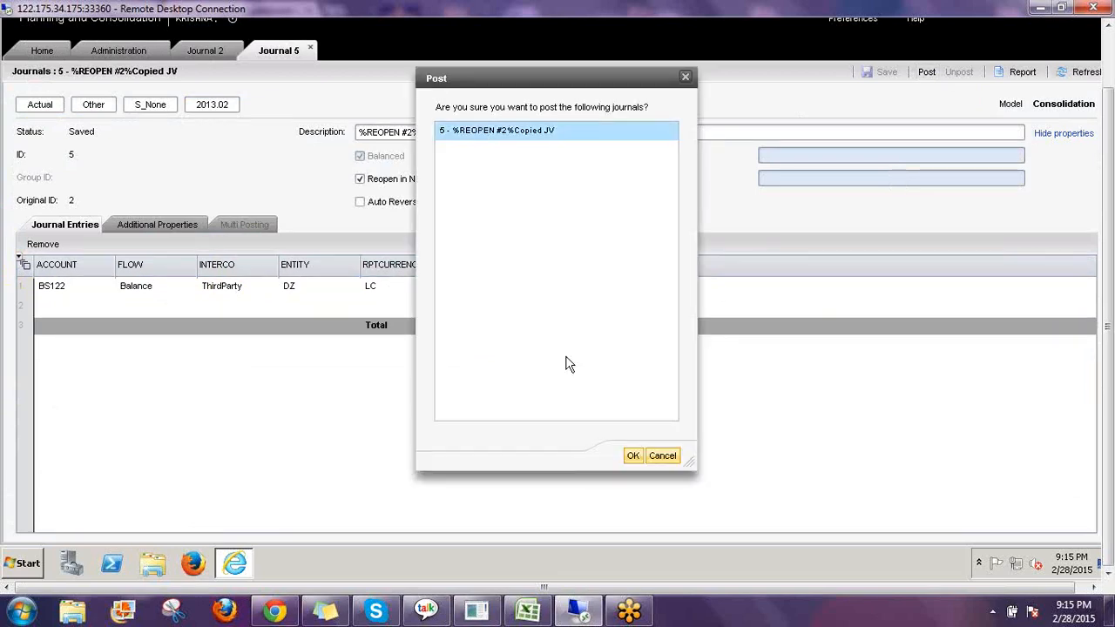
{"action": "left_click", "coordinate": [634, 455]}
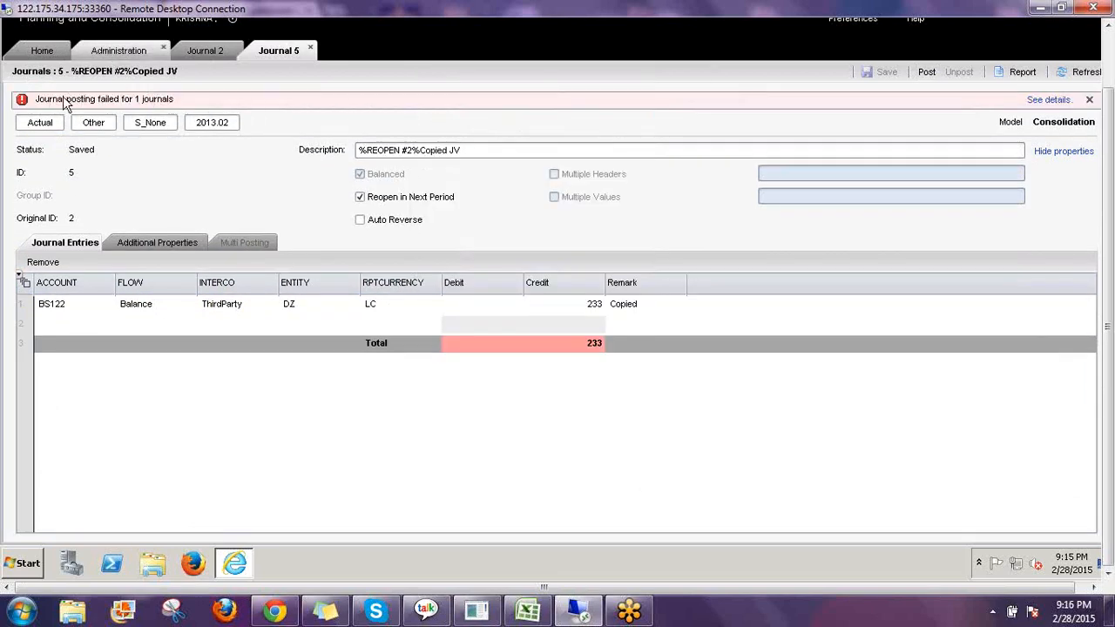
{"action": "left_click", "coordinate": [1045, 101]}
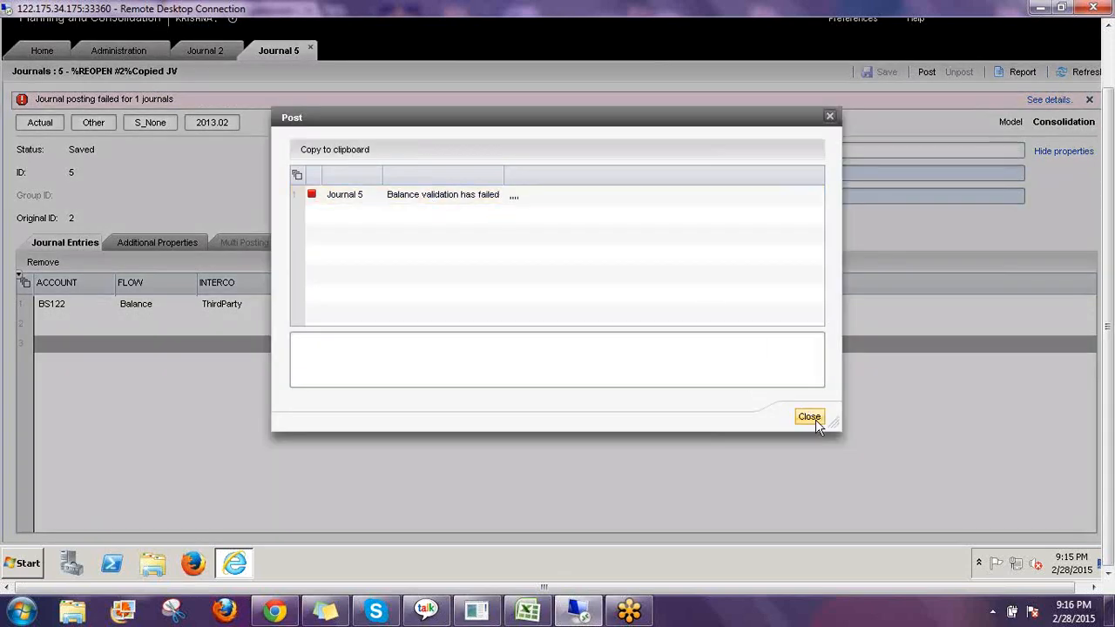
{"action": "left_click", "coordinate": [809, 417]}
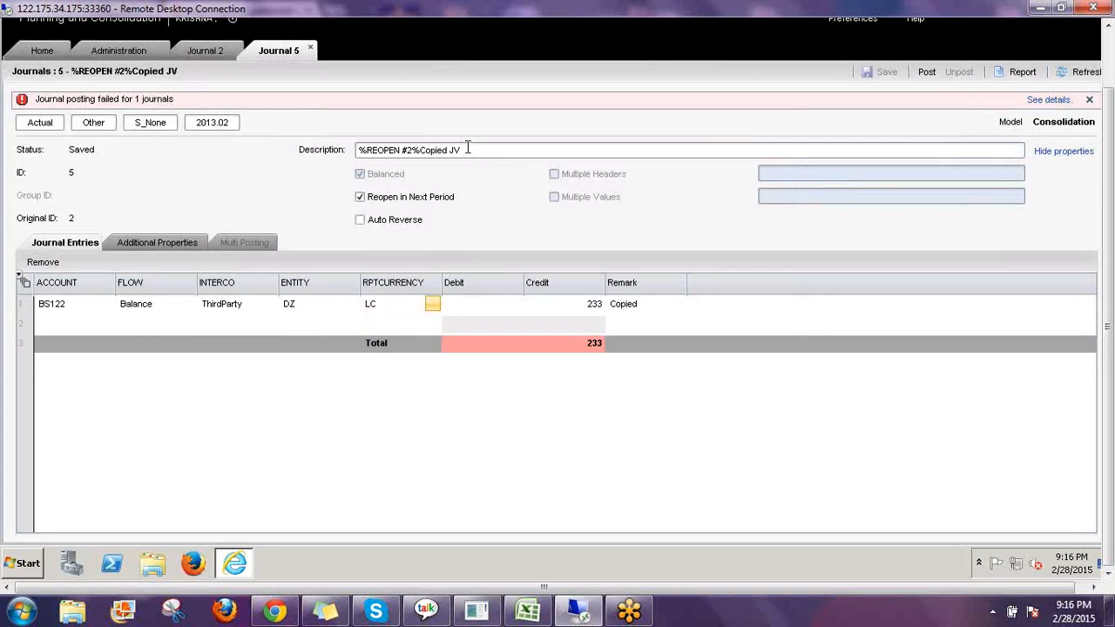
Rename the reopened journal's description to RE-Opened JV 2.
{"action": "left_click", "coordinate": [468, 149]}
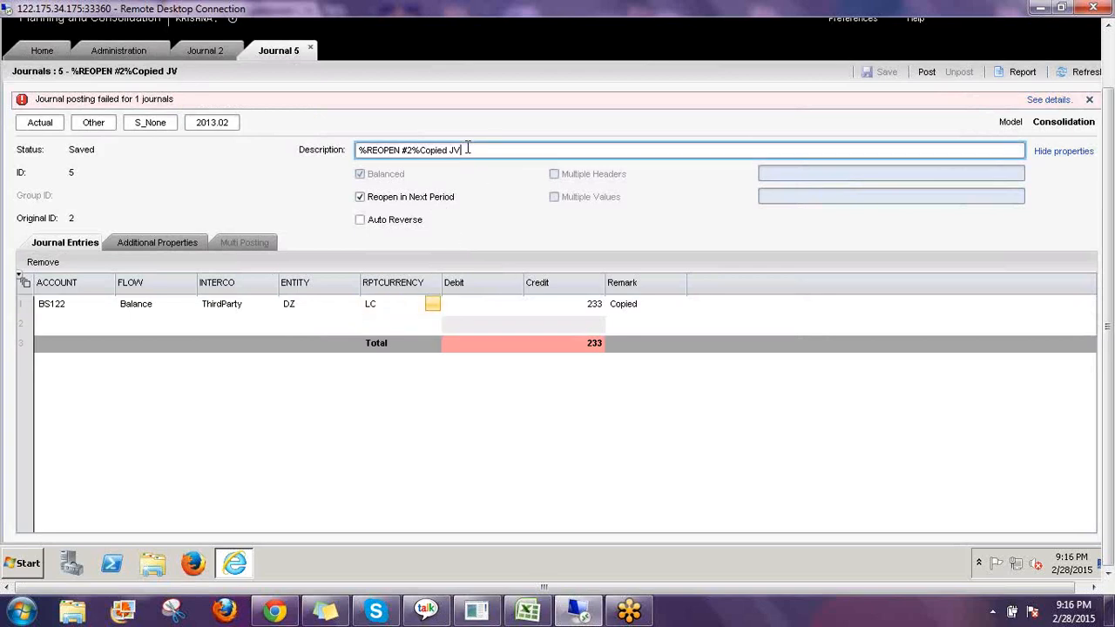
{"action": "left_click_drag", "start_coordinate": [380, 145], "coordinate": [340, 149]}
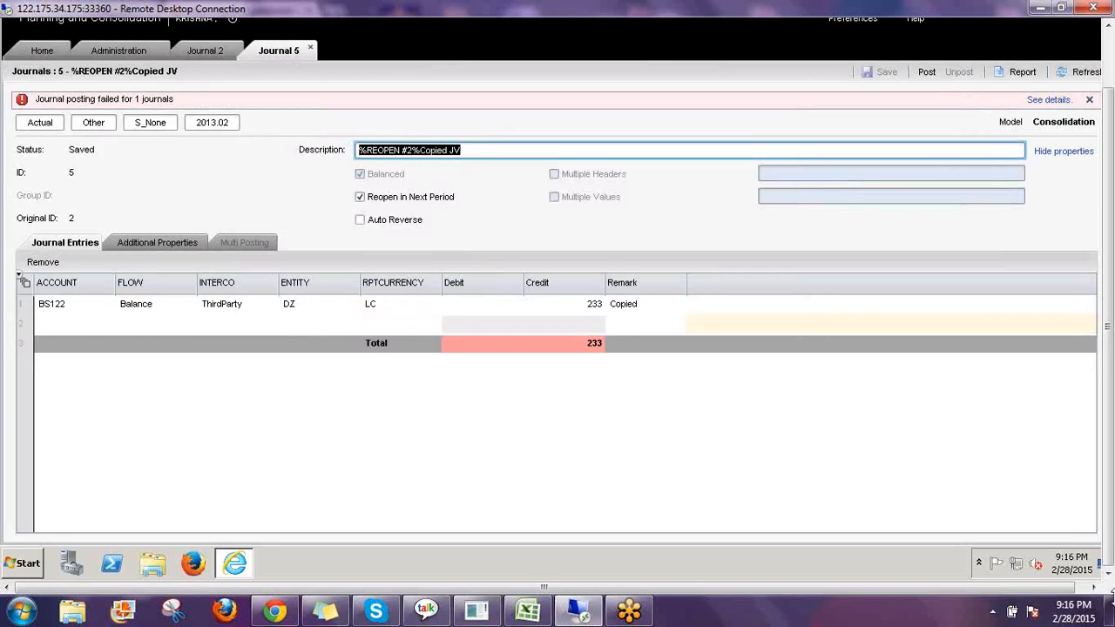
{"action": "type", "text": "RE-Opened JV 2"}
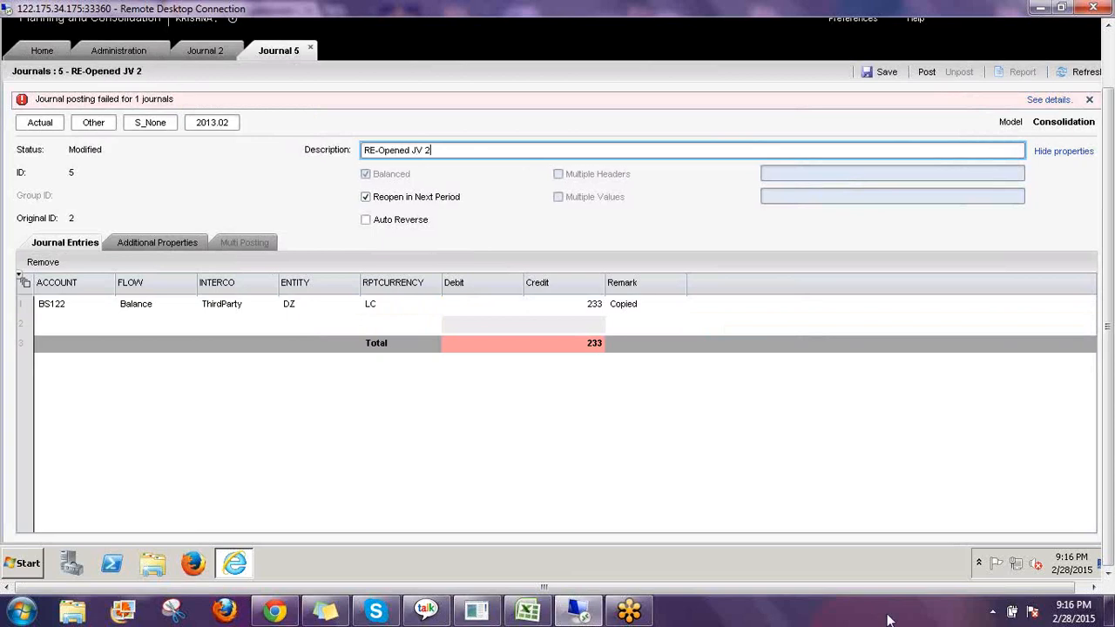
Set the second entry line's account to Travel & Entertainment (PL320) under Net Income's indirect expenses.
{"action": "left_click", "coordinate": [111, 325]}
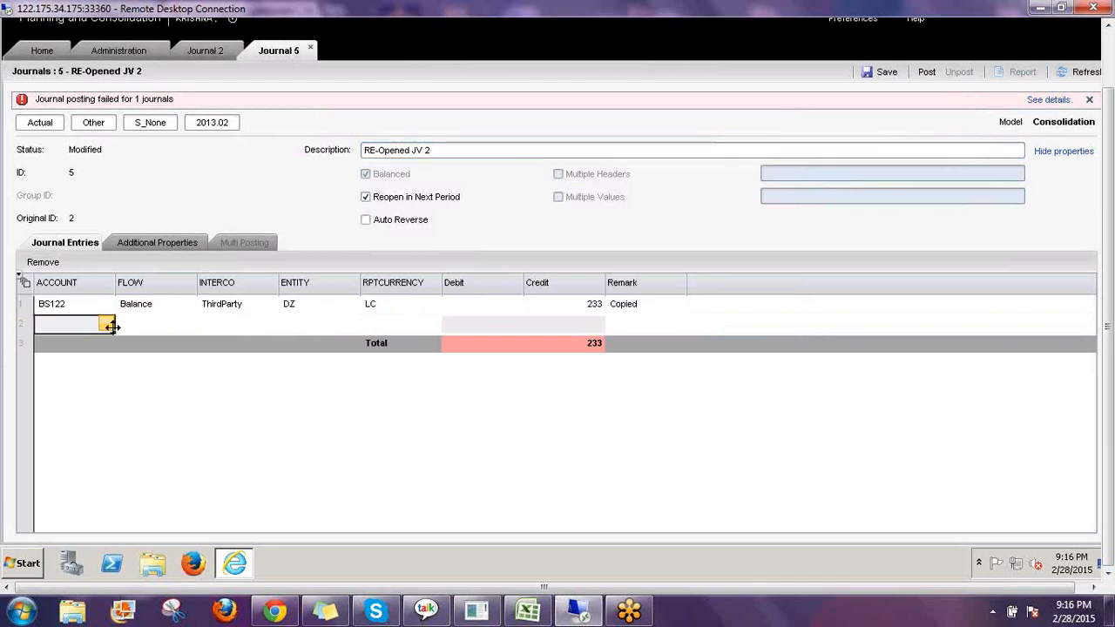
{"action": "left_click", "coordinate": [108, 325]}
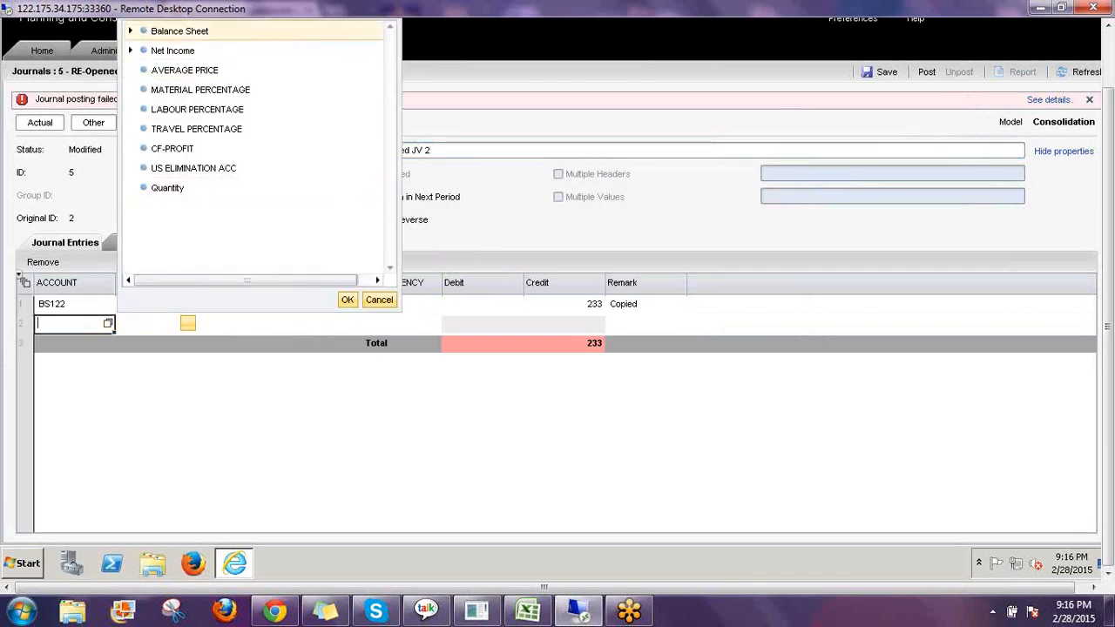
{"action": "left_click", "coordinate": [130, 30]}
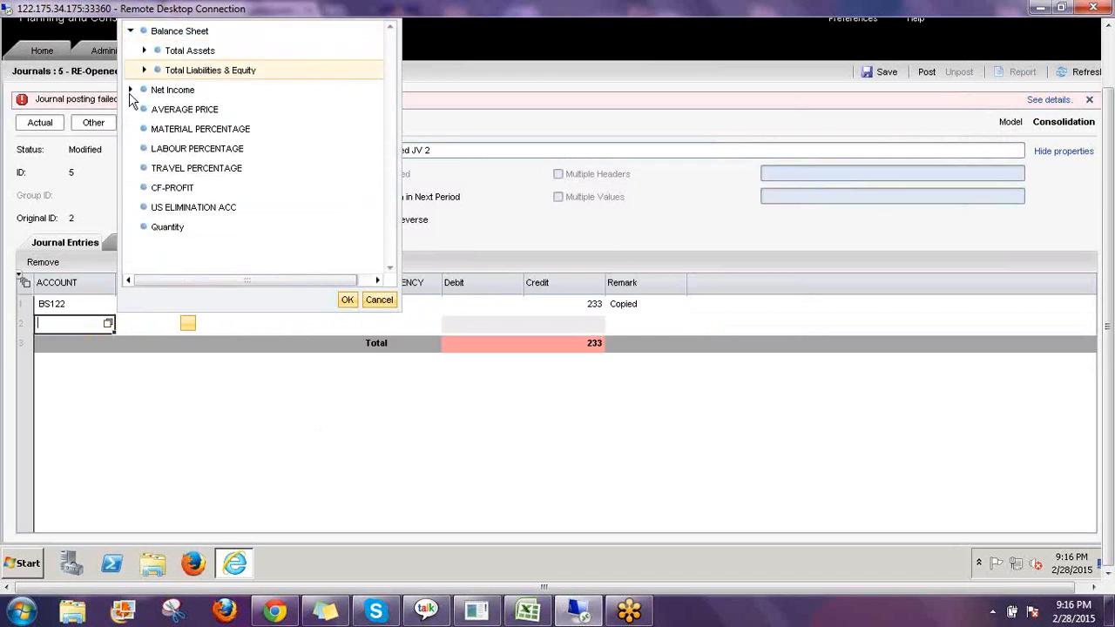
{"action": "left_click", "coordinate": [130, 91]}
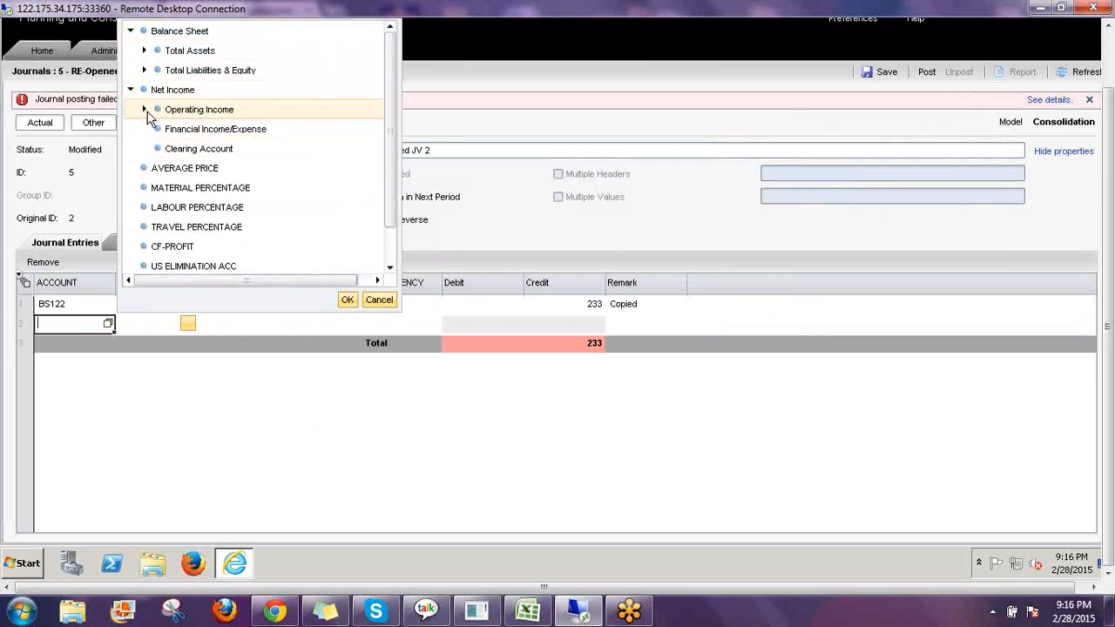
{"action": "left_click", "coordinate": [145, 111]}
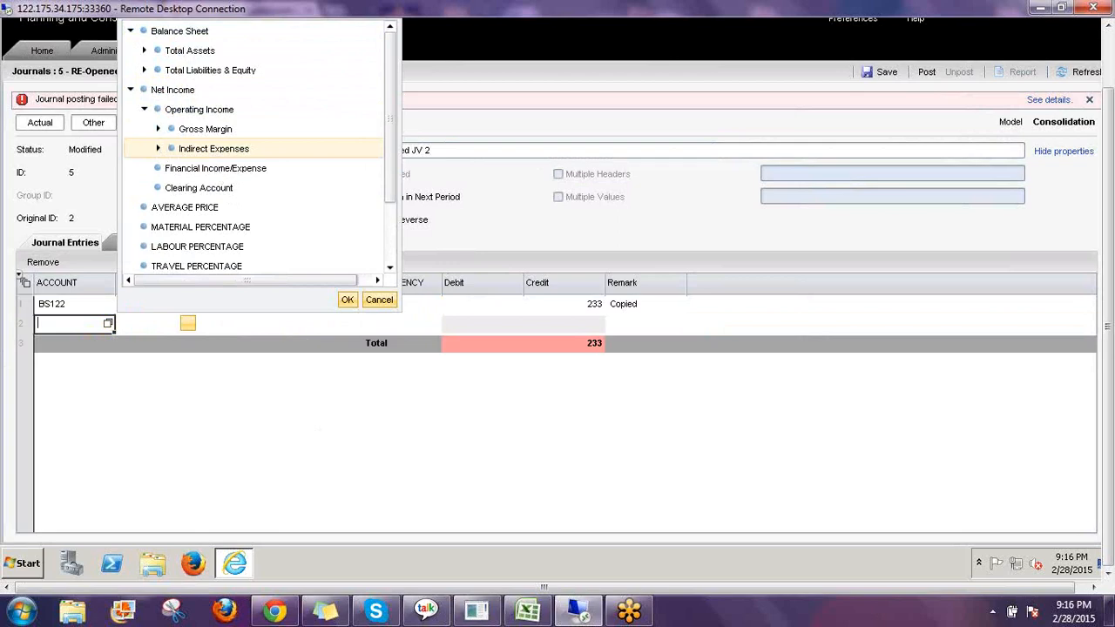
{"action": "left_click", "coordinate": [158, 149]}
{"action": "left_click", "coordinate": [249, 192]}
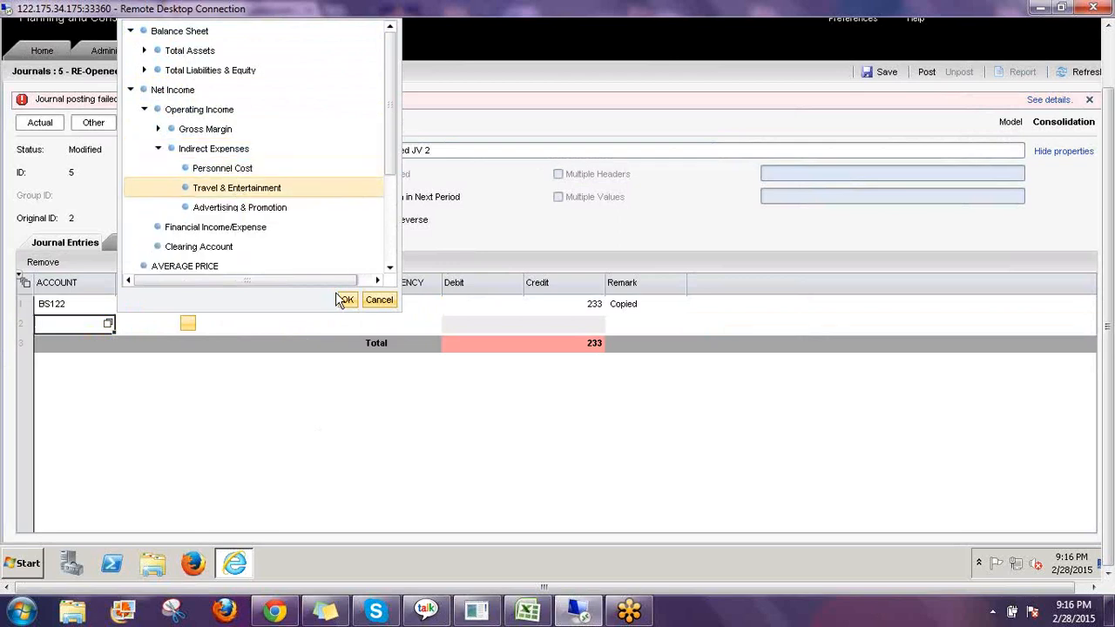
{"action": "left_click", "coordinate": [347, 299]}
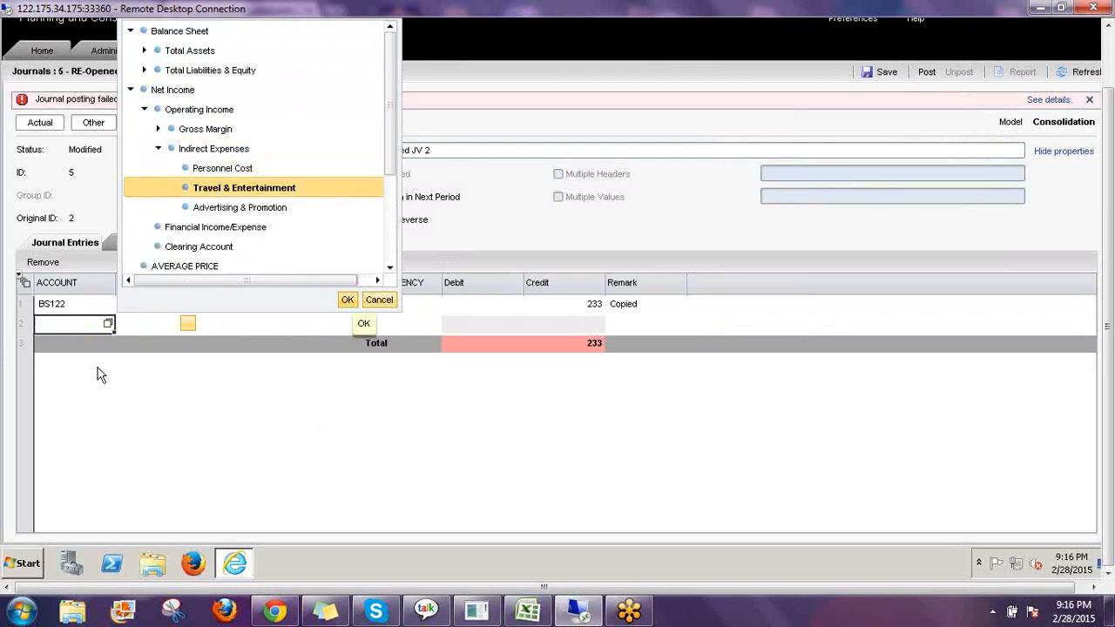
Set the second entry line's flow to CLOSING BAL and its intercompany partner to ThirdParty.
{"action": "left_click", "coordinate": [190, 325]}
{"action": "left_click", "coordinate": [188, 323]}
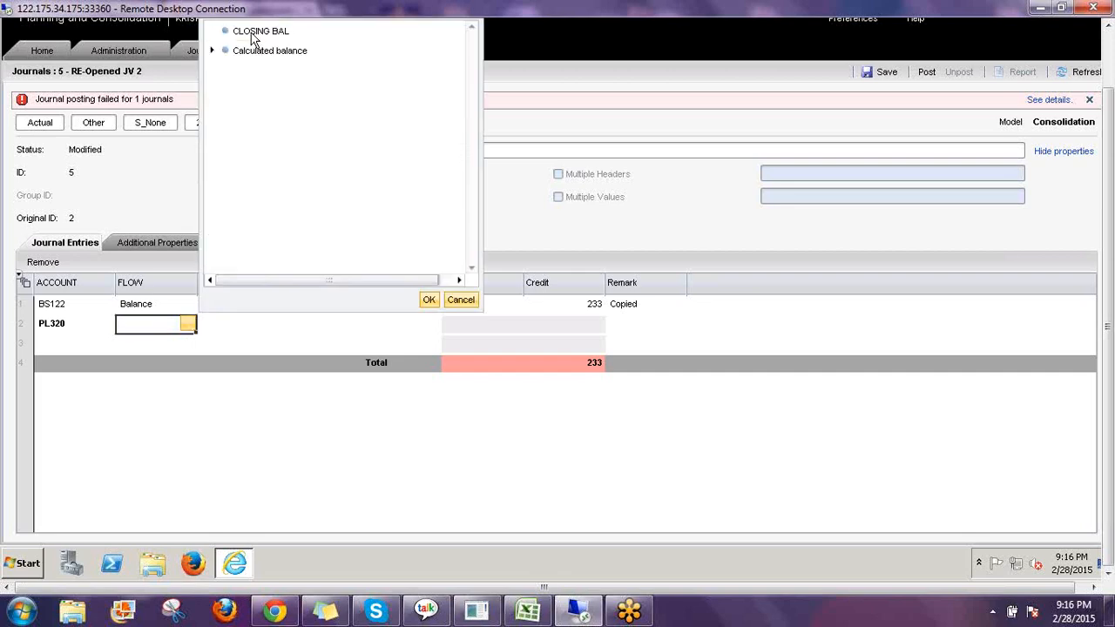
{"action": "left_click", "coordinate": [251, 35]}
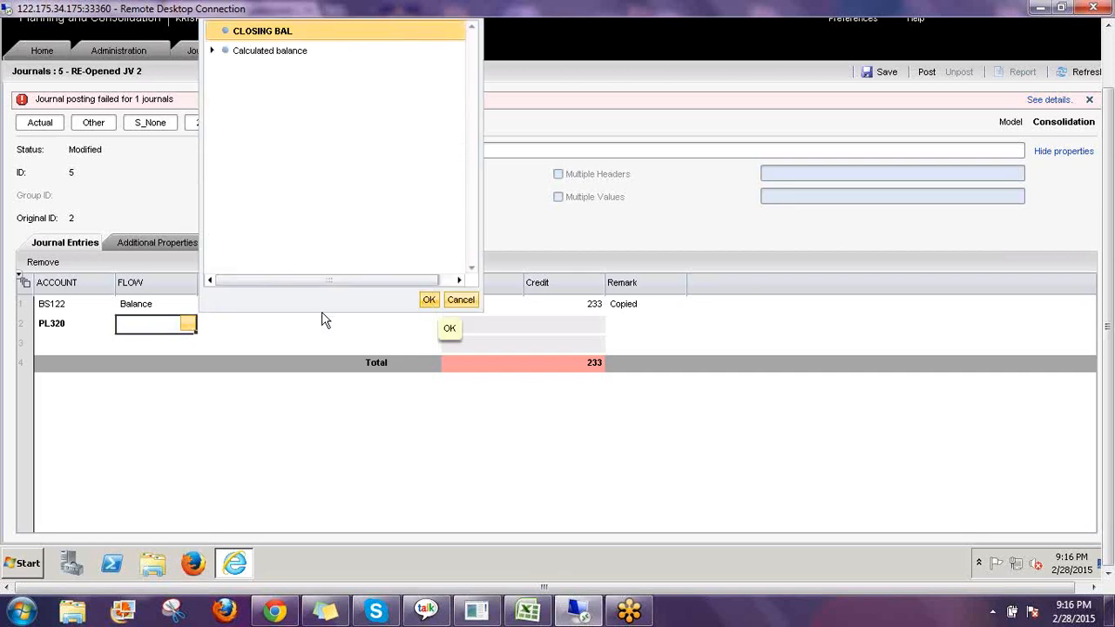
{"action": "left_click", "coordinate": [274, 325]}
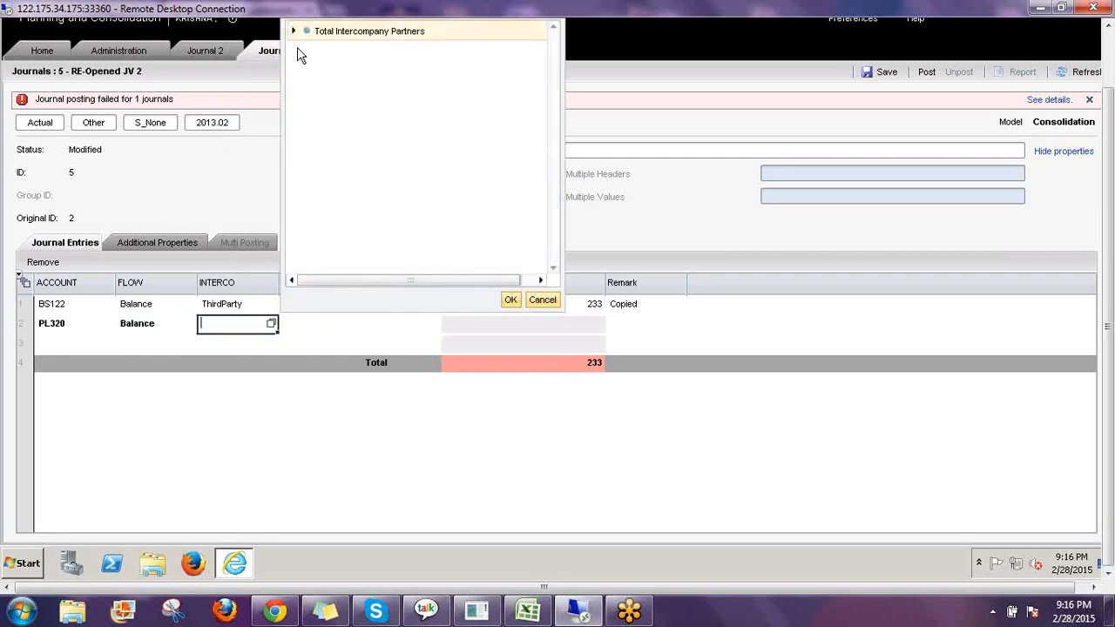
{"action": "left_click", "coordinate": [294, 32]}
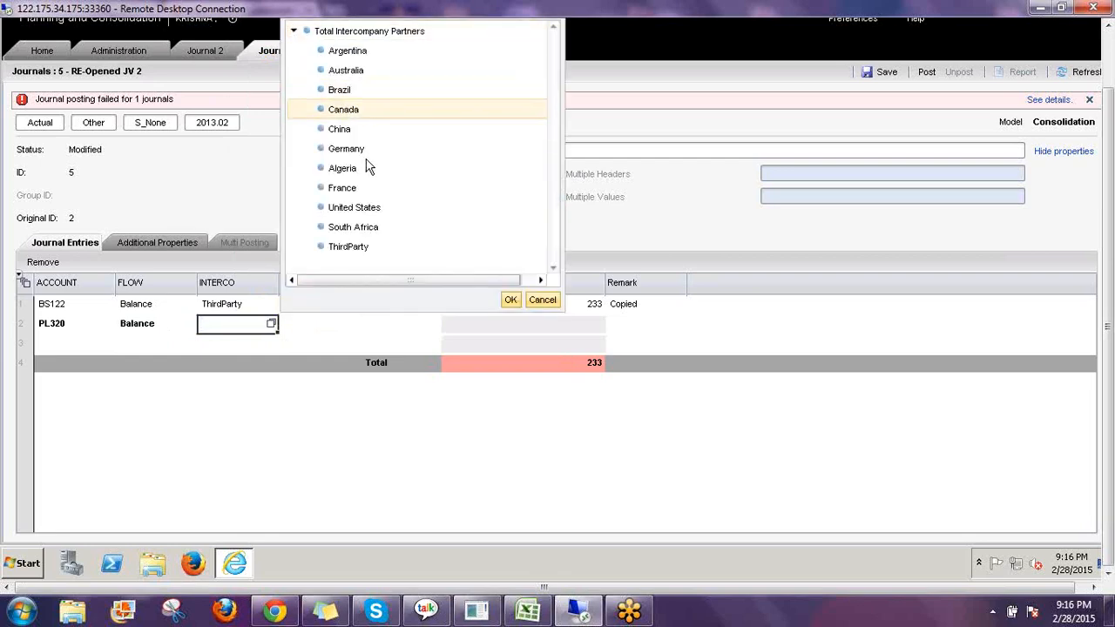
{"action": "left_click", "coordinate": [350, 248]}
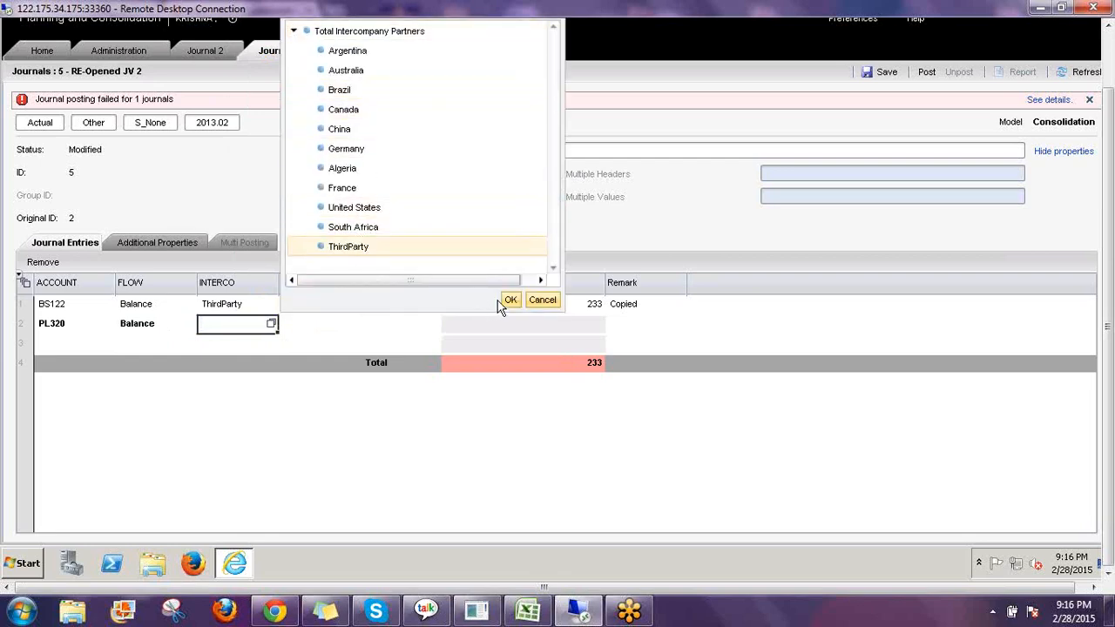
{"action": "left_click", "coordinate": [351, 325]}
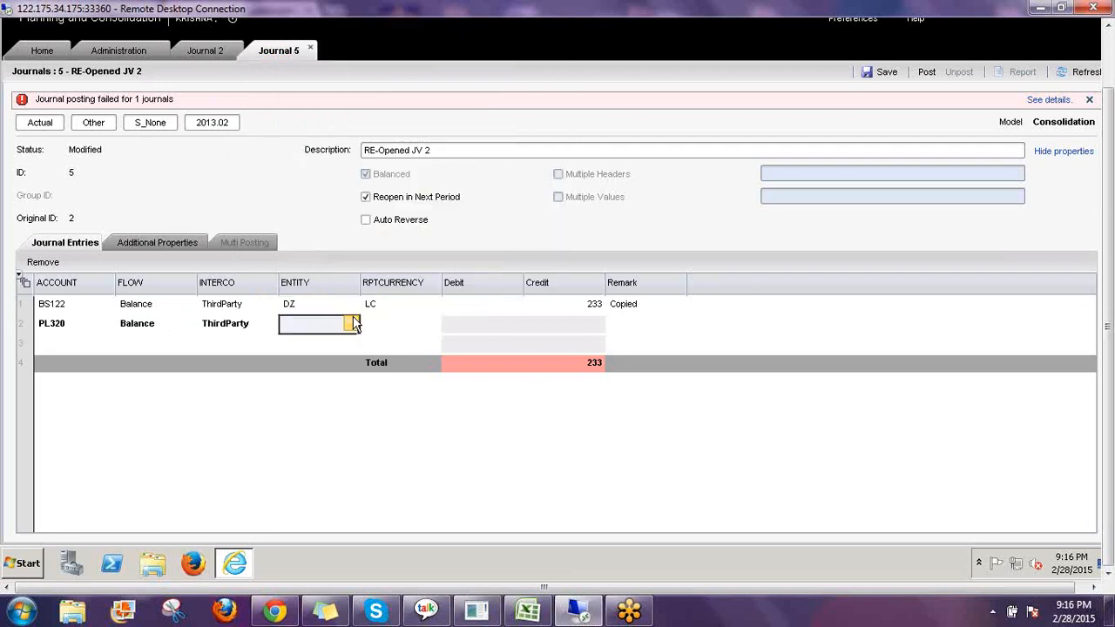
Set the second line's entity to DZ under World's Africa region and its reporting currency to Local Currency.
{"action": "left_click", "coordinate": [354, 322]}
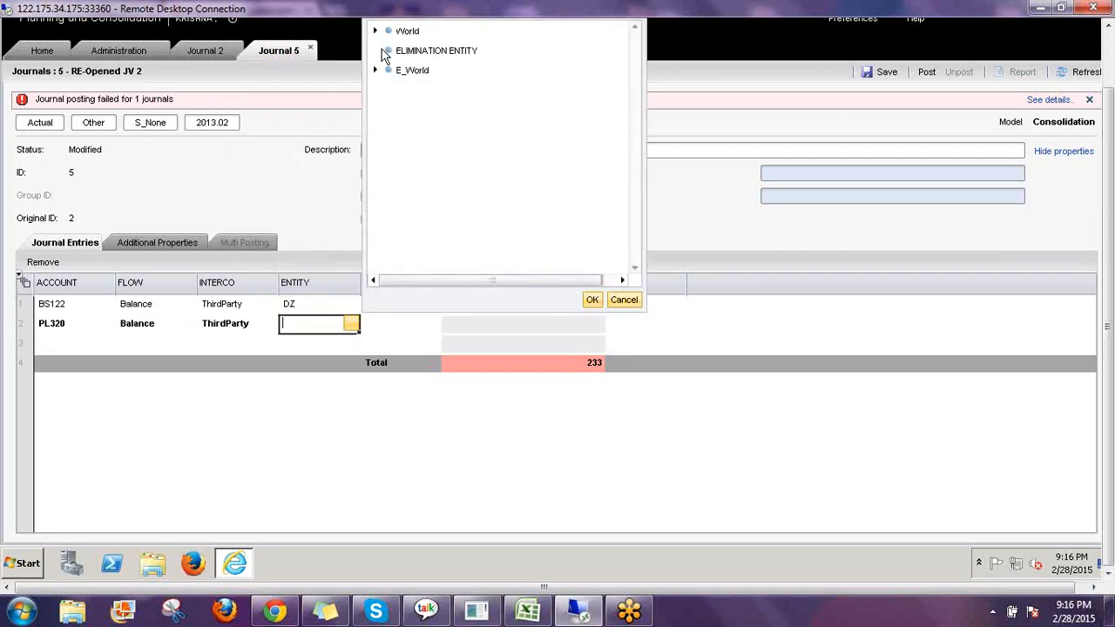
{"action": "left_click", "coordinate": [375, 31]}
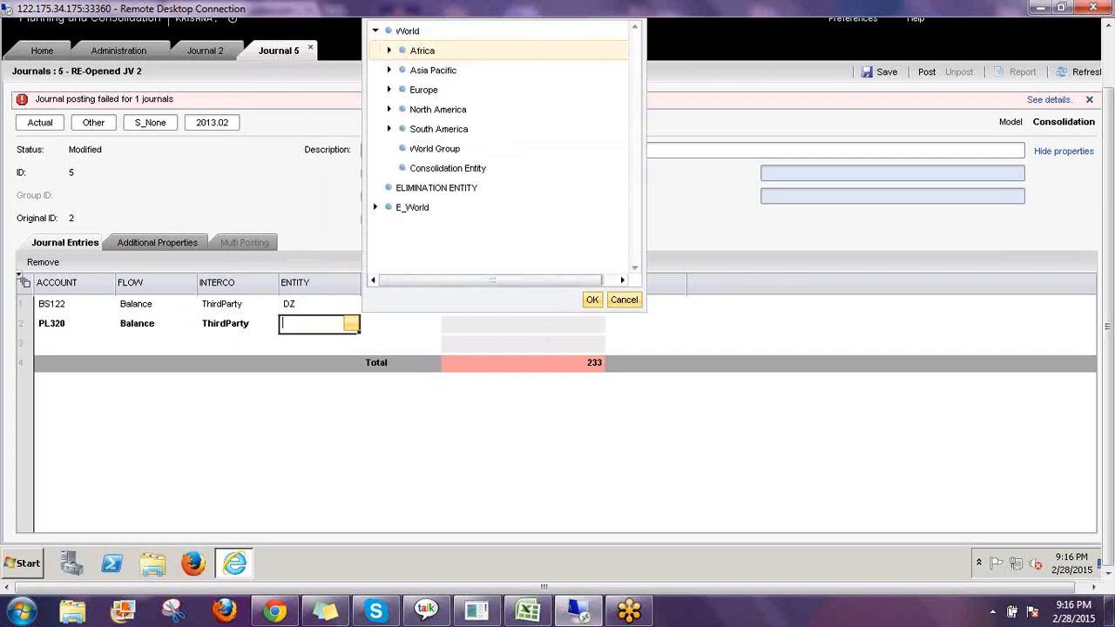
{"action": "left_click", "coordinate": [390, 50]}
{"action": "left_click", "coordinate": [444, 72]}
{"action": "left_click", "coordinate": [594, 298]}
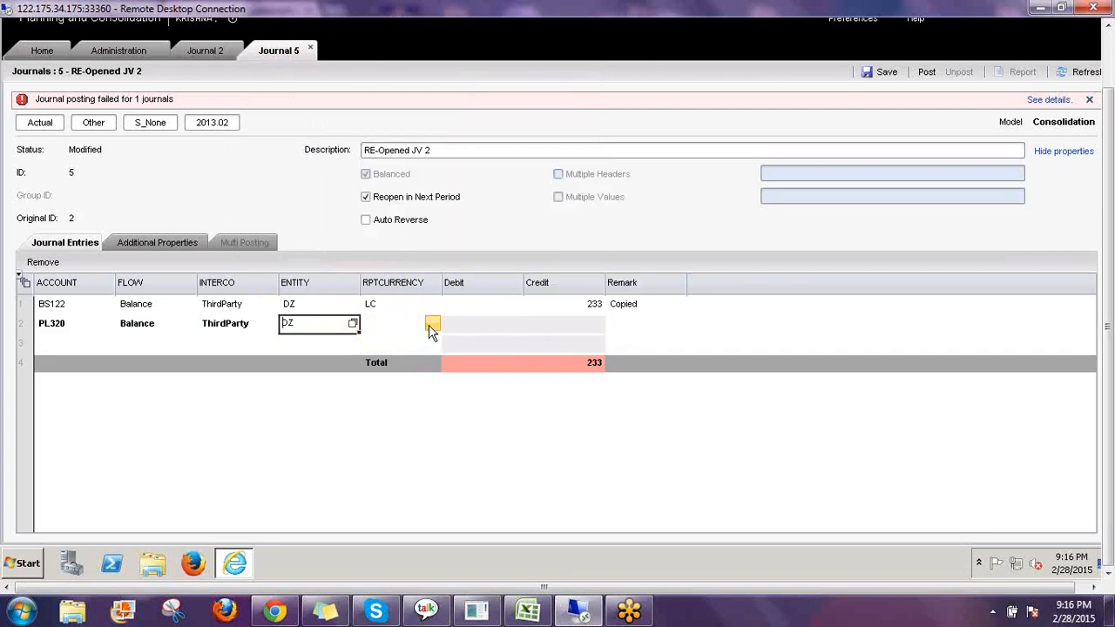
{"action": "left_click", "coordinate": [432, 326]}
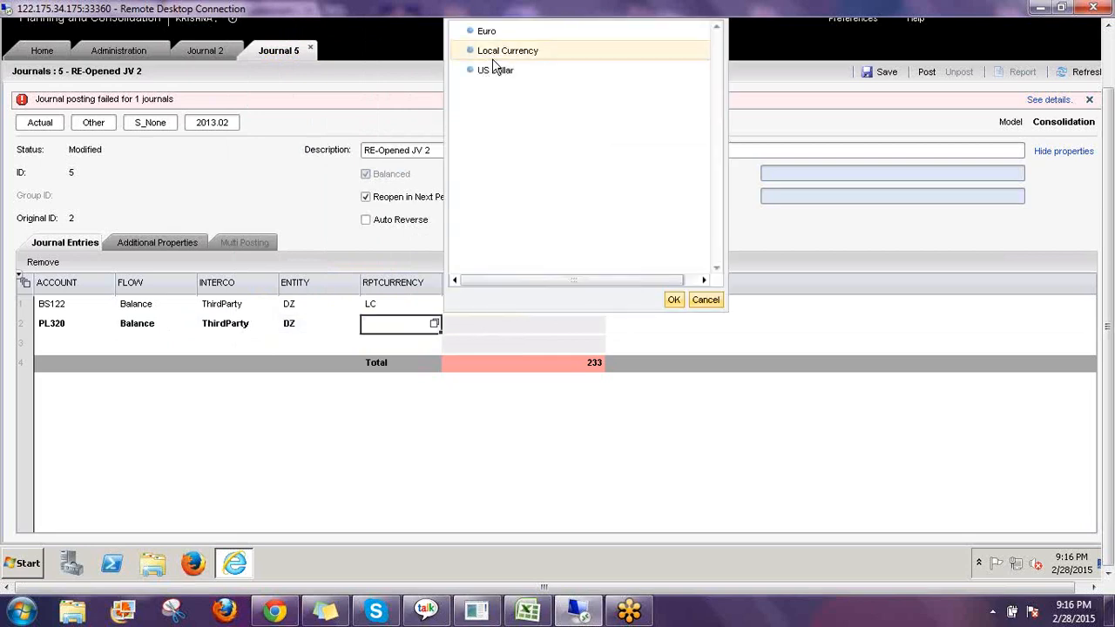
{"action": "left_click", "coordinate": [495, 54]}
{"action": "left_click", "coordinate": [673, 300]}
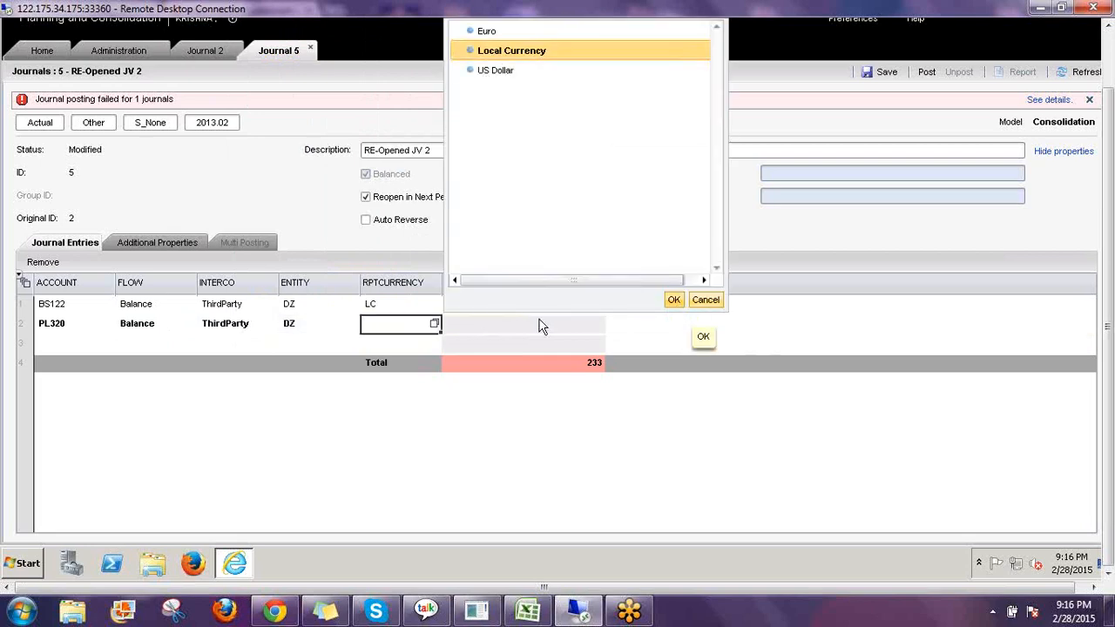
{"action": "key", "text": "Tab"}
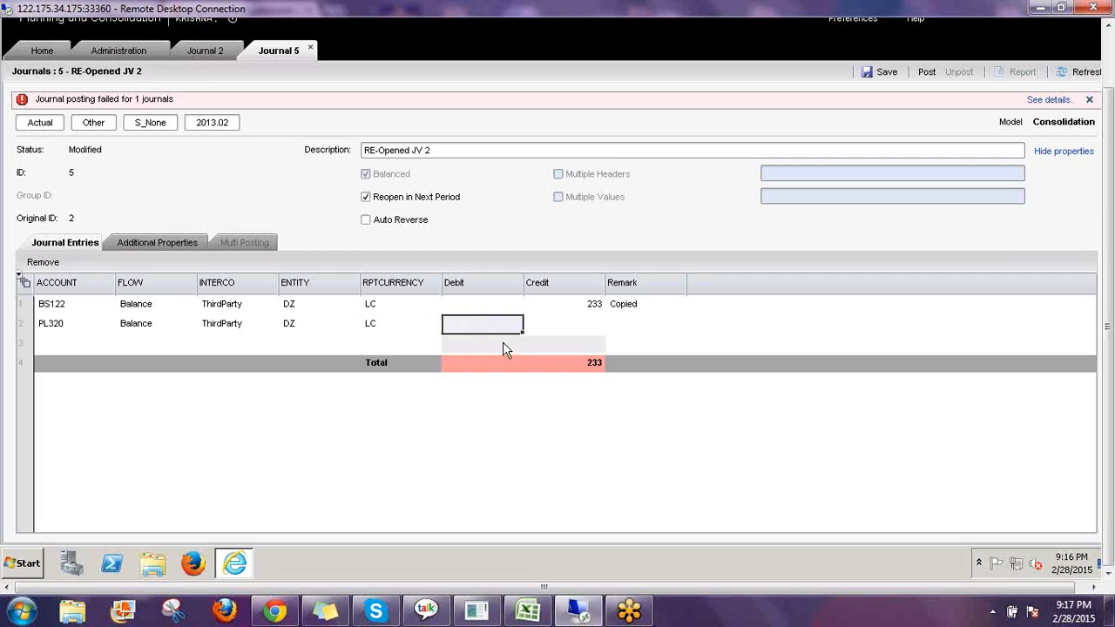
Enter a debit of 233 on the second line and post the RE-Opened JV 2 journal.
{"action": "type", "text": "233"}
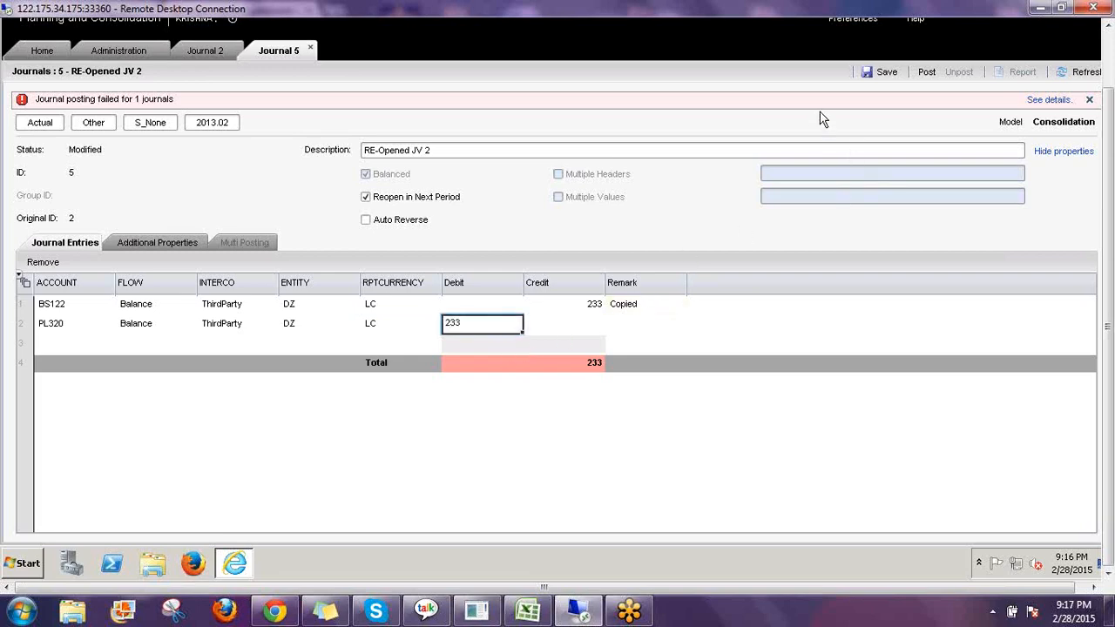
{"action": "left_click", "coordinate": [927, 74]}
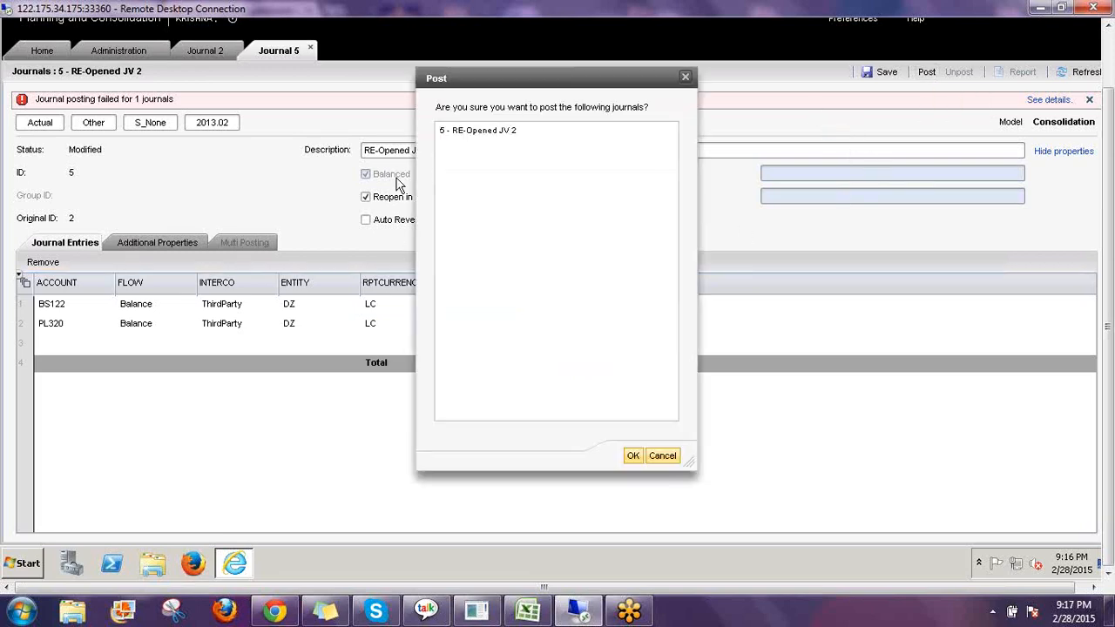
{"action": "left_click", "coordinate": [474, 131]}
{"action": "left_click", "coordinate": [632, 455]}
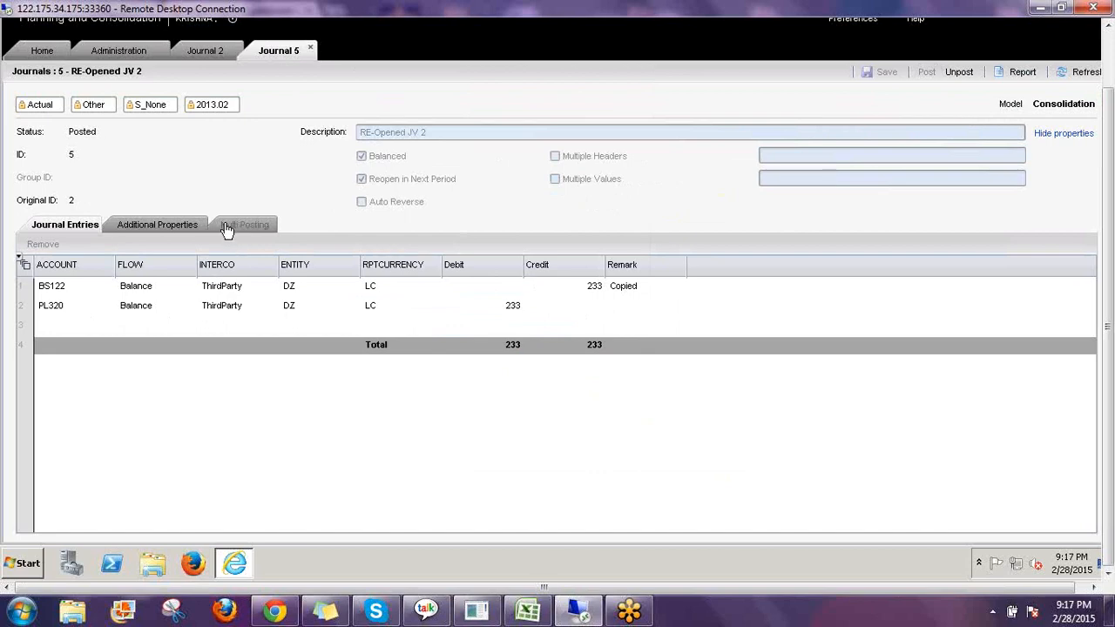
Close the journal and administration tabs and preview the Copied JV journal's entries in the journals list.
{"action": "left_click", "coordinate": [310, 48]}
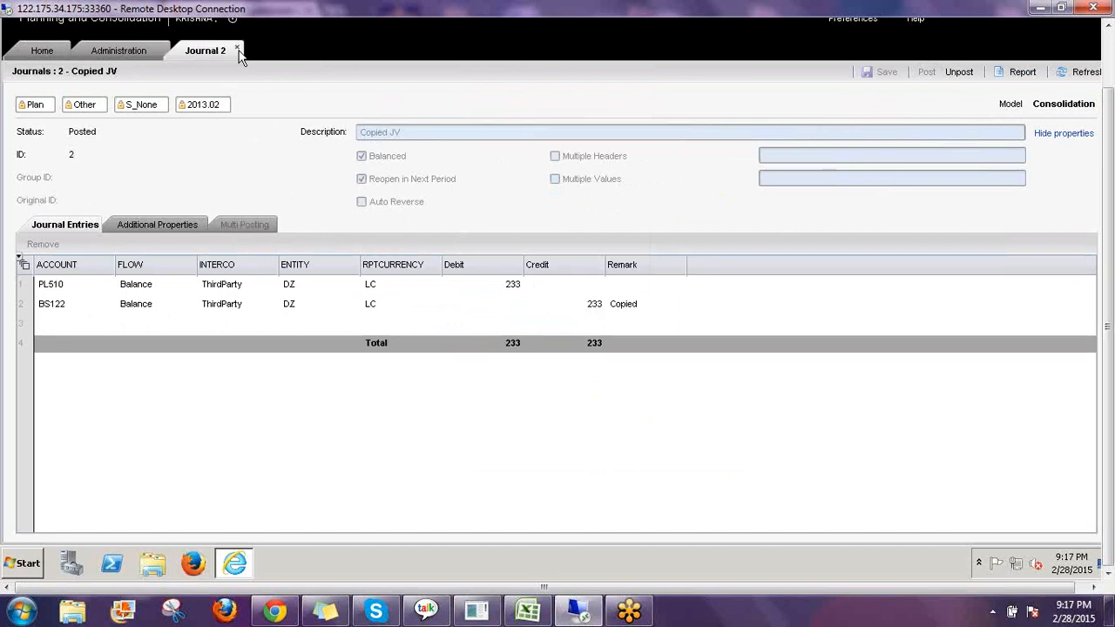
{"action": "left_click", "coordinate": [237, 48]}
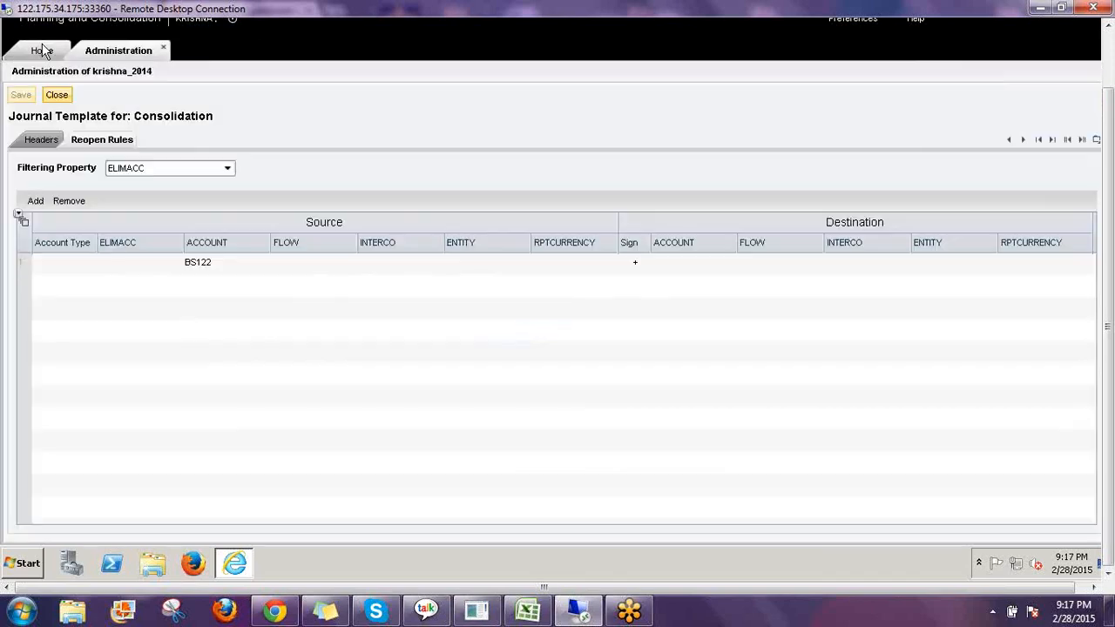
{"action": "left_click", "coordinate": [42, 51]}
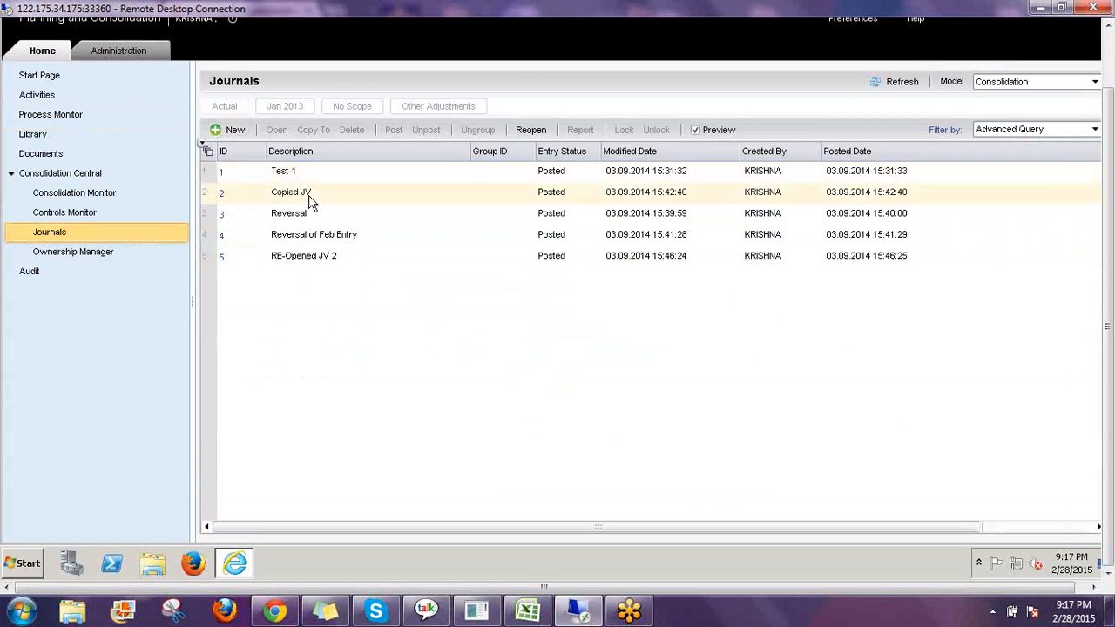
{"action": "left_click", "coordinate": [324, 203]}
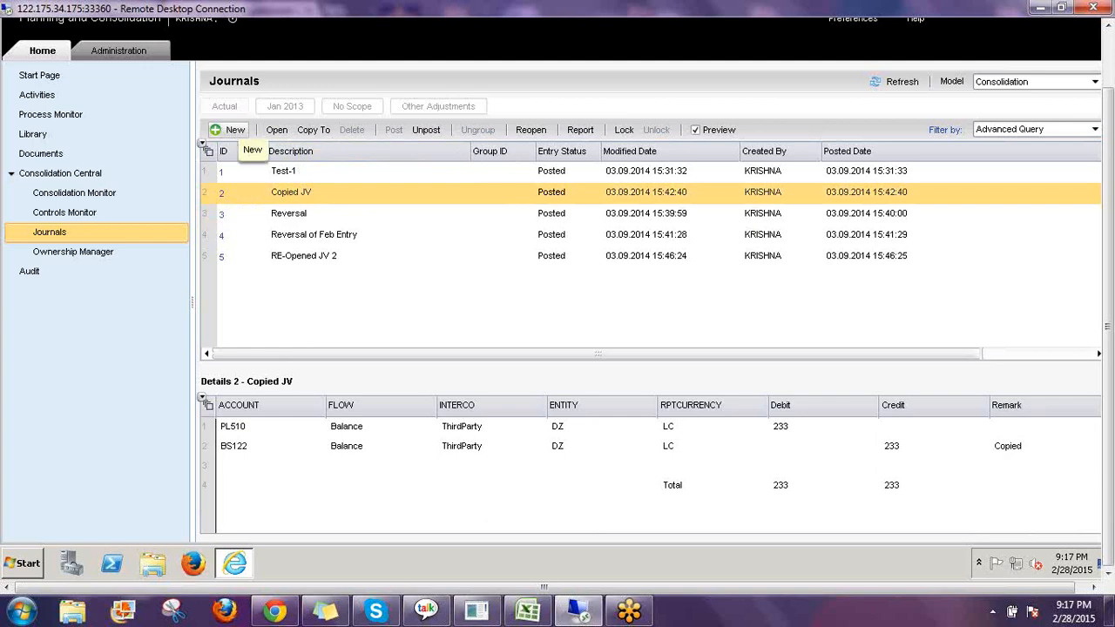
Create a new journal described as Multi JV and enable Multiple Headers and Multiple Values.
{"action": "left_click", "coordinate": [234, 129]}
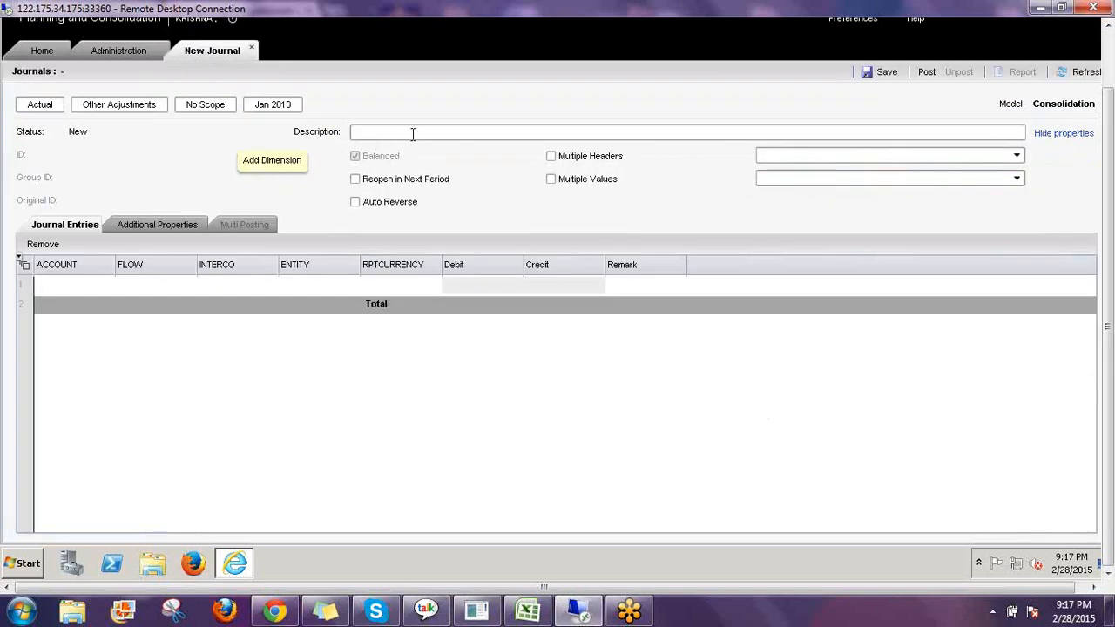
{"action": "left_click", "coordinate": [413, 133]}
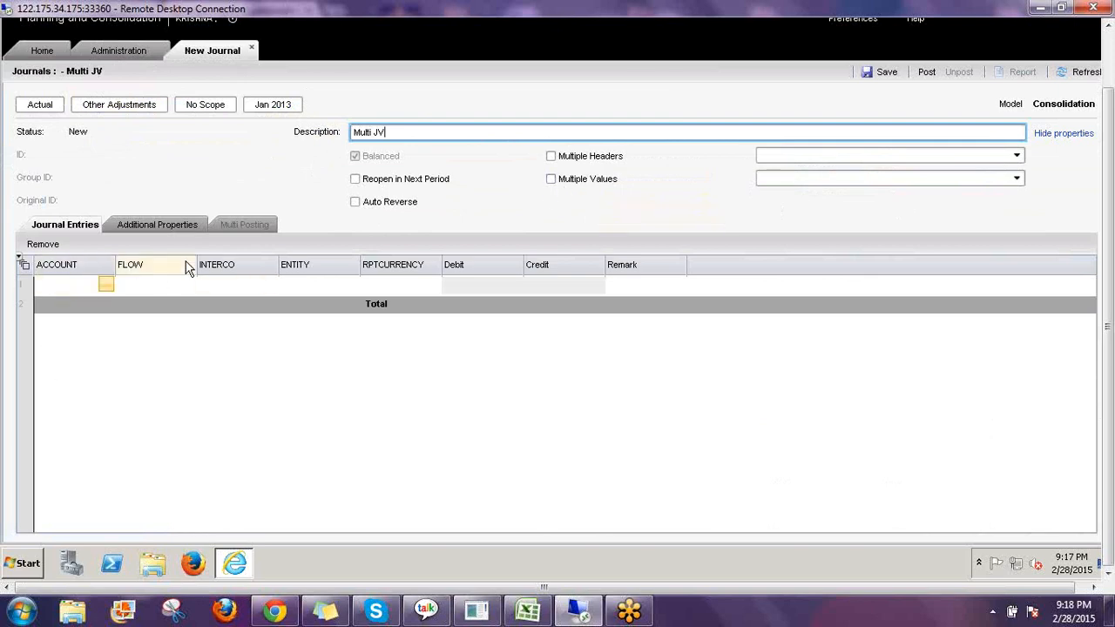
{"action": "left_click", "coordinate": [550, 156]}
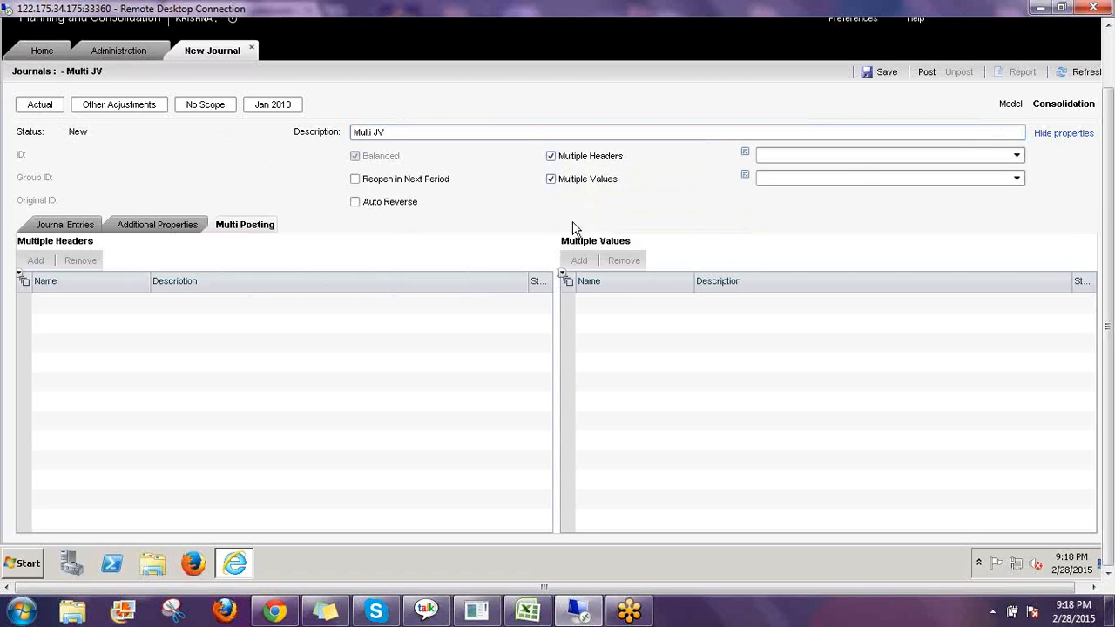
Choose CATEGORY as the multiple-headers dimension and add Actual and Plan as header members.
{"action": "left_click", "coordinate": [1016, 155]}
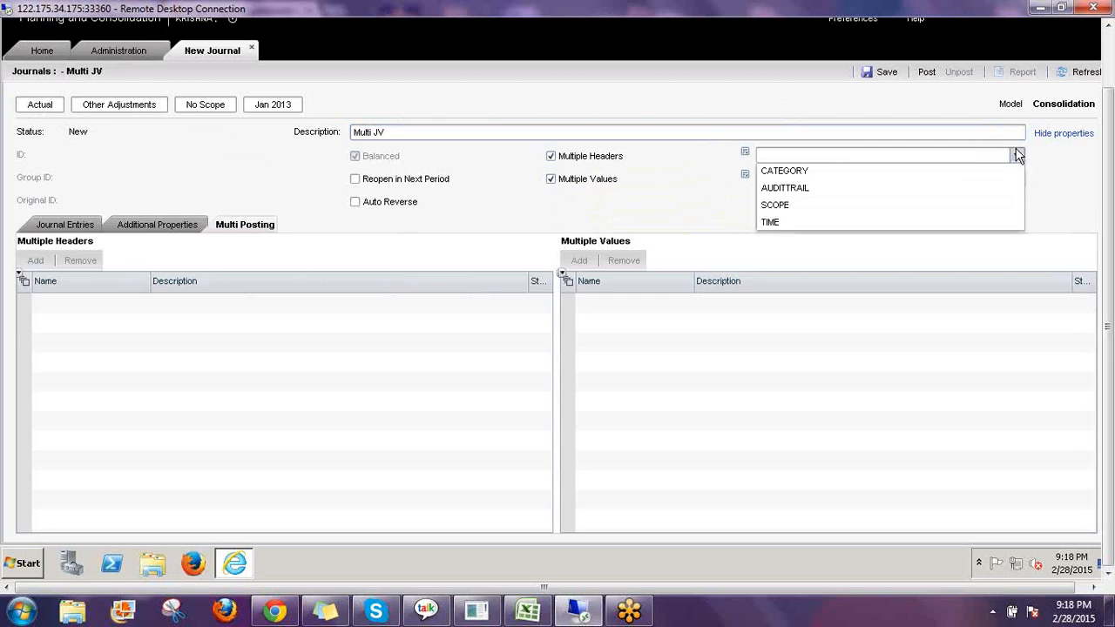
{"action": "left_click", "coordinate": [803, 176]}
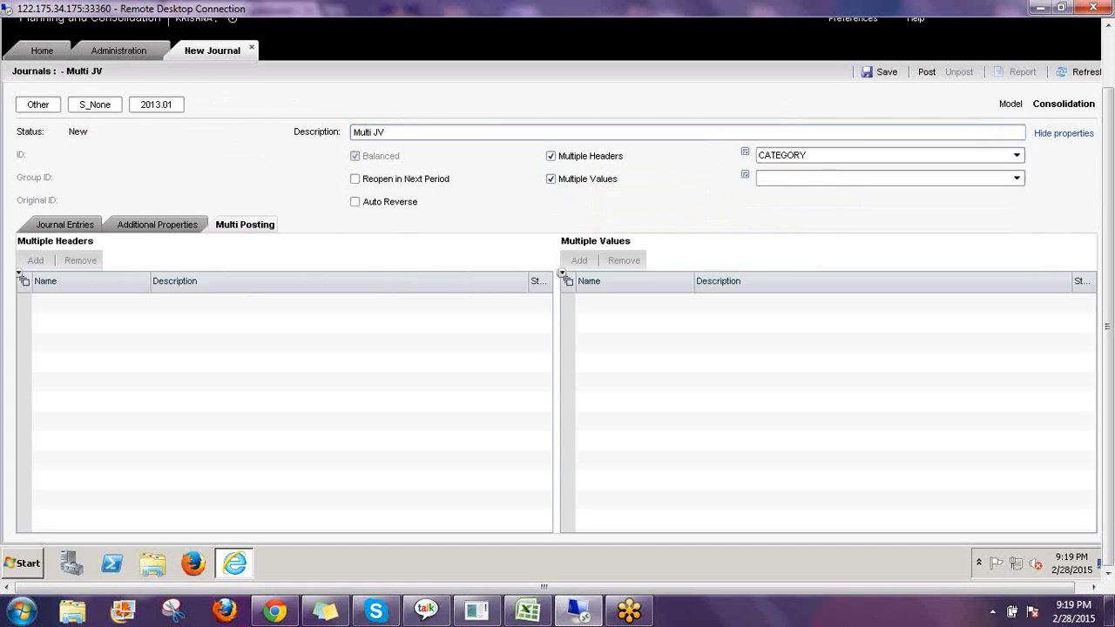
{"action": "left_click", "coordinate": [37, 105]}
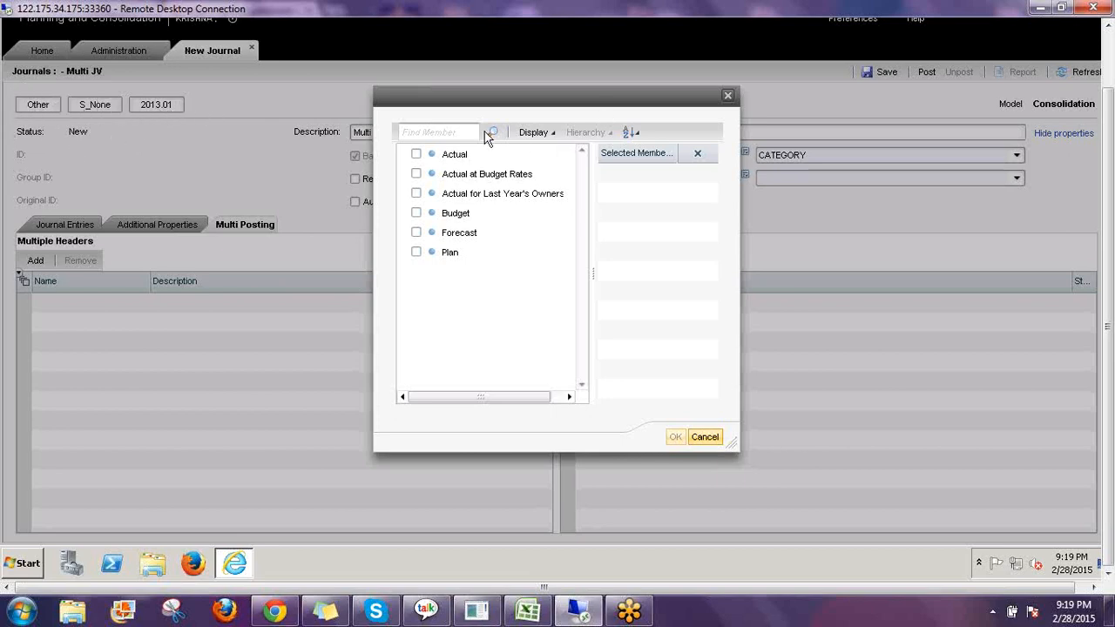
{"action": "left_click", "coordinate": [416, 155]}
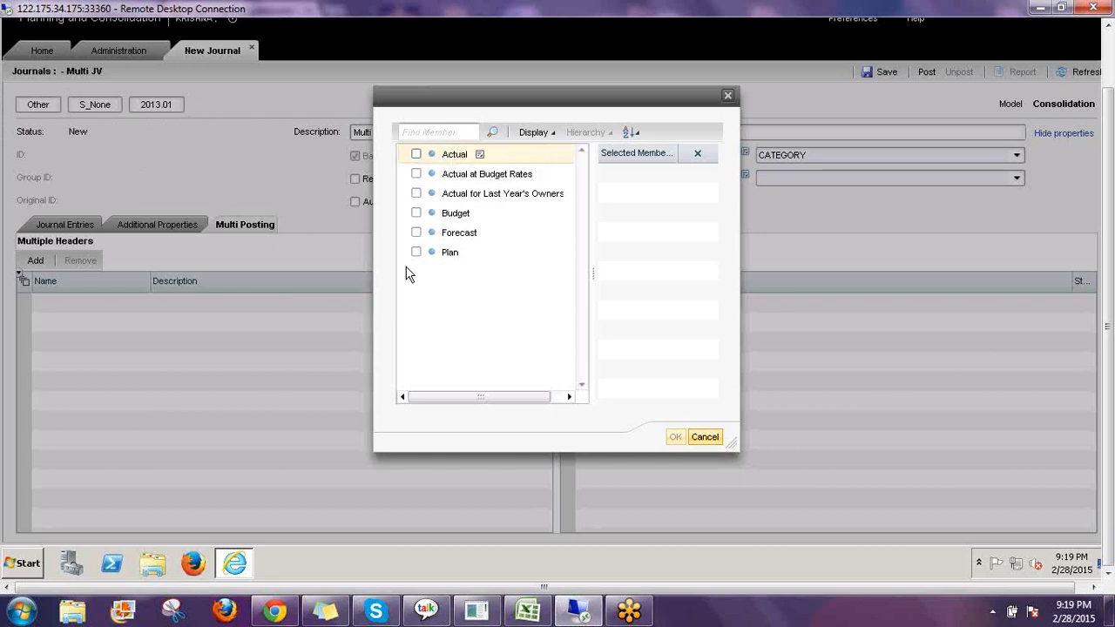
{"action": "left_click", "coordinate": [417, 253]}
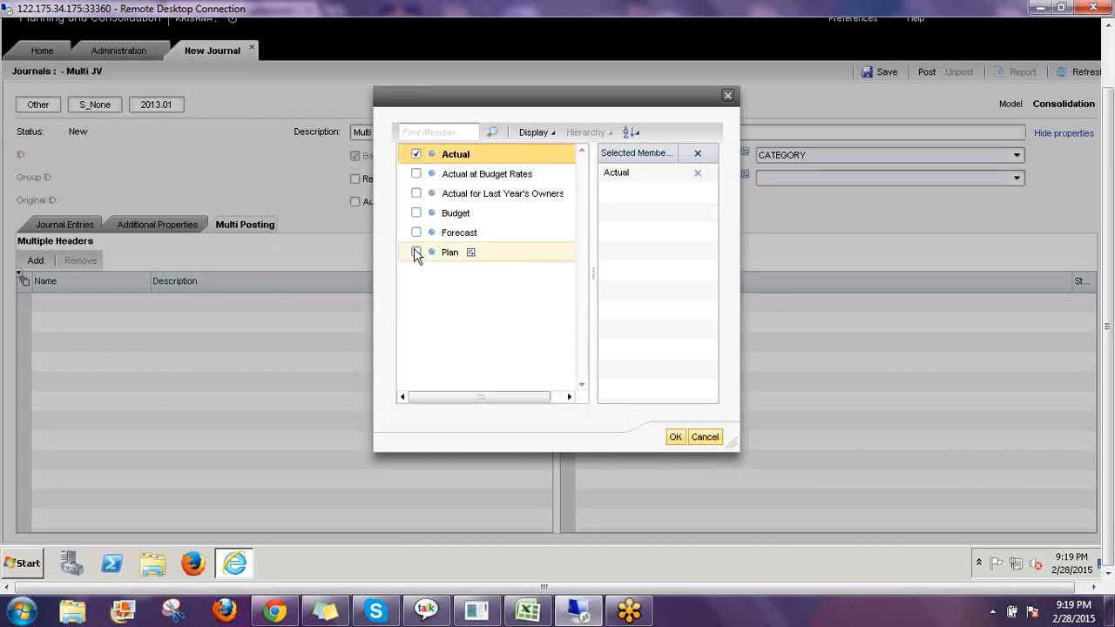
{"action": "left_click", "coordinate": [677, 438]}
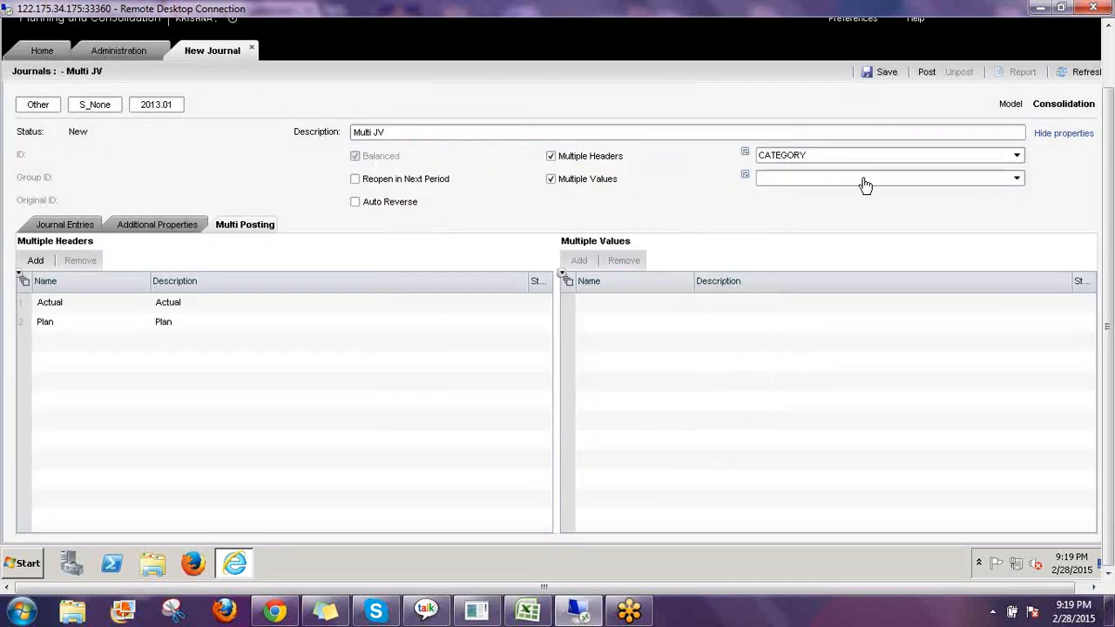
Choose TIME as the multiple-values dimension and add Jan 2013, Feb 2013 and Mar 2013 as value members.
{"action": "left_click", "coordinate": [1017, 179]}
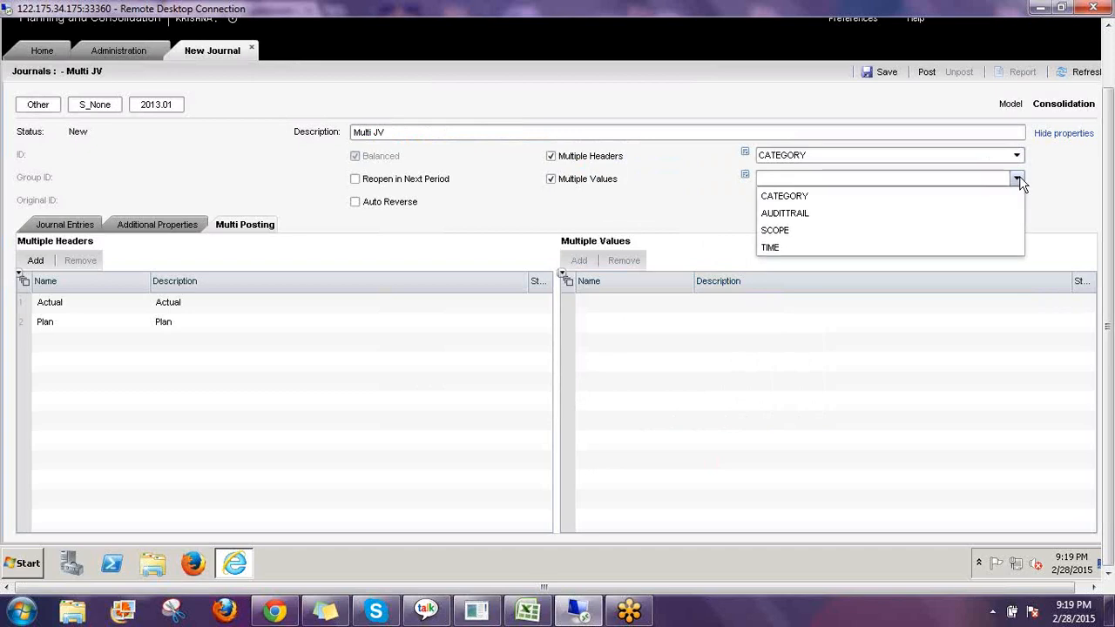
{"action": "left_click", "coordinate": [771, 248]}
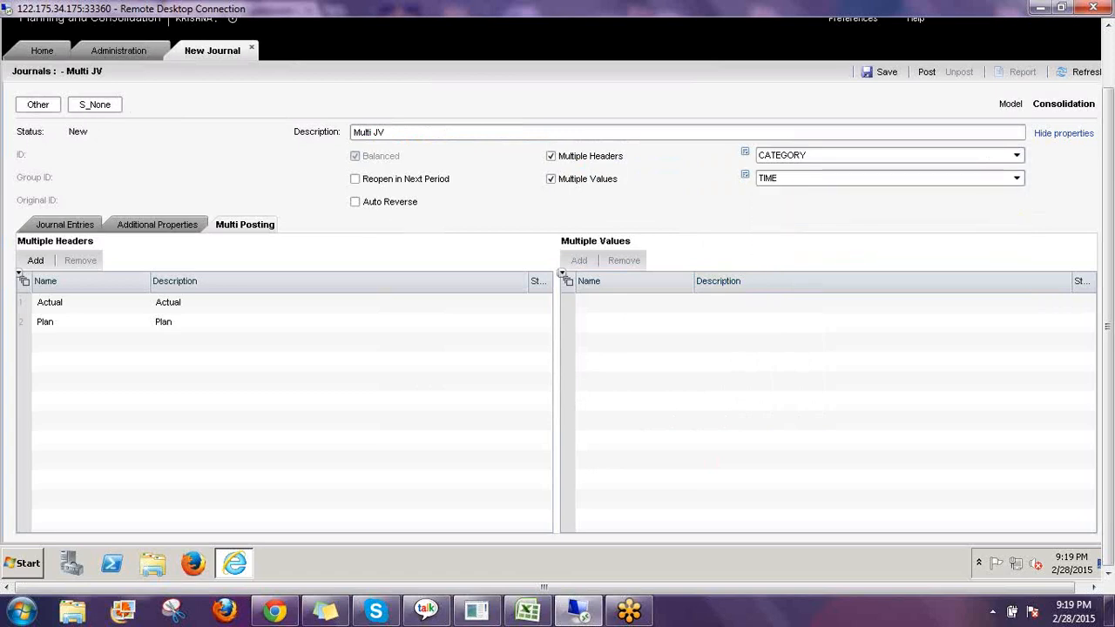
{"action": "left_click", "coordinate": [134, 109]}
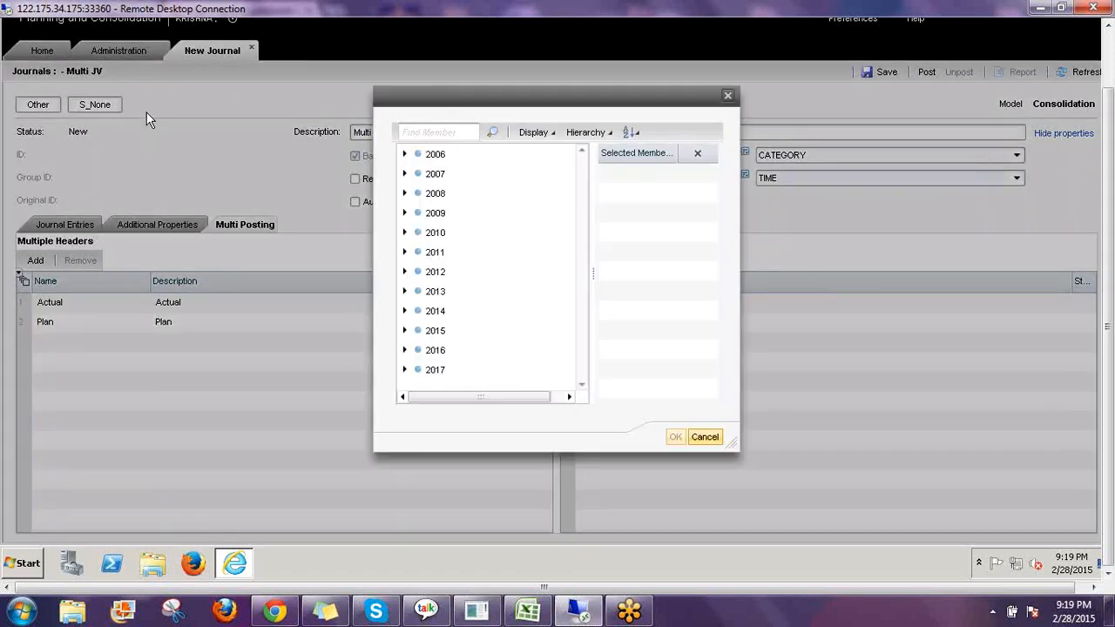
{"action": "left_click", "coordinate": [404, 292]}
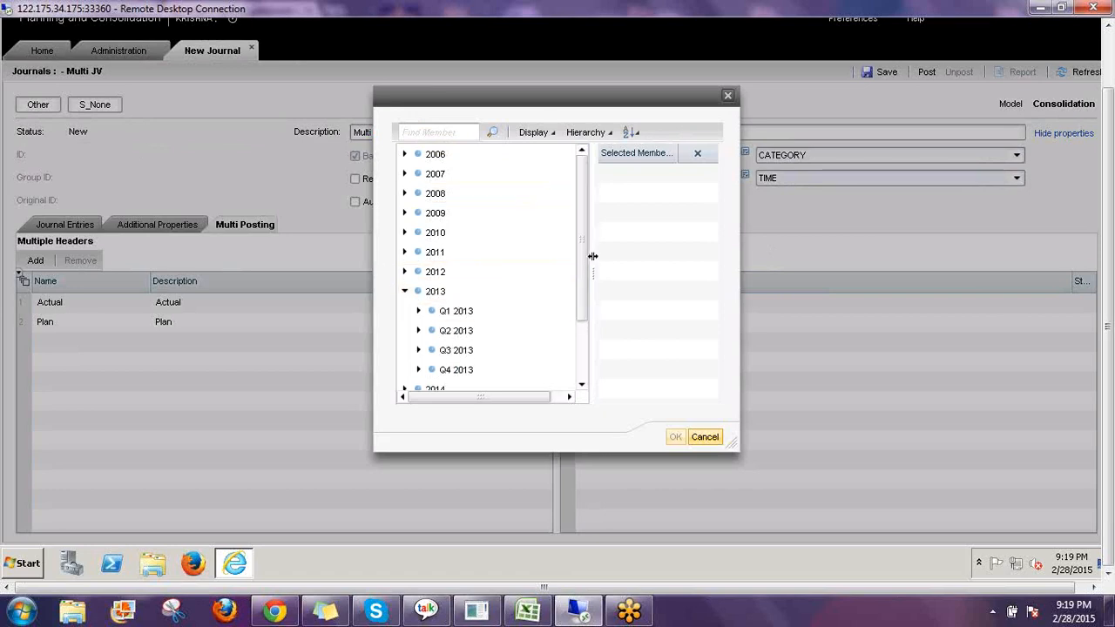
{"action": "scroll", "coordinate": [436, 281], "scroll_direction": "down", "scroll_amount": 2}
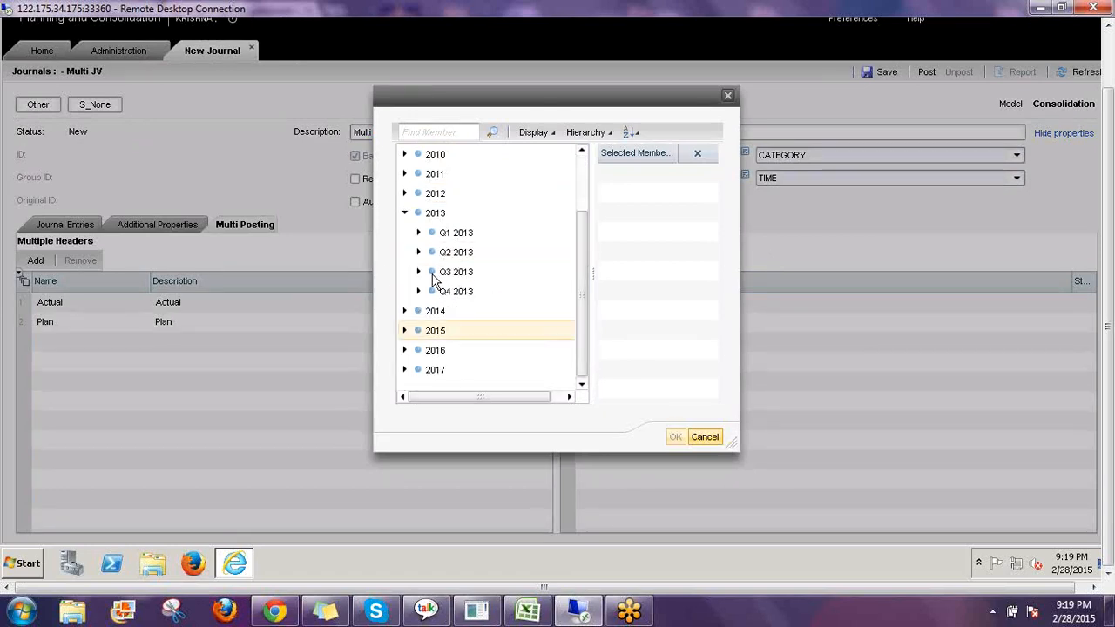
{"action": "left_click", "coordinate": [419, 232]}
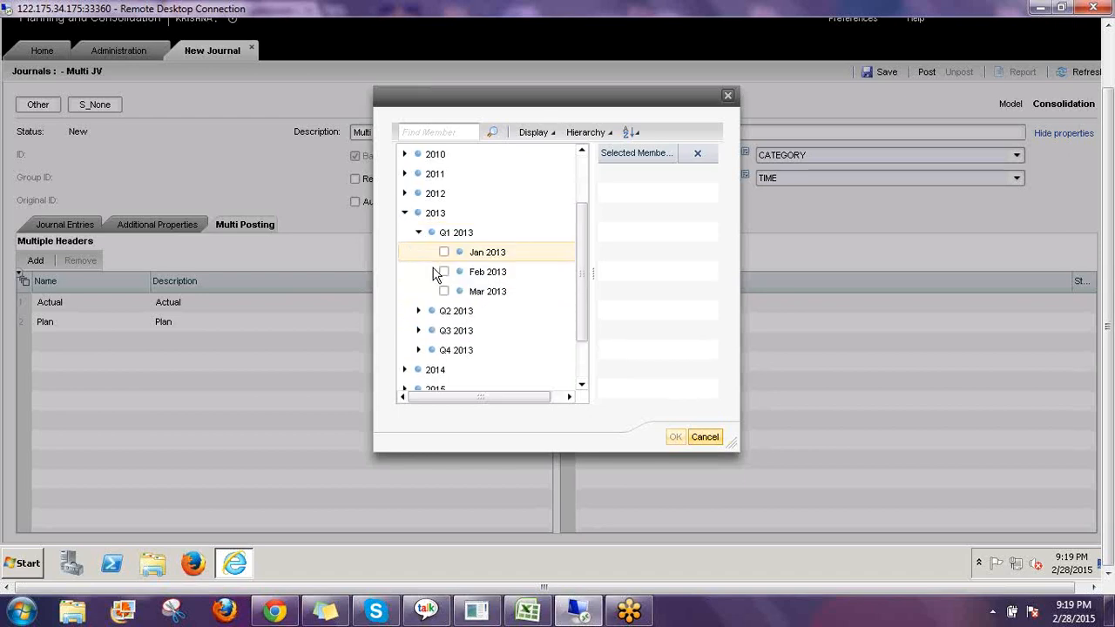
{"action": "left_click", "coordinate": [443, 252]}
{"action": "left_click", "coordinate": [443, 272]}
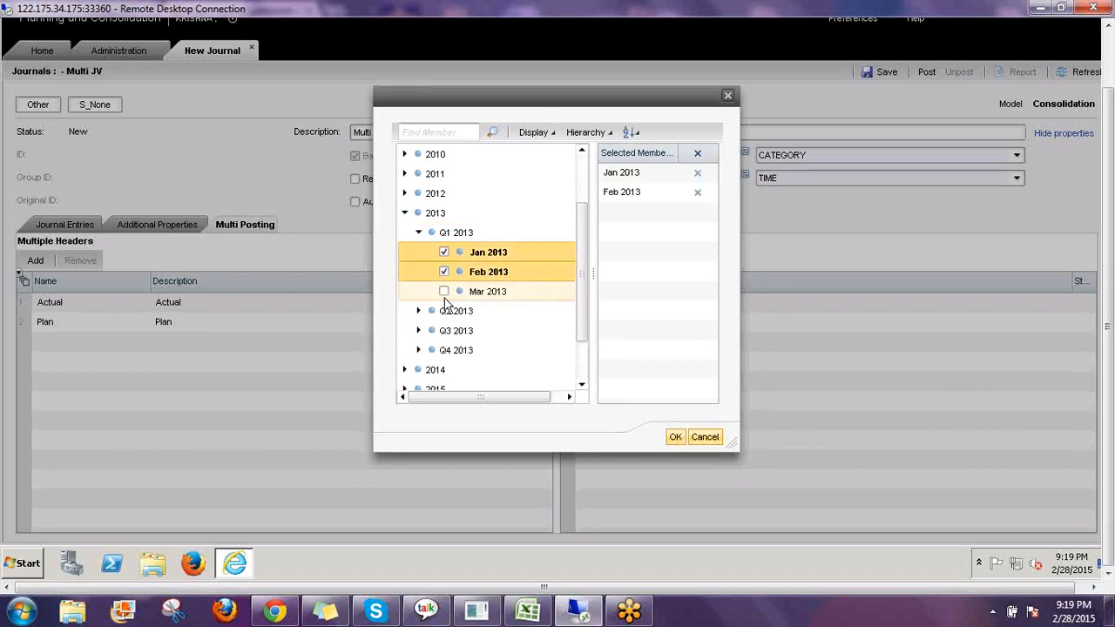
{"action": "left_click", "coordinate": [443, 291]}
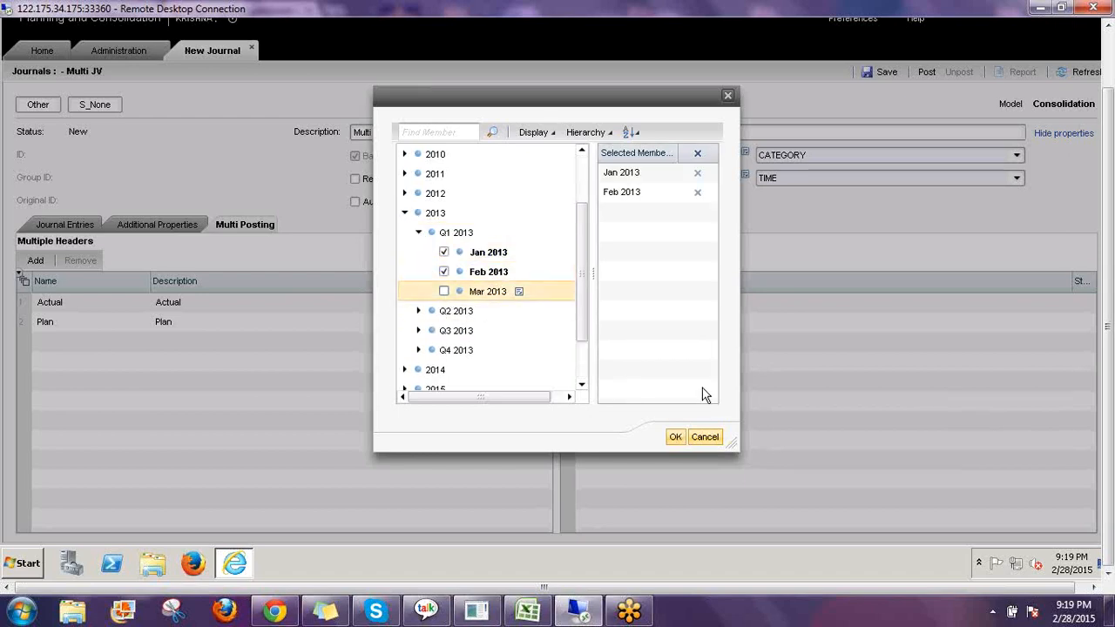
{"action": "left_click", "coordinate": [677, 437]}
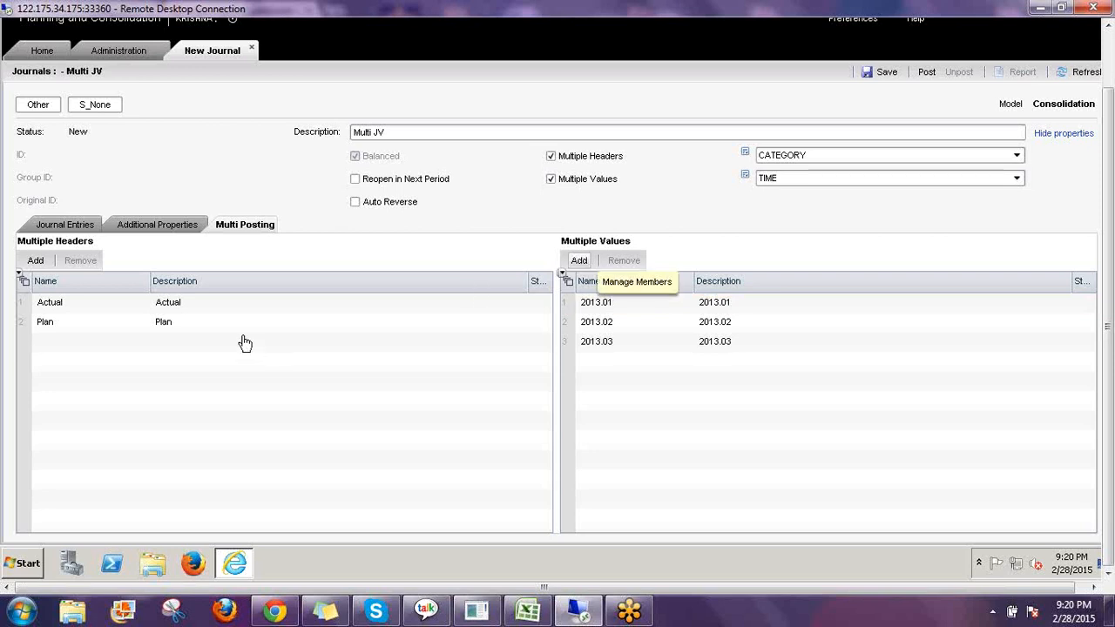
Open the journal entries and set the first line's account to Accounts Payable.
{"action": "left_click", "coordinate": [203, 324]}
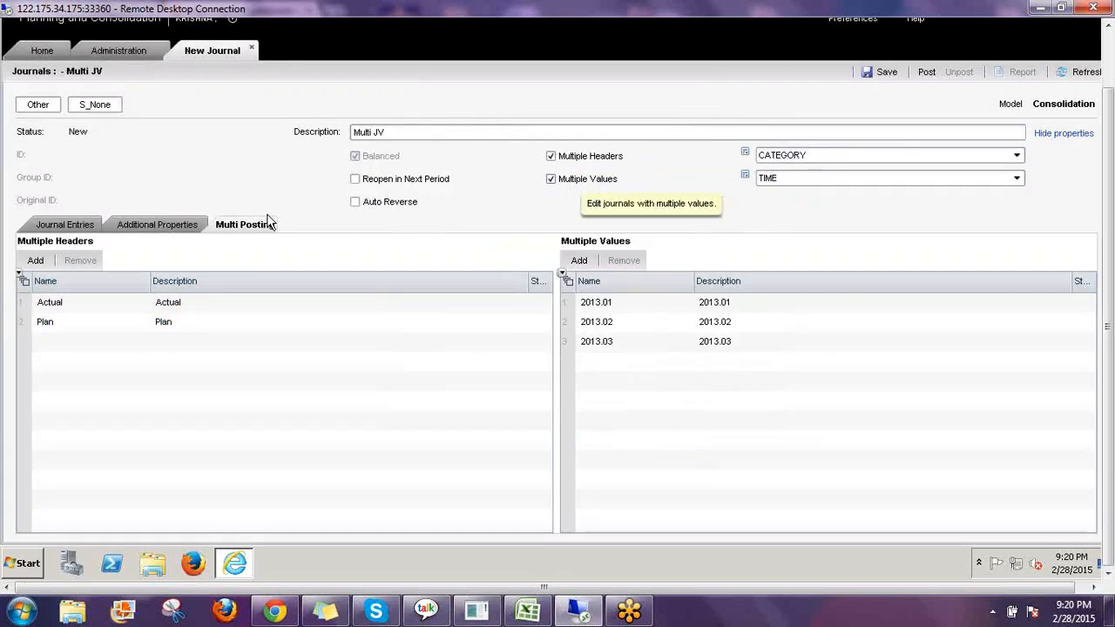
{"action": "left_click", "coordinate": [63, 229]}
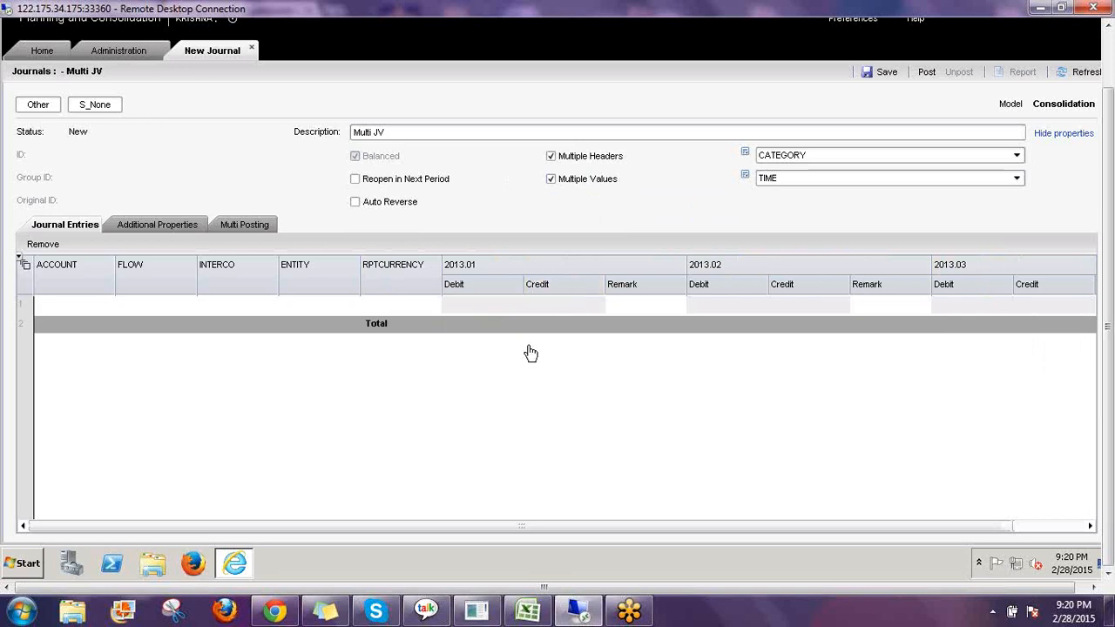
{"action": "left_click", "coordinate": [113, 305]}
{"action": "left_click", "coordinate": [108, 303]}
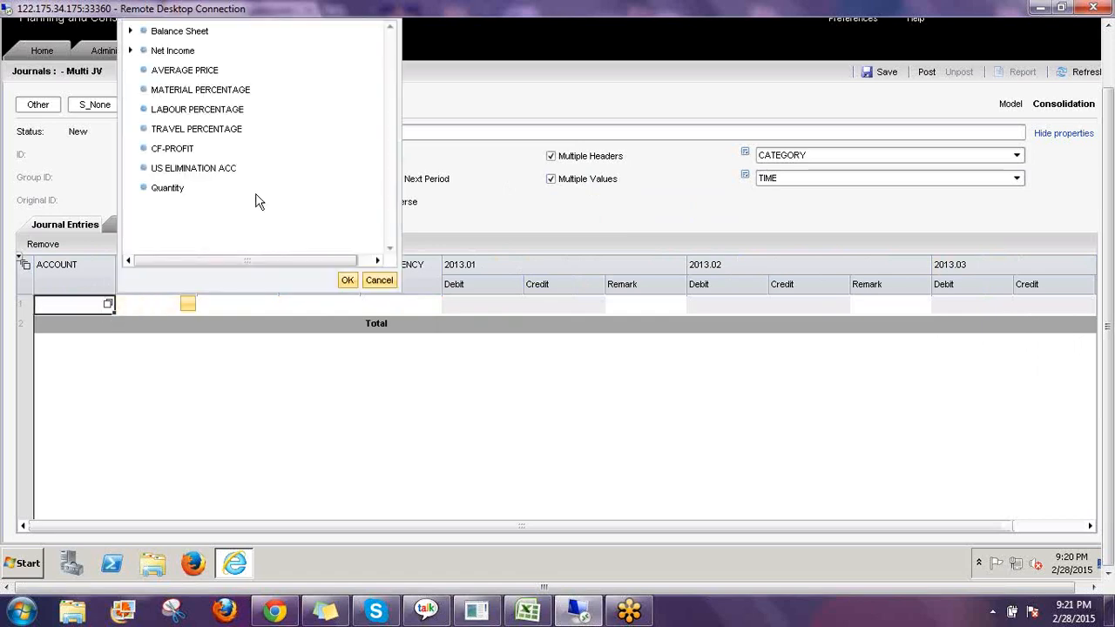
{"action": "left_click", "coordinate": [132, 31]}
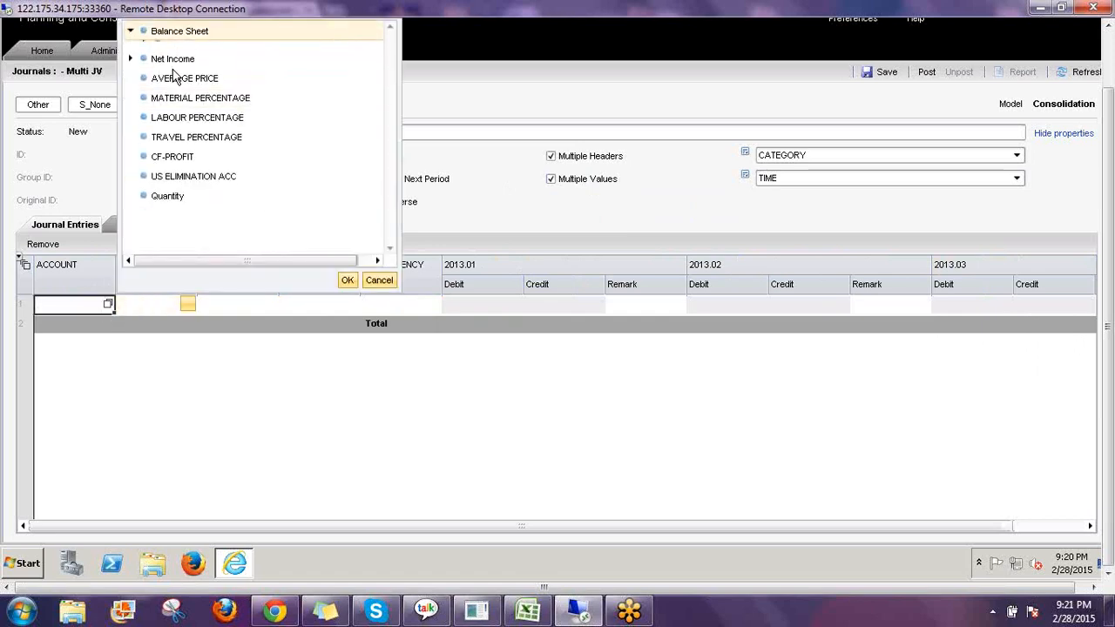
{"action": "left_click", "coordinate": [145, 69]}
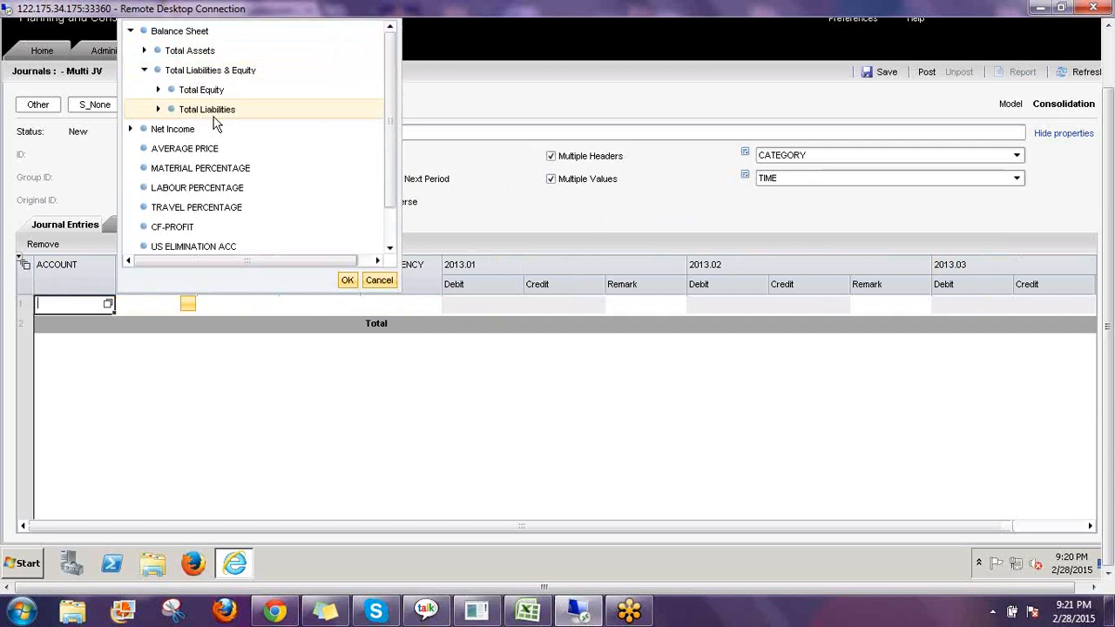
{"action": "left_click", "coordinate": [237, 149]}
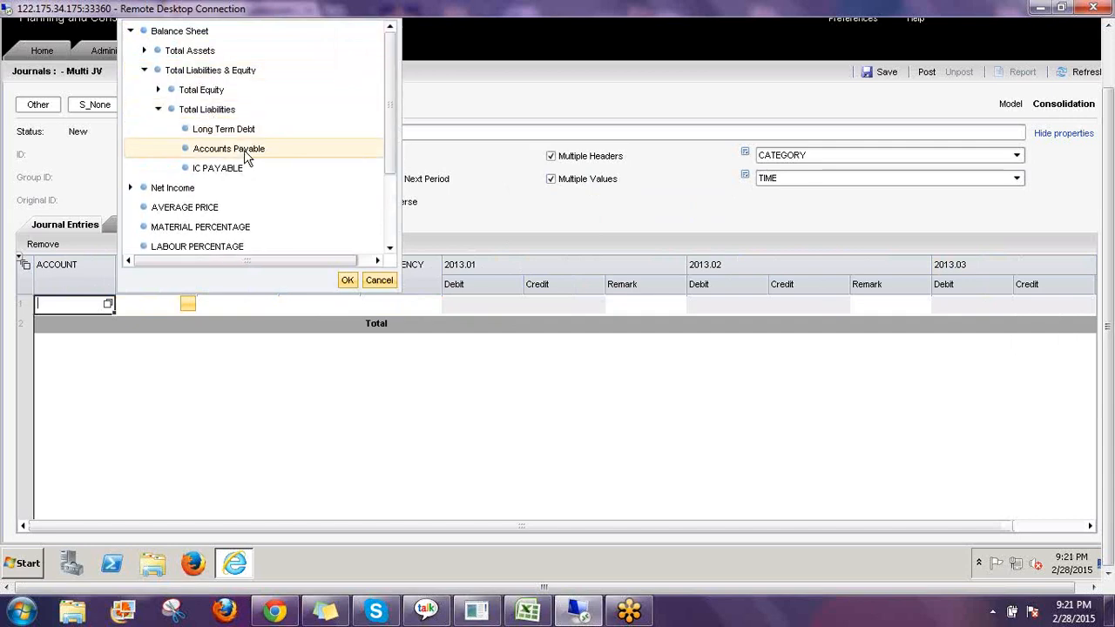
{"action": "left_click", "coordinate": [342, 286]}
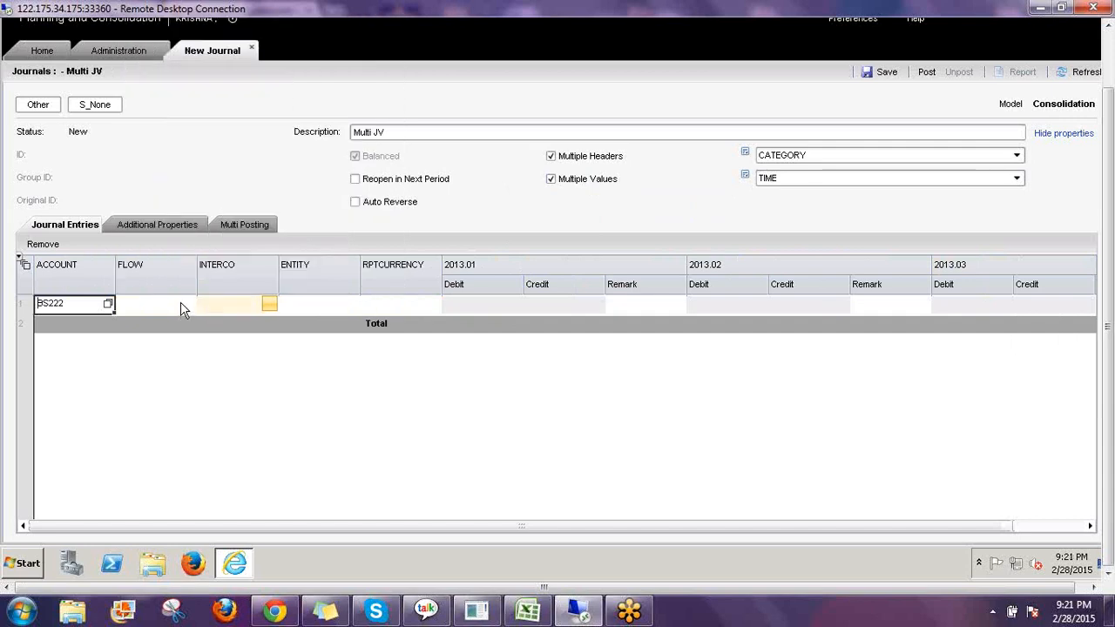
Set the first line's flow to CLOSING BAL.
{"action": "left_click", "coordinate": [182, 306]}
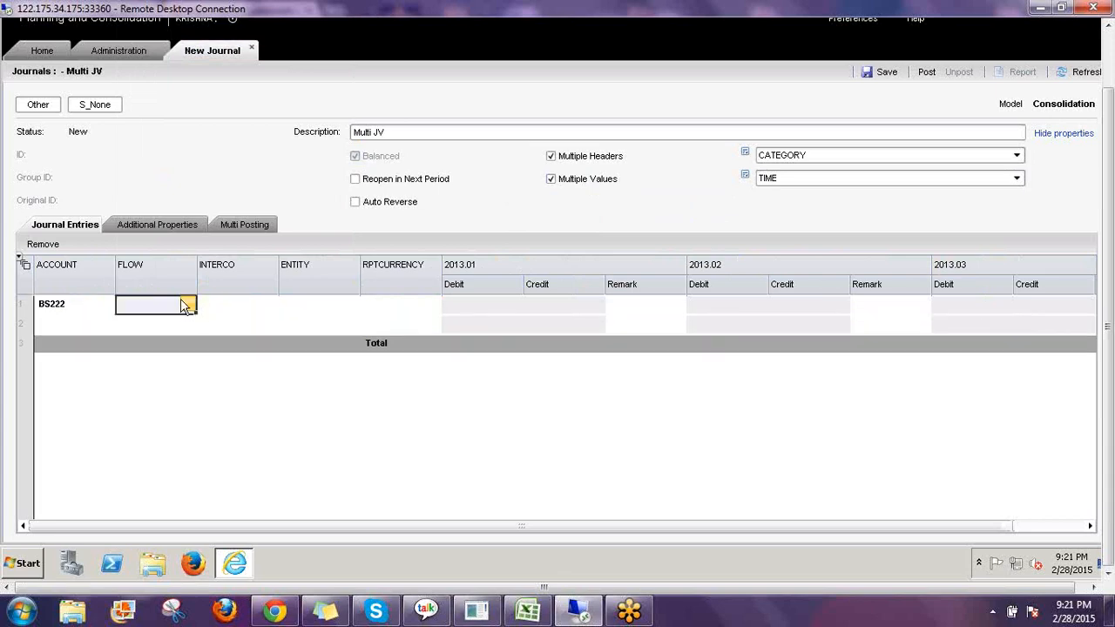
{"action": "left_click", "coordinate": [189, 304]}
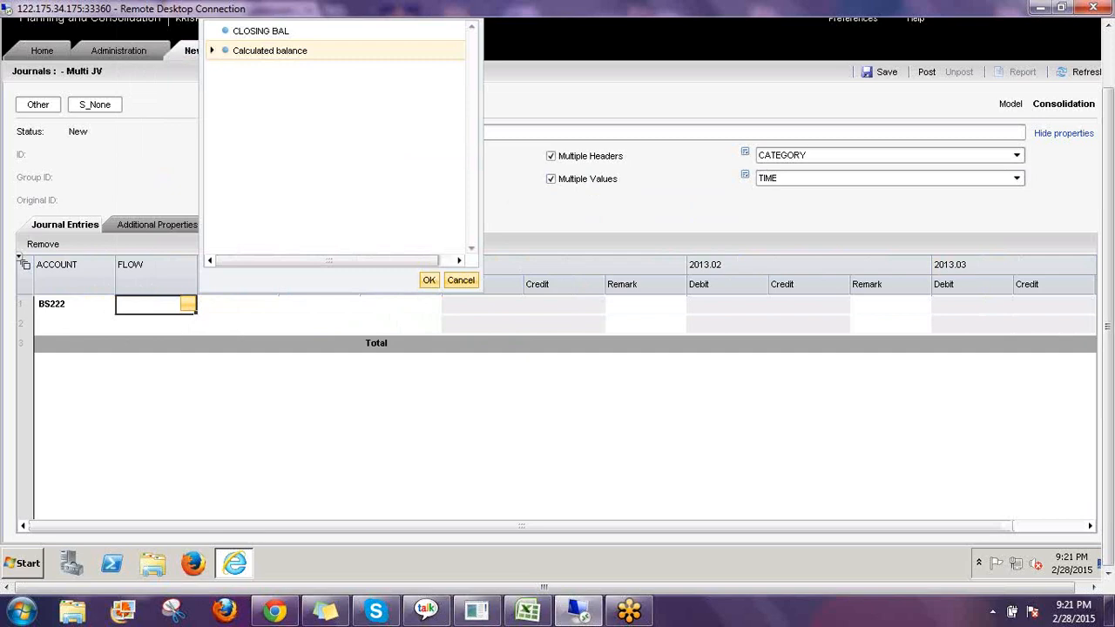
{"action": "left_click", "coordinate": [212, 50]}
{"action": "left_click", "coordinate": [260, 31]}
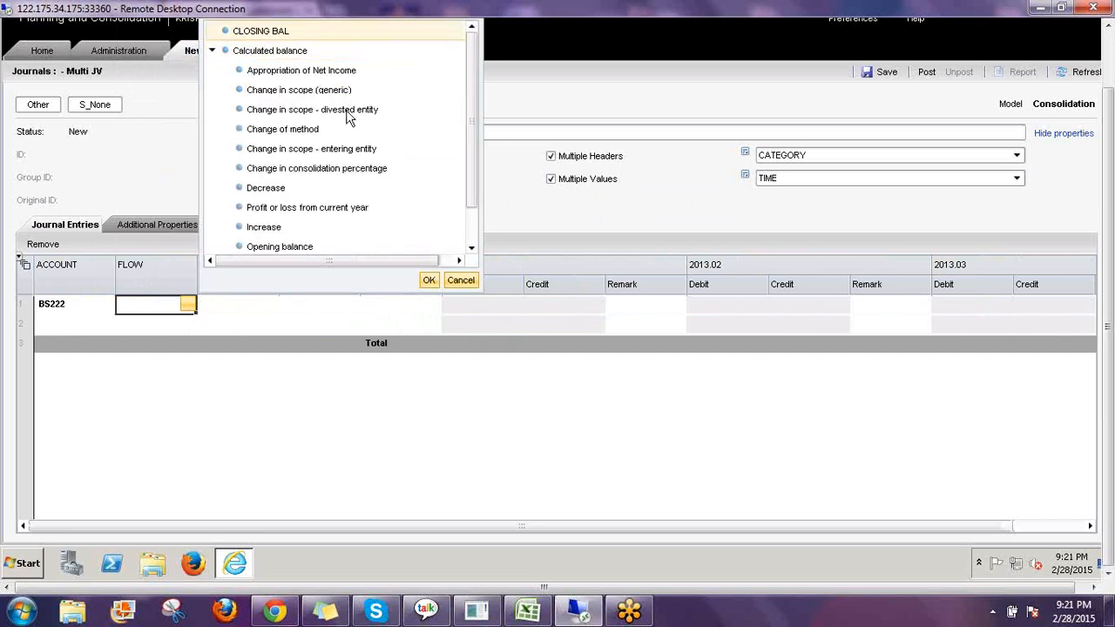
{"action": "left_click", "coordinate": [428, 281]}
Set the first line's intercompany partner to ThirdParty.
{"action": "left_click", "coordinate": [269, 304]}
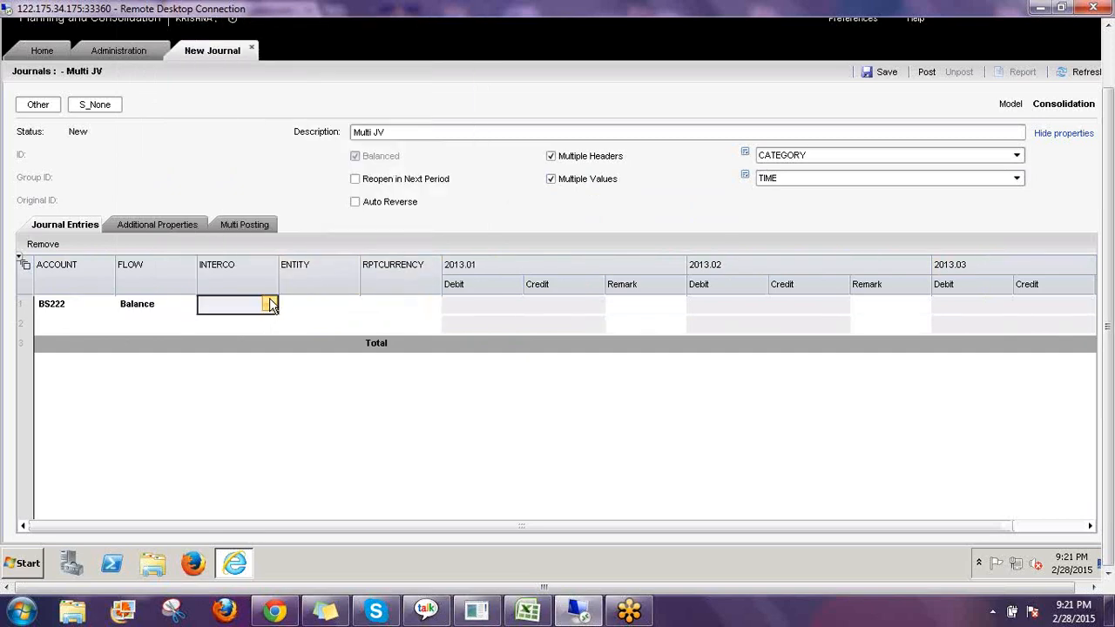
{"action": "left_click", "coordinate": [270, 304]}
{"action": "left_click", "coordinate": [293, 32]}
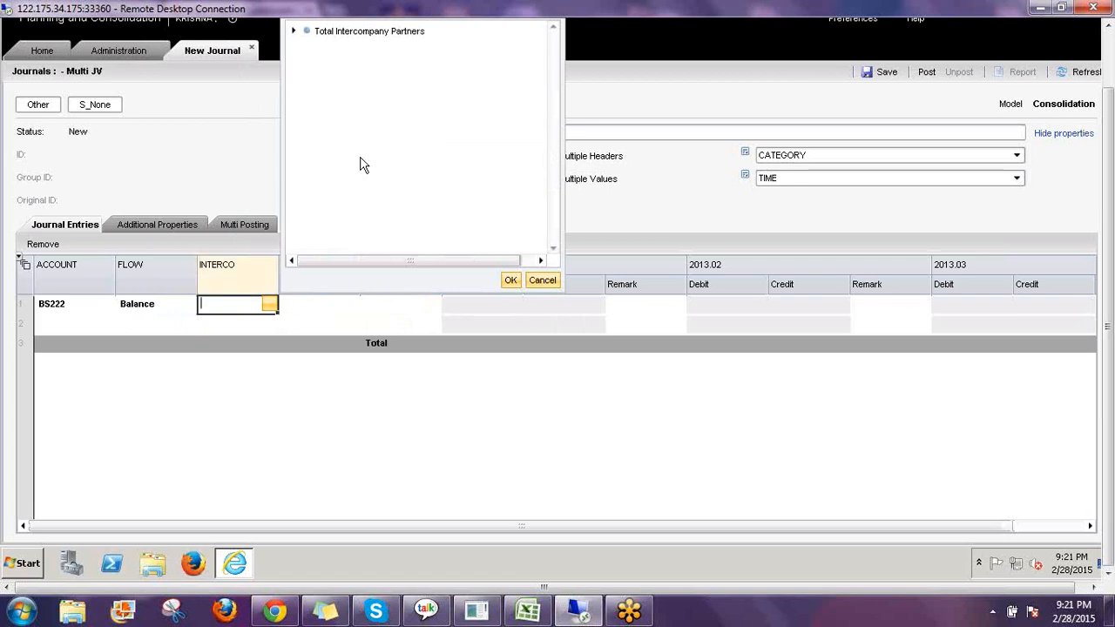
{"action": "left_click", "coordinate": [353, 250]}
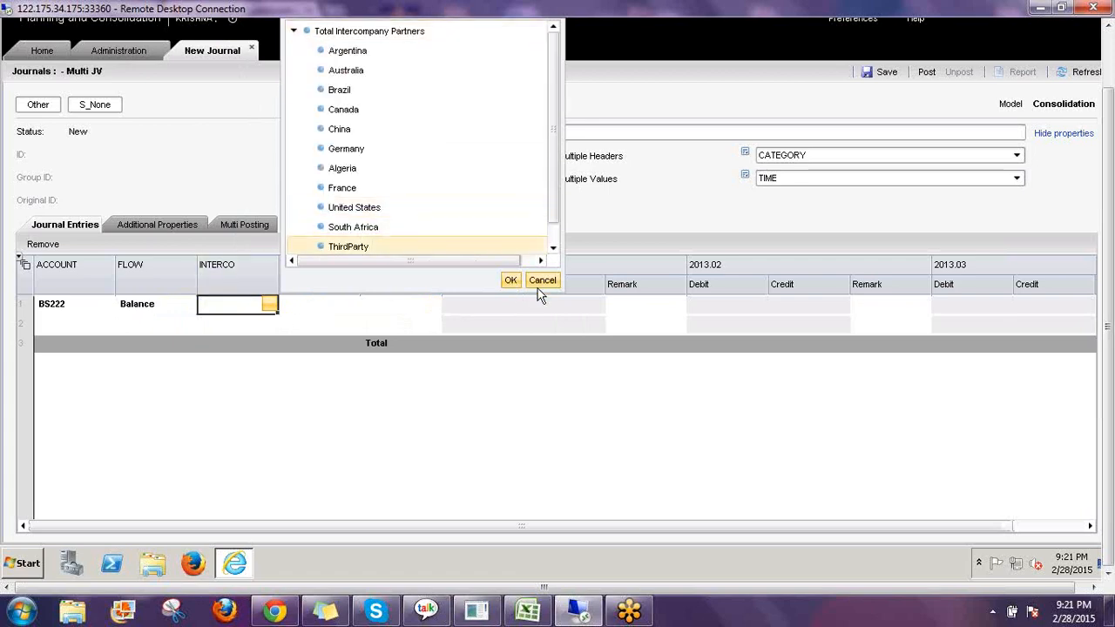
{"action": "left_click", "coordinate": [344, 307]}
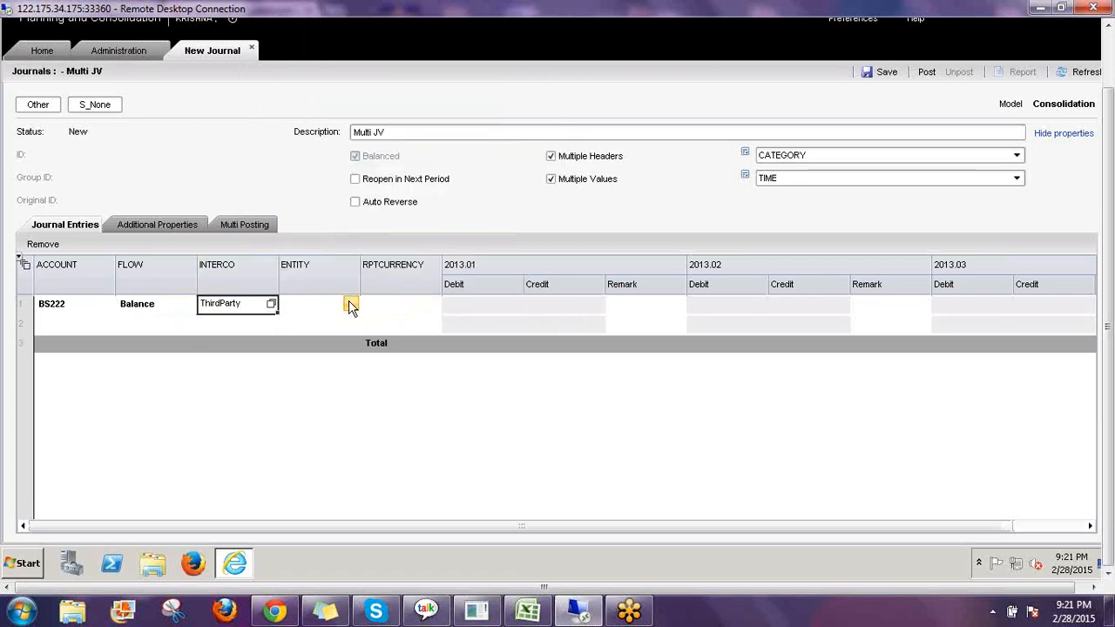
Set the first line's entity to Algeria under World, Africa.
{"action": "left_click", "coordinate": [351, 305]}
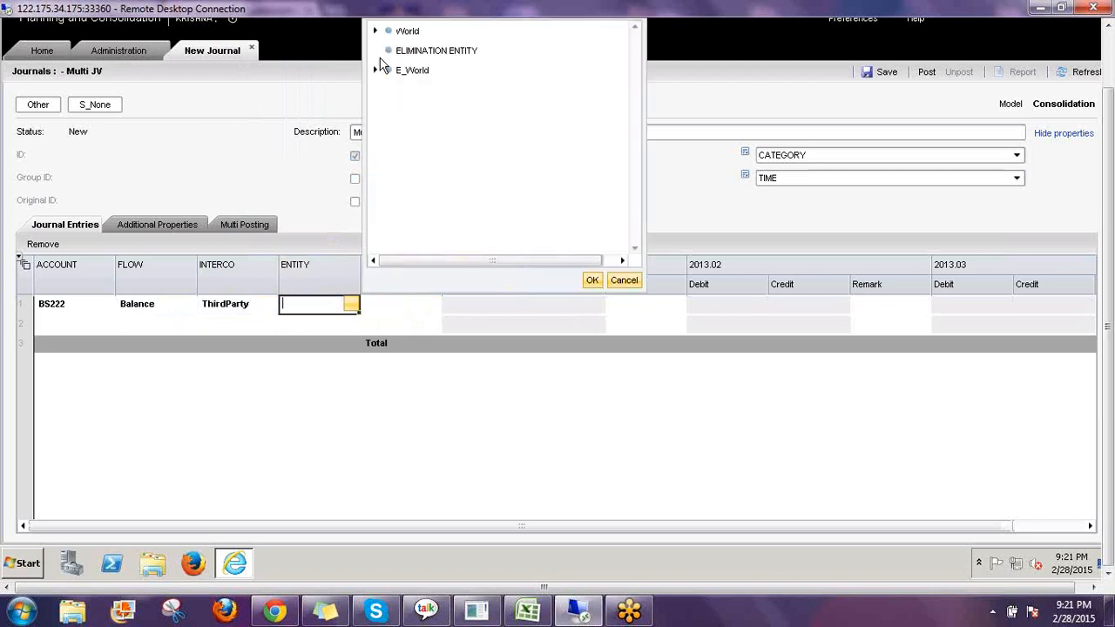
{"action": "left_click", "coordinate": [375, 30]}
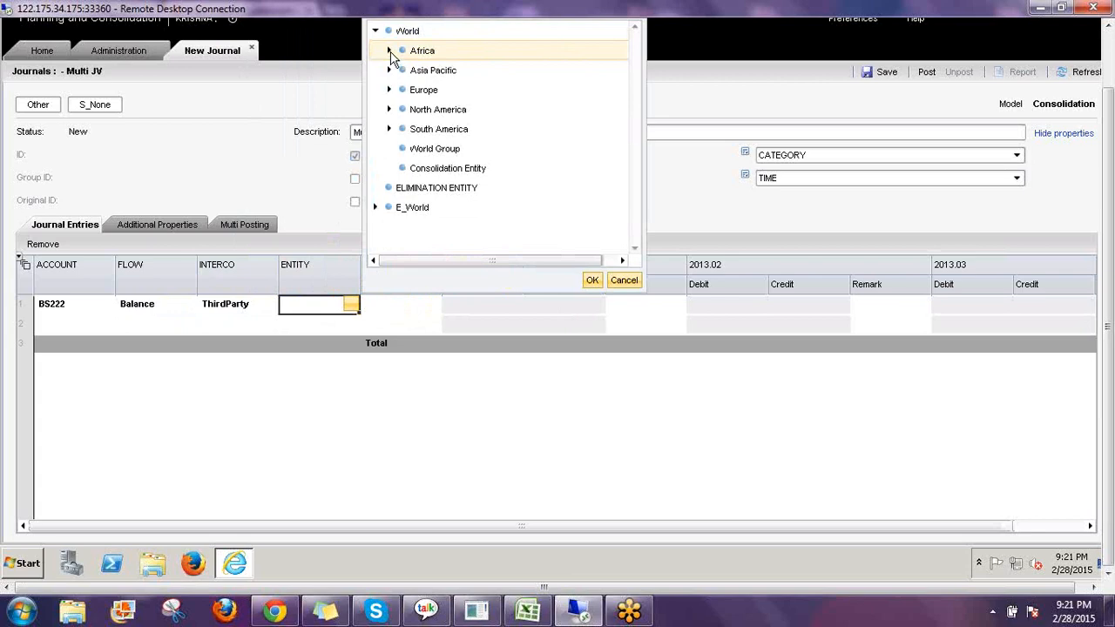
{"action": "left_click", "coordinate": [390, 50]}
{"action": "left_click", "coordinate": [440, 71]}
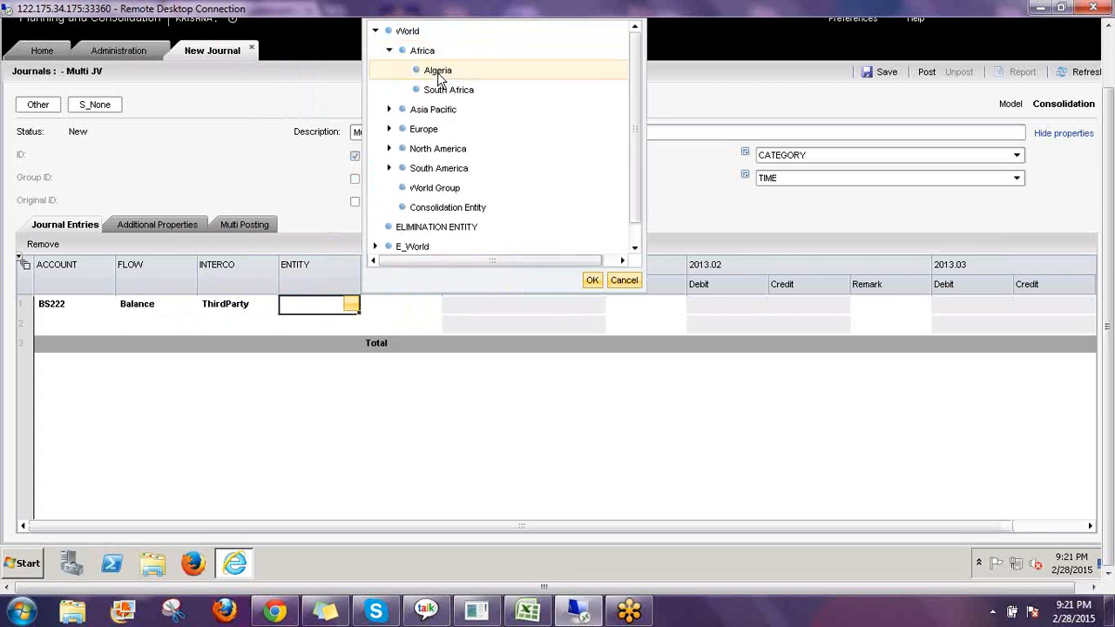
{"action": "left_click", "coordinate": [590, 279]}
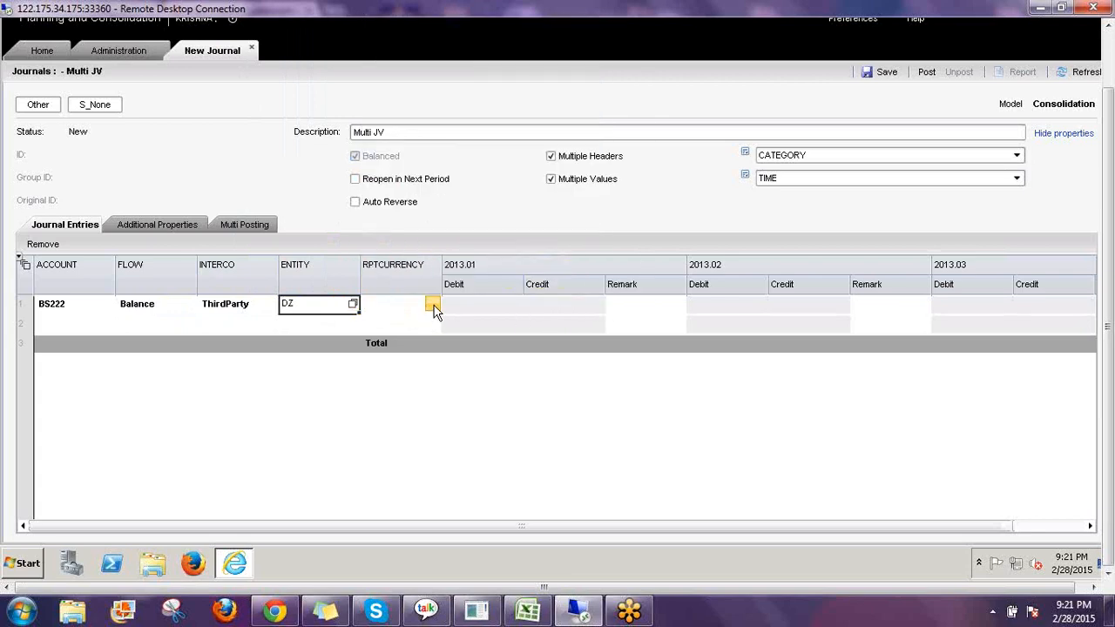
Set the first line's reporting currency to Local Currency.
{"action": "left_click", "coordinate": [433, 307]}
{"action": "left_click", "coordinate": [433, 304]}
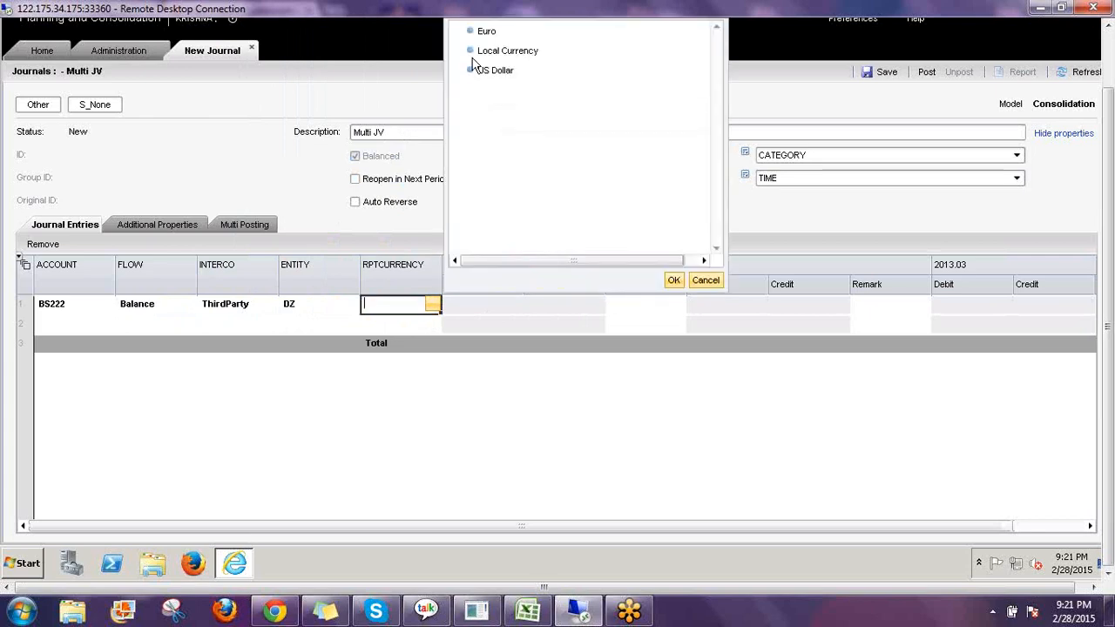
{"action": "left_click", "coordinate": [492, 51]}
{"action": "left_click", "coordinate": [674, 281]}
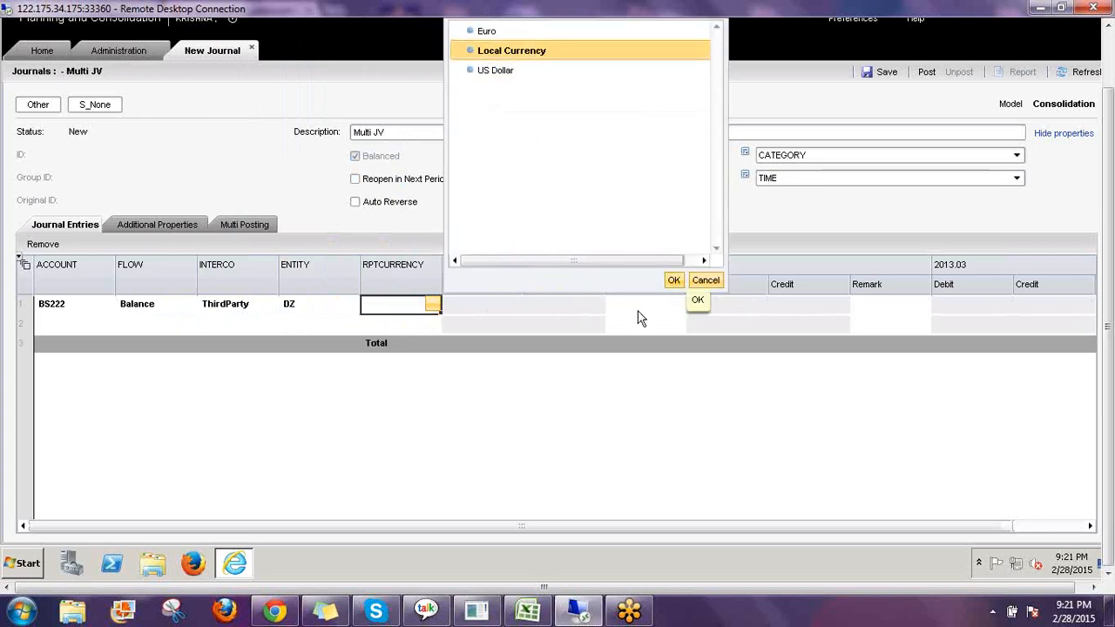
{"action": "key", "text": "Tab"}
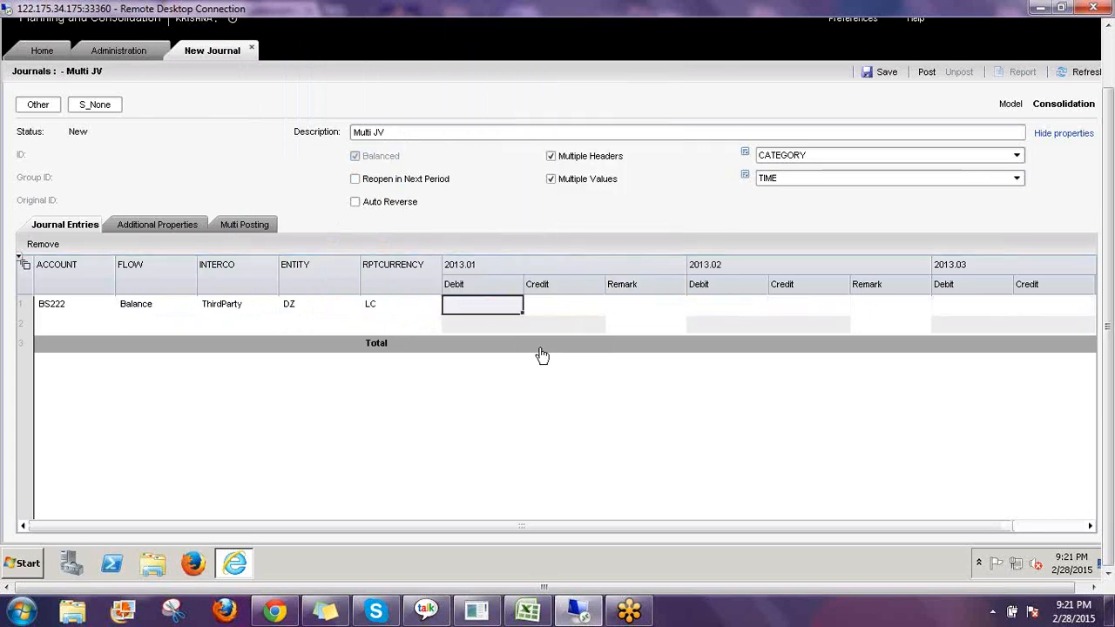
Enter a 2013.01 debit of 111 with remark JAN and a 2013.02 debit of 222 on the first line.
{"action": "type", "text": "111"}
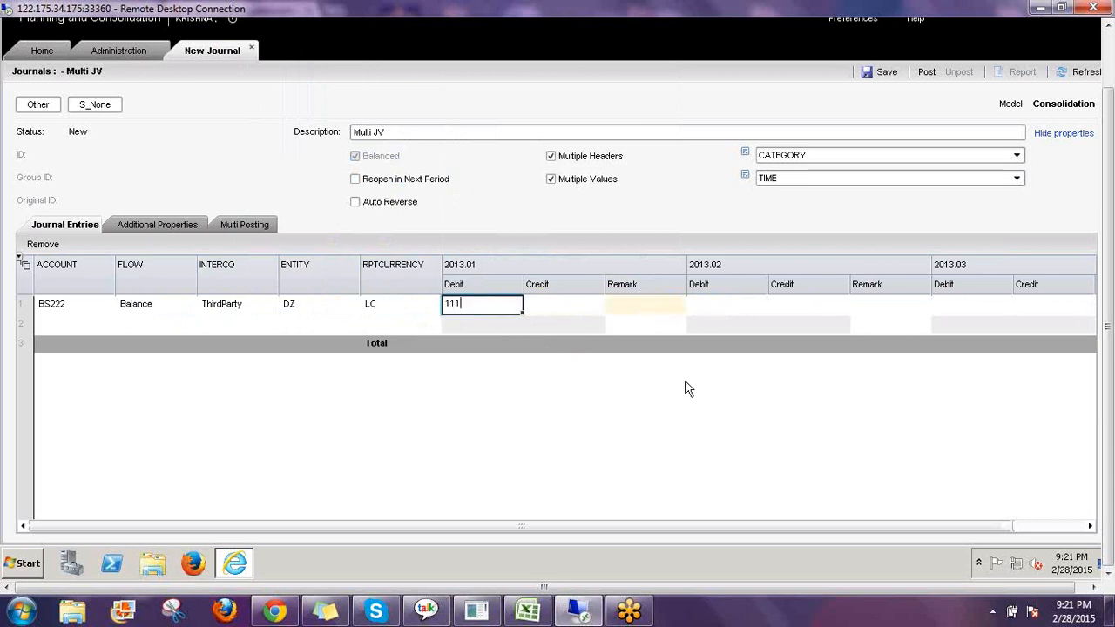
{"action": "key", "text": "Tab"}
{"action": "key", "text": "Caps_Lock"}
{"action": "type", "text": "J"}
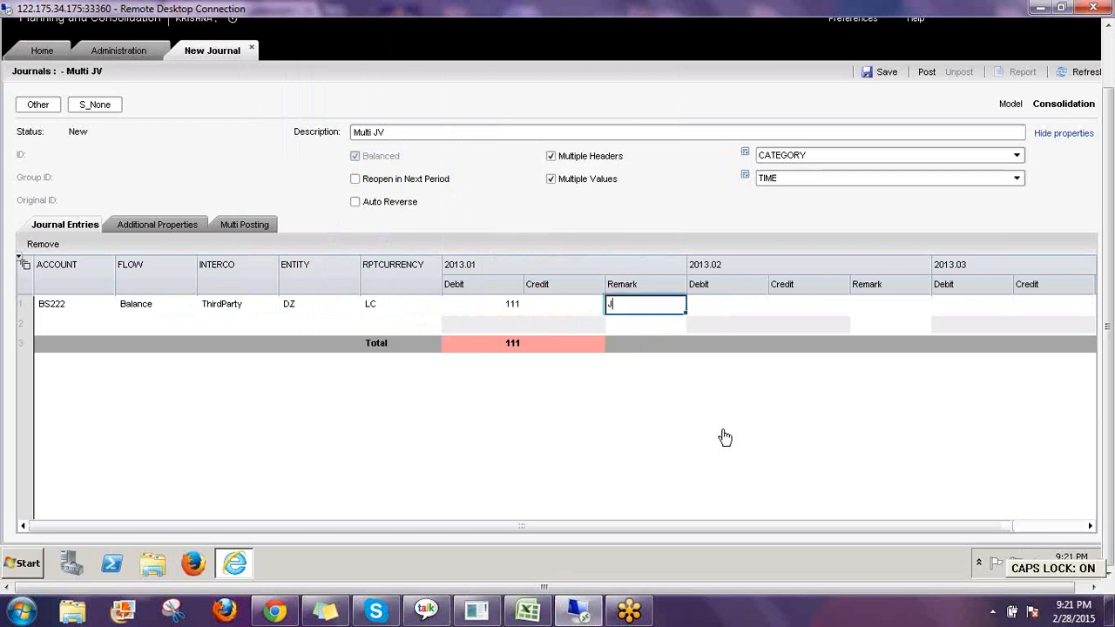
{"action": "type", "text": "AN"}
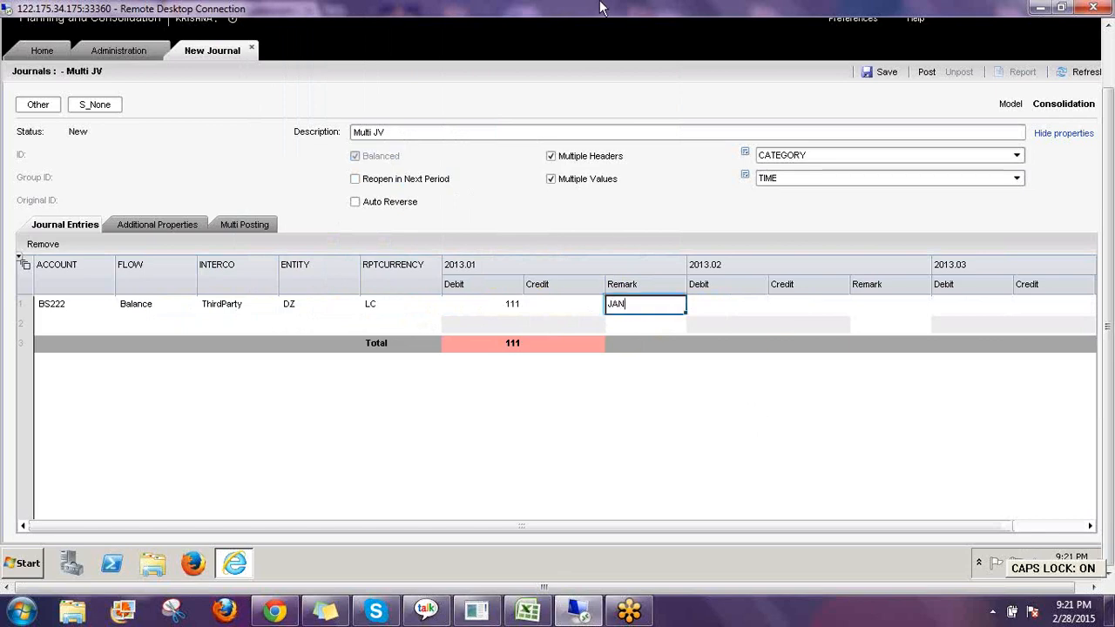
{"action": "left_click", "coordinate": [721, 305]}
{"action": "type", "text": "222"}
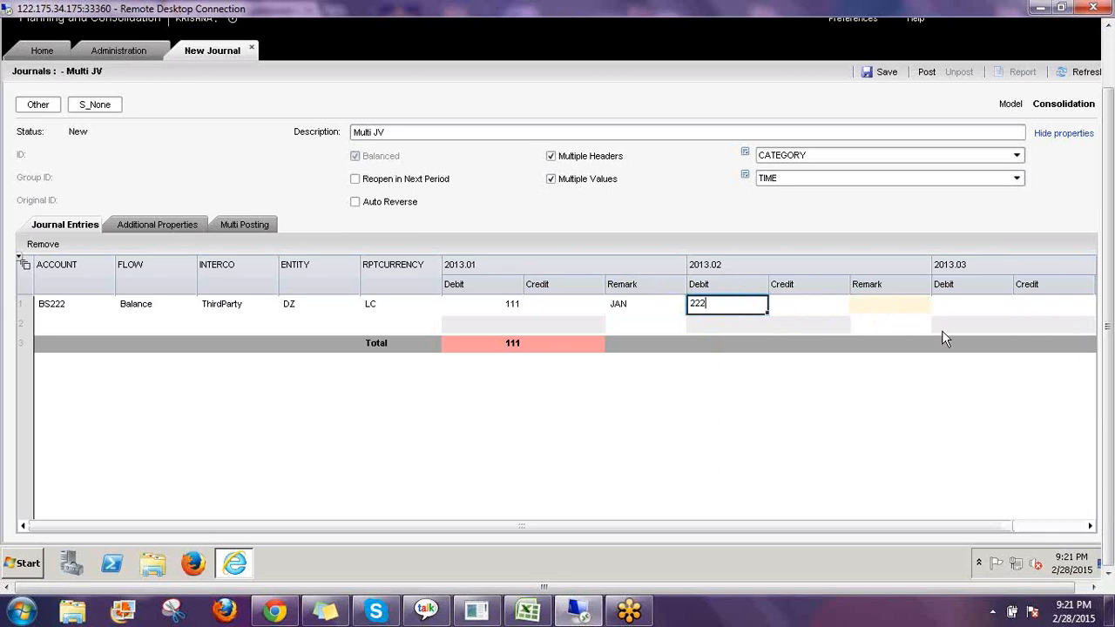
{"action": "key", "text": "Tab"}
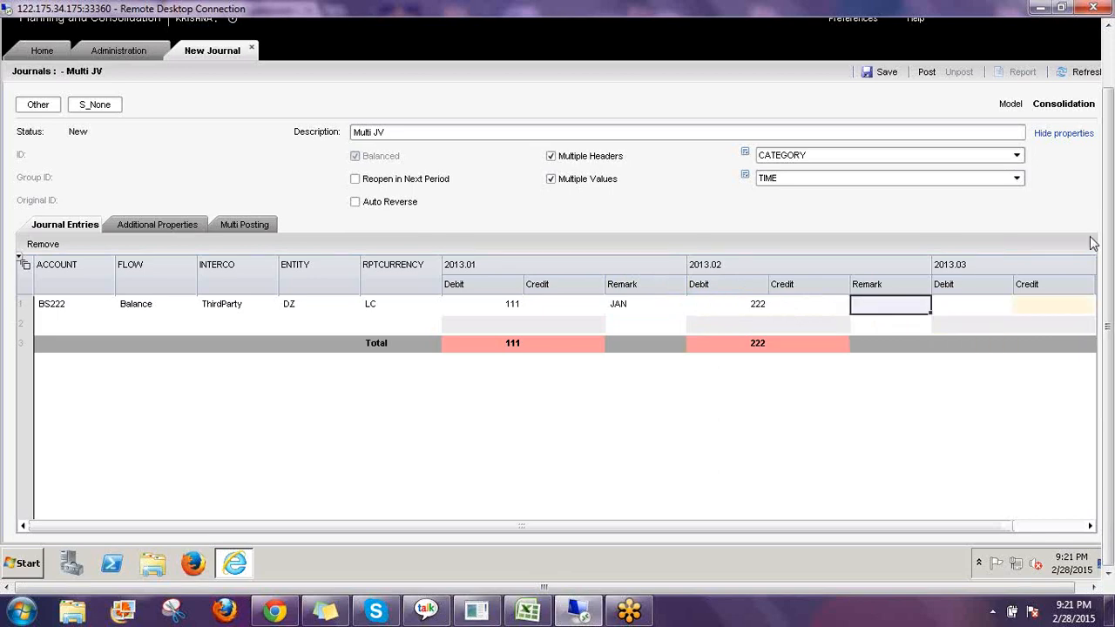
On the first line, enter remark FEB for 2013.02, then a 2013.03 debit of 333 with remark MAR.
{"action": "type", "text": "JA"}
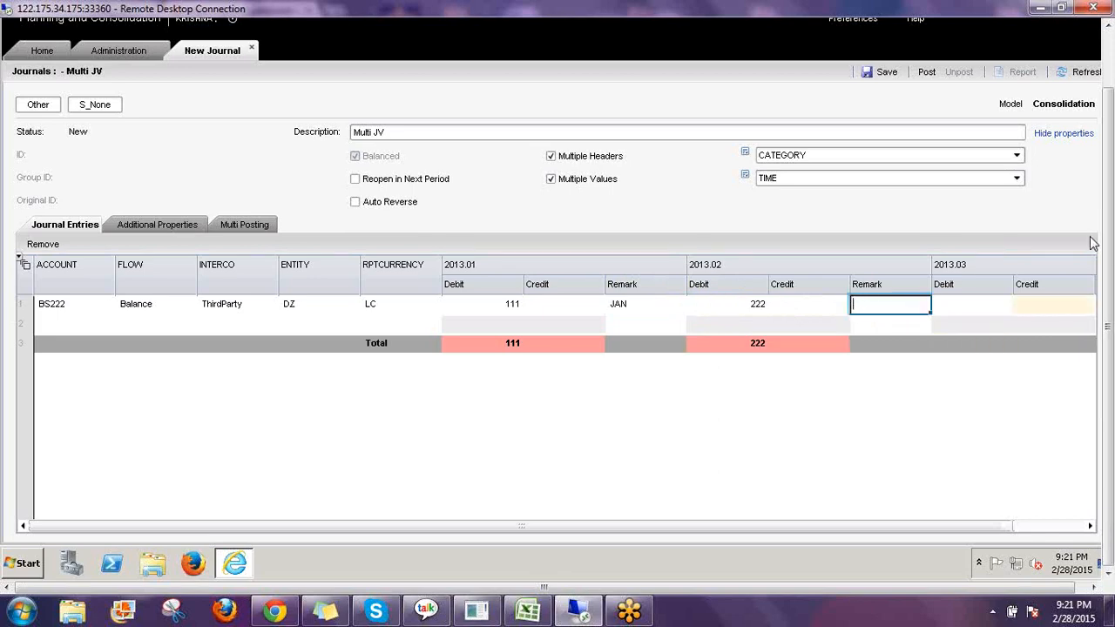
{"action": "left_click", "coordinate": [971, 310]}
{"action": "type", "text": "333"}
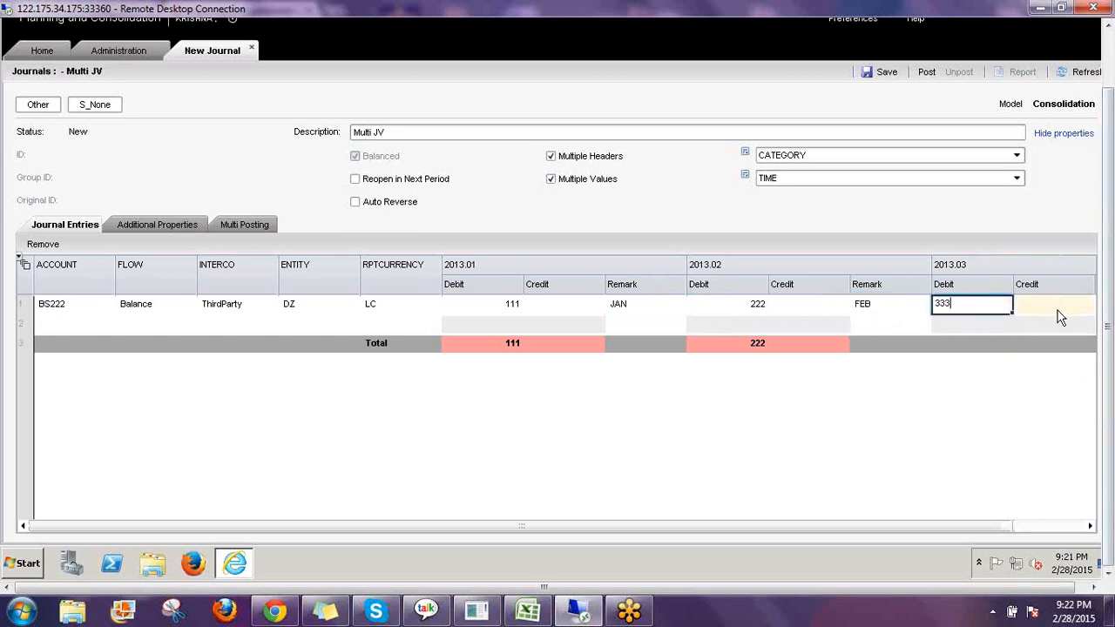
{"action": "key", "text": "Tab"}
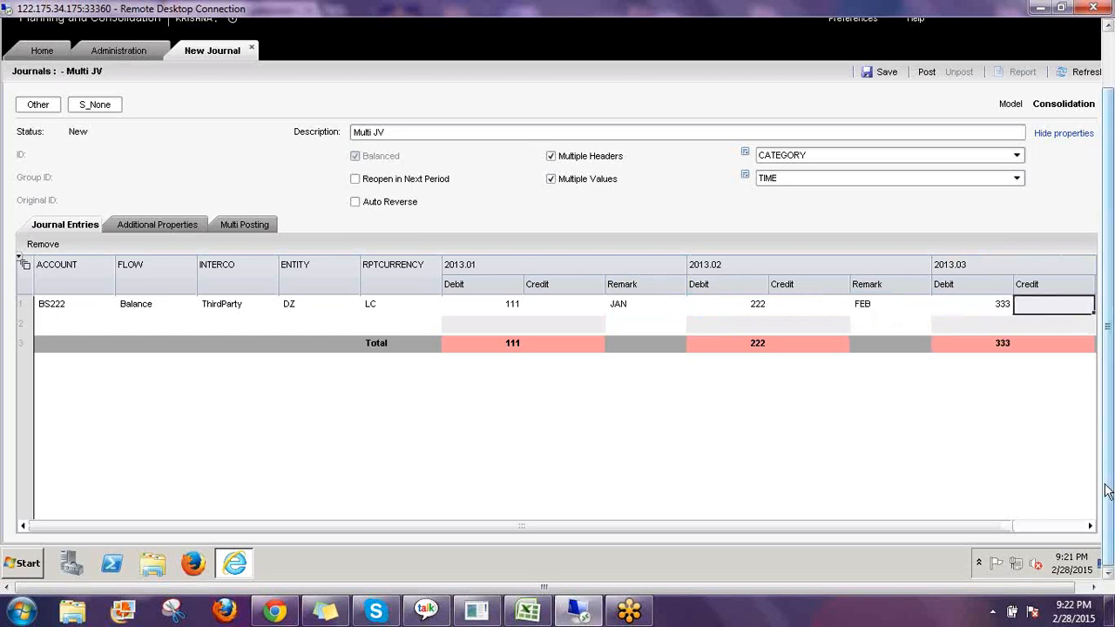
{"action": "key", "text": "Tab"}
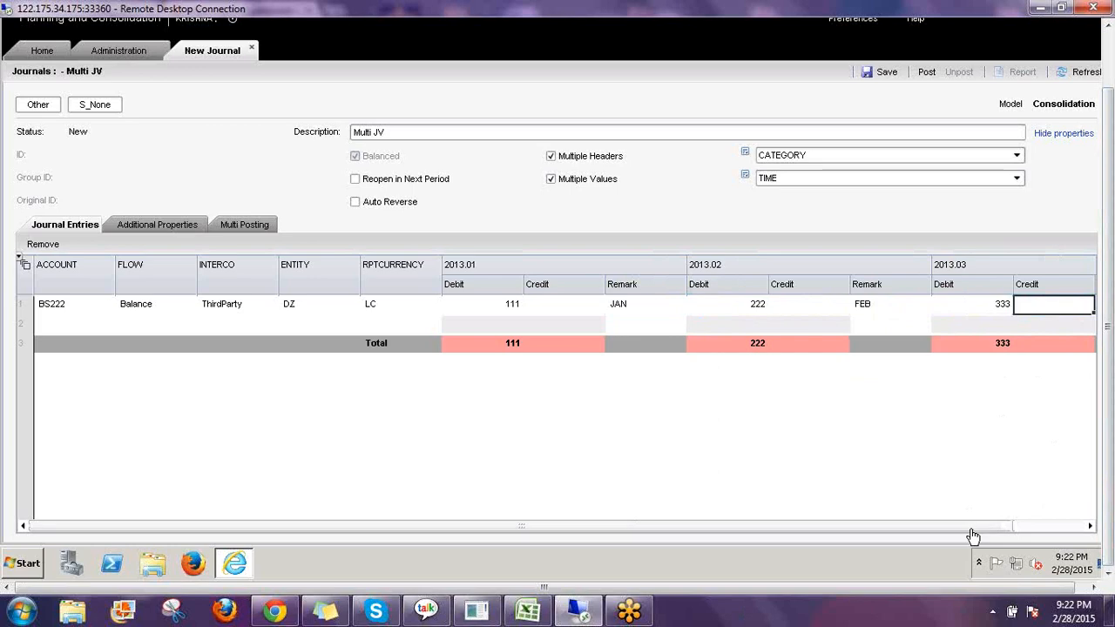
{"action": "left_click", "coordinate": [1070, 538]}
{"action": "left_click", "coordinate": [1036, 311]}
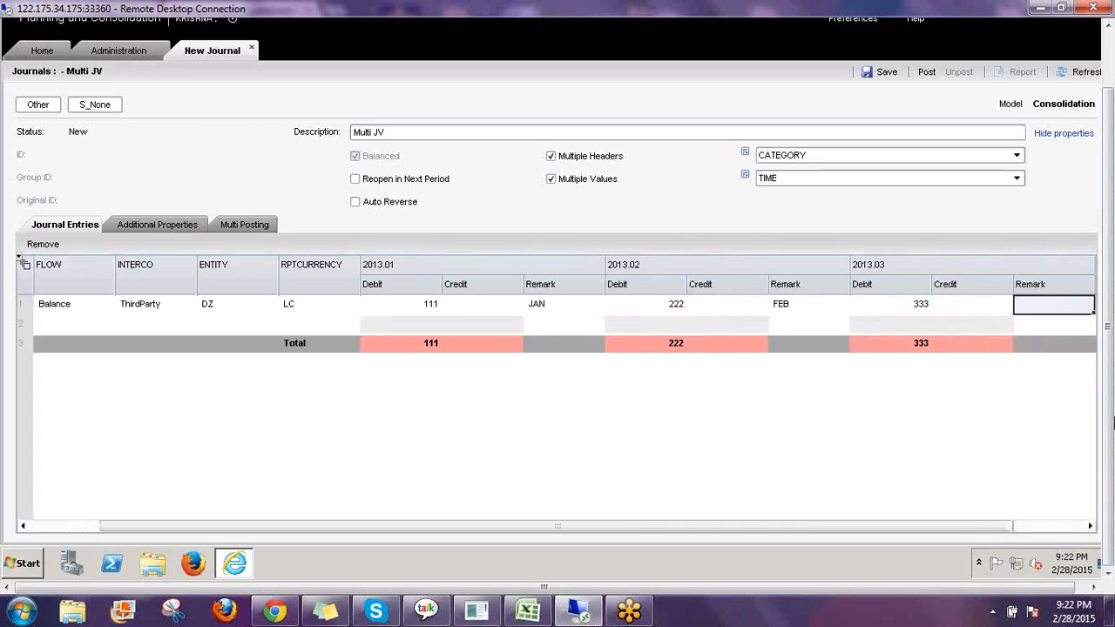
{"action": "type", "text": "MAR"}
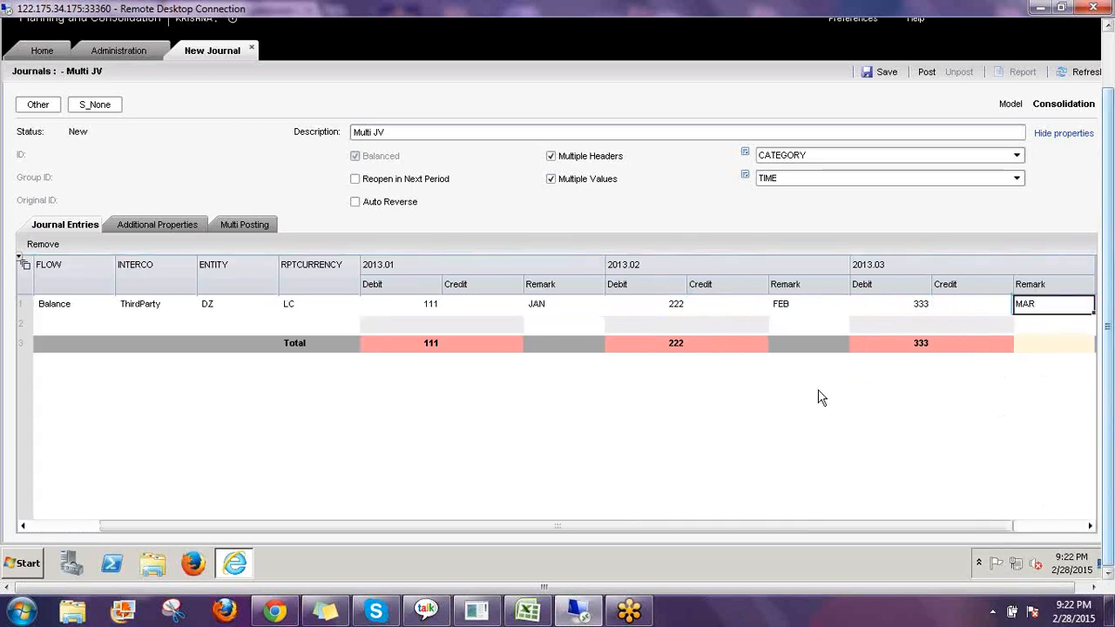
Add a second line and set its account to Cash (BS122) under Balance Sheet, Total Assets, Current Assets.
{"action": "left_click", "coordinate": [87, 323]}
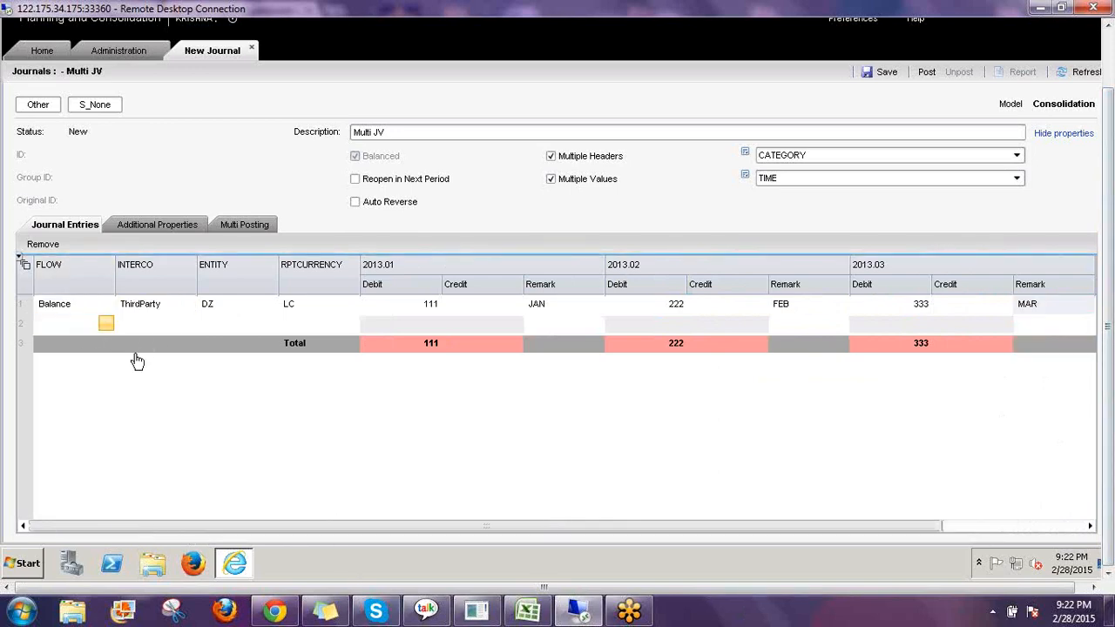
{"action": "left_click", "coordinate": [109, 324]}
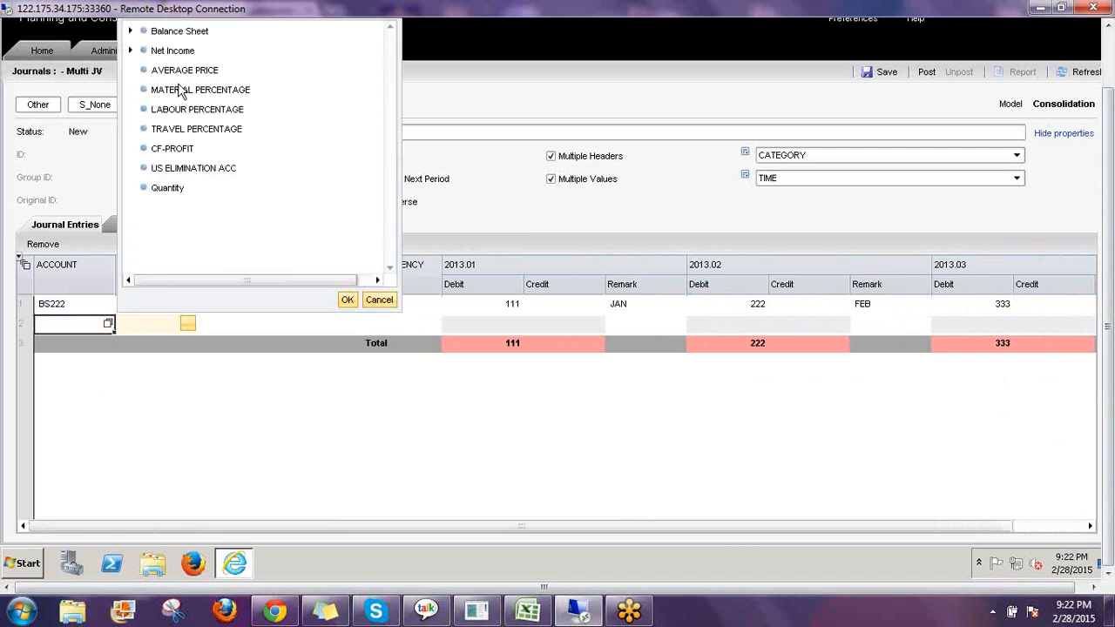
{"action": "left_click", "coordinate": [131, 31]}
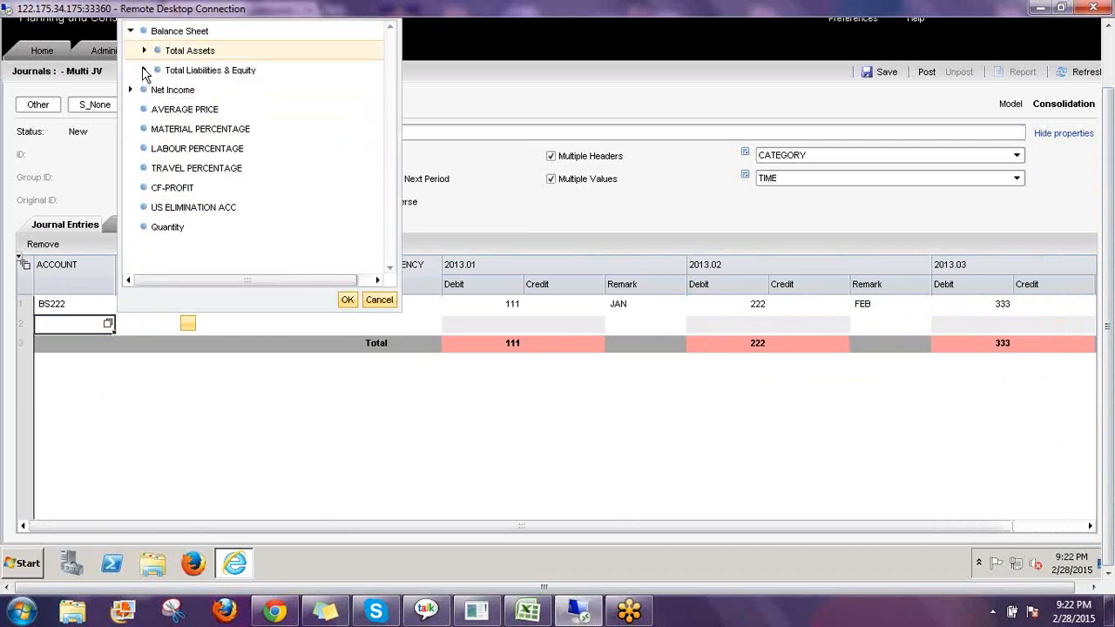
{"action": "left_click", "coordinate": [145, 71]}
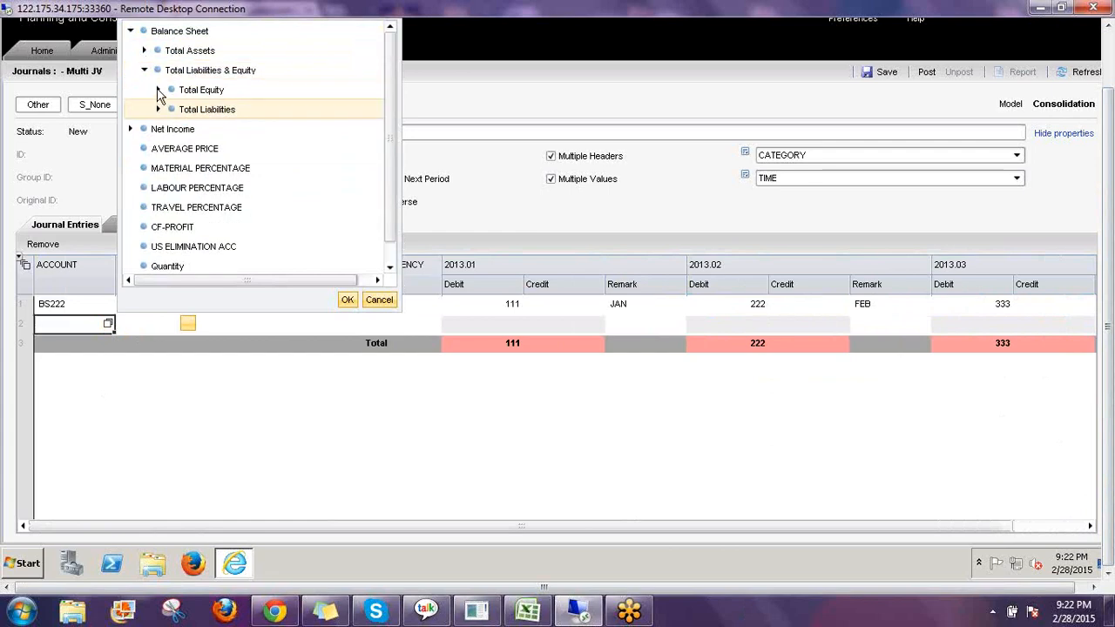
{"action": "left_click", "coordinate": [158, 90]}
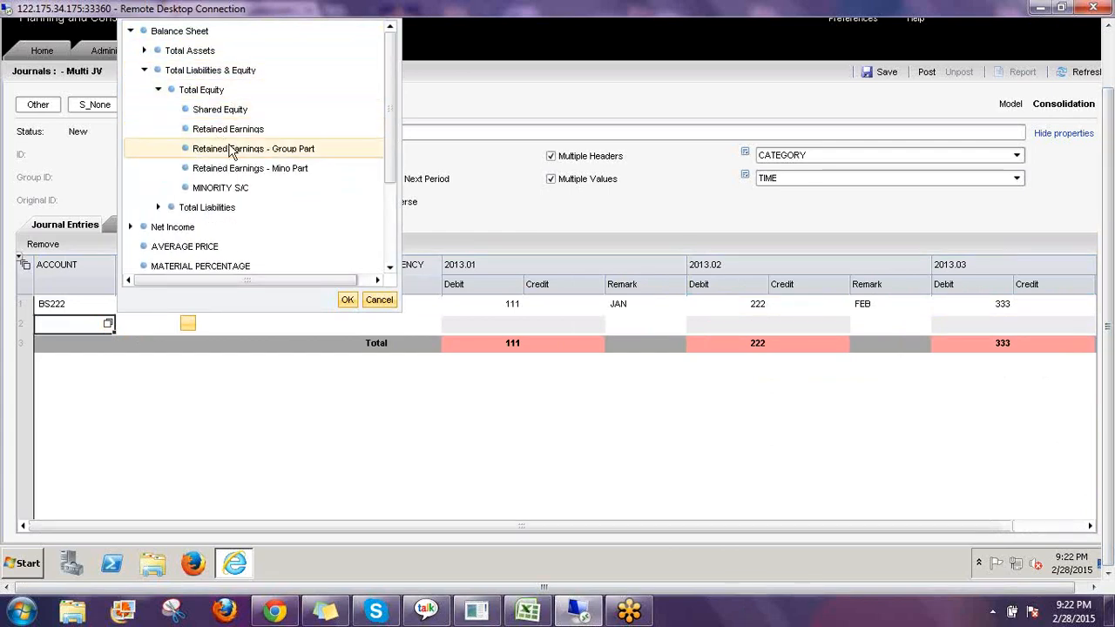
{"action": "left_click", "coordinate": [144, 50]}
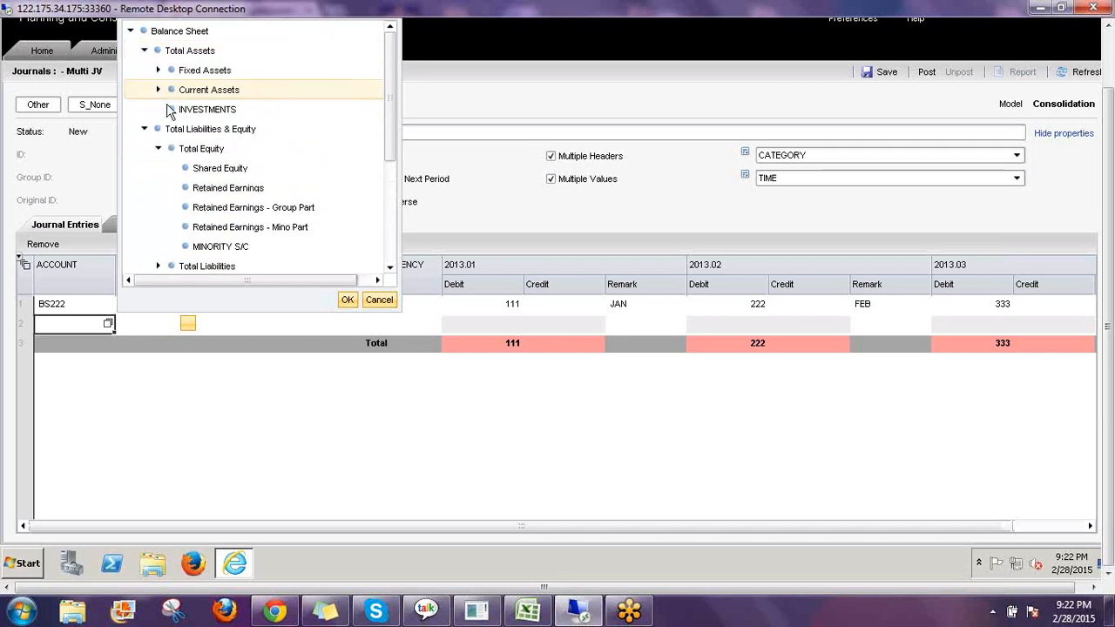
{"action": "left_click", "coordinate": [159, 90]}
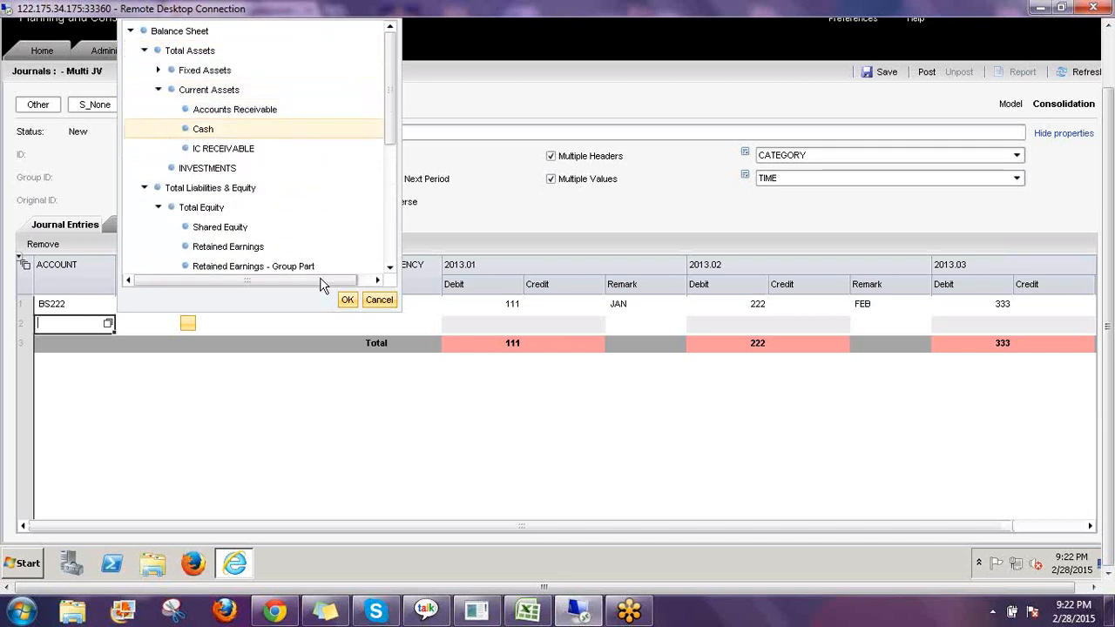
{"action": "left_click", "coordinate": [347, 299]}
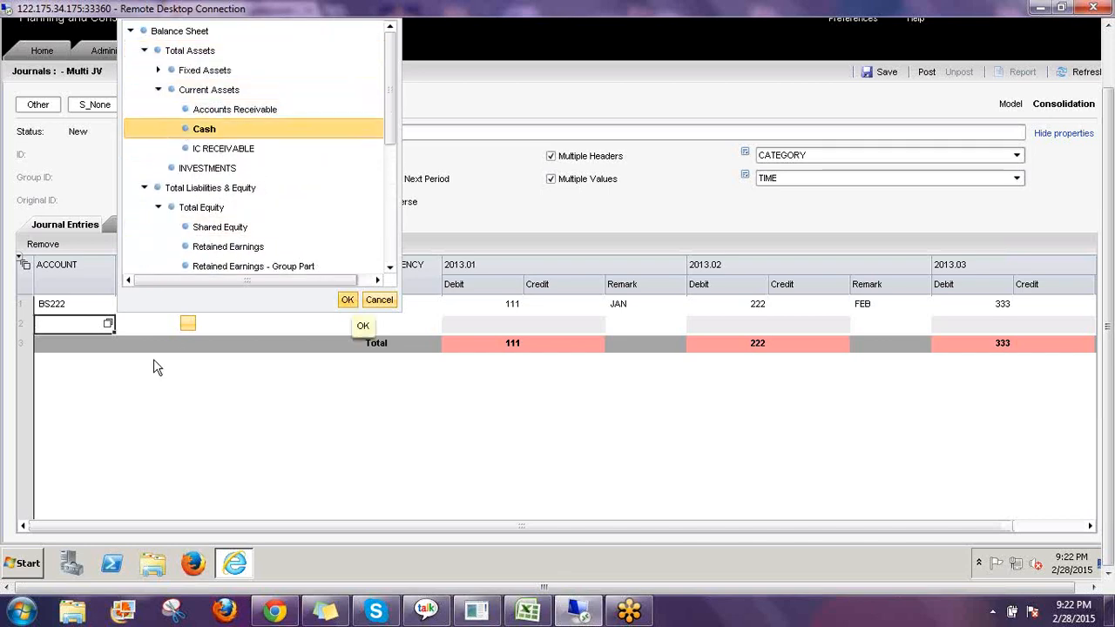
Set the second line's flow to CLOSING BAL.
{"action": "left_click", "coordinate": [187, 323]}
{"action": "left_click", "coordinate": [189, 323]}
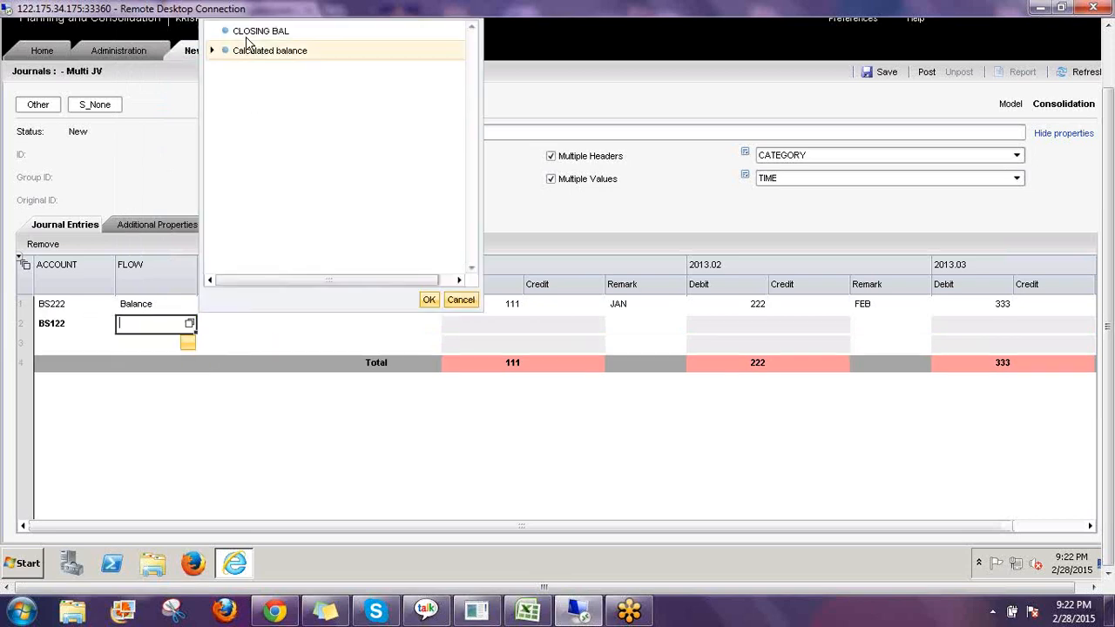
{"action": "left_click", "coordinate": [252, 32]}
{"action": "left_click", "coordinate": [428, 298]}
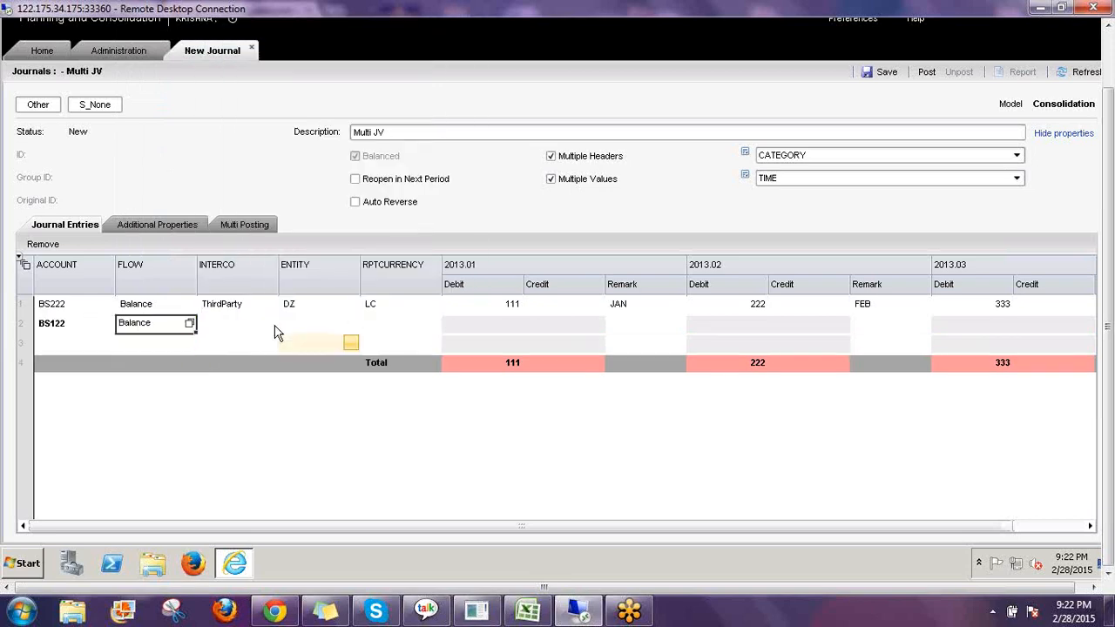
Set the second line's intercompany partner to ThirdParty under Total Intercompany Partners.
{"action": "left_click", "coordinate": [271, 322]}
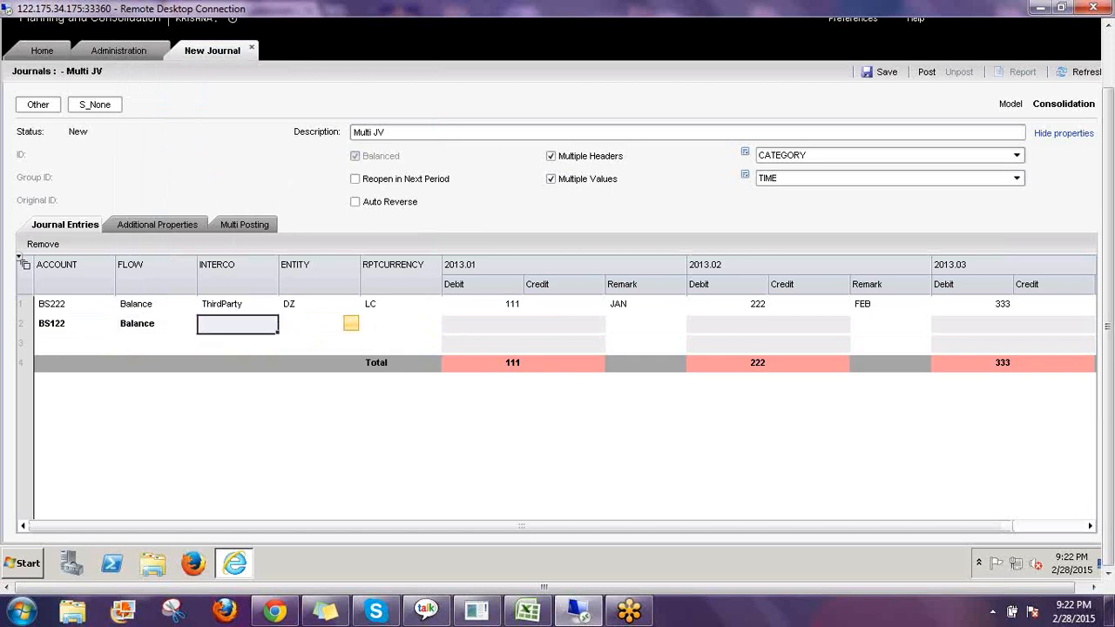
{"action": "left_click", "coordinate": [271, 324]}
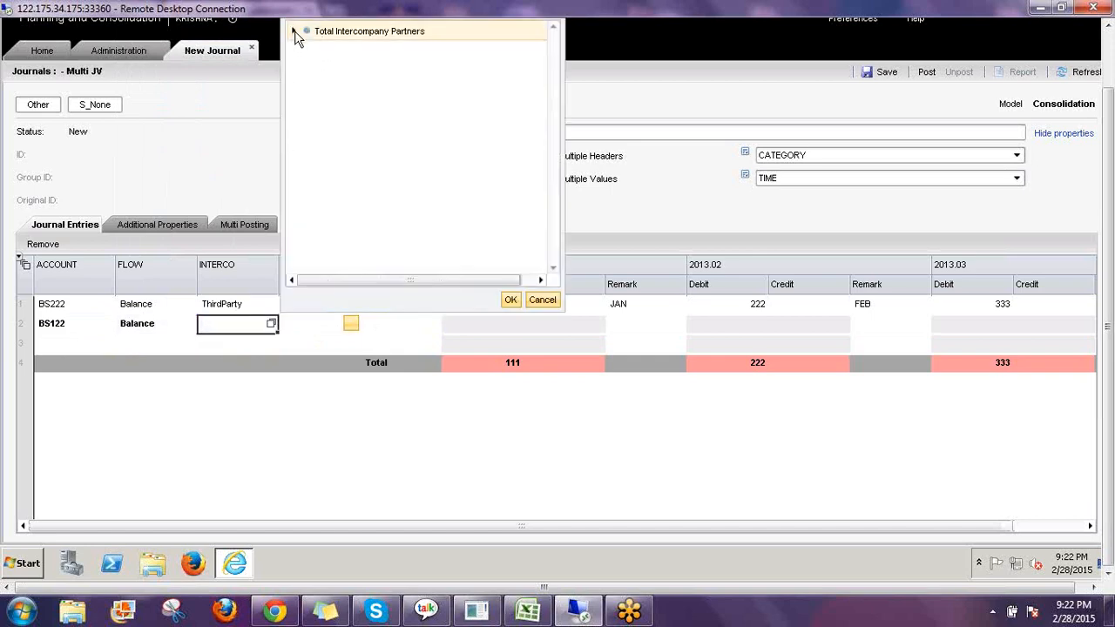
{"action": "left_click", "coordinate": [293, 30]}
{"action": "left_click", "coordinate": [353, 248]}
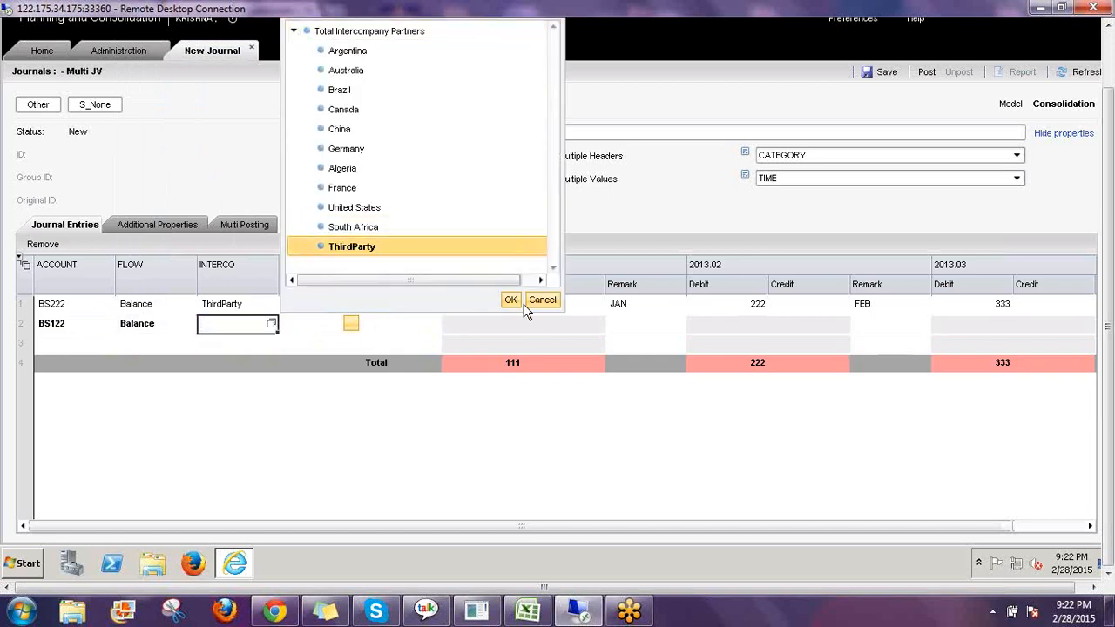
{"action": "left_click", "coordinate": [512, 300]}
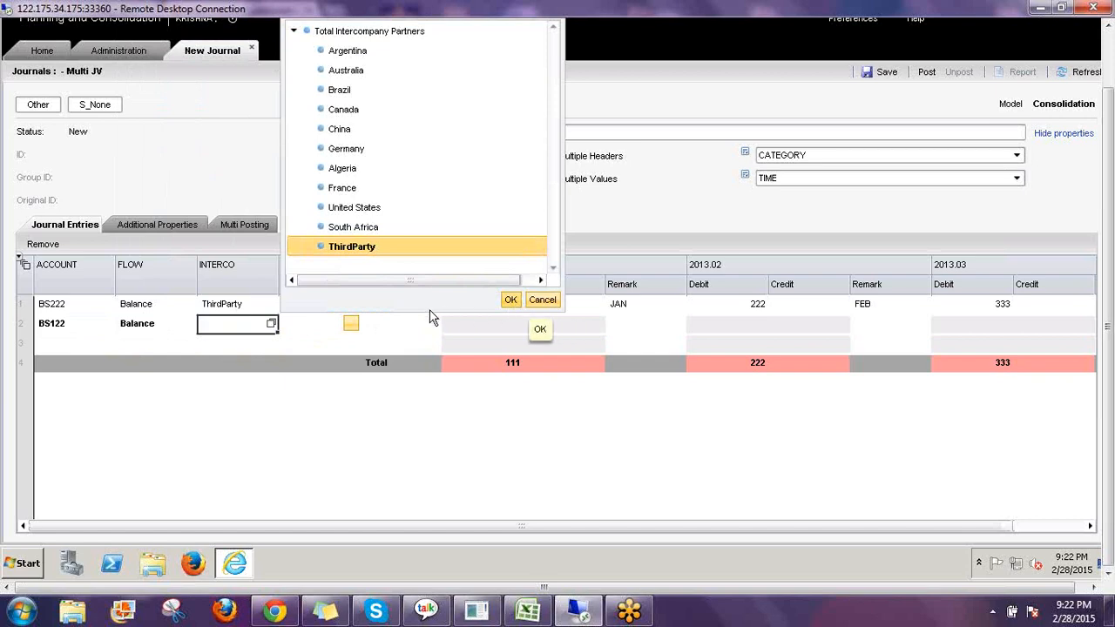
Set the second line's entity to Algeria under World, Africa and its reporting currency to Local Currency.
{"action": "left_click", "coordinate": [352, 327]}
{"action": "left_click", "coordinate": [352, 325]}
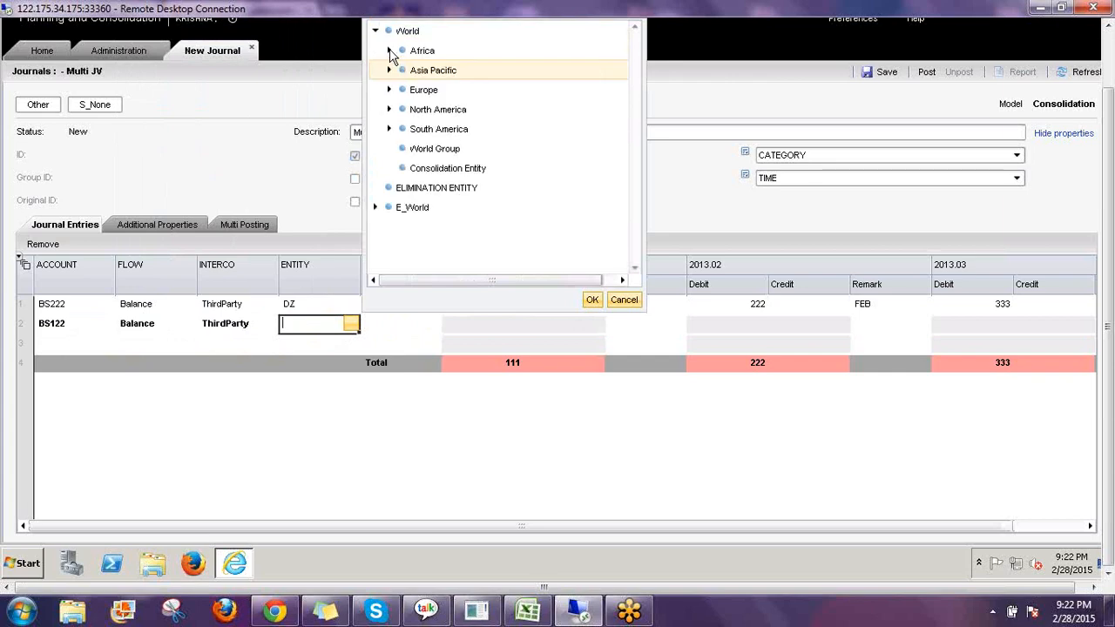
{"action": "left_click", "coordinate": [389, 50]}
{"action": "left_click", "coordinate": [438, 69]}
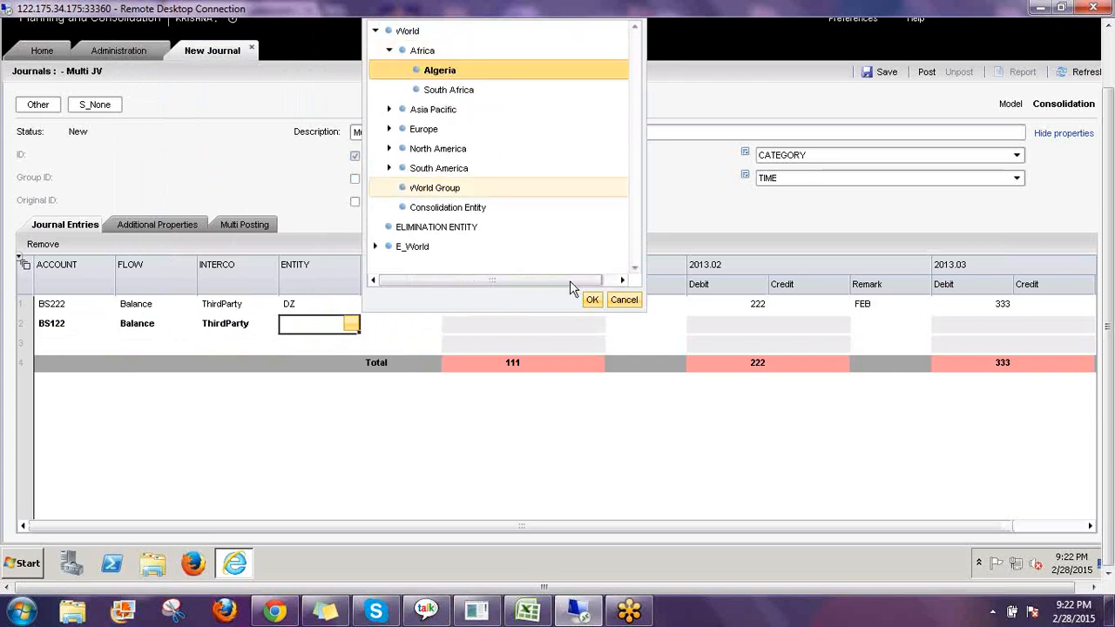
{"action": "left_click", "coordinate": [428, 322]}
{"action": "left_click", "coordinate": [512, 50]}
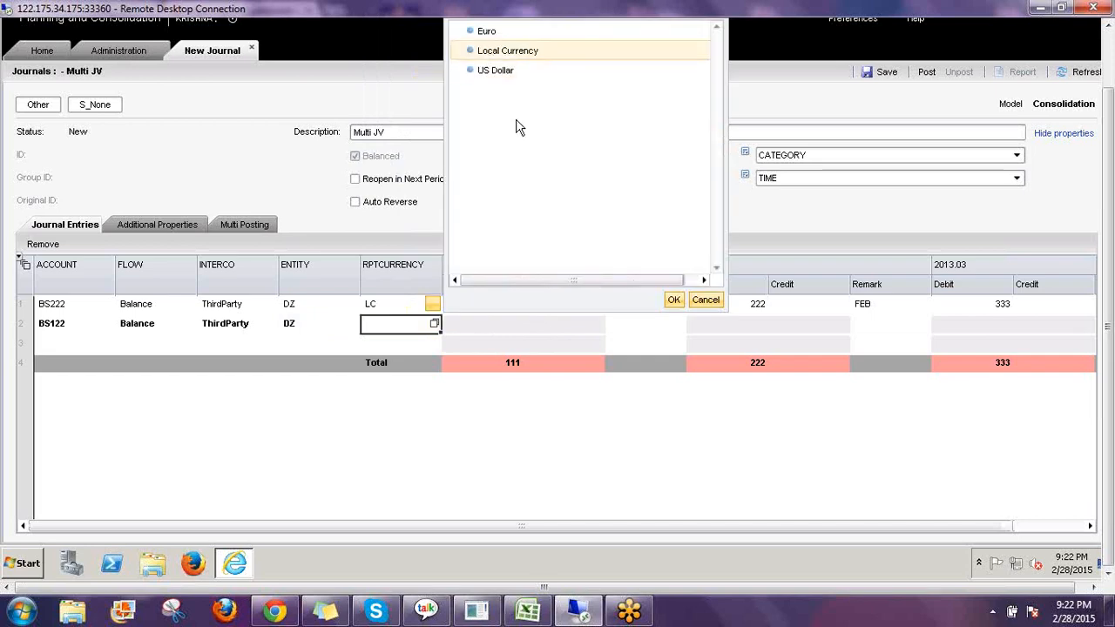
{"action": "left_click", "coordinate": [676, 301]}
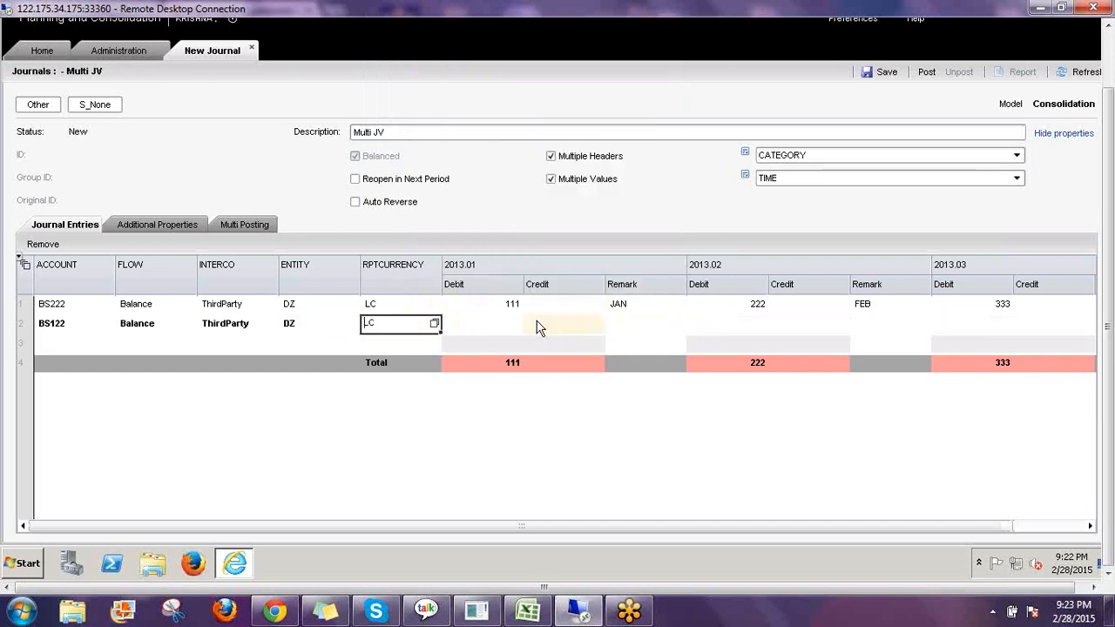
Enter credits of 111 for 2013.01, 222 for 2013.02 and 333 for 2013.03 on the second line.
{"action": "left_click", "coordinate": [554, 328]}
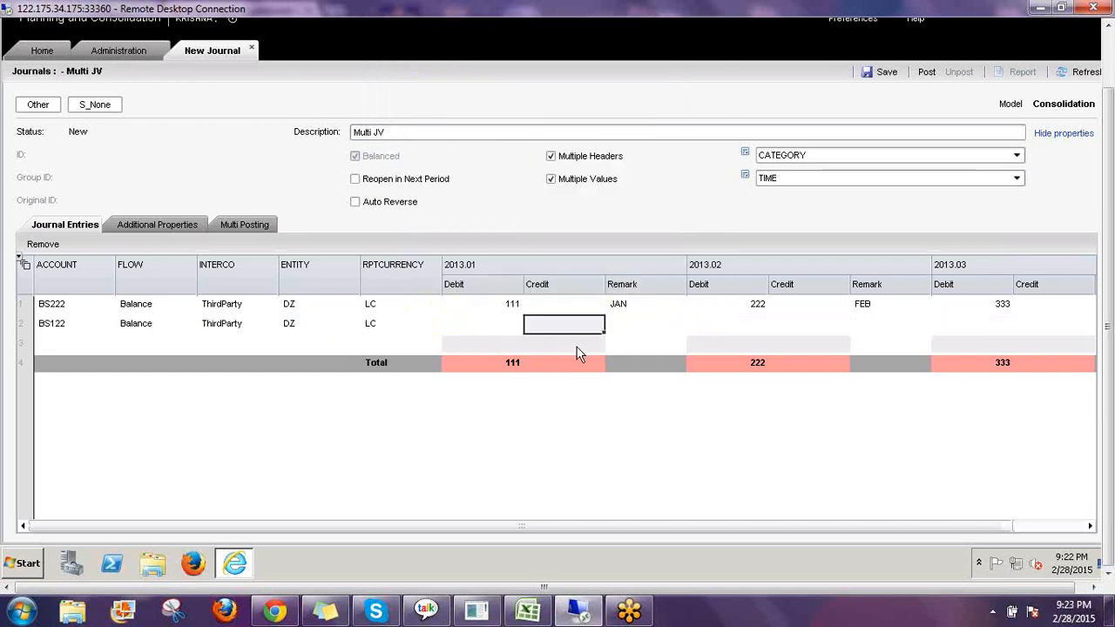
{"action": "type", "text": "111"}
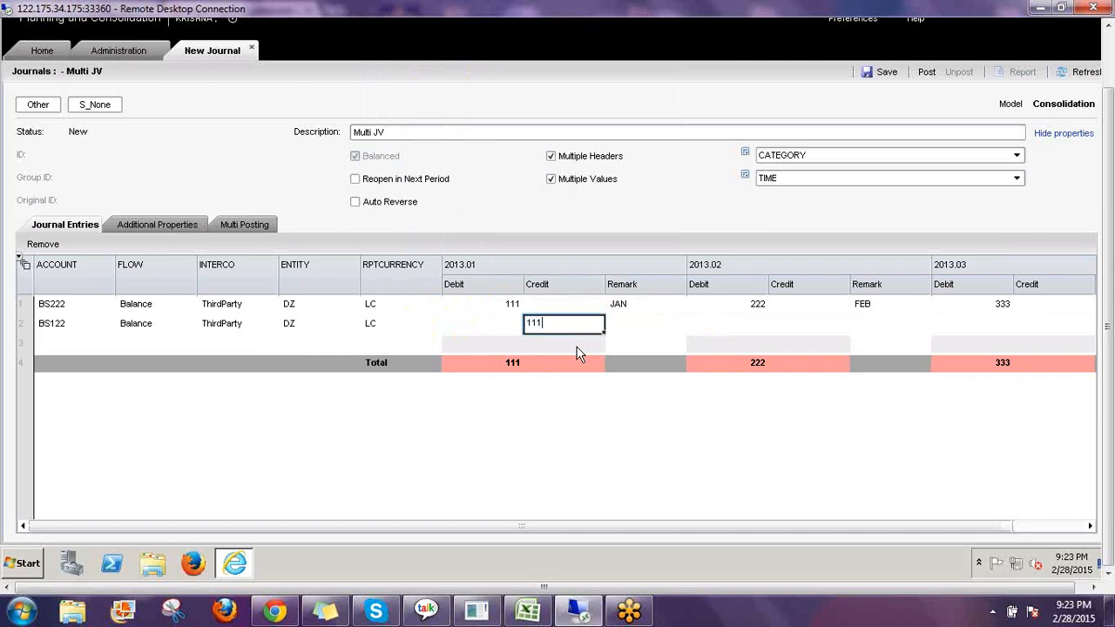
{"action": "key", "text": "Return"}
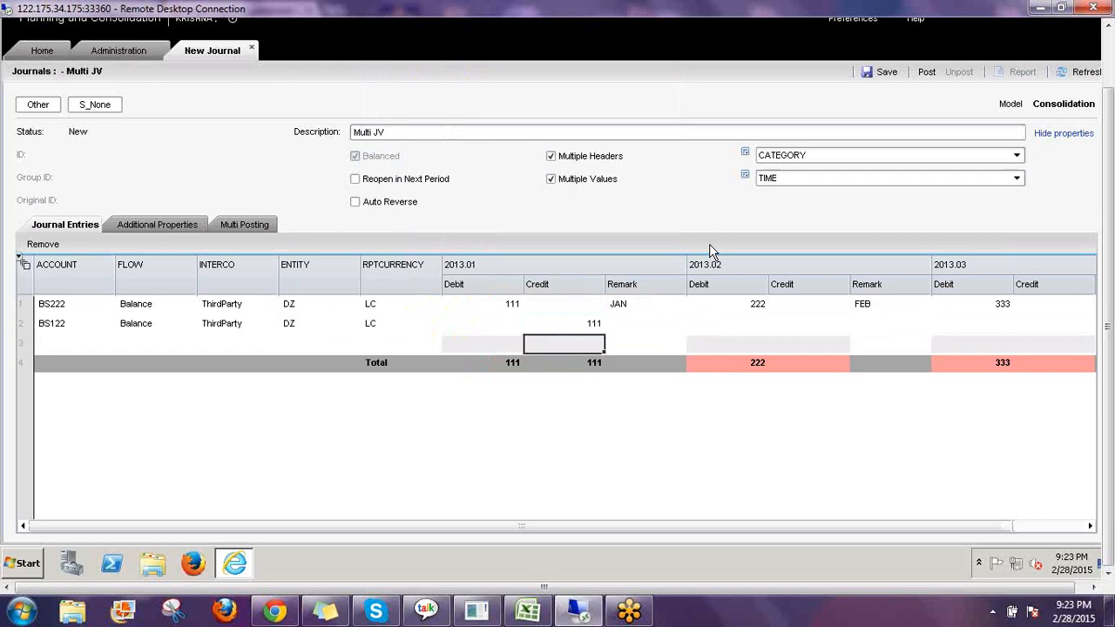
{"action": "left_click", "coordinate": [809, 330]}
{"action": "type", "text": "222"}
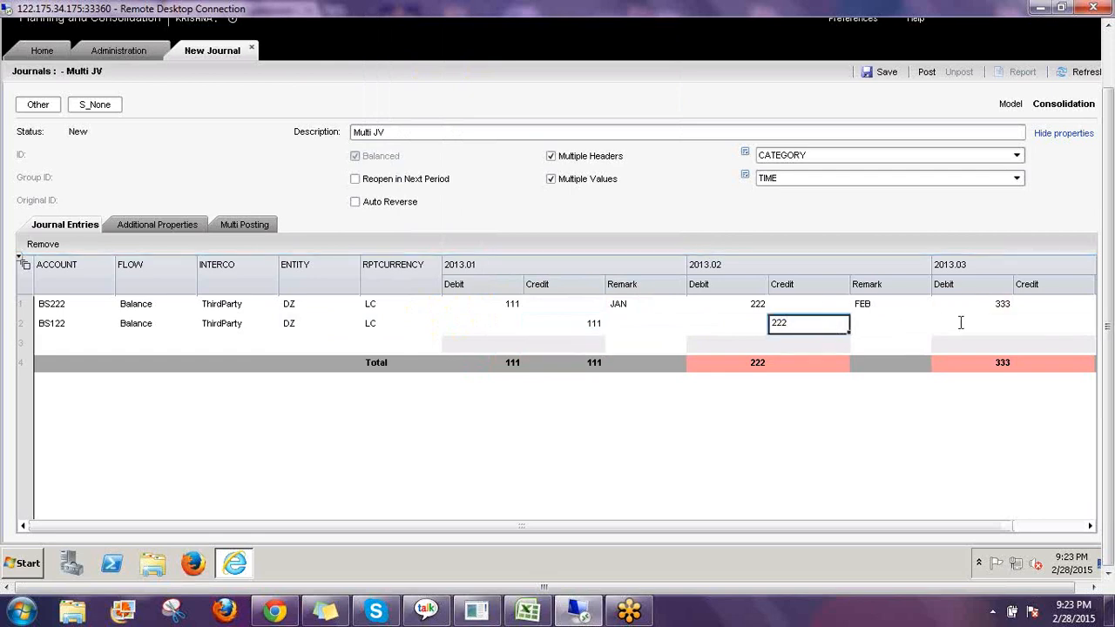
{"action": "left_click", "coordinate": [1054, 327]}
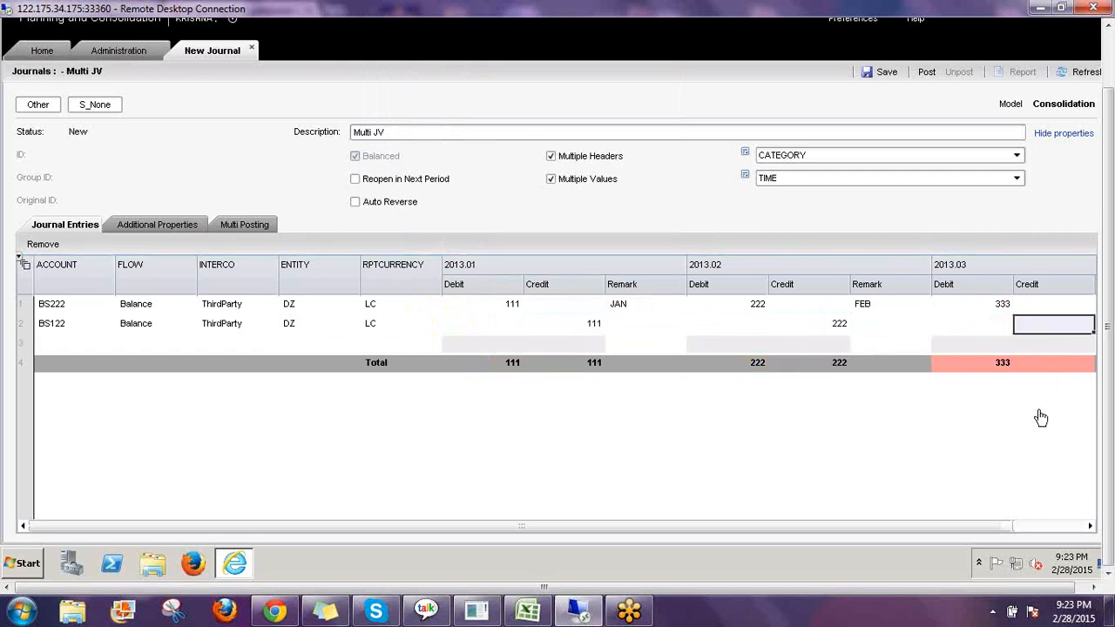
{"action": "type", "text": "2"}
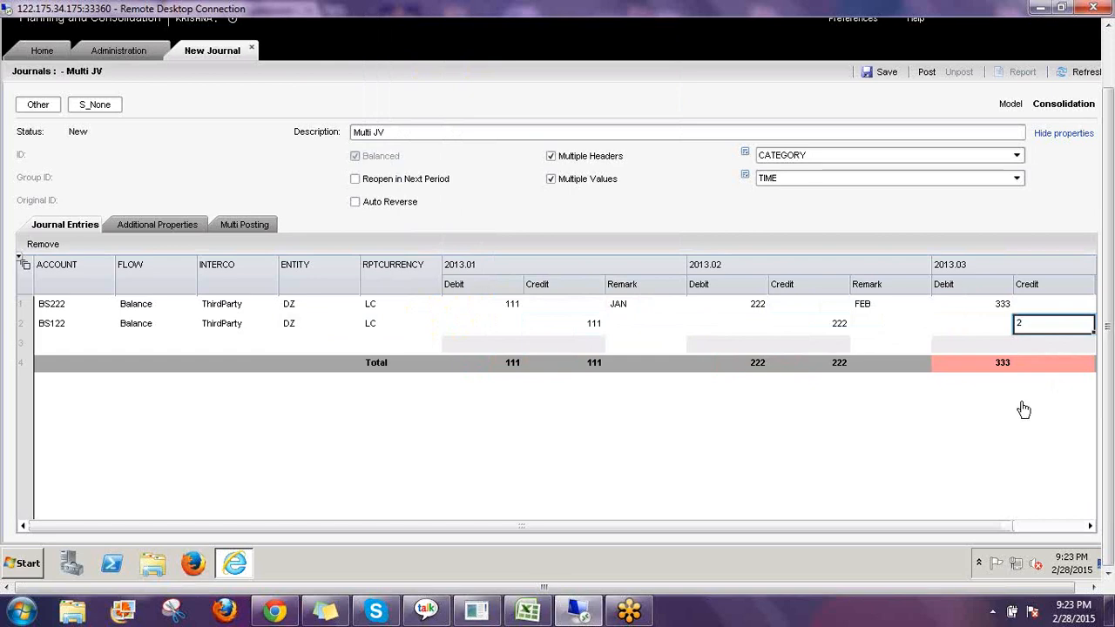
{"action": "type", "text": "333"}
Post the Multi JV journal and return to the Journals list on the Home tab.
{"action": "left_click", "coordinate": [929, 75]}
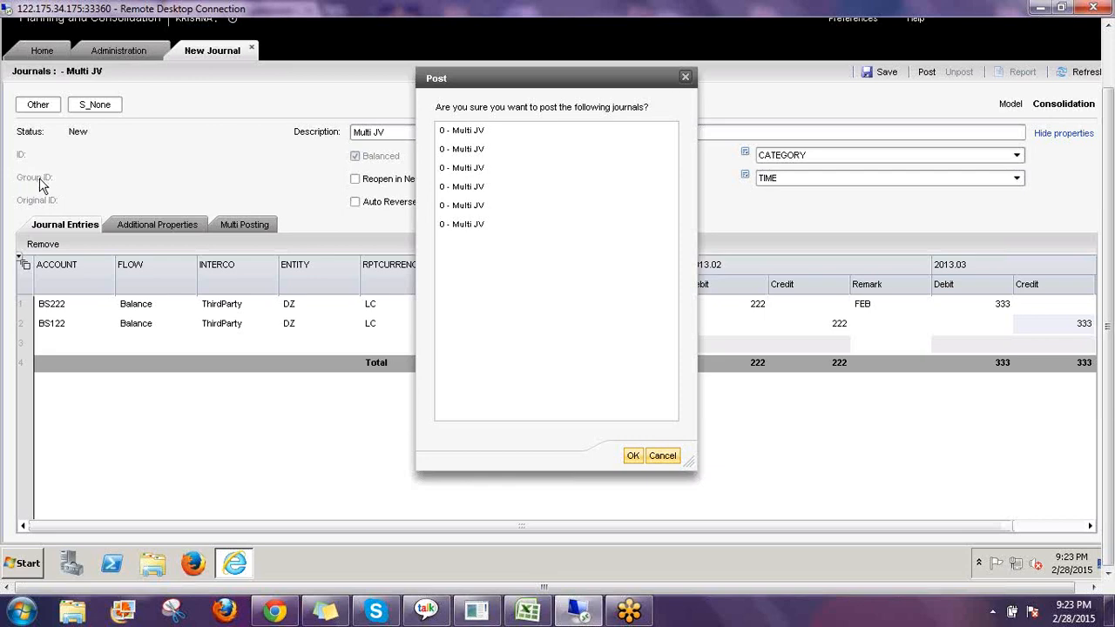
{"action": "left_click", "coordinate": [633, 456]}
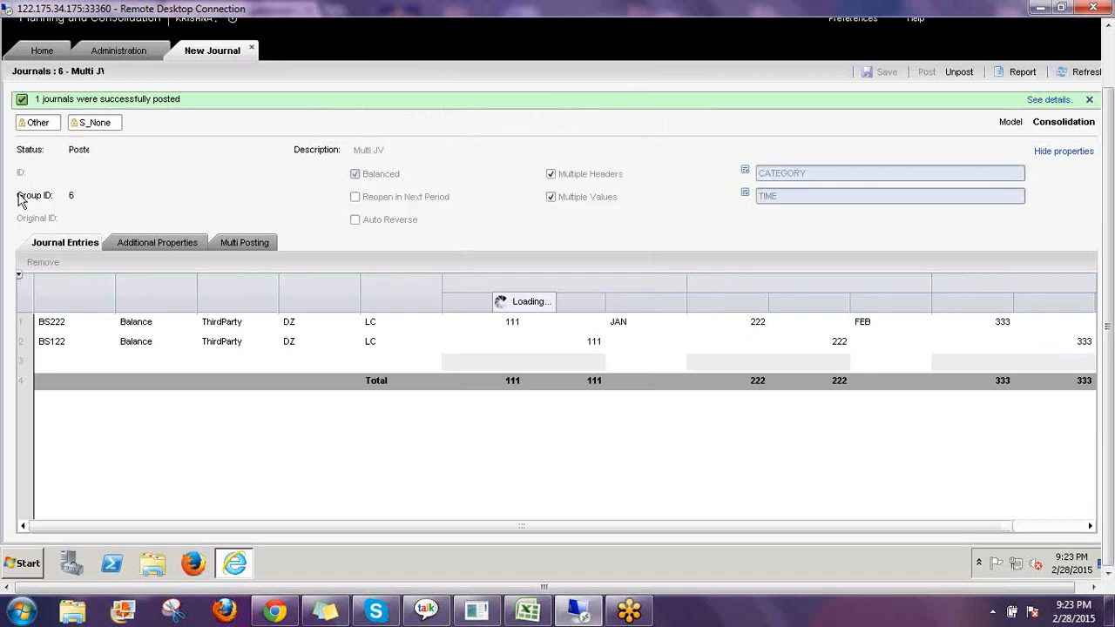
{"action": "left_click_drag", "start_coordinate": [73, 195], "coordinate": [17, 190]}
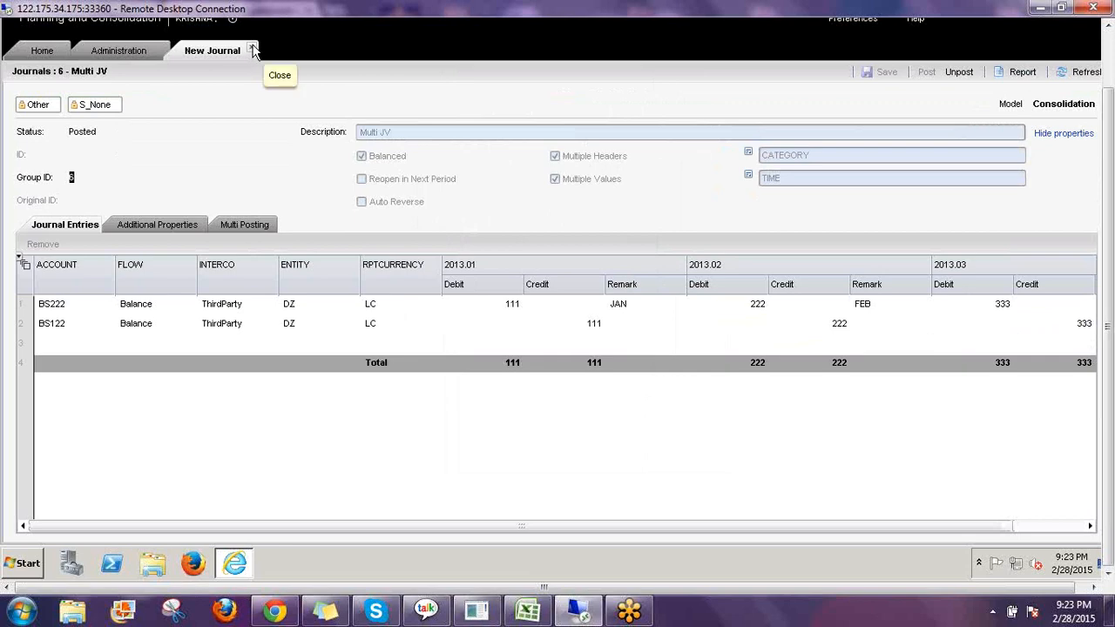
{"action": "left_click", "coordinate": [42, 52]}
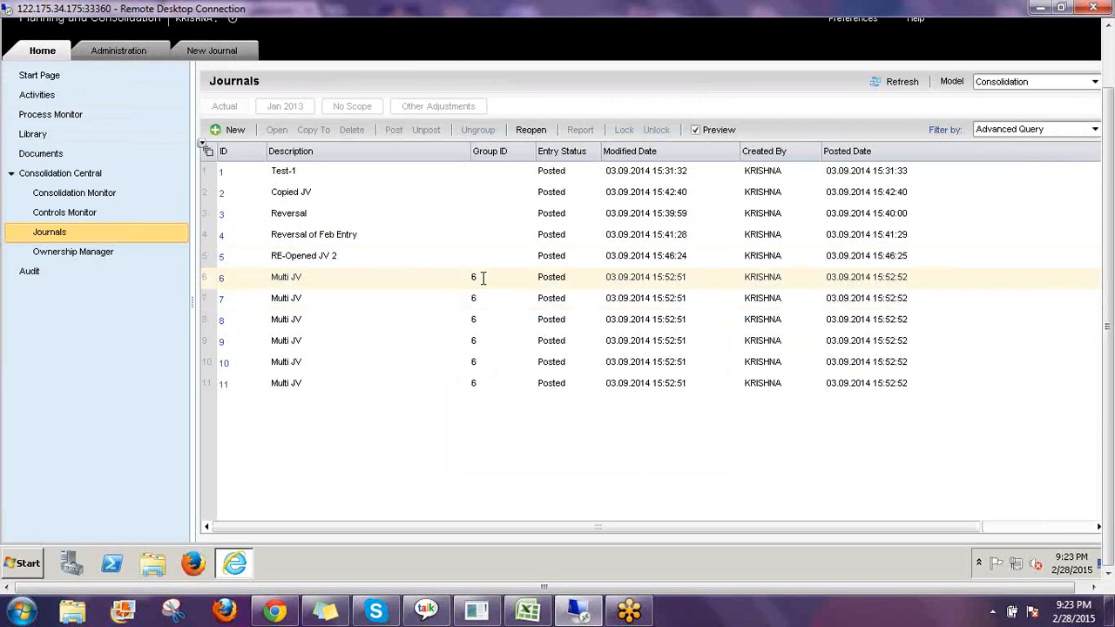
Preview the entries of the first Multi JV journal in the Journals list, then switch the preview off.
{"action": "left_click", "coordinate": [483, 277]}
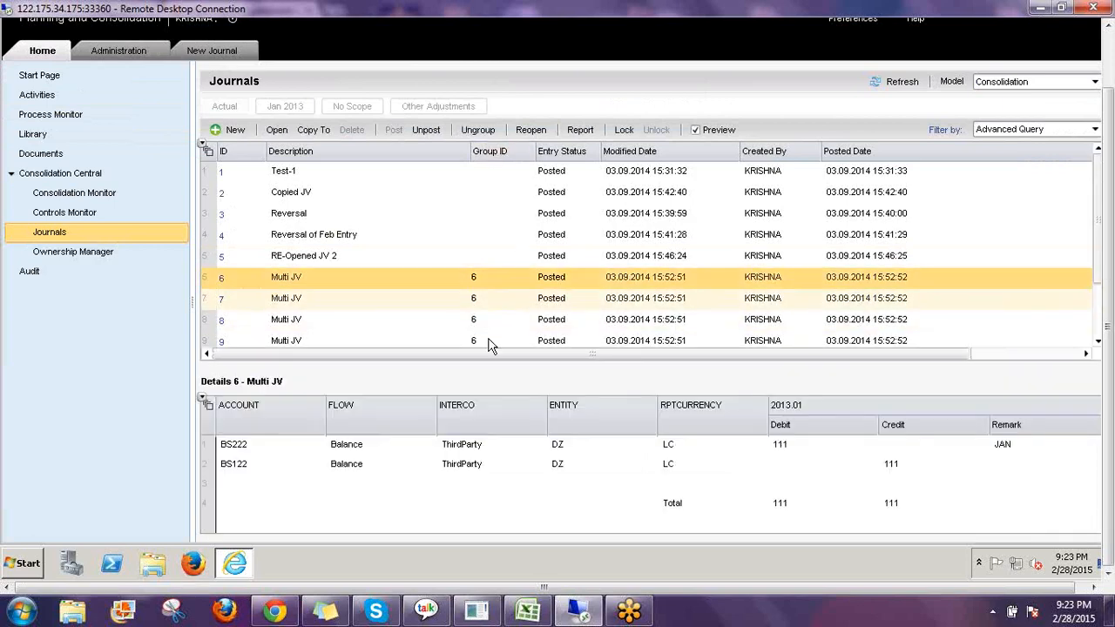
{"action": "left_click", "coordinate": [709, 132]}
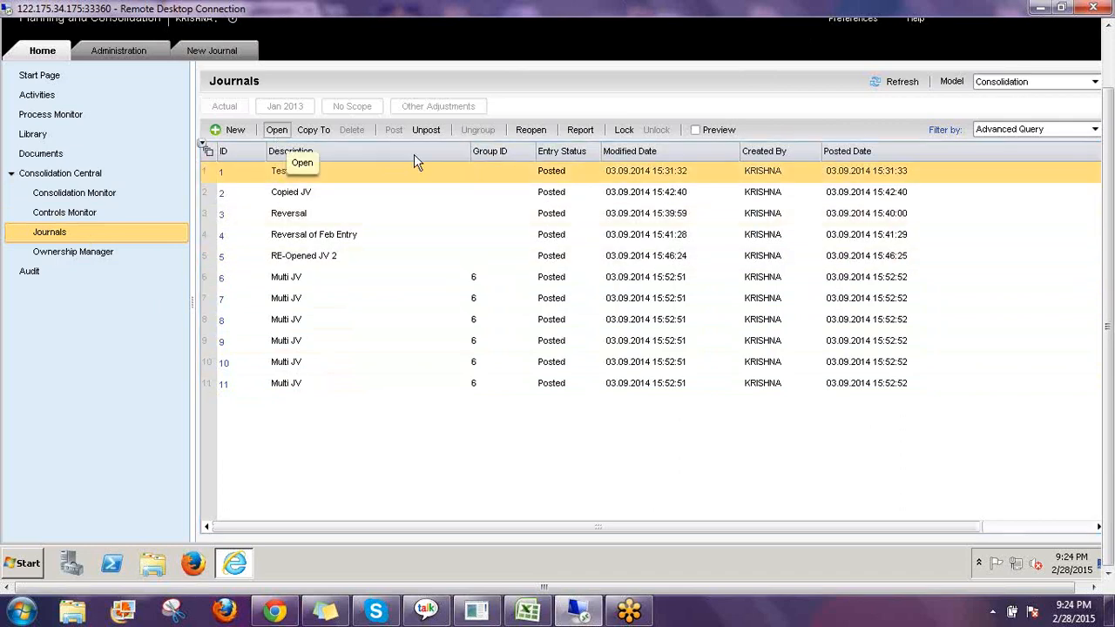
Open the Test-1 journal and generate its journal report, then close the report.
{"action": "double_click", "coordinate": [466, 174]}
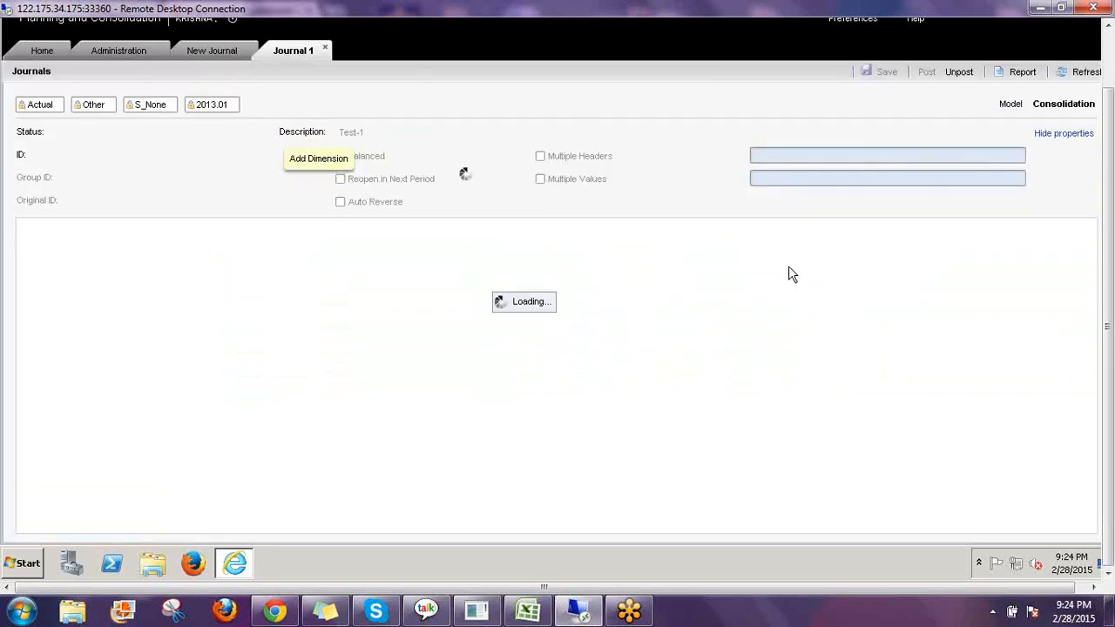
{"action": "left_click", "coordinate": [1023, 75]}
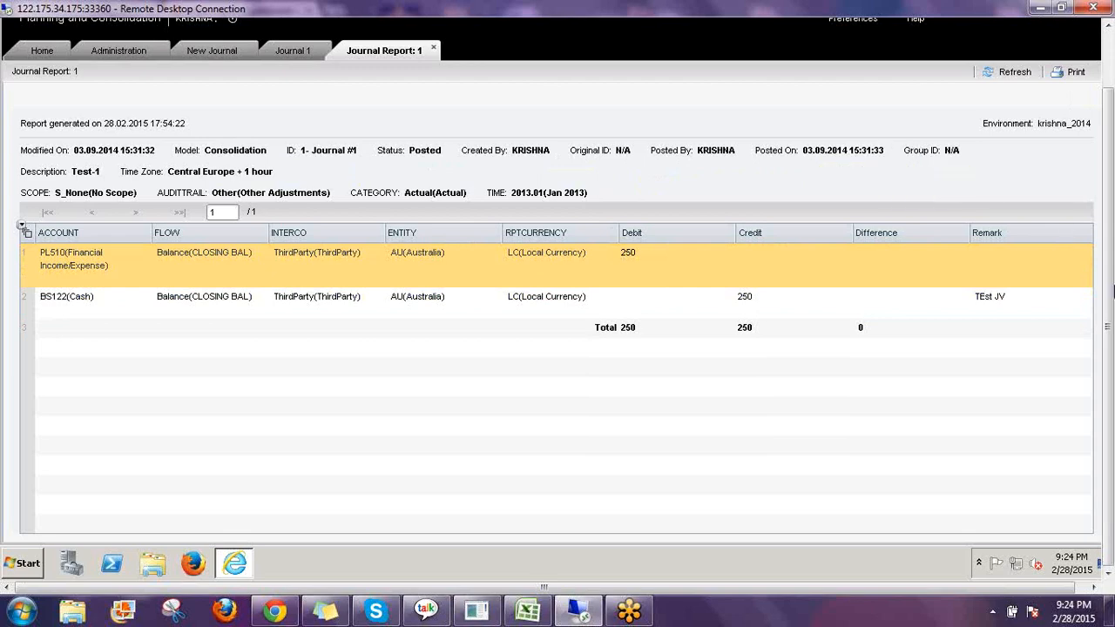
{"action": "left_click", "coordinate": [435, 50]}
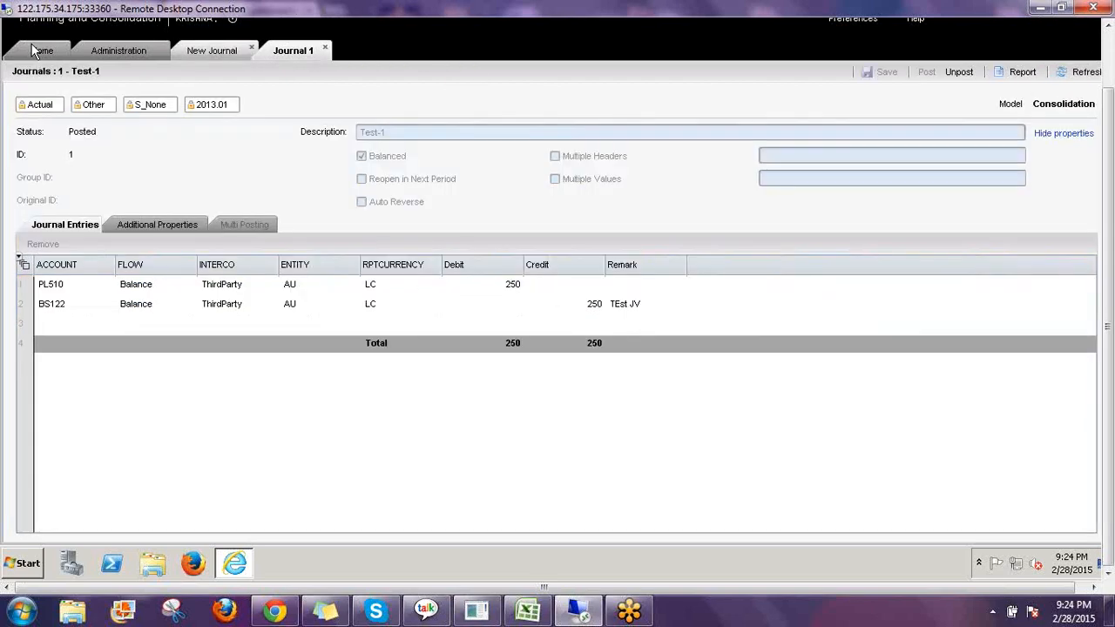
Generate the Test-1 journal report directly from the Journals list on Home and close it.
{"action": "left_click", "coordinate": [44, 50]}
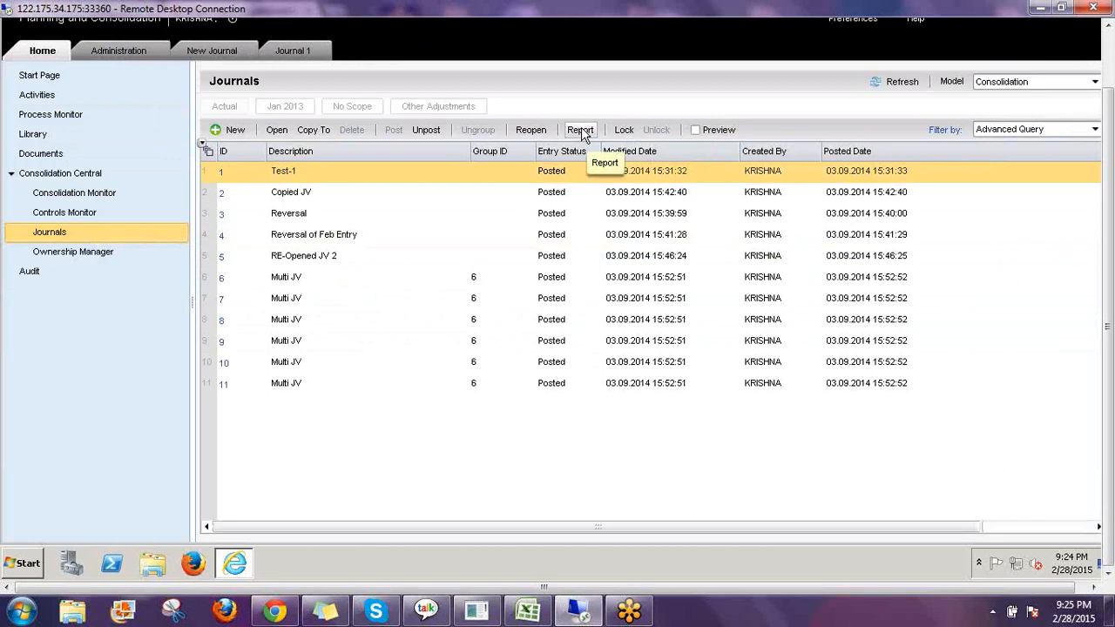
{"action": "left_click", "coordinate": [581, 131]}
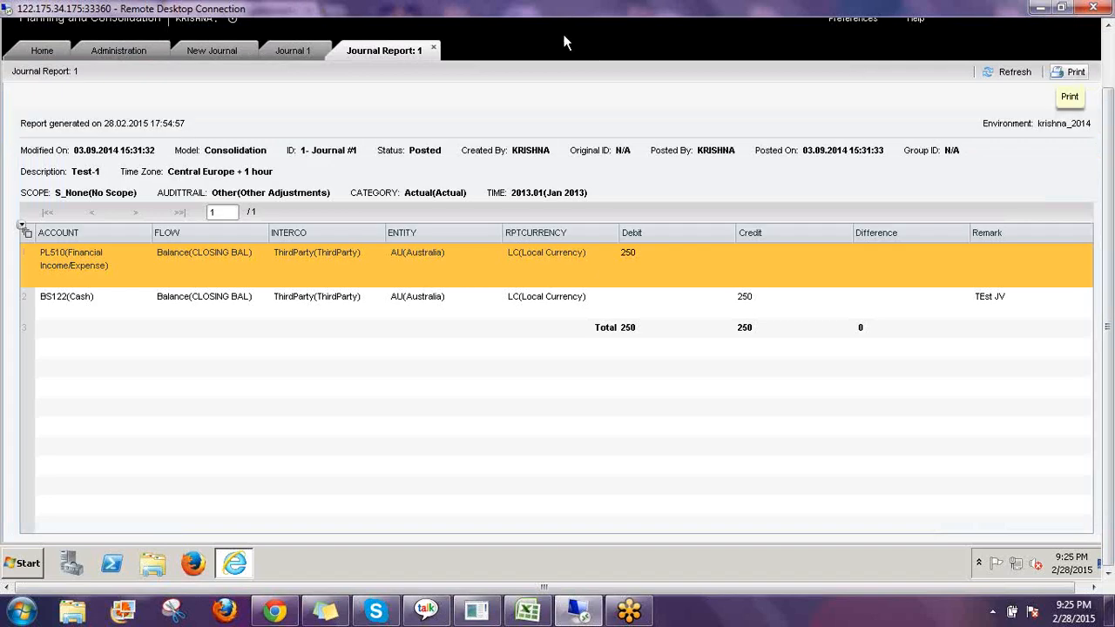
{"action": "left_click", "coordinate": [435, 50]}
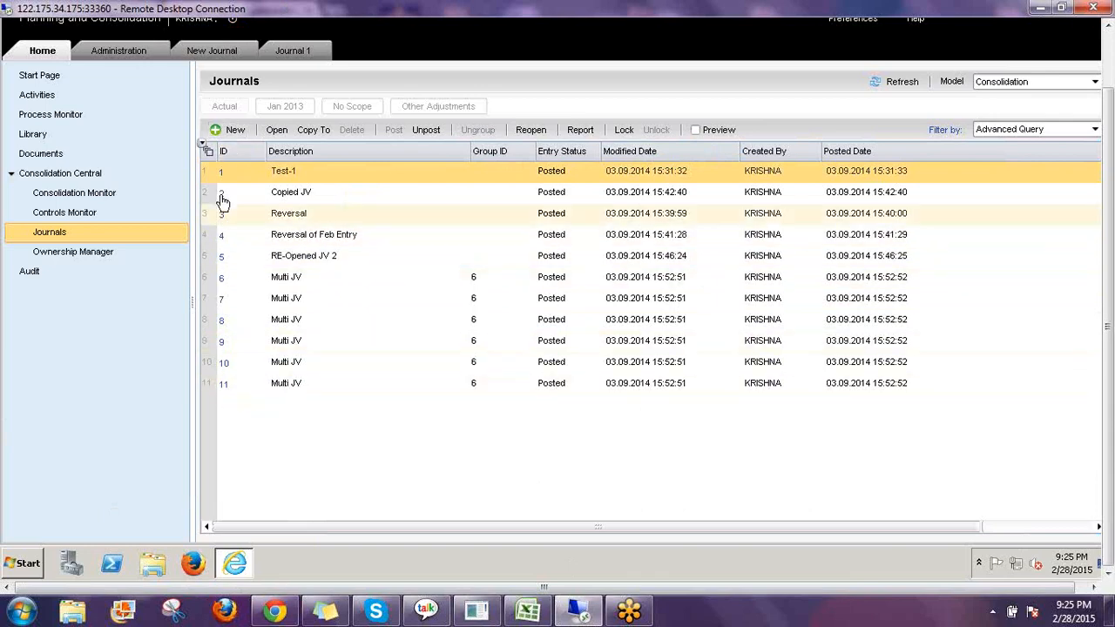
Delete all journals of the Consolidation model from the Journals feature in Administration, confirming both prompts.
{"action": "left_click", "coordinate": [127, 52]}
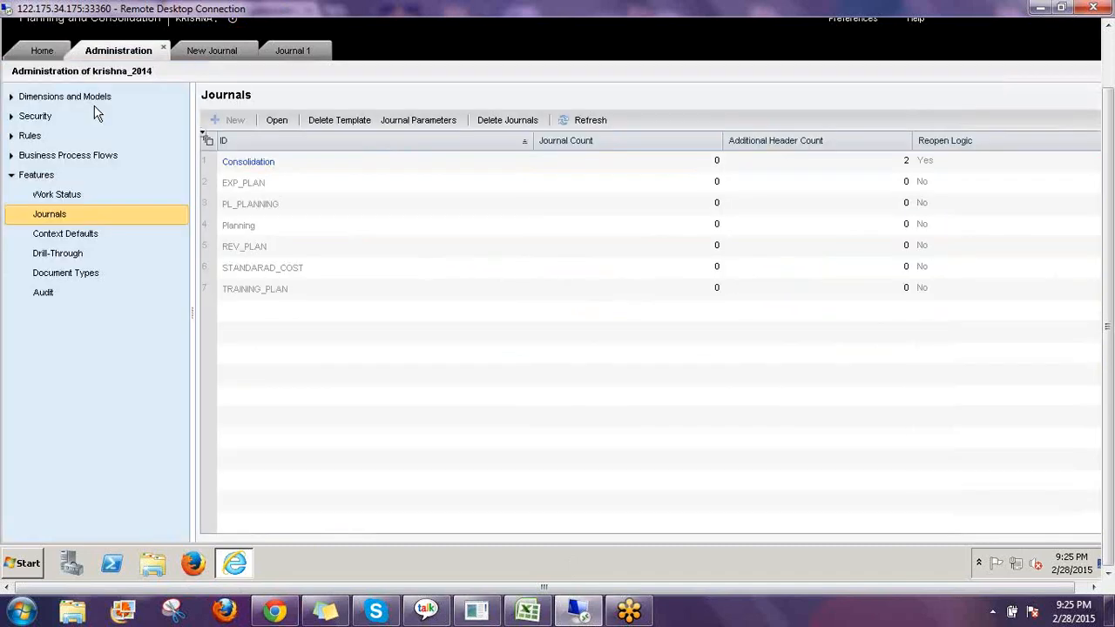
{"action": "left_click", "coordinate": [716, 166]}
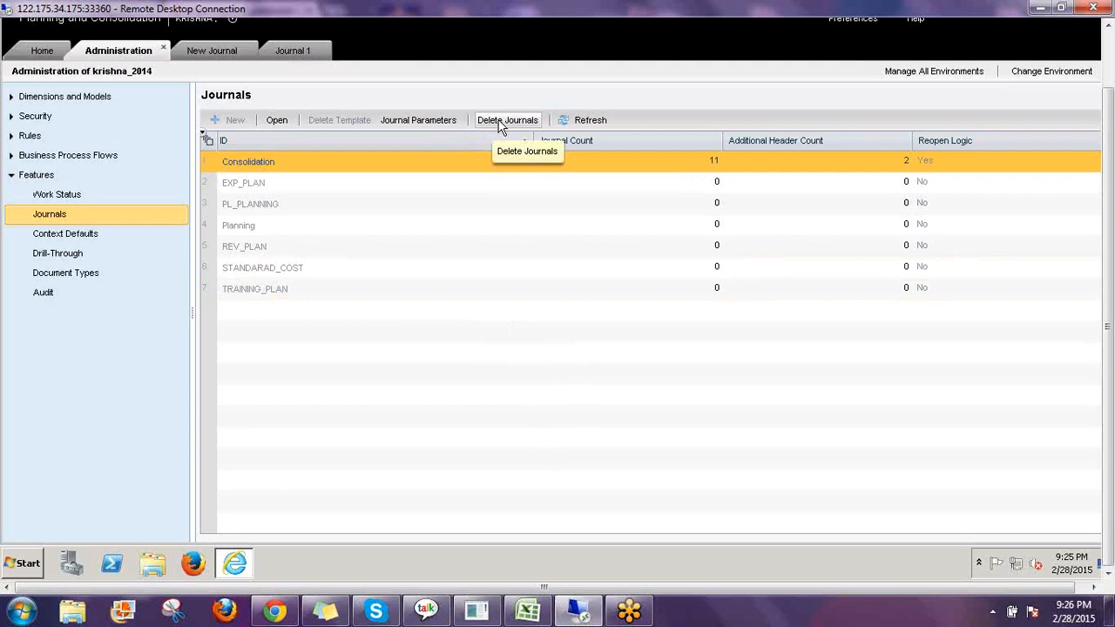
{"action": "left_click", "coordinate": [45, 54]}
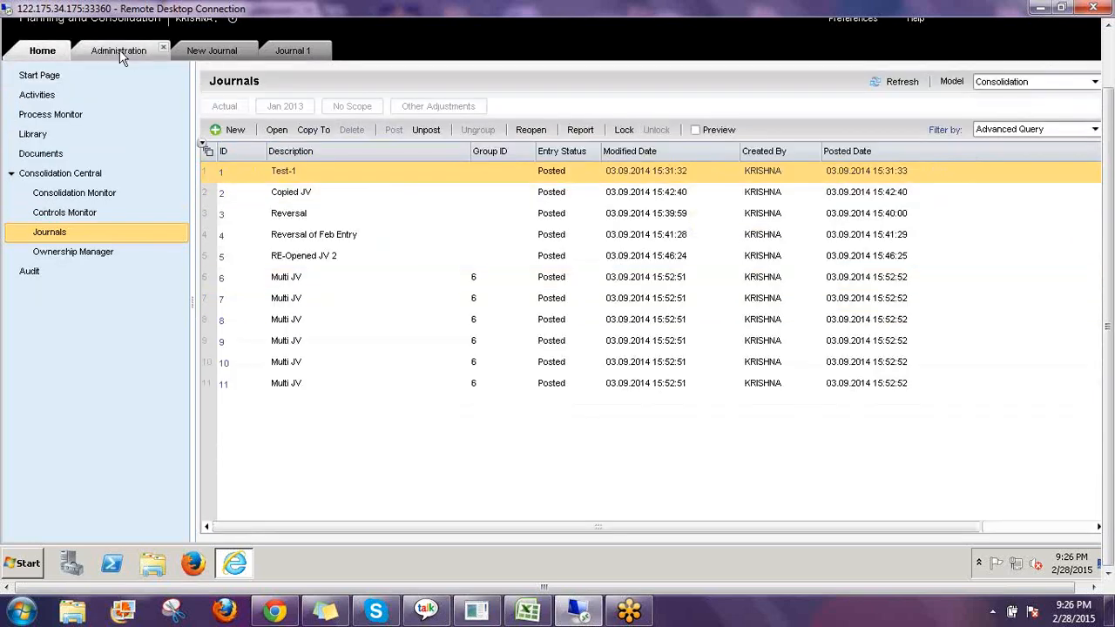
{"action": "left_click", "coordinate": [119, 50]}
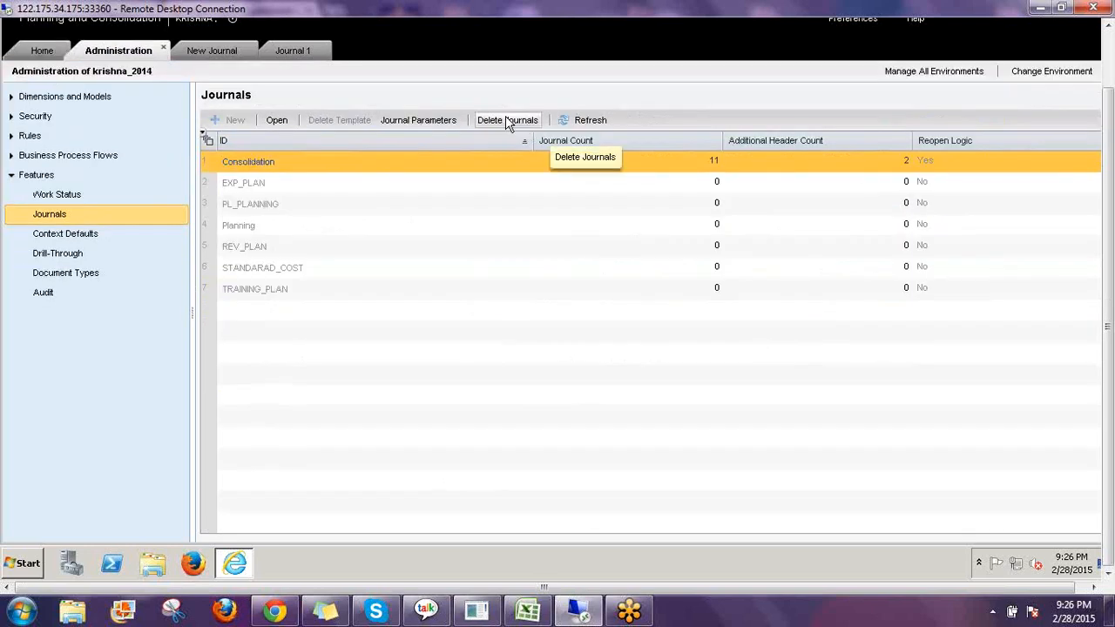
{"action": "left_click", "coordinate": [508, 122]}
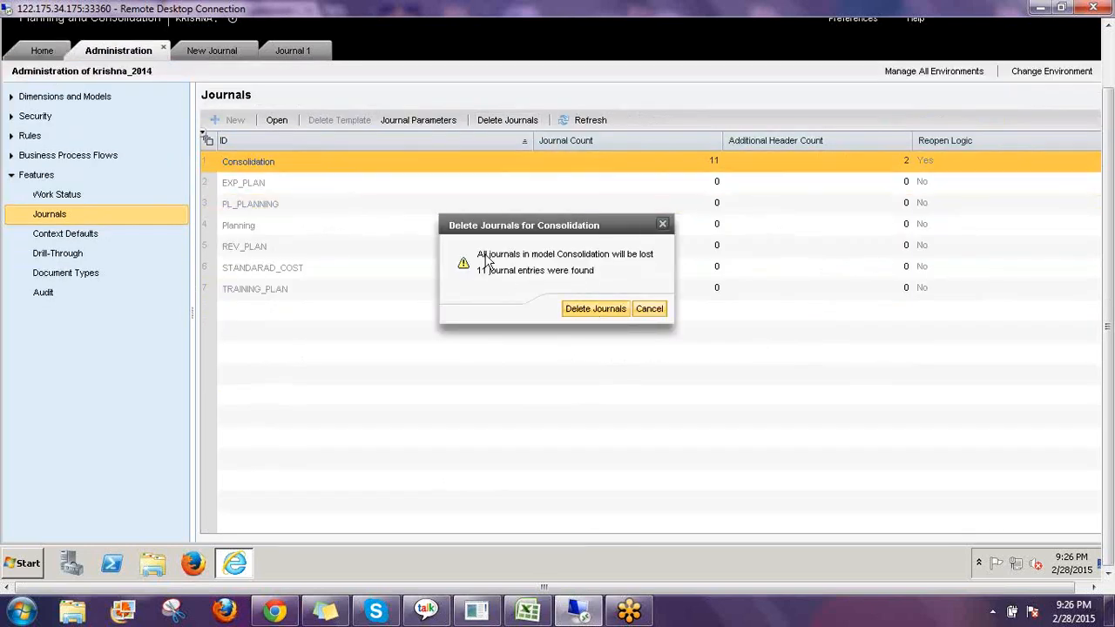
{"action": "left_click", "coordinate": [593, 310]}
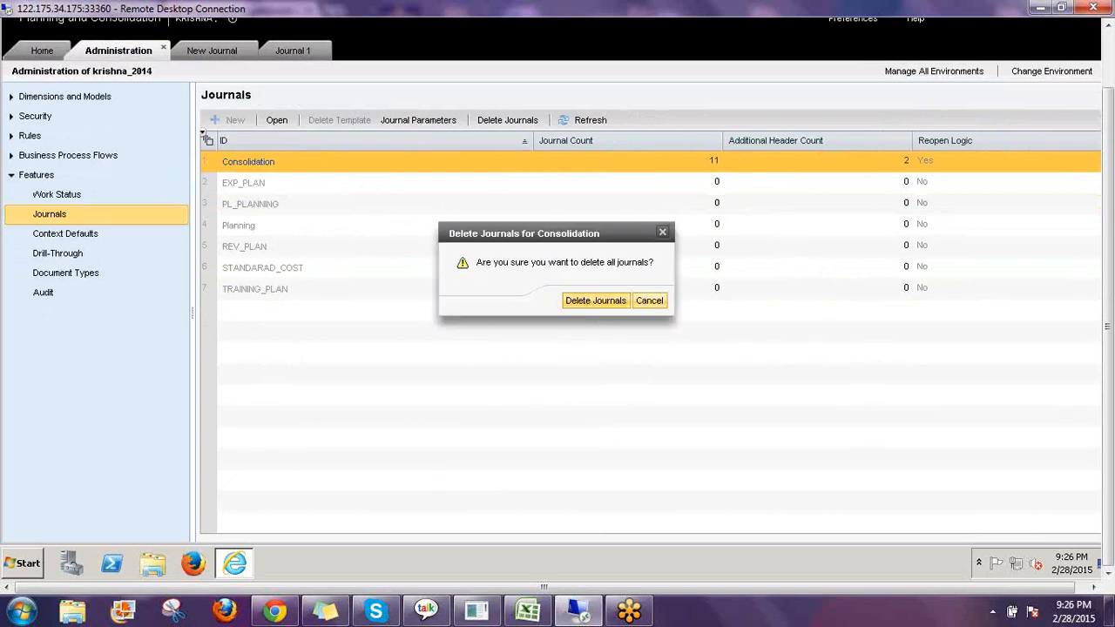
{"action": "left_click", "coordinate": [588, 303]}
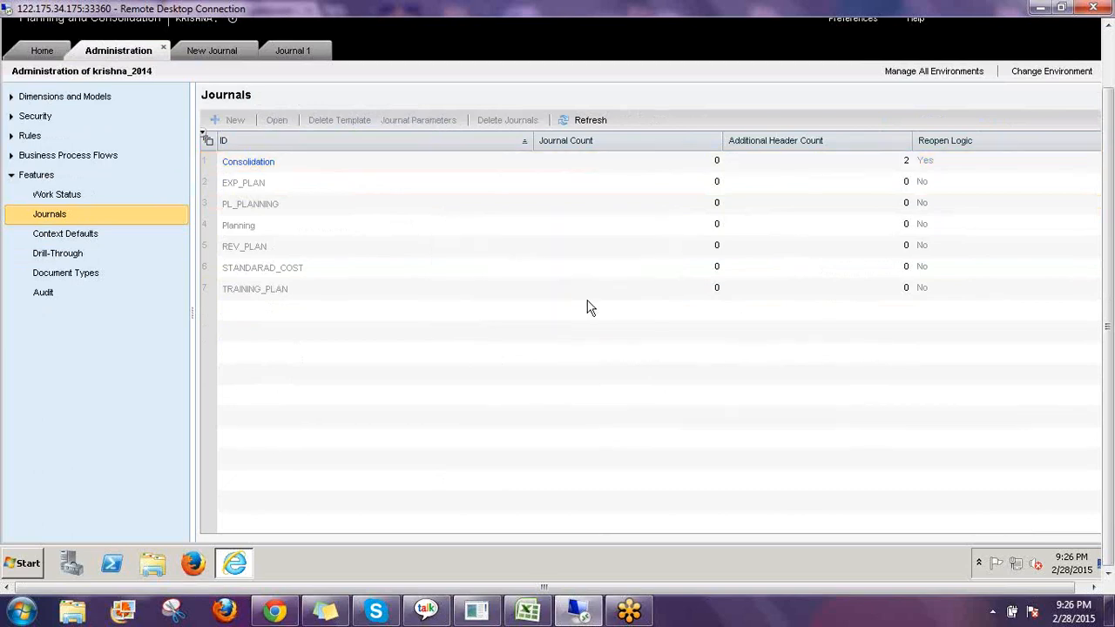
Return to the Journals list on the Home tab and refresh it.
{"action": "left_click", "coordinate": [707, 162]}
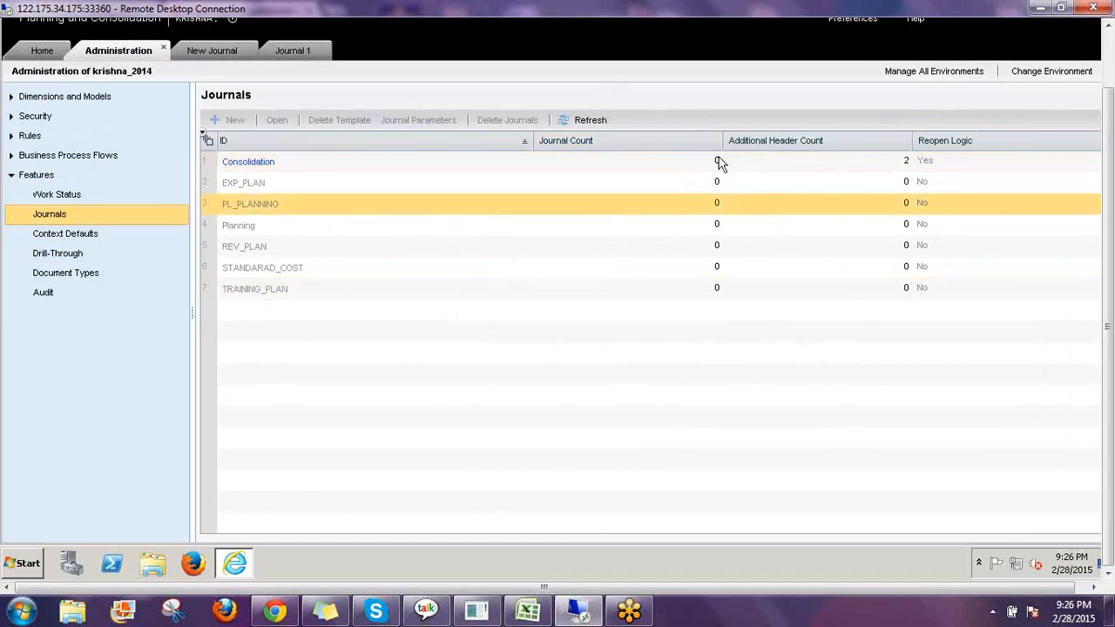
{"action": "left_click", "coordinate": [39, 53]}
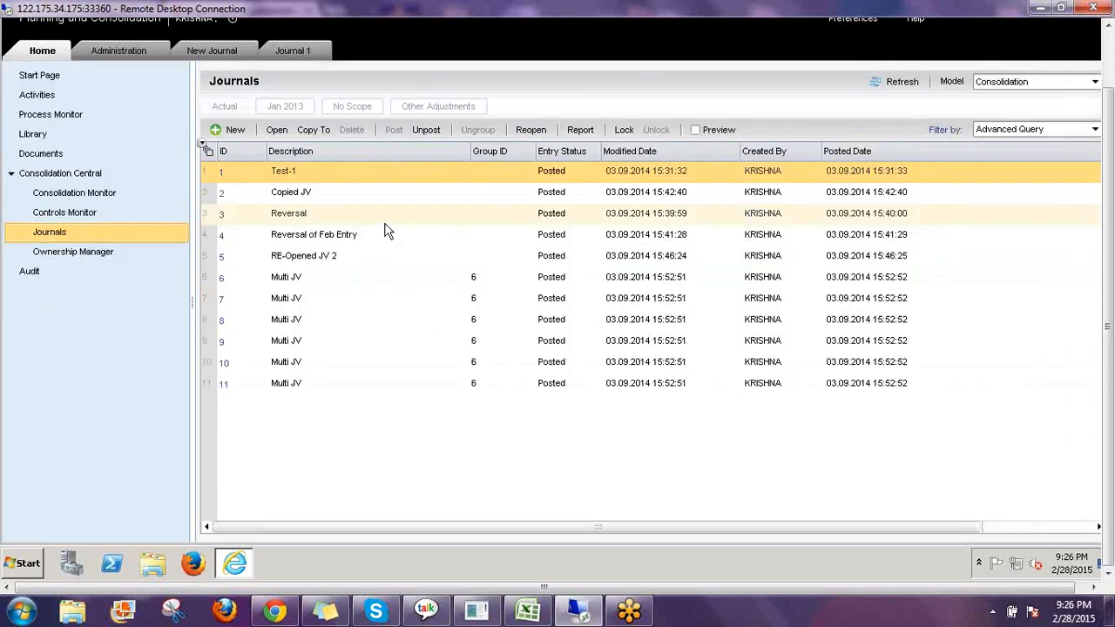
{"action": "left_click", "coordinate": [905, 83]}
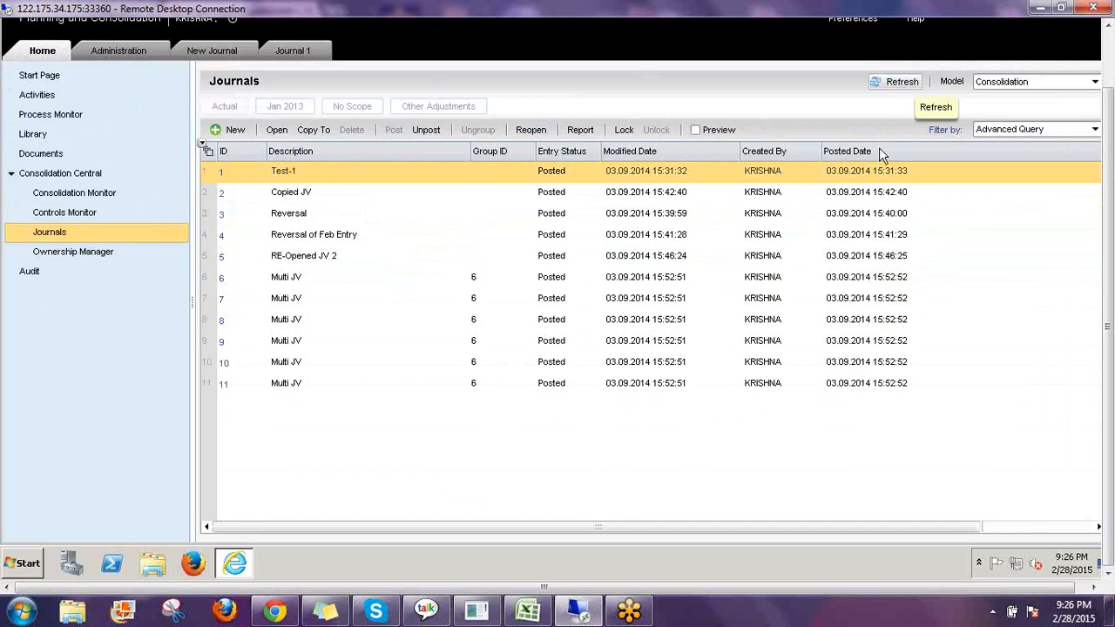
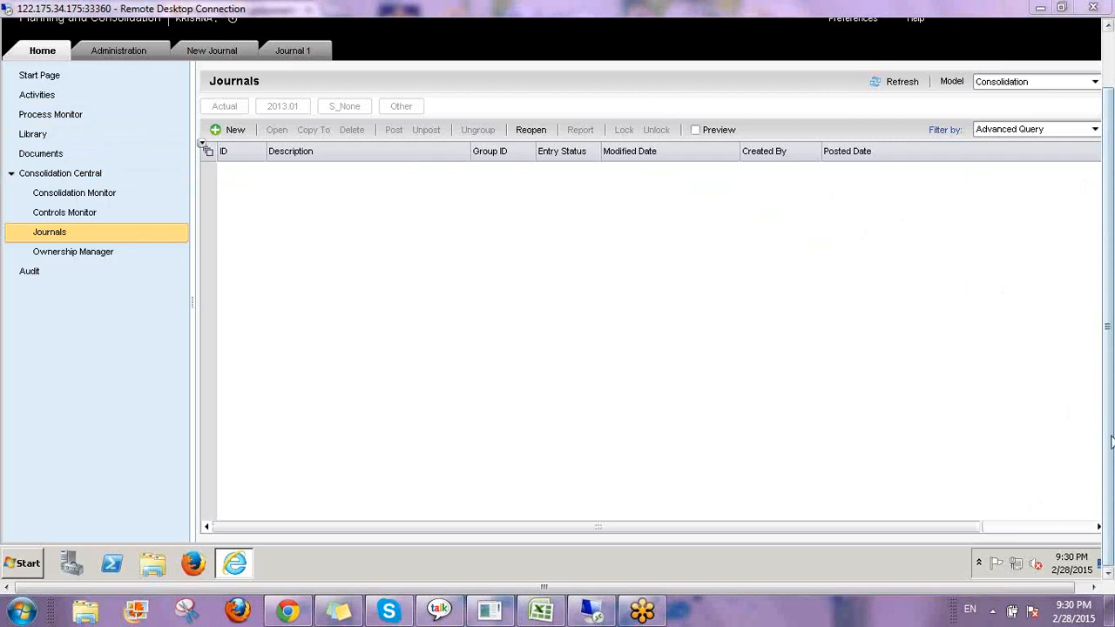
Close the open Journal 1 and New Journal tabs.
{"action": "left_click_drag", "start_coordinate": [1112, 442], "coordinate": [1112, 381]}
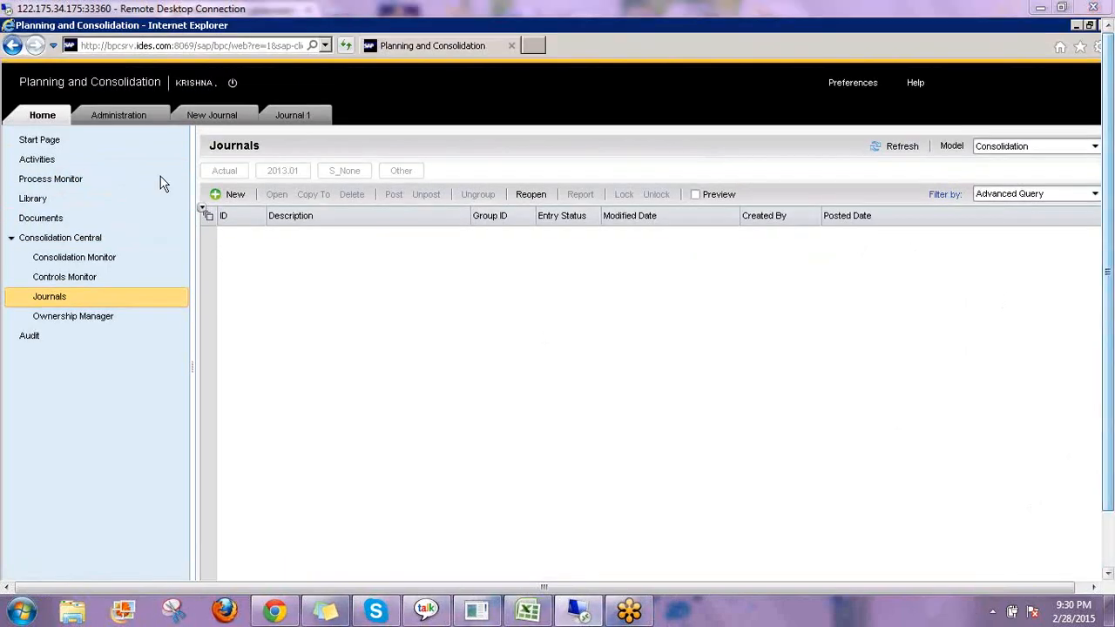
{"action": "left_click", "coordinate": [313, 114]}
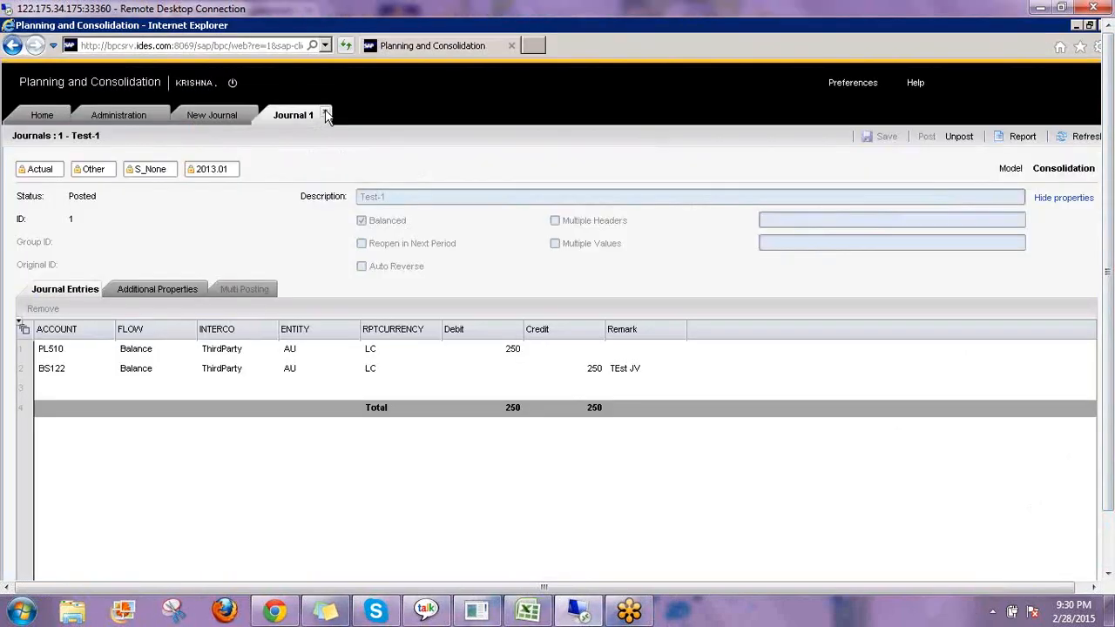
{"action": "left_click", "coordinate": [325, 114]}
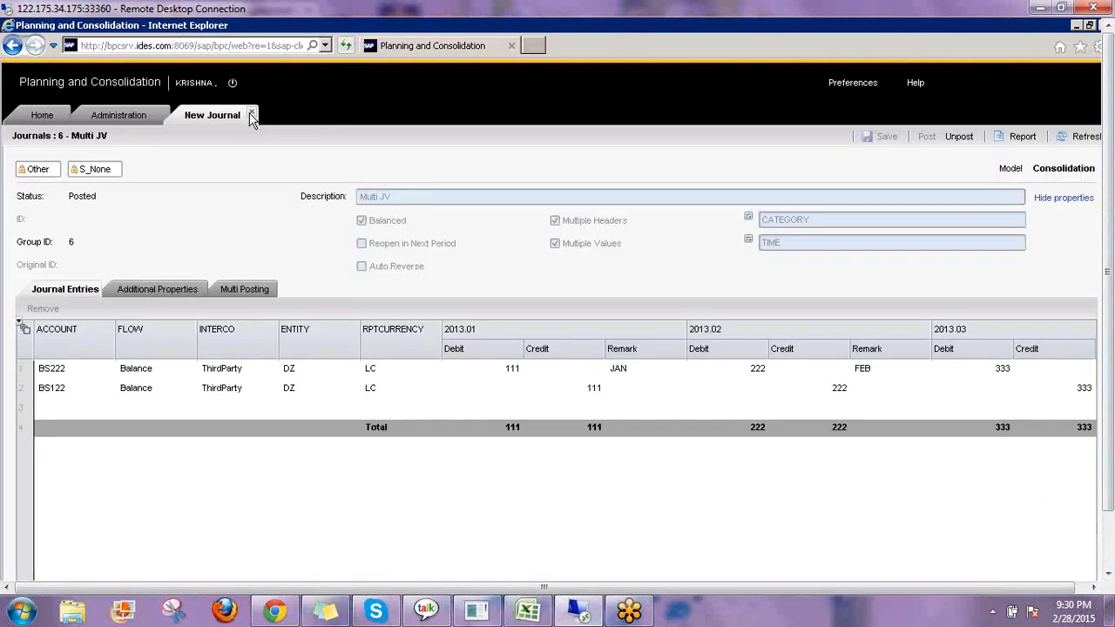
{"action": "left_click", "coordinate": [251, 115]}
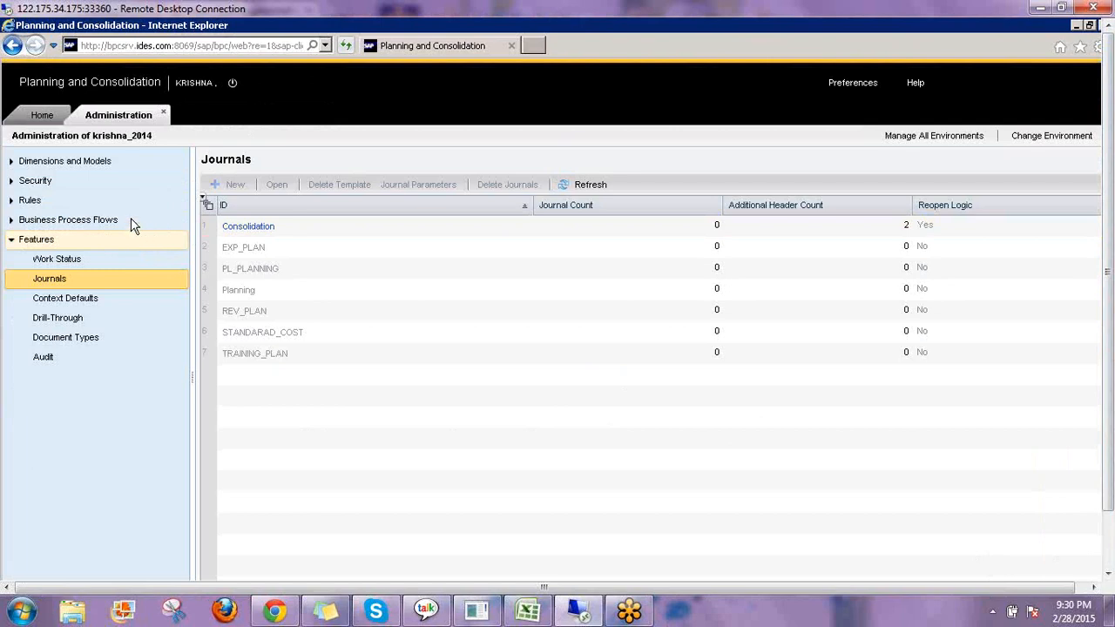
Open the Controls feature under Rules in Administration.
{"action": "left_click", "coordinate": [10, 202]}
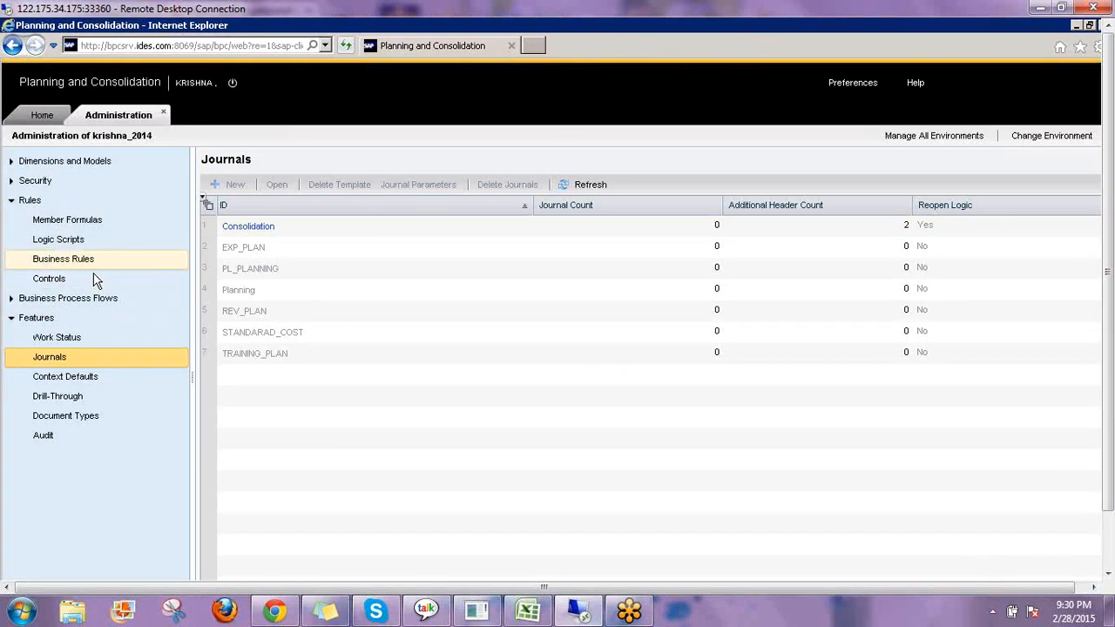
{"action": "left_click", "coordinate": [131, 279]}
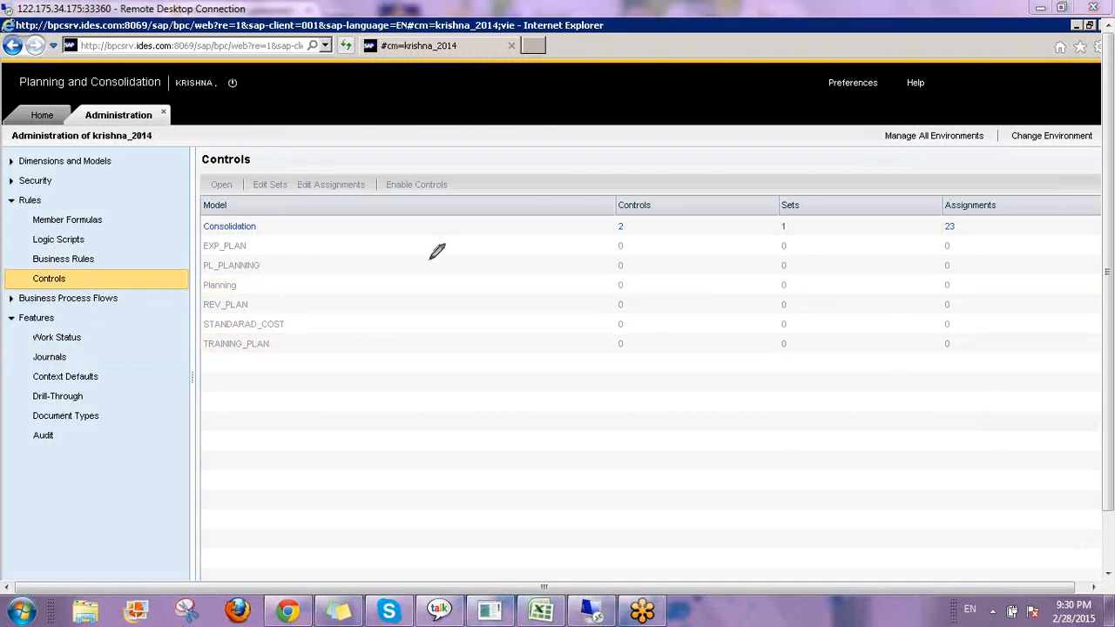
{"action": "mouse_move", "coordinate": [425, 269]}
{"action": "left_mouse_down"}
{"action": "mouse_move", "coordinate": [460, 236]}
{"action": "mouse_move", "coordinate": [499, 283]}
{"action": "mouse_move", "coordinate": [449, 283]}
{"action": "left_mouse_up"}
{"action": "mouse_move", "coordinate": [454, 342]}
{"action": "left_mouse_down"}
{"action": "mouse_move", "coordinate": [509, 329]}
{"action": "mouse_move", "coordinate": [518, 351]}
{"action": "mouse_move", "coordinate": [599, 289]}
{"action": "left_mouse_up"}
{"action": "mouse_move", "coordinate": [567, 353]}
{"action": "left_mouse_down"}
{"action": "mouse_move", "coordinate": [624, 342]}
{"action": "mouse_move", "coordinate": [671, 277]}
{"action": "left_mouse_up"}
{"action": "mouse_move", "coordinate": [726, 298]}
{"action": "left_mouse_down"}
{"action": "mouse_move", "coordinate": [702, 315]}
{"action": "mouse_move", "coordinate": [746, 248]}
{"action": "mouse_move", "coordinate": [805, 283]}
{"action": "left_mouse_up"}
{"action": "left_click", "coordinate": [772, 239]}
{"action": "mouse_move", "coordinate": [811, 225]}
{"action": "left_mouse_down"}
{"action": "mouse_move", "coordinate": [829, 275]}
{"action": "mouse_move", "coordinate": [871, 253]}
{"action": "mouse_move", "coordinate": [908, 260]}
{"action": "left_mouse_up"}
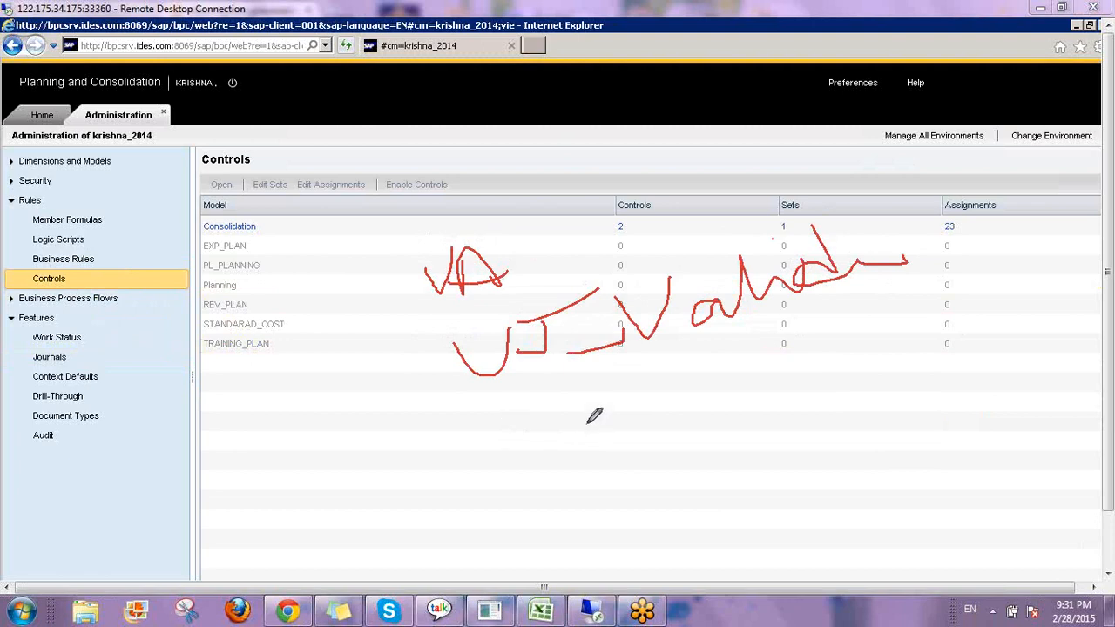
{"action": "left_click_drag", "start_coordinate": [589, 416], "coordinate": [682, 462]}
{"action": "left_click_drag", "start_coordinate": [712, 361], "coordinate": [721, 483]}
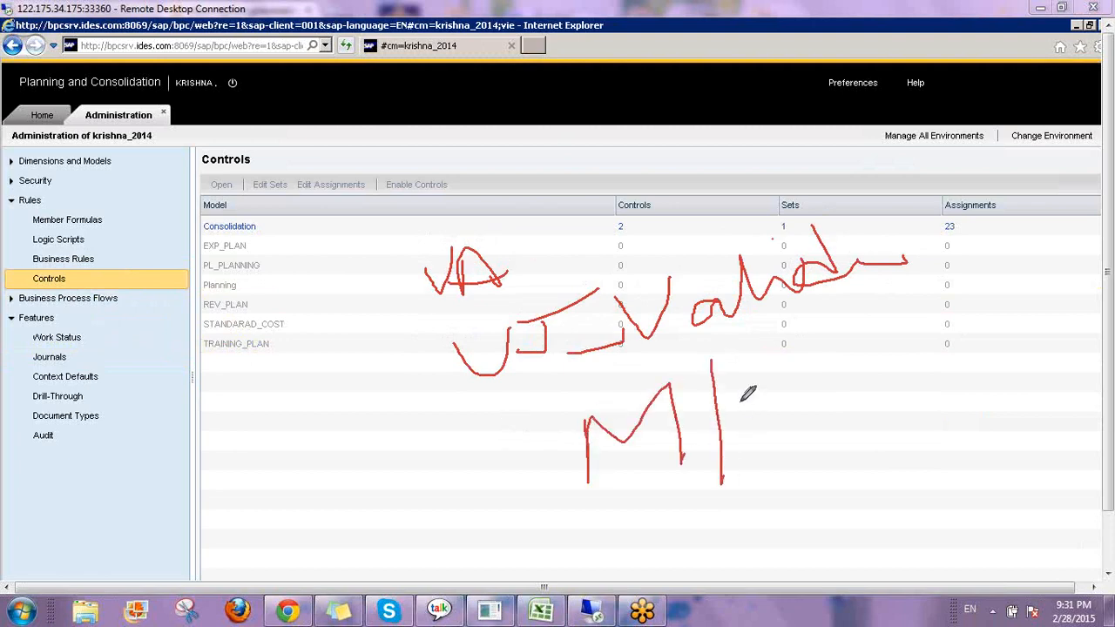
{"action": "left_click_drag", "start_coordinate": [739, 397], "coordinate": [755, 424]}
{"action": "mouse_move", "coordinate": [716, 381]}
{"action": "left_mouse_down"}
{"action": "mouse_move", "coordinate": [852, 415]}
{"action": "mouse_move", "coordinate": [786, 455]}
{"action": "left_mouse_up"}
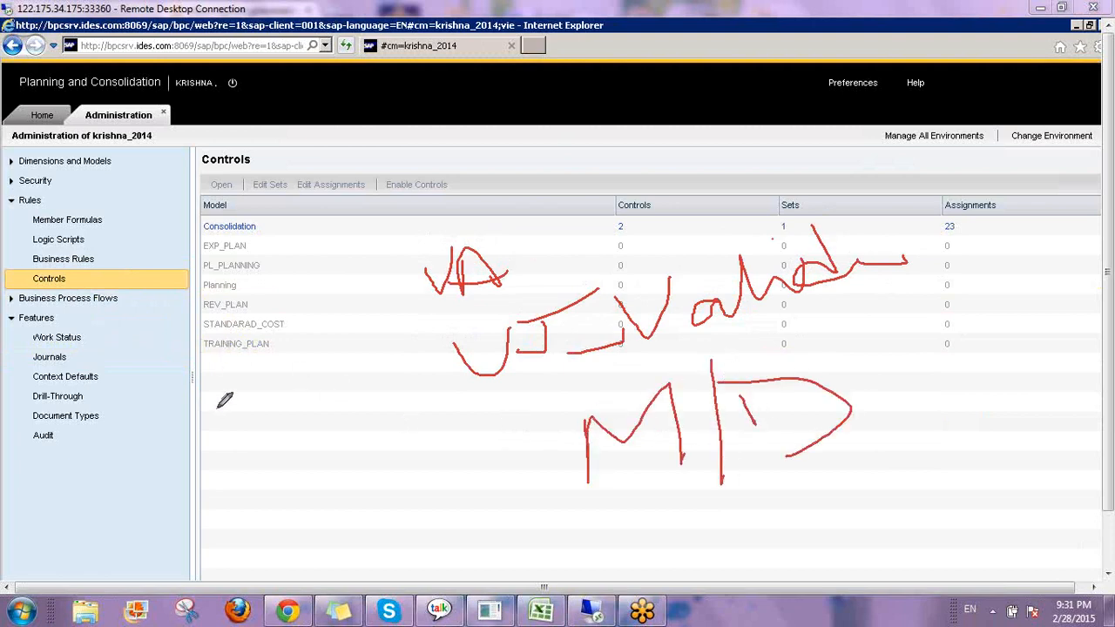
{"action": "mouse_move", "coordinate": [220, 401]}
{"action": "left_mouse_down"}
{"action": "mouse_move", "coordinate": [230, 462]}
{"action": "mouse_move", "coordinate": [251, 421]}
{"action": "mouse_move", "coordinate": [259, 464]}
{"action": "left_mouse_up"}
{"action": "left_click_drag", "start_coordinate": [258, 423], "coordinate": [330, 463]}
{"action": "left_click_drag", "start_coordinate": [209, 478], "coordinate": [404, 478]}
{"action": "mouse_move", "coordinate": [362, 443]}
{"action": "left_mouse_down"}
{"action": "mouse_move", "coordinate": [482, 443]}
{"action": "mouse_move", "coordinate": [429, 497]}
{"action": "left_mouse_up"}
{"action": "left_click_drag", "start_coordinate": [535, 407], "coordinate": [531, 475]}
{"action": "left_click_drag", "start_coordinate": [472, 449], "coordinate": [519, 444]}
{"action": "left_click_drag", "start_coordinate": [475, 460], "coordinate": [533, 433]}
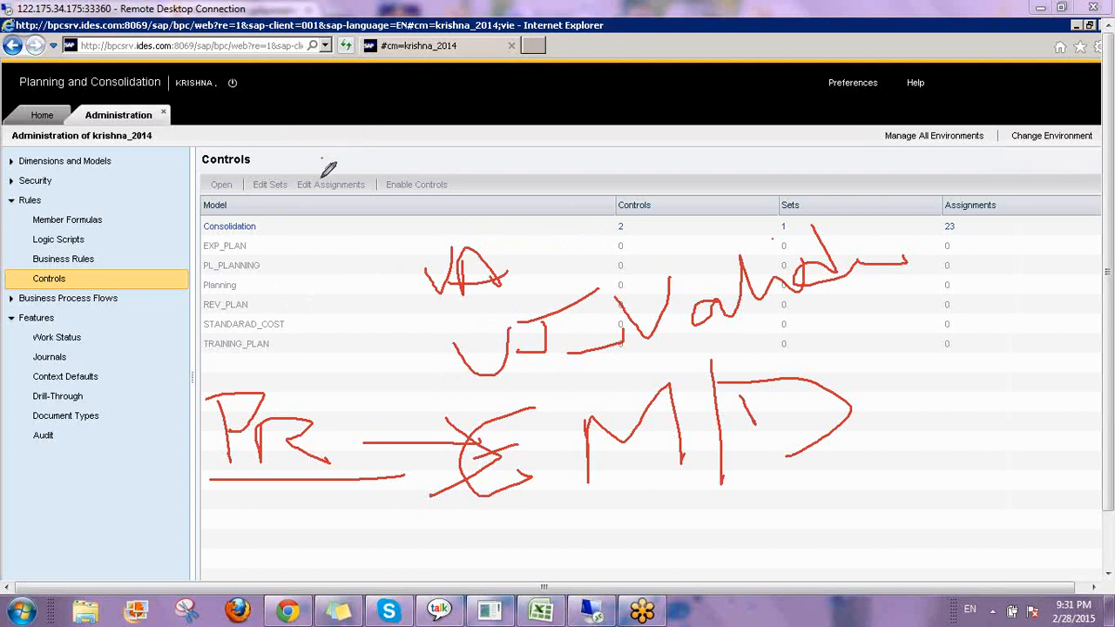
{"action": "mouse_move", "coordinate": [321, 158]}
{"action": "left_mouse_down"}
{"action": "mouse_move", "coordinate": [320, 199]}
{"action": "mouse_move", "coordinate": [371, 195]}
{"action": "mouse_move", "coordinate": [382, 160]}
{"action": "mouse_move", "coordinate": [392, 198]}
{"action": "left_mouse_up"}
{"action": "mouse_move", "coordinate": [407, 160]}
{"action": "left_mouse_down"}
{"action": "mouse_move", "coordinate": [383, 178]}
{"action": "mouse_move", "coordinate": [497, 170]}
{"action": "mouse_move", "coordinate": [535, 183]}
{"action": "mouse_move", "coordinate": [547, 141]}
{"action": "mouse_move", "coordinate": [554, 197]}
{"action": "left_mouse_up"}
{"action": "left_click_drag", "start_coordinate": [554, 148], "coordinate": [557, 174]}
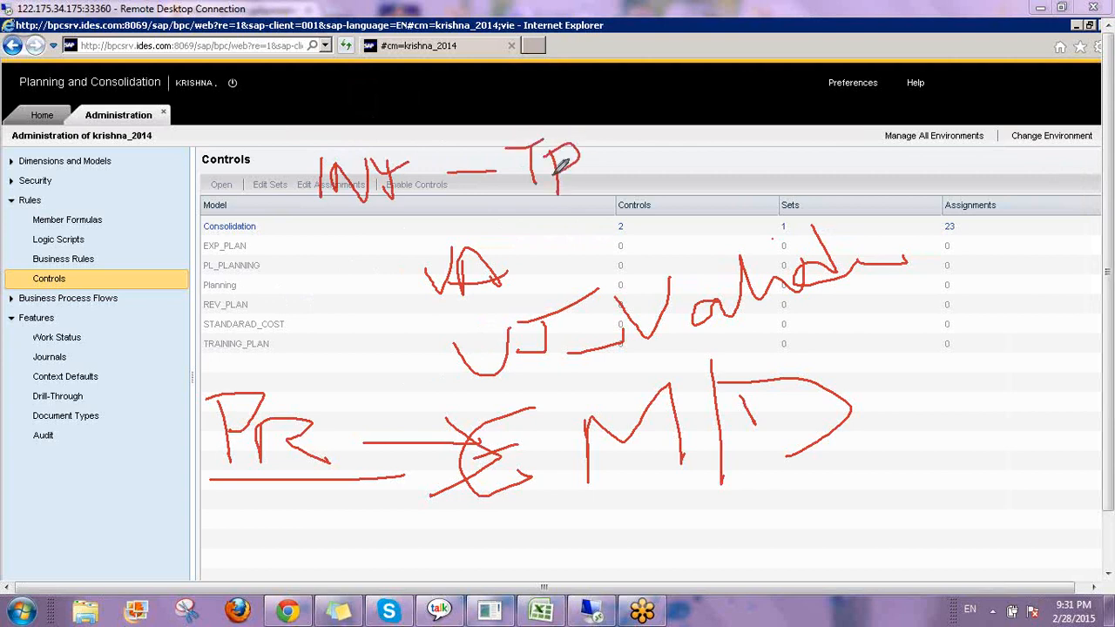
{"action": "left_click_drag", "start_coordinate": [514, 206], "coordinate": [620, 187]}
{"action": "mouse_move", "coordinate": [548, 230]}
{"action": "left_mouse_down"}
{"action": "mouse_move", "coordinate": [548, 253]}
{"action": "mouse_move", "coordinate": [581, 218]}
{"action": "mouse_move", "coordinate": [606, 215]}
{"action": "left_mouse_up"}
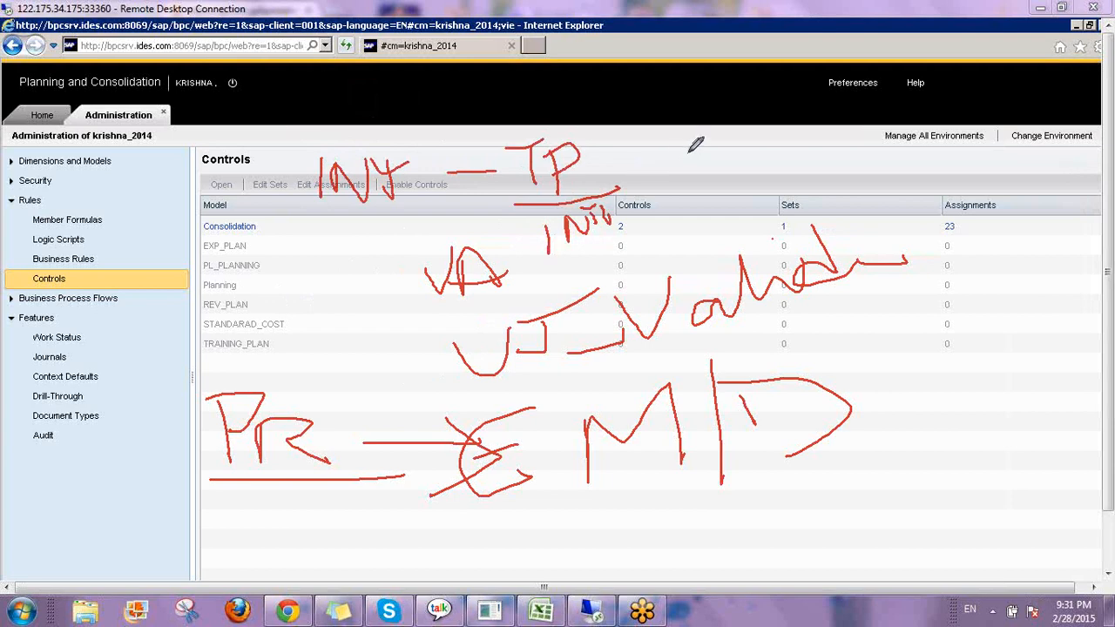
{"action": "left_click_drag", "start_coordinate": [687, 155], "coordinate": [687, 197]}
{"action": "left_click_drag", "start_coordinate": [653, 155], "coordinate": [740, 153]}
{"action": "mouse_move", "coordinate": [722, 159]}
{"action": "left_mouse_down"}
{"action": "mouse_move", "coordinate": [722, 191]}
{"action": "mouse_move", "coordinate": [778, 189]}
{"action": "mouse_move", "coordinate": [784, 168]}
{"action": "mouse_move", "coordinate": [782, 188]}
{"action": "mouse_move", "coordinate": [821, 179]}
{"action": "left_mouse_up"}
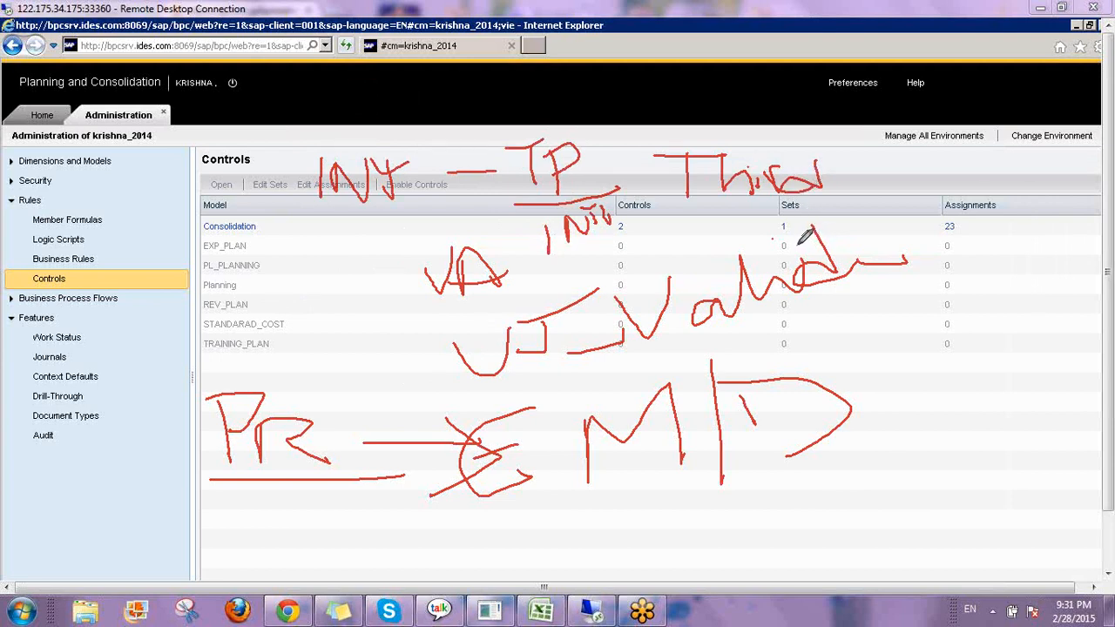
{"action": "left_click_drag", "start_coordinate": [304, 208], "coordinate": [408, 200]}
{"action": "mouse_move", "coordinate": [673, 157]}
{"action": "left_mouse_down"}
{"action": "mouse_move", "coordinate": [741, 212]}
{"action": "mouse_move", "coordinate": [840, 174]}
{"action": "mouse_move", "coordinate": [747, 129]}
{"action": "mouse_move", "coordinate": [688, 129]}
{"action": "mouse_move", "coordinate": [676, 143]}
{"action": "left_mouse_up"}
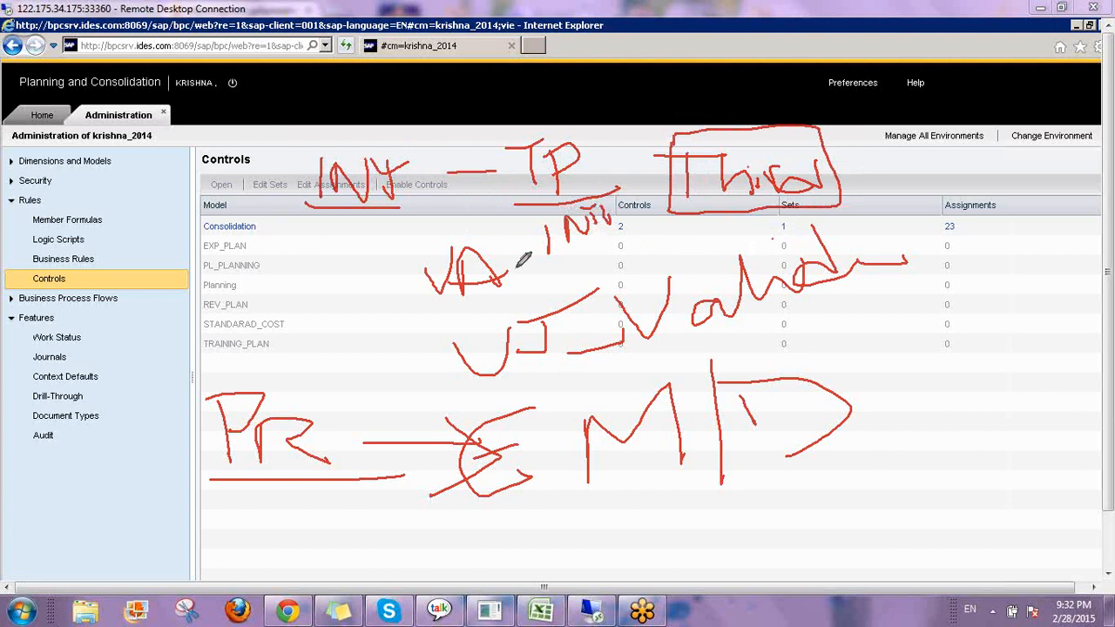
{"action": "left_click_drag", "start_coordinate": [575, 402], "coordinate": [775, 474]}
{"action": "mouse_move", "coordinate": [856, 469]}
{"action": "left_mouse_down"}
{"action": "mouse_move", "coordinate": [846, 310]}
{"action": "mouse_move", "coordinate": [553, 411]}
{"action": "mouse_move", "coordinate": [550, 434]}
{"action": "left_mouse_up"}
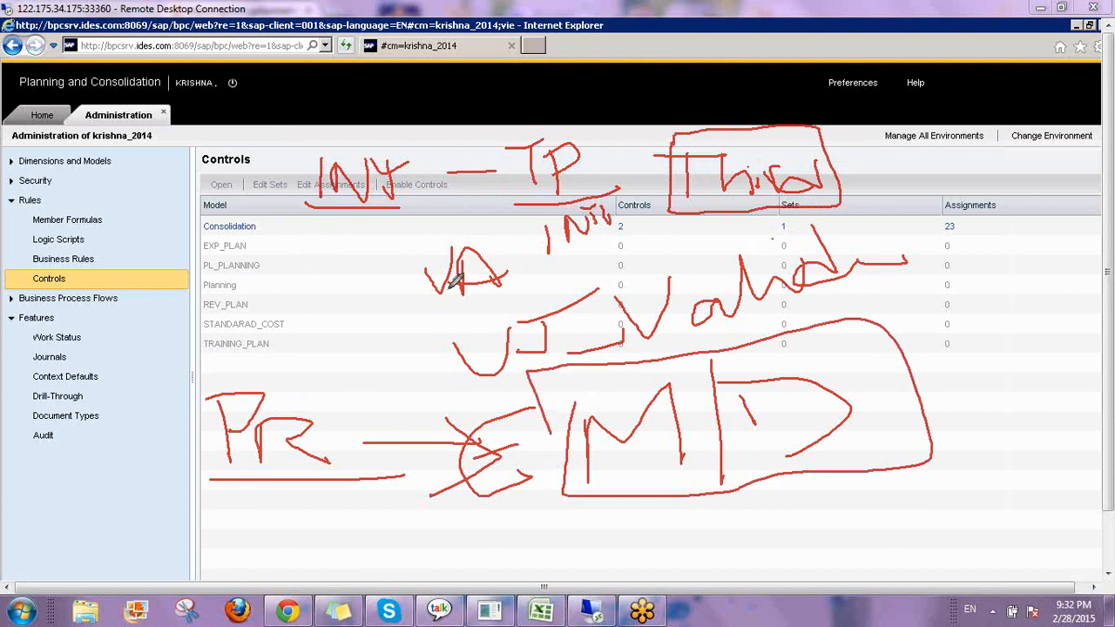
{"action": "mouse_move", "coordinate": [373, 336]}
{"action": "left_mouse_down"}
{"action": "mouse_move", "coordinate": [386, 347]}
{"action": "mouse_move", "coordinate": [443, 277]}
{"action": "left_mouse_up"}
{"action": "left_click_drag", "start_coordinate": [349, 135], "coordinate": [413, 71]}
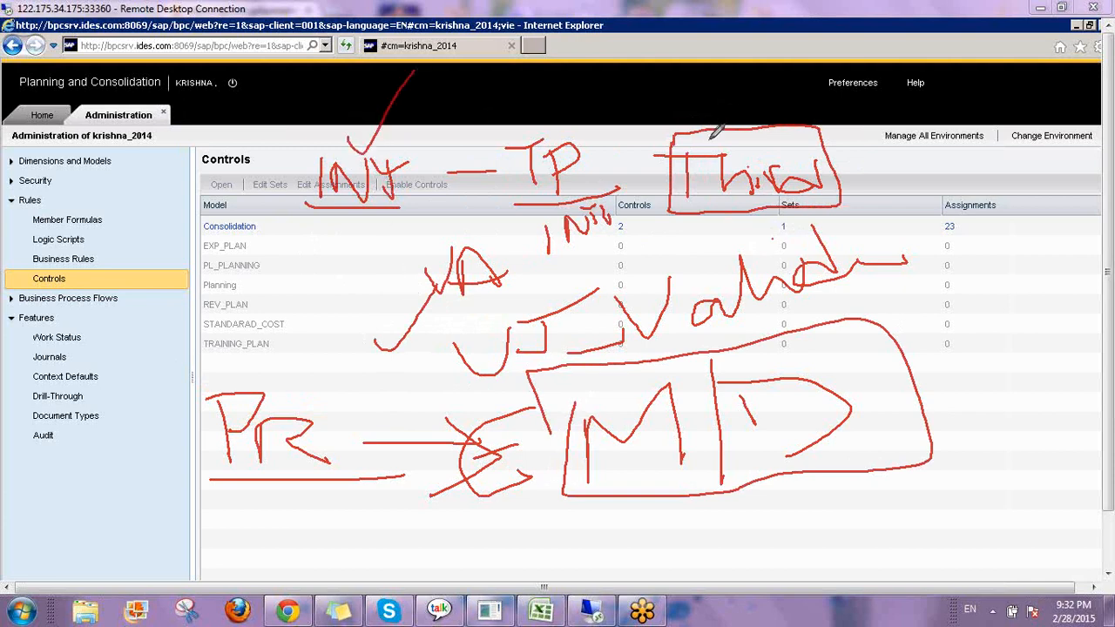
{"action": "mouse_move", "coordinate": [709, 131]}
{"action": "left_mouse_down"}
{"action": "mouse_move", "coordinate": [716, 144]}
{"action": "mouse_move", "coordinate": [745, 105]}
{"action": "left_mouse_up"}
{"action": "left_click", "coordinate": [998, 489]}
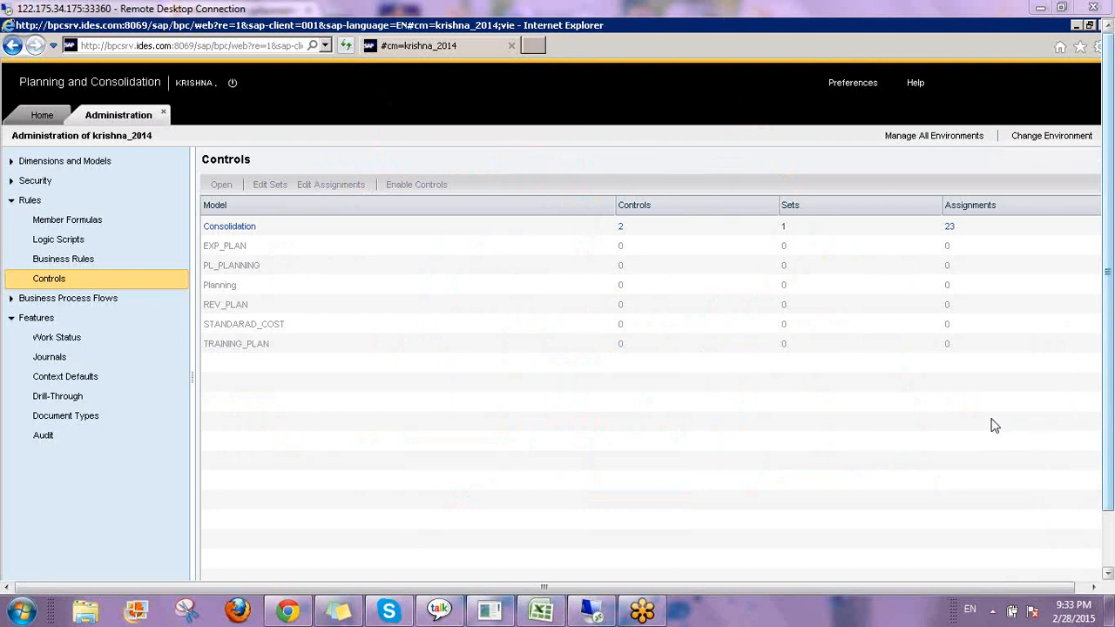
{"action": "left_click_drag", "start_coordinate": [27, 290], "coordinate": [79, 272]}
{"action": "mouse_move", "coordinate": [427, 279]}
{"action": "left_mouse_down"}
{"action": "mouse_move", "coordinate": [426, 333]}
{"action": "mouse_move", "coordinate": [481, 257]}
{"action": "mouse_move", "coordinate": [420, 328]}
{"action": "left_mouse_up"}
{"action": "mouse_move", "coordinate": [496, 264]}
{"action": "left_mouse_down"}
{"action": "mouse_move", "coordinate": [505, 301]}
{"action": "mouse_move", "coordinate": [556, 252]}
{"action": "mouse_move", "coordinate": [673, 230]}
{"action": "mouse_move", "coordinate": [702, 246]}
{"action": "left_mouse_up"}
{"action": "left_click_drag", "start_coordinate": [695, 208], "coordinate": [808, 228]}
{"action": "left_click_drag", "start_coordinate": [795, 135], "coordinate": [817, 245]}
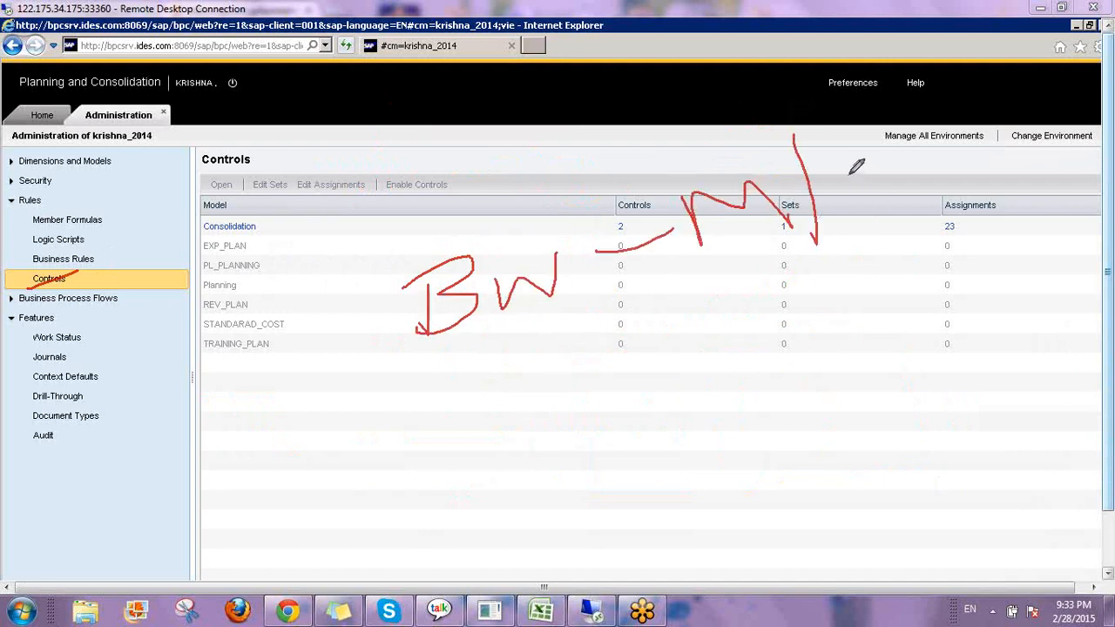
{"action": "left_click_drag", "start_coordinate": [851, 177], "coordinate": [874, 209]}
{"action": "mouse_move", "coordinate": [461, 378]}
{"action": "left_mouse_down"}
{"action": "mouse_move", "coordinate": [498, 433]}
{"action": "mouse_move", "coordinate": [496, 418]}
{"action": "mouse_move", "coordinate": [523, 392]}
{"action": "mouse_move", "coordinate": [590, 391]}
{"action": "mouse_move", "coordinate": [602, 341]}
{"action": "left_mouse_up"}
{"action": "mouse_move", "coordinate": [621, 396]}
{"action": "left_mouse_down"}
{"action": "mouse_move", "coordinate": [628, 345]}
{"action": "mouse_move", "coordinate": [747, 347]}
{"action": "left_mouse_up"}
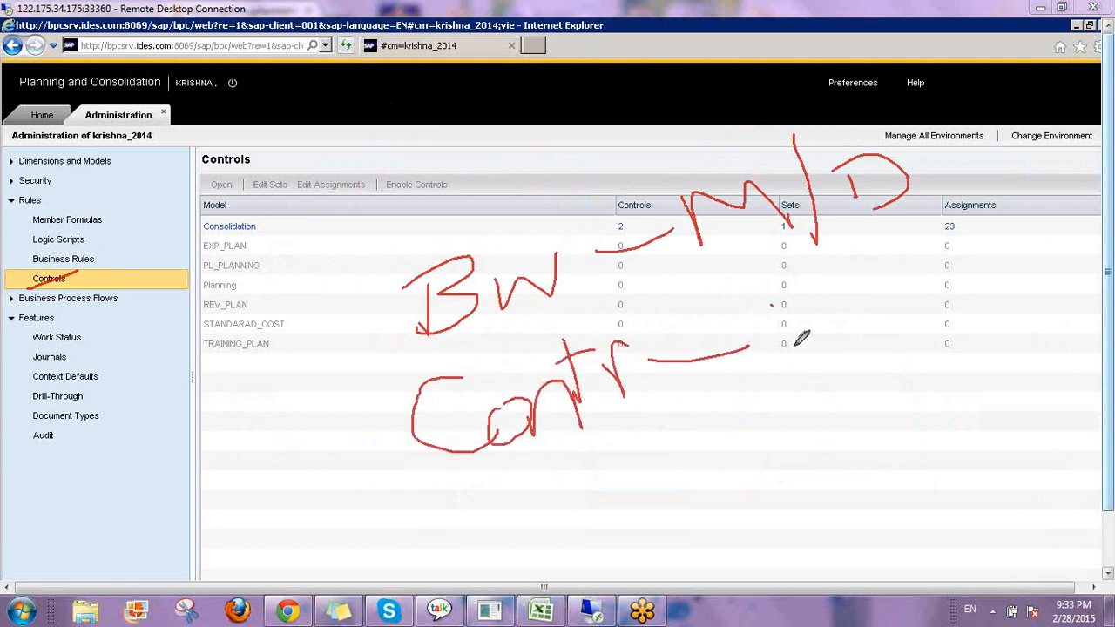
{"action": "left_click_drag", "start_coordinate": [783, 300], "coordinate": [798, 364]}
{"action": "left_click_drag", "start_coordinate": [714, 306], "coordinate": [801, 289]}
{"action": "mouse_move", "coordinate": [866, 267]}
{"action": "left_mouse_down"}
{"action": "mouse_move", "coordinate": [869, 377]}
{"action": "mouse_move", "coordinate": [953, 278]}
{"action": "mouse_move", "coordinate": [883, 371]}
{"action": "left_mouse_up"}
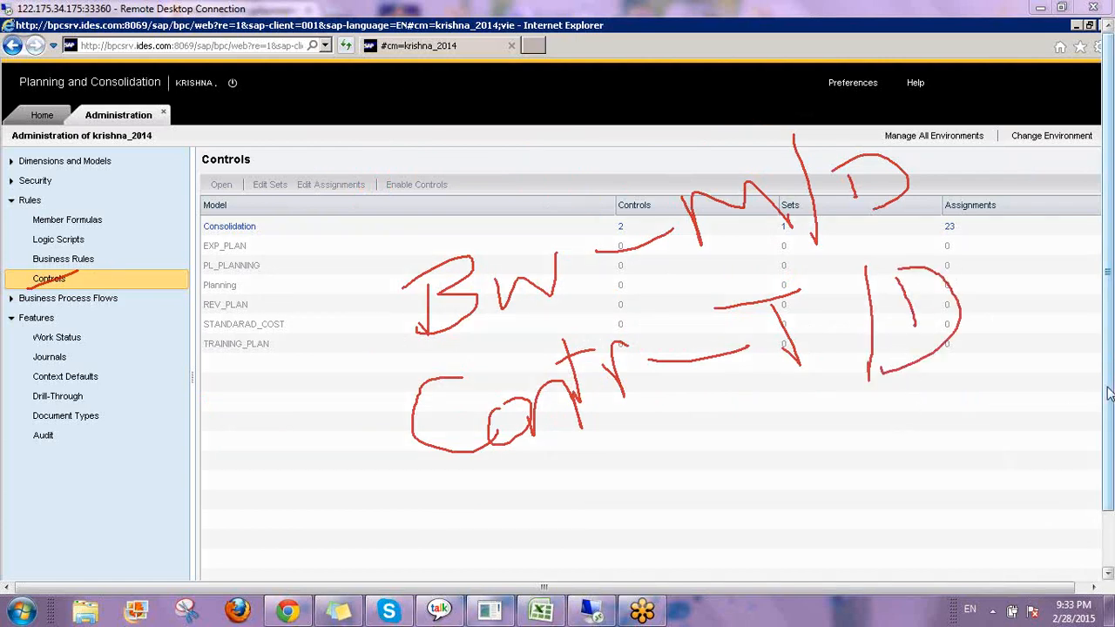
{"action": "left_click", "coordinate": [1020, 490]}
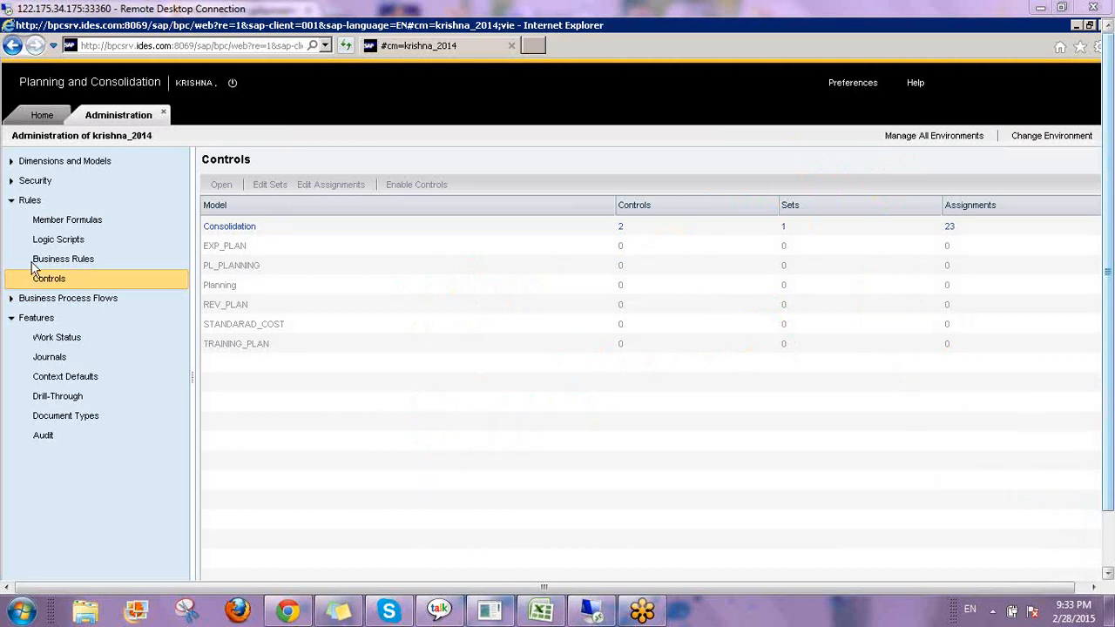
Enable controls for the TRAINING_PLAN model.
{"action": "left_click", "coordinate": [393, 329]}
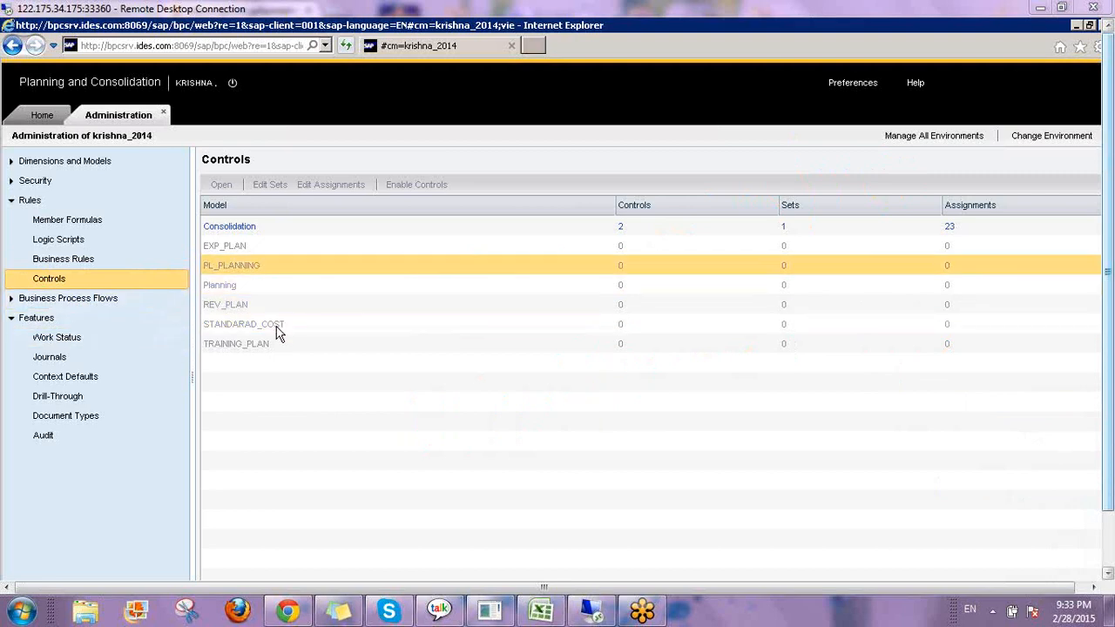
{"action": "left_click", "coordinate": [281, 348]}
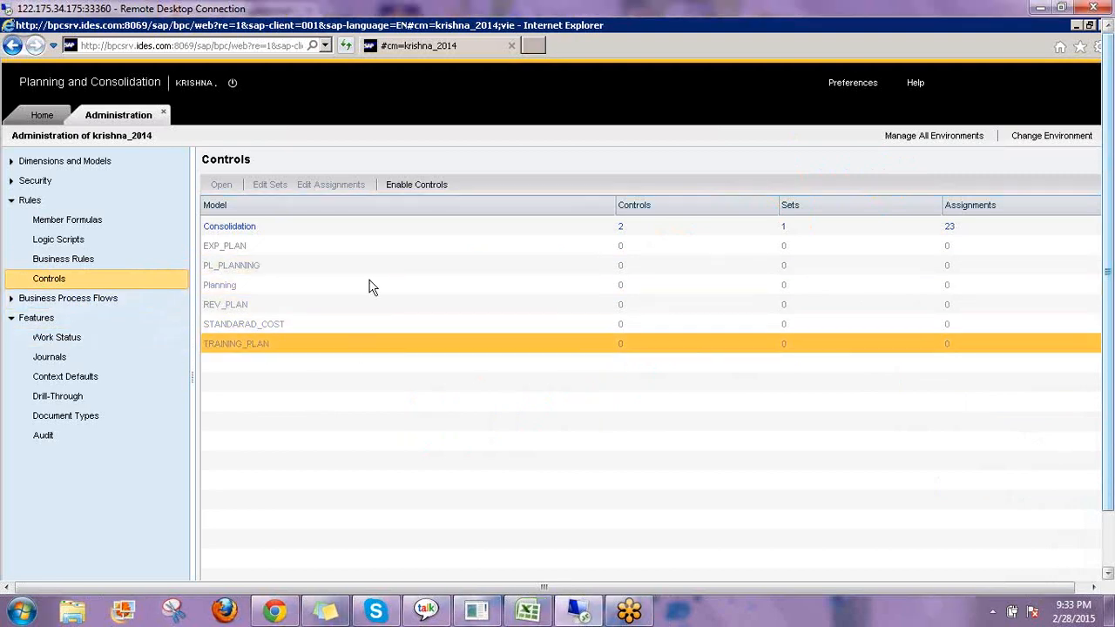
{"action": "left_click", "coordinate": [412, 187]}
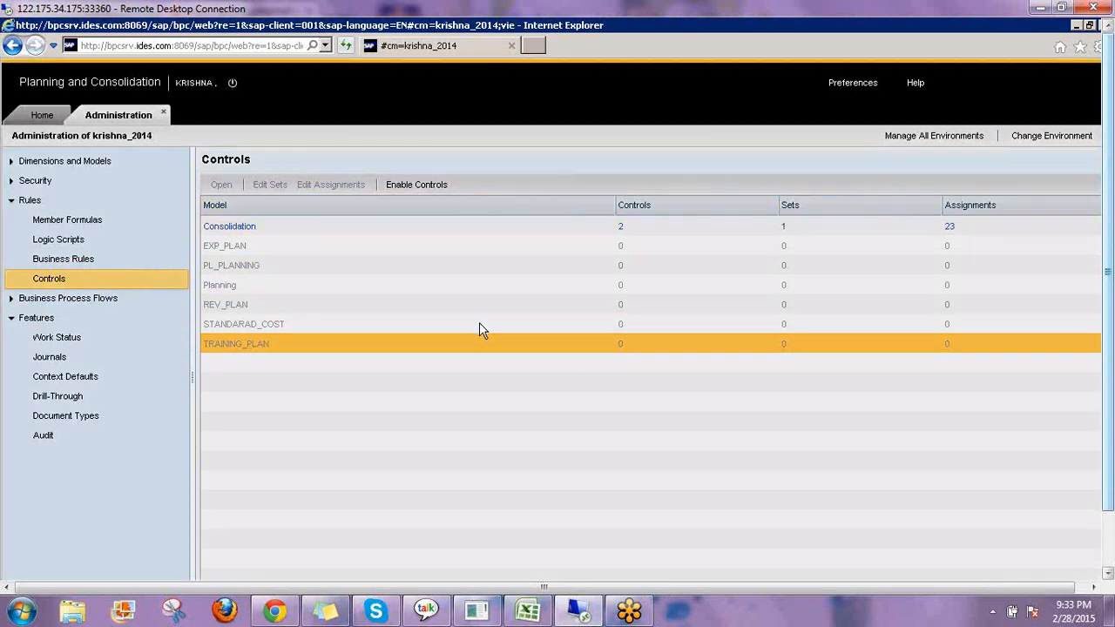
{"action": "left_click", "coordinate": [477, 253]}
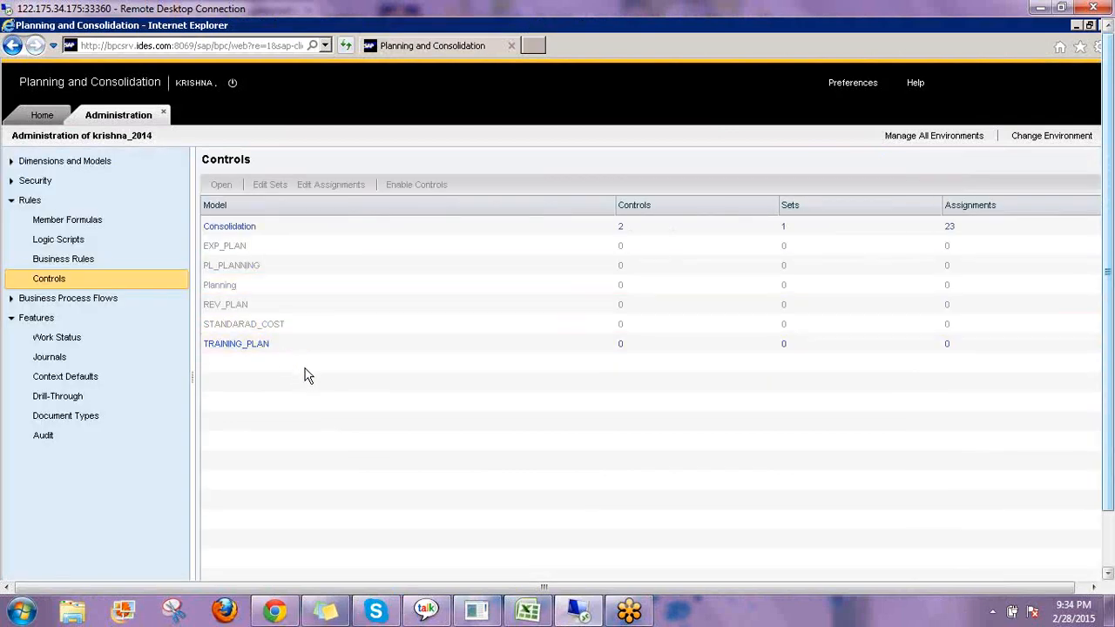
Open the Controls Monitor on Home and switch its model to TRAINING_PLAN.
{"action": "left_click", "coordinate": [293, 347]}
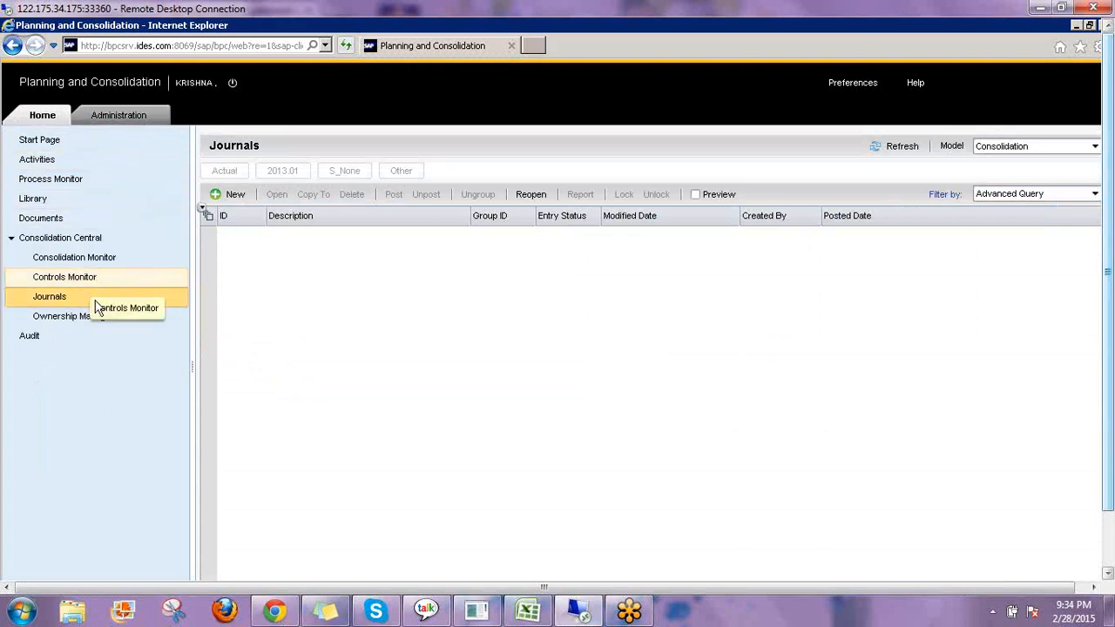
{"action": "left_click", "coordinate": [82, 279]}
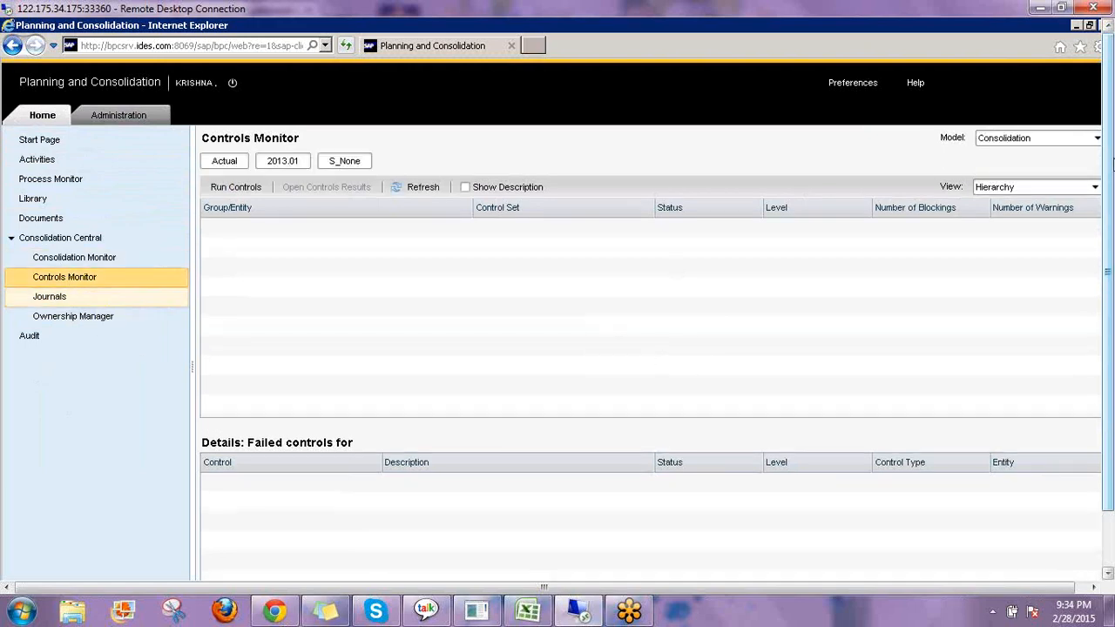
{"action": "left_click", "coordinate": [1045, 141]}
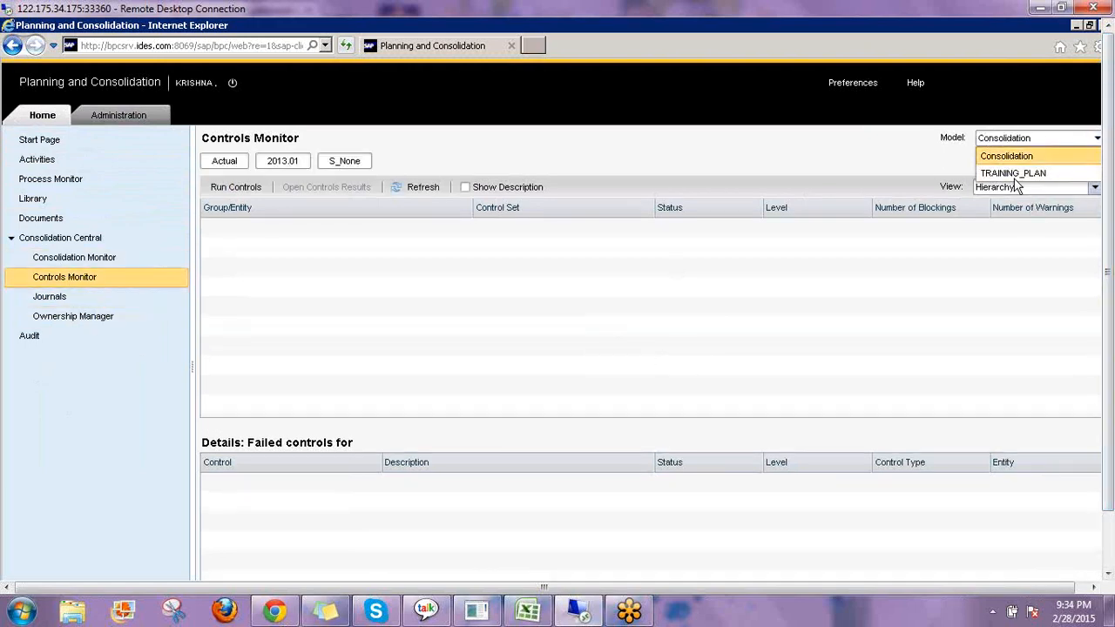
{"action": "left_click", "coordinate": [1010, 173]}
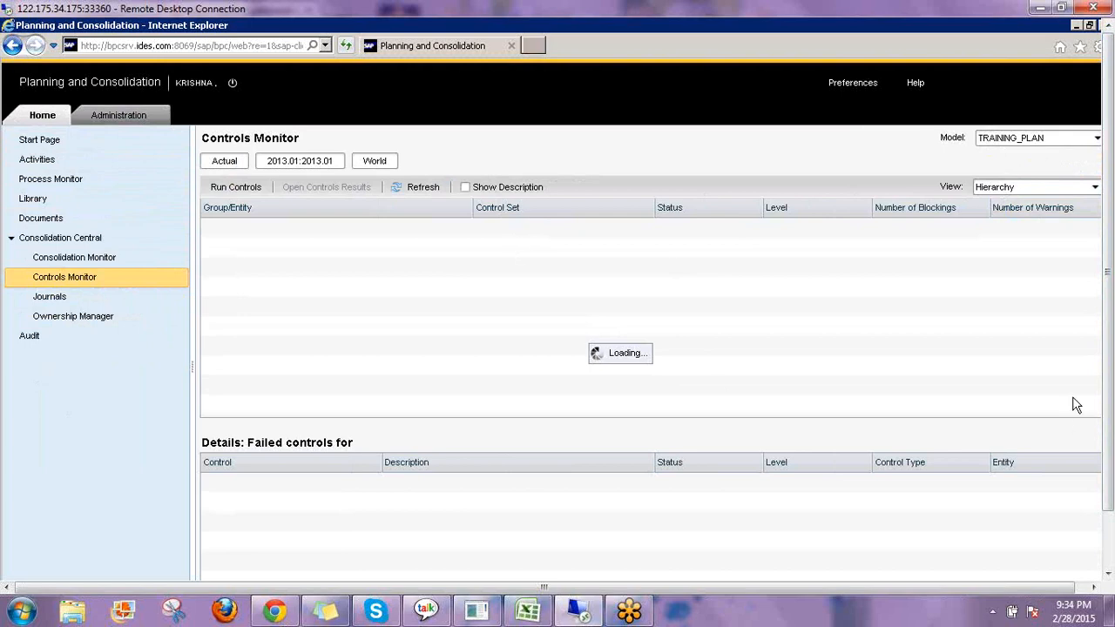
{"action": "left_click", "coordinate": [1002, 418]}
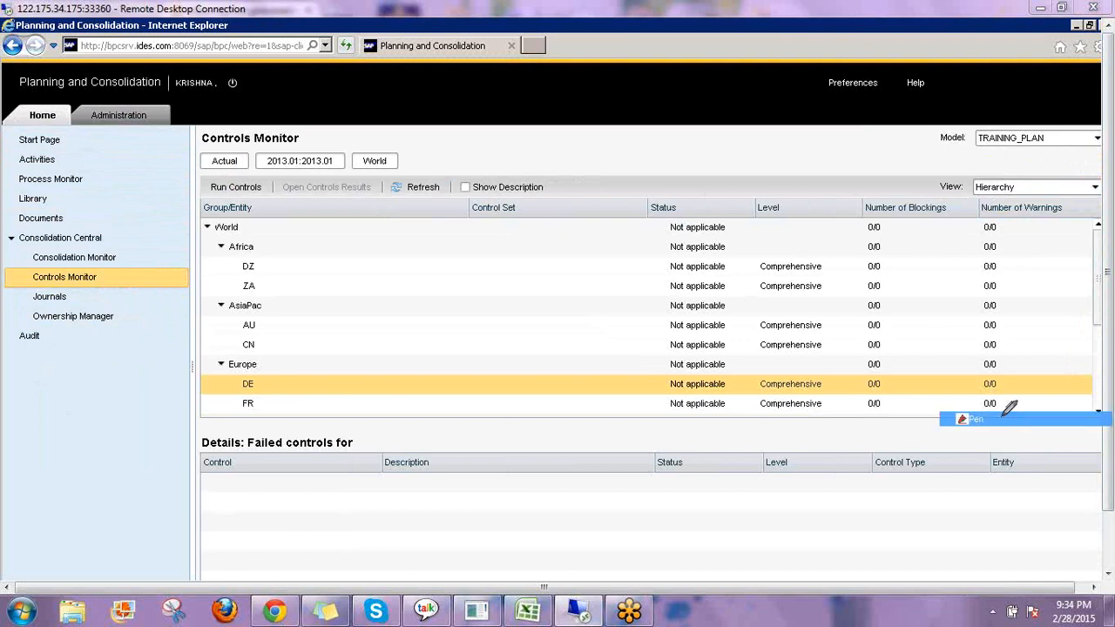
{"action": "mouse_move", "coordinate": [208, 197]}
{"action": "left_mouse_down"}
{"action": "mouse_move", "coordinate": [199, 212]}
{"action": "mouse_move", "coordinate": [279, 209]}
{"action": "mouse_move", "coordinate": [195, 204]}
{"action": "left_mouse_up"}
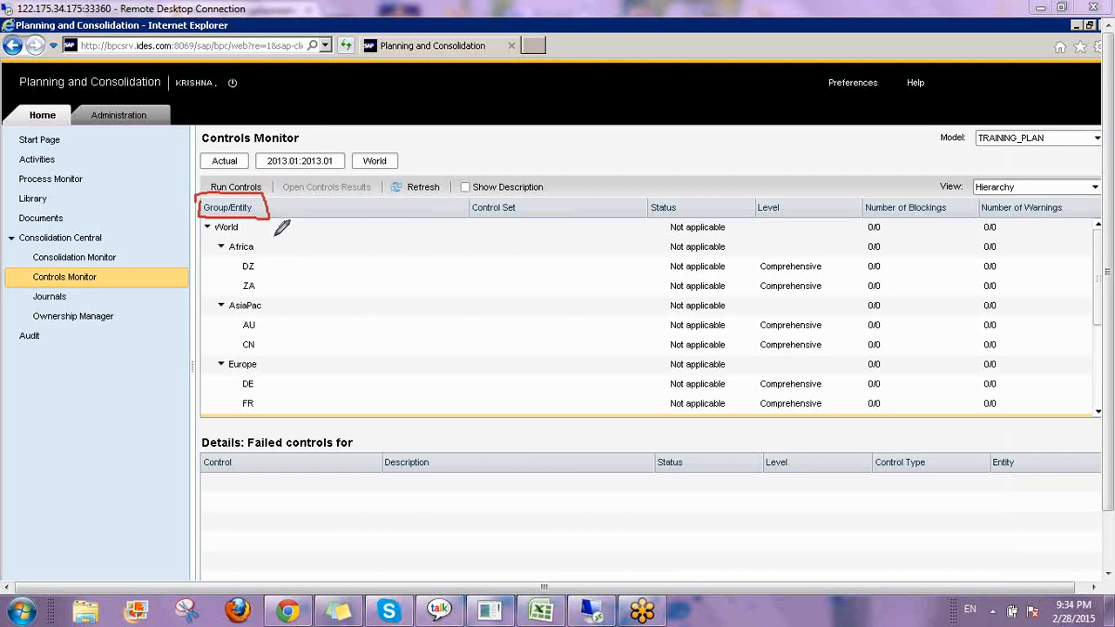
{"action": "left_click_drag", "start_coordinate": [266, 218], "coordinate": [266, 406]}
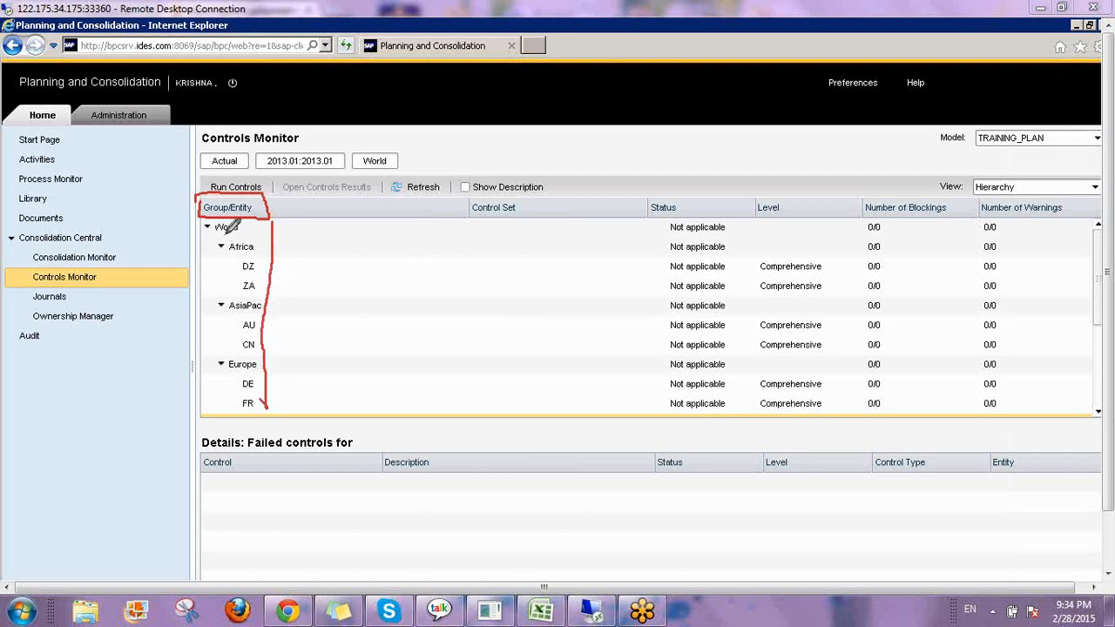
{"action": "mouse_move", "coordinate": [201, 209]}
{"action": "left_mouse_down"}
{"action": "mouse_move", "coordinate": [200, 400]}
{"action": "mouse_move", "coordinate": [248, 414]}
{"action": "mouse_move", "coordinate": [286, 315]}
{"action": "mouse_move", "coordinate": [277, 219]}
{"action": "mouse_move", "coordinate": [331, 232]}
{"action": "mouse_move", "coordinate": [378, 222]}
{"action": "mouse_move", "coordinate": [430, 268]}
{"action": "mouse_move", "coordinate": [437, 261]}
{"action": "mouse_move", "coordinate": [420, 290]}
{"action": "left_mouse_up"}
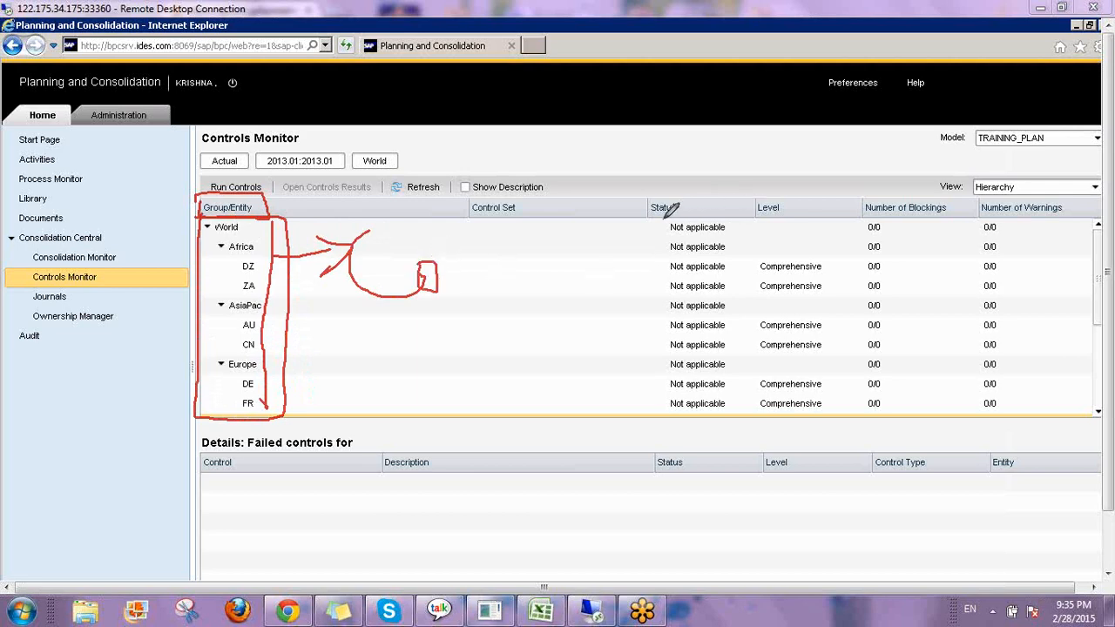
{"action": "mouse_move", "coordinate": [671, 214]}
{"action": "left_mouse_down"}
{"action": "mouse_move", "coordinate": [748, 240]}
{"action": "mouse_move", "coordinate": [742, 392]}
{"action": "mouse_move", "coordinate": [680, 417]}
{"action": "mouse_move", "coordinate": [664, 223]}
{"action": "left_mouse_up"}
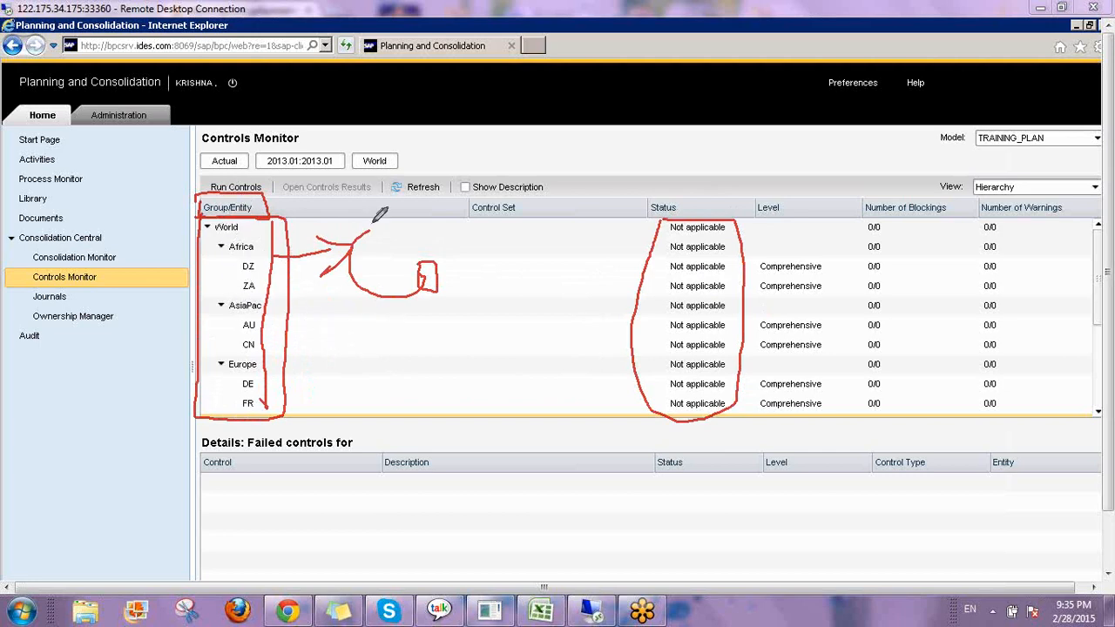
{"action": "mouse_move", "coordinate": [441, 258]}
{"action": "left_mouse_down"}
{"action": "mouse_move", "coordinate": [454, 252]}
{"action": "mouse_move", "coordinate": [507, 295]}
{"action": "left_mouse_up"}
{"action": "left_click_drag", "start_coordinate": [485, 237], "coordinate": [459, 318]}
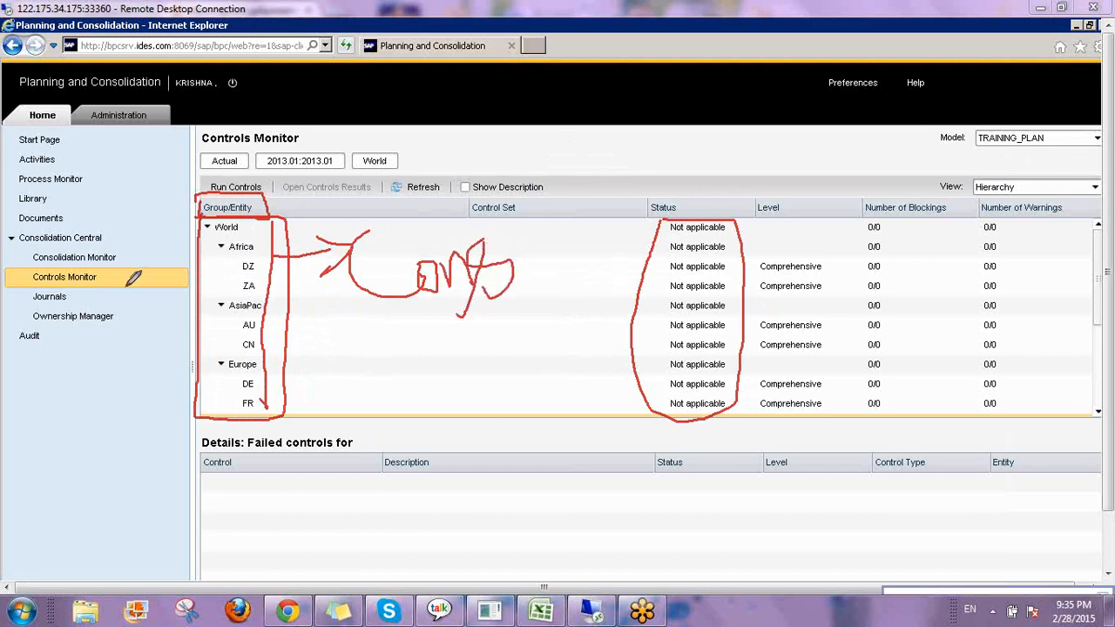
{"action": "mouse_move", "coordinate": [28, 327]}
{"action": "left_mouse_down"}
{"action": "mouse_move", "coordinate": [83, 338]}
{"action": "mouse_move", "coordinate": [132, 309]}
{"action": "mouse_move", "coordinate": [42, 302]}
{"action": "mouse_move", "coordinate": [29, 324]}
{"action": "left_mouse_up"}
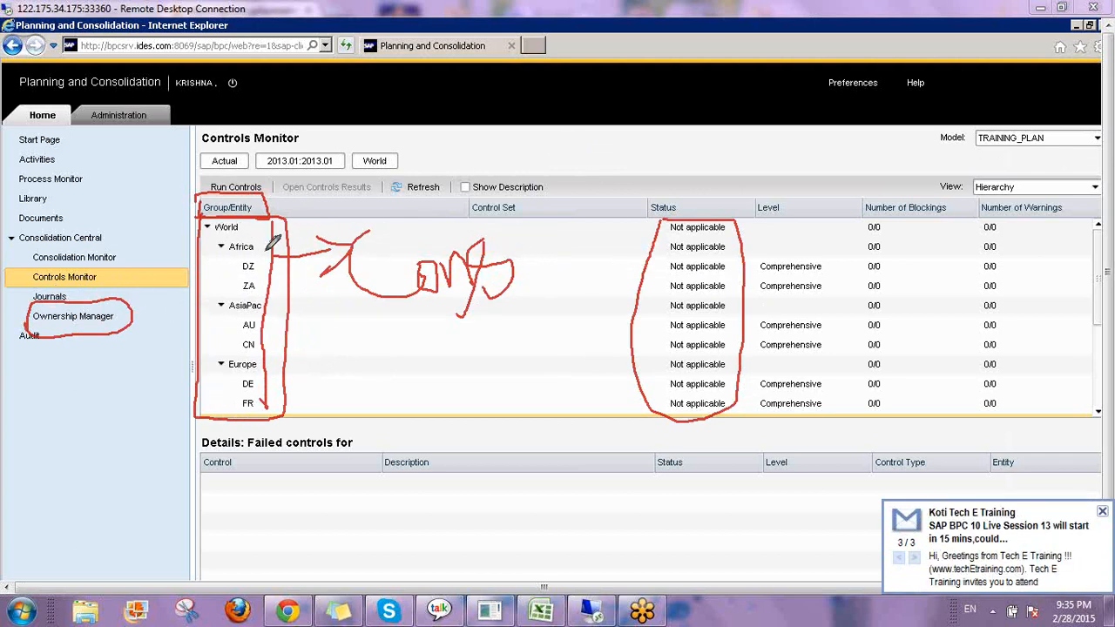
{"action": "mouse_move", "coordinate": [1073, 123]}
{"action": "left_mouse_down"}
{"action": "mouse_move", "coordinate": [986, 124]}
{"action": "mouse_move", "coordinate": [1003, 169]}
{"action": "mouse_move", "coordinate": [1056, 122]}
{"action": "left_mouse_up"}
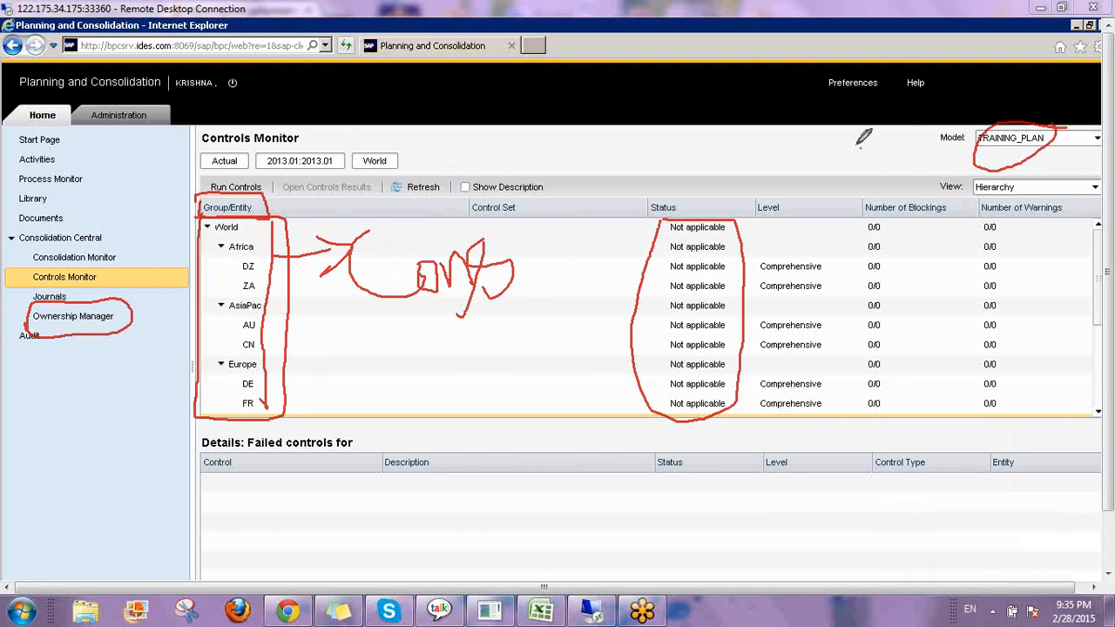
{"action": "left_click_drag", "start_coordinate": [860, 145], "coordinate": [868, 202]}
{"action": "mouse_move", "coordinate": [126, 303]}
{"action": "left_mouse_down"}
{"action": "mouse_move", "coordinate": [126, 175]}
{"action": "mouse_move", "coordinate": [105, 206]}
{"action": "mouse_move", "coordinate": [152, 207]}
{"action": "left_mouse_up"}
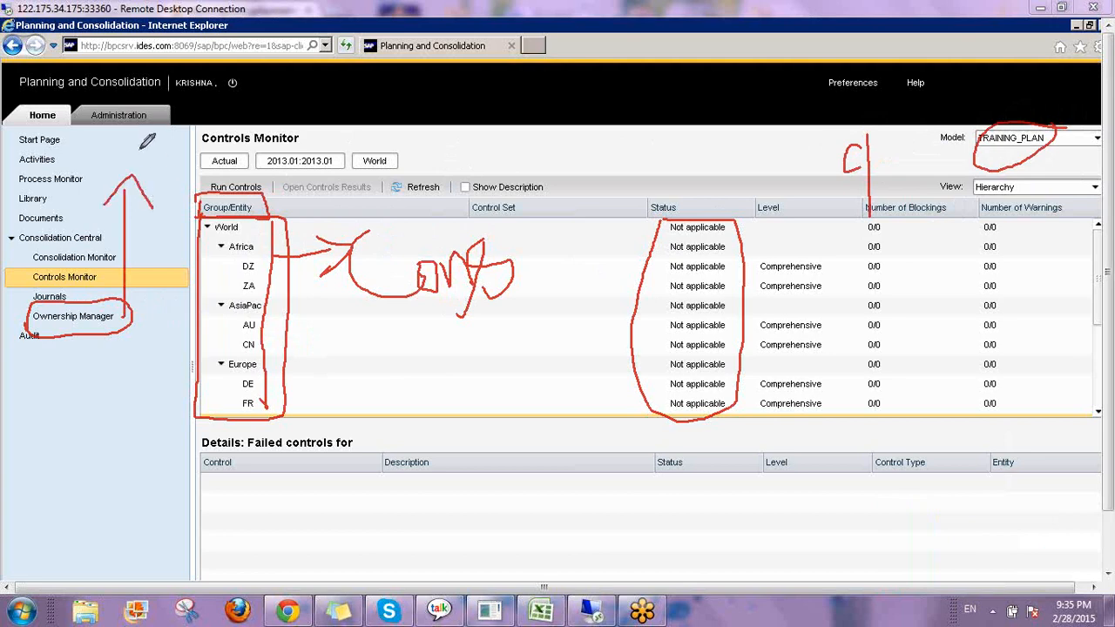
{"action": "mouse_move", "coordinate": [138, 150]}
{"action": "left_mouse_down"}
{"action": "mouse_move", "coordinate": [137, 174]}
{"action": "mouse_move", "coordinate": [151, 143]}
{"action": "left_mouse_up"}
{"action": "mouse_move", "coordinate": [286, 82]}
{"action": "left_mouse_down"}
{"action": "mouse_move", "coordinate": [306, 134]}
{"action": "mouse_move", "coordinate": [301, 168]}
{"action": "mouse_move", "coordinate": [357, 165]}
{"action": "mouse_move", "coordinate": [424, 103]}
{"action": "left_mouse_up"}
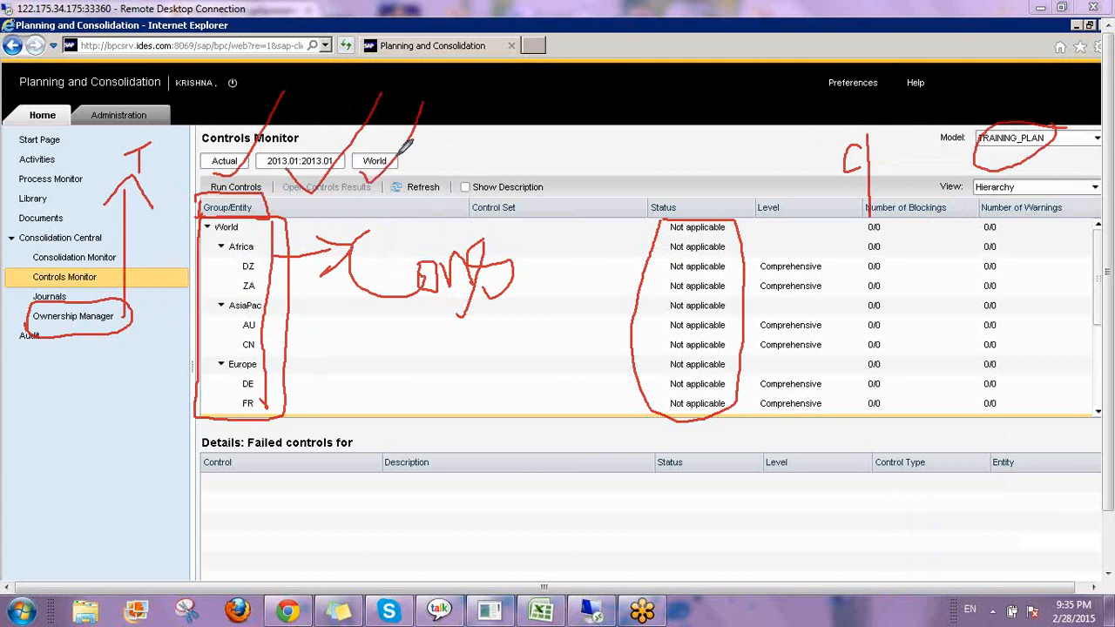
{"action": "mouse_move", "coordinate": [402, 155]}
{"action": "left_mouse_down"}
{"action": "mouse_move", "coordinate": [360, 143]}
{"action": "mouse_move", "coordinate": [368, 171]}
{"action": "mouse_move", "coordinate": [406, 158]}
{"action": "left_mouse_up"}
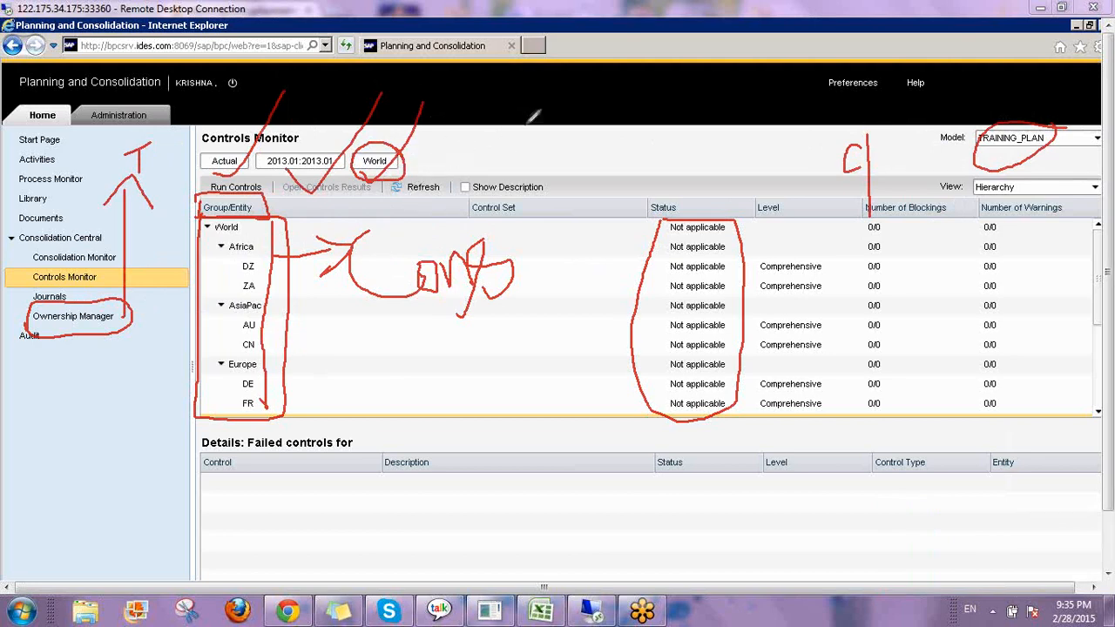
{"action": "mouse_move", "coordinate": [525, 126]}
{"action": "left_mouse_down"}
{"action": "mouse_move", "coordinate": [509, 163]}
{"action": "mouse_move", "coordinate": [449, 222]}
{"action": "left_mouse_up"}
{"action": "mouse_move", "coordinate": [531, 181]}
{"action": "left_mouse_down"}
{"action": "mouse_move", "coordinate": [590, 155]}
{"action": "mouse_move", "coordinate": [676, 199]}
{"action": "mouse_move", "coordinate": [679, 172]}
{"action": "left_mouse_up"}
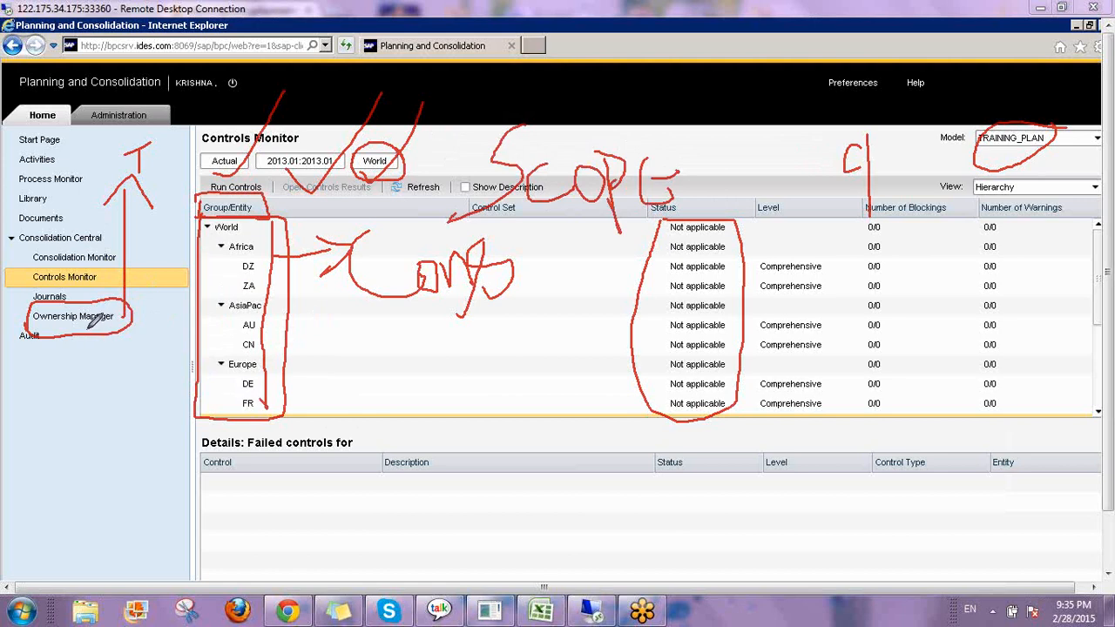
{"action": "mouse_move", "coordinate": [84, 333]}
{"action": "left_mouse_down"}
{"action": "mouse_move", "coordinate": [78, 382]}
{"action": "mouse_move", "coordinate": [94, 356]}
{"action": "left_mouse_up"}
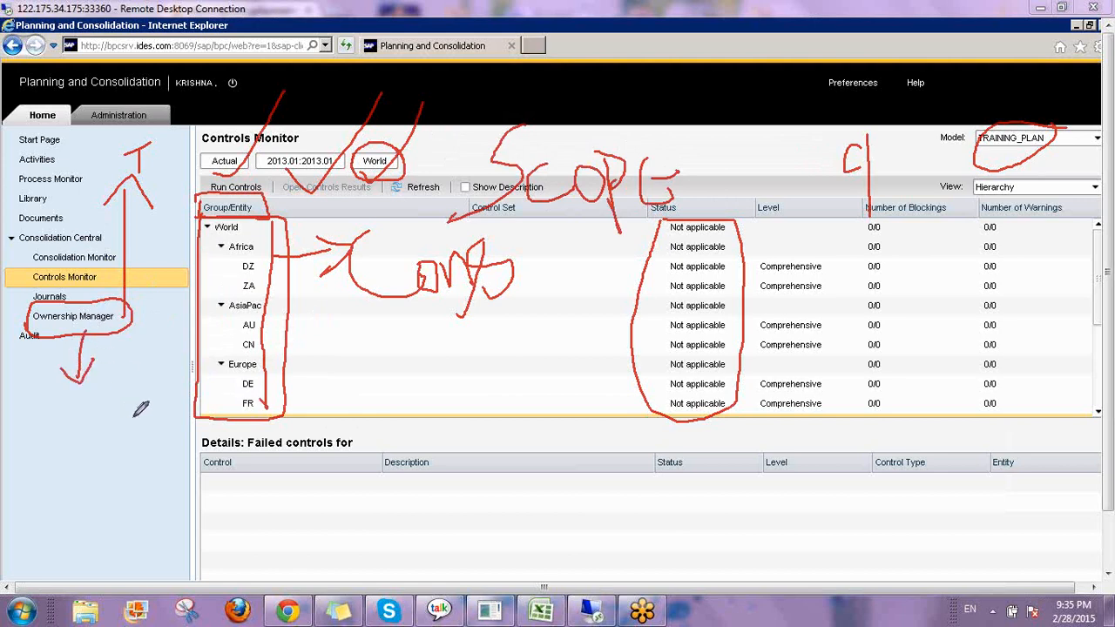
{"action": "mouse_move", "coordinate": [87, 431]}
{"action": "left_mouse_down"}
{"action": "mouse_move", "coordinate": [39, 475]}
{"action": "mouse_move", "coordinate": [82, 521]}
{"action": "left_mouse_up"}
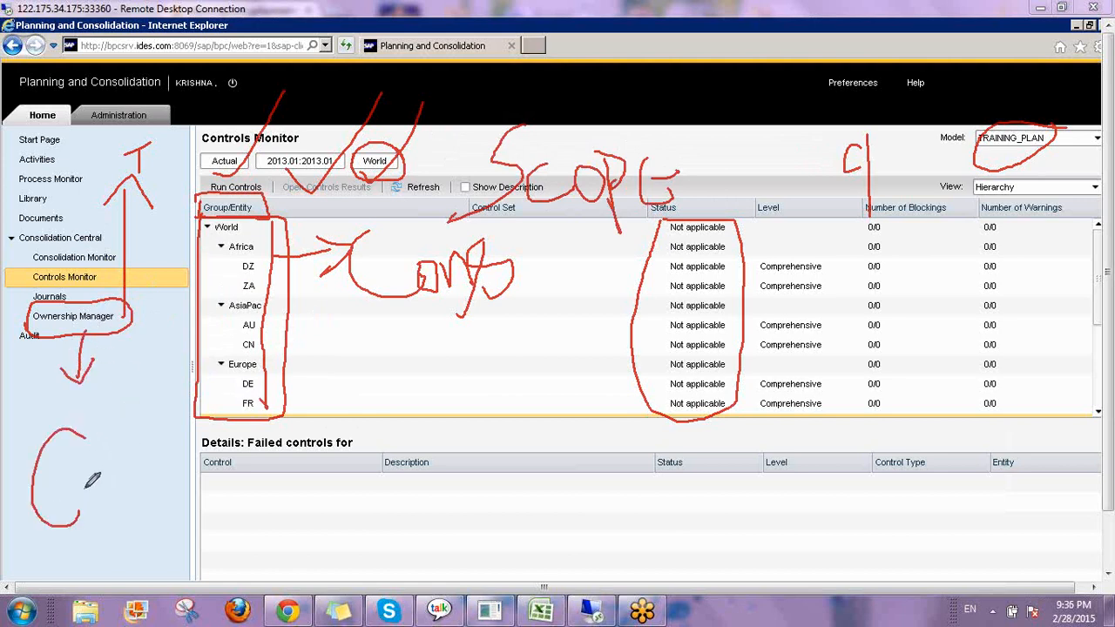
{"action": "mouse_move", "coordinate": [95, 479]}
{"action": "left_mouse_down"}
{"action": "mouse_move", "coordinate": [86, 510]}
{"action": "mouse_move", "coordinate": [131, 505]}
{"action": "left_mouse_up"}
{"action": "left_click_drag", "start_coordinate": [142, 444], "coordinate": [138, 497]}
{"action": "left_click_drag", "start_coordinate": [130, 465], "coordinate": [155, 458]}
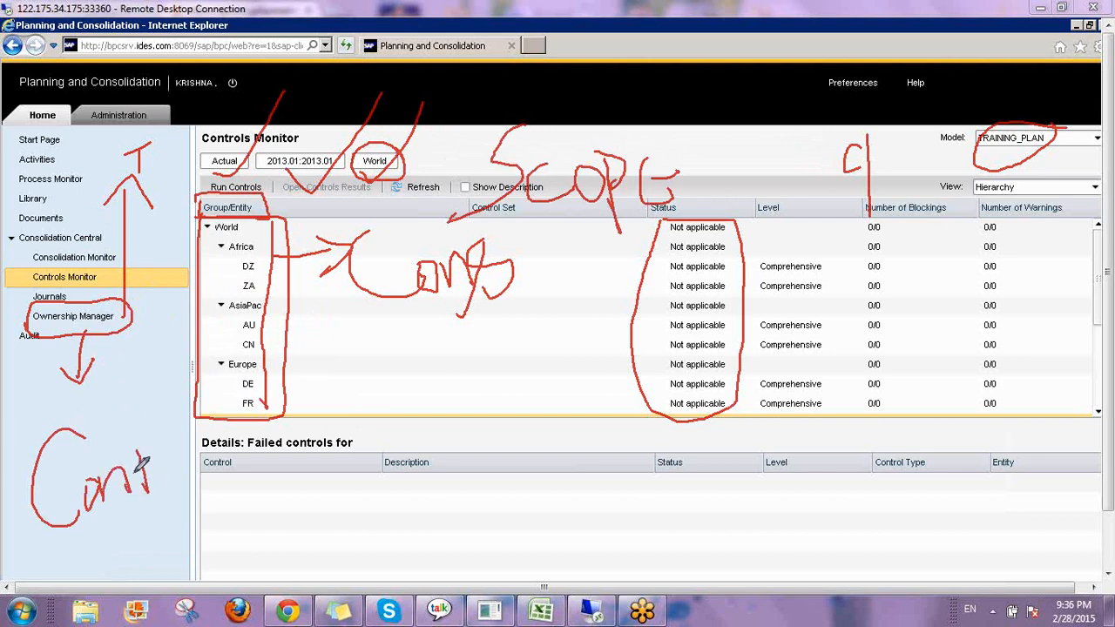
{"action": "mouse_move", "coordinate": [89, 97]}
{"action": "left_mouse_down"}
{"action": "mouse_move", "coordinate": [162, 119]}
{"action": "mouse_move", "coordinate": [135, 81]}
{"action": "left_mouse_up"}
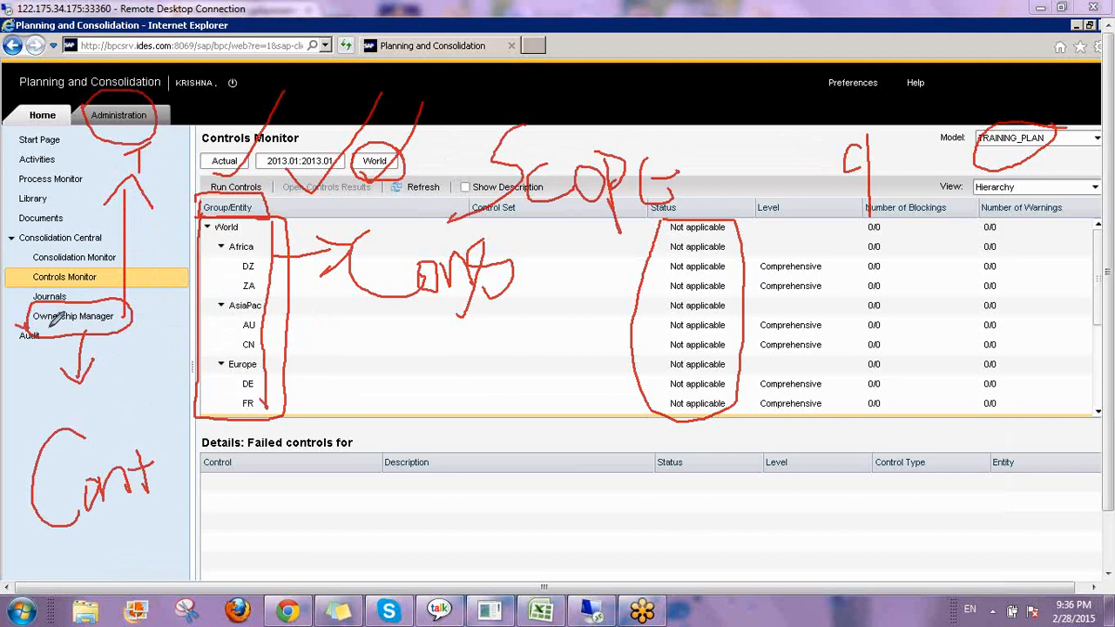
{"action": "left_click_drag", "start_coordinate": [18, 327], "coordinate": [148, 321]}
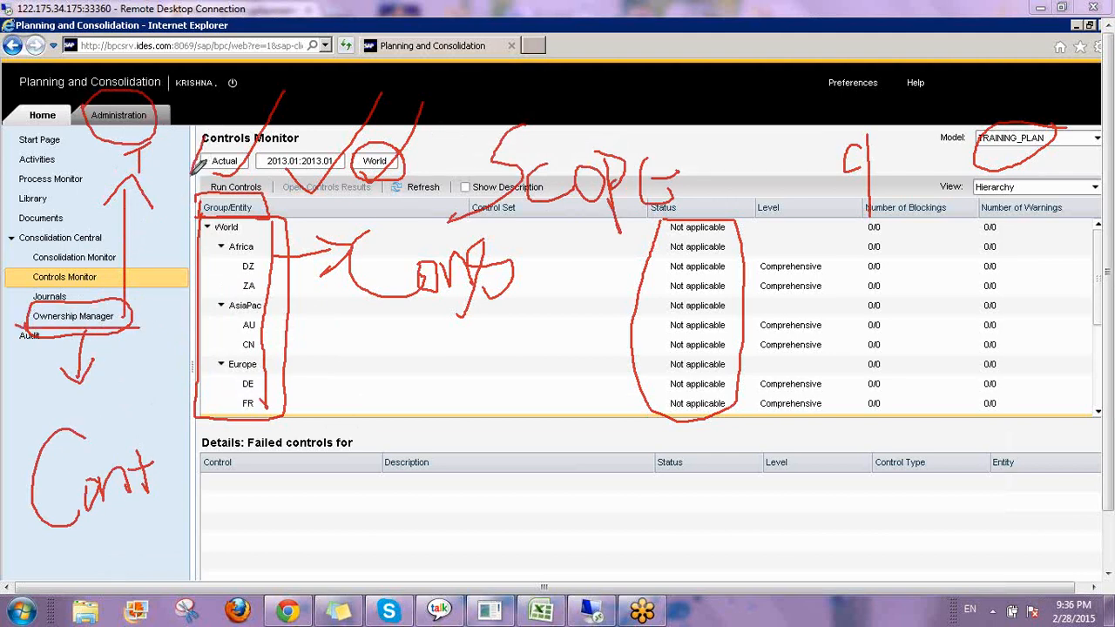
{"action": "mouse_move", "coordinate": [430, 179]}
{"action": "left_mouse_down"}
{"action": "mouse_move", "coordinate": [326, 116]}
{"action": "mouse_move", "coordinate": [204, 135]}
{"action": "left_mouse_up"}
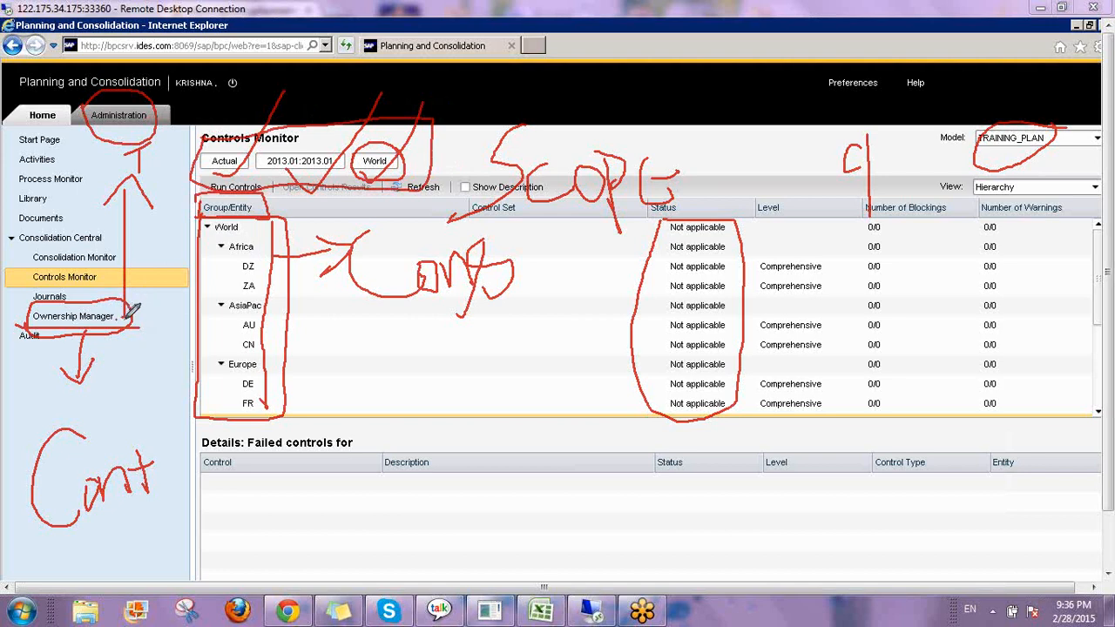
{"action": "left_click_drag", "start_coordinate": [135, 279], "coordinate": [139, 169]}
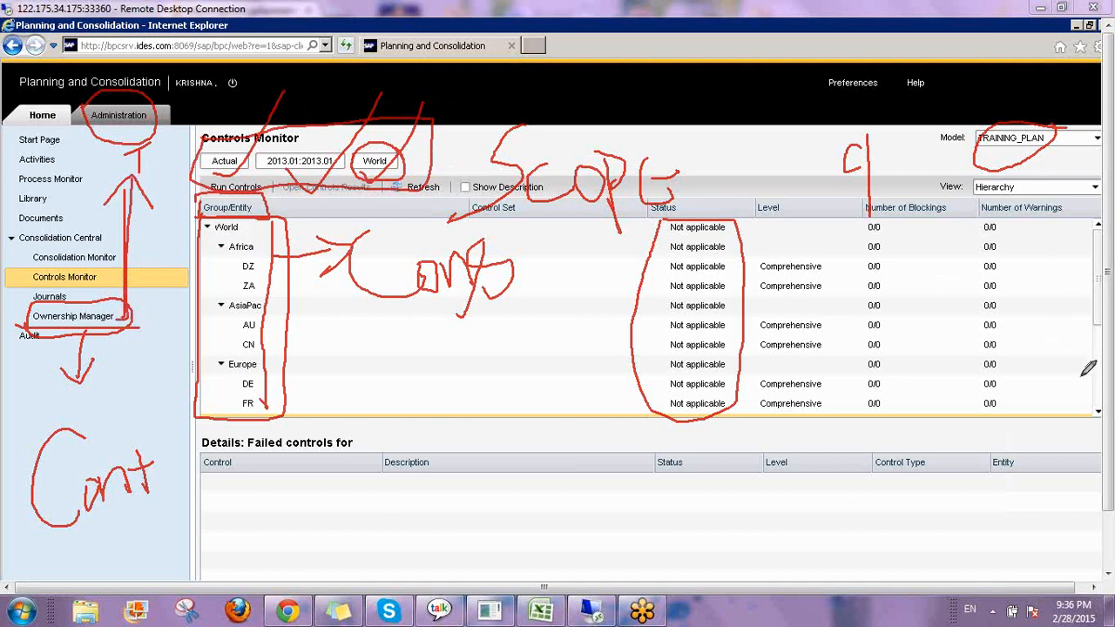
{"action": "left_click", "coordinate": [997, 484]}
{"action": "left_click", "coordinate": [1110, 389]}
{"action": "left_click", "coordinate": [971, 401]}
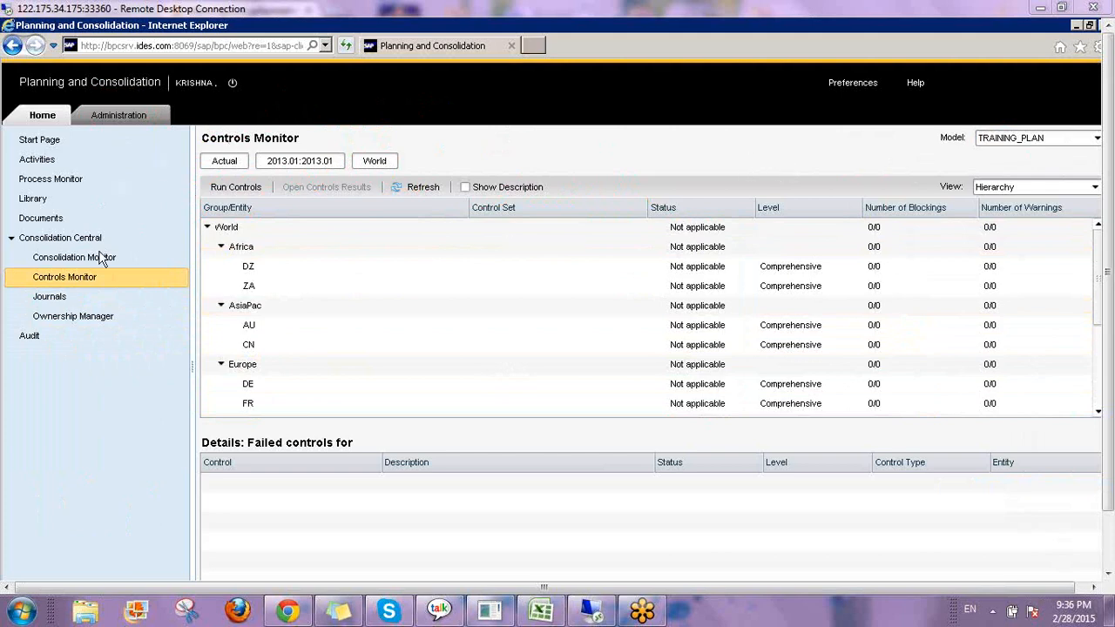
Switch the Controls Monitor model to Consolidation and set its scope to Asia Pacific.
{"action": "left_click", "coordinate": [1019, 141]}
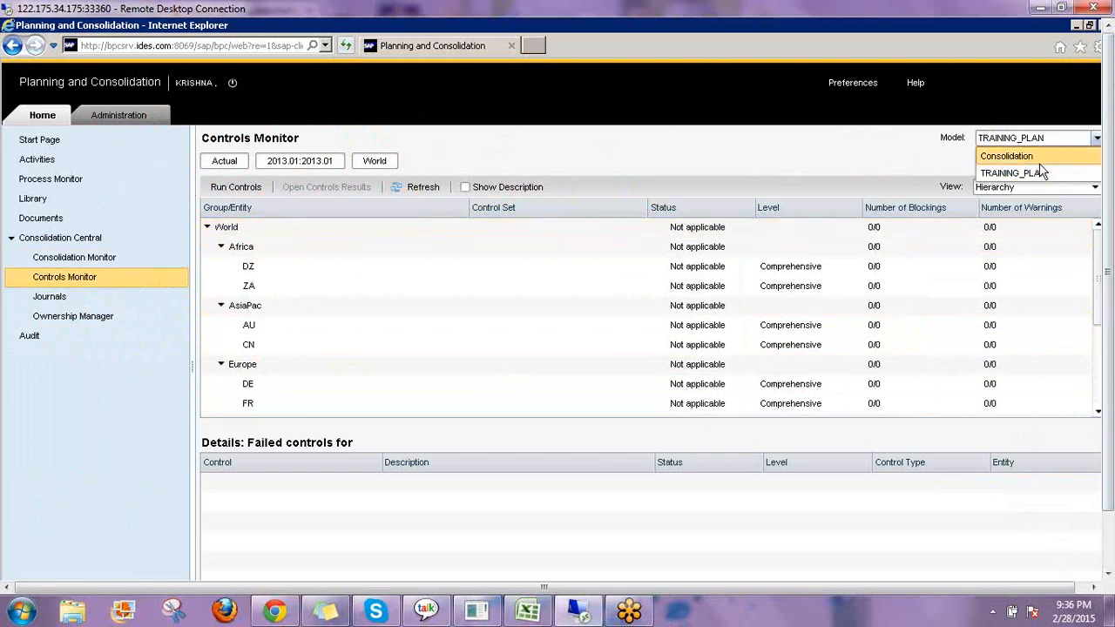
{"action": "left_click", "coordinate": [1040, 162]}
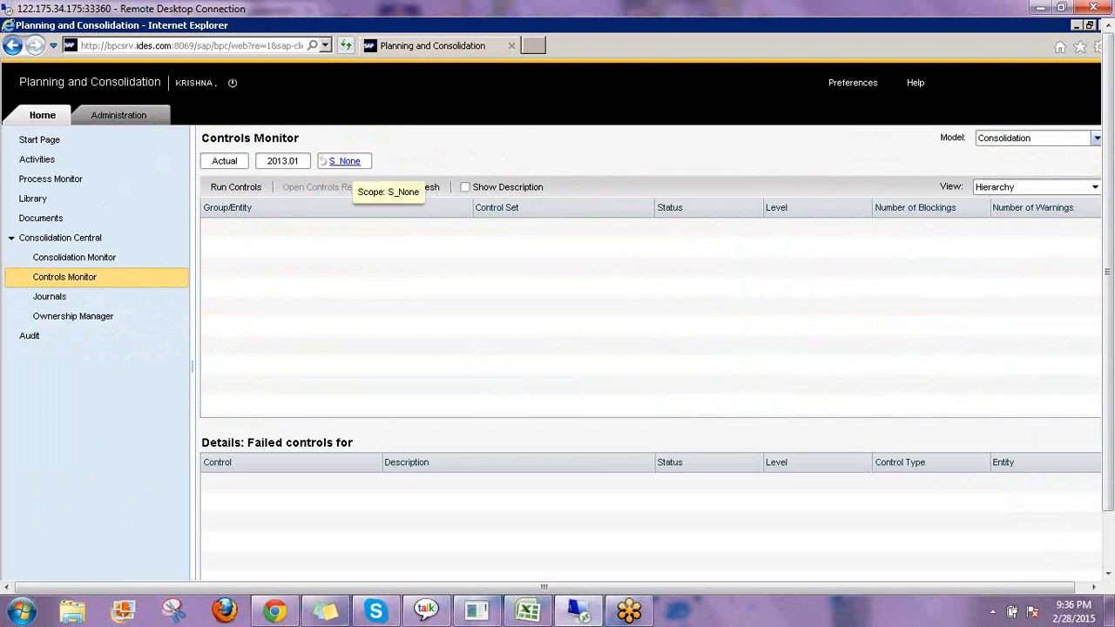
{"action": "left_click", "coordinate": [345, 162]}
{"action": "left_click", "coordinate": [332, 227]}
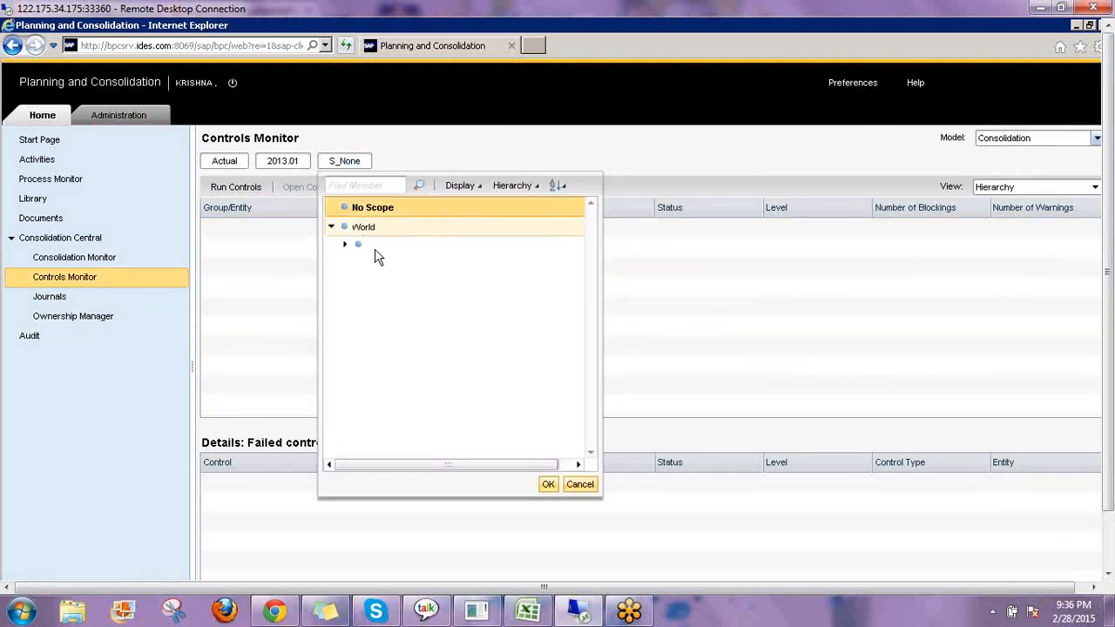
{"action": "left_click", "coordinate": [384, 246]}
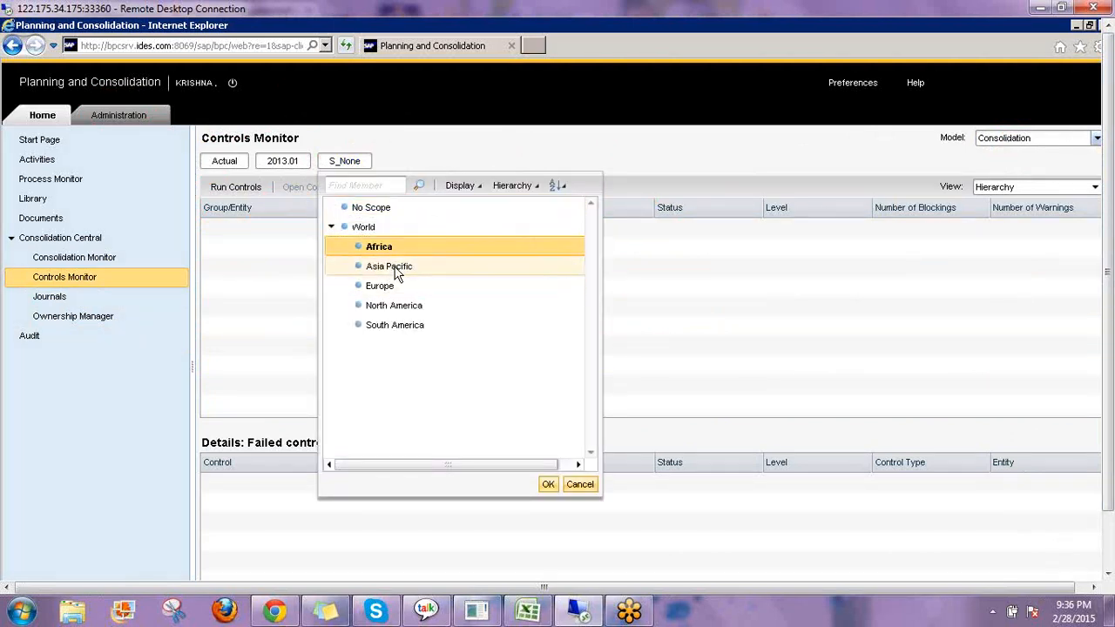
{"action": "left_click", "coordinate": [396, 266]}
{"action": "left_click", "coordinate": [547, 485]}
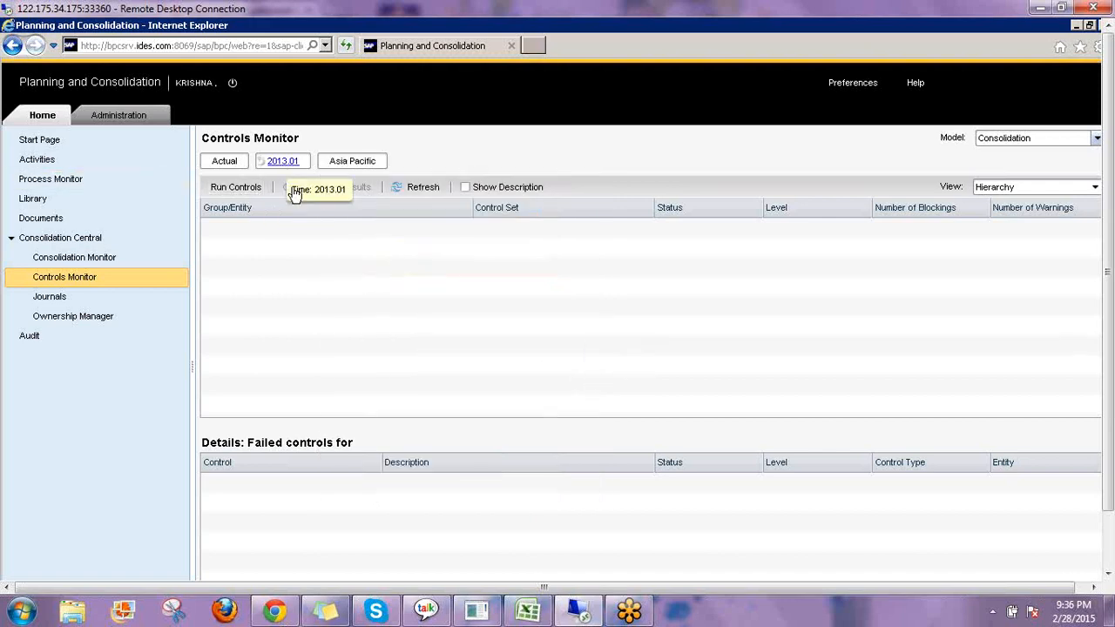
Set the Controls Monitor time period to Feb 2013 under 2013, Q1 2013.
{"action": "left_click", "coordinate": [277, 163]}
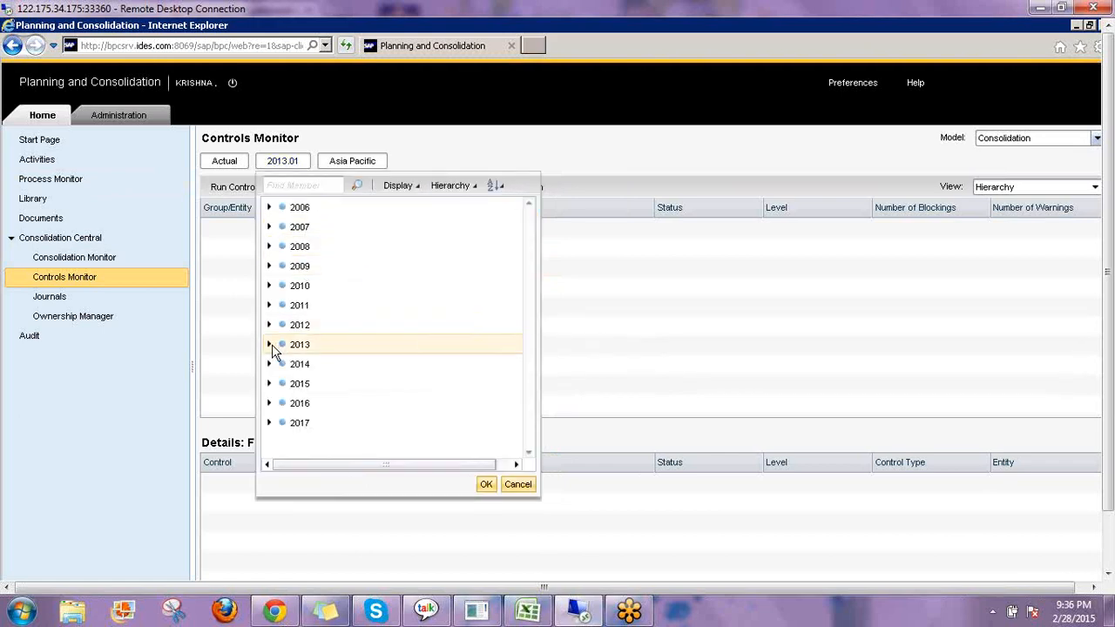
{"action": "left_click", "coordinate": [276, 357]}
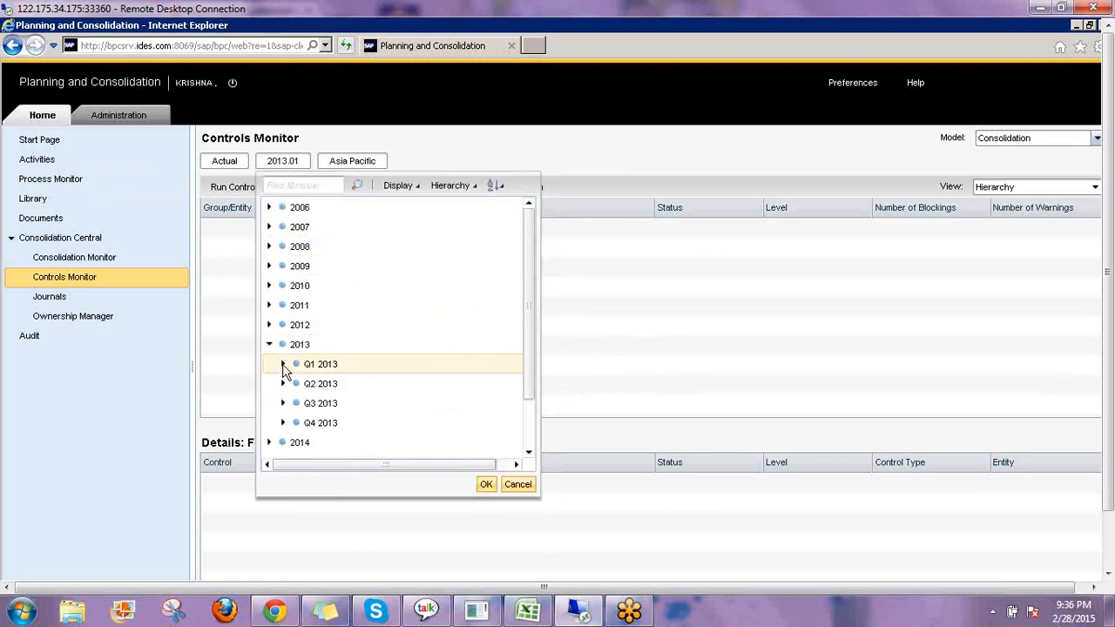
{"action": "left_click", "coordinate": [283, 364]}
{"action": "left_click", "coordinate": [338, 405]}
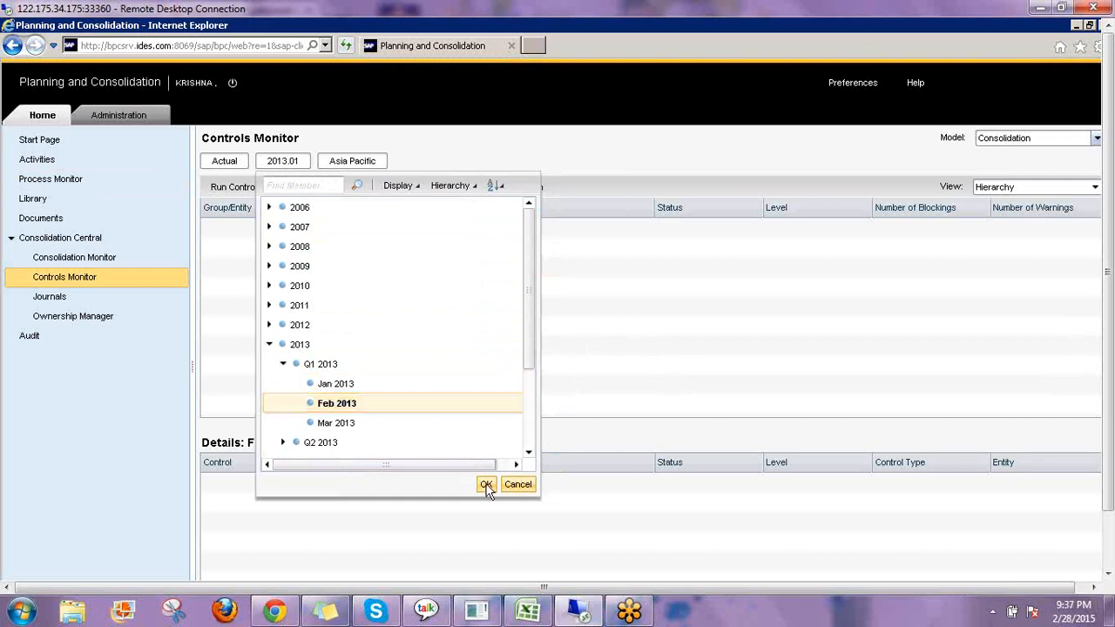
{"action": "left_click", "coordinate": [487, 484]}
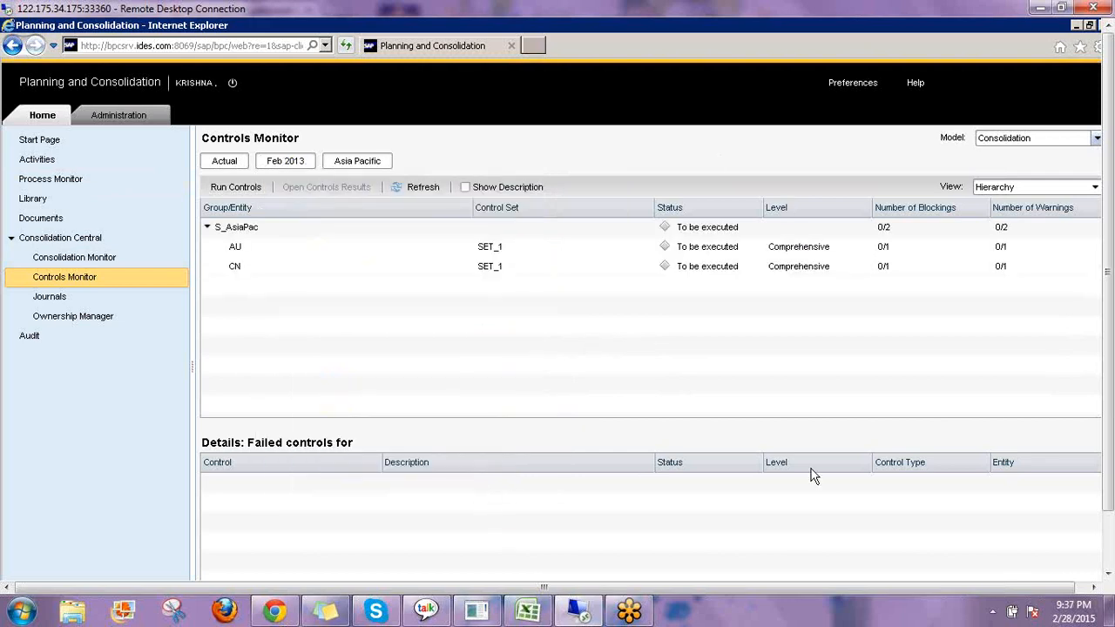
{"action": "left_click", "coordinate": [691, 207]}
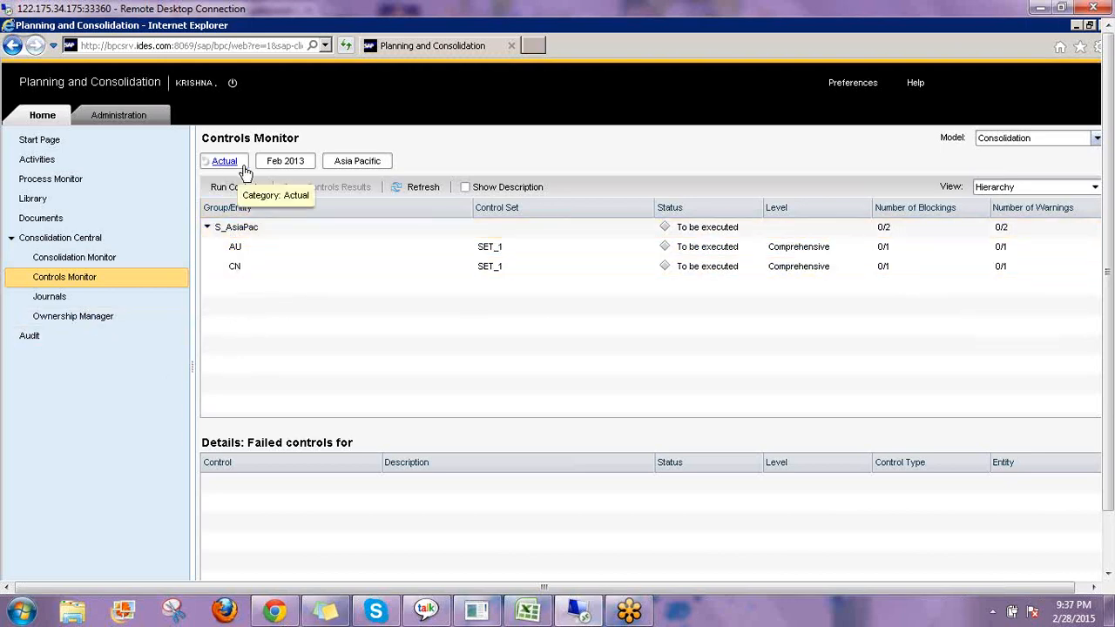
Open the Ownership Manager to review the ownership data for the selected context.
{"action": "left_click", "coordinate": [84, 319]}
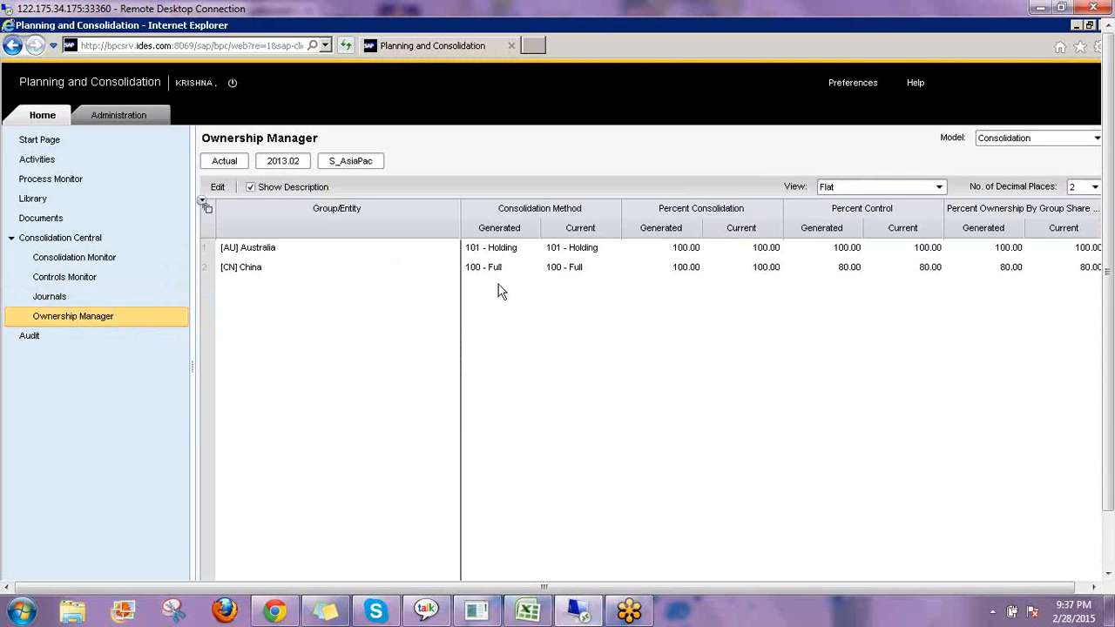
{"action": "left_click", "coordinate": [65, 275]}
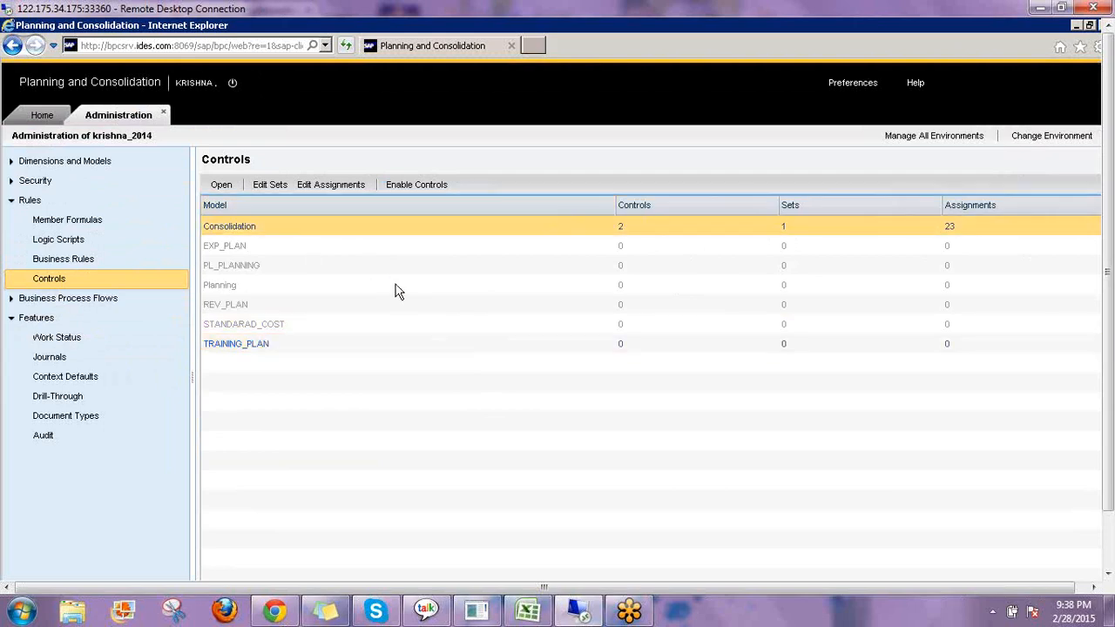
Open the Consolidation model's controls and view the C_1 control definition.
{"action": "left_click", "coordinate": [228, 192]}
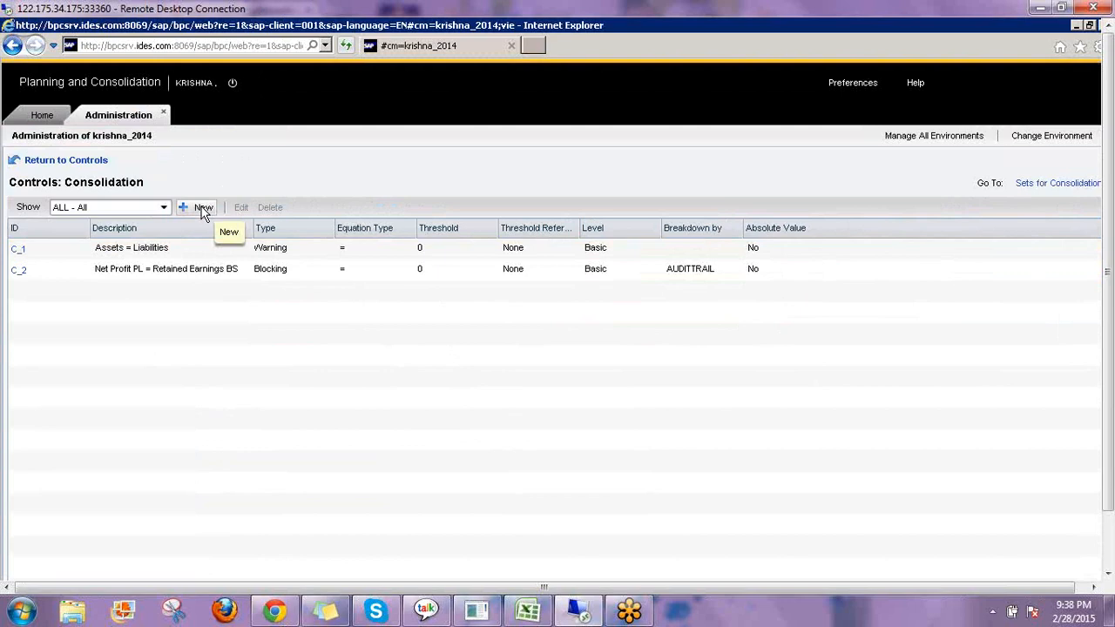
{"action": "left_click", "coordinate": [19, 251]}
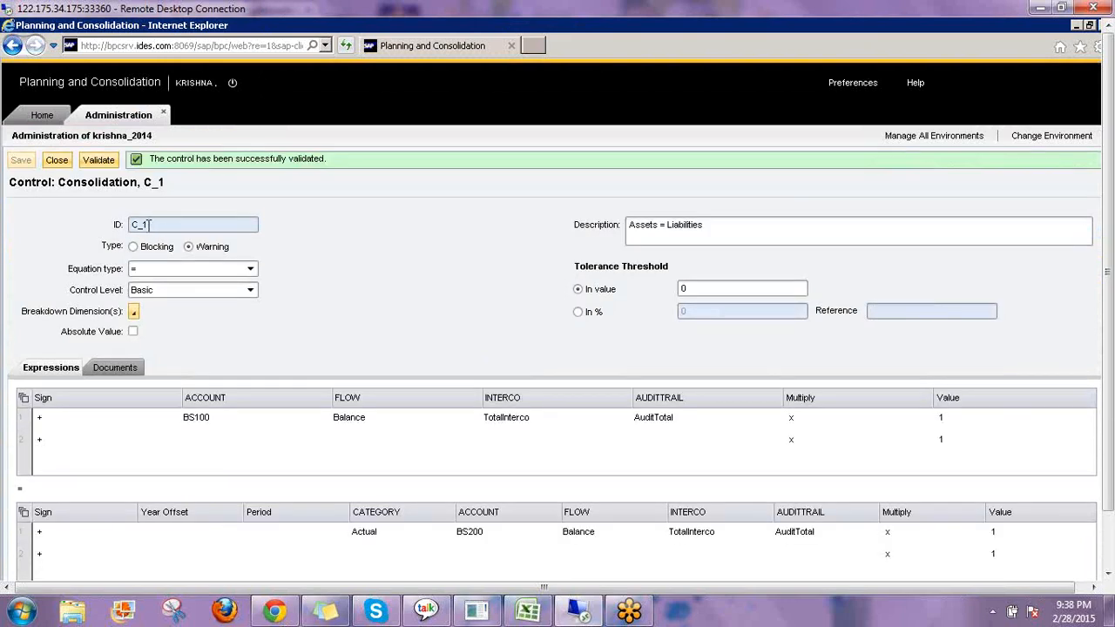
{"action": "left_click_drag", "start_coordinate": [149, 224], "coordinate": [124, 224]}
{"action": "left_click", "coordinate": [156, 228]}
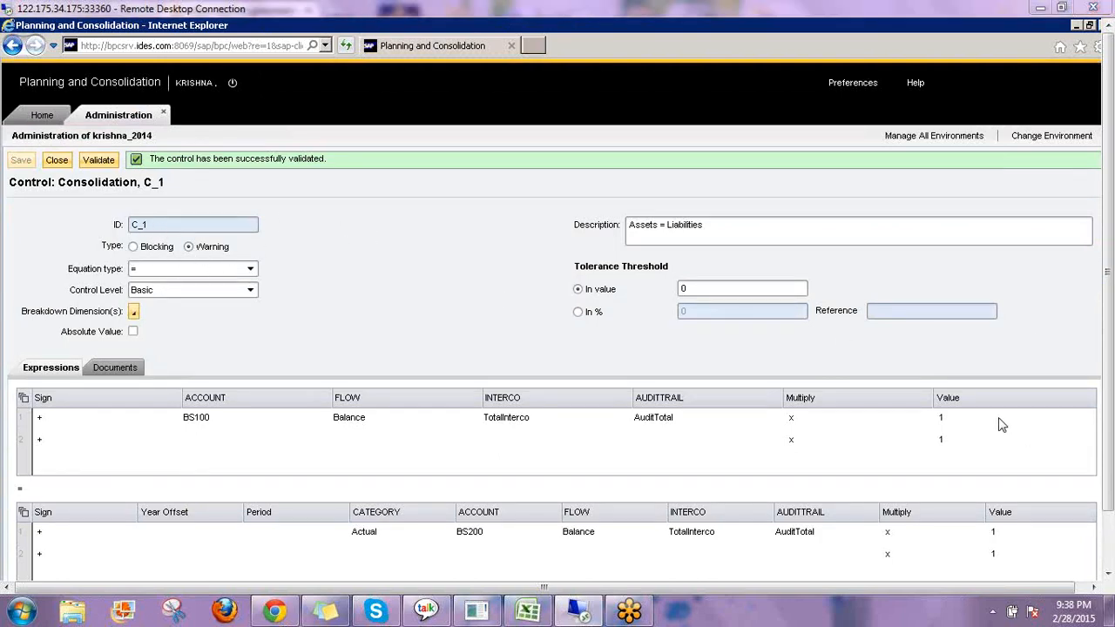
{"action": "left_click_drag", "start_coordinate": [103, 256], "coordinate": [257, 252]}
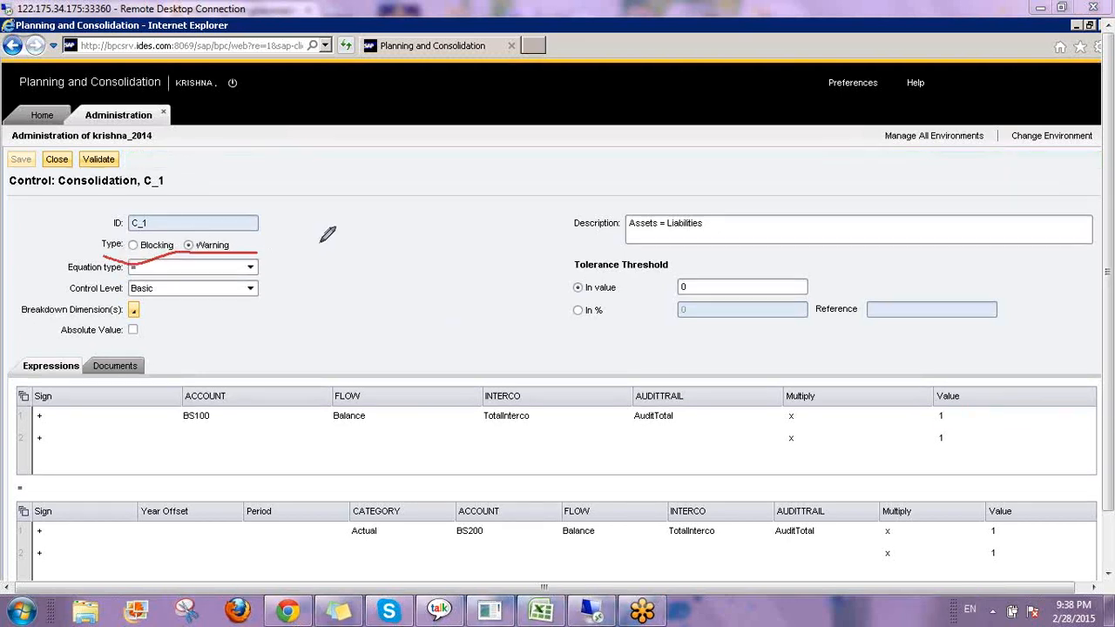
{"action": "left_click_drag", "start_coordinate": [355, 213], "coordinate": [367, 258]}
{"action": "mouse_move", "coordinate": [321, 225]}
{"action": "left_mouse_down"}
{"action": "mouse_move", "coordinate": [383, 224]}
{"action": "mouse_move", "coordinate": [346, 263]}
{"action": "left_mouse_up"}
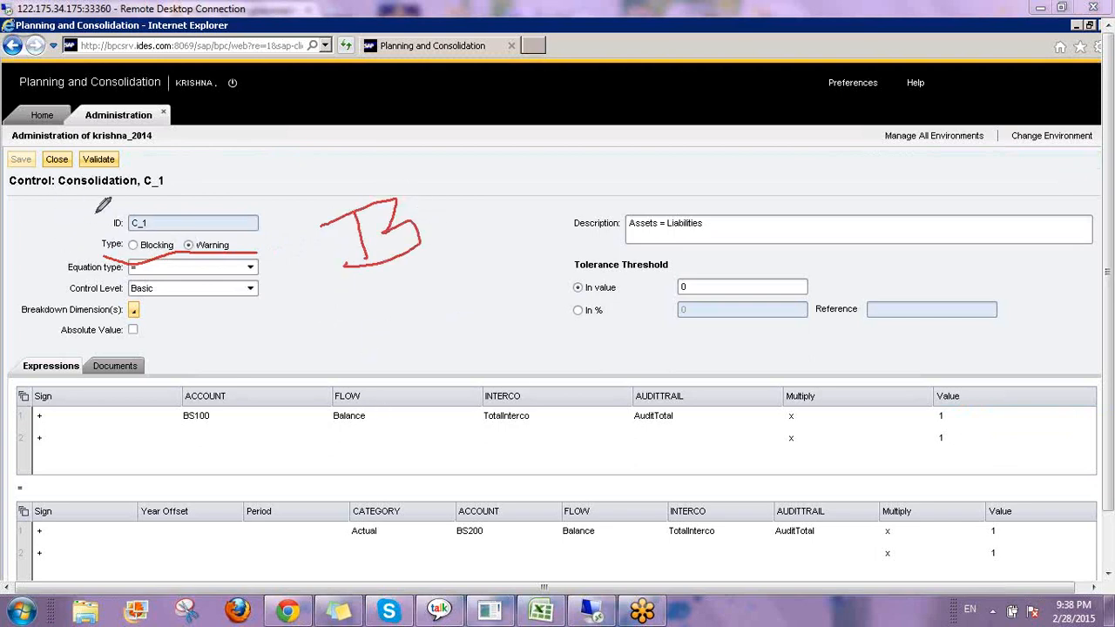
{"action": "mouse_move", "coordinate": [702, 168]}
{"action": "left_mouse_down"}
{"action": "mouse_move", "coordinate": [682, 161]}
{"action": "mouse_move", "coordinate": [702, 178]}
{"action": "mouse_move", "coordinate": [728, 173]}
{"action": "mouse_move", "coordinate": [754, 207]}
{"action": "left_mouse_up"}
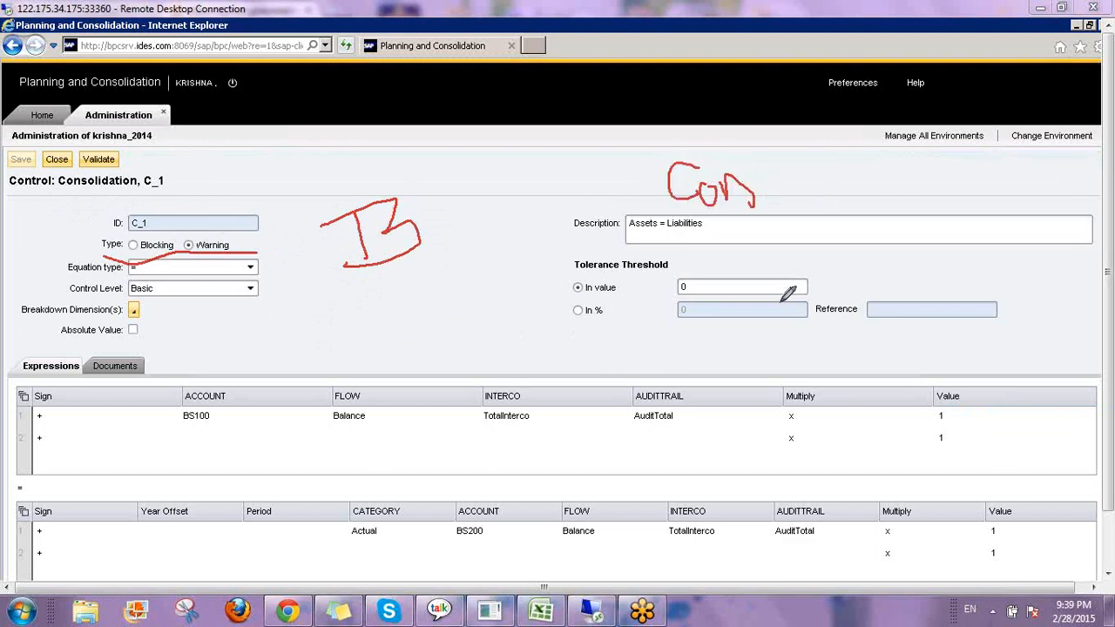
{"action": "mouse_move", "coordinate": [722, 240]}
{"action": "left_mouse_down"}
{"action": "mouse_move", "coordinate": [729, 279]}
{"action": "mouse_move", "coordinate": [745, 245]}
{"action": "left_mouse_up"}
{"action": "left_click_drag", "start_coordinate": [758, 228], "coordinate": [774, 298]}
{"action": "left_click_drag", "start_coordinate": [664, 225], "coordinate": [812, 183]}
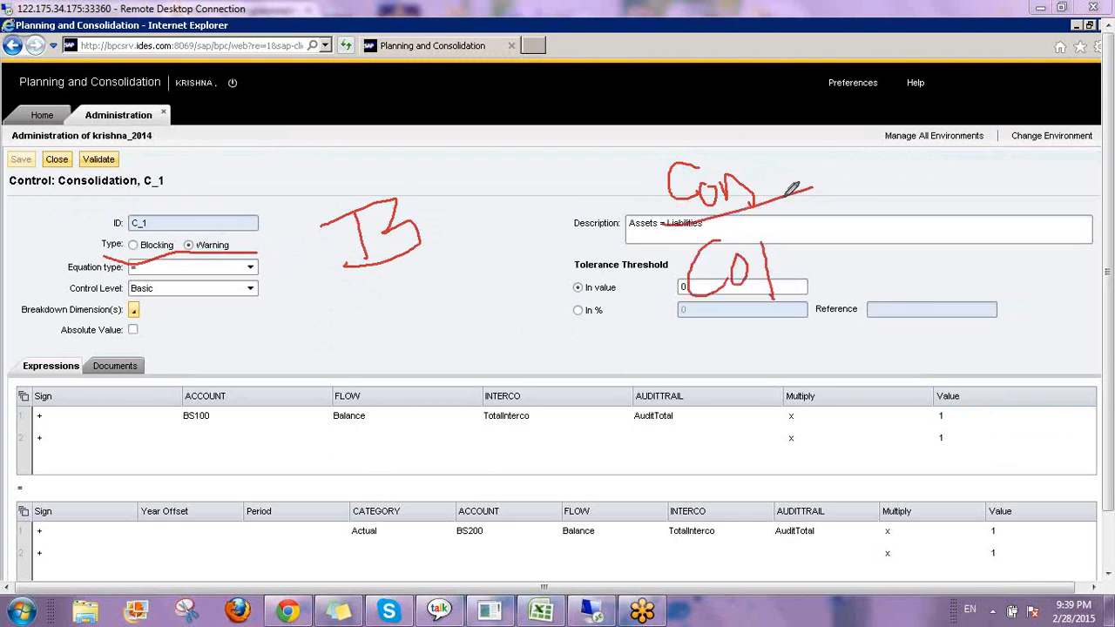
{"action": "mouse_move", "coordinate": [428, 210]}
{"action": "left_mouse_down"}
{"action": "mouse_move", "coordinate": [433, 242]}
{"action": "mouse_move", "coordinate": [493, 214]}
{"action": "mouse_move", "coordinate": [542, 232]}
{"action": "left_mouse_up"}
{"action": "mouse_move", "coordinate": [547, 185]}
{"action": "left_mouse_down"}
{"action": "mouse_move", "coordinate": [547, 224]}
{"action": "mouse_move", "coordinate": [572, 223]}
{"action": "left_mouse_up"}
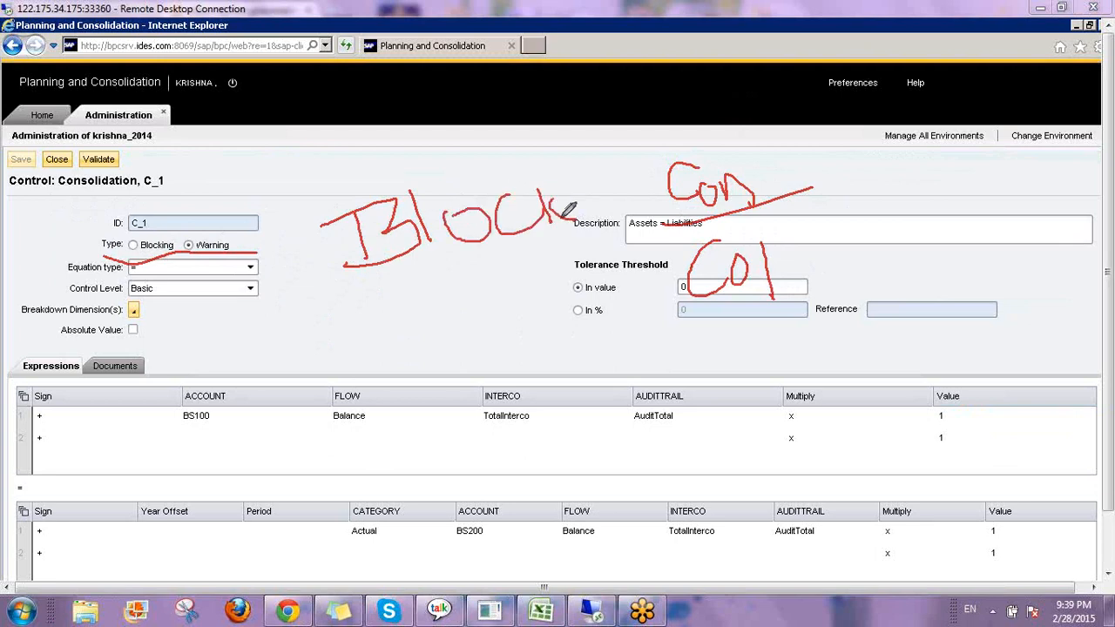
{"action": "mouse_move", "coordinate": [331, 182]}
{"action": "left_mouse_down"}
{"action": "mouse_move", "coordinate": [613, 270]}
{"action": "mouse_move", "coordinate": [520, 147]}
{"action": "left_mouse_up"}
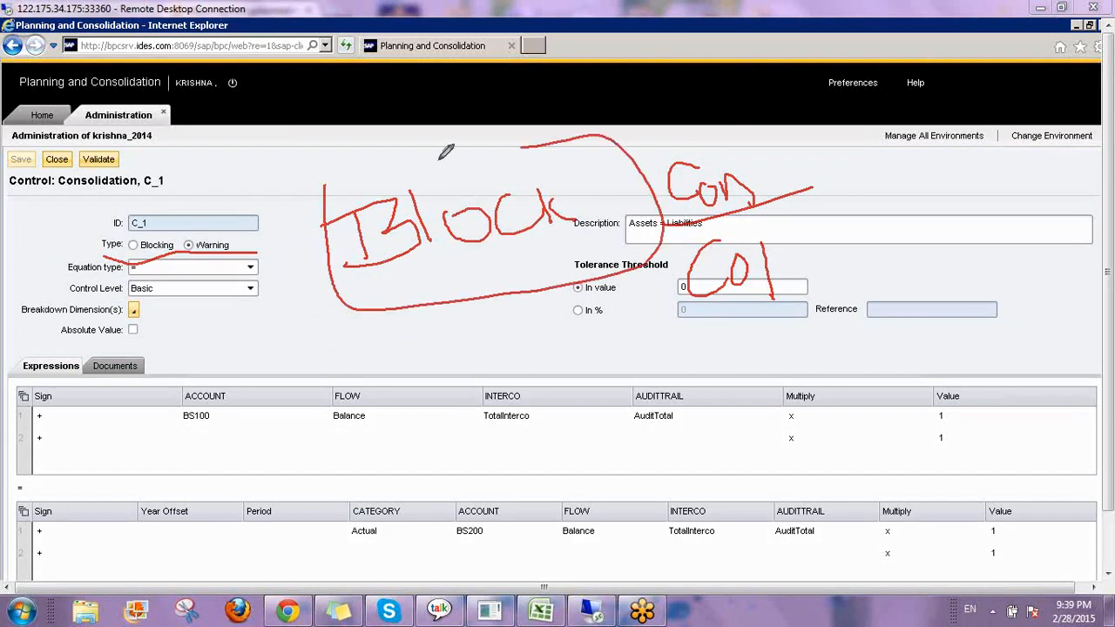
{"action": "left_click_drag", "start_coordinate": [445, 152], "coordinate": [323, 179]}
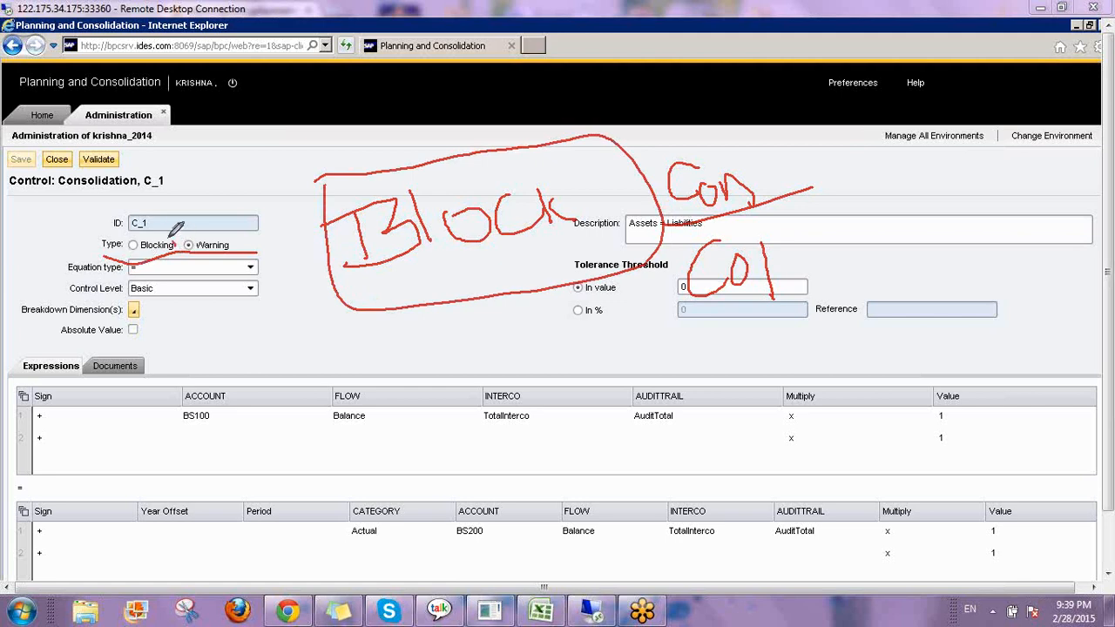
{"action": "mouse_move", "coordinate": [176, 227]}
{"action": "left_mouse_down"}
{"action": "mouse_move", "coordinate": [108, 226]}
{"action": "mouse_move", "coordinate": [114, 254]}
{"action": "mouse_move", "coordinate": [177, 253]}
{"action": "mouse_move", "coordinate": [252, 160]}
{"action": "mouse_move", "coordinate": [276, 160]}
{"action": "mouse_move", "coordinate": [248, 187]}
{"action": "left_mouse_up"}
{"action": "mouse_move", "coordinate": [461, 261]}
{"action": "left_mouse_down"}
{"action": "mouse_move", "coordinate": [458, 353]}
{"action": "mouse_move", "coordinate": [493, 356]}
{"action": "mouse_move", "coordinate": [480, 364]}
{"action": "left_mouse_up"}
{"action": "mouse_move", "coordinate": [545, 335]}
{"action": "left_mouse_down"}
{"action": "mouse_move", "coordinate": [523, 339]}
{"action": "mouse_move", "coordinate": [571, 342]}
{"action": "left_mouse_up"}
{"action": "mouse_move", "coordinate": [710, 235]}
{"action": "left_mouse_down"}
{"action": "mouse_move", "coordinate": [670, 296]}
{"action": "mouse_move", "coordinate": [773, 247]}
{"action": "mouse_move", "coordinate": [701, 237]}
{"action": "left_mouse_up"}
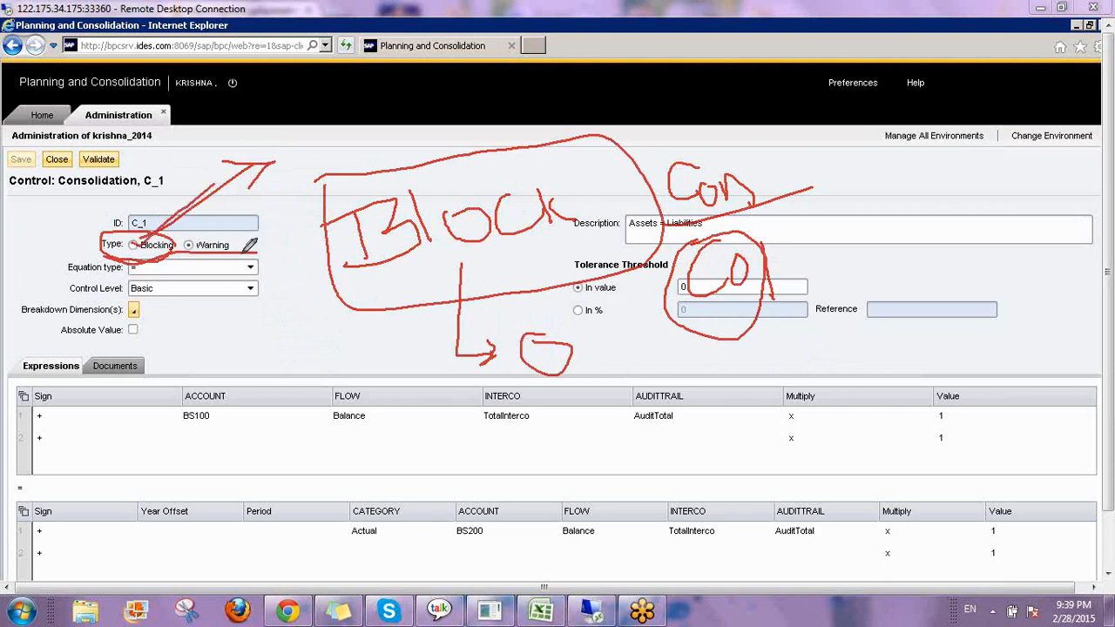
{"action": "mouse_move", "coordinate": [197, 234]}
{"action": "left_mouse_down"}
{"action": "mouse_move", "coordinate": [185, 252]}
{"action": "mouse_move", "coordinate": [235, 261]}
{"action": "left_mouse_up"}
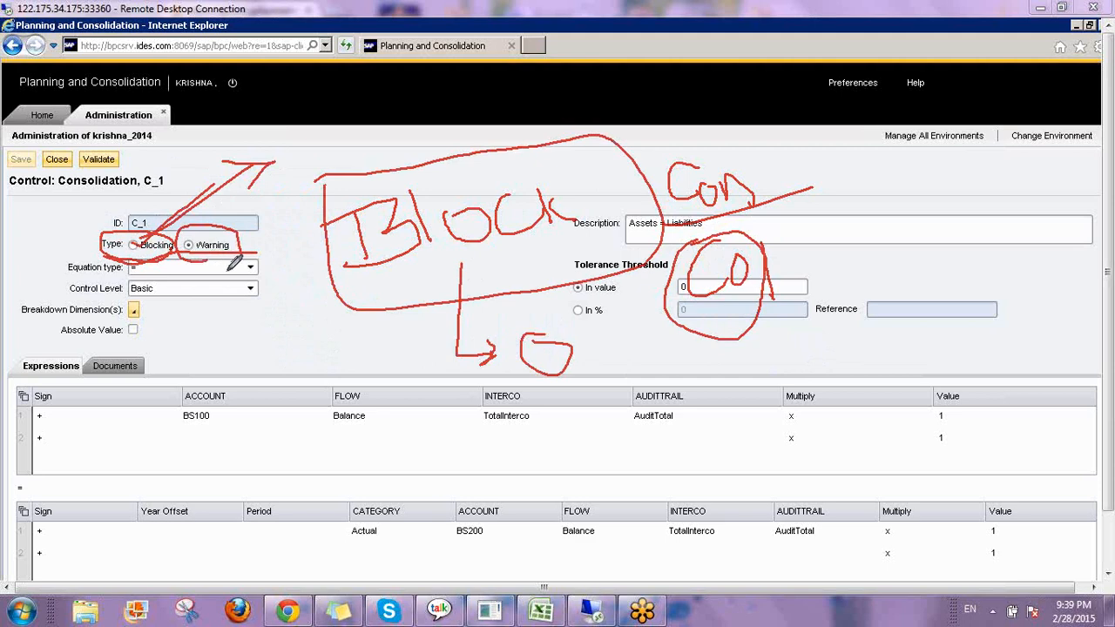
{"action": "mouse_move", "coordinate": [793, 241]}
{"action": "left_mouse_down"}
{"action": "mouse_move", "coordinate": [721, 233]}
{"action": "mouse_move", "coordinate": [684, 321]}
{"action": "mouse_move", "coordinate": [803, 242]}
{"action": "left_mouse_up"}
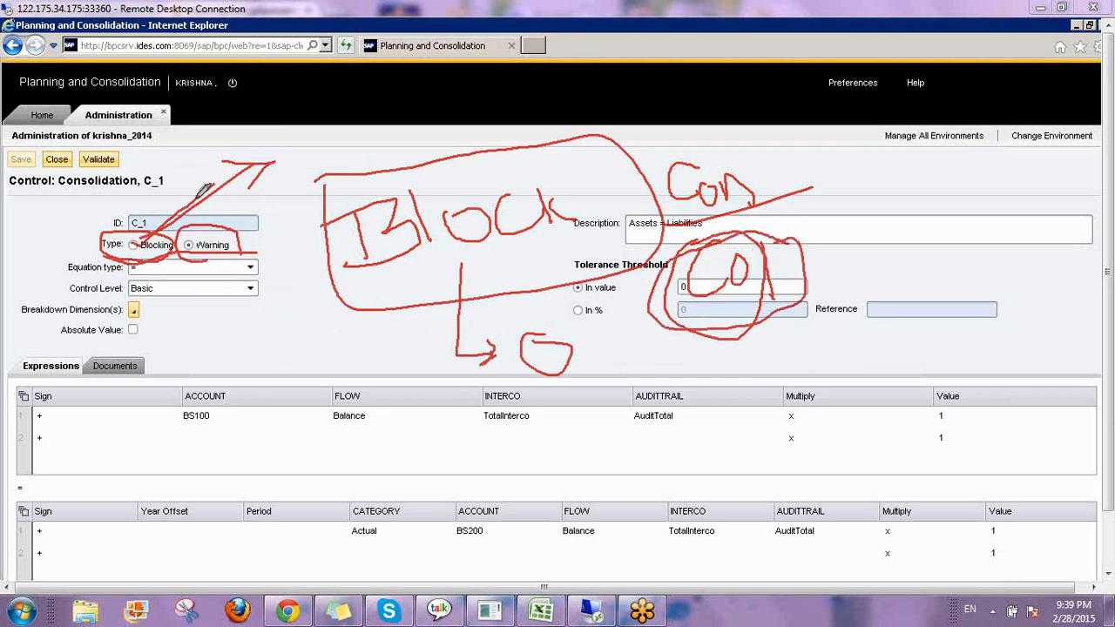
{"action": "mouse_move", "coordinate": [216, 229]}
{"action": "left_mouse_down"}
{"action": "mouse_move", "coordinate": [309, 161]}
{"action": "mouse_move", "coordinate": [296, 222]}
{"action": "left_mouse_up"}
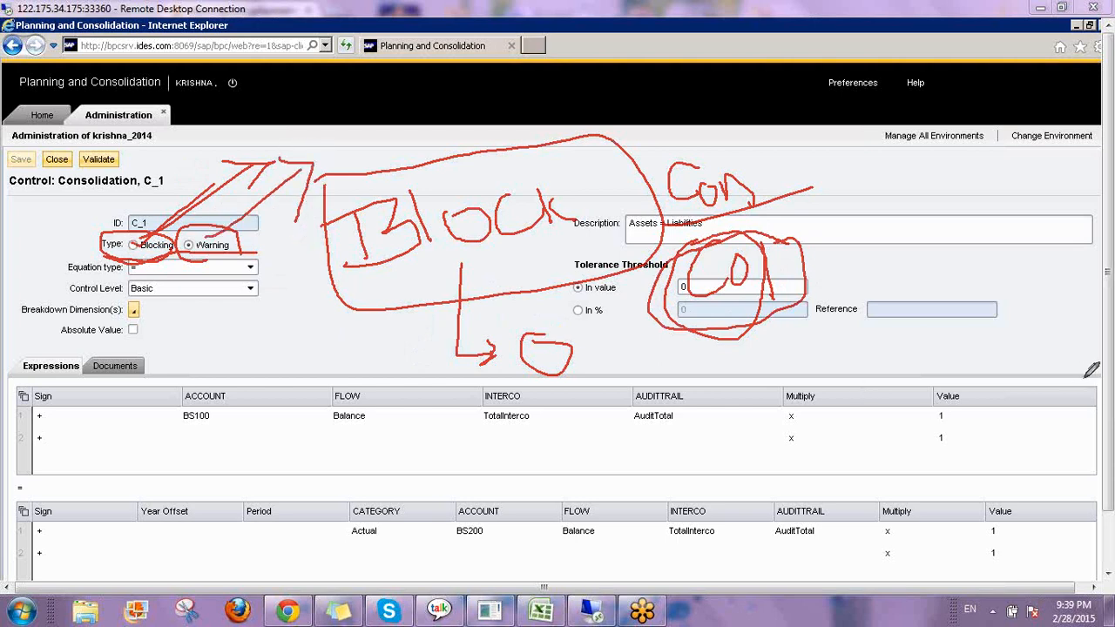
{"action": "left_click", "coordinate": [991, 487]}
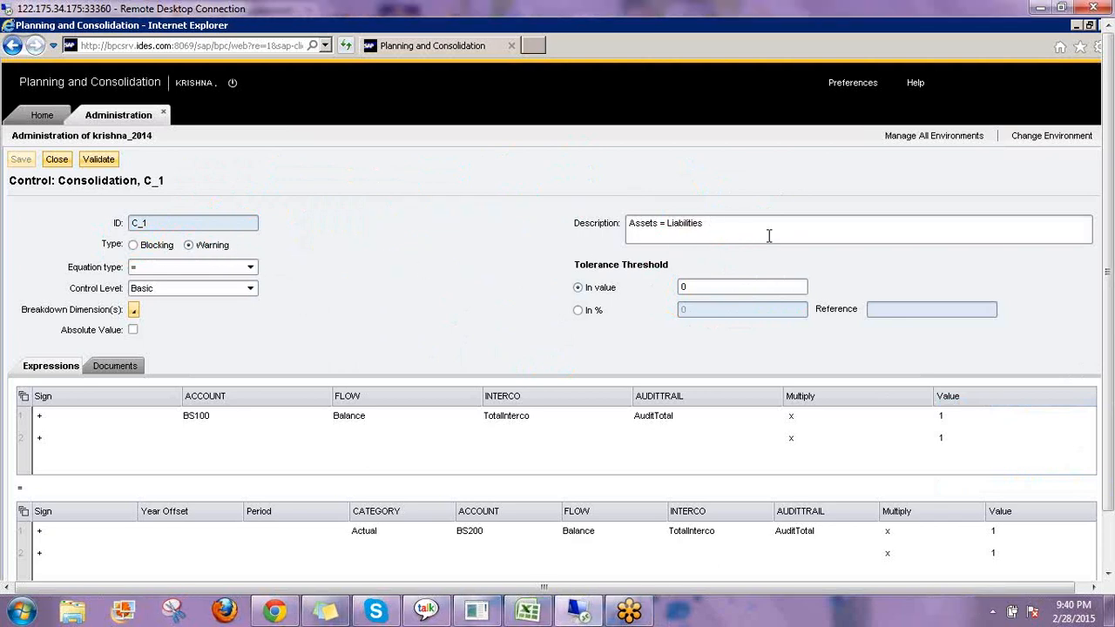
Inspect the C_1 control's description and the available equation type options.
{"action": "left_click", "coordinate": [848, 229]}
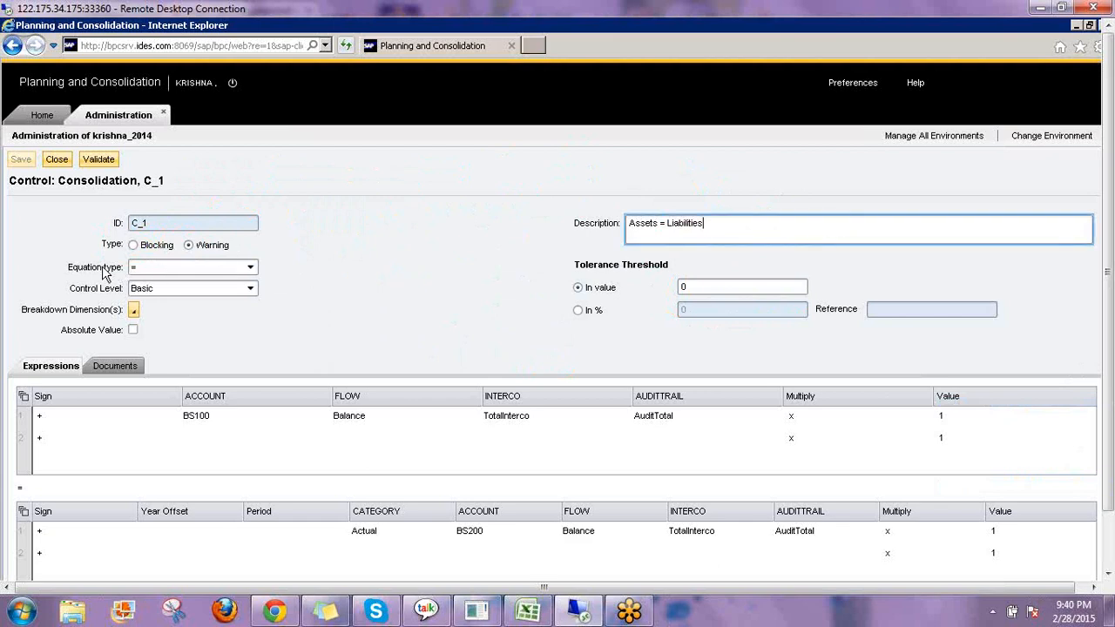
{"action": "left_click", "coordinate": [175, 268]}
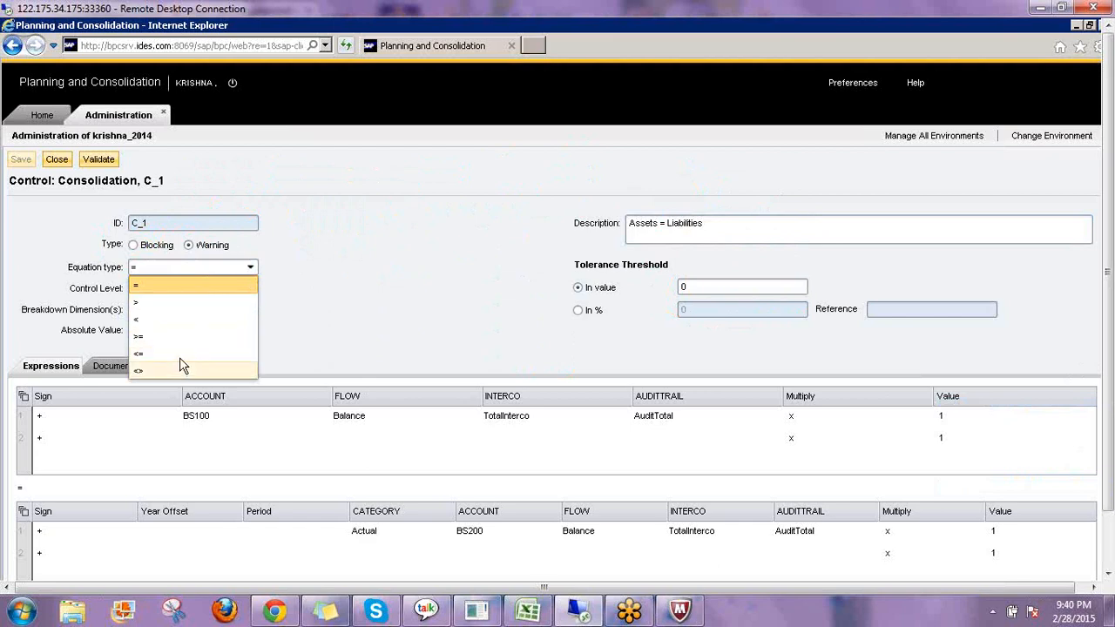
{"action": "left_click", "coordinate": [179, 283]}
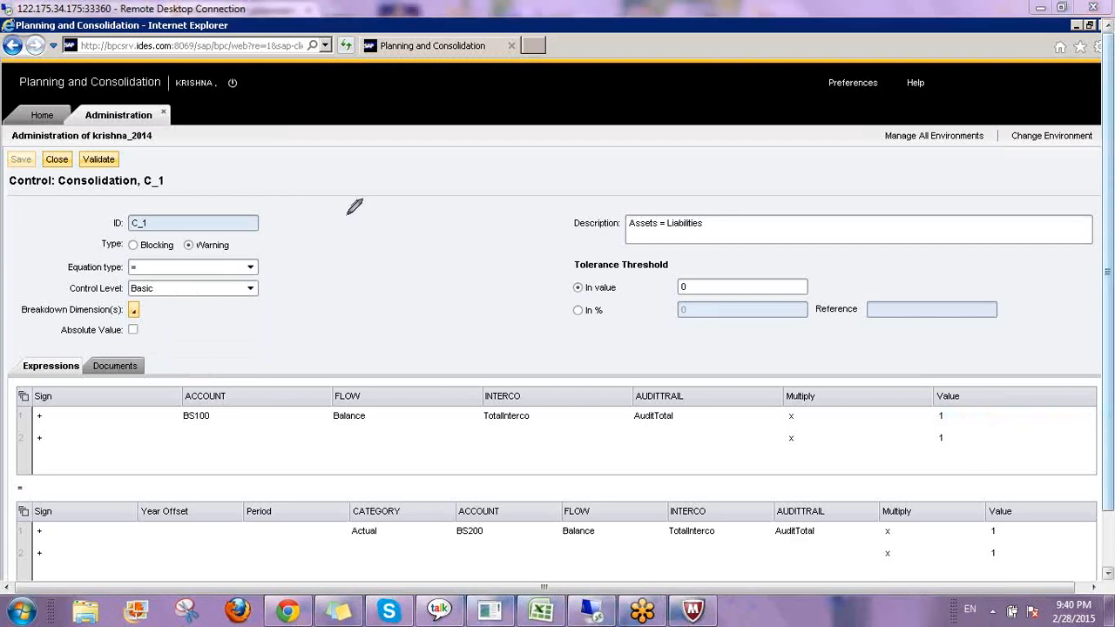
{"action": "mouse_move", "coordinate": [344, 215]}
{"action": "left_mouse_down"}
{"action": "mouse_move", "coordinate": [419, 258]}
{"action": "mouse_move", "coordinate": [445, 236]}
{"action": "mouse_move", "coordinate": [503, 236]}
{"action": "left_mouse_up"}
{"action": "mouse_move", "coordinate": [510, 172]}
{"action": "left_mouse_down"}
{"action": "mouse_move", "coordinate": [523, 238]}
{"action": "mouse_move", "coordinate": [549, 201]}
{"action": "mouse_move", "coordinate": [575, 228]}
{"action": "left_mouse_up"}
{"action": "mouse_move", "coordinate": [399, 315]}
{"action": "left_mouse_down"}
{"action": "mouse_move", "coordinate": [415, 366]}
{"action": "mouse_move", "coordinate": [471, 325]}
{"action": "mouse_move", "coordinate": [417, 366]}
{"action": "left_mouse_up"}
{"action": "mouse_move", "coordinate": [505, 293]}
{"action": "left_mouse_down"}
{"action": "mouse_move", "coordinate": [539, 325]}
{"action": "mouse_move", "coordinate": [471, 374]}
{"action": "left_mouse_up"}
{"action": "left_click_drag", "start_coordinate": [574, 260], "coordinate": [572, 361]}
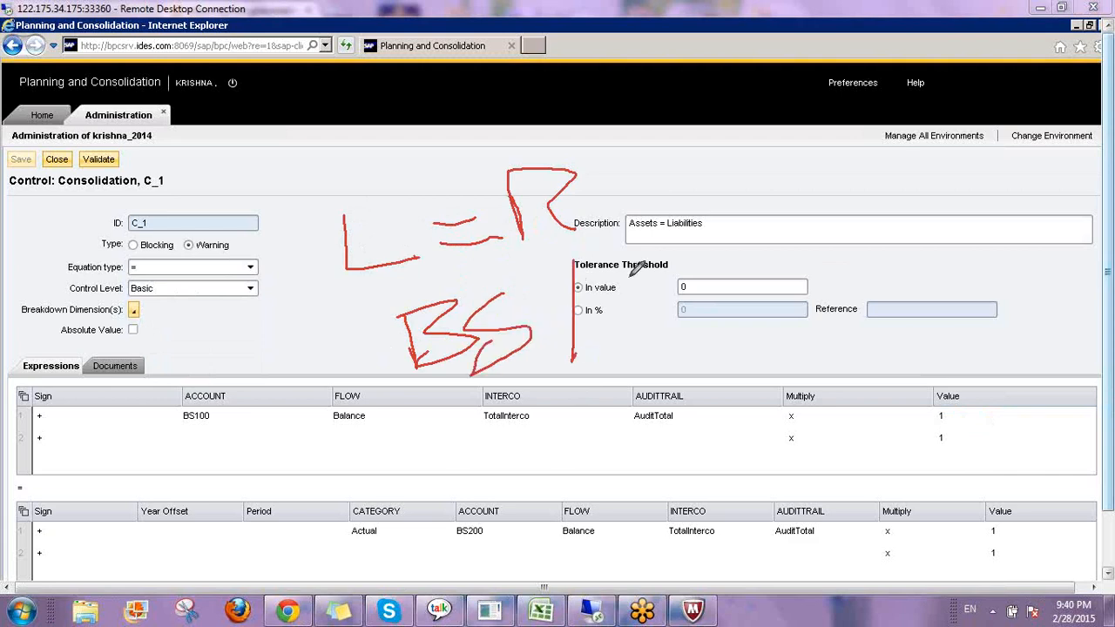
{"action": "mouse_move", "coordinate": [630, 266]}
{"action": "left_mouse_down"}
{"action": "mouse_move", "coordinate": [639, 353]}
{"action": "mouse_move", "coordinate": [642, 289]}
{"action": "left_mouse_up"}
{"action": "mouse_move", "coordinate": [697, 261]}
{"action": "left_mouse_down"}
{"action": "mouse_move", "coordinate": [747, 322]}
{"action": "mouse_move", "coordinate": [830, 306]}
{"action": "left_mouse_up"}
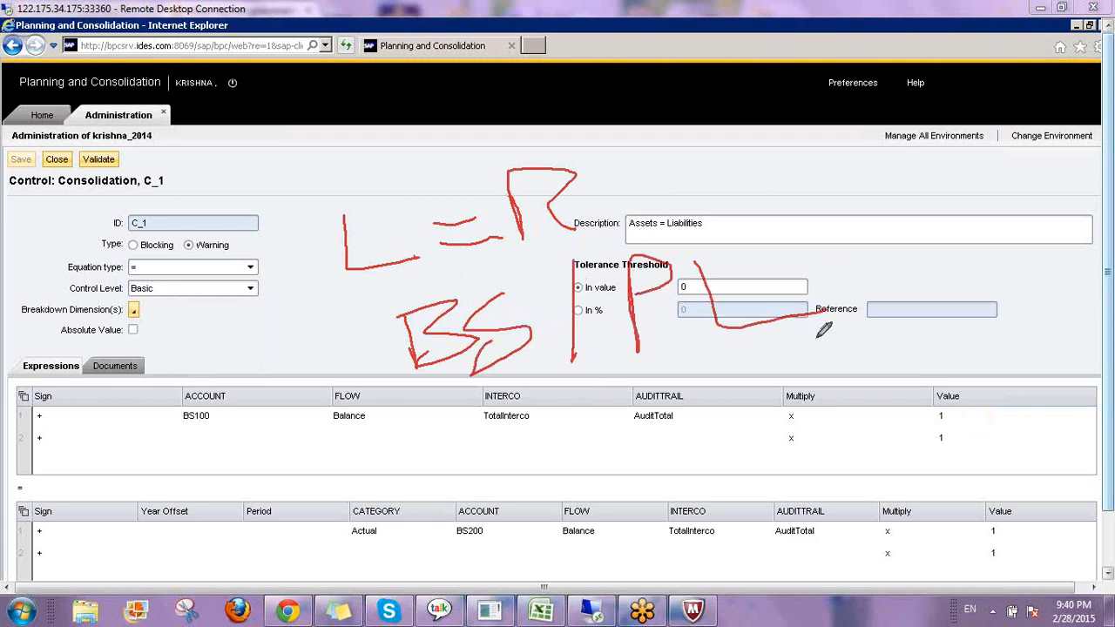
{"action": "mouse_move", "coordinate": [346, 151]}
{"action": "left_mouse_down"}
{"action": "mouse_move", "coordinate": [351, 169]}
{"action": "mouse_move", "coordinate": [415, 125]}
{"action": "left_mouse_up"}
{"action": "mouse_move", "coordinate": [504, 106]}
{"action": "left_mouse_down"}
{"action": "mouse_move", "coordinate": [560, 119]}
{"action": "mouse_move", "coordinate": [557, 108]}
{"action": "left_mouse_up"}
{"action": "mouse_move", "coordinate": [347, 203]}
{"action": "left_mouse_down"}
{"action": "mouse_move", "coordinate": [321, 222]}
{"action": "mouse_move", "coordinate": [541, 272]}
{"action": "mouse_move", "coordinate": [610, 156]}
{"action": "mouse_move", "coordinate": [333, 193]}
{"action": "left_mouse_up"}
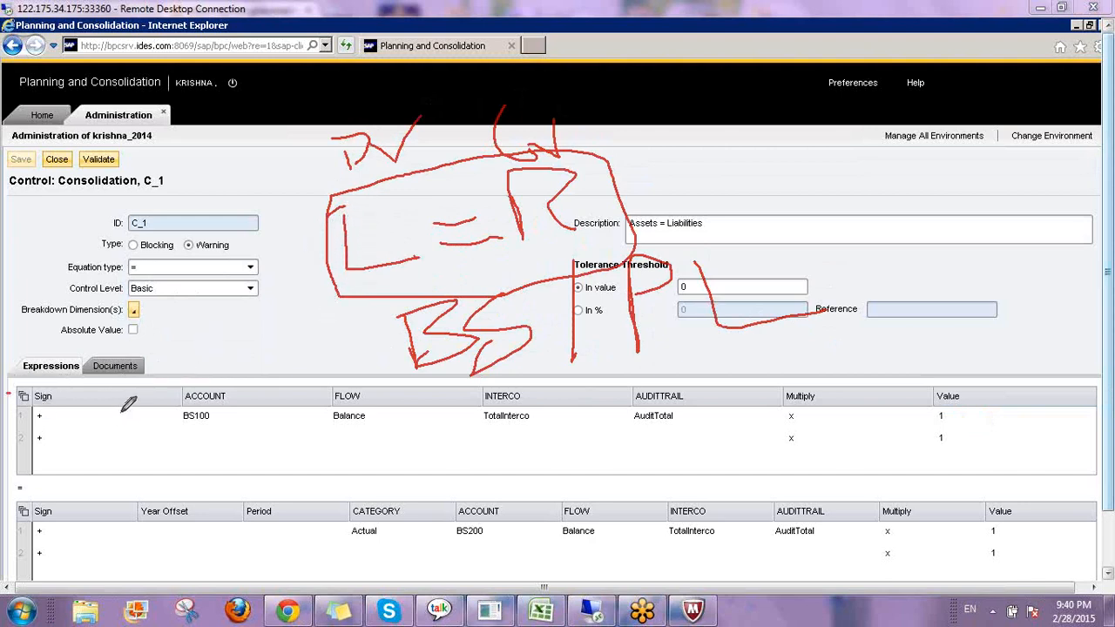
{"action": "left_click_drag", "start_coordinate": [121, 413], "coordinate": [125, 449]}
{"action": "mouse_move", "coordinate": [121, 392]}
{"action": "left_mouse_down"}
{"action": "mouse_move", "coordinate": [174, 427]}
{"action": "mouse_move", "coordinate": [126, 395]}
{"action": "left_mouse_up"}
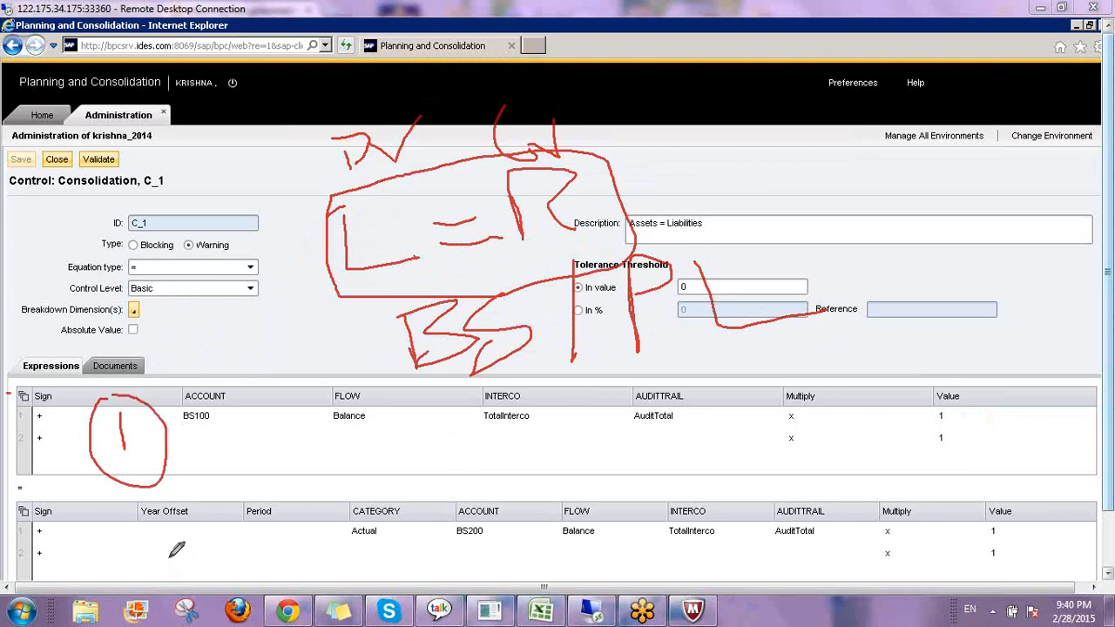
{"action": "mouse_move", "coordinate": [166, 551]}
{"action": "left_mouse_down"}
{"action": "mouse_move", "coordinate": [188, 566]}
{"action": "mouse_move", "coordinate": [239, 569]}
{"action": "left_mouse_up"}
{"action": "mouse_move", "coordinate": [154, 515]}
{"action": "left_mouse_down"}
{"action": "mouse_move", "coordinate": [224, 514]}
{"action": "mouse_move", "coordinate": [185, 521]}
{"action": "left_mouse_up"}
{"action": "mouse_move", "coordinate": [5, 500]}
{"action": "left_mouse_down"}
{"action": "mouse_move", "coordinate": [35, 498]}
{"action": "mouse_move", "coordinate": [51, 475]}
{"action": "mouse_move", "coordinate": [24, 464]}
{"action": "mouse_move", "coordinate": [7, 490]}
{"action": "mouse_move", "coordinate": [13, 503]}
{"action": "left_mouse_up"}
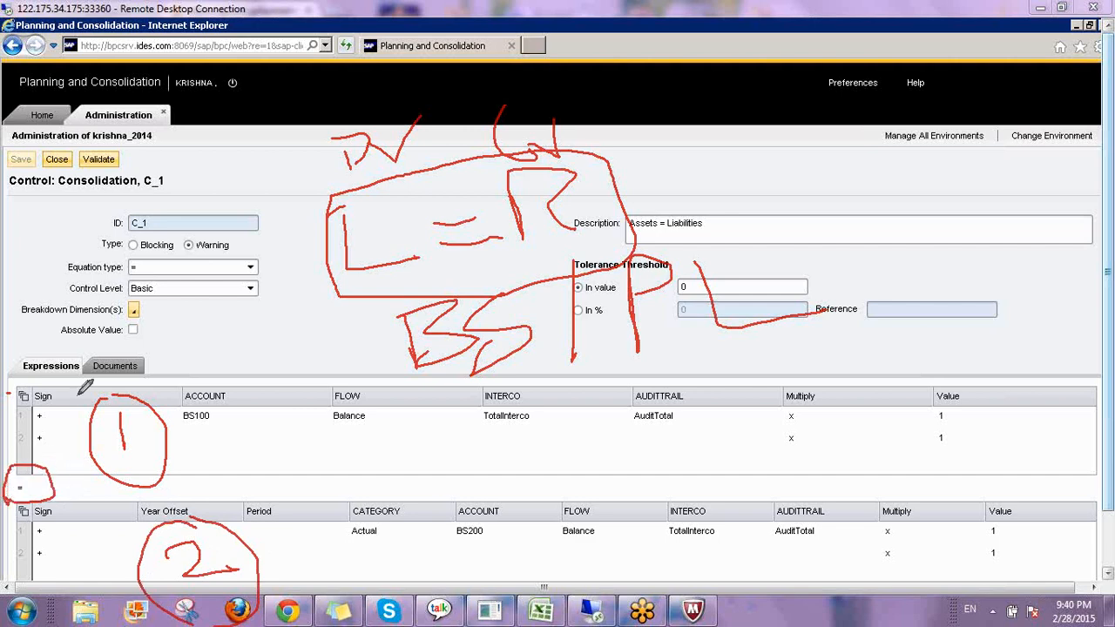
{"action": "left_click_drag", "start_coordinate": [59, 280], "coordinate": [130, 277]}
{"action": "left_click_drag", "start_coordinate": [625, 233], "coordinate": [688, 234]}
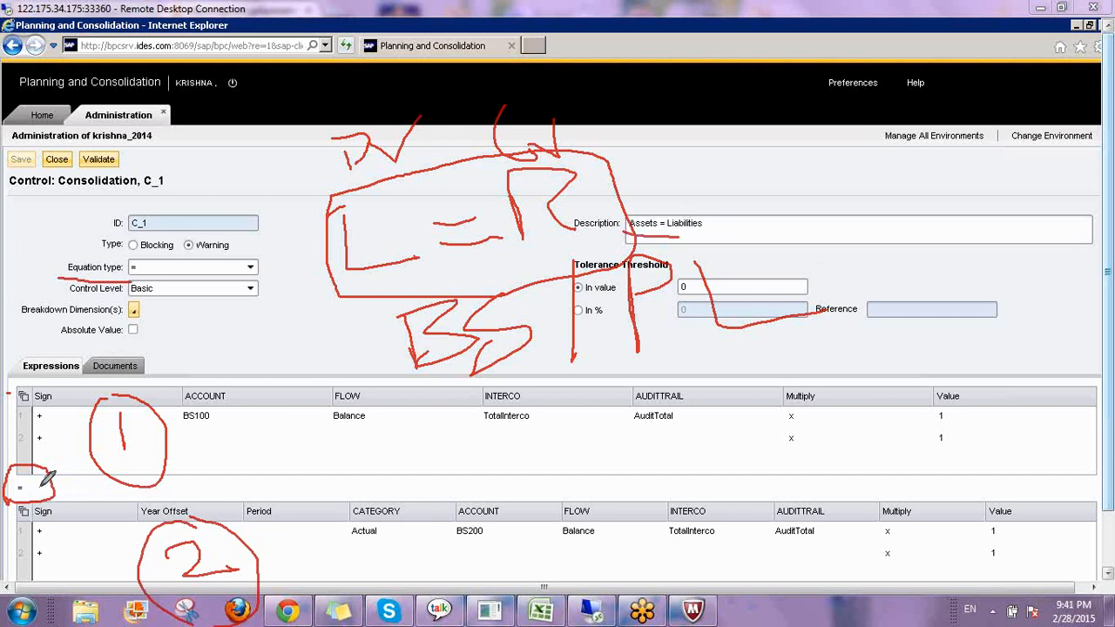
{"action": "left_click_drag", "start_coordinate": [48, 485], "coordinate": [75, 460]}
{"action": "key", "text": "Escape"}
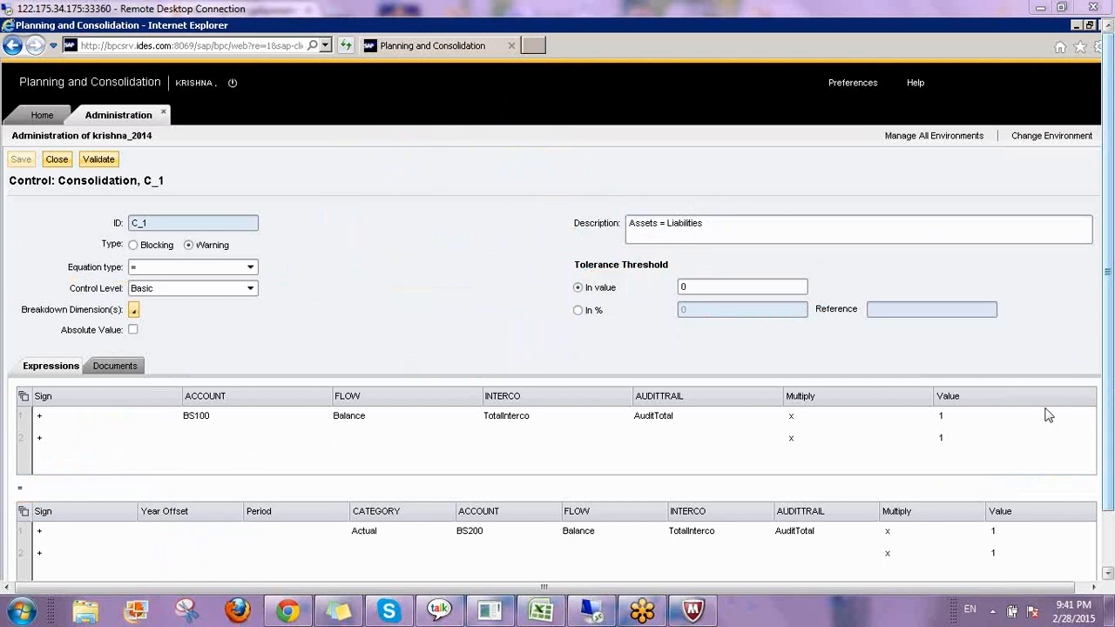
Switch the C_1 equation type to > and then back to =.
{"action": "left_click", "coordinate": [250, 268]}
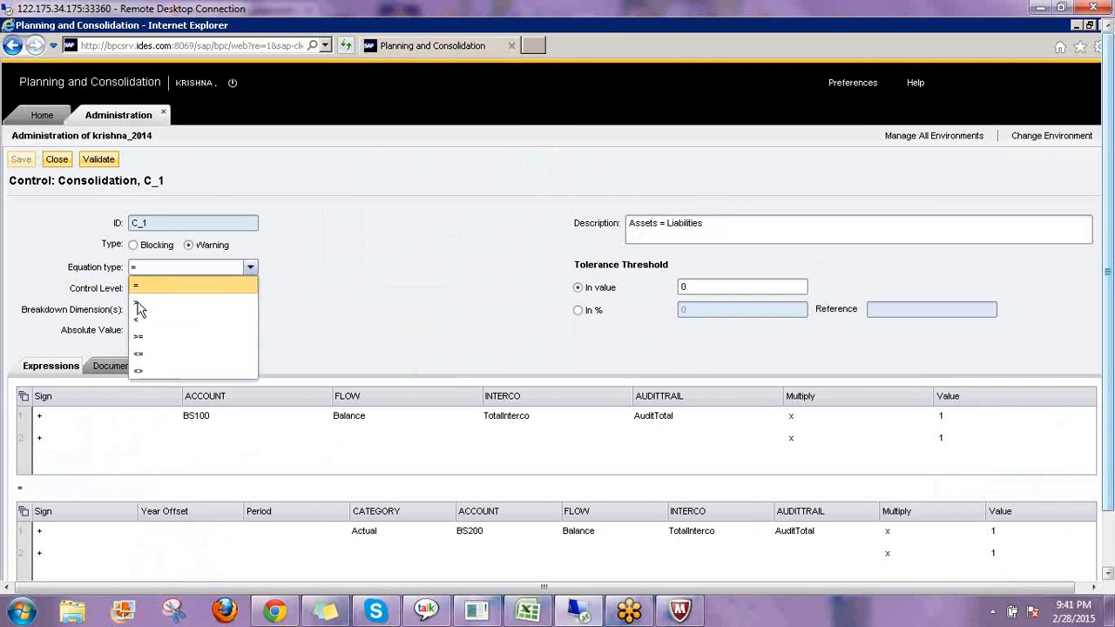
{"action": "left_click", "coordinate": [227, 304]}
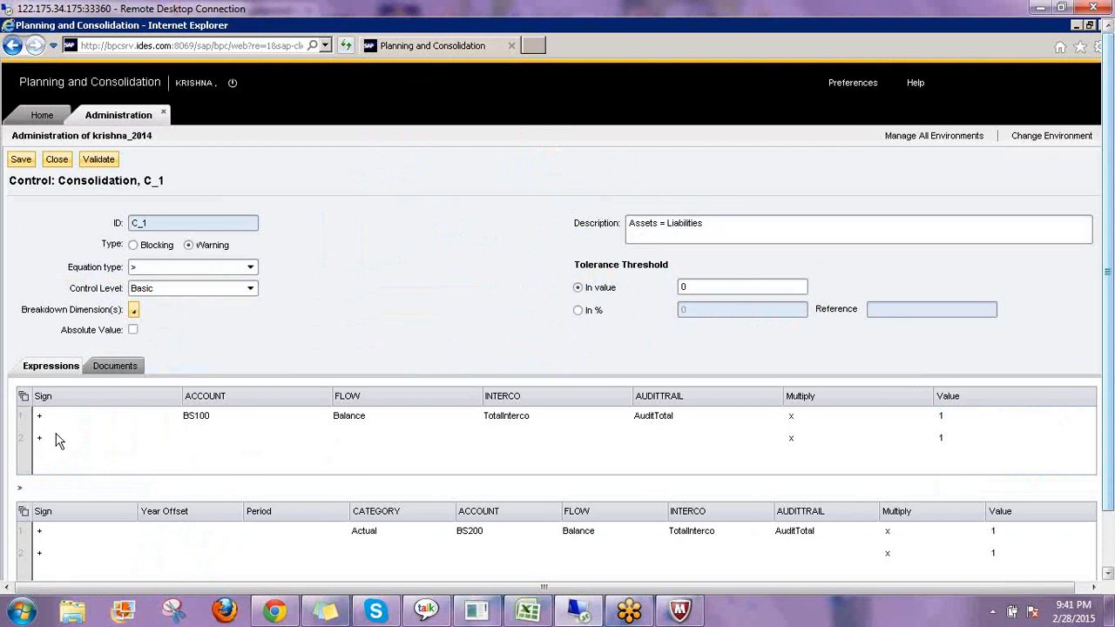
{"action": "left_click", "coordinate": [168, 270]}
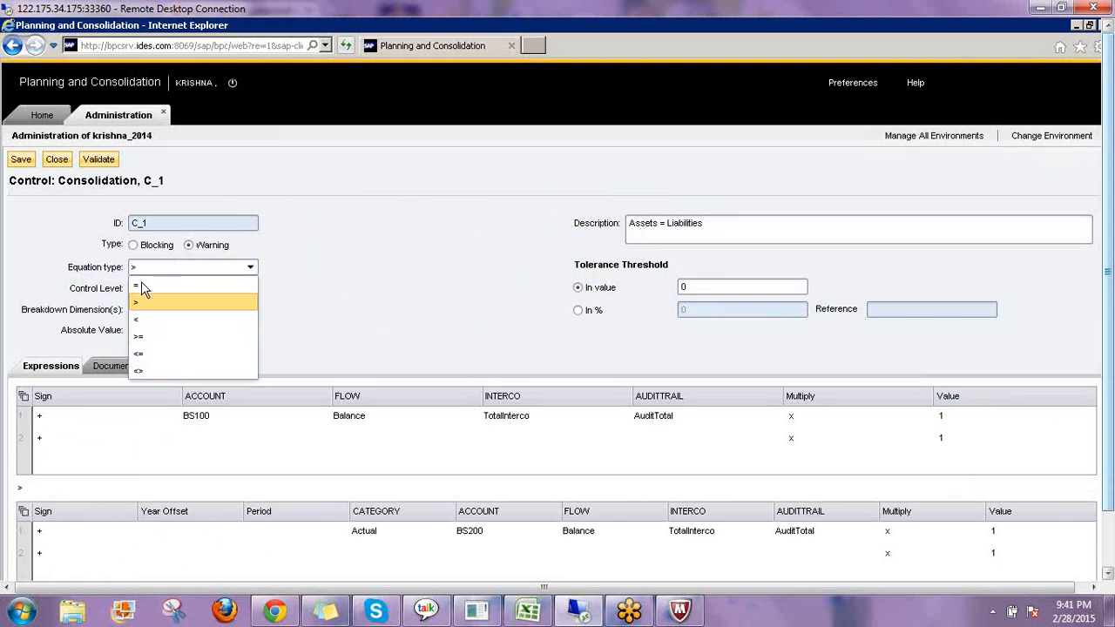
{"action": "left_click", "coordinate": [141, 286]}
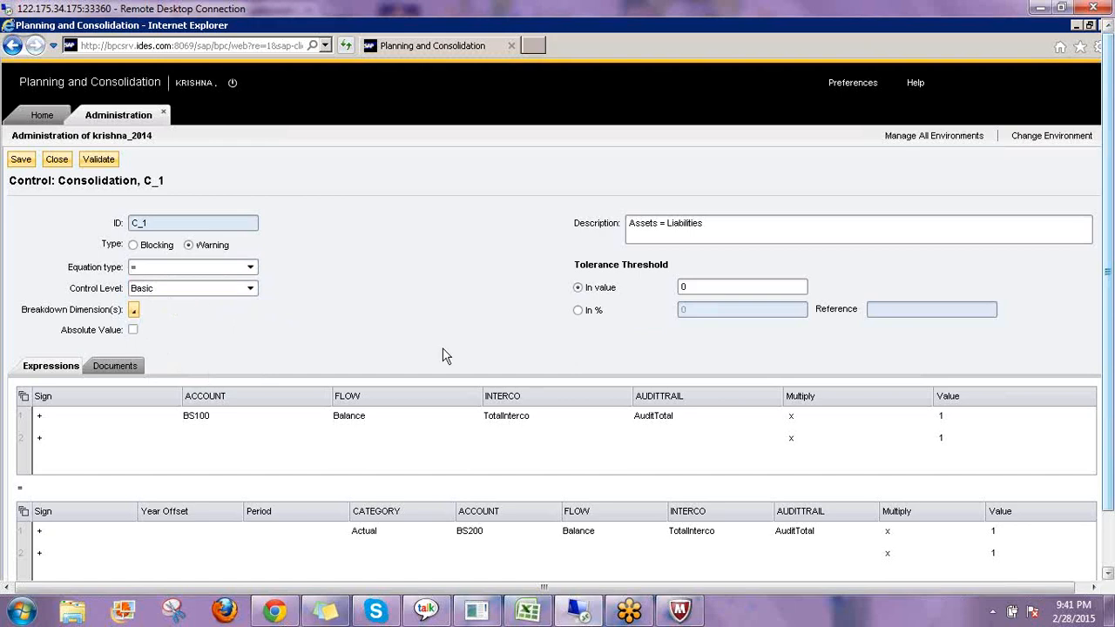
Review the available control level options for the C_1 control.
{"action": "left_click", "coordinate": [252, 290]}
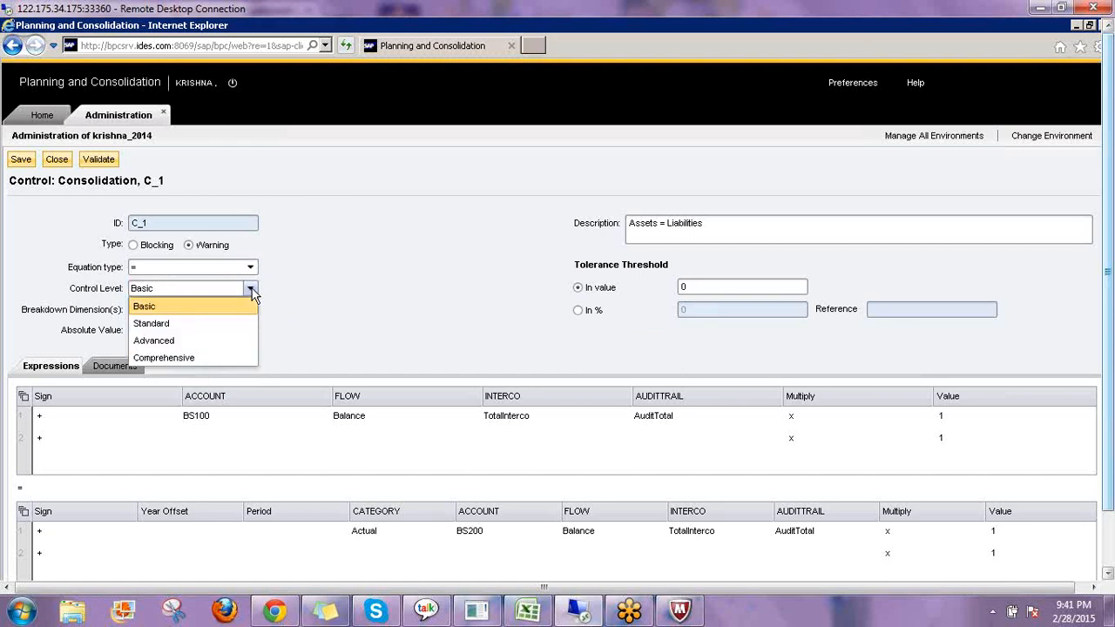
{"action": "left_click", "coordinate": [253, 294]}
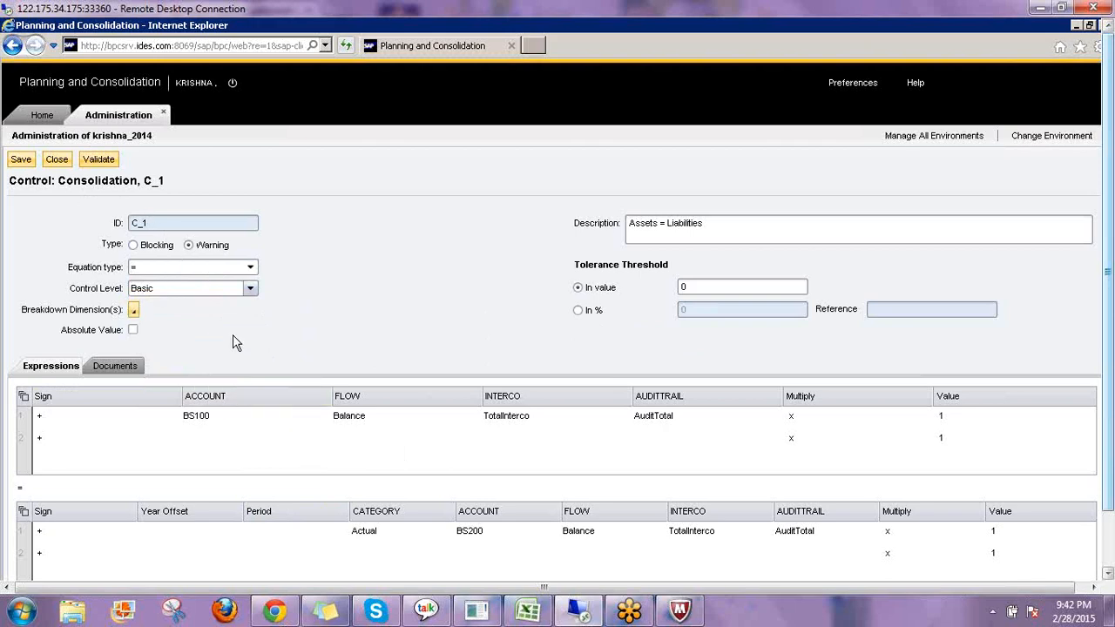
{"action": "left_click", "coordinate": [163, 290]}
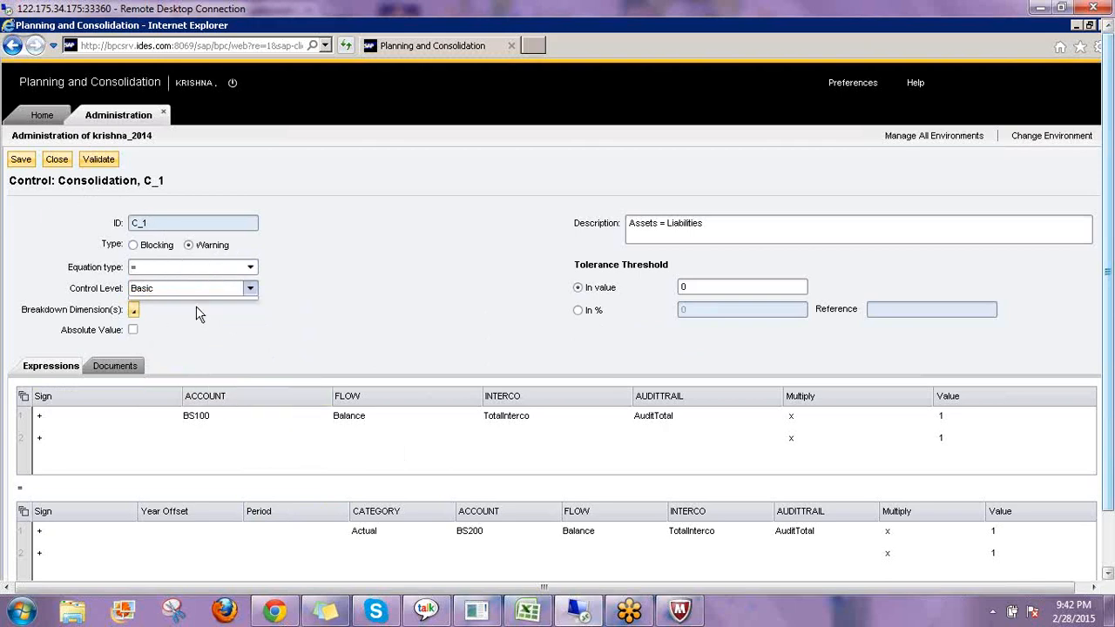
{"action": "left_click", "coordinate": [166, 303]}
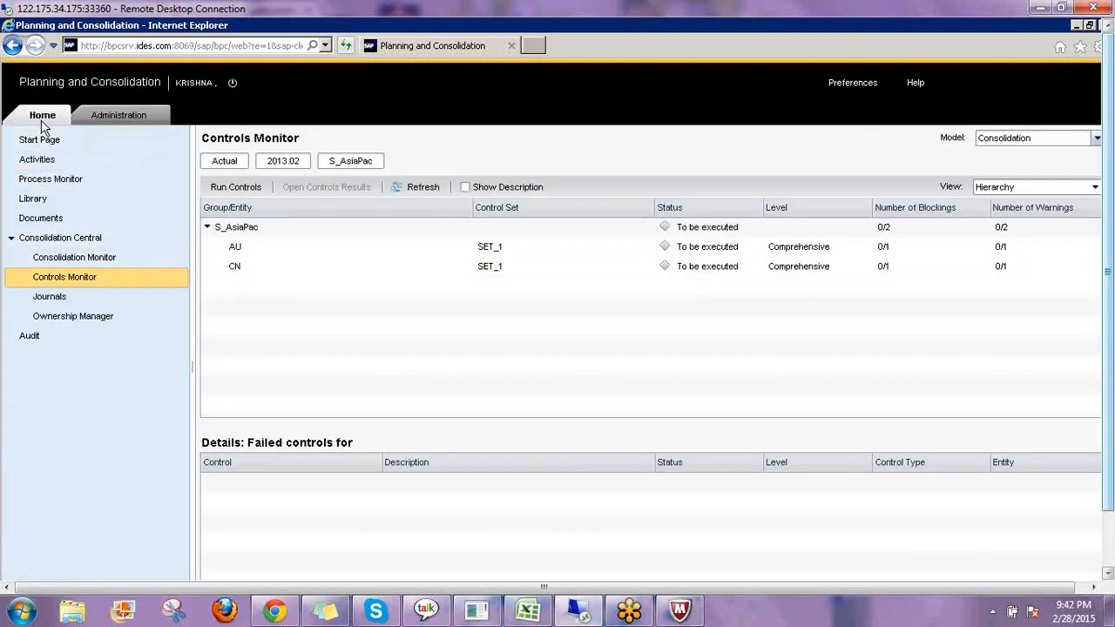
Log off from Planning and Consolidation, confirming the log-off.
{"action": "left_click", "coordinate": [44, 141]}
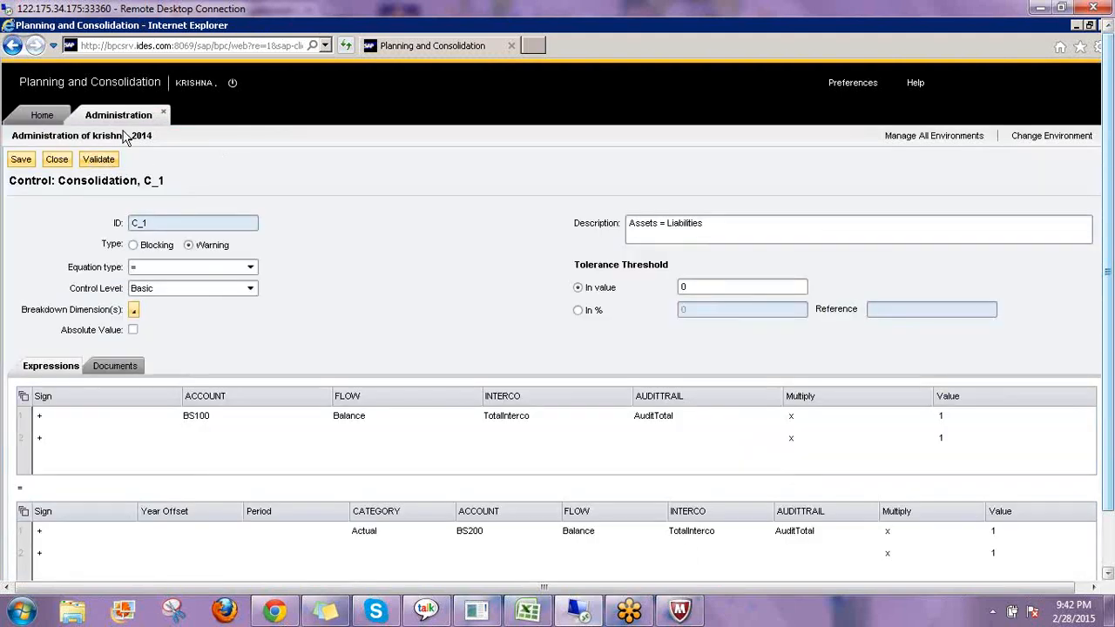
{"action": "left_click", "coordinate": [234, 87]}
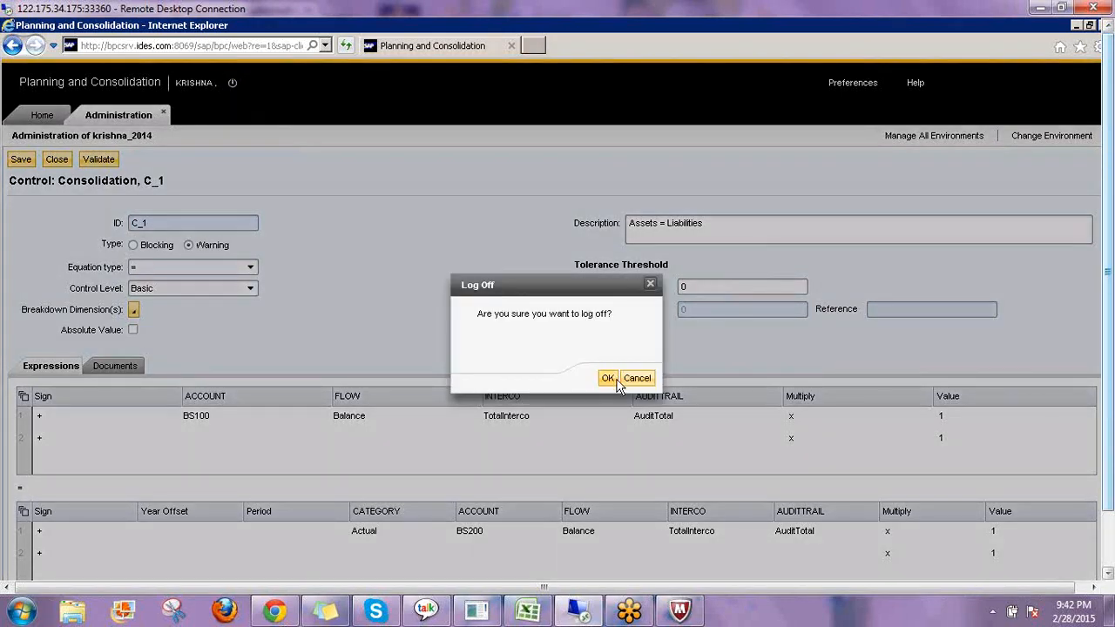
{"action": "left_click", "coordinate": [608, 378]}
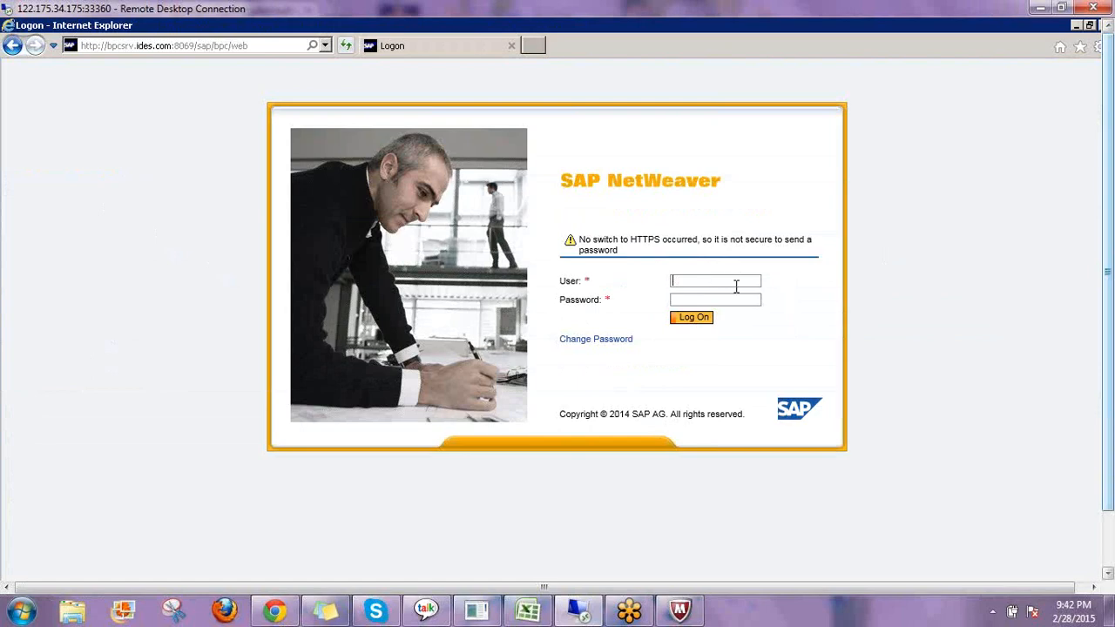
Log back on with the user name and the account password.
{"action": "type", "text": "krishna"}
{"action": "key", "text": "Tab"}
{"action": "type", "text": "*******"}
{"action": "key", "text": "Return"}
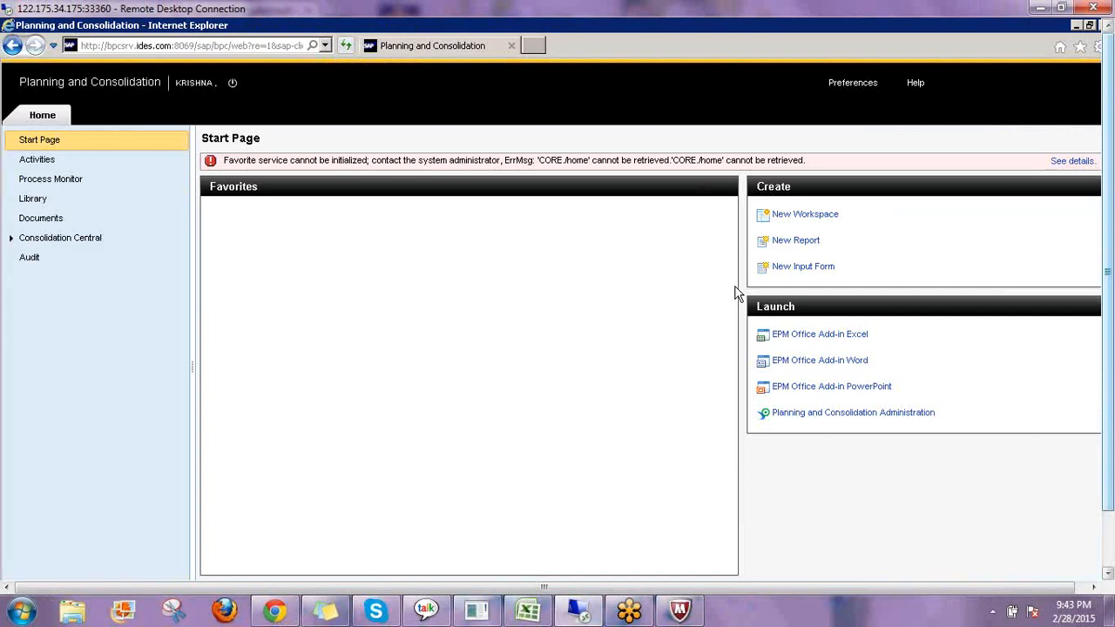
Open Planning and Consolidation Administration from the start page.
{"action": "left_click", "coordinate": [818, 413]}
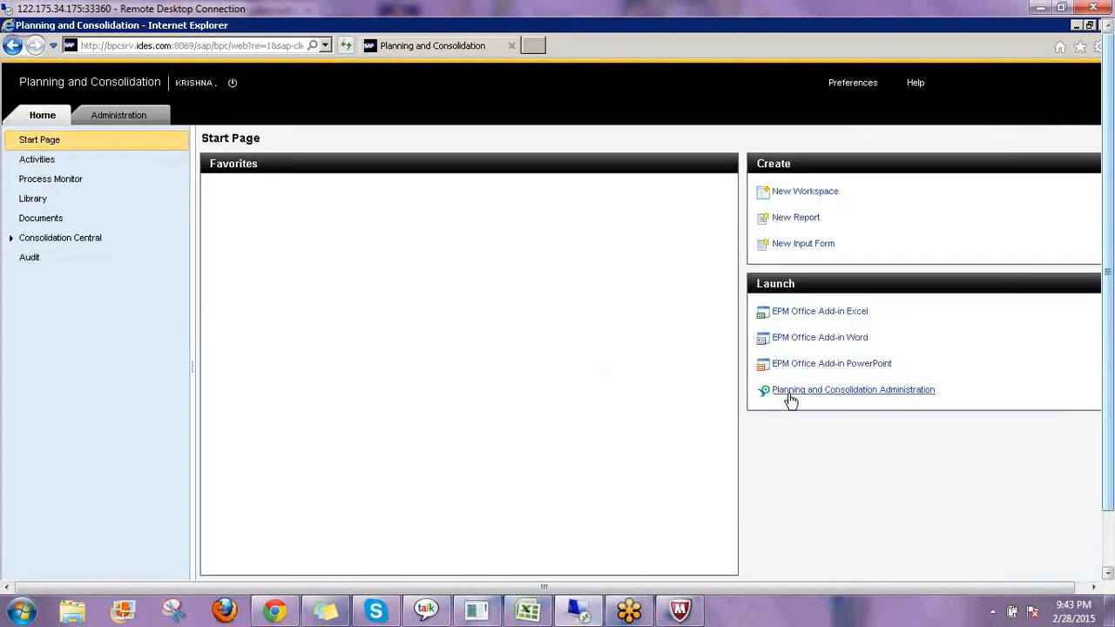
{"action": "left_click", "coordinate": [786, 397]}
{"action": "left_click", "coordinate": [101, 121]}
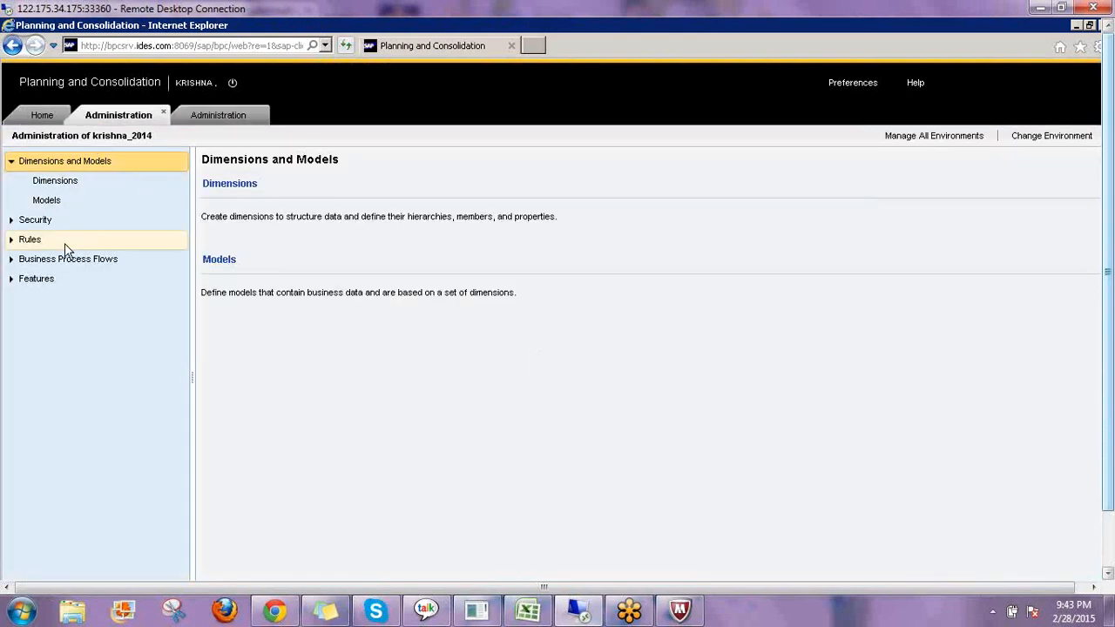
Open the Controls list under Rules and select the Consolidation model.
{"action": "left_click", "coordinate": [10, 243]}
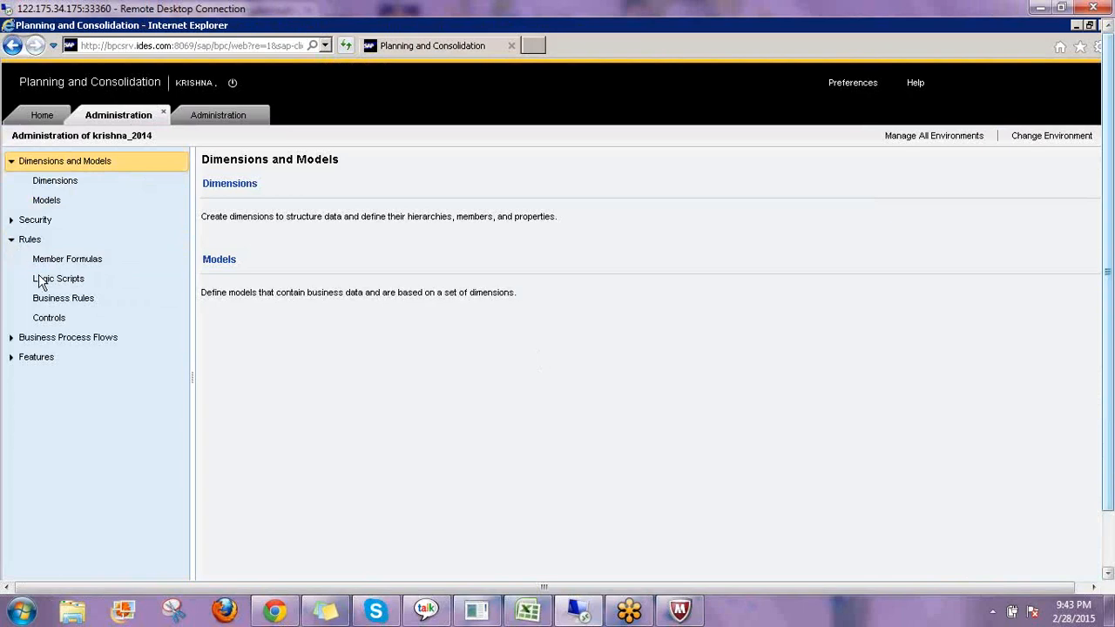
{"action": "left_click", "coordinate": [62, 319]}
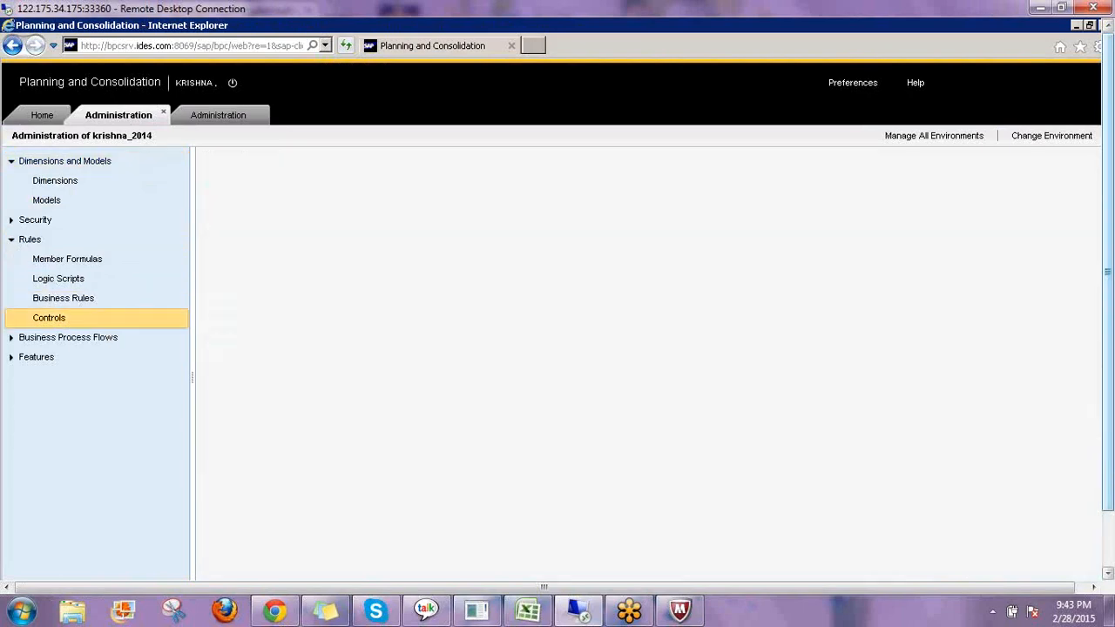
{"action": "double_click", "coordinate": [251, 228]}
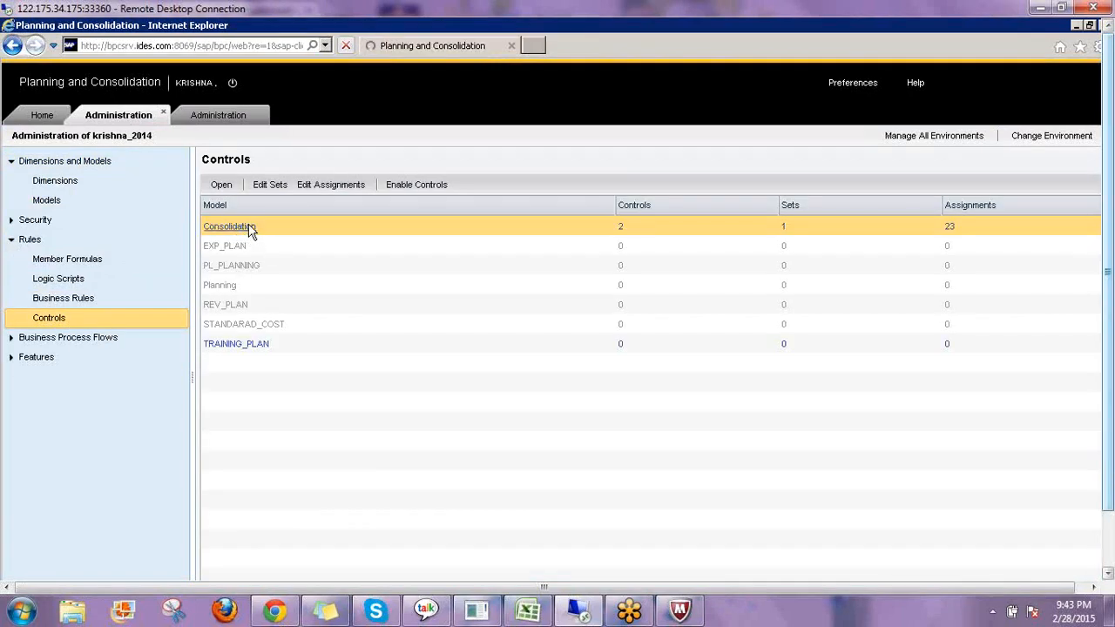
Open the Dimensions list under Dimensions and Models in administration.
{"action": "left_click", "coordinate": [23, 248]}
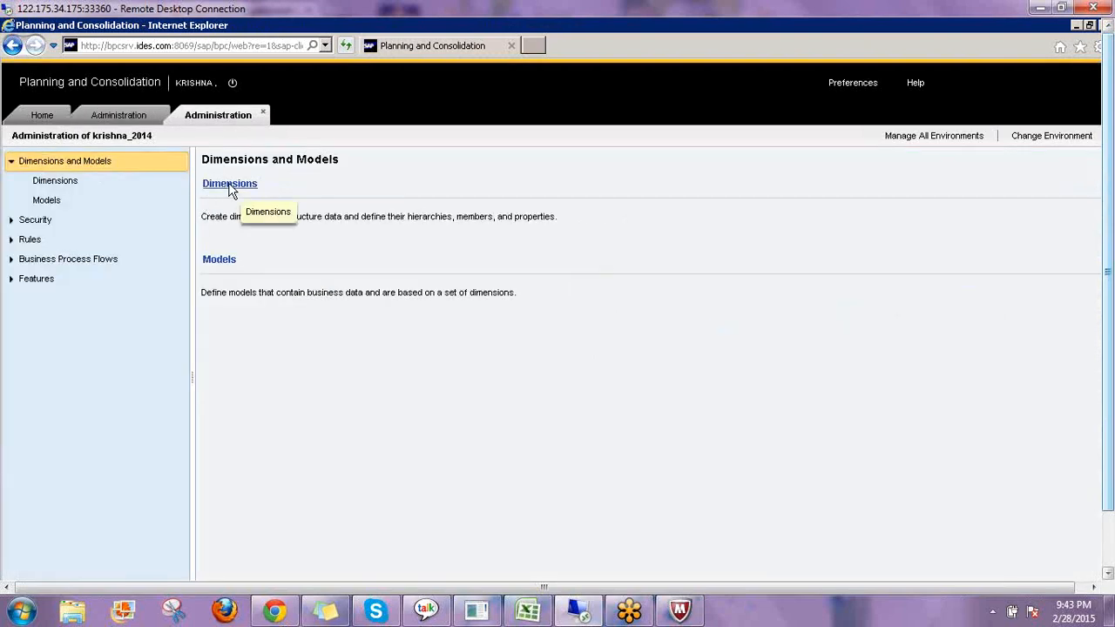
{"action": "left_click", "coordinate": [232, 188]}
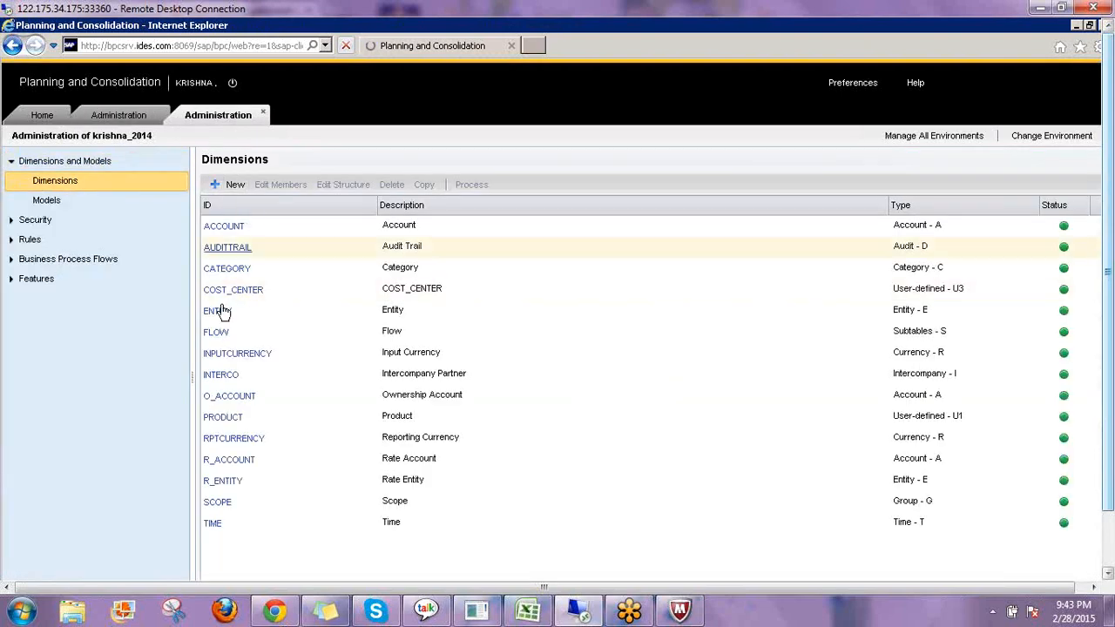
Open the ENTITY dimension's members list and widen the Control Level column.
{"action": "left_click", "coordinate": [289, 315]}
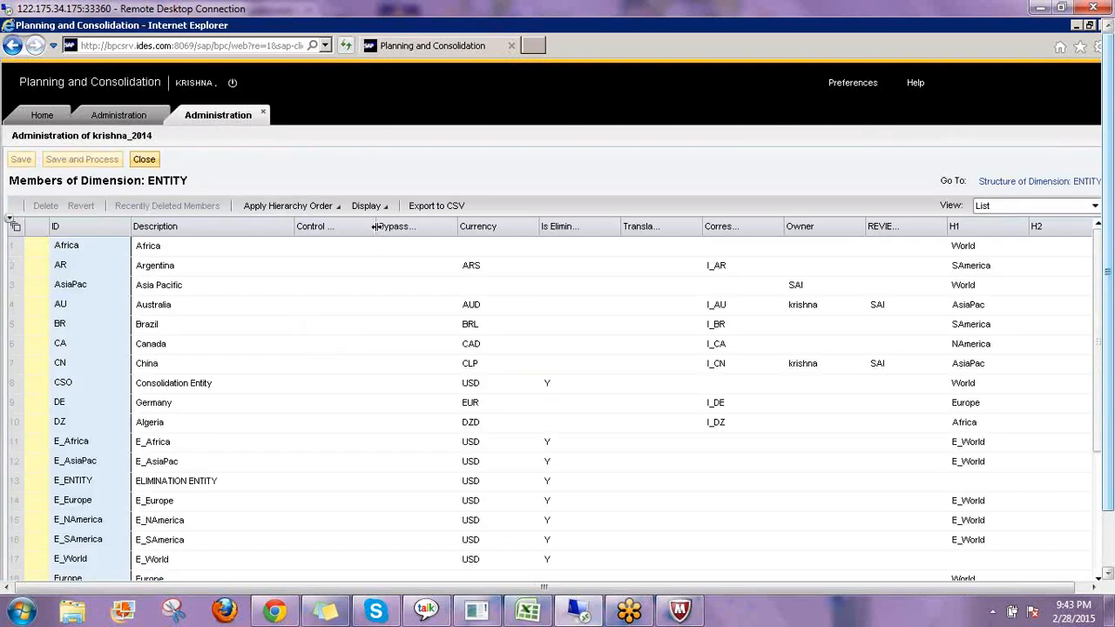
{"action": "left_click_drag", "start_coordinate": [375, 227], "coordinate": [433, 227]}
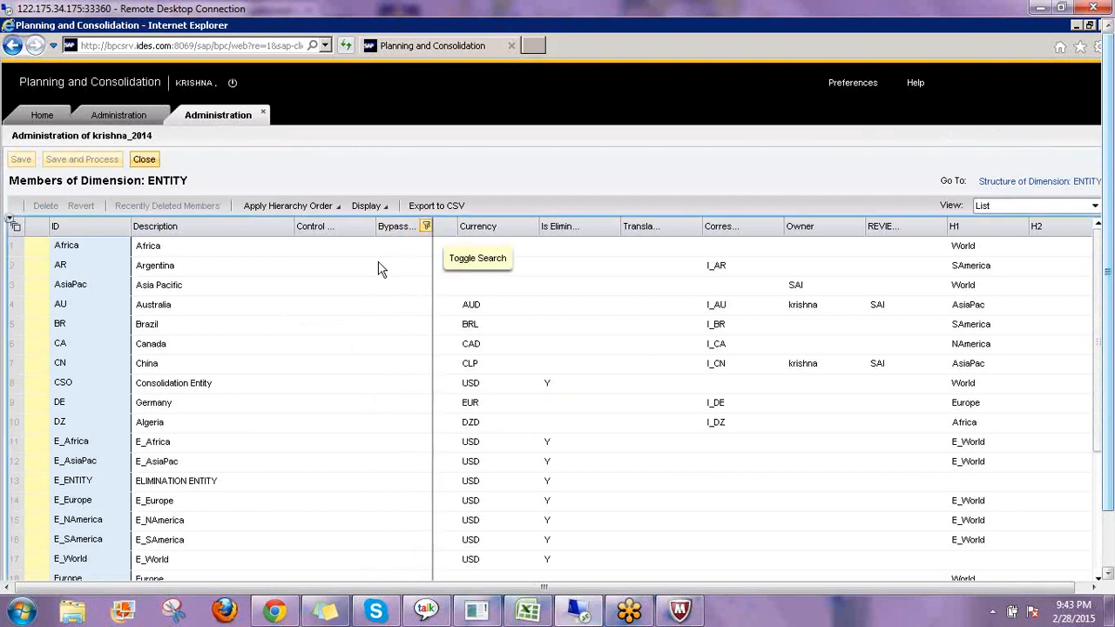
{"action": "left_click", "coordinate": [338, 249]}
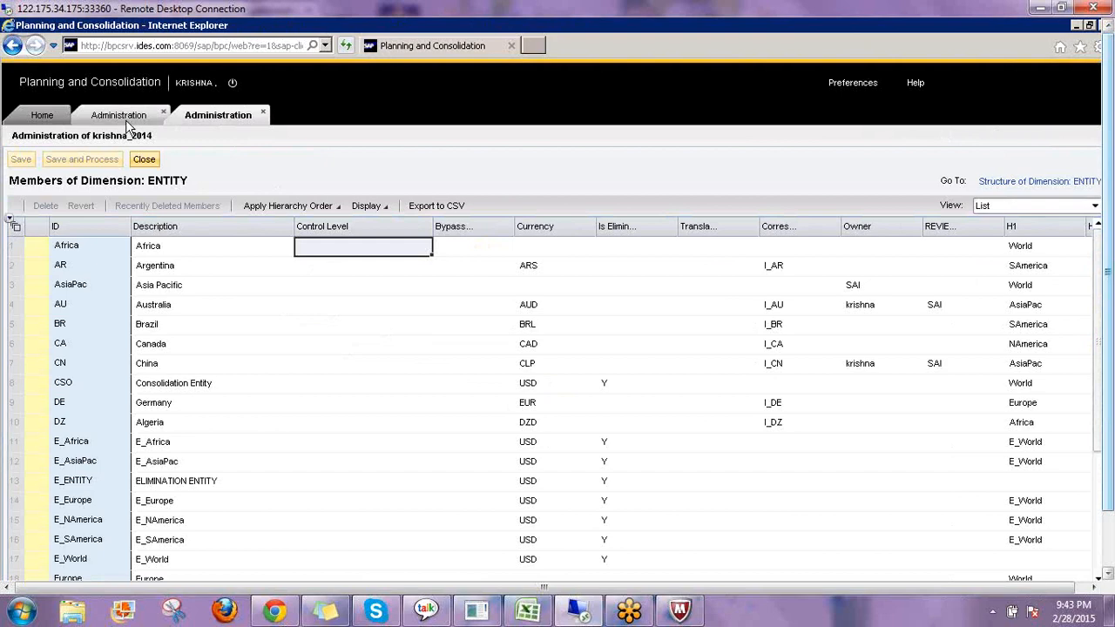
Switch to control C_1 and review the available Control Level options.
{"action": "left_click", "coordinate": [142, 157]}
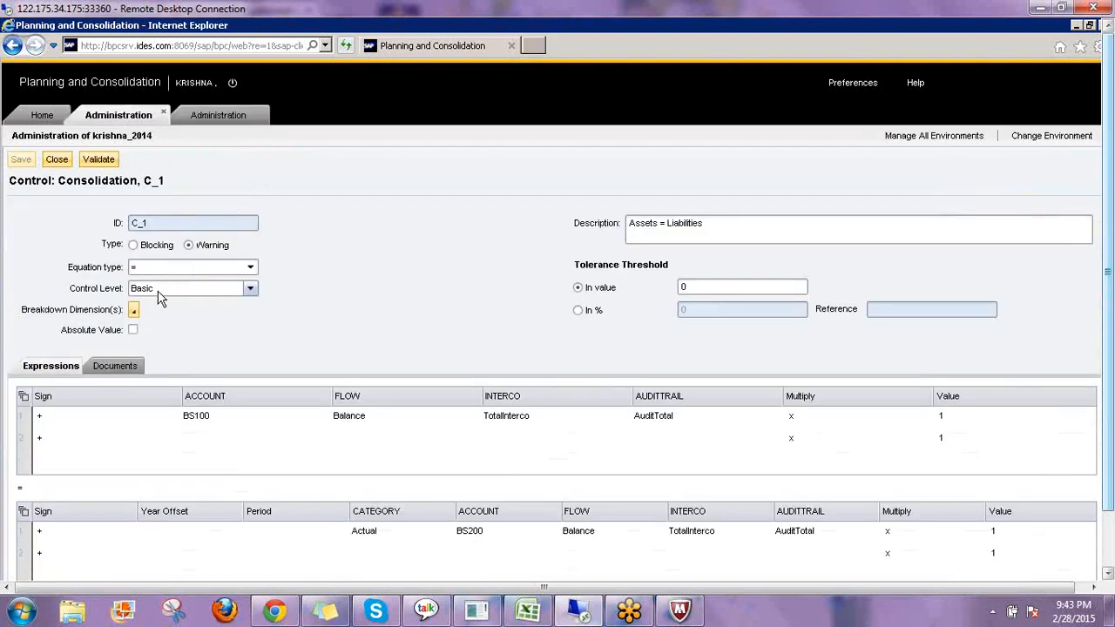
{"action": "left_click", "coordinate": [160, 292]}
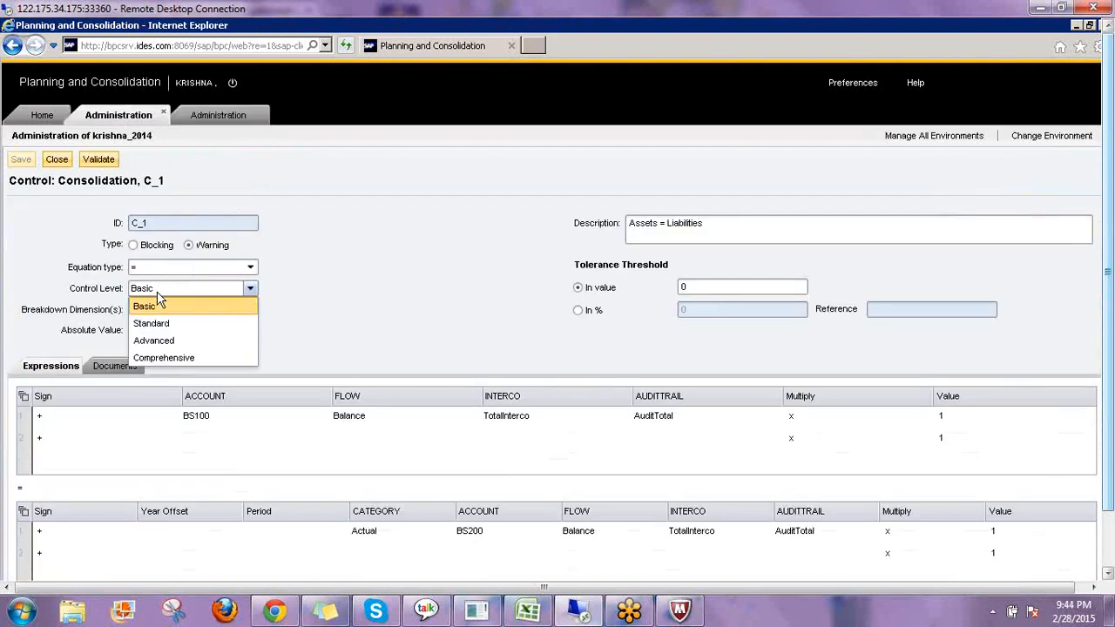
{"action": "left_click", "coordinate": [159, 294]}
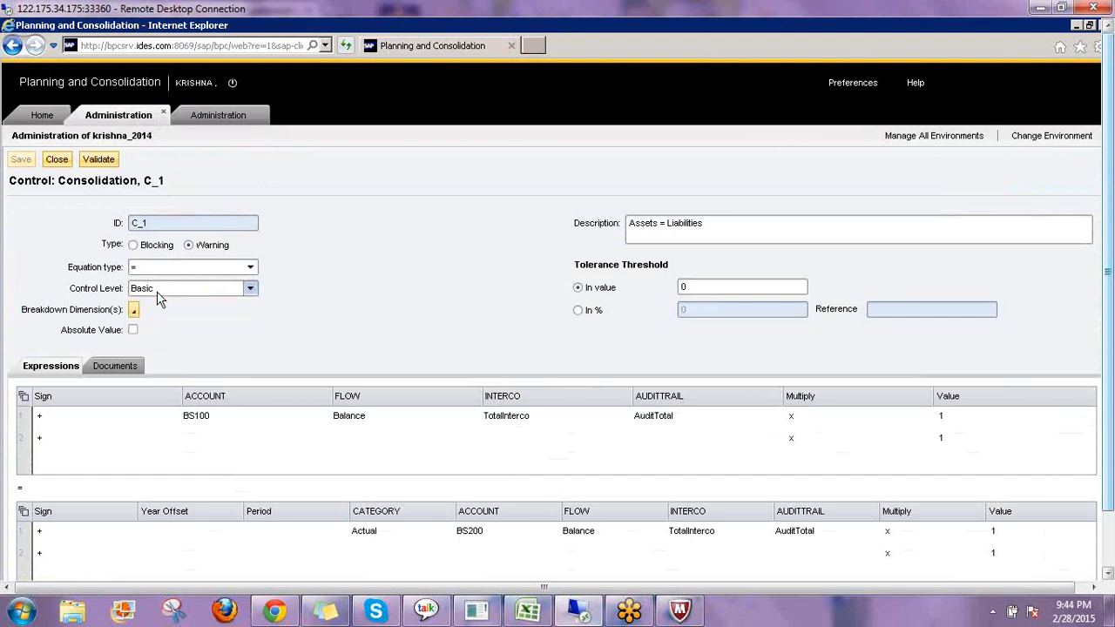
{"action": "left_click", "coordinate": [160, 292]}
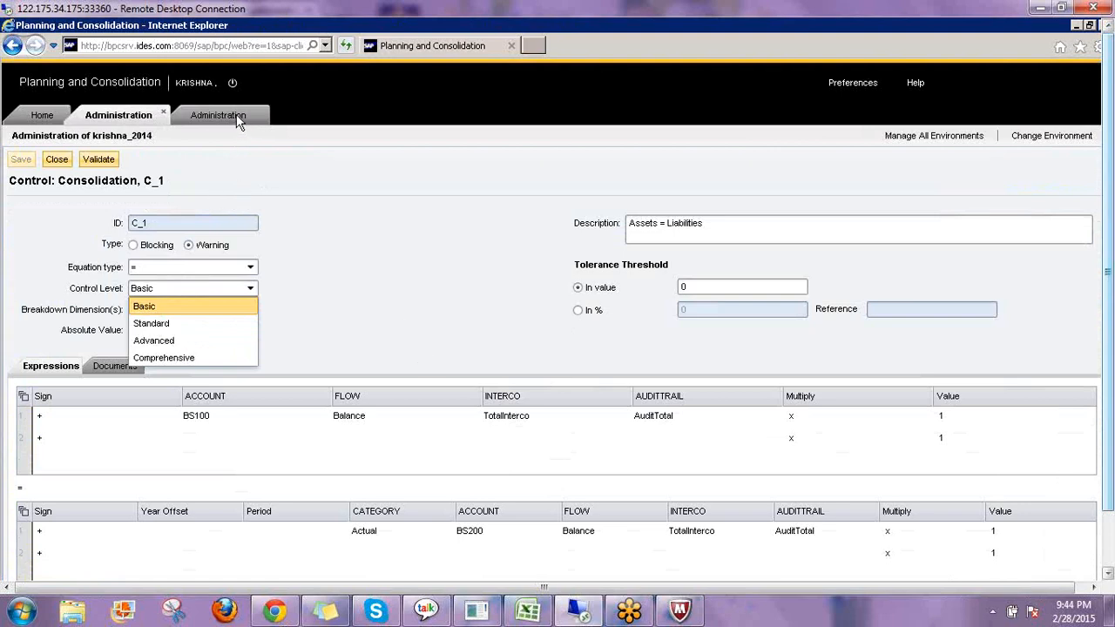
Back in the ENTITY members list, set the Control Level of entity AU (Australia) to 1.
{"action": "left_click", "coordinate": [261, 136]}
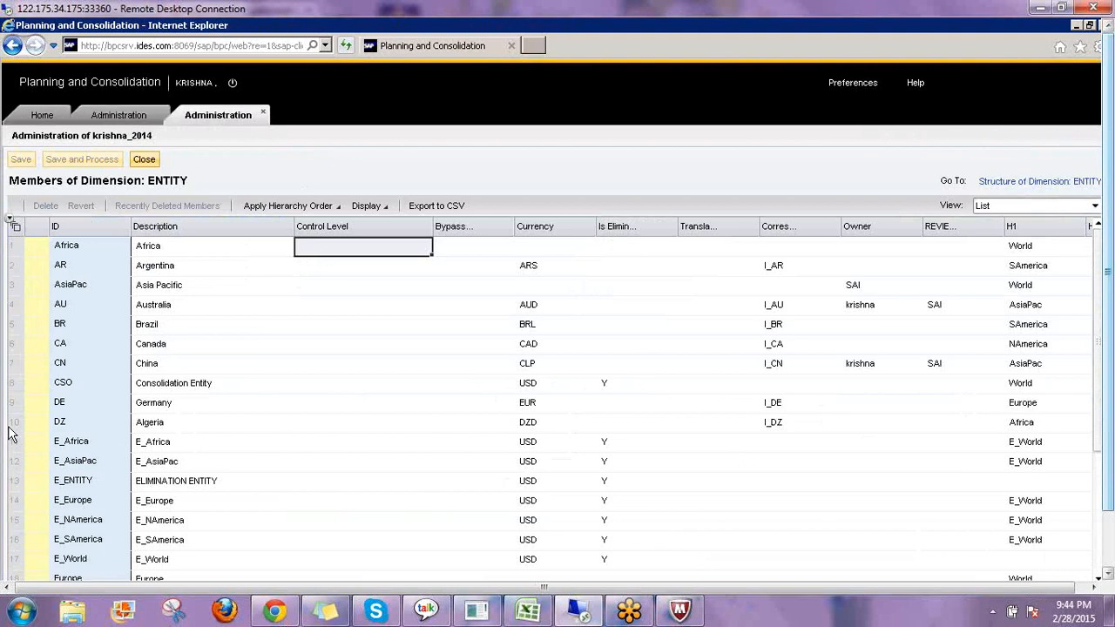
{"action": "left_click", "coordinate": [309, 307]}
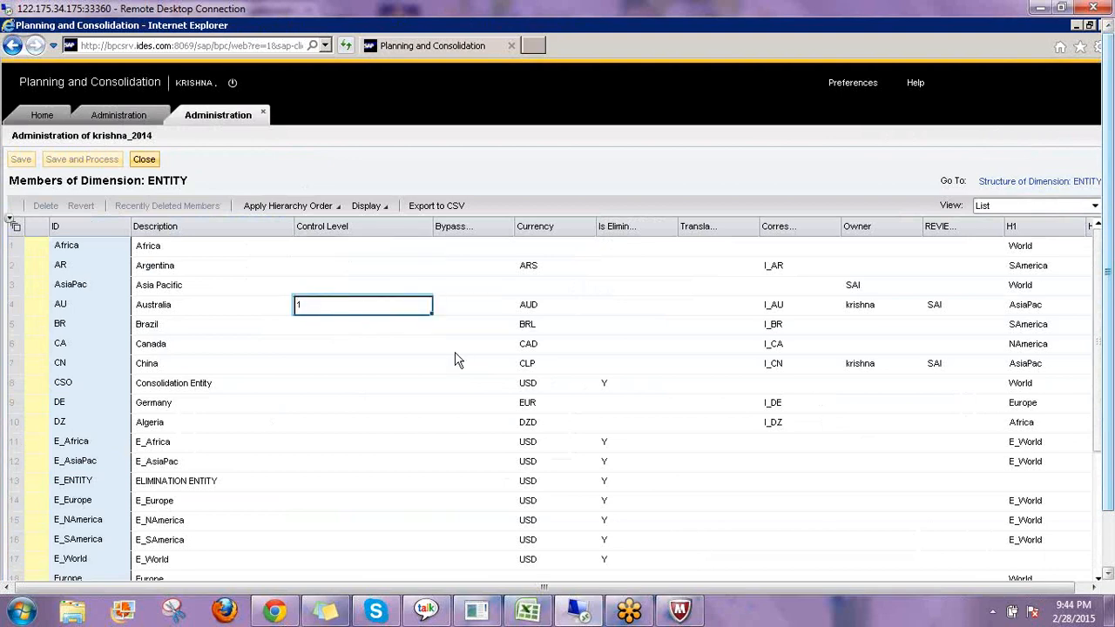
{"action": "key", "text": "Return"}
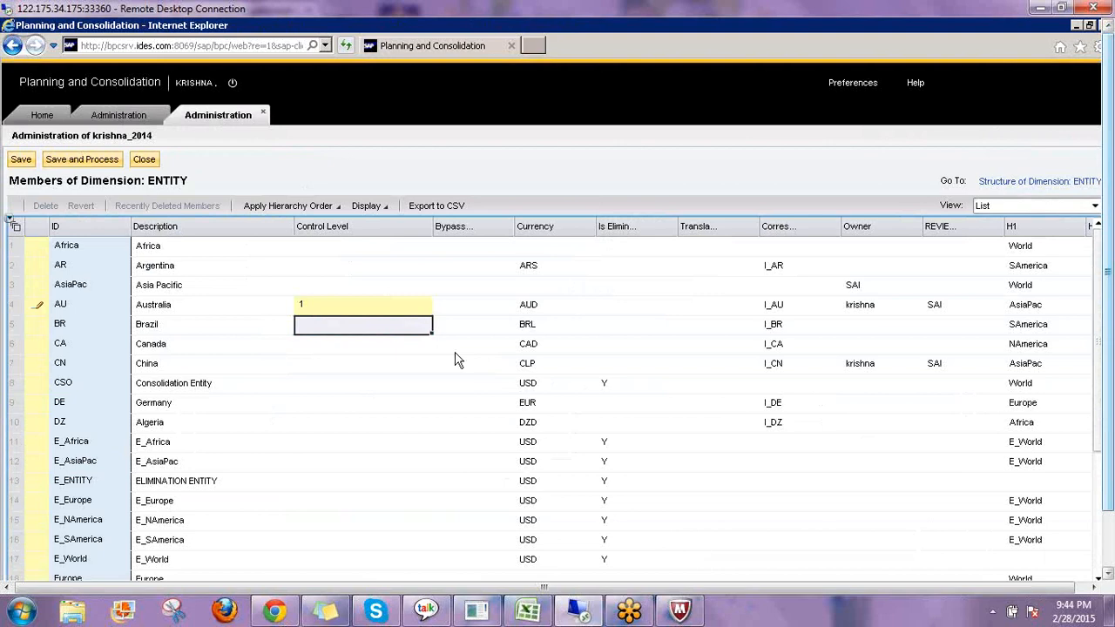
Review control C_1's Control Level options, description and tolerance value field.
{"action": "left_click", "coordinate": [109, 117]}
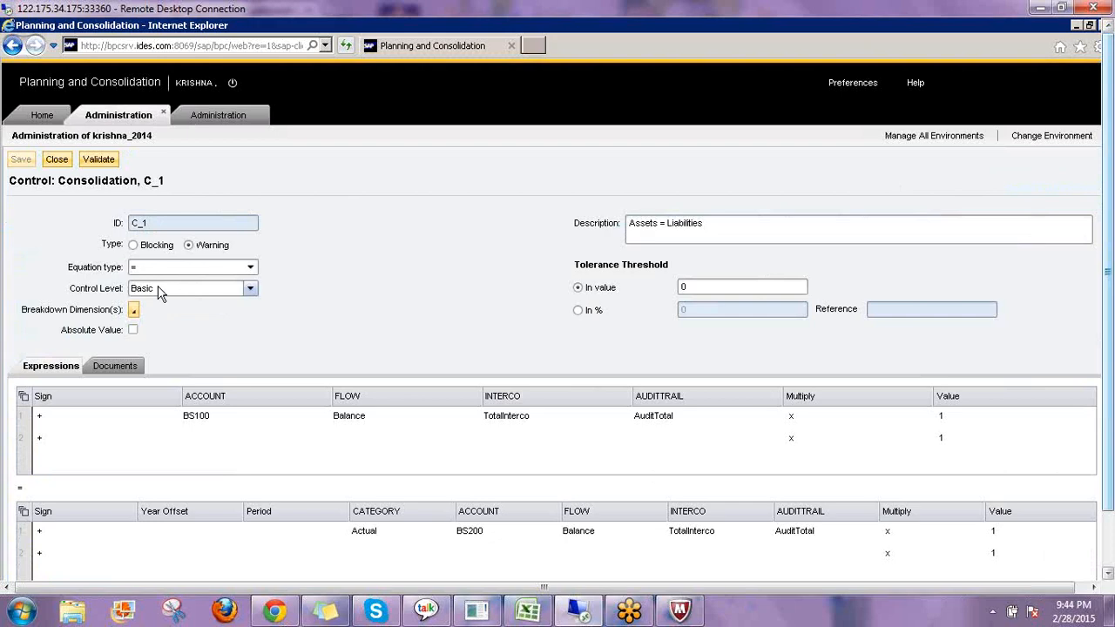
{"action": "left_click", "coordinate": [157, 293]}
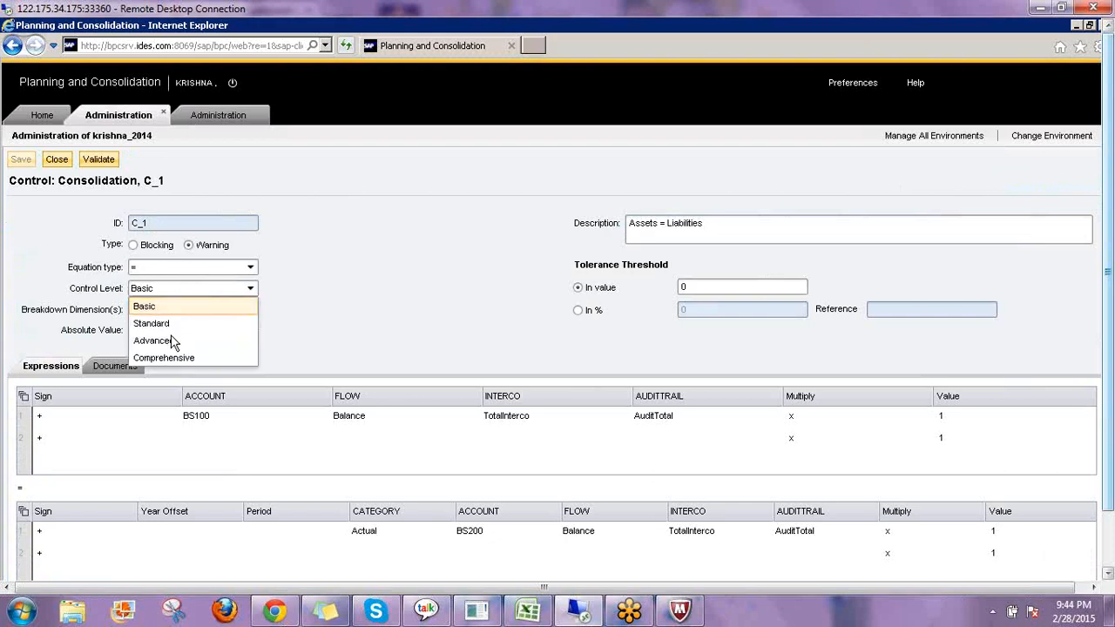
{"action": "left_click", "coordinate": [376, 310]}
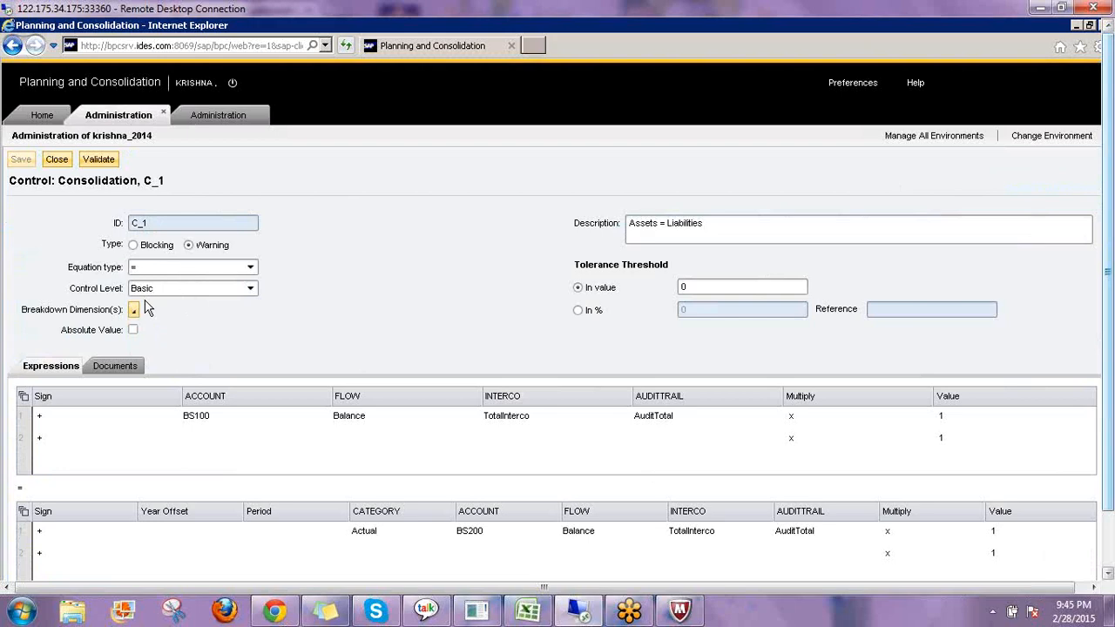
{"action": "left_click", "coordinate": [218, 116]}
{"action": "left_click", "coordinate": [191, 293]}
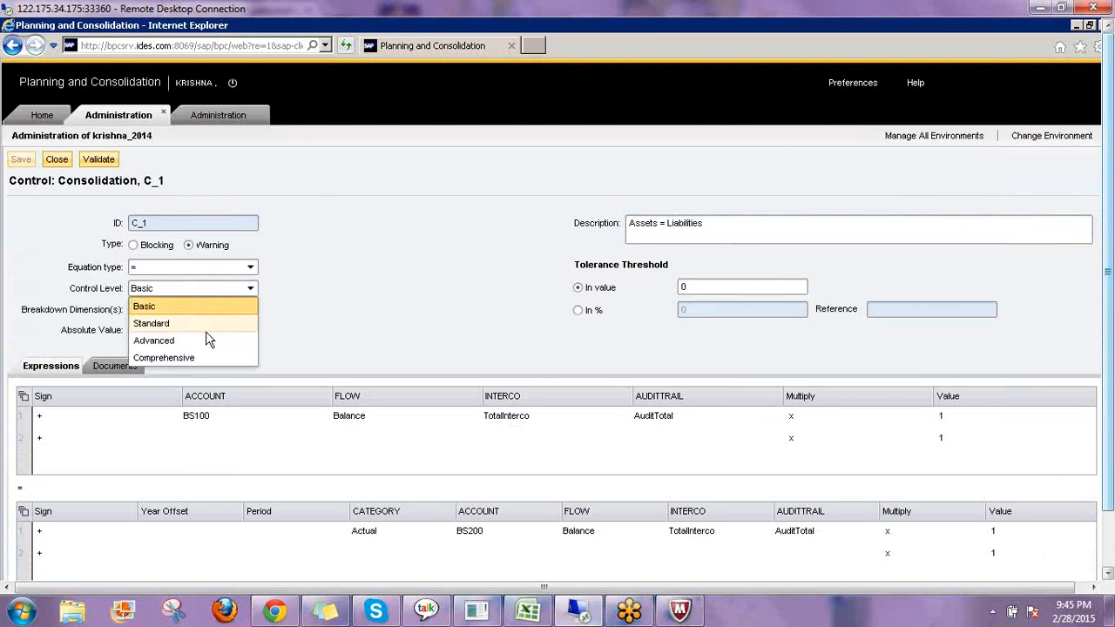
{"action": "left_click", "coordinate": [205, 291]}
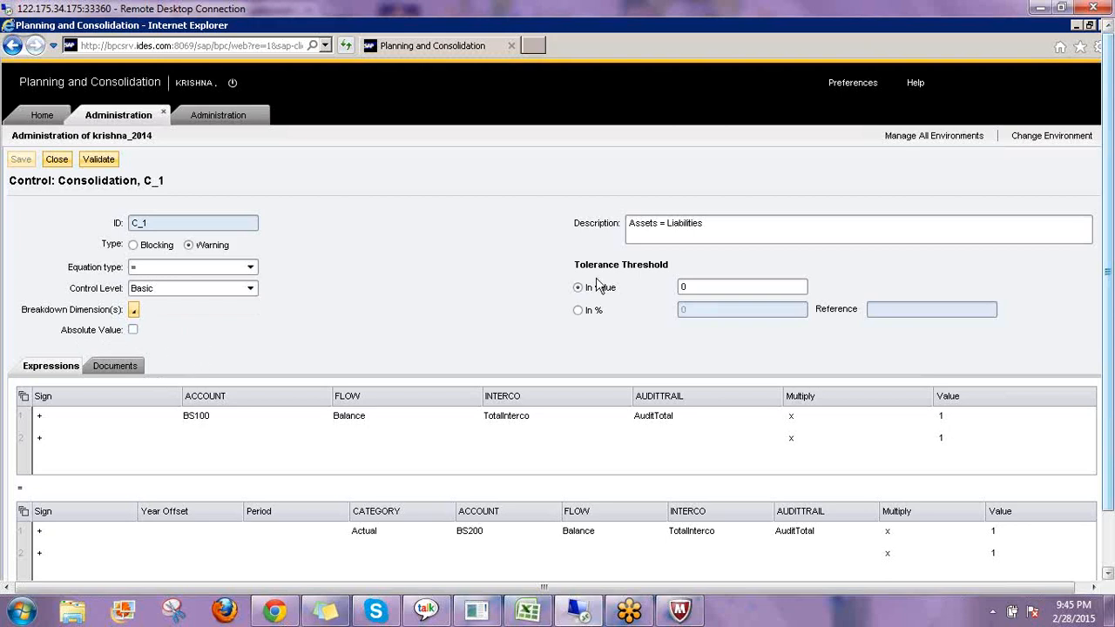
{"action": "left_click", "coordinate": [708, 224]}
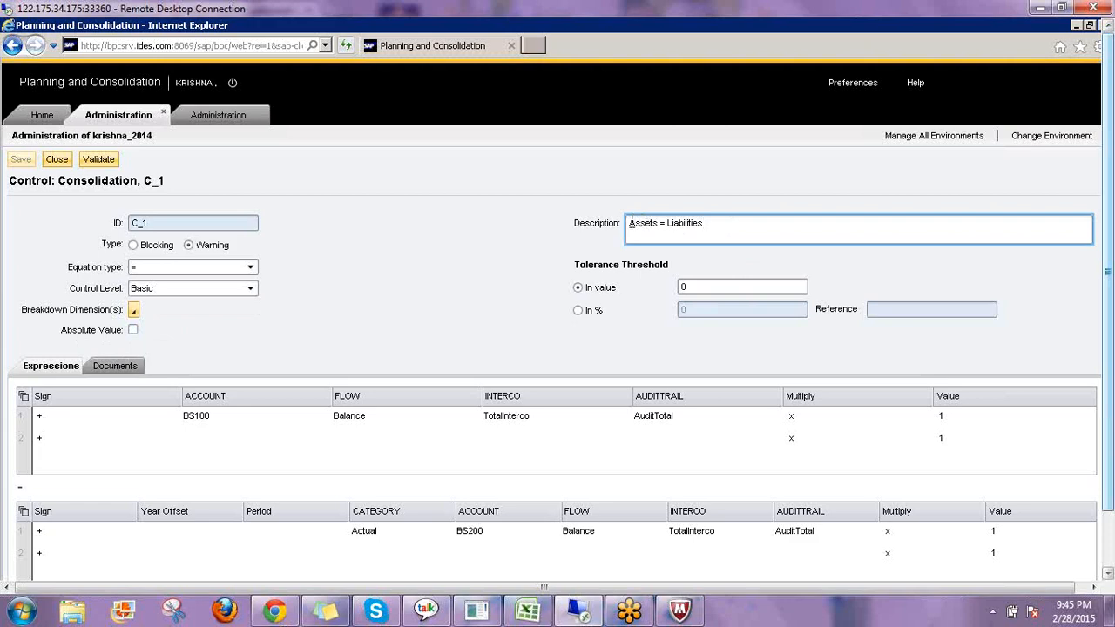
{"action": "key", "text": "ctrl+a"}
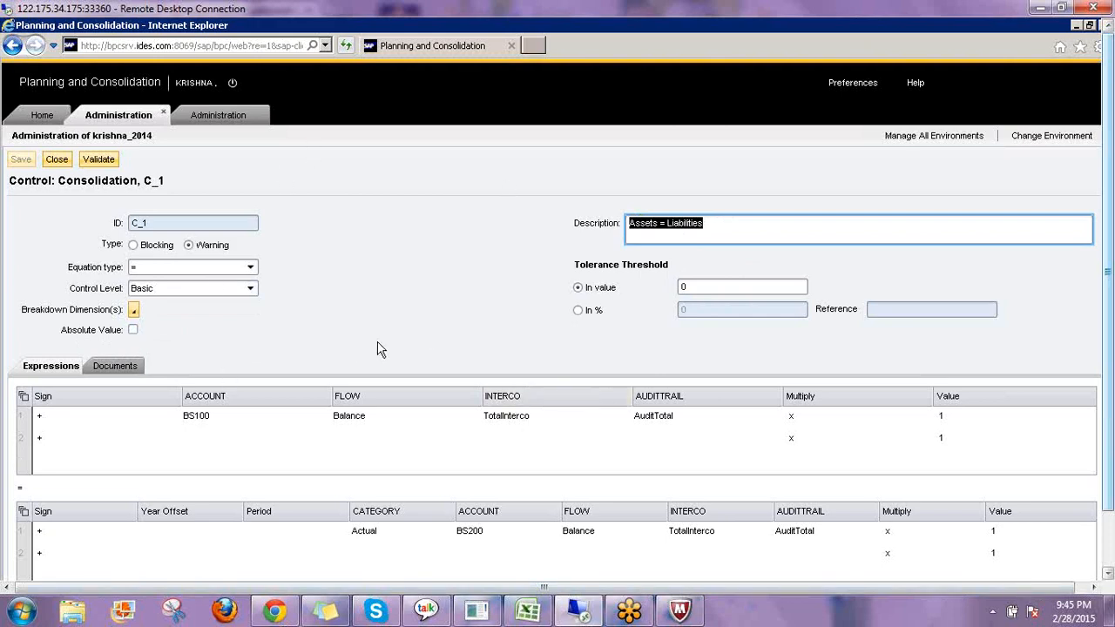
{"action": "left_click", "coordinate": [691, 286]}
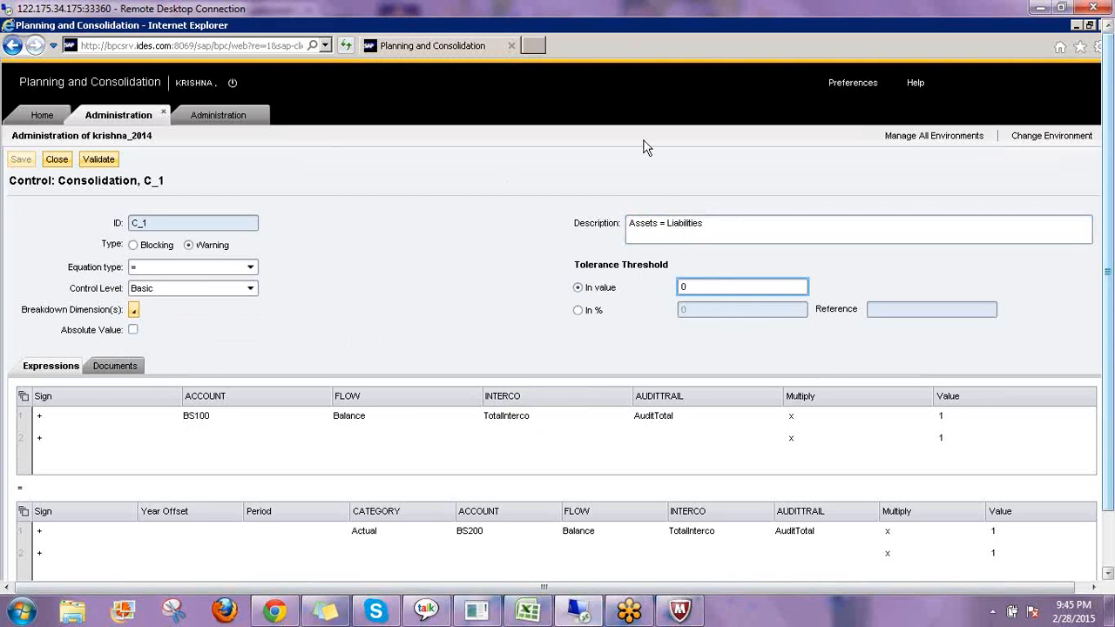
Try an In % tolerance threshold referenced to the Upper panel, then revert to In value.
{"action": "left_click", "coordinate": [578, 311]}
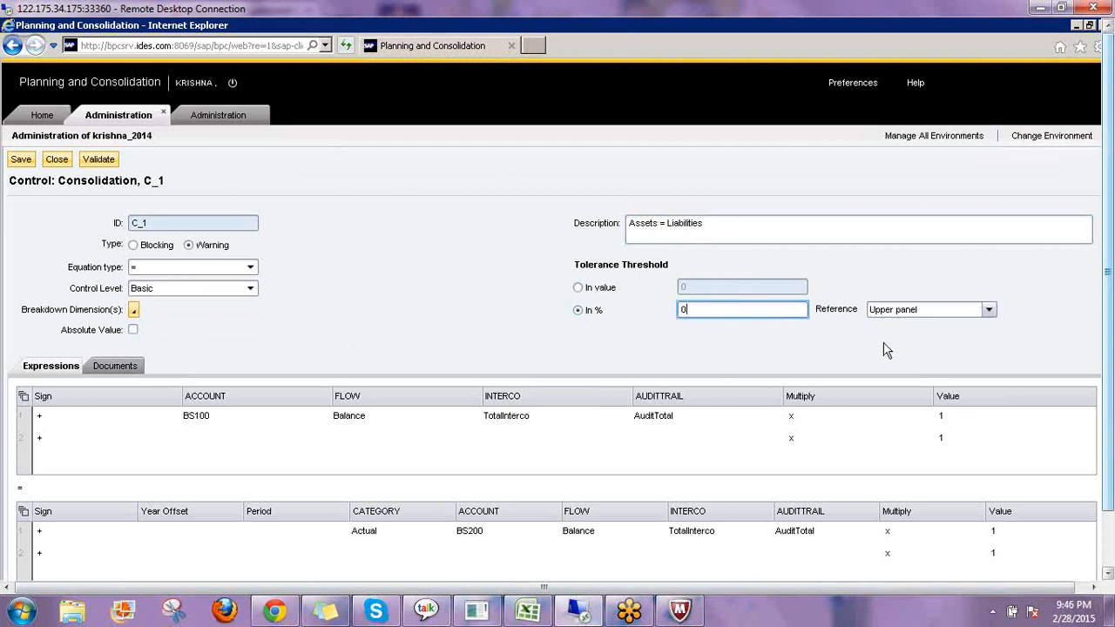
{"action": "left_click", "coordinate": [889, 314]}
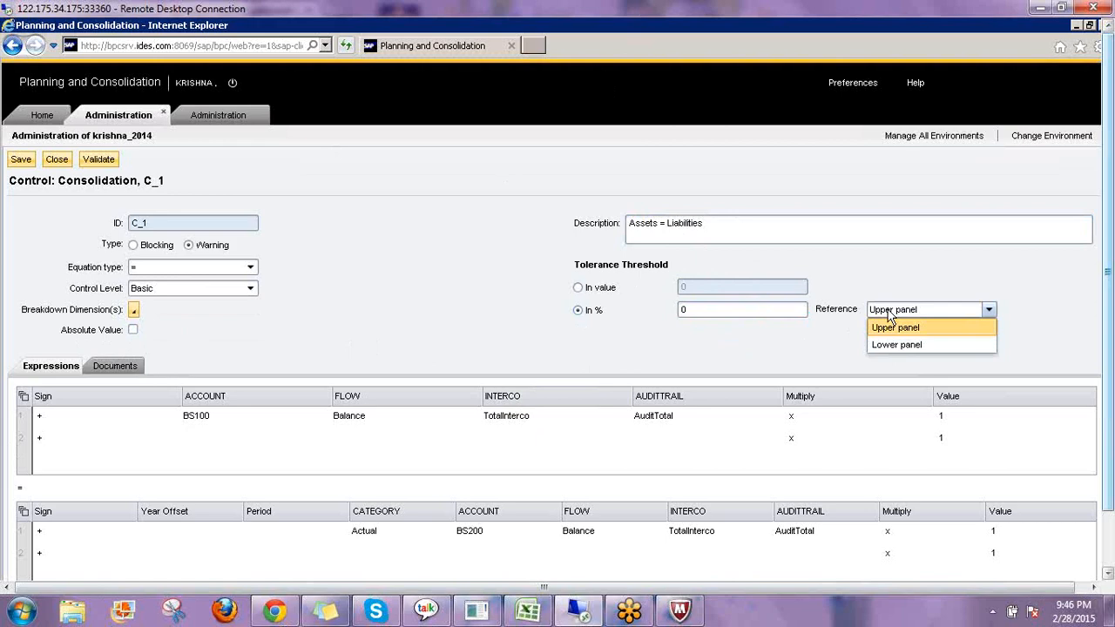
{"action": "left_click", "coordinate": [893, 327]}
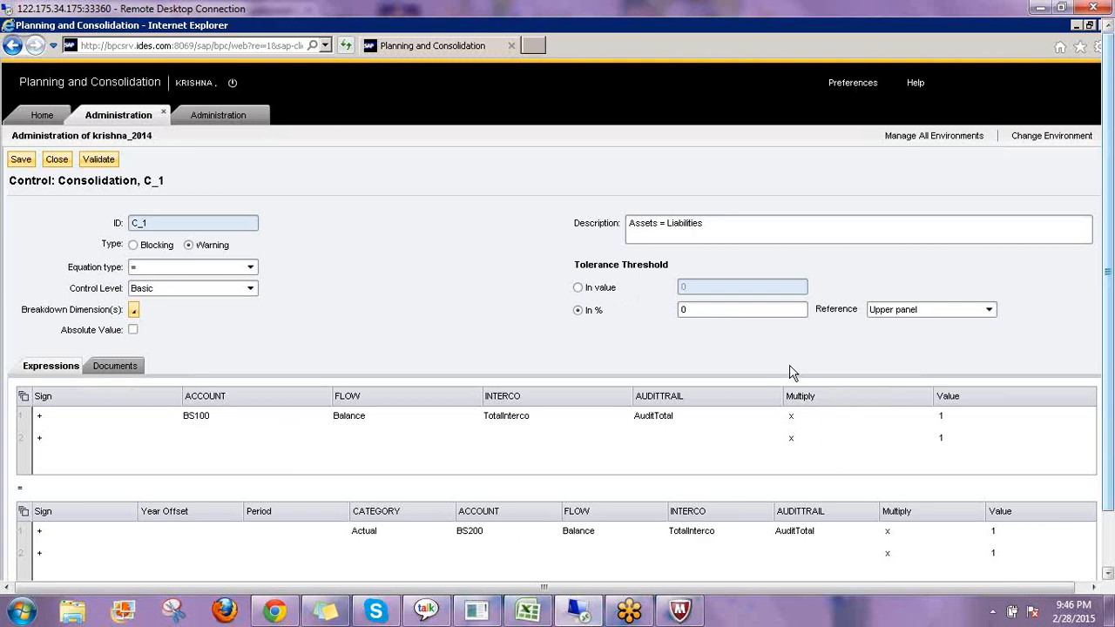
{"action": "left_click", "coordinate": [578, 287]}
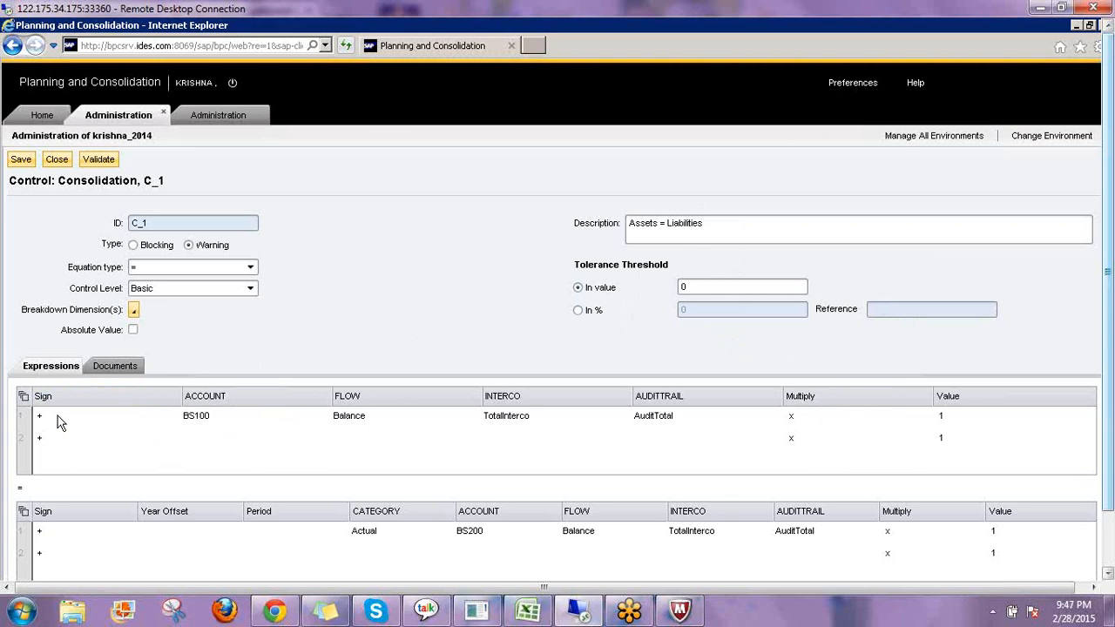
Browse the ACCOUNT member selector for the first expression row and keep BS100.
{"action": "left_click", "coordinate": [321, 419]}
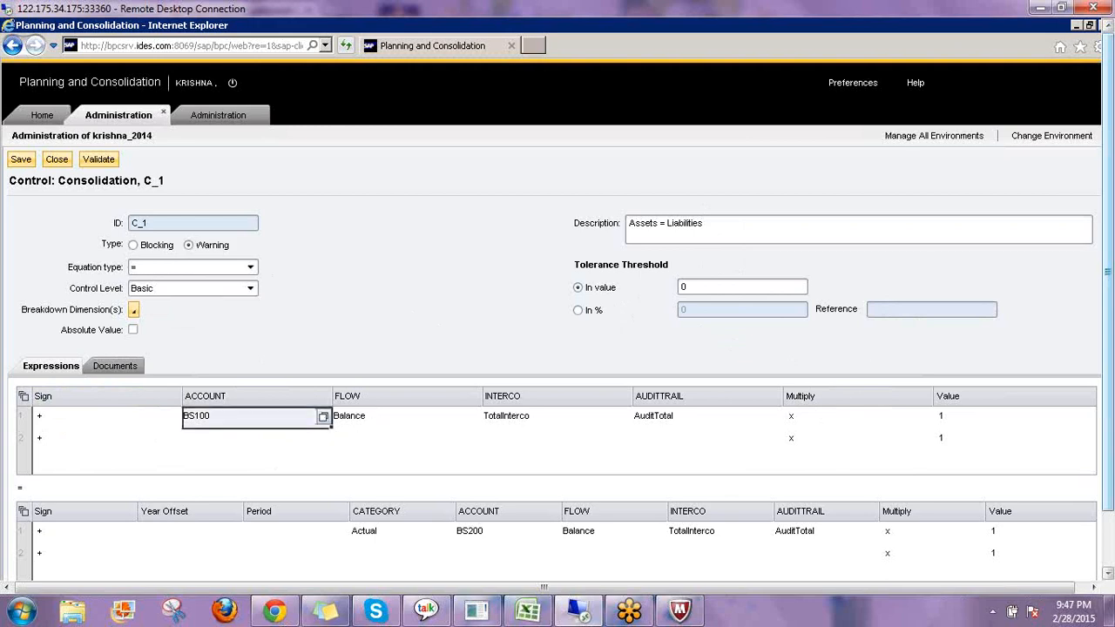
{"action": "left_click", "coordinate": [323, 416]}
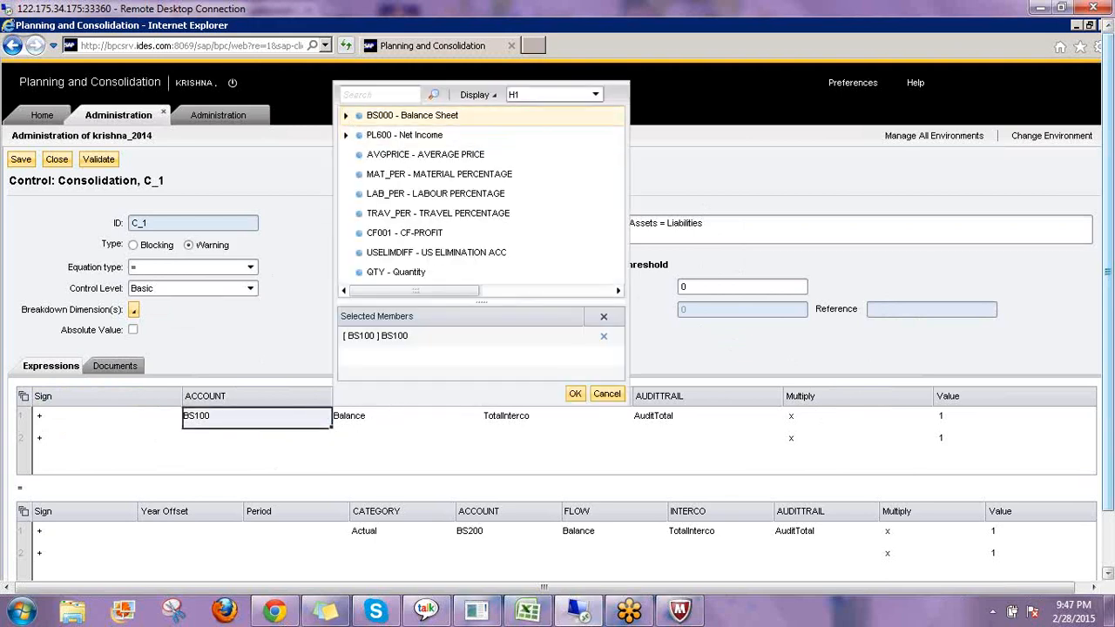
{"action": "left_click", "coordinate": [346, 115]}
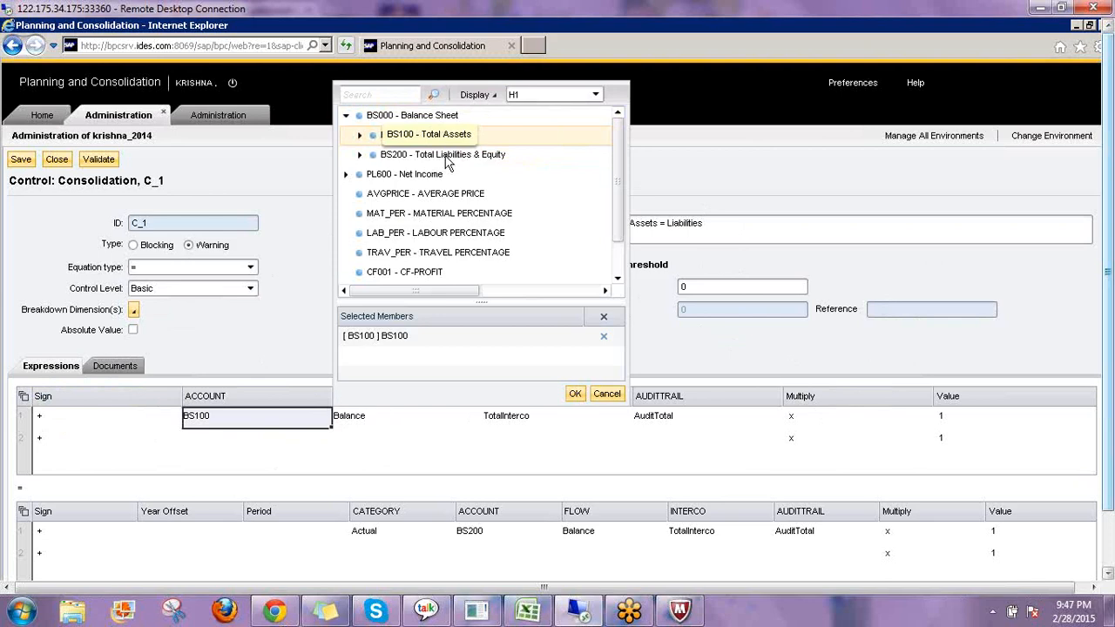
{"action": "left_click", "coordinate": [576, 392]}
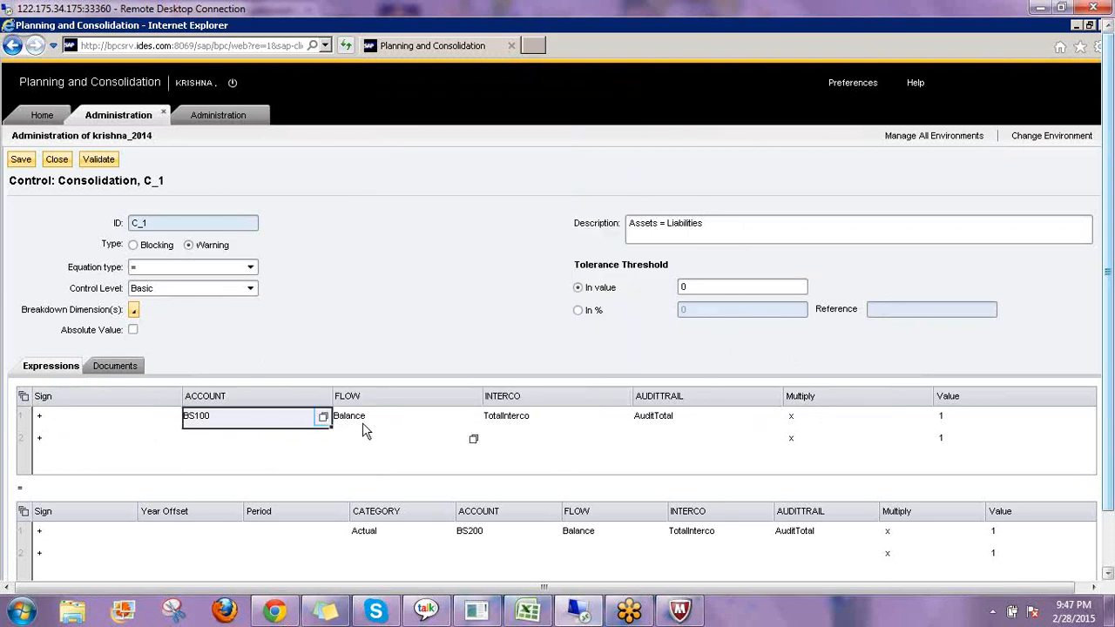
Check the FLOW member Balance and the Multiply operator x in the first expression row.
{"action": "left_click", "coordinate": [479, 419]}
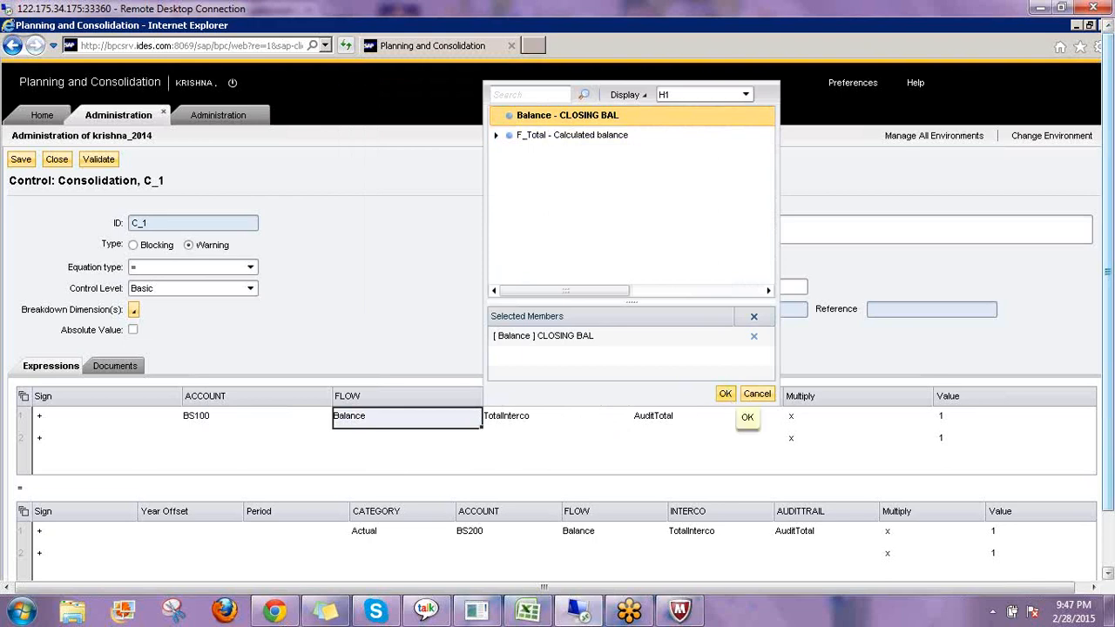
{"action": "left_click", "coordinate": [726, 394]}
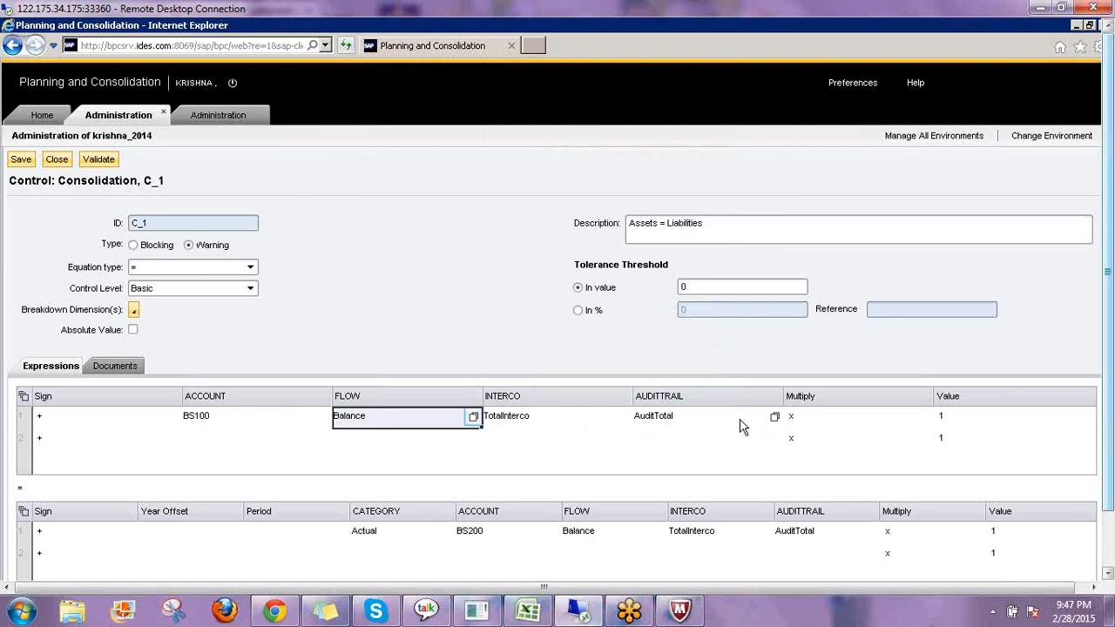
{"action": "left_click", "coordinate": [882, 420]}
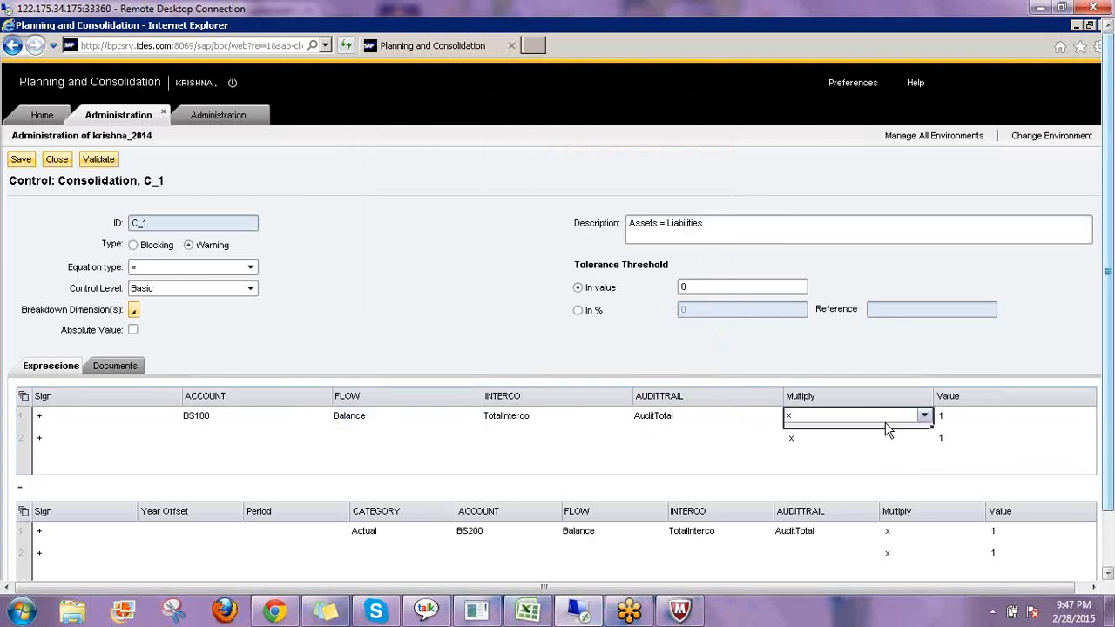
{"action": "left_click", "coordinate": [910, 422]}
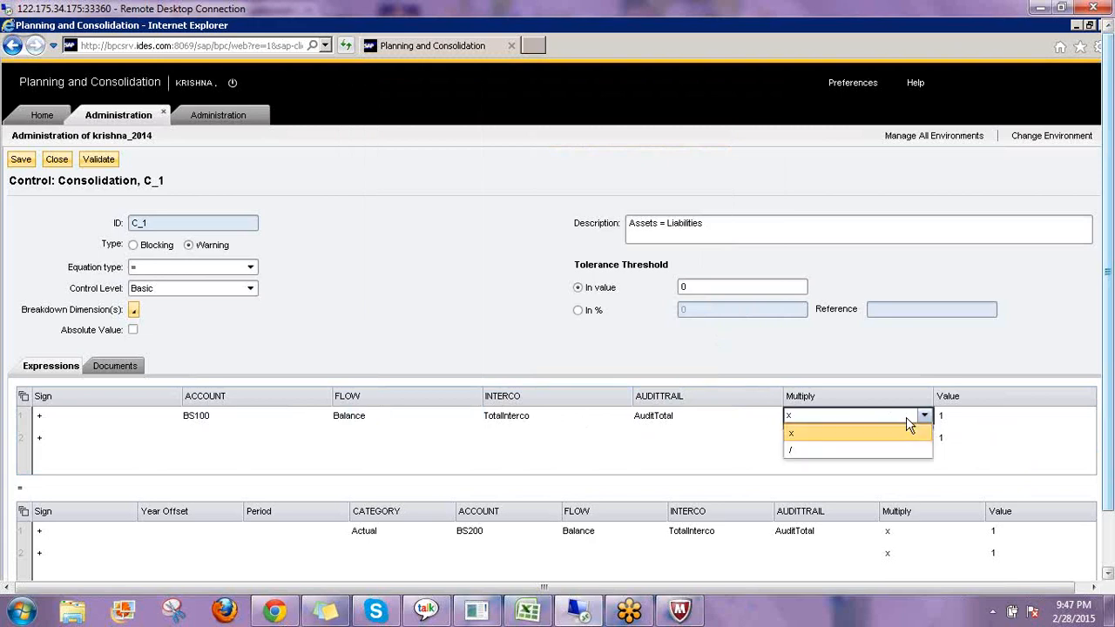
{"action": "left_click", "coordinate": [913, 433]}
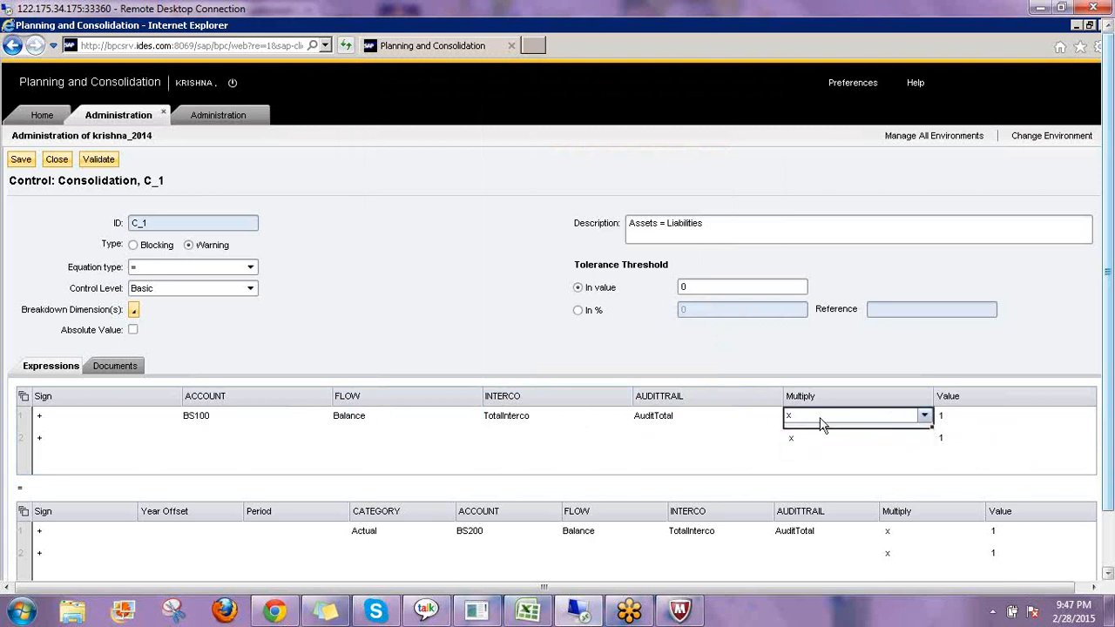
{"action": "left_click", "coordinate": [978, 350]}
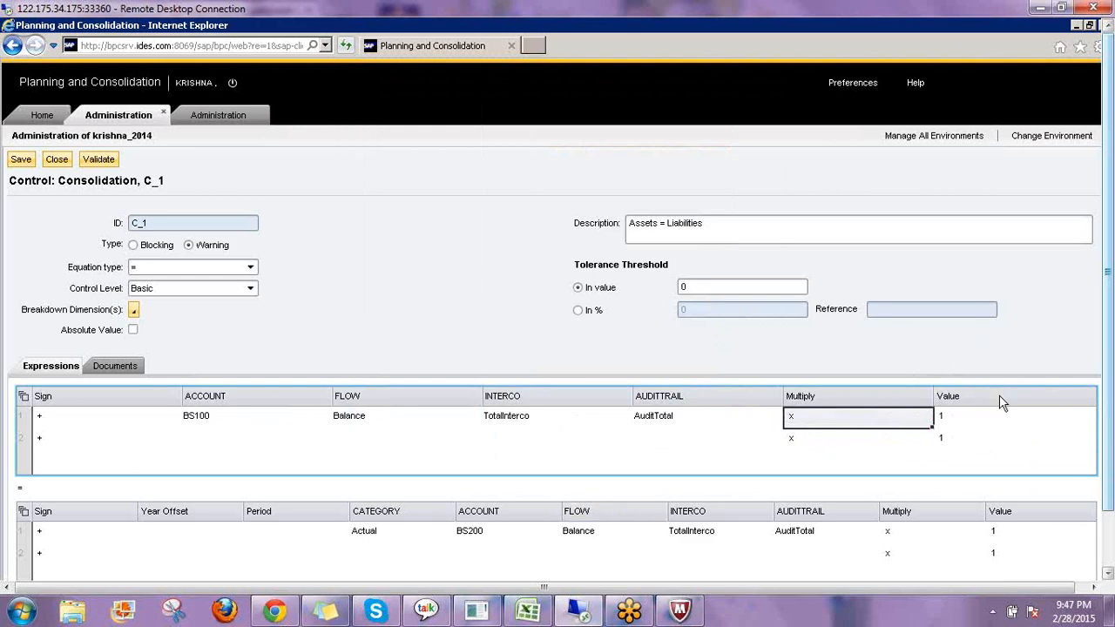
{"action": "left_click_drag", "start_coordinate": [1107, 437], "coordinate": [1108, 495]}
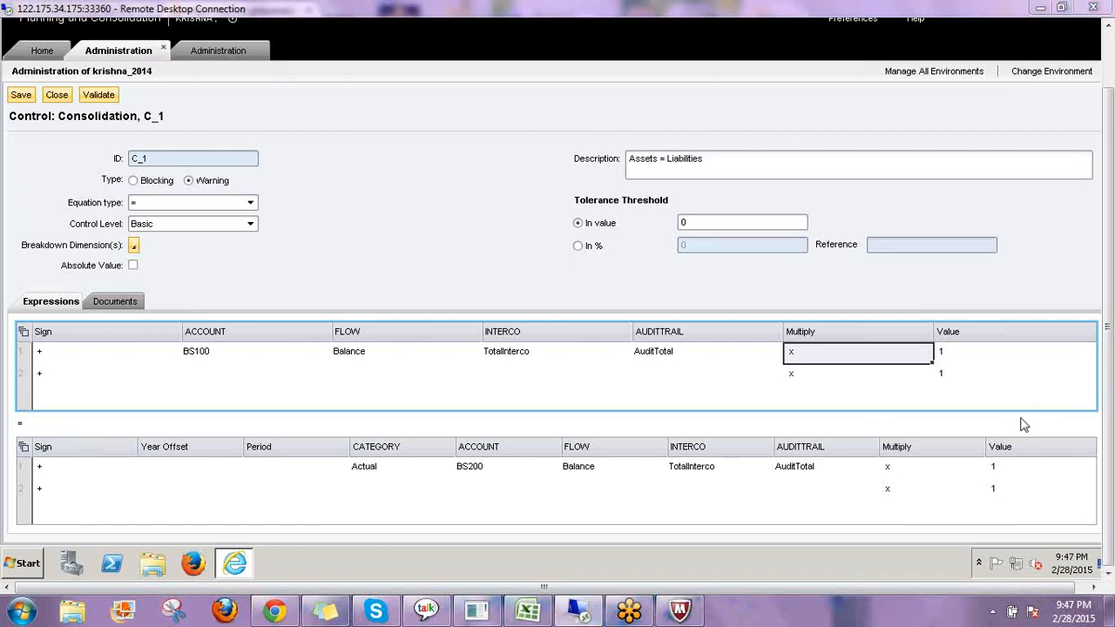
{"action": "left_click_drag", "start_coordinate": [270, 337], "coordinate": [342, 287]}
{"action": "left_click_drag", "start_coordinate": [395, 331], "coordinate": [542, 278]}
{"action": "left_click_drag", "start_coordinate": [549, 332], "coordinate": [622, 288]}
{"action": "left_click_drag", "start_coordinate": [699, 329], "coordinate": [776, 281]}
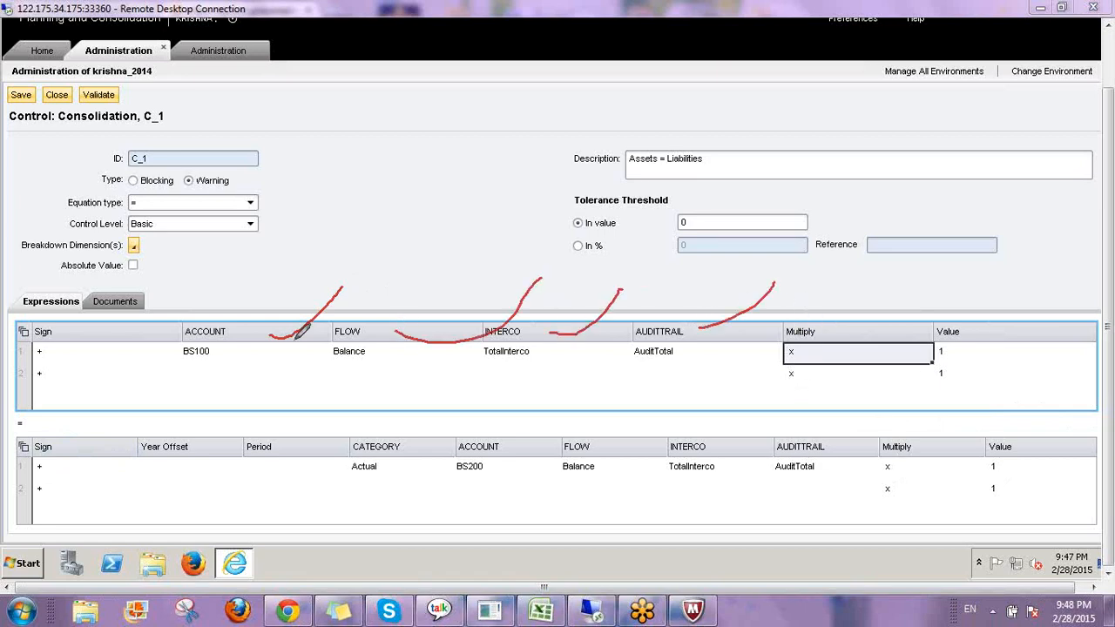
{"action": "left_click_drag", "start_coordinate": [175, 307], "coordinate": [740, 306]}
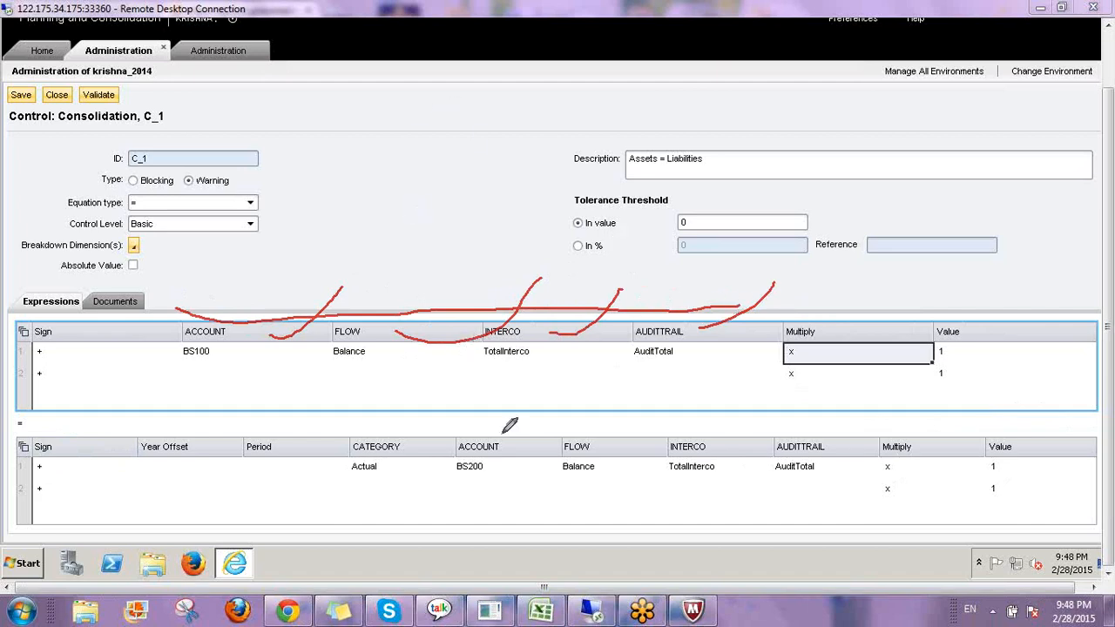
Compare the second expression row's CATEGORY, ACCOUNT, FLOW, INTERCO, AUDITTRAIL, Multiply and Value entries with the first row's.
{"action": "mouse_move", "coordinate": [452, 437]}
{"action": "left_mouse_down"}
{"action": "mouse_move", "coordinate": [772, 418]}
{"action": "mouse_move", "coordinate": [860, 419]}
{"action": "mouse_move", "coordinate": [873, 429]}
{"action": "left_mouse_up"}
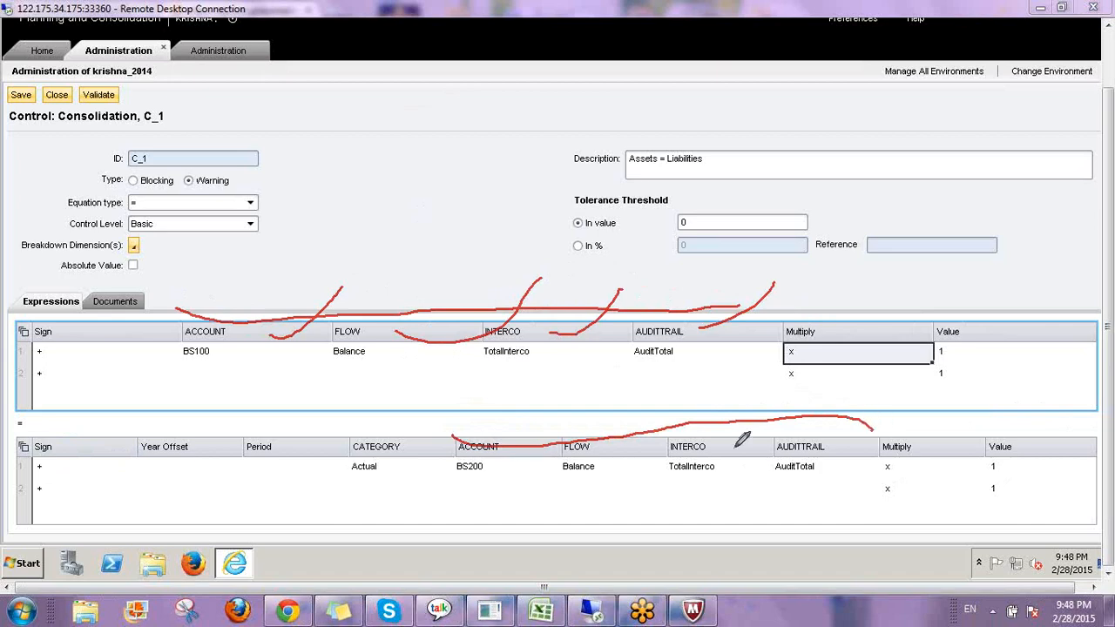
{"action": "left_click_drag", "start_coordinate": [449, 486], "coordinate": [497, 486]}
{"action": "left_click_drag", "start_coordinate": [562, 479], "coordinate": [879, 477]}
{"action": "left_click", "coordinate": [877, 473]}
{"action": "left_click_drag", "start_coordinate": [961, 476], "coordinate": [1007, 473]}
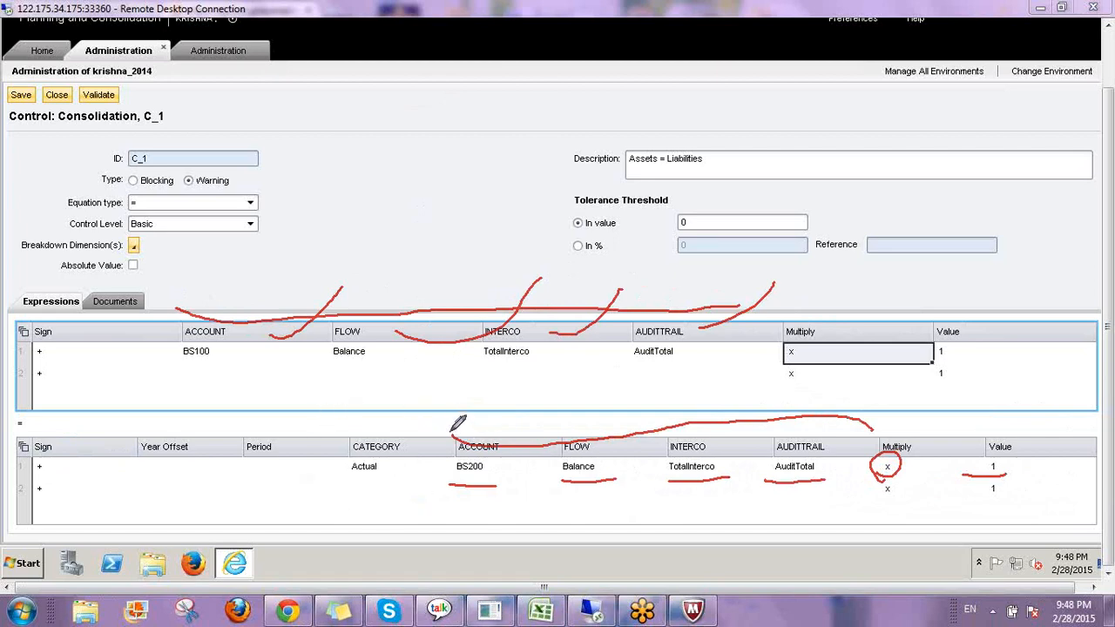
{"action": "left_click_drag", "start_coordinate": [450, 434], "coordinate": [450, 451]}
{"action": "mouse_move", "coordinate": [454, 351]}
{"action": "left_mouse_down"}
{"action": "mouse_move", "coordinate": [477, 410]}
{"action": "mouse_move", "coordinate": [485, 368]}
{"action": "mouse_move", "coordinate": [460, 343]}
{"action": "left_mouse_up"}
{"action": "mouse_move", "coordinate": [133, 427]}
{"action": "left_mouse_down"}
{"action": "mouse_move", "coordinate": [127, 461]}
{"action": "mouse_move", "coordinate": [154, 517]}
{"action": "mouse_move", "coordinate": [363, 517]}
{"action": "mouse_move", "coordinate": [438, 428]}
{"action": "mouse_move", "coordinate": [362, 393]}
{"action": "mouse_move", "coordinate": [77, 407]}
{"action": "mouse_move", "coordinate": [105, 488]}
{"action": "mouse_move", "coordinate": [188, 517]}
{"action": "left_mouse_up"}
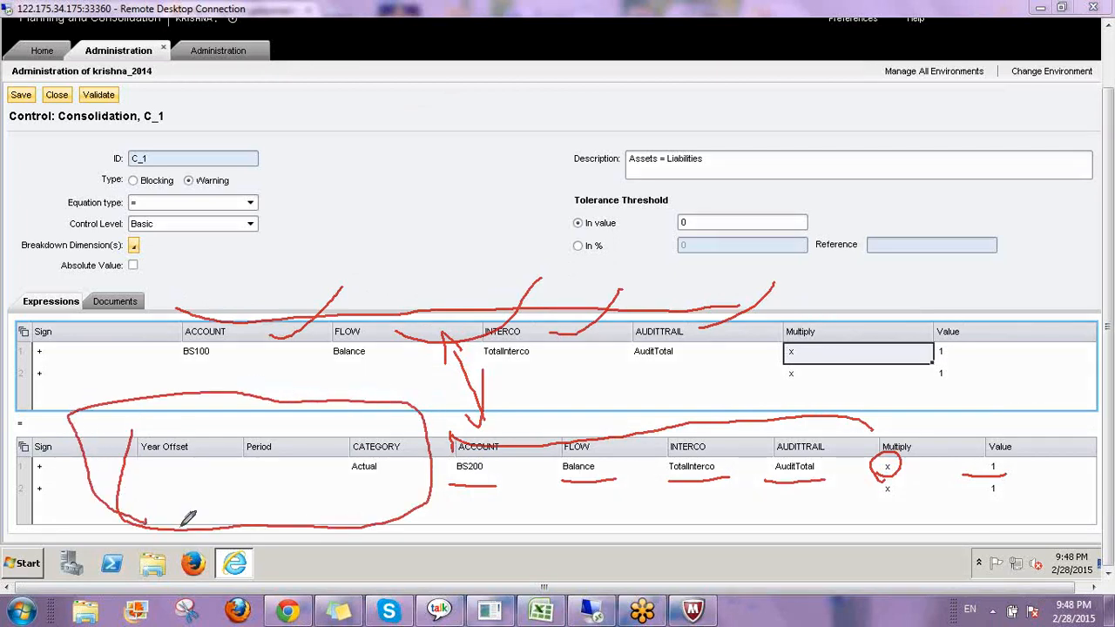
{"action": "mouse_move", "coordinate": [202, 451]}
{"action": "left_mouse_down"}
{"action": "mouse_move", "coordinate": [211, 461]}
{"action": "mouse_move", "coordinate": [239, 418]}
{"action": "left_mouse_up"}
{"action": "left_click_drag", "start_coordinate": [288, 453], "coordinate": [341, 396]}
{"action": "left_click_drag", "start_coordinate": [407, 453], "coordinate": [449, 380]}
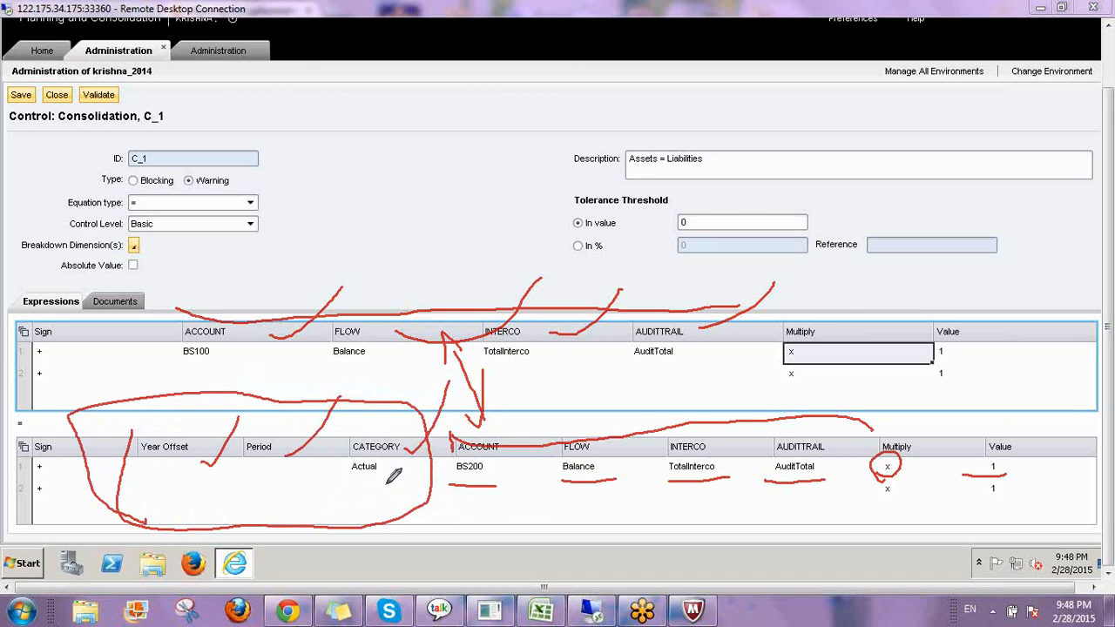
{"action": "mouse_move", "coordinate": [388, 474]}
{"action": "left_mouse_down"}
{"action": "mouse_move", "coordinate": [377, 461]}
{"action": "mouse_move", "coordinate": [359, 484]}
{"action": "mouse_move", "coordinate": [392, 466]}
{"action": "left_mouse_up"}
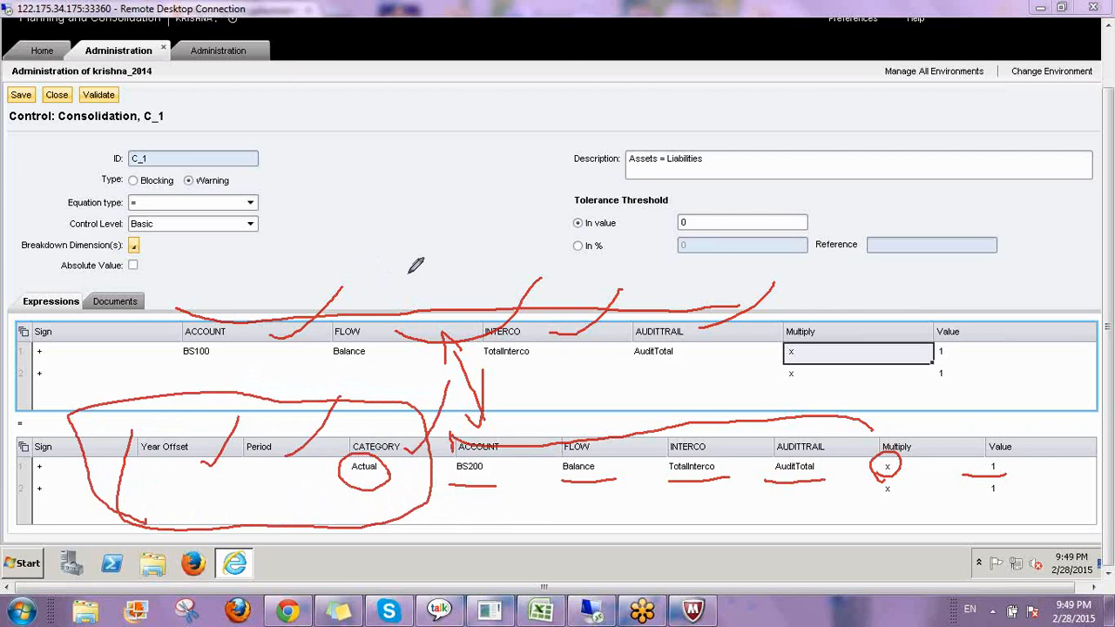
Examine how control C_1's Warning type, description and tolerance relate to the BS100 and Actual expression members.
{"action": "left_click_drag", "start_coordinate": [346, 183], "coordinate": [353, 219]}
{"action": "mouse_move", "coordinate": [389, 183]}
{"action": "left_mouse_down"}
{"action": "mouse_move", "coordinate": [377, 209]}
{"action": "mouse_move", "coordinate": [391, 183]}
{"action": "mouse_move", "coordinate": [418, 222]}
{"action": "mouse_move", "coordinate": [426, 183]}
{"action": "mouse_move", "coordinate": [540, 178]}
{"action": "left_mouse_up"}
{"action": "left_click_drag", "start_coordinate": [540, 178], "coordinate": [508, 211]}
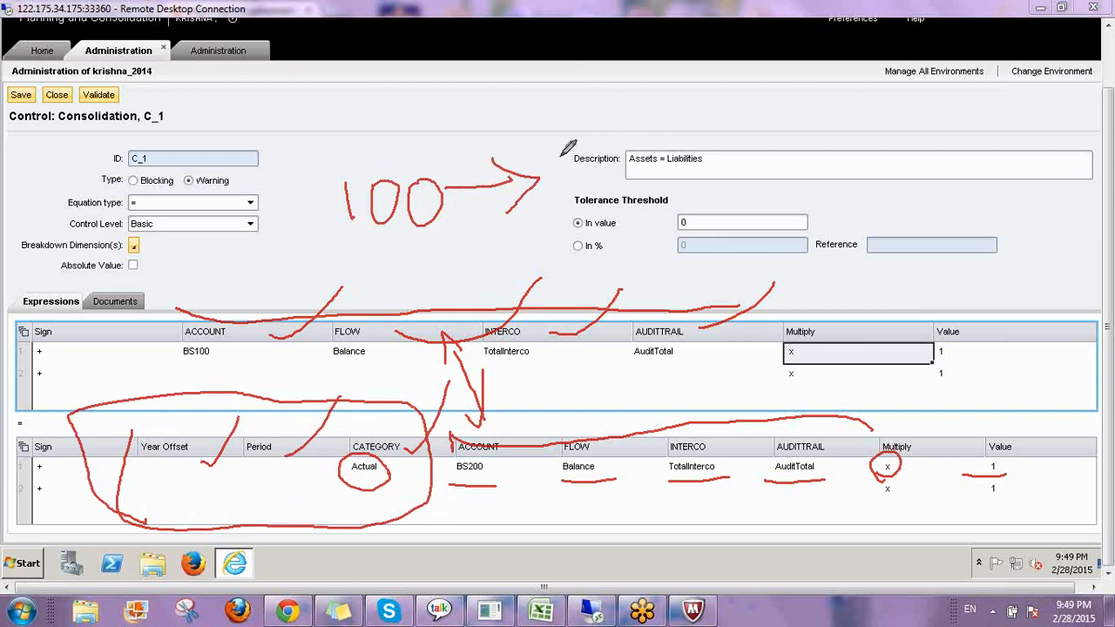
{"action": "mouse_move", "coordinate": [560, 158]}
{"action": "left_mouse_down"}
{"action": "mouse_move", "coordinate": [605, 167]}
{"action": "mouse_move", "coordinate": [594, 193]}
{"action": "left_mouse_up"}
{"action": "mouse_move", "coordinate": [613, 147]}
{"action": "left_mouse_down"}
{"action": "mouse_move", "coordinate": [625, 207]}
{"action": "mouse_move", "coordinate": [643, 192]}
{"action": "left_mouse_up"}
{"action": "mouse_move", "coordinate": [655, 151]}
{"action": "left_mouse_down"}
{"action": "mouse_move", "coordinate": [686, 156]}
{"action": "mouse_move", "coordinate": [651, 155]}
{"action": "left_mouse_up"}
{"action": "left_click_drag", "start_coordinate": [616, 213], "coordinate": [700, 185]}
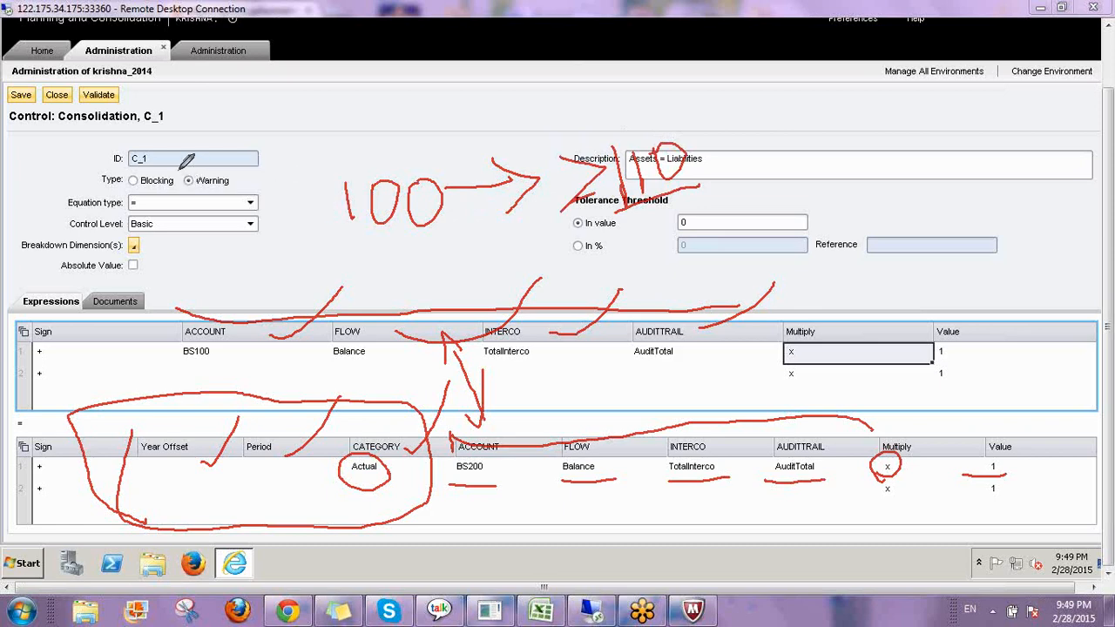
{"action": "mouse_move", "coordinate": [180, 172]}
{"action": "left_mouse_down"}
{"action": "mouse_move", "coordinate": [195, 198]}
{"action": "mouse_move", "coordinate": [258, 150]}
{"action": "mouse_move", "coordinate": [176, 165]}
{"action": "left_mouse_up"}
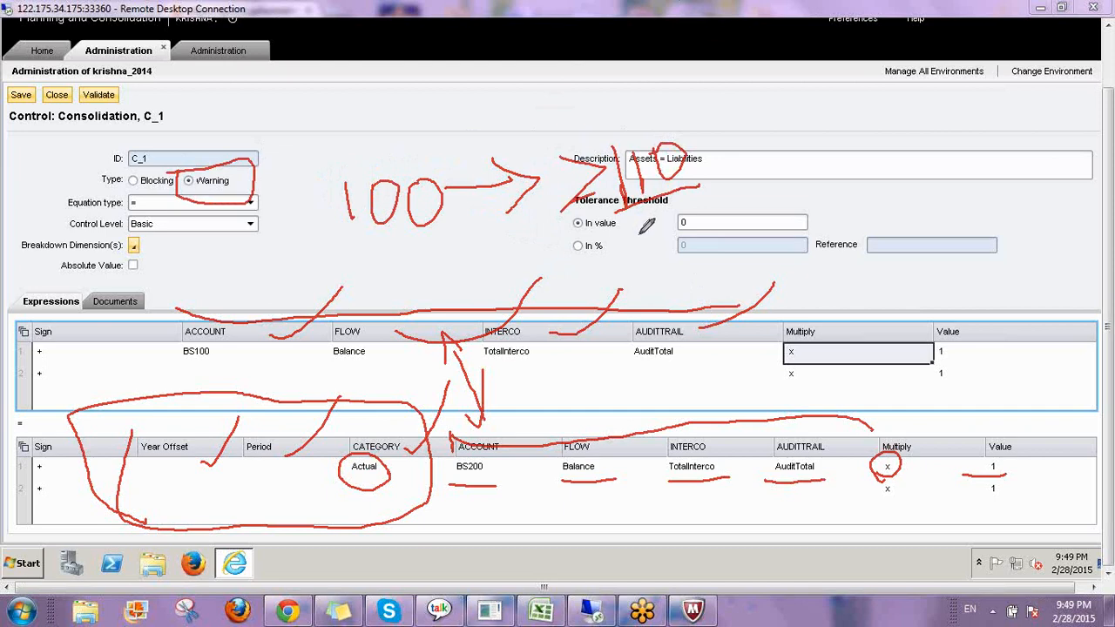
{"action": "mouse_move", "coordinate": [620, 198]}
{"action": "left_mouse_down"}
{"action": "mouse_move", "coordinate": [662, 94]}
{"action": "mouse_move", "coordinate": [620, 172]}
{"action": "left_mouse_up"}
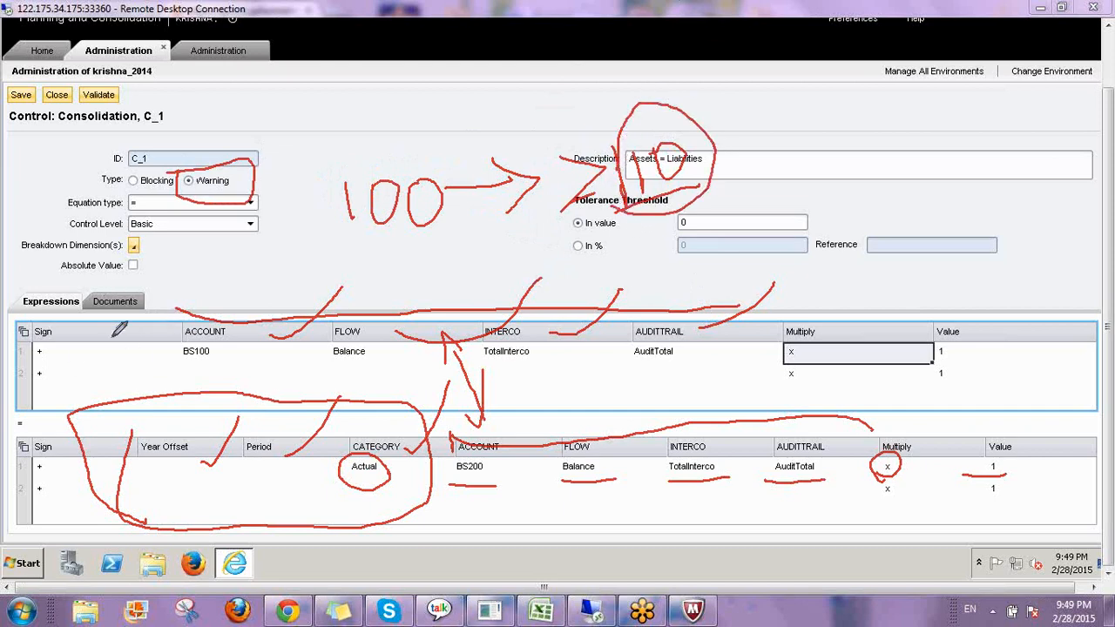
{"action": "mouse_move", "coordinate": [165, 357]}
{"action": "left_mouse_down"}
{"action": "mouse_move", "coordinate": [211, 322]}
{"action": "mouse_move", "coordinate": [170, 359]}
{"action": "mouse_move", "coordinate": [187, 373]}
{"action": "left_mouse_up"}
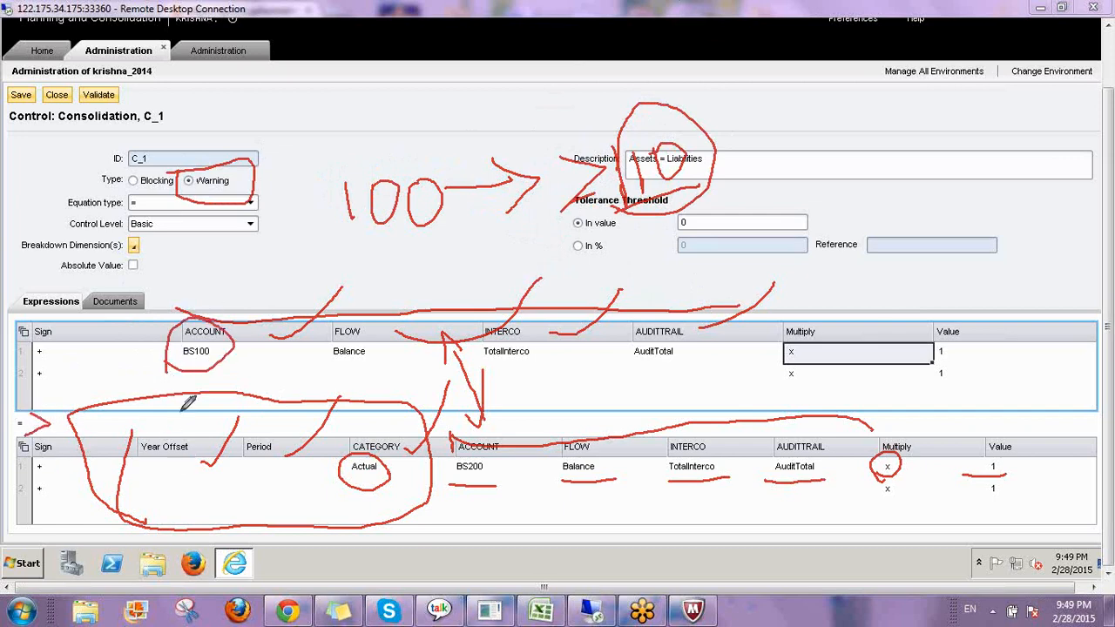
{"action": "mouse_move", "coordinate": [153, 468]}
{"action": "left_mouse_down"}
{"action": "mouse_move", "coordinate": [172, 462]}
{"action": "mouse_move", "coordinate": [172, 476]}
{"action": "left_mouse_up"}
{"action": "mouse_move", "coordinate": [266, 467]}
{"action": "left_mouse_down"}
{"action": "mouse_move", "coordinate": [267, 479]}
{"action": "mouse_move", "coordinate": [311, 484]}
{"action": "left_mouse_up"}
{"action": "left_click_drag", "start_coordinate": [202, 463], "coordinate": [209, 469]}
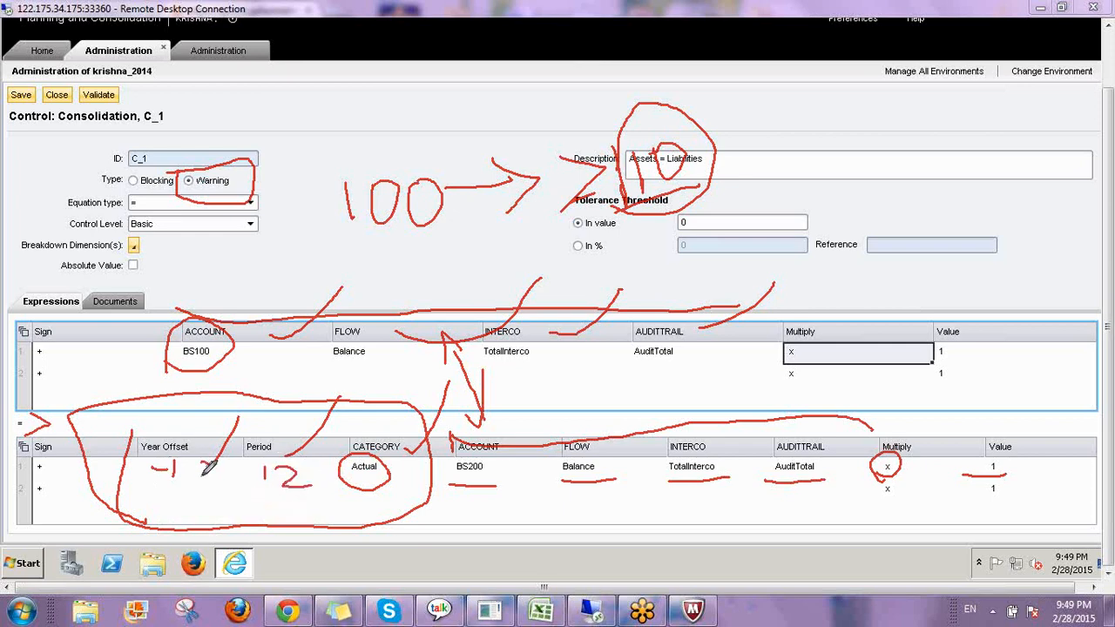
Examine the Year Offset and Period columns of the second expression for comparing against a prior year.
{"action": "left_click_drag", "start_coordinate": [324, 130], "coordinate": [353, 172]}
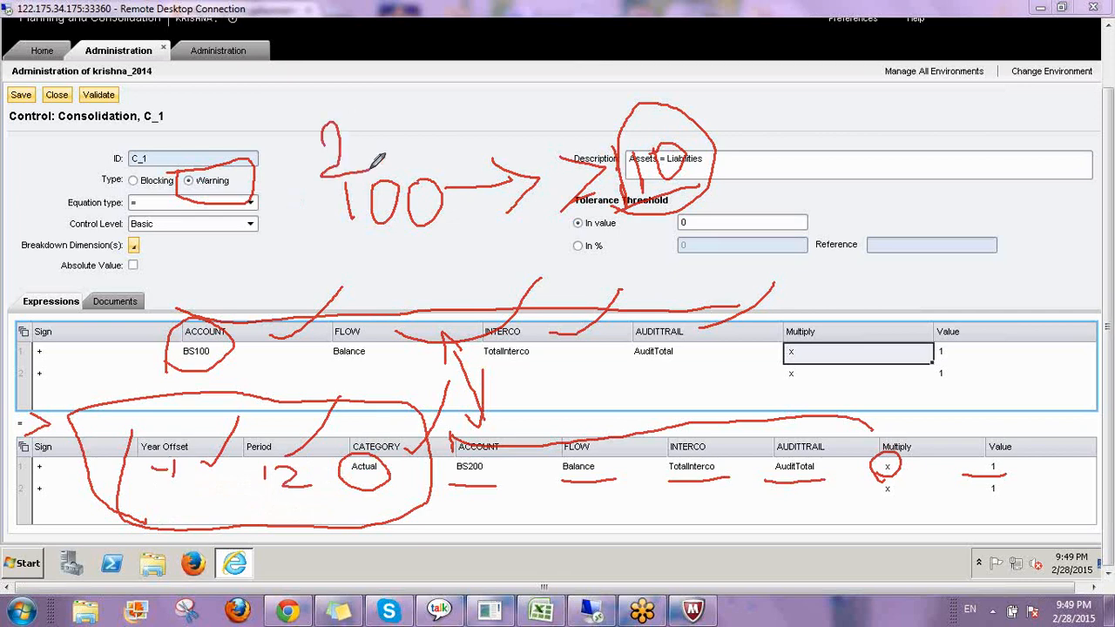
{"action": "left_click_drag", "start_coordinate": [376, 128], "coordinate": [401, 175]}
{"action": "mouse_move", "coordinate": [416, 129]}
{"action": "left_mouse_down"}
{"action": "mouse_move", "coordinate": [439, 155]}
{"action": "mouse_move", "coordinate": [435, 179]}
{"action": "left_mouse_up"}
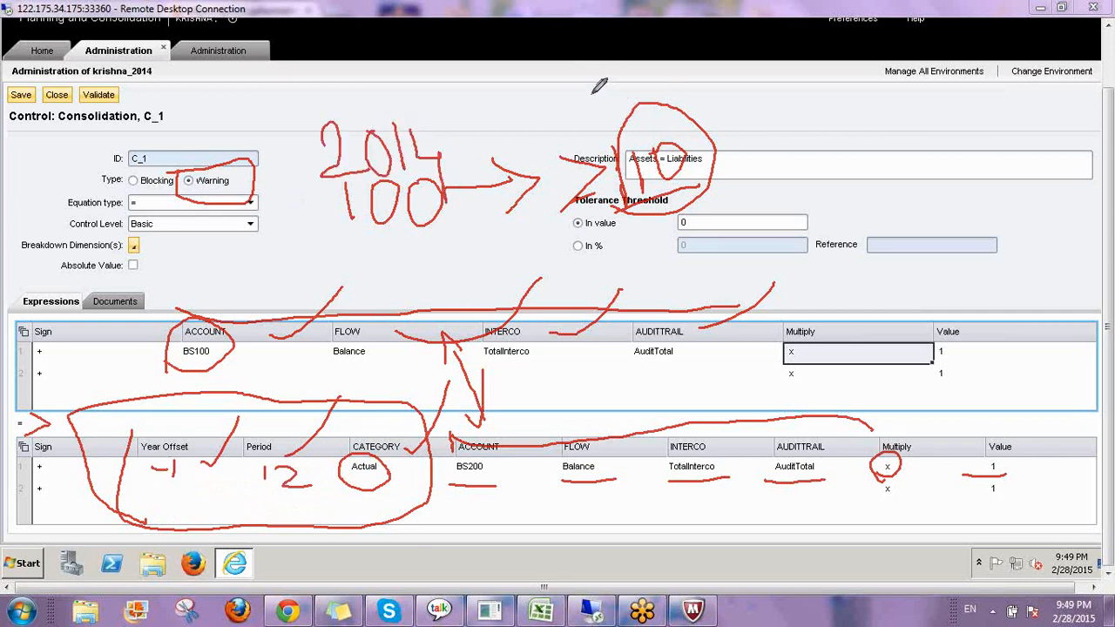
{"action": "mouse_move", "coordinate": [592, 78]}
{"action": "left_mouse_down"}
{"action": "mouse_move", "coordinate": [590, 92]}
{"action": "mouse_move", "coordinate": [629, 122]}
{"action": "left_mouse_up"}
{"action": "mouse_move", "coordinate": [631, 66]}
{"action": "left_mouse_down"}
{"action": "mouse_move", "coordinate": [620, 87]}
{"action": "mouse_move", "coordinate": [636, 112]}
{"action": "mouse_move", "coordinate": [729, 108]}
{"action": "mouse_move", "coordinate": [664, 126]}
{"action": "left_mouse_up"}
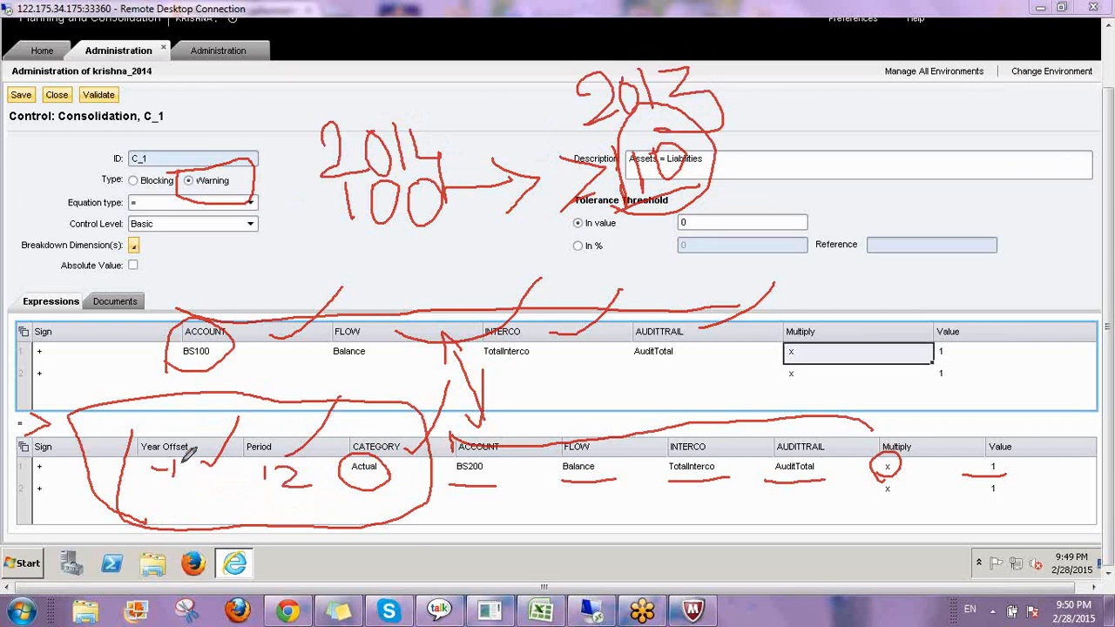
{"action": "mouse_move", "coordinate": [159, 470]}
{"action": "left_mouse_down"}
{"action": "mouse_move", "coordinate": [148, 435]}
{"action": "mouse_move", "coordinate": [184, 431]}
{"action": "left_mouse_up"}
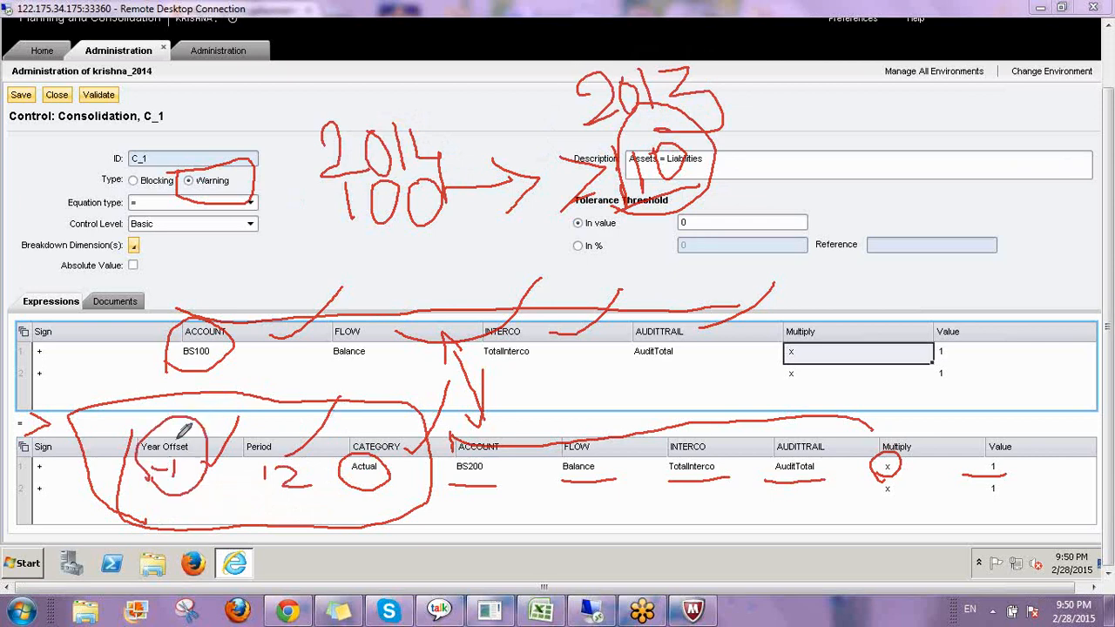
{"action": "mouse_move", "coordinate": [435, 122]}
{"action": "left_mouse_down"}
{"action": "mouse_move", "coordinate": [453, 174]}
{"action": "mouse_move", "coordinate": [411, 174]}
{"action": "left_mouse_up"}
{"action": "left_click_drag", "start_coordinate": [662, 54], "coordinate": [725, 220]}
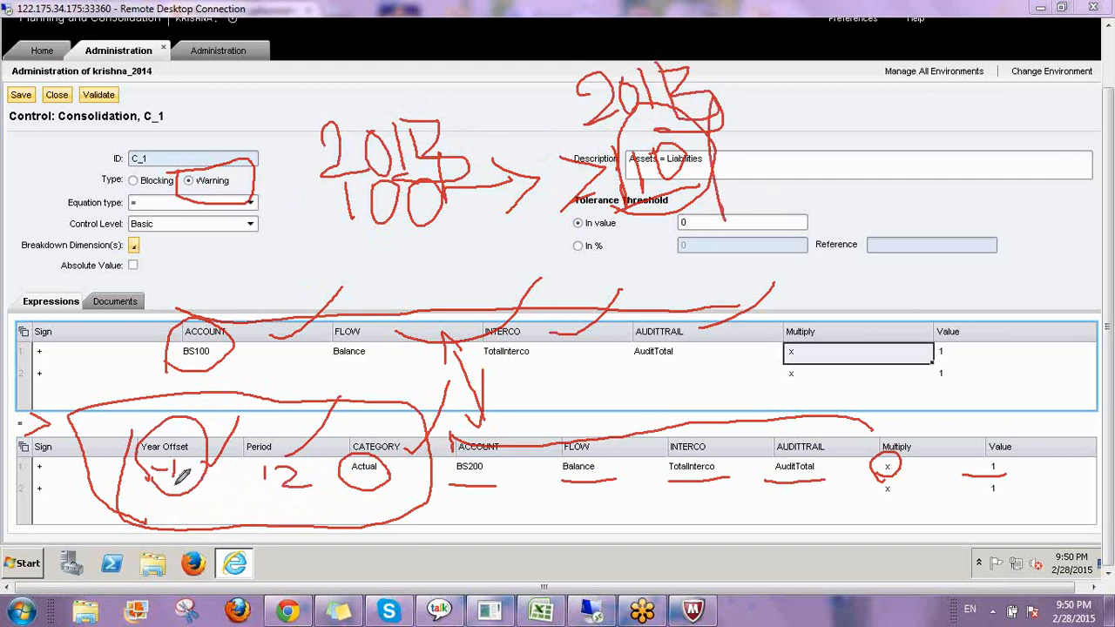
{"action": "mouse_move", "coordinate": [170, 520]}
{"action": "left_mouse_down"}
{"action": "mouse_move", "coordinate": [206, 517]}
{"action": "mouse_move", "coordinate": [223, 548]}
{"action": "mouse_move", "coordinate": [224, 510]}
{"action": "mouse_move", "coordinate": [265, 549]}
{"action": "left_mouse_up"}
{"action": "mouse_move", "coordinate": [288, 495]}
{"action": "left_mouse_down"}
{"action": "mouse_move", "coordinate": [312, 503]}
{"action": "mouse_move", "coordinate": [289, 557]}
{"action": "left_mouse_up"}
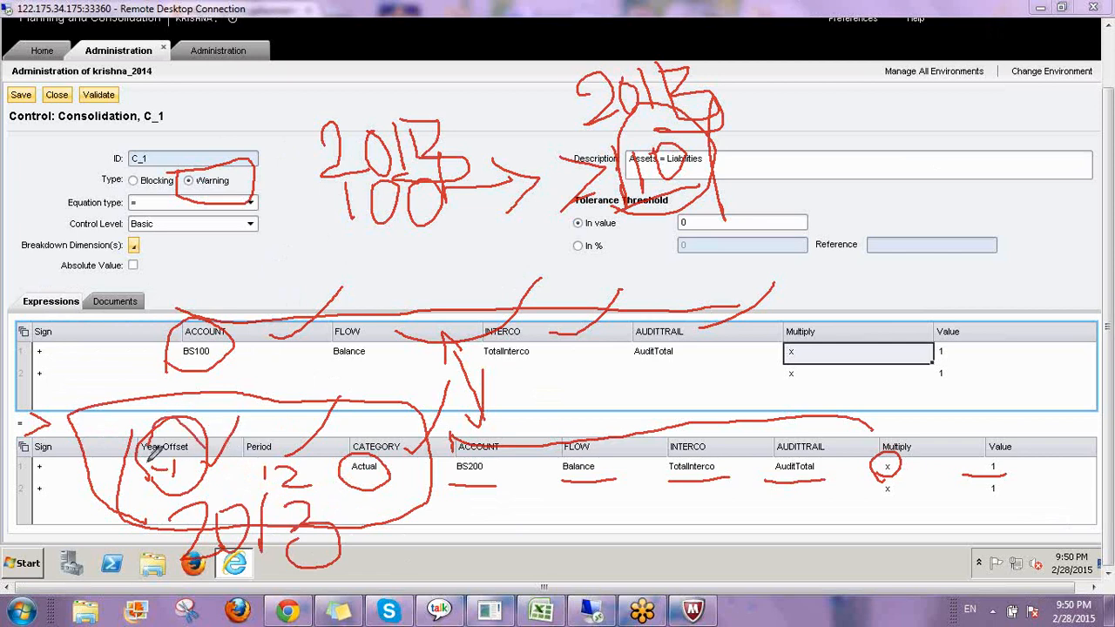
{"action": "mouse_move", "coordinate": [155, 451]}
{"action": "left_mouse_down"}
{"action": "mouse_move", "coordinate": [213, 440]}
{"action": "mouse_move", "coordinate": [264, 378]}
{"action": "left_mouse_up"}
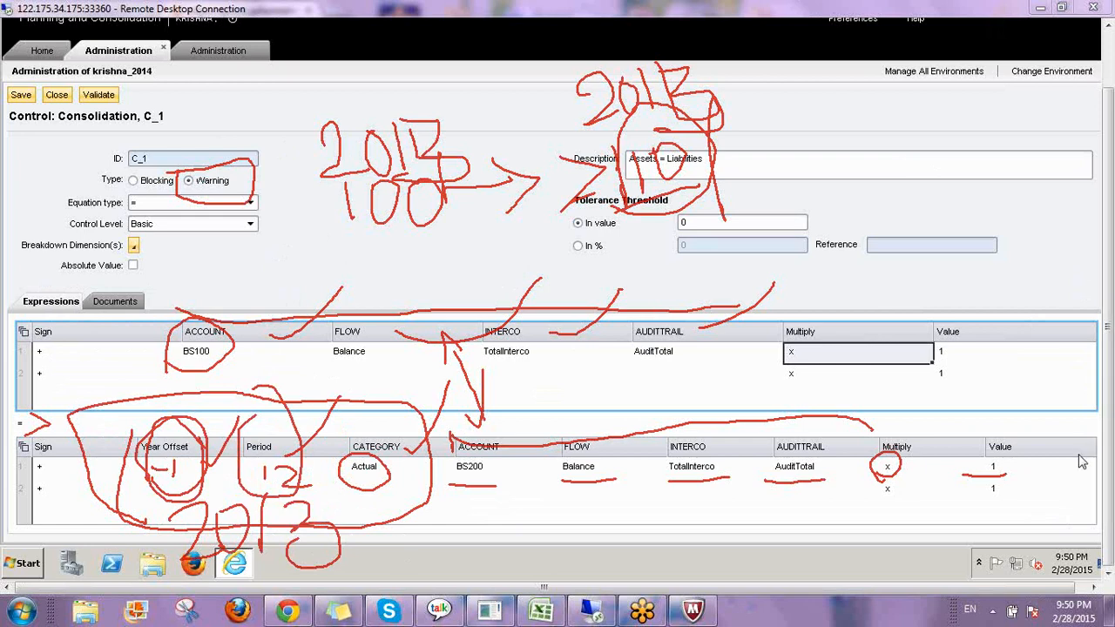
Review control C_1's attached document and the document types available to add, then return to the expressions.
{"action": "left_click", "coordinate": [1026, 488]}
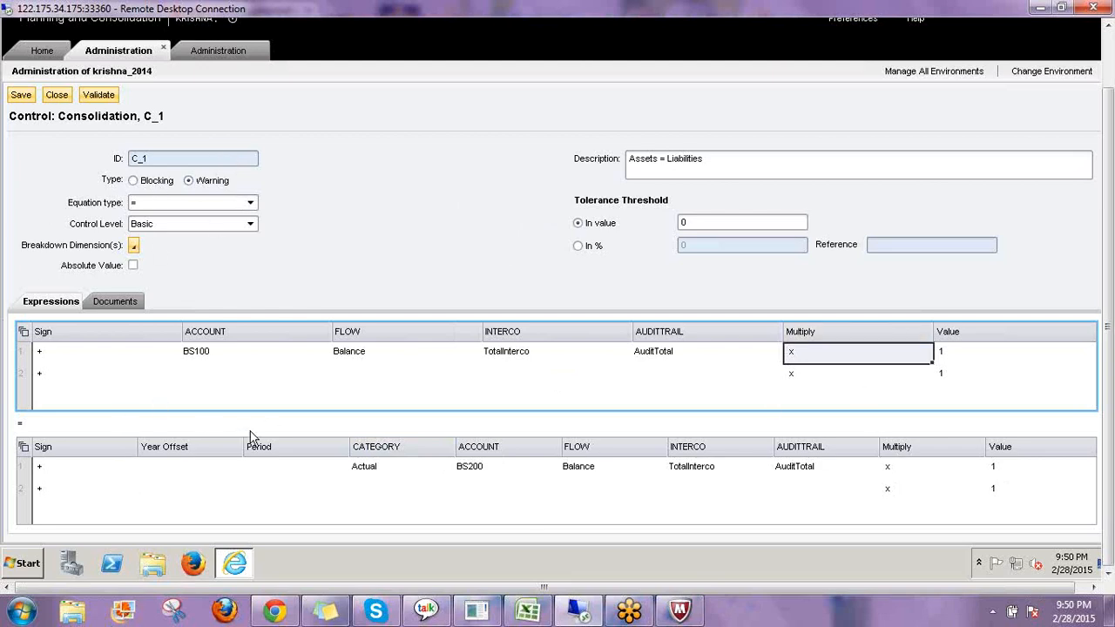
{"action": "left_click", "coordinate": [115, 301]}
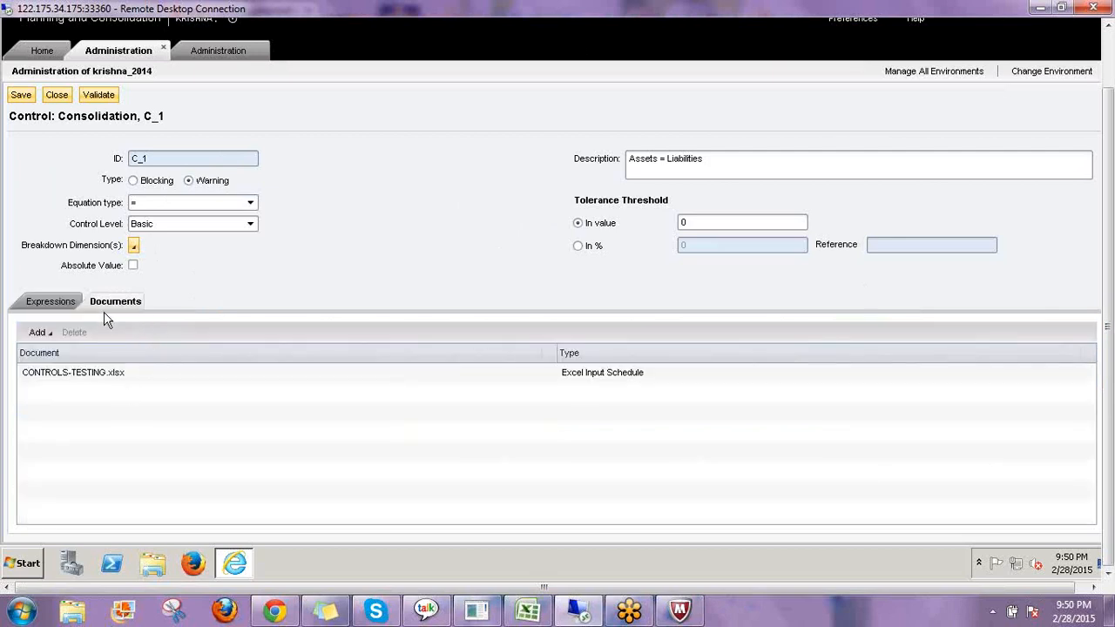
{"action": "left_click", "coordinate": [48, 334]}
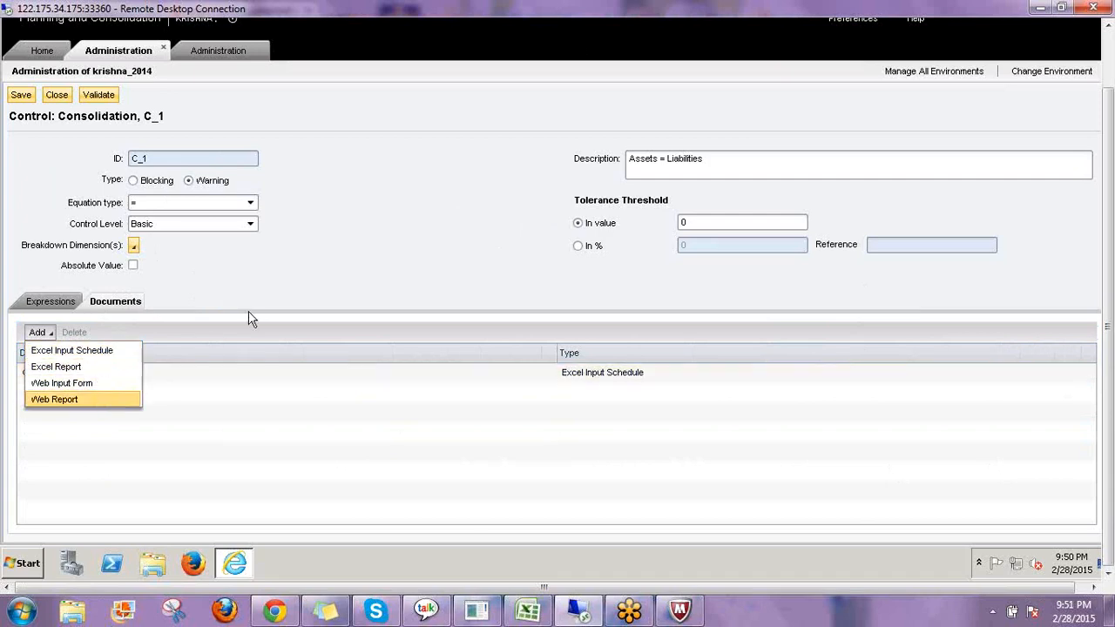
{"action": "left_click", "coordinate": [49, 305]}
{"action": "left_click", "coordinate": [47, 302]}
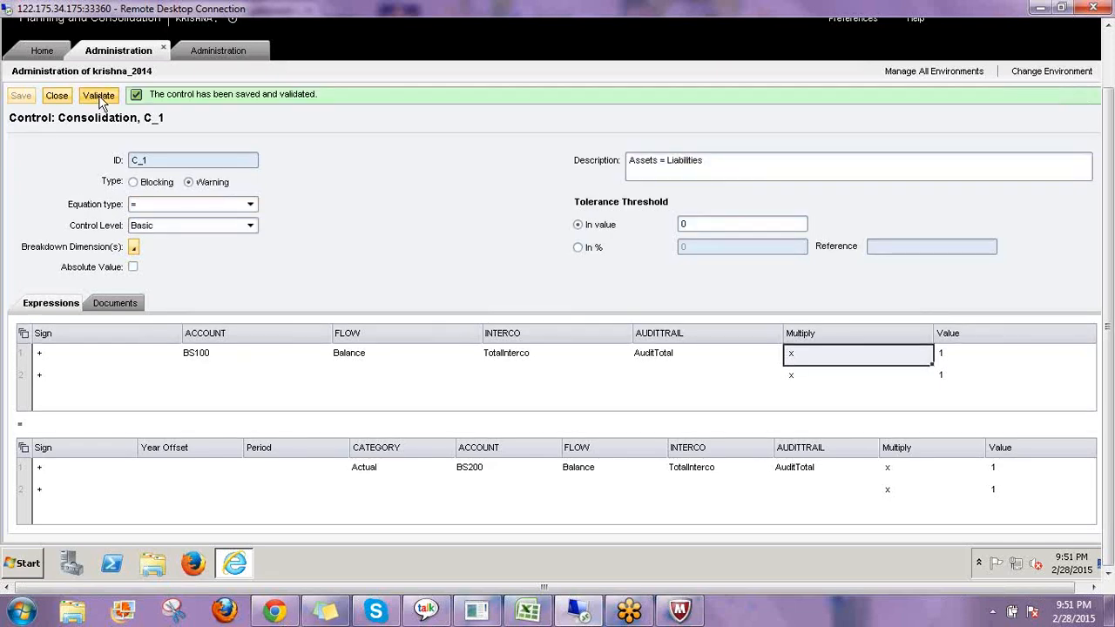
Validate control C_1 and open control C_2 from the consolidation controls list.
{"action": "left_click", "coordinate": [100, 97]}
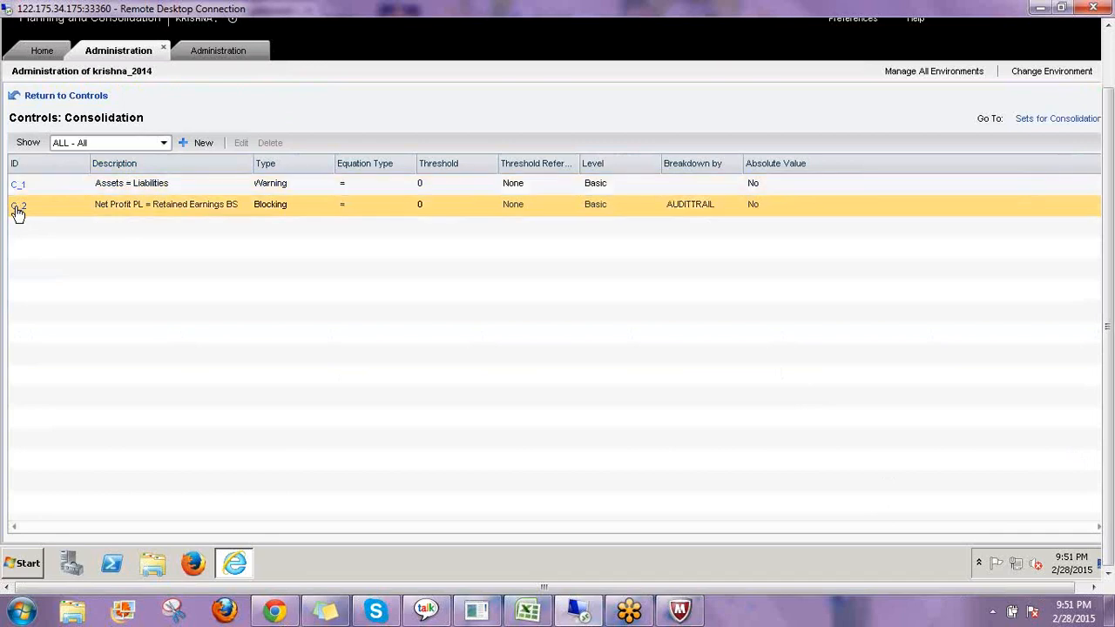
{"action": "left_click", "coordinate": [18, 209]}
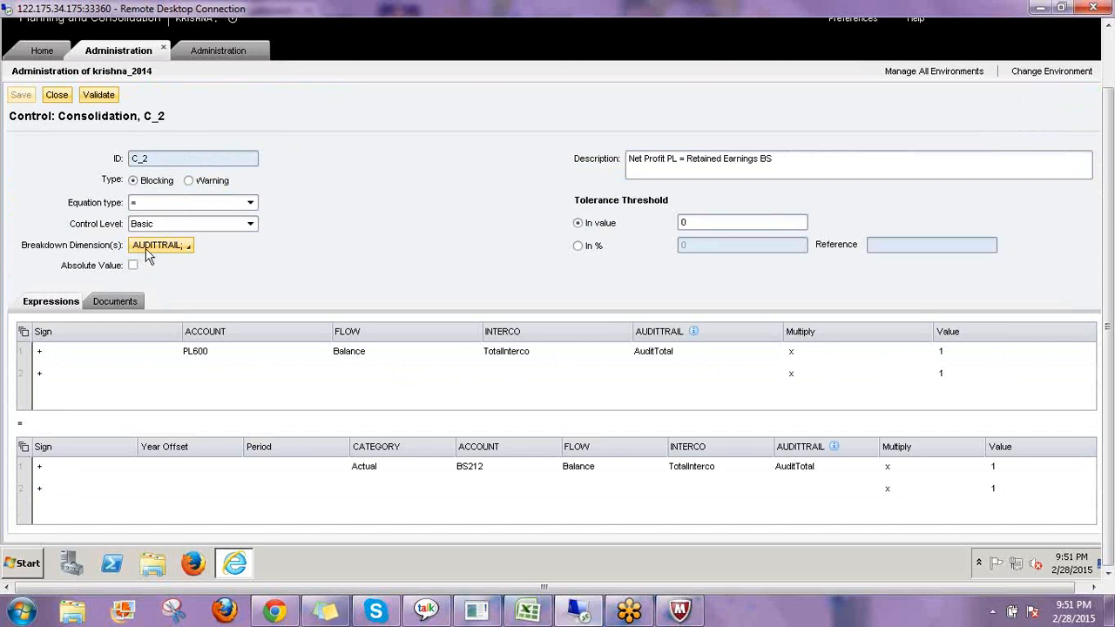
Review control C_2's Breakdown Dimension options, keeping AUDITTRAIL selected.
{"action": "left_click", "coordinate": [190, 249]}
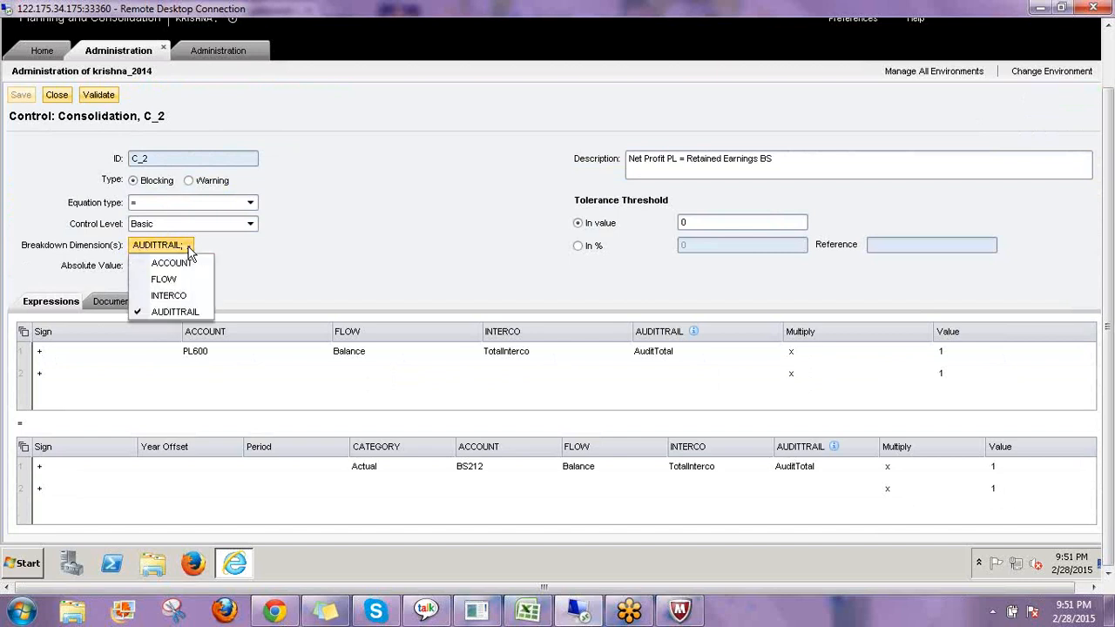
{"action": "left_click", "coordinate": [184, 247]}
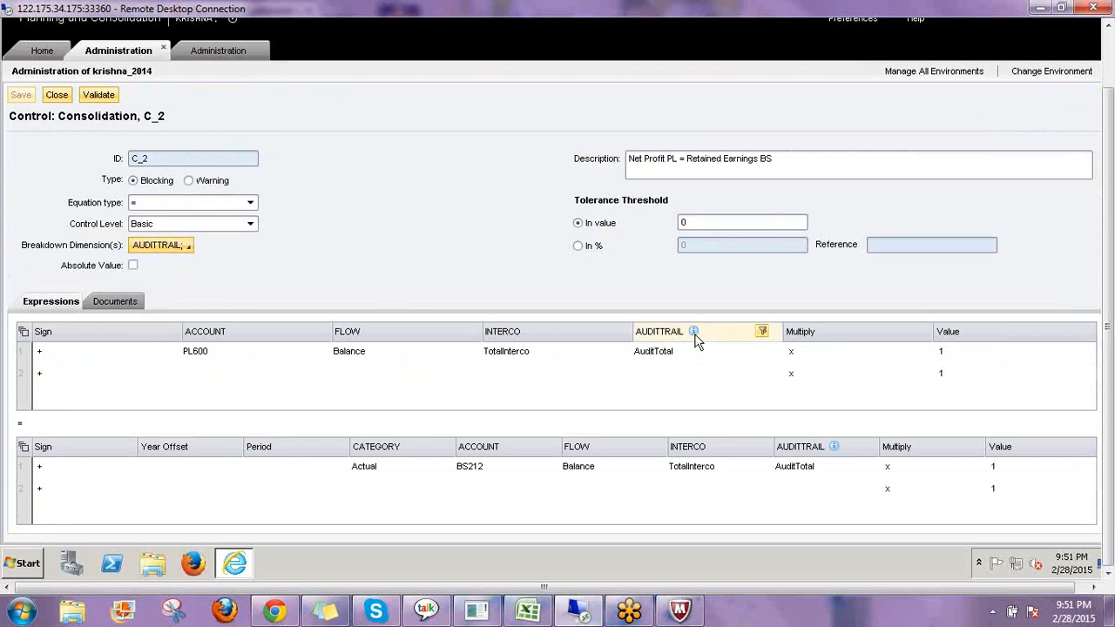
{"action": "mouse_move", "coordinate": [694, 338]}
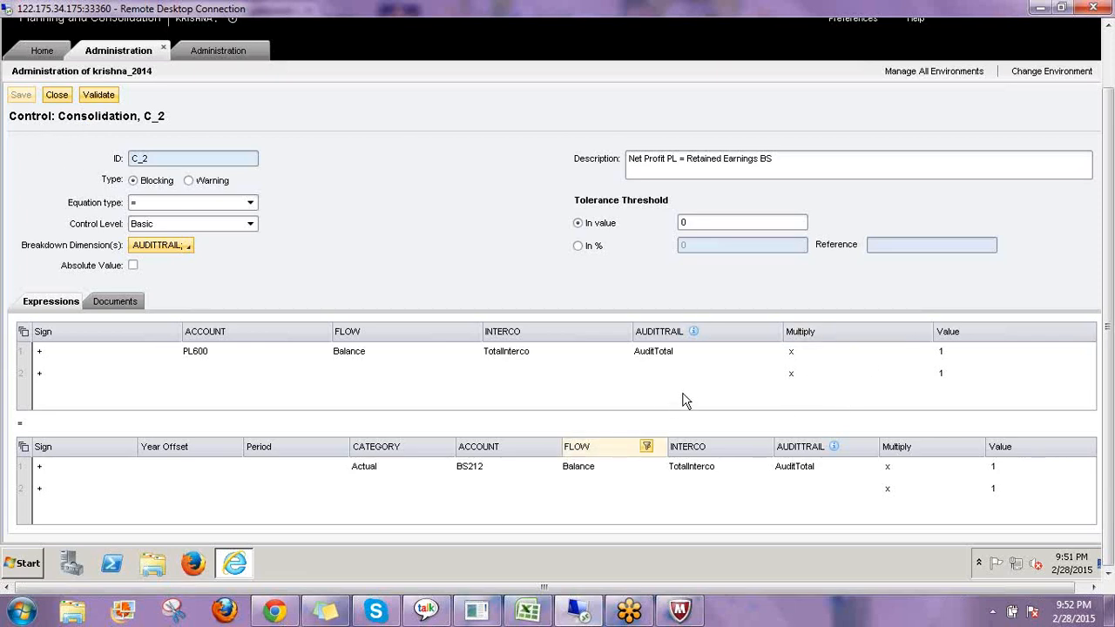
{"action": "left_click", "coordinate": [1106, 392]}
{"action": "left_click", "coordinate": [985, 424]}
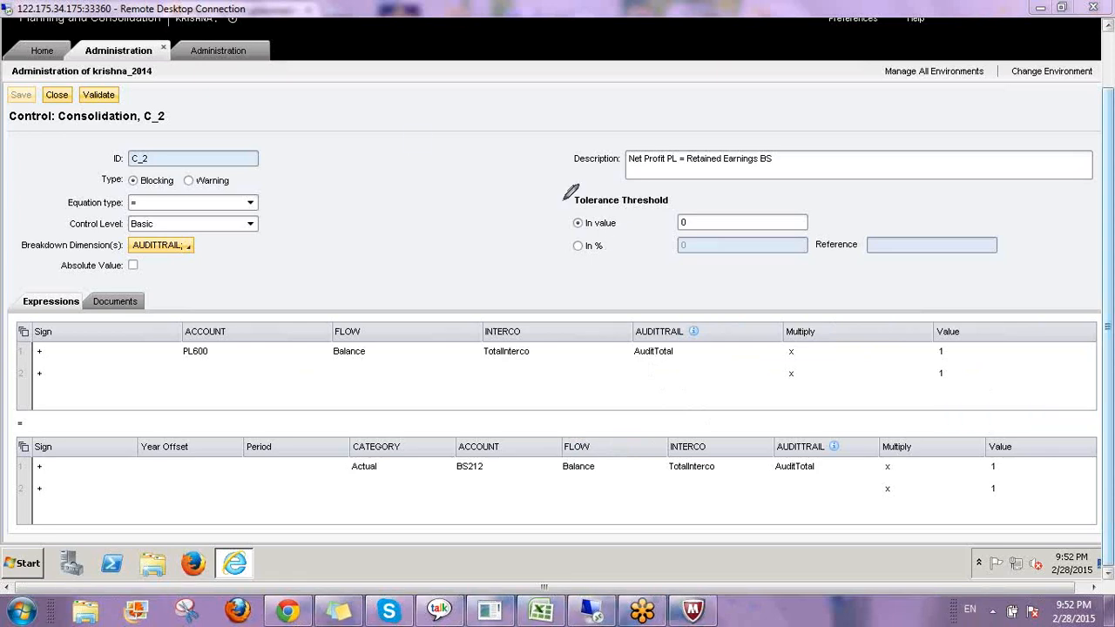
Examine control C_2's description and the PL600 and BS212 expression members on both sides of the equation.
{"action": "mouse_move", "coordinate": [340, 182]}
{"action": "left_mouse_down"}
{"action": "mouse_move", "coordinate": [354, 137]}
{"action": "mouse_move", "coordinate": [389, 185]}
{"action": "mouse_move", "coordinate": [337, 165]}
{"action": "mouse_move", "coordinate": [436, 151]}
{"action": "mouse_move", "coordinate": [446, 163]}
{"action": "left_mouse_up"}
{"action": "mouse_move", "coordinate": [446, 108]}
{"action": "left_mouse_down"}
{"action": "mouse_move", "coordinate": [467, 155]}
{"action": "mouse_move", "coordinate": [533, 153]}
{"action": "left_mouse_up"}
{"action": "left_click_drag", "start_coordinate": [274, 160], "coordinate": [270, 187]}
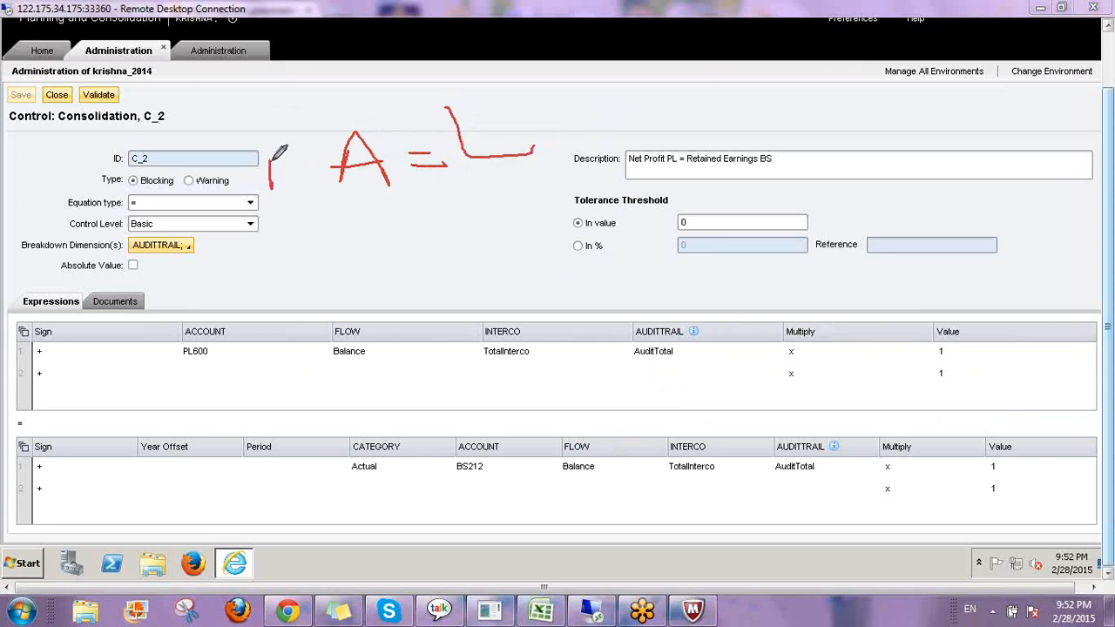
{"action": "left_click_drag", "start_coordinate": [262, 137], "coordinate": [279, 211]}
{"action": "left_click_drag", "start_coordinate": [231, 349], "coordinate": [257, 301]}
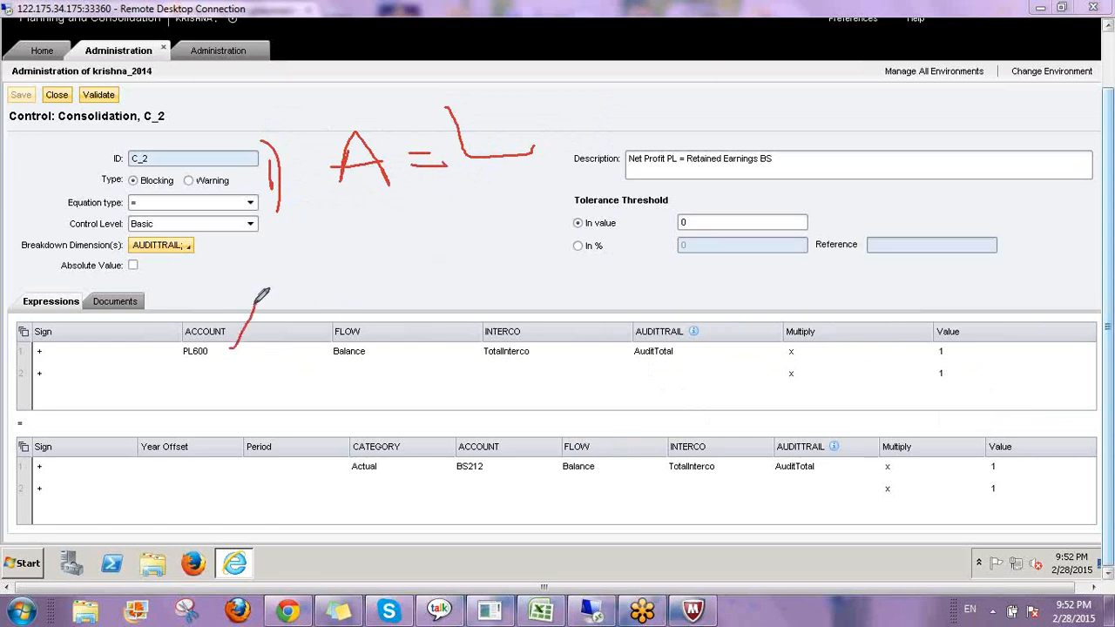
{"action": "left_click_drag", "start_coordinate": [378, 351], "coordinate": [406, 310]}
{"action": "left_click_drag", "start_coordinate": [543, 357], "coordinate": [552, 350]}
{"action": "left_click_drag", "start_coordinate": [679, 357], "coordinate": [721, 293]}
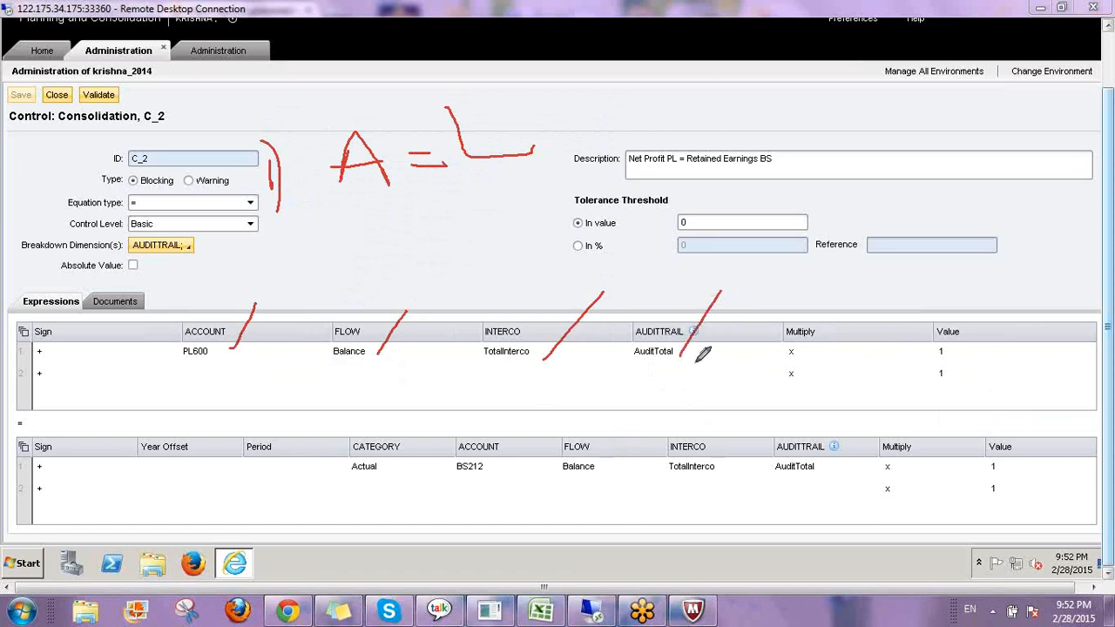
{"action": "mouse_move", "coordinate": [544, 127]}
{"action": "left_mouse_down"}
{"action": "mouse_move", "coordinate": [566, 124]}
{"action": "mouse_move", "coordinate": [566, 137]}
{"action": "left_mouse_up"}
{"action": "mouse_move", "coordinate": [281, 258]}
{"action": "left_mouse_down"}
{"action": "mouse_move", "coordinate": [285, 283]}
{"action": "mouse_move", "coordinate": [303, 282]}
{"action": "mouse_move", "coordinate": [298, 314]}
{"action": "left_mouse_up"}
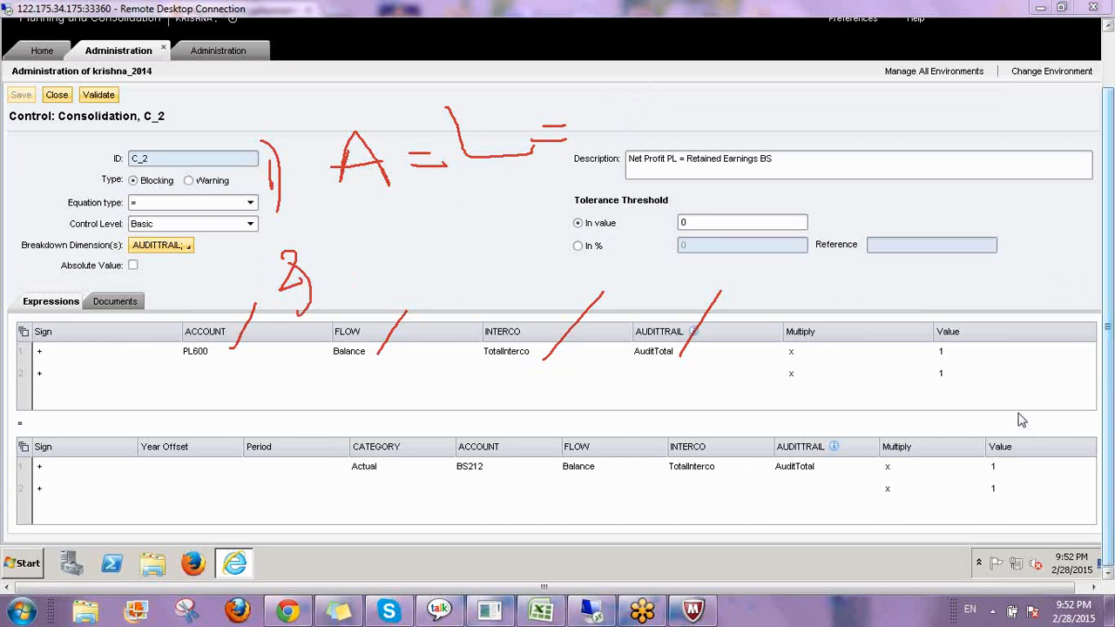
{"action": "right_click", "coordinate": [993, 482]}
{"action": "left_click", "coordinate": [991, 486]}
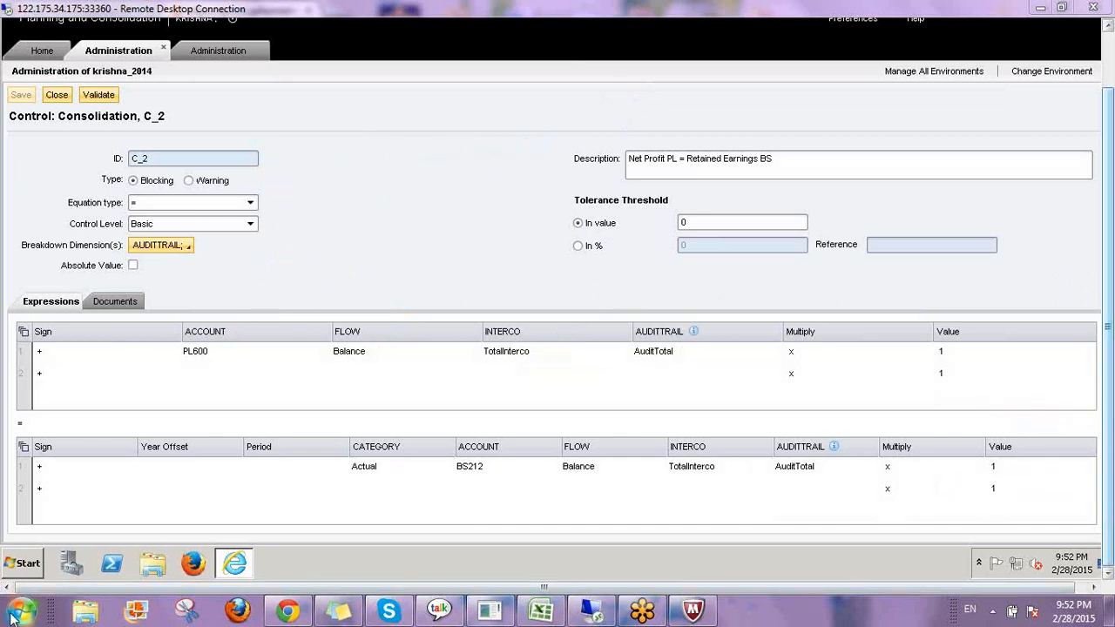
Switch to Excel and select cell F10 on Sheet5 of Latest-DBY.xlsx.
{"action": "left_click", "coordinate": [12, 615]}
{"action": "left_click", "coordinate": [540, 611]}
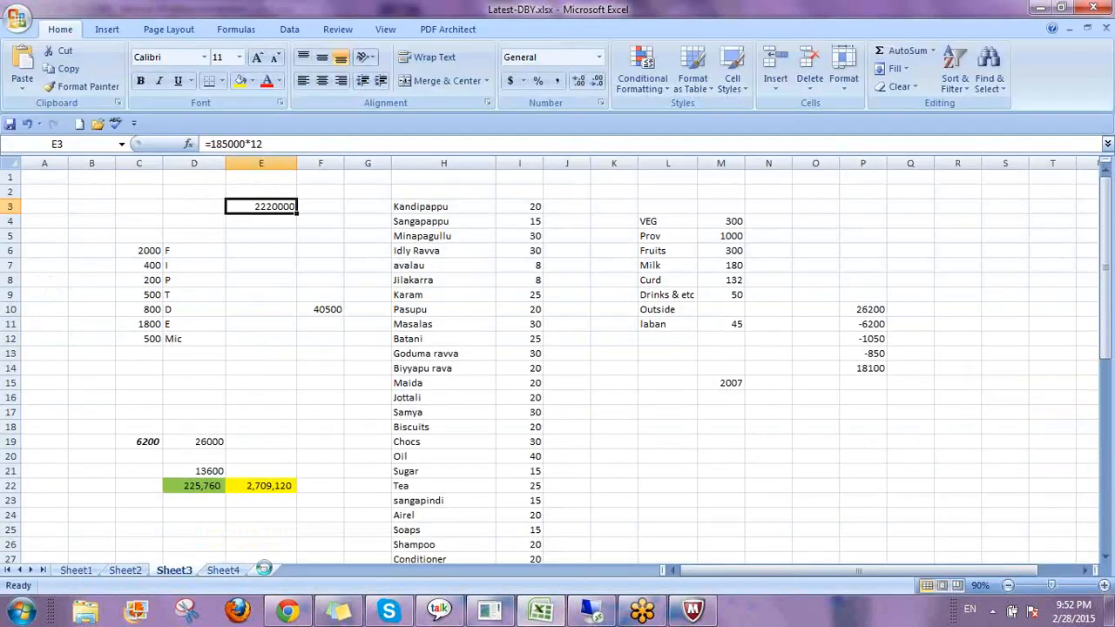
{"action": "left_click", "coordinate": [272, 570]}
{"action": "left_click", "coordinate": [296, 329]}
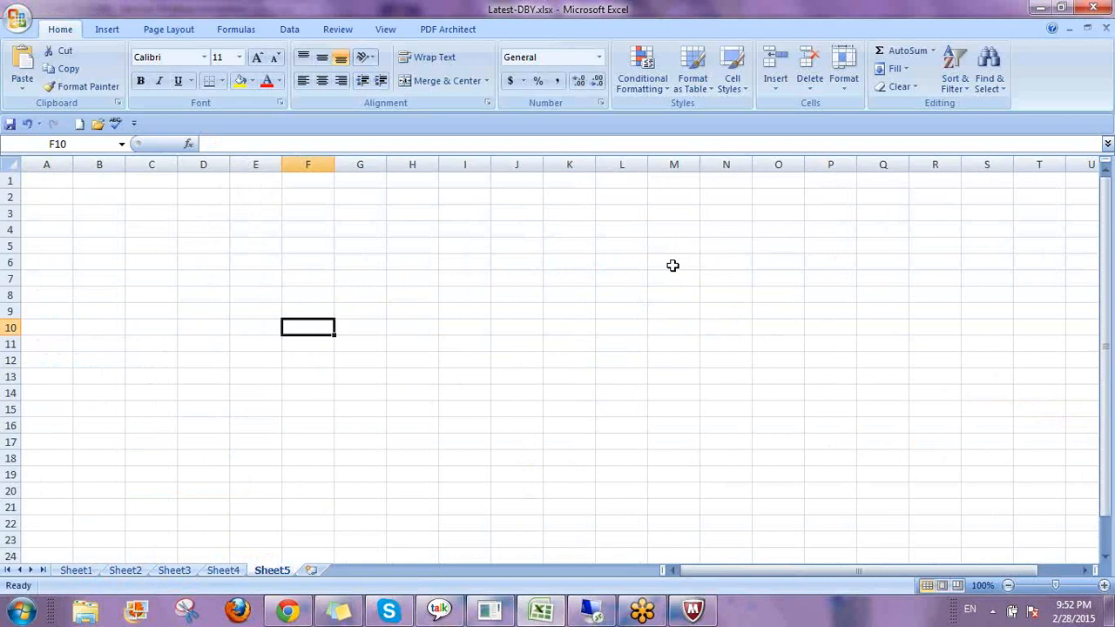
Enter the header Aseets in cell F10 of Sheet5.
{"action": "type", "text": "Aseets"}
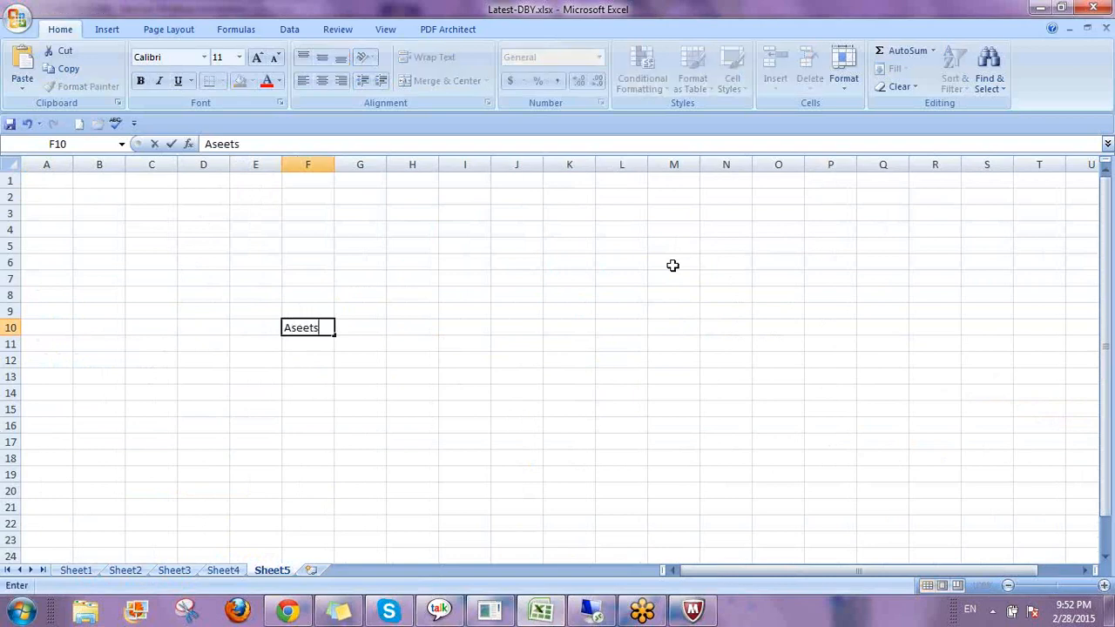
{"action": "key", "text": "Return"}
{"action": "key", "text": "Up"}
{"action": "key", "text": "Right"}
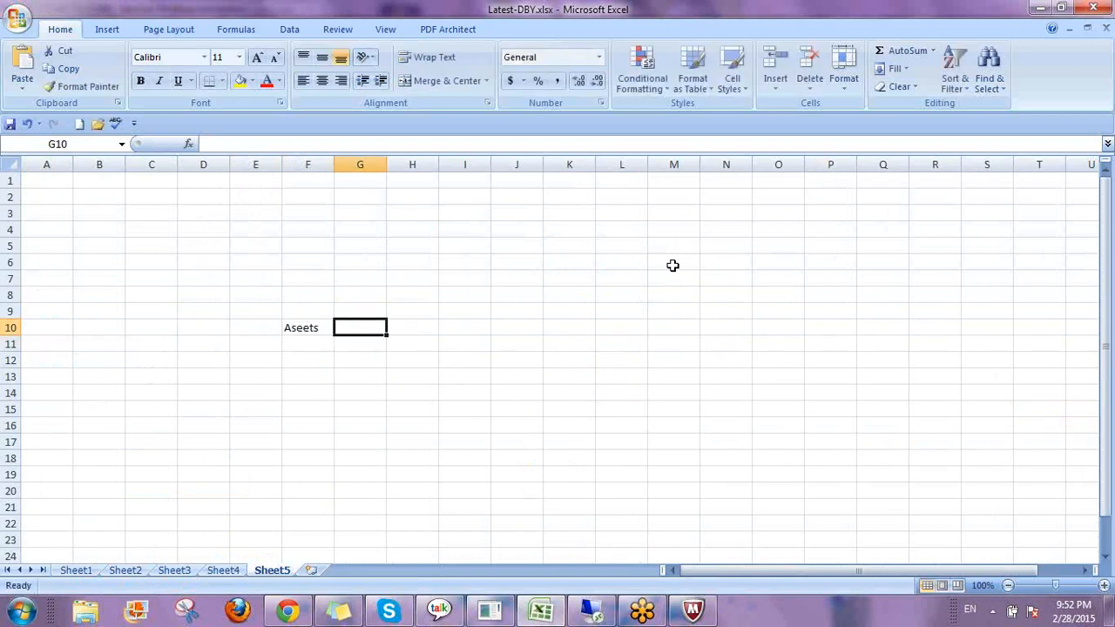
{"action": "type", "text": "="}
{"action": "key", "text": "Right"}
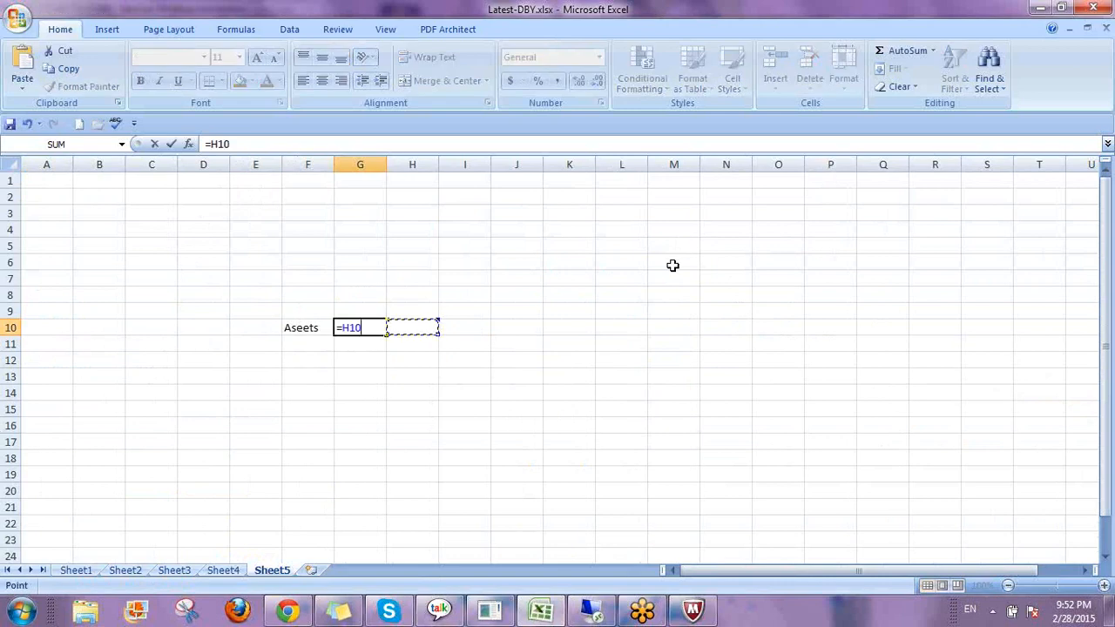
{"action": "key", "text": "Escape"}
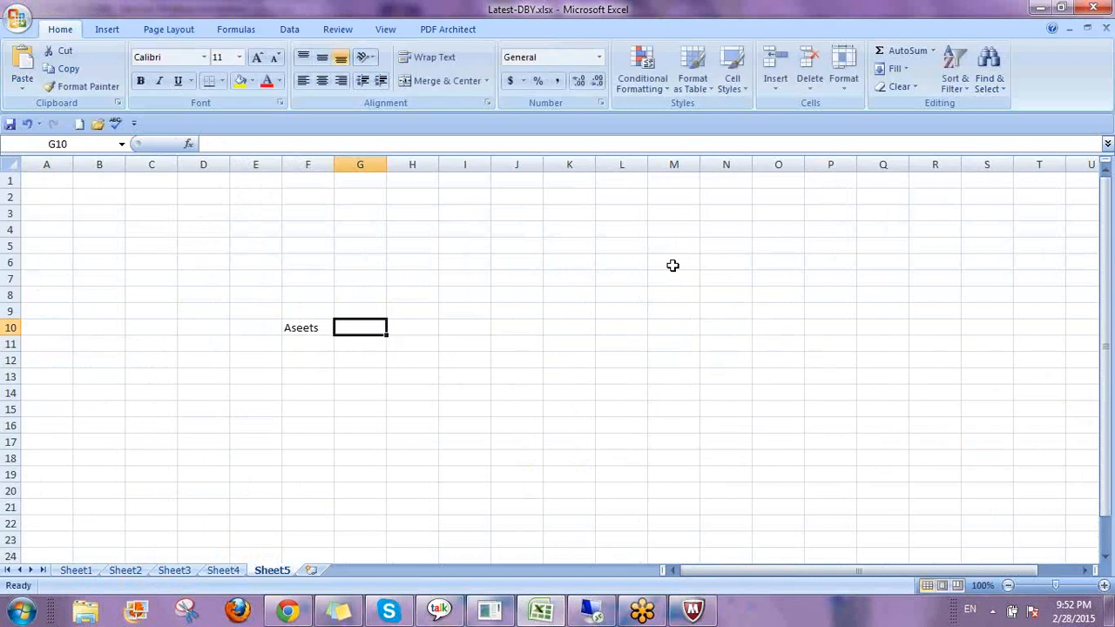
Put a literal equals sign in G10 and the header Liabilities in H10.
{"action": "type", "text": "'="}
{"action": "key", "text": "Return"}
{"action": "key", "text": "Up"}
{"action": "key", "text": "Right"}
{"action": "type", "text": "Liabi"}
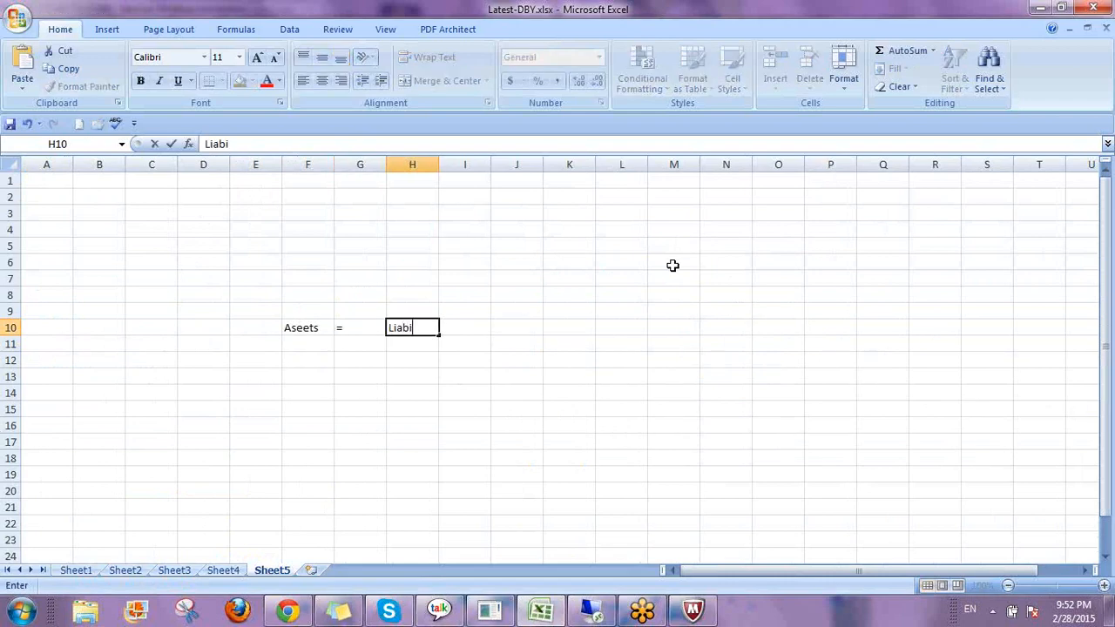
{"action": "type", "text": "lirties"}
{"action": "key", "text": "Return"}
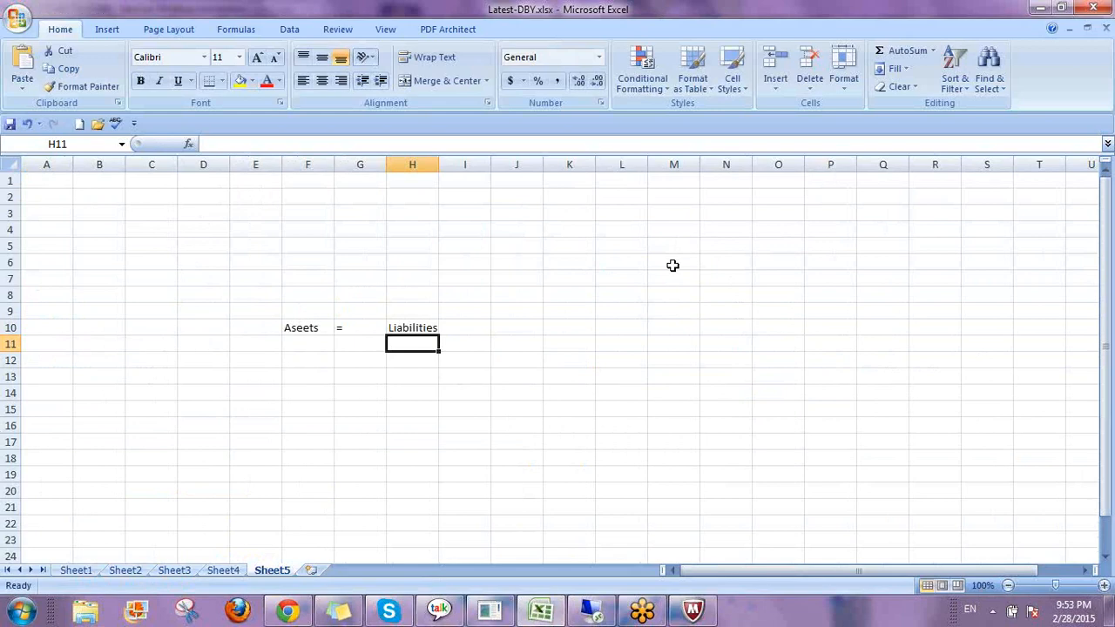
Enter the label AUDITTOTAl in cell E12 below the headers.
{"action": "key", "text": "Left"}
{"action": "key", "text": "Left"}
{"action": "key", "text": "Left"}
{"action": "key", "text": "Down"}
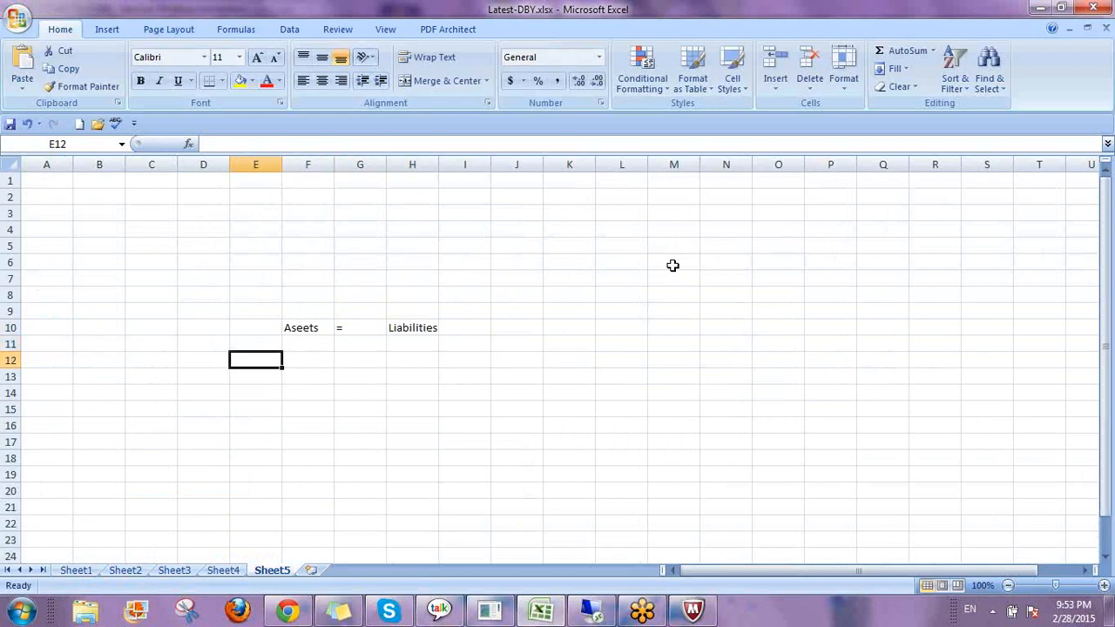
{"action": "type", "text": "AUDITT"}
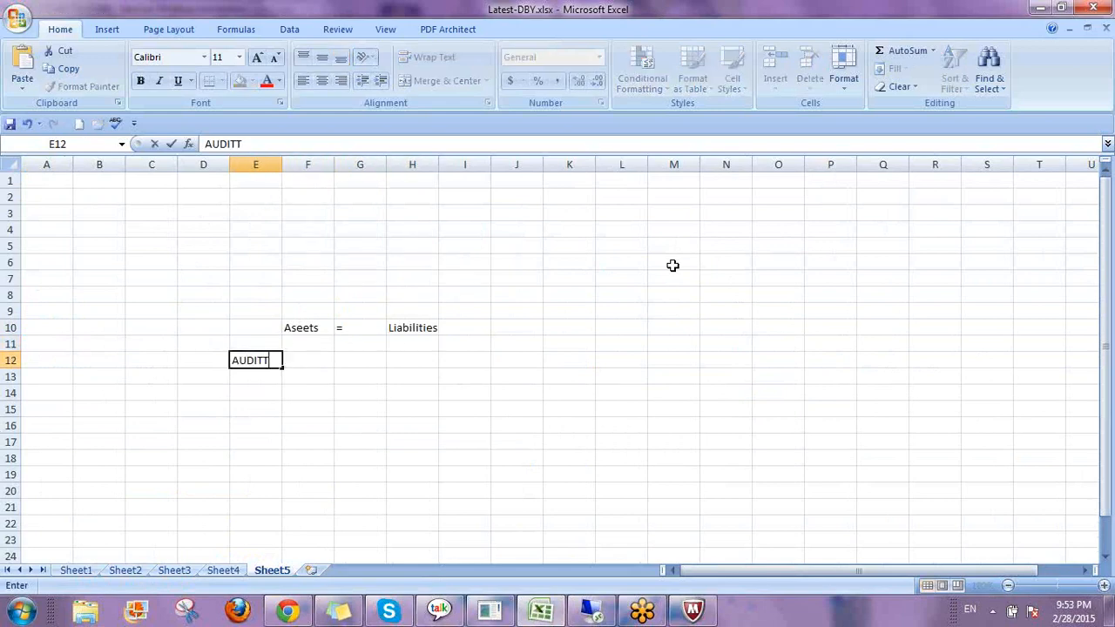
{"action": "type", "text": "OTAl"}
{"action": "key", "text": "Return"}
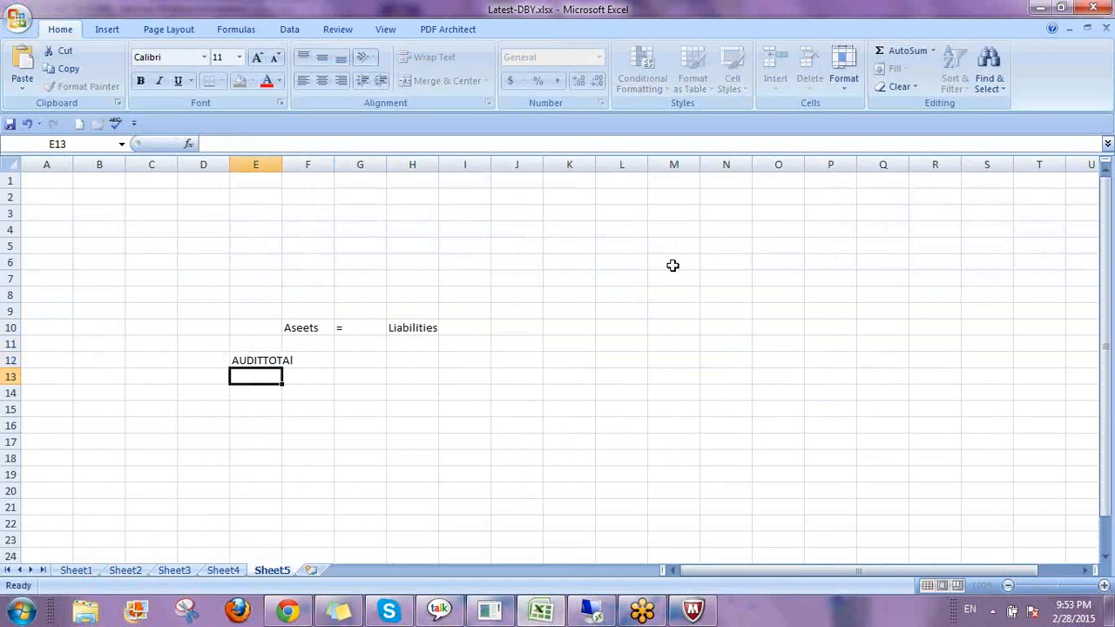
{"action": "key", "text": "Up"}
{"action": "key", "text": "Down"}
{"action": "key", "text": "Right"}
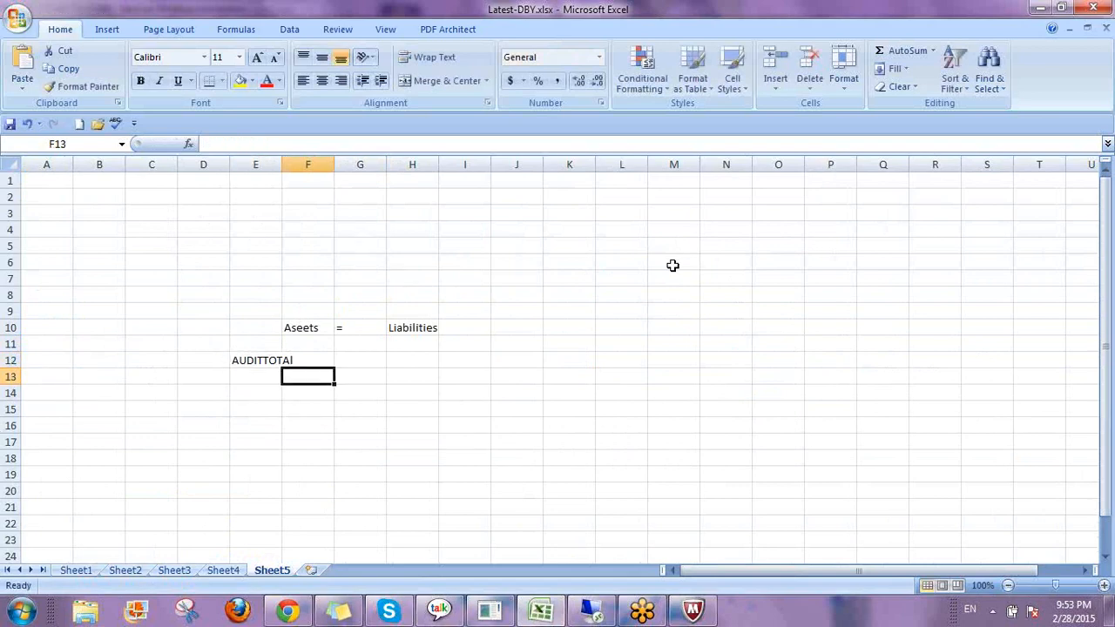
{"action": "type", "text": "1"}
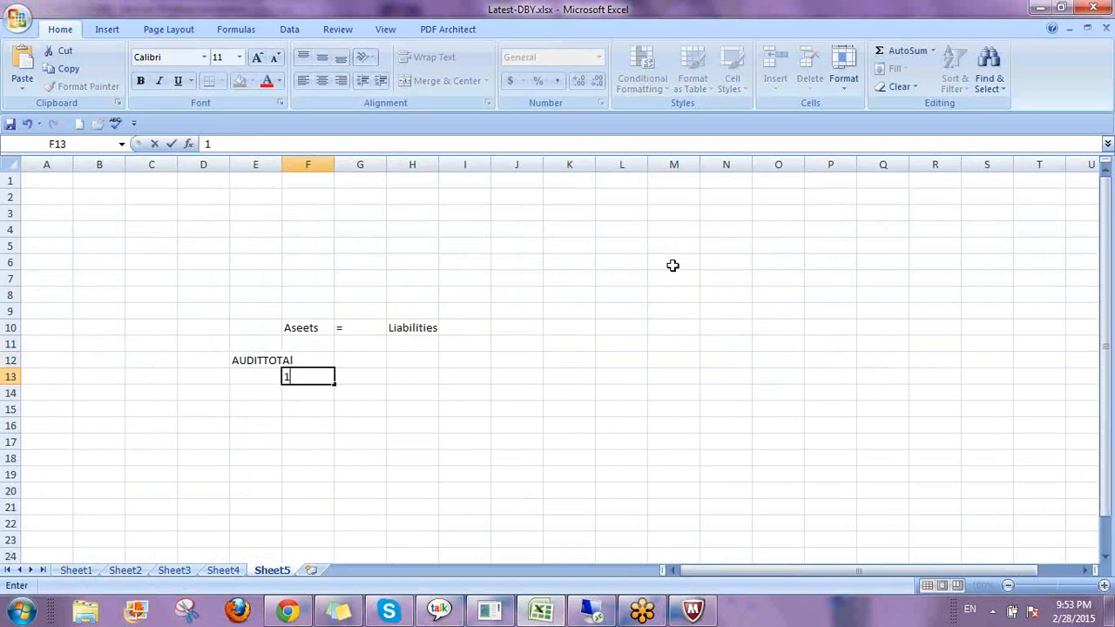
{"action": "key", "text": "Escape"}
Add an Input row in row 14 with 50 under Aseets and 60 under Liabilities.
{"action": "key", "text": "Left"}
{"action": "key", "text": "Down"}
{"action": "type", "text": "Input"}
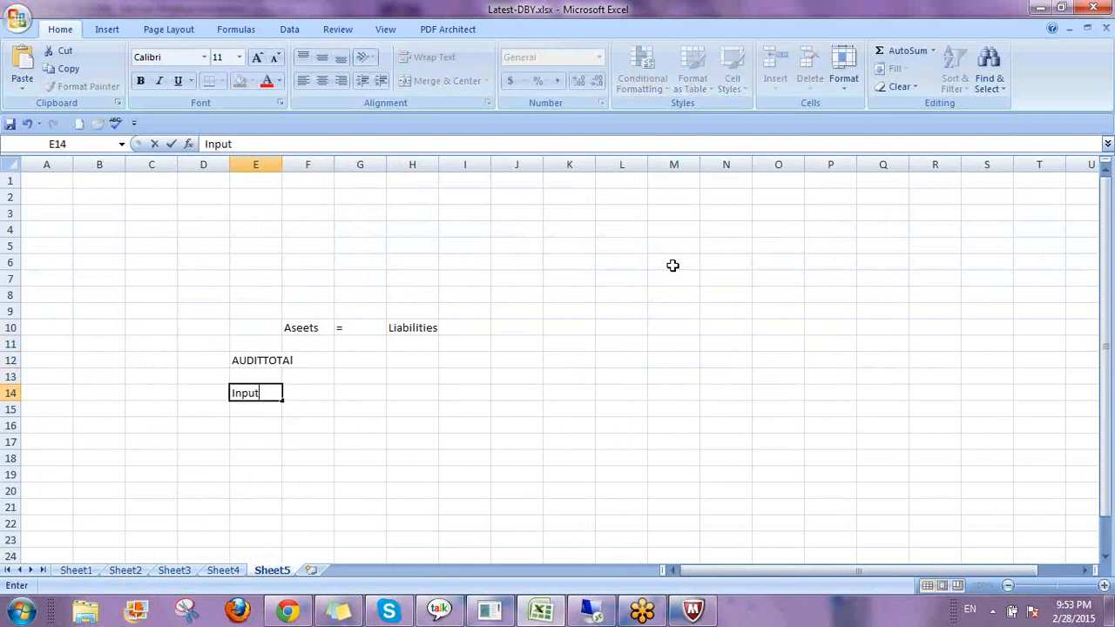
{"action": "key", "text": "Tab"}
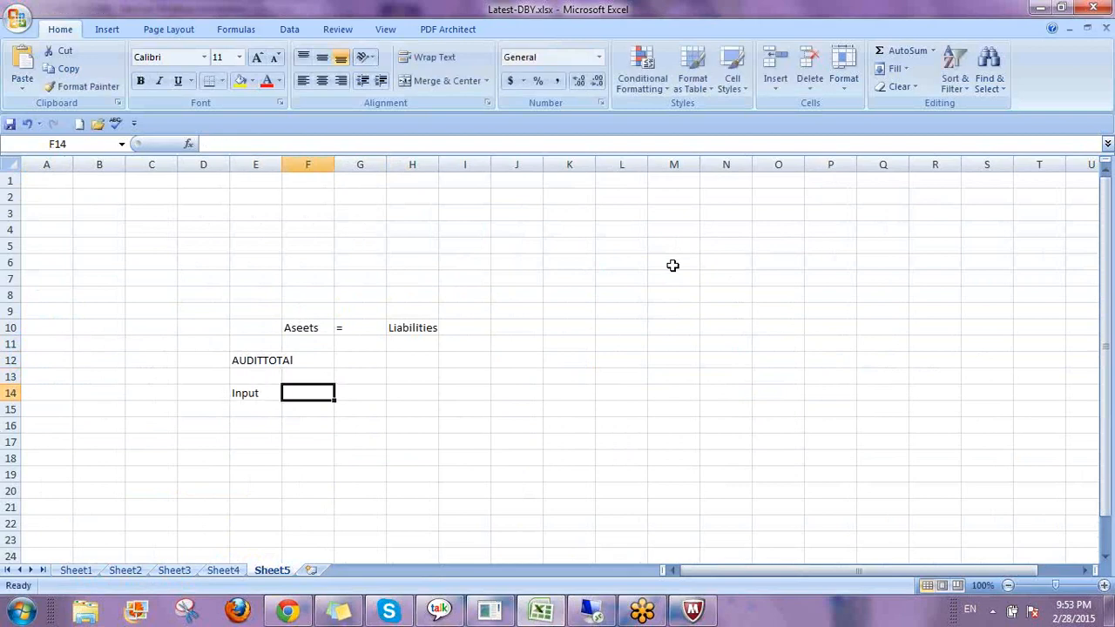
{"action": "type", "text": "50"}
{"action": "key", "text": "Tab"}
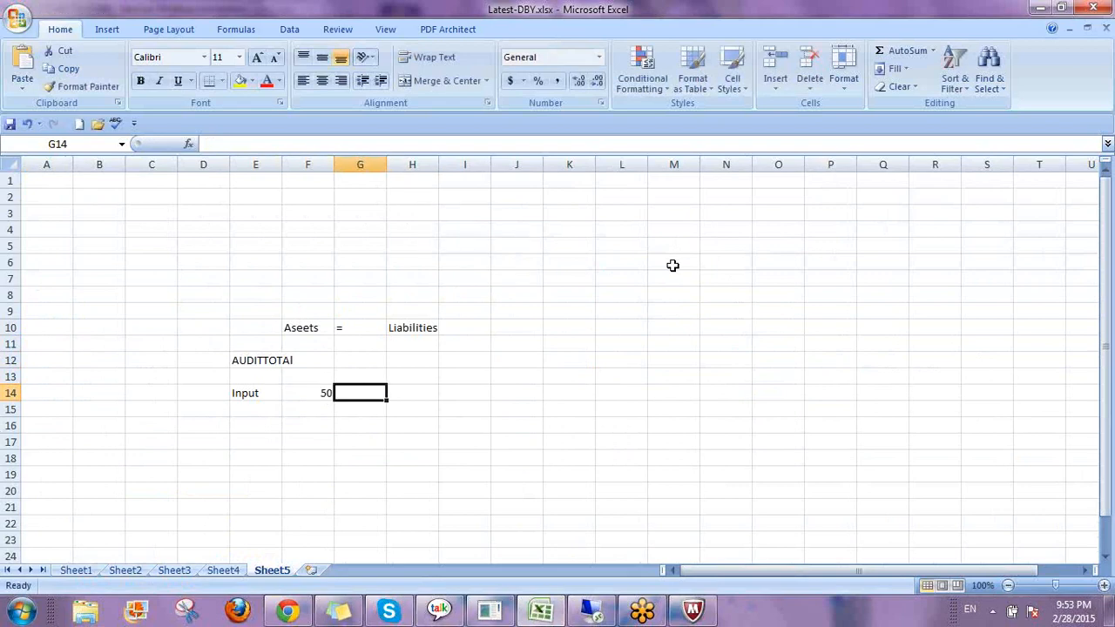
{"action": "key", "text": "Tab"}
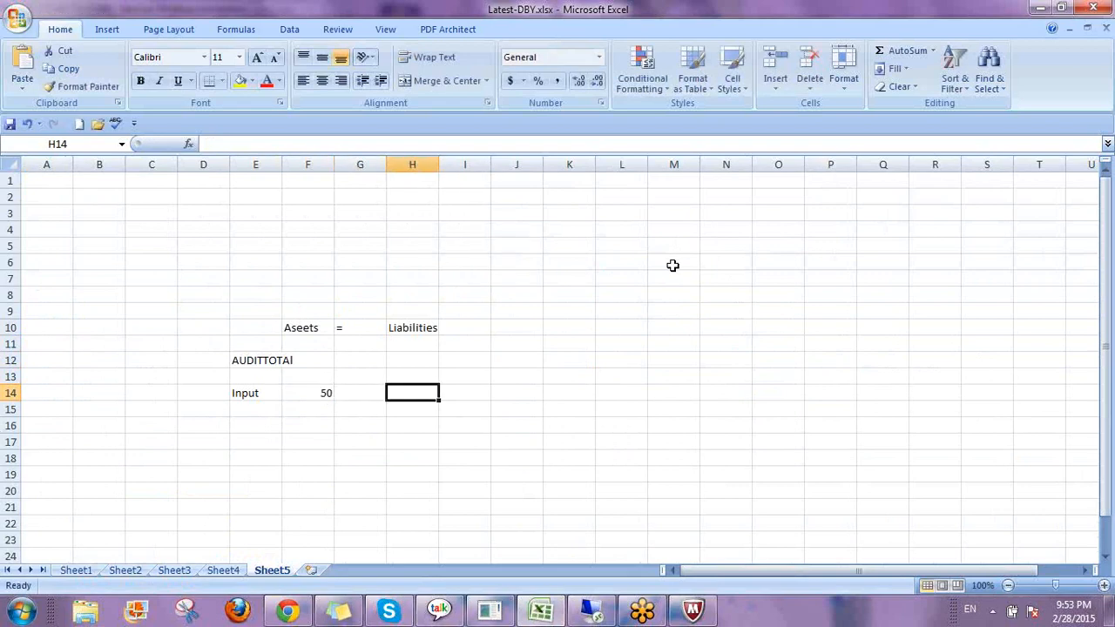
{"action": "type", "text": "60"}
{"action": "key", "text": "Return"}
Add an Other Adj row in row 15 with 60 under Aseets and 40 under Liabilities.
{"action": "key", "text": "Left"}
{"action": "key", "text": "Left"}
{"action": "key", "text": "Left"}
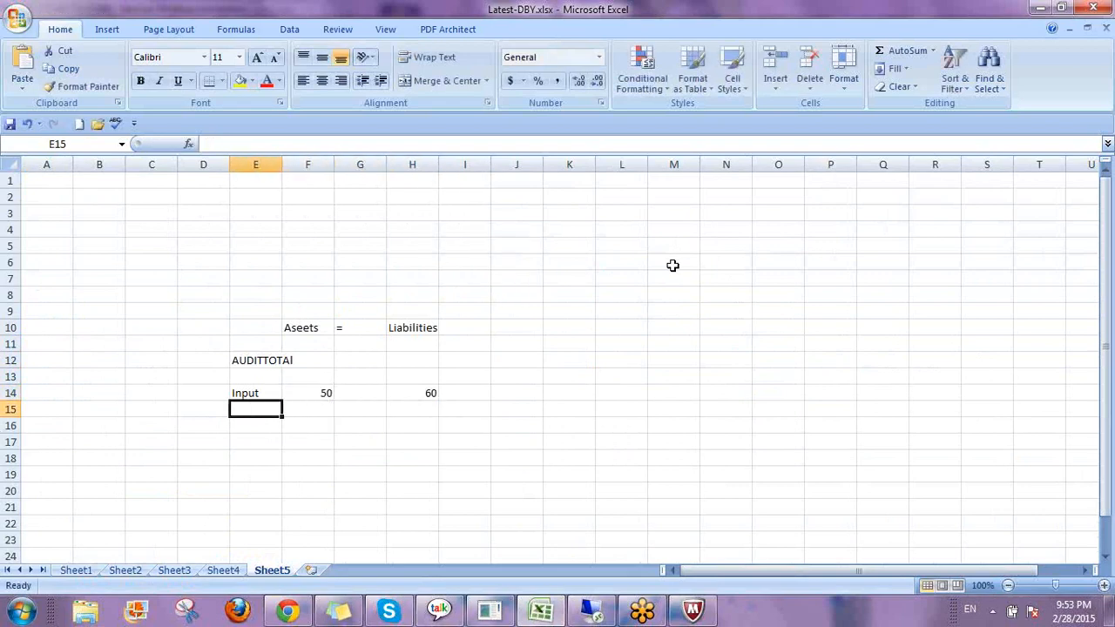
{"action": "type", "text": "Other A"}
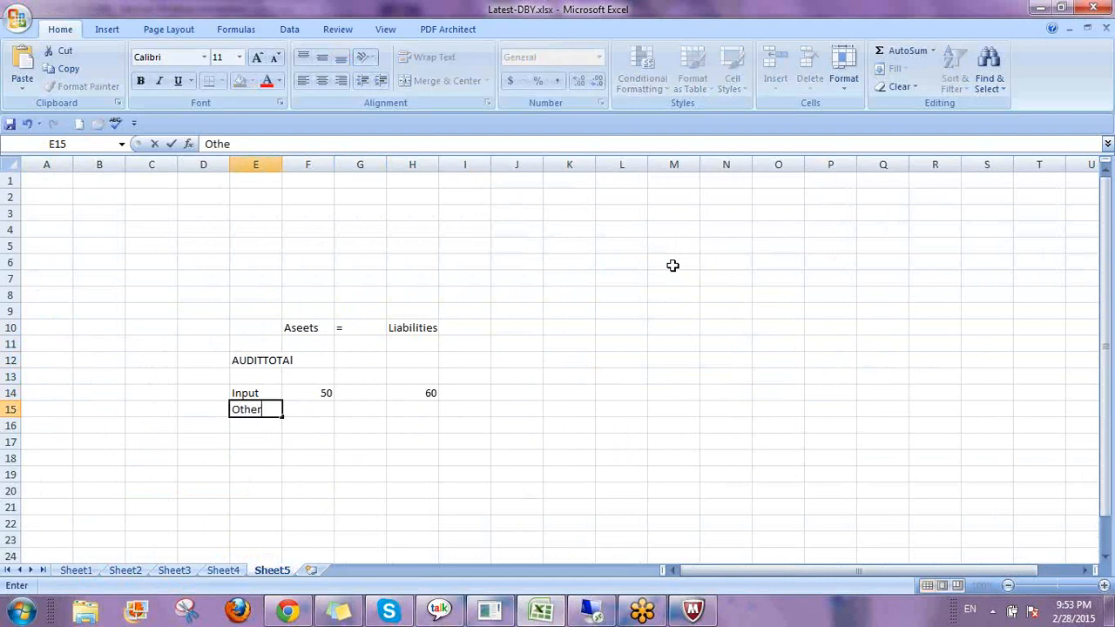
{"action": "type", "text": "dj"}
{"action": "key", "text": "Tab"}
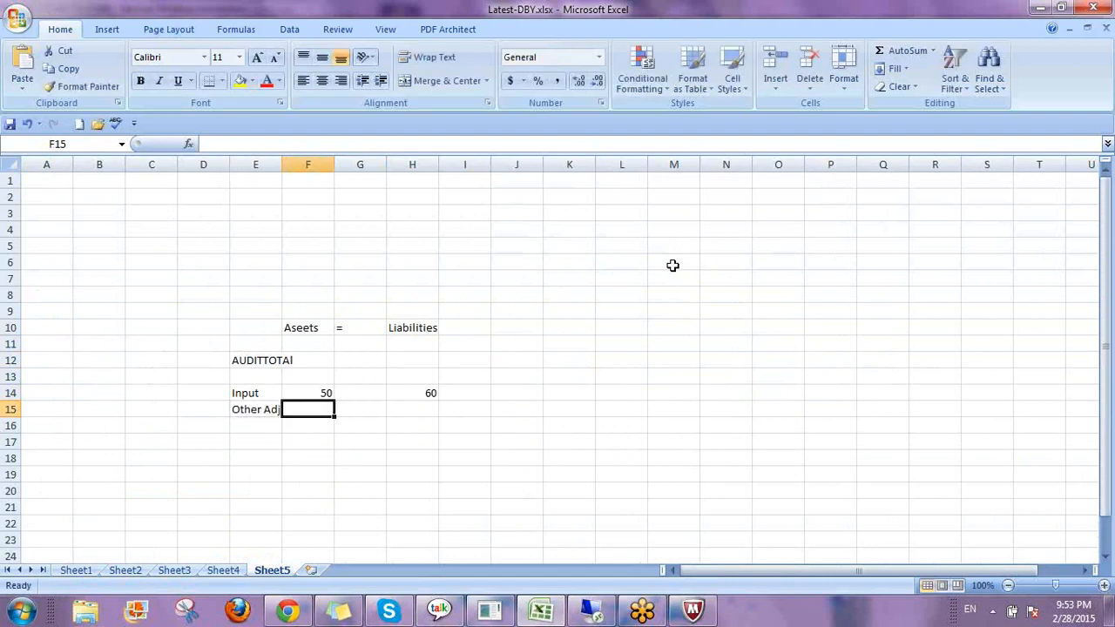
{"action": "type", "text": "60"}
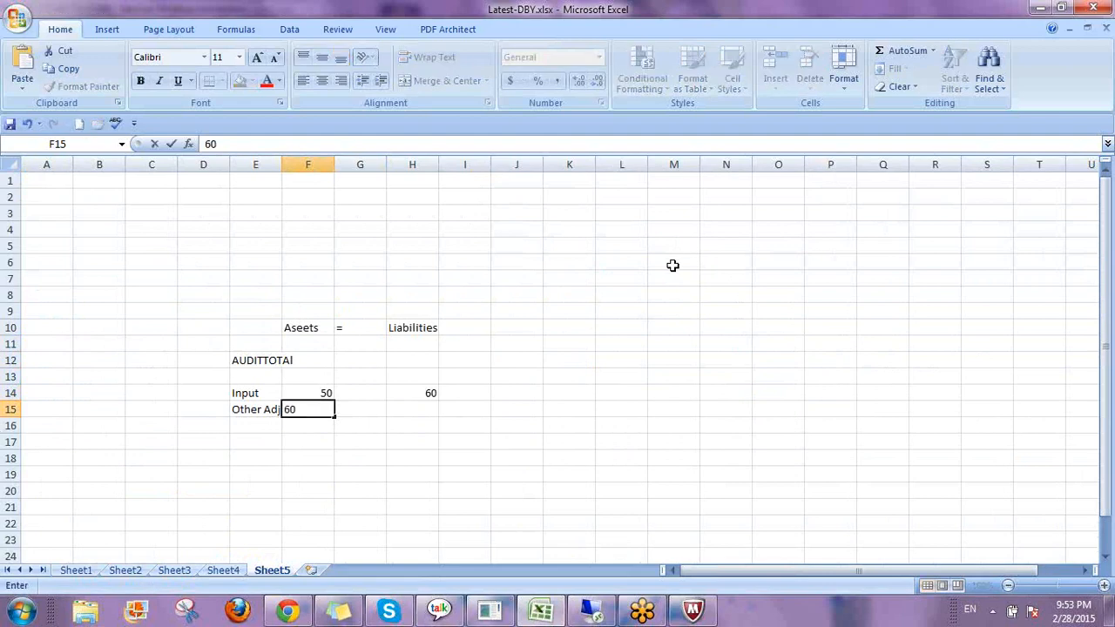
{"action": "key", "text": "Tab"}
{"action": "key", "text": "Tab"}
{"action": "type", "text": "40"}
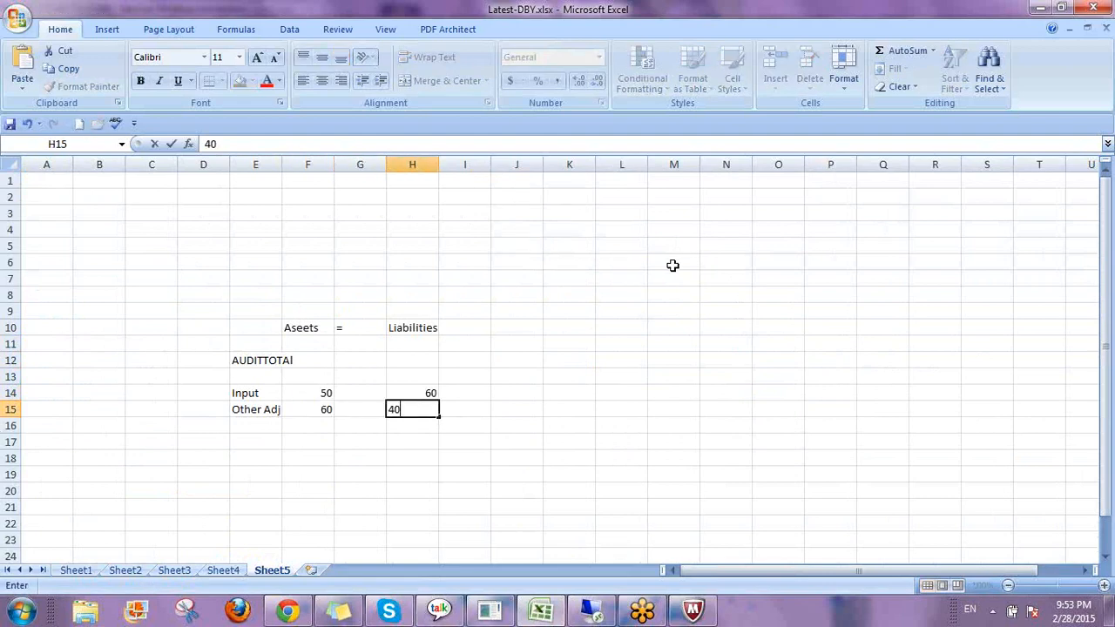
{"action": "key", "text": "Return"}
Add an Others row in row 16 with 10 under Liabilities.
{"action": "key", "text": "Left"}
{"action": "key", "text": "Left"}
{"action": "key", "text": "Left"}
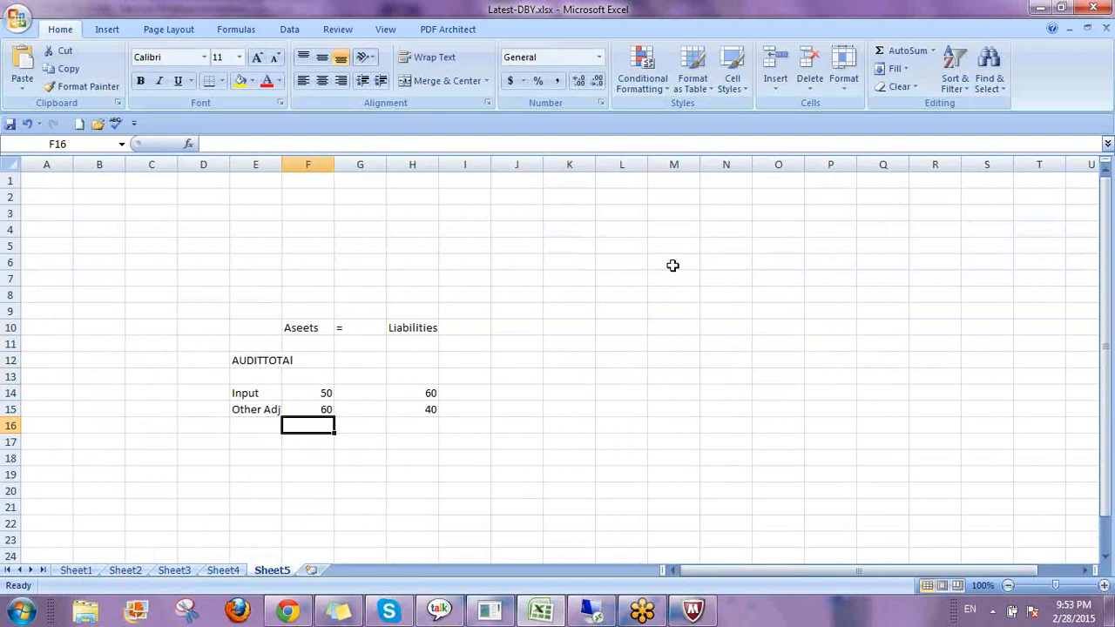
{"action": "type", "text": "Others"}
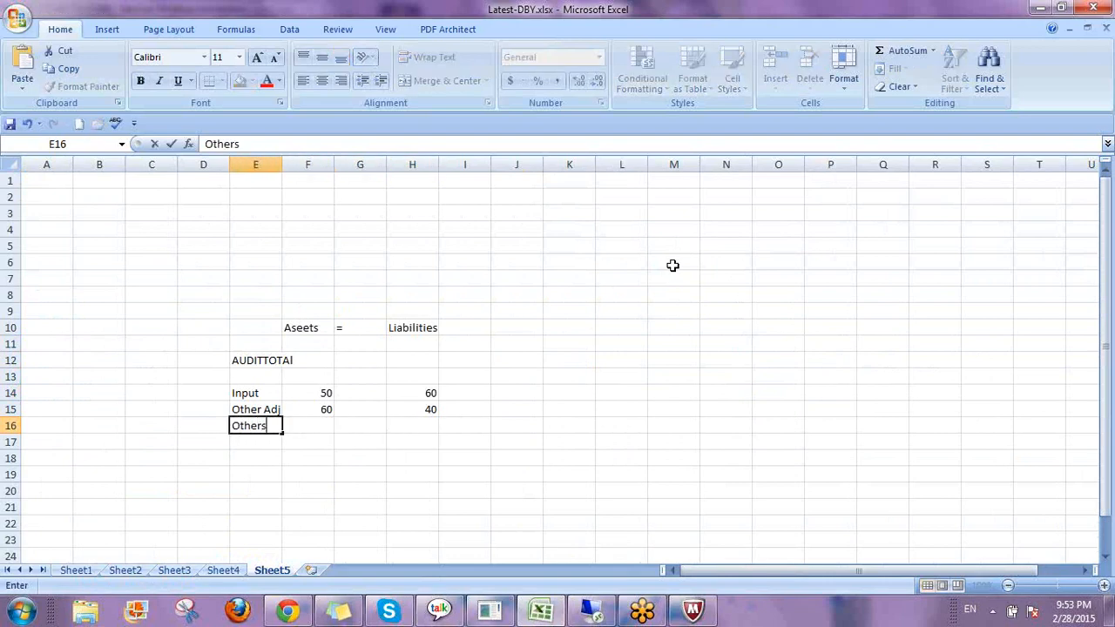
{"action": "key", "text": "Tab"}
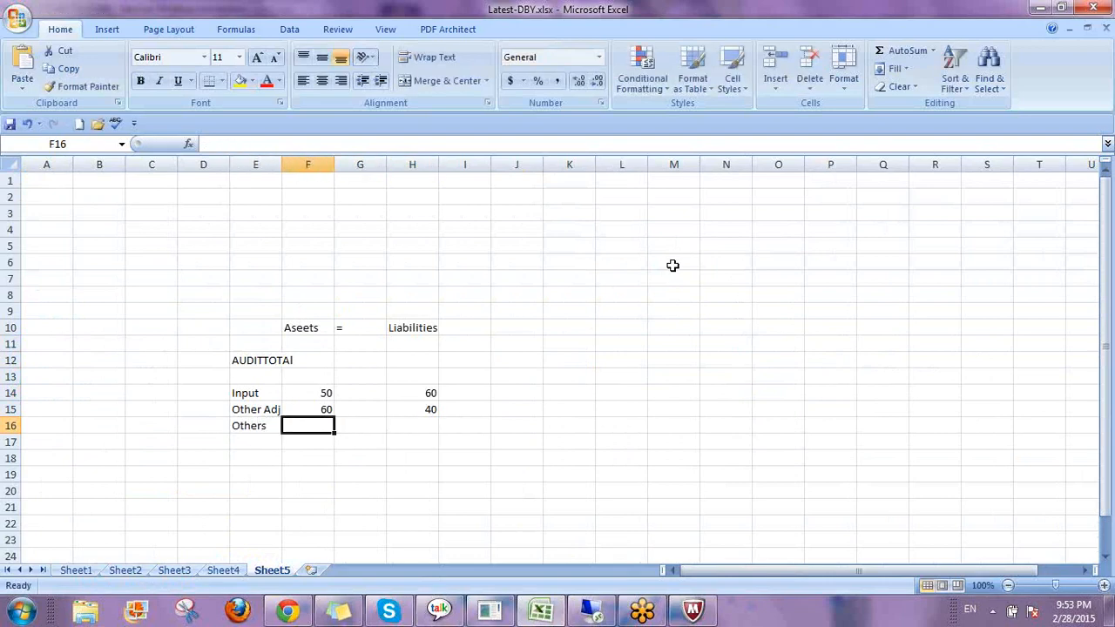
{"action": "key", "text": "Right"}
{"action": "key", "text": "Right"}
{"action": "type", "text": "10"}
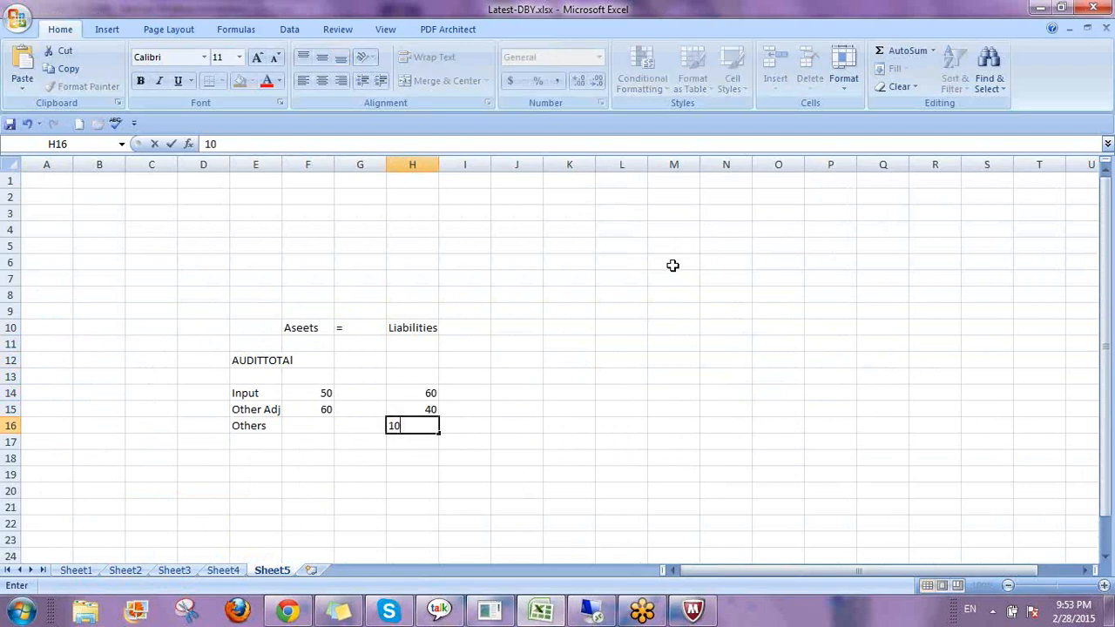
{"action": "key", "text": "Return"}
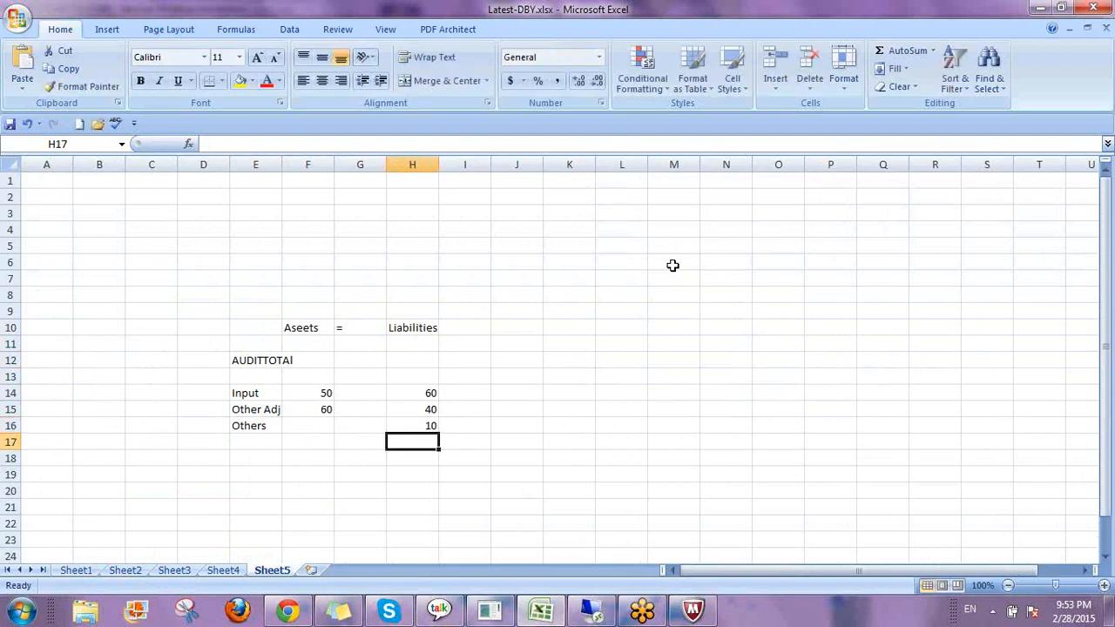
Set the Other Adj asset value to 40 and the Others asset value to 10.
{"action": "key", "text": "Up"}
{"action": "key", "text": "Up"}
{"action": "key", "text": "Left"}
{"action": "key", "text": "Left"}
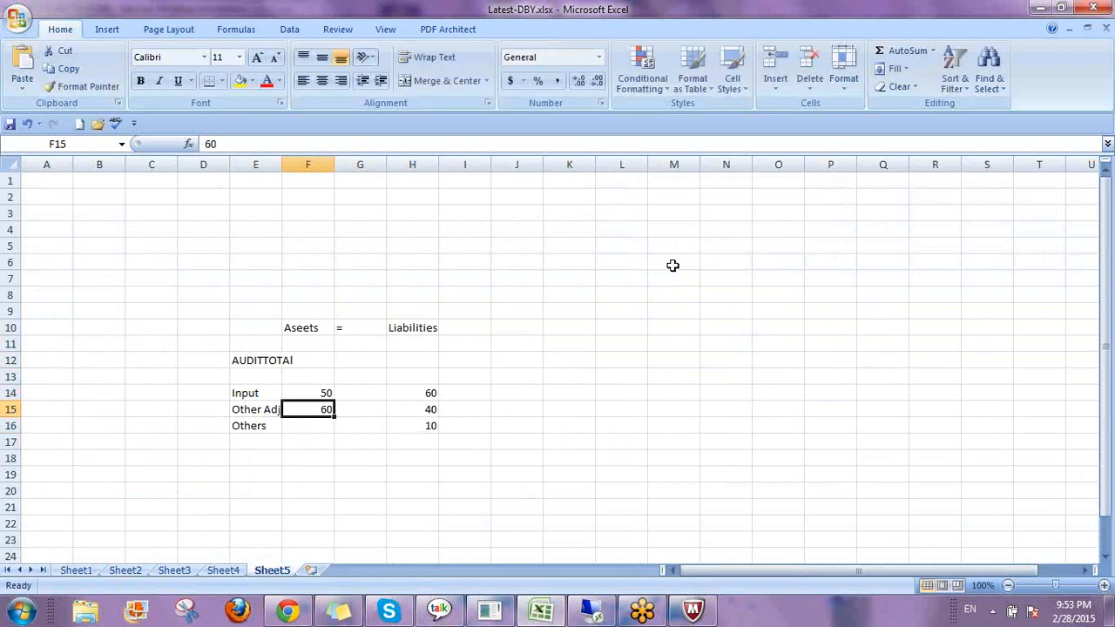
{"action": "type", "text": "50"}
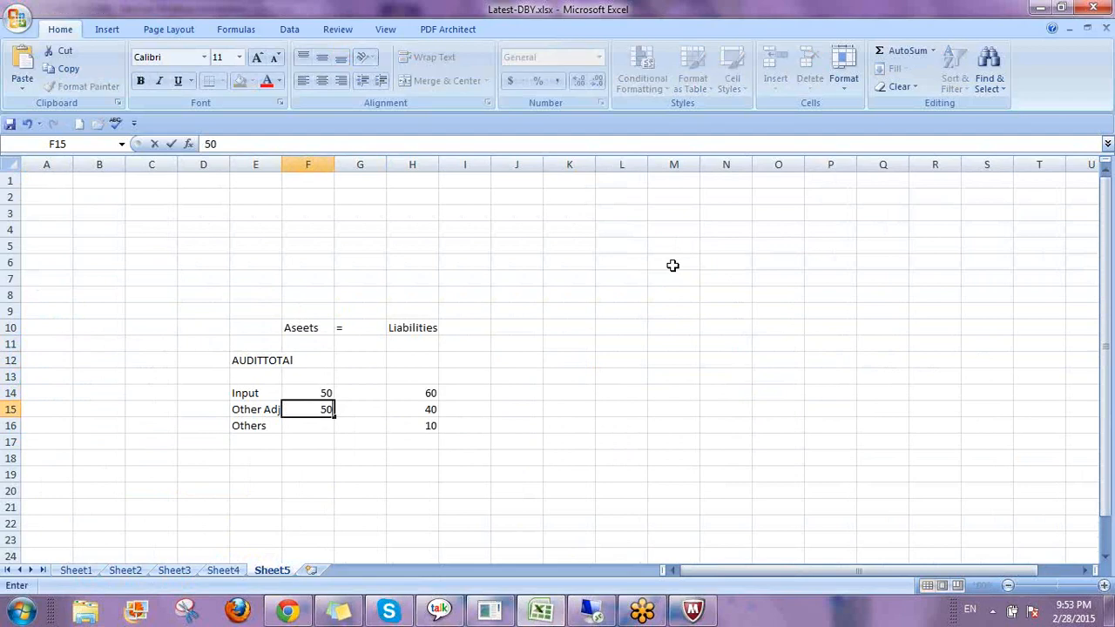
{"action": "type", "text": "40"}
{"action": "key", "text": "BackSpace"}
{"action": "key", "text": "BackSpace"}
{"action": "key", "text": "BackSpace"}
{"action": "key", "text": "BackSpace"}
{"action": "type", "text": "40"}
{"action": "key", "text": "Return"}
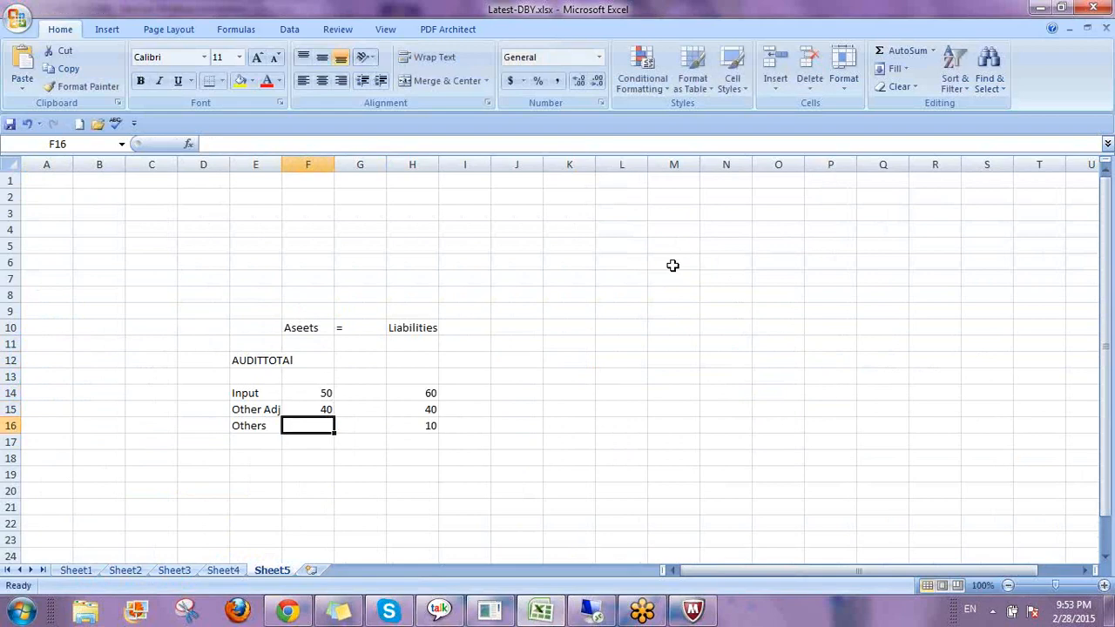
{"action": "type", "text": "1"}
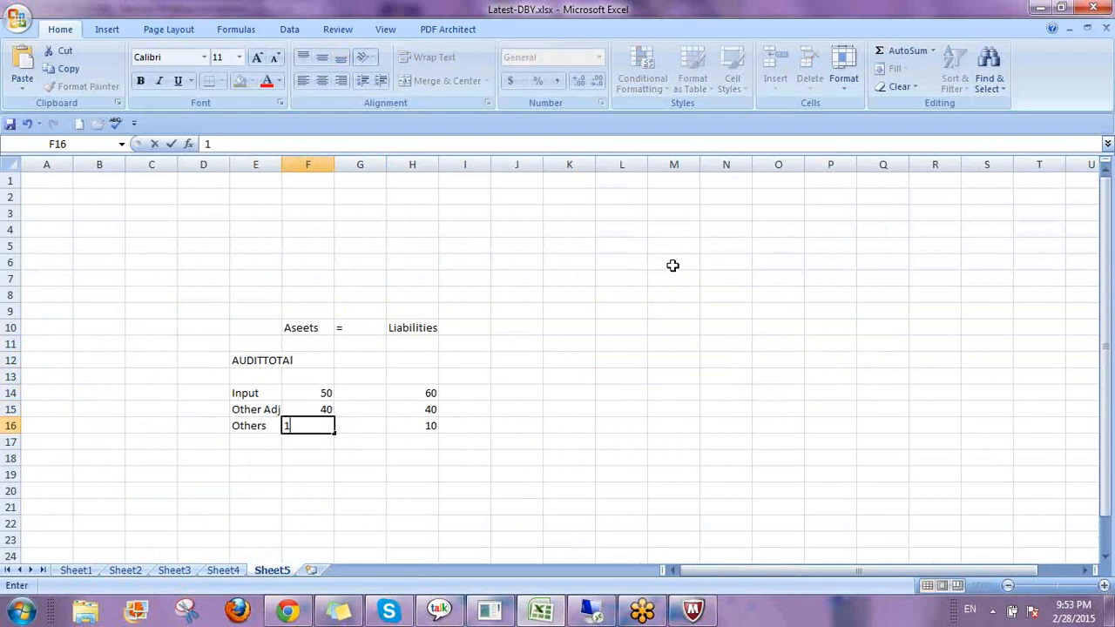
{"action": "type", "text": "0"}
{"action": "key", "text": "Return"}
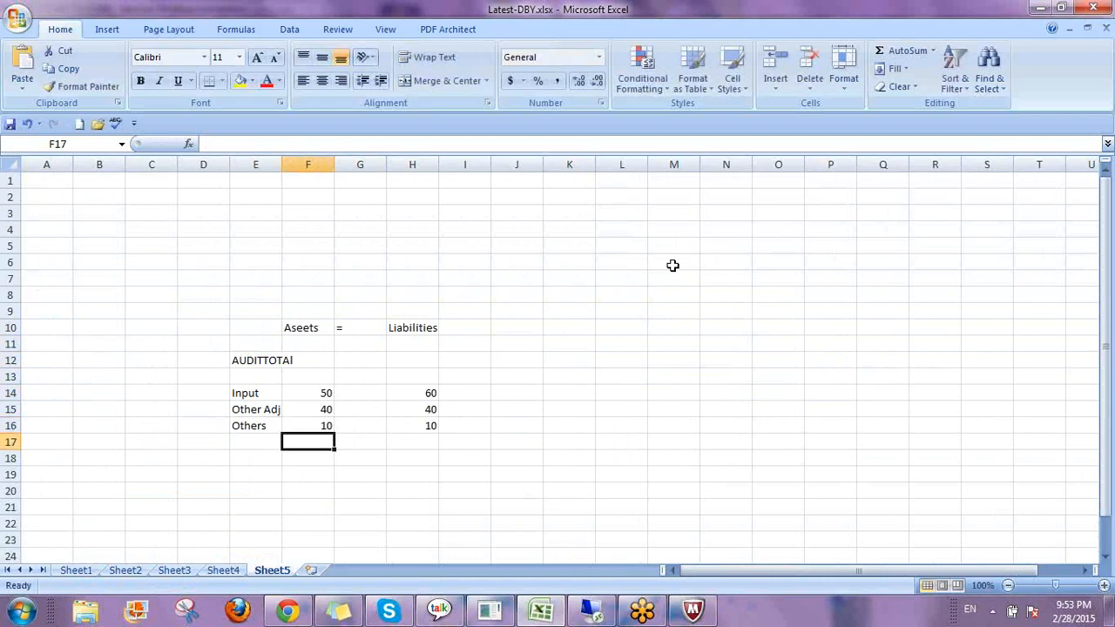
Change the Input asset value to 55 and the Other Adj asset value to 45.
{"action": "key", "text": "Up"}
{"action": "key", "text": "Up"}
{"action": "key", "text": "Up"}
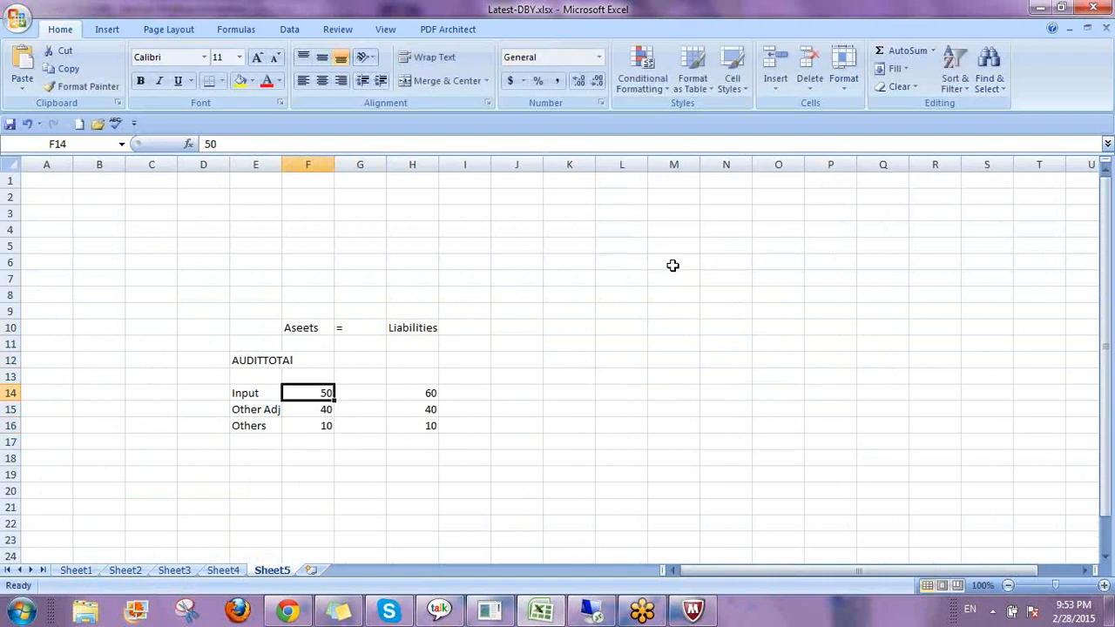
{"action": "type", "text": "55"}
{"action": "key", "text": "Return"}
{"action": "type", "text": "45"}
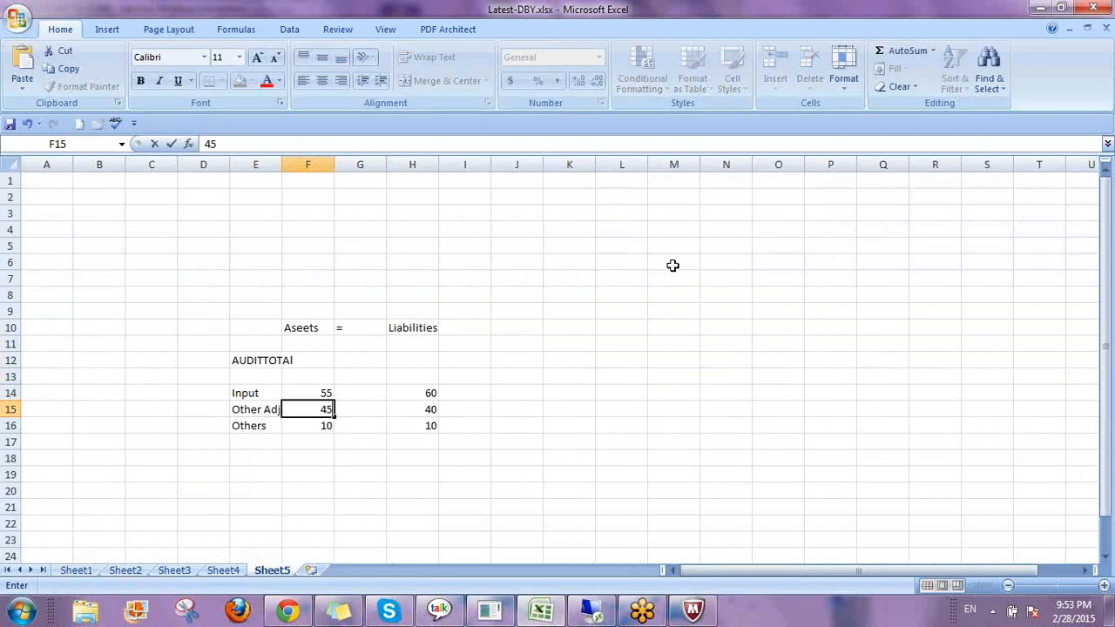
{"action": "key", "text": "Tab"}
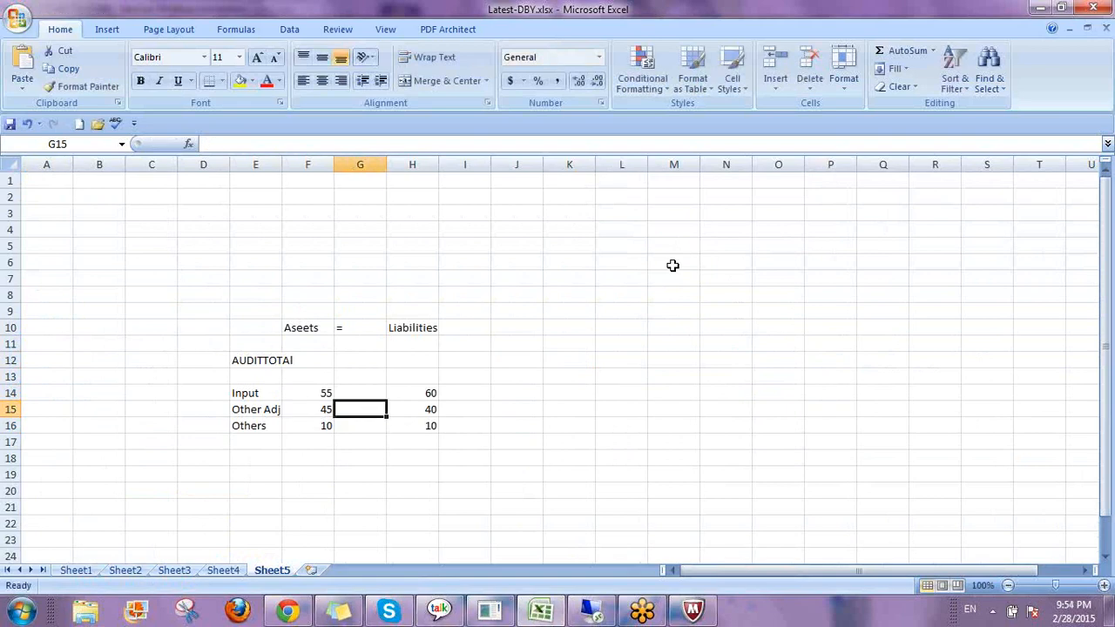
{"action": "key", "text": "Right"}
{"action": "key", "text": "Right"}
{"action": "key", "text": "Right"}
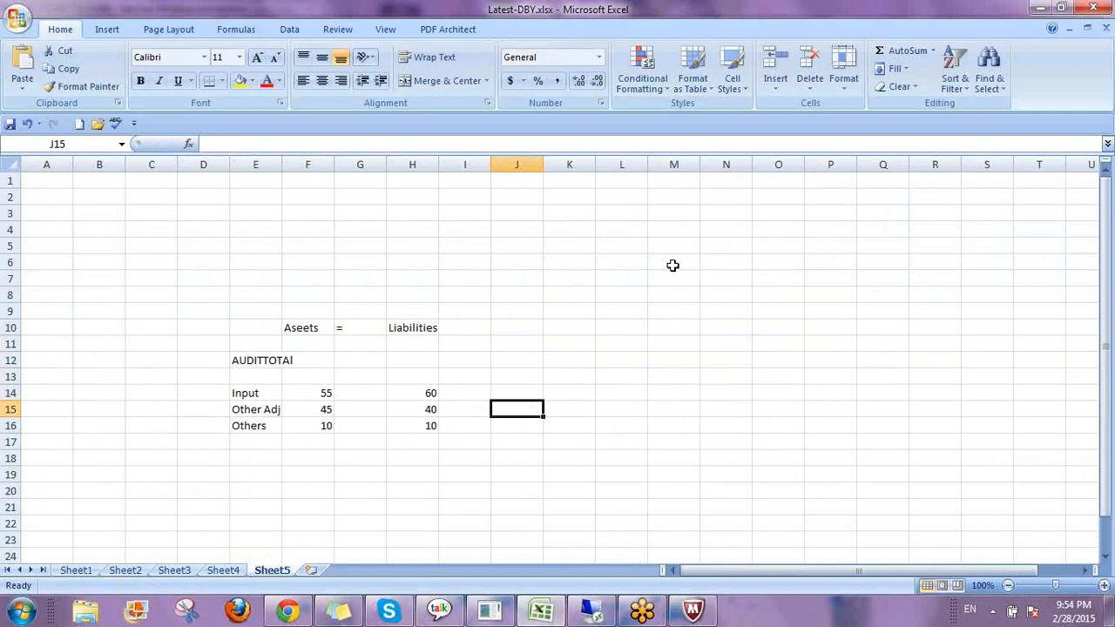
{"action": "key", "text": "Left"}
{"action": "key", "text": "Left"}
{"action": "key", "text": "Left"}
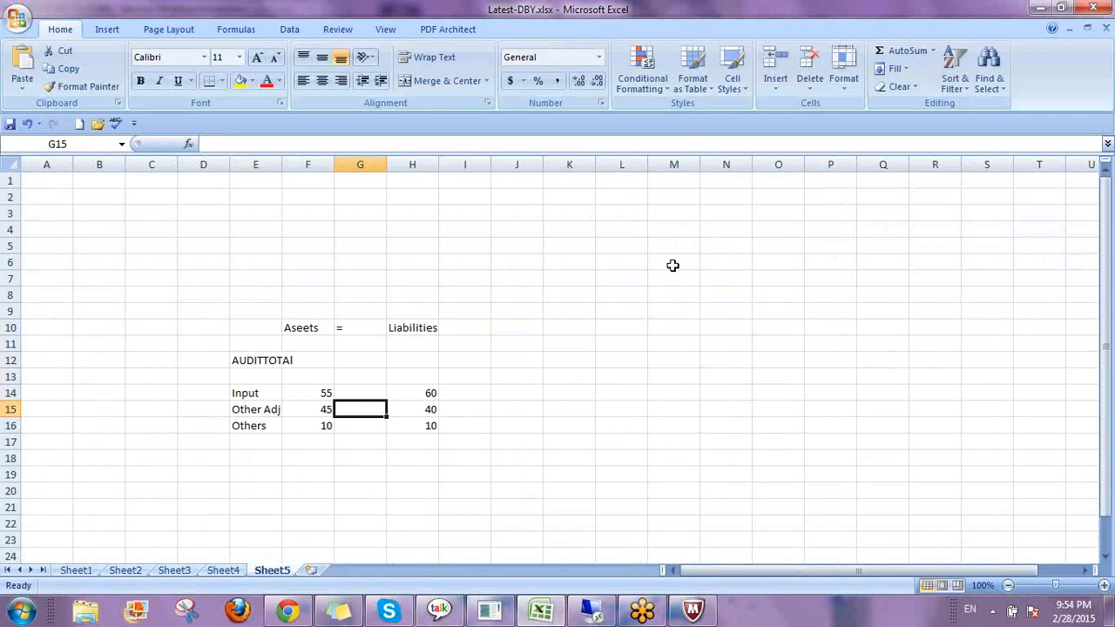
Enter a SUM formula in F12 totalling the three asset values in F14:F16 for the AUDITTOTAl row.
{"action": "key", "text": "Left"}
{"action": "key", "text": "Up"}
{"action": "key", "text": "Up"}
{"action": "key", "text": "Up"}
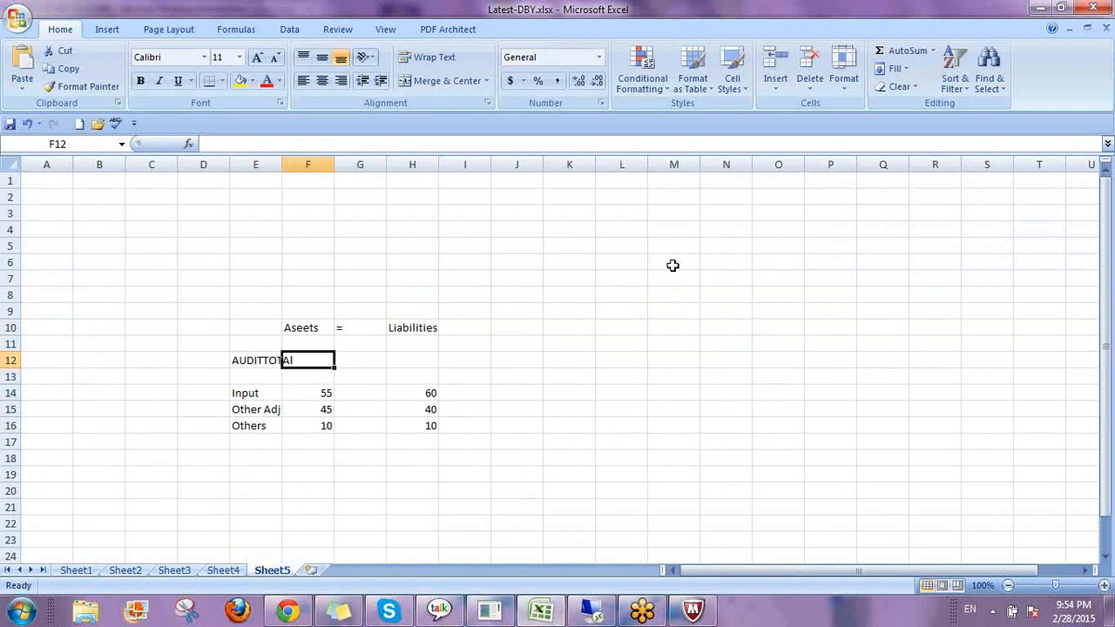
{"action": "type", "text": "=SUM("}
{"action": "key", "text": "Down"}
{"action": "key", "text": "Down"}
{"action": "key", "text": "Down"}
{"action": "key", "text": "Up"}
{"action": "key", "text": "shift+Down"}
{"action": "key", "text": "shift+Down"}
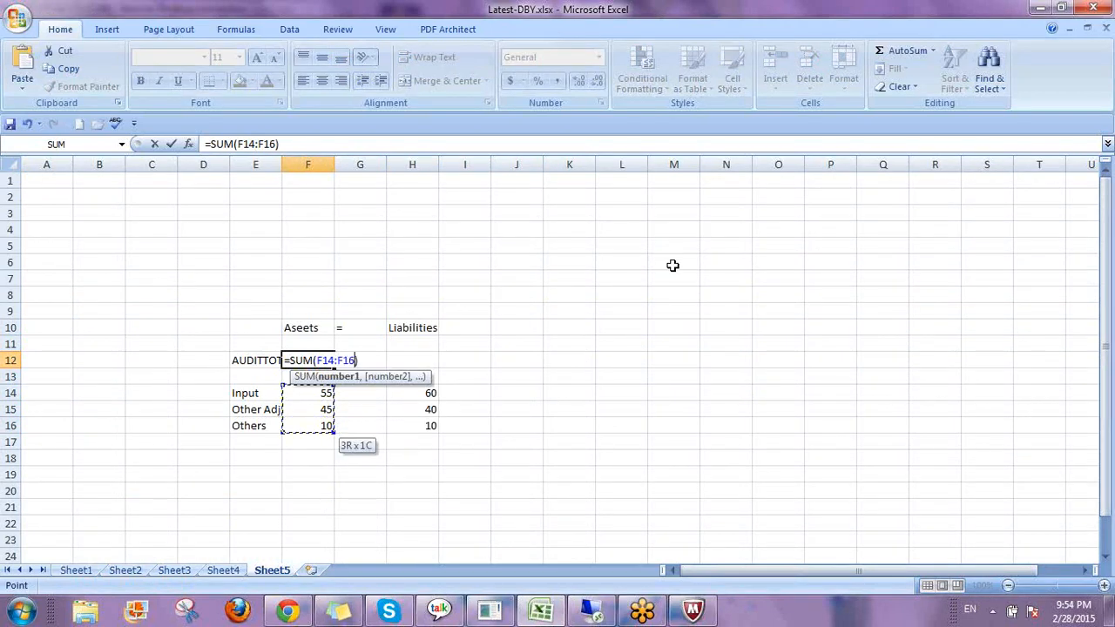
{"action": "key", "text": "ctrl+Return"}
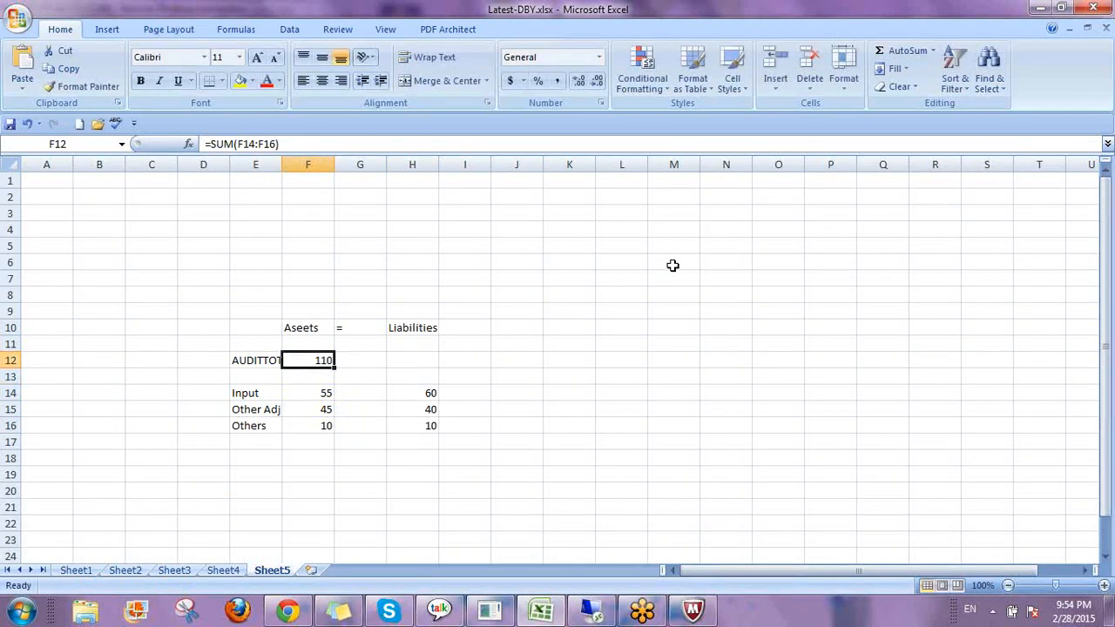
Copy the AUDITTOTAl sum formula to the Liabilities column in H12.
{"action": "key", "text": "ctrl+c"}
{"action": "key", "text": "Right"}
{"action": "key", "text": "Right"}
{"action": "key", "text": "Return"}
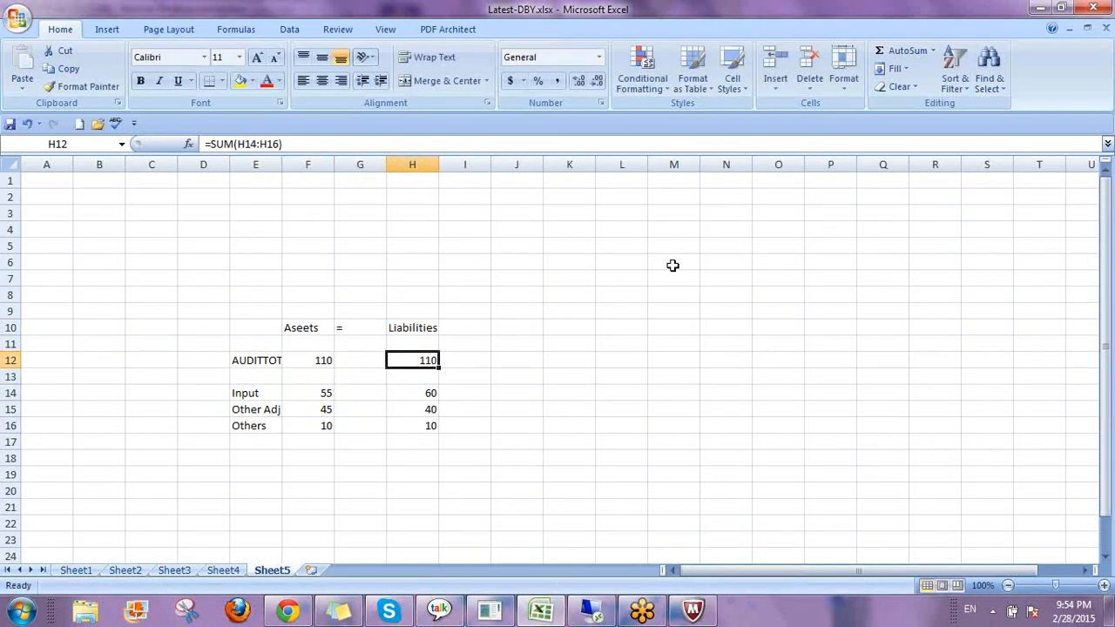
Fill the AUDITTOTAl row from E12 to H12 in yellow and widen column E to fit its label.
{"action": "key", "text": "Left"}
{"action": "key", "text": "Left"}
{"action": "key", "text": "Left"}
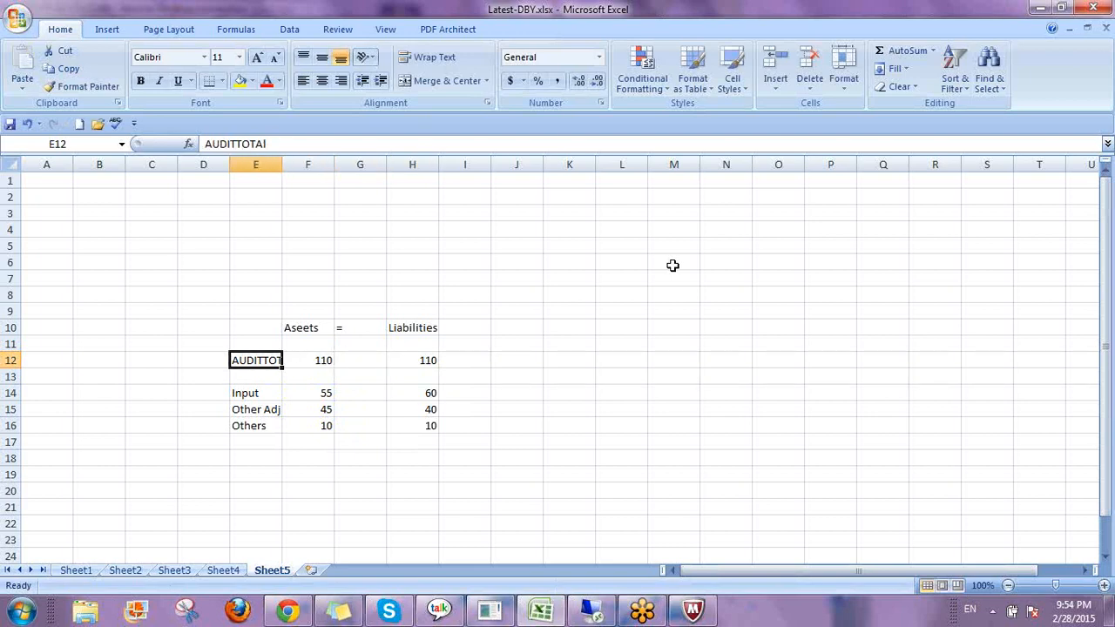
{"action": "key", "text": "shift+Right"}
{"action": "key", "text": "shift+Right"}
{"action": "key", "text": "shift+Right"}
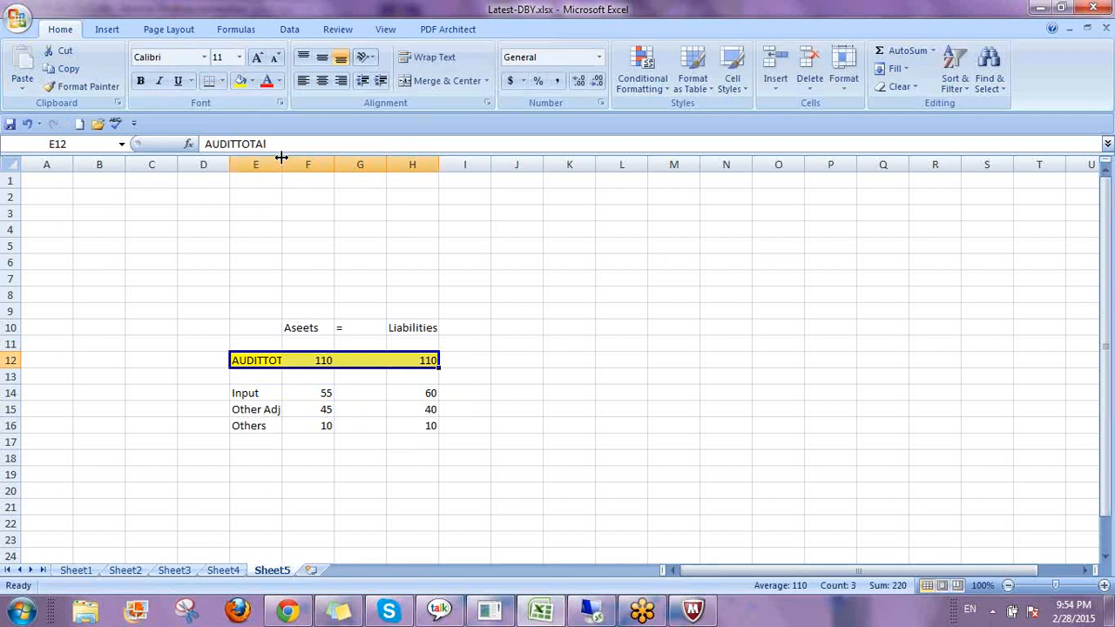
{"action": "left_click_drag", "start_coordinate": [281, 165], "coordinate": [317, 166]}
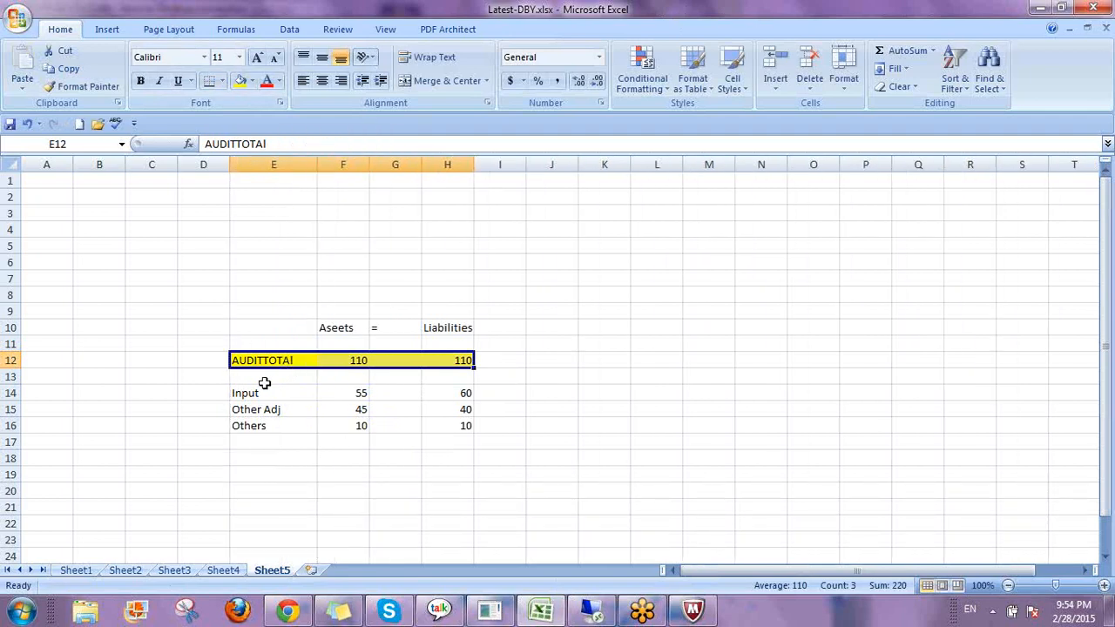
Enter the label B?D in D14 beside the breakdown rows.
{"action": "left_click", "coordinate": [208, 393]}
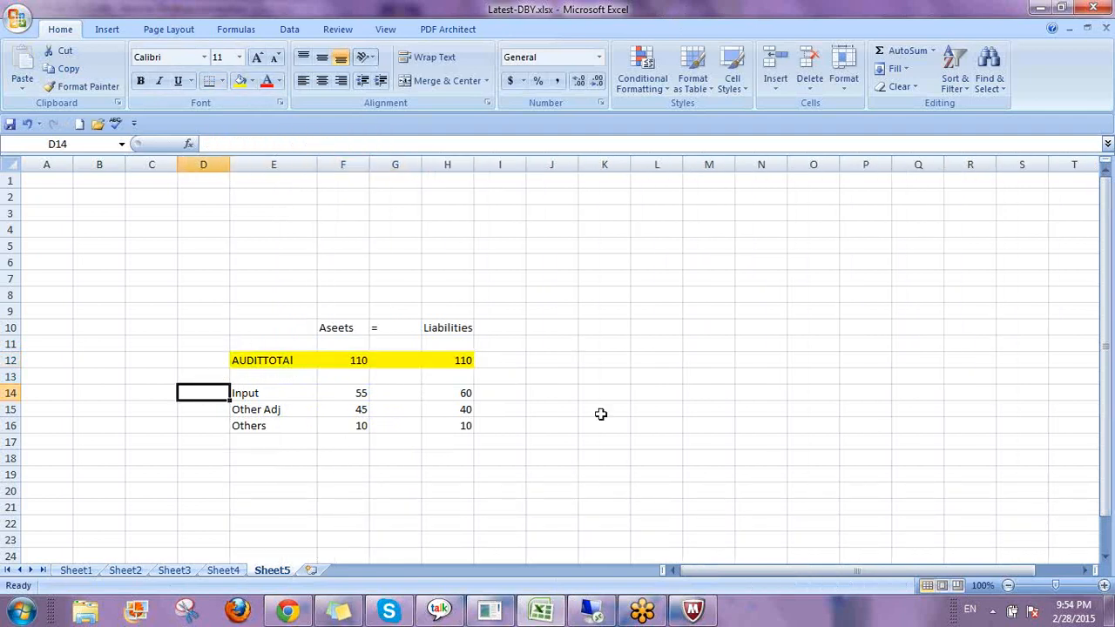
{"action": "type", "text": "B?D"}
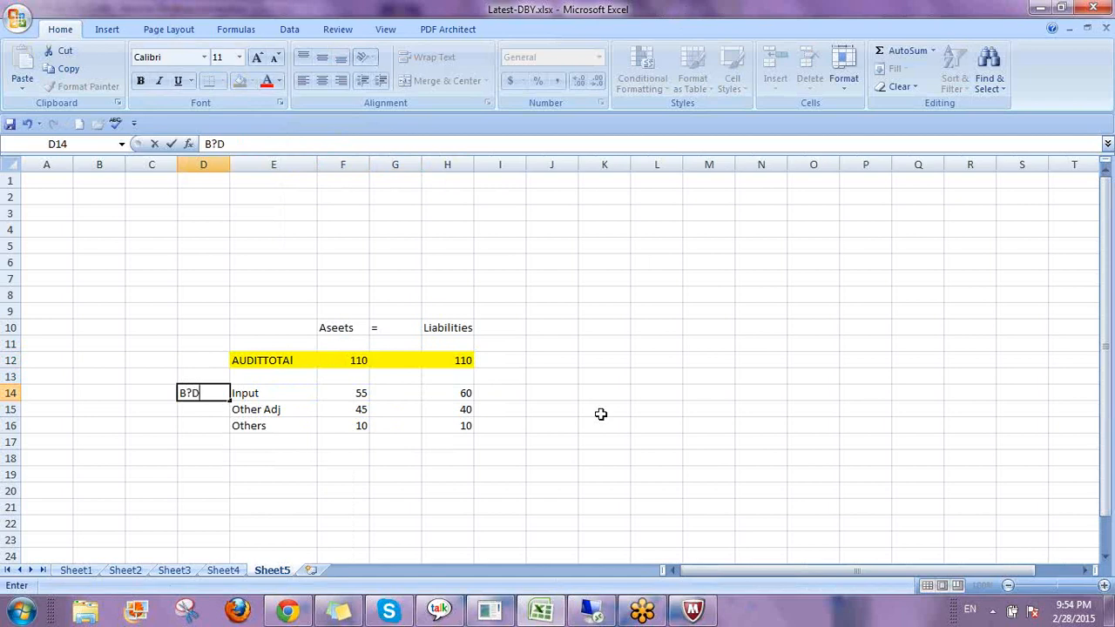
{"action": "key", "text": "Return"}
{"action": "key", "text": "Up"}
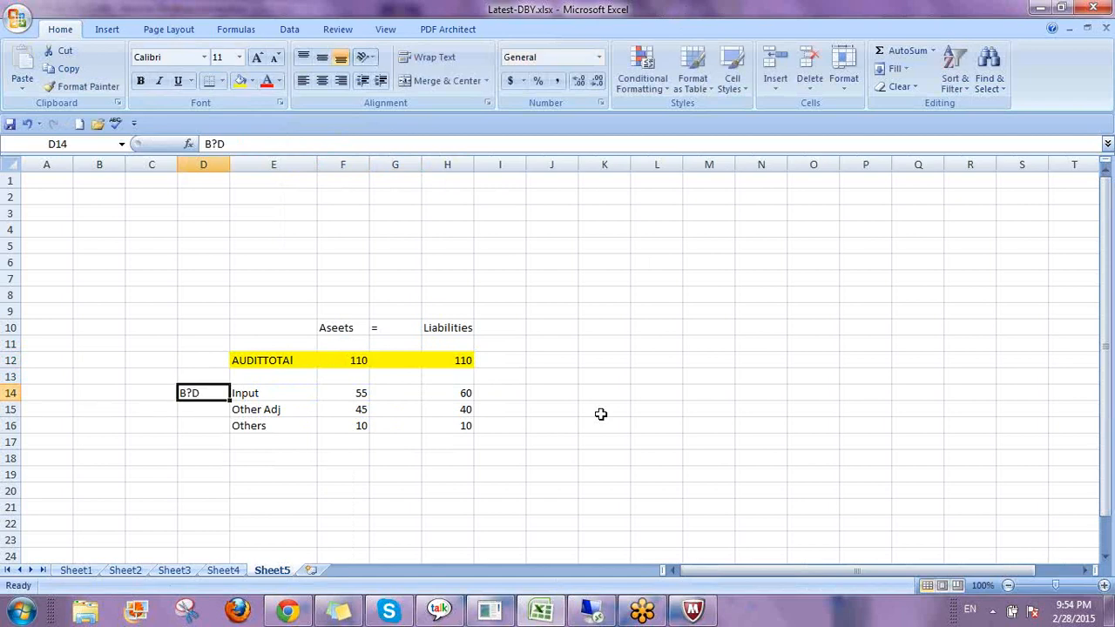
Step through the breakdown row labels and their asset values.
{"action": "key", "text": "Right"}
{"action": "key", "text": "Up"}
{"action": "key", "text": "Up"}
{"action": "key", "text": "Down"}
{"action": "key", "text": "Down"}
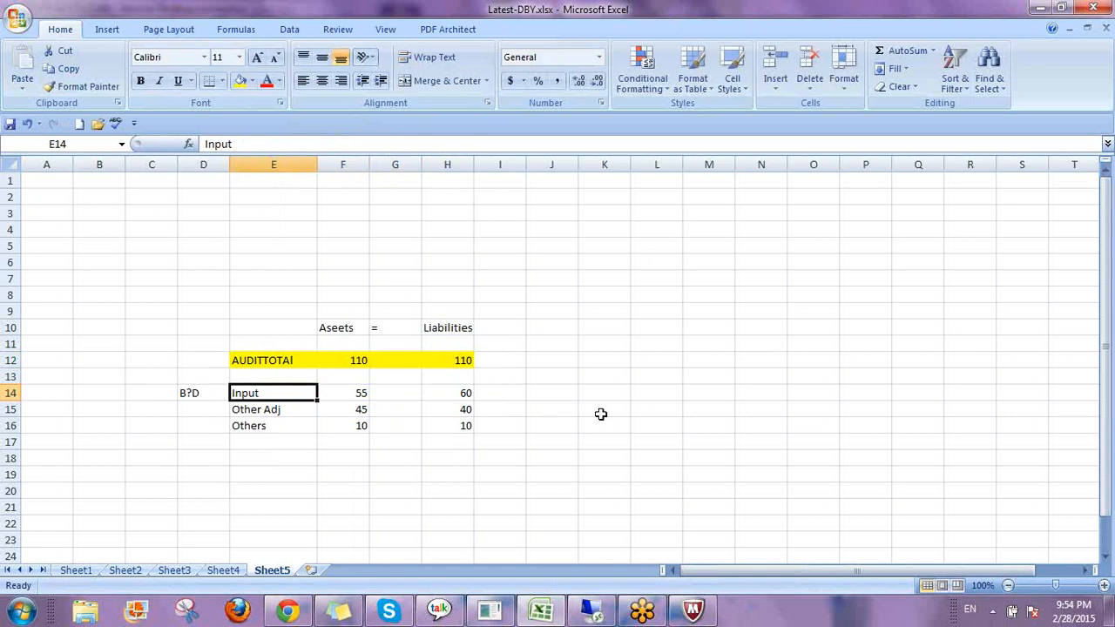
{"action": "key", "text": "Right"}
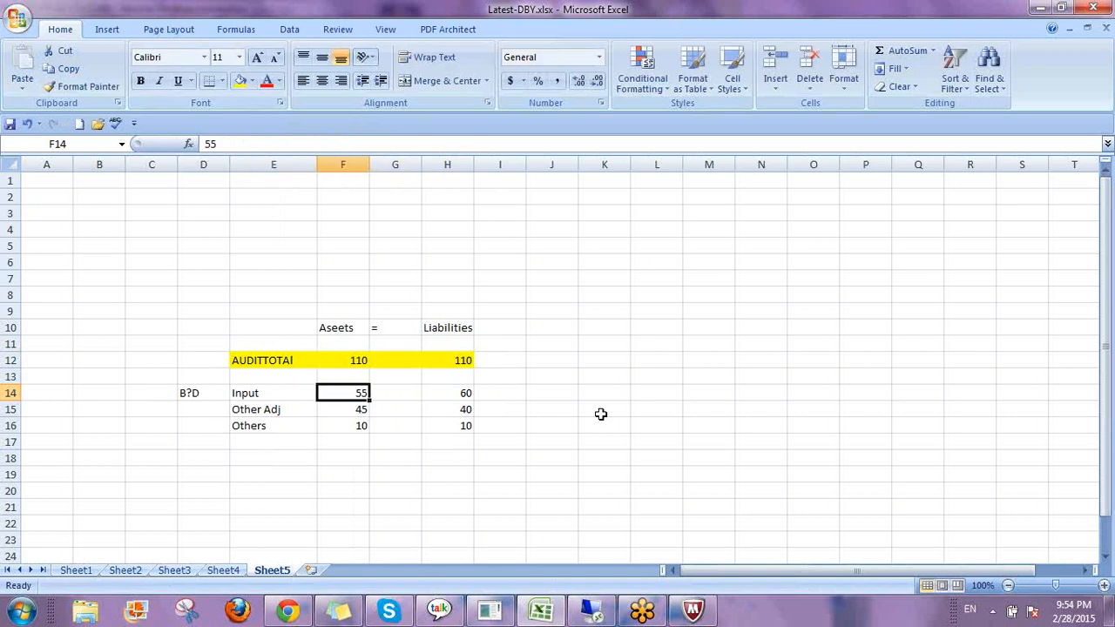
{"action": "key", "text": "Left"}
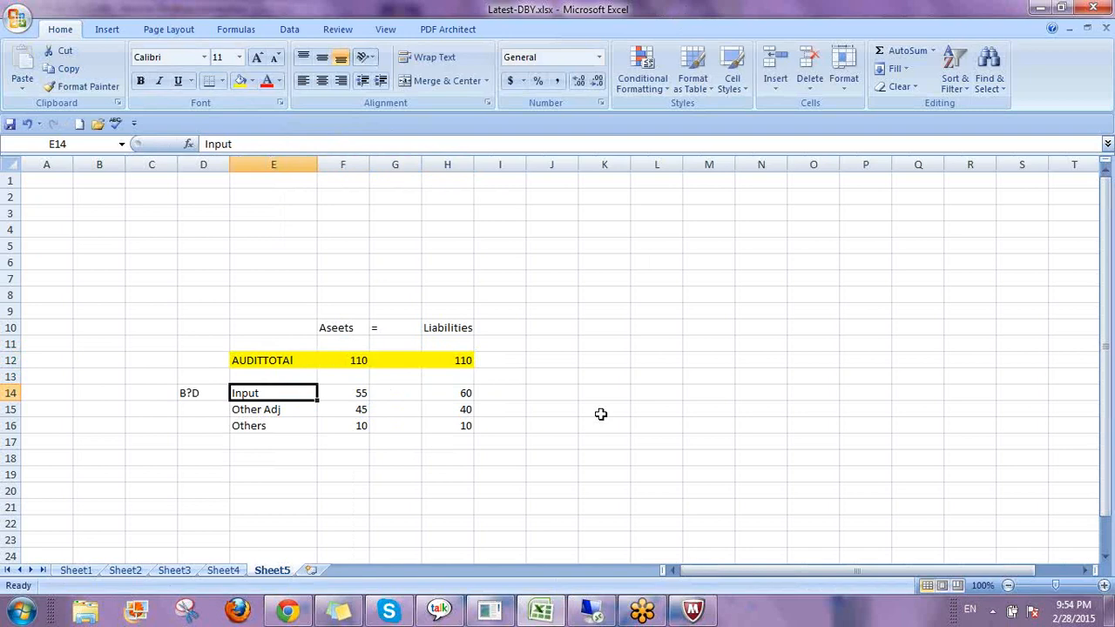
{"action": "key", "text": "Down"}
{"action": "key", "text": "Down"}
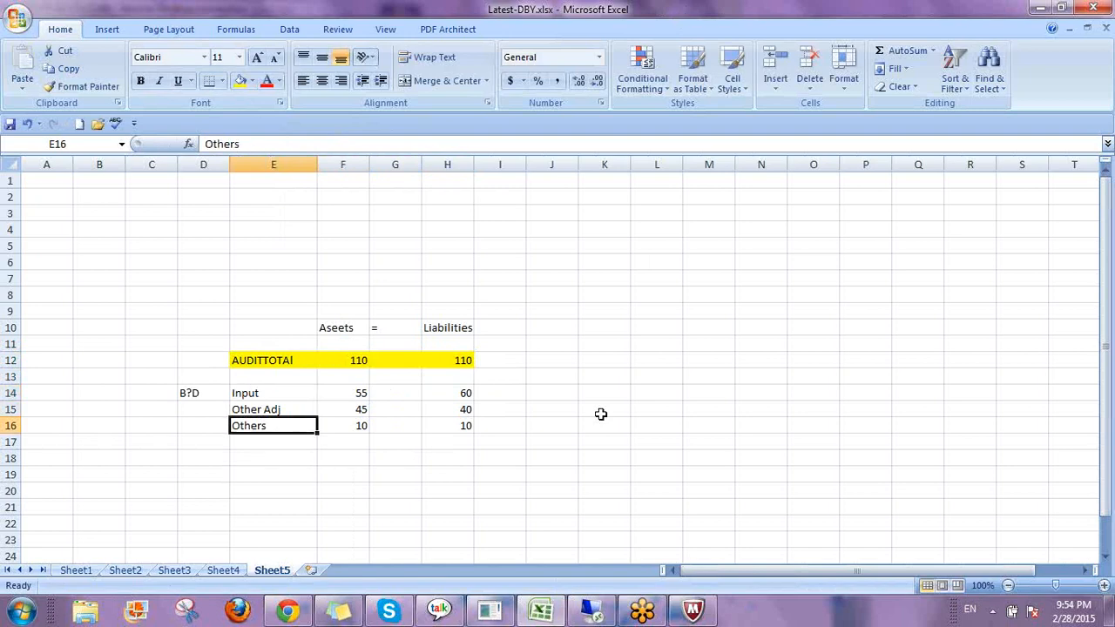
{"action": "key", "text": "Up"}
{"action": "key", "text": "Up"}
Mark the Input and Other Adj rows as Not passed and the Others row as Passed in column J.
{"action": "key", "text": "Right"}
{"action": "key", "text": "Right"}
{"action": "key", "text": "Right"}
{"action": "key", "text": "Right"}
{"action": "key", "text": "Right"}
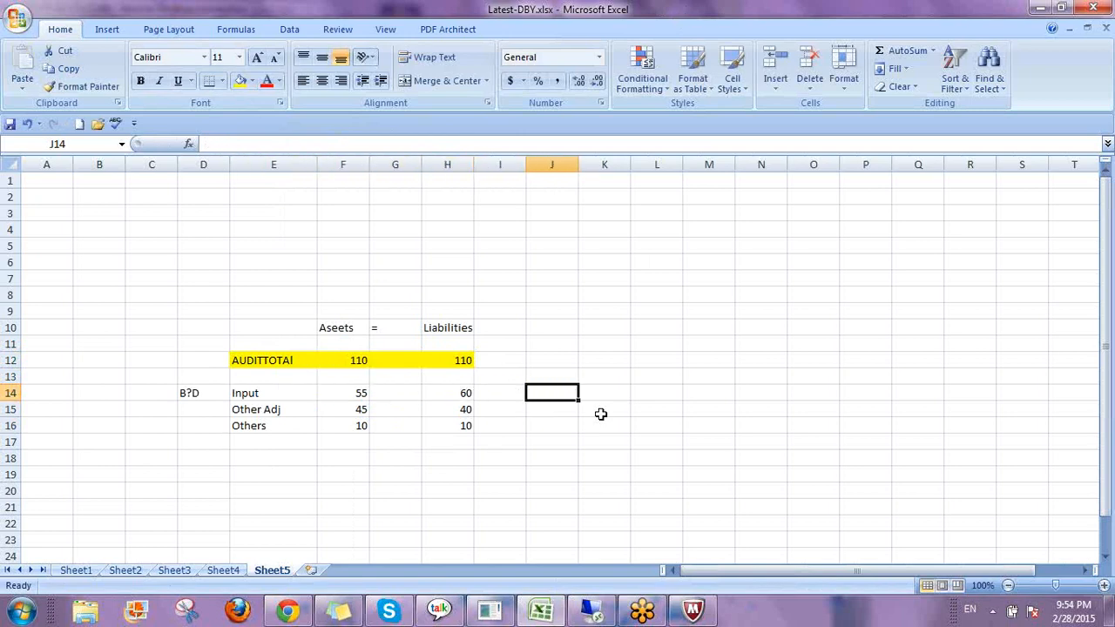
{"action": "type", "text": "N"}
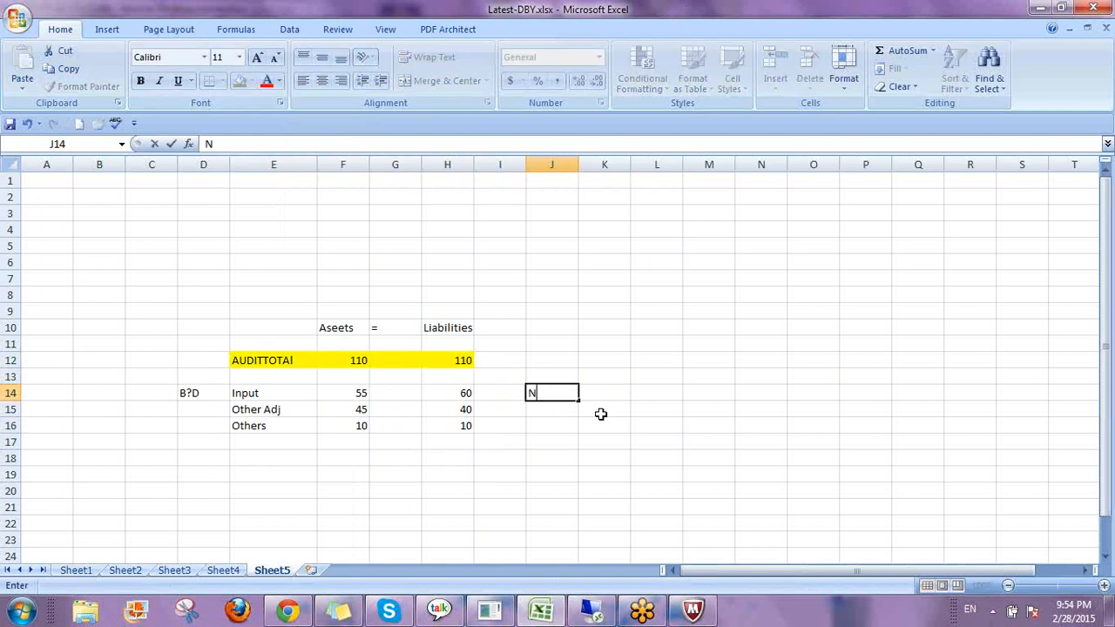
{"action": "type", "text": "ot passed"}
{"action": "key", "text": "Return"}
{"action": "key", "text": "Up"}
{"action": "key", "text": "Up"}
{"action": "key", "text": "Down"}
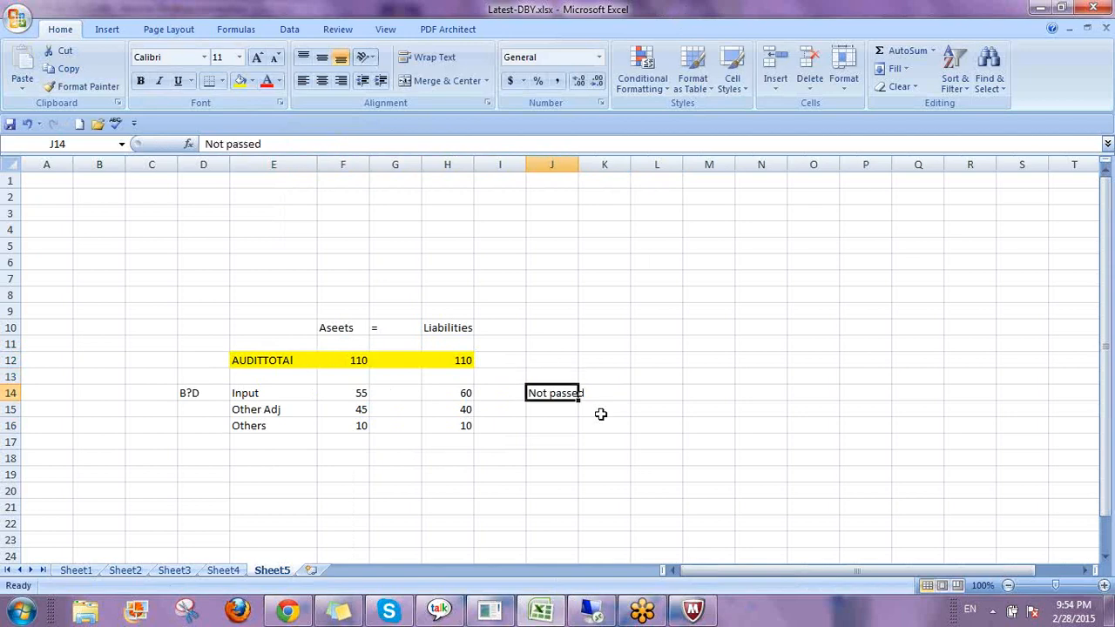
{"action": "key", "text": "ctrl+c"}
{"action": "key", "text": "Down"}
{"action": "key", "text": "Return"}
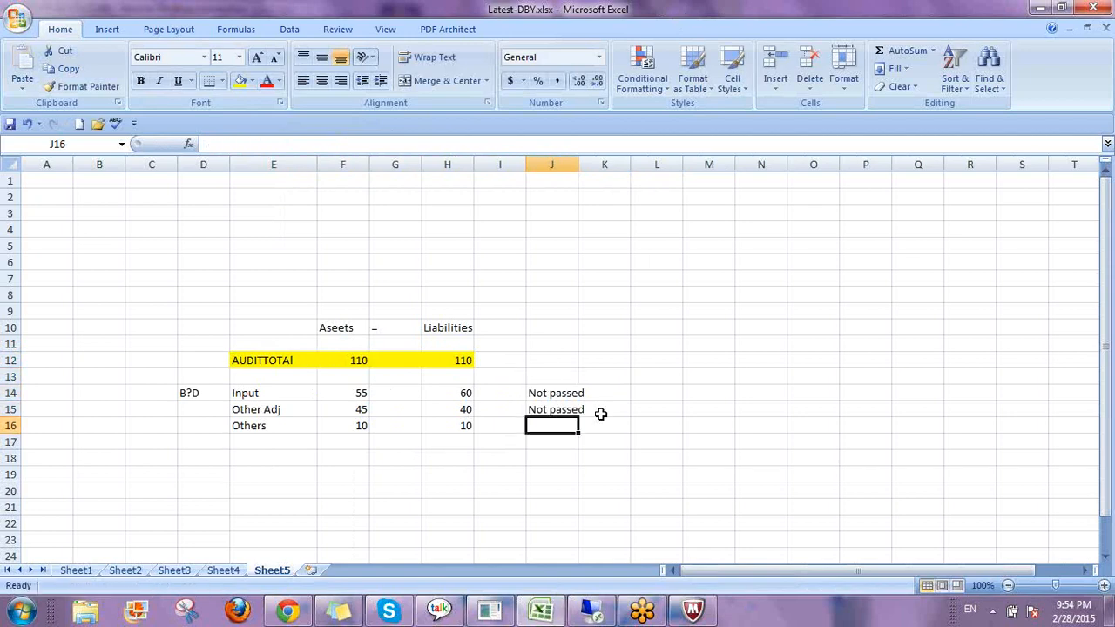
{"action": "type", "text": "Passed"}
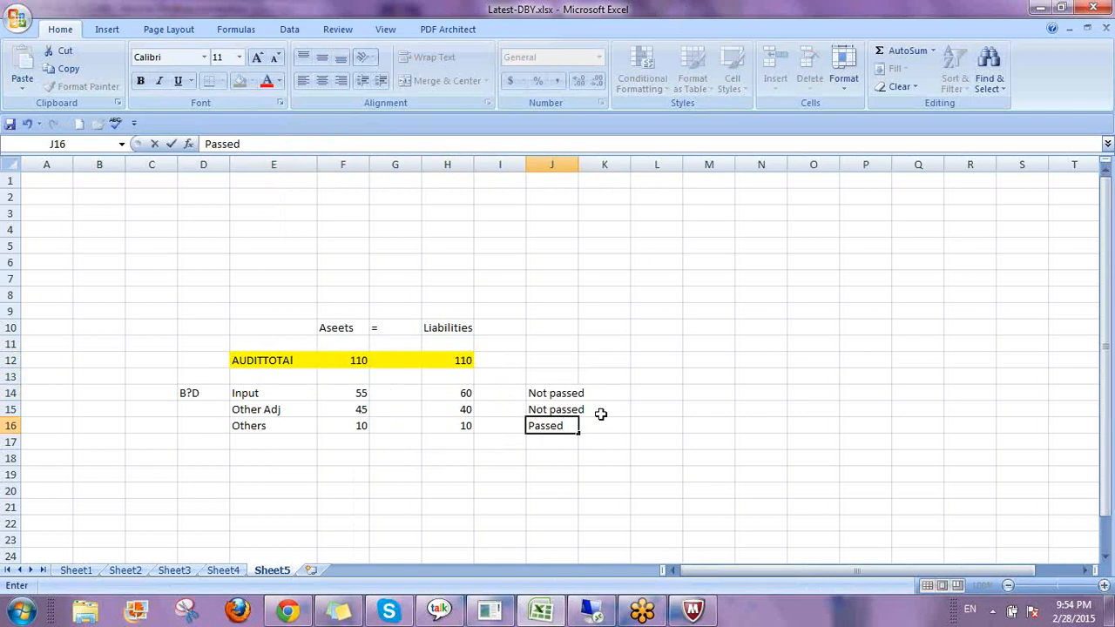
{"action": "key", "text": "Return"}
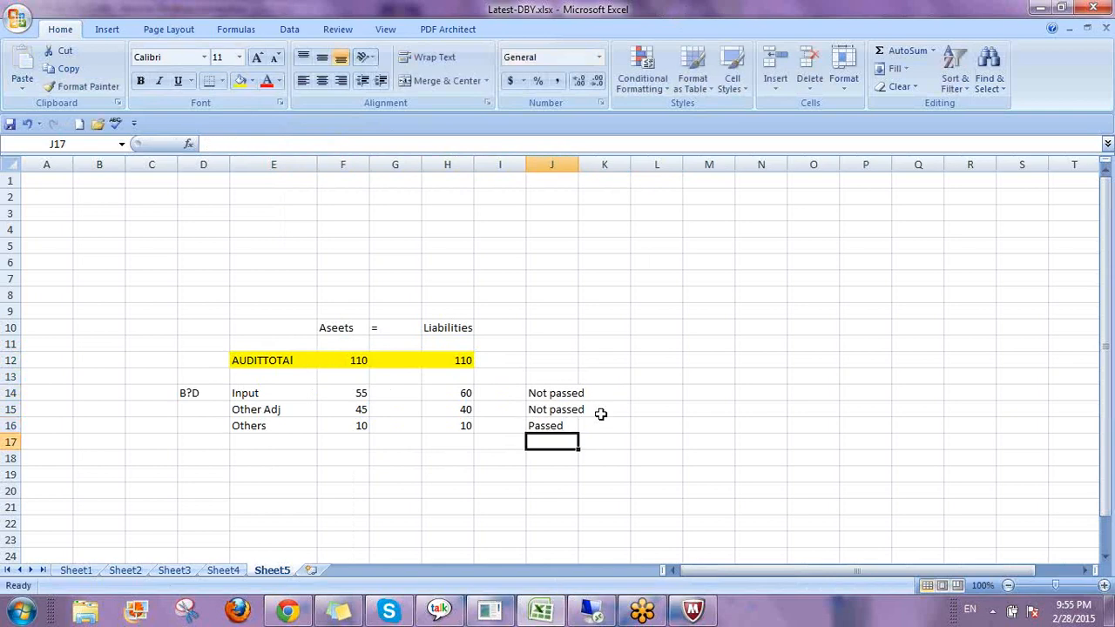
Select the header, total and breakdown rows in turn to compare Assets against Liabilities.
{"action": "left_click", "coordinate": [266, 361]}
{"action": "left_click_drag", "start_coordinate": [325, 329], "coordinate": [442, 326]}
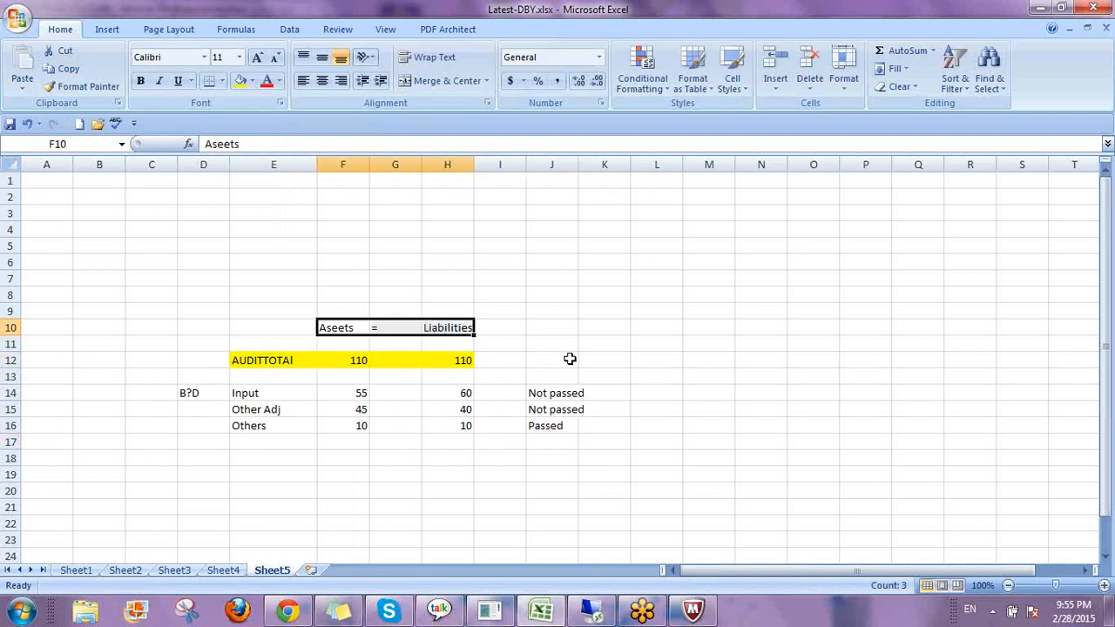
{"action": "left_click_drag", "start_coordinate": [252, 392], "coordinate": [257, 427]}
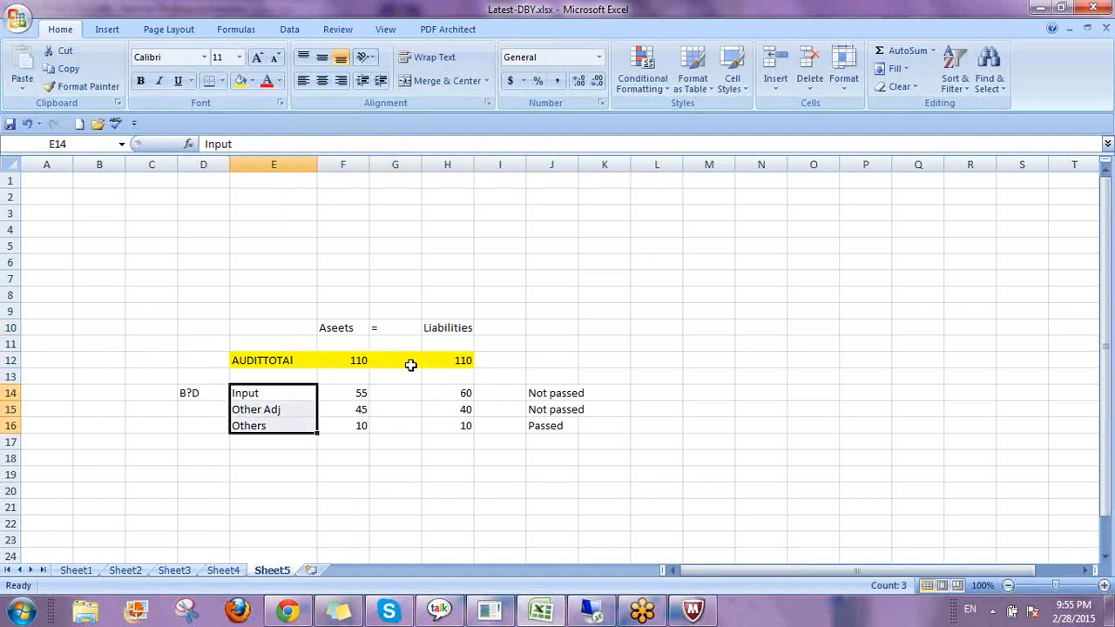
{"action": "left_click", "coordinate": [247, 395]}
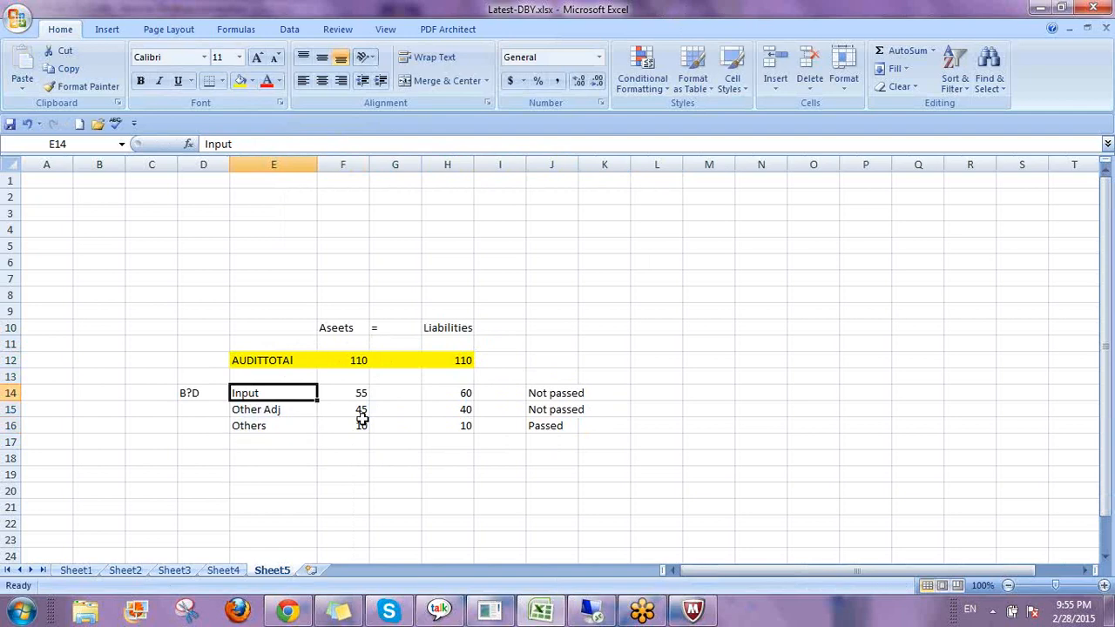
{"action": "left_click", "coordinate": [537, 394]}
{"action": "left_click_drag", "start_coordinate": [234, 393], "coordinate": [553, 393]}
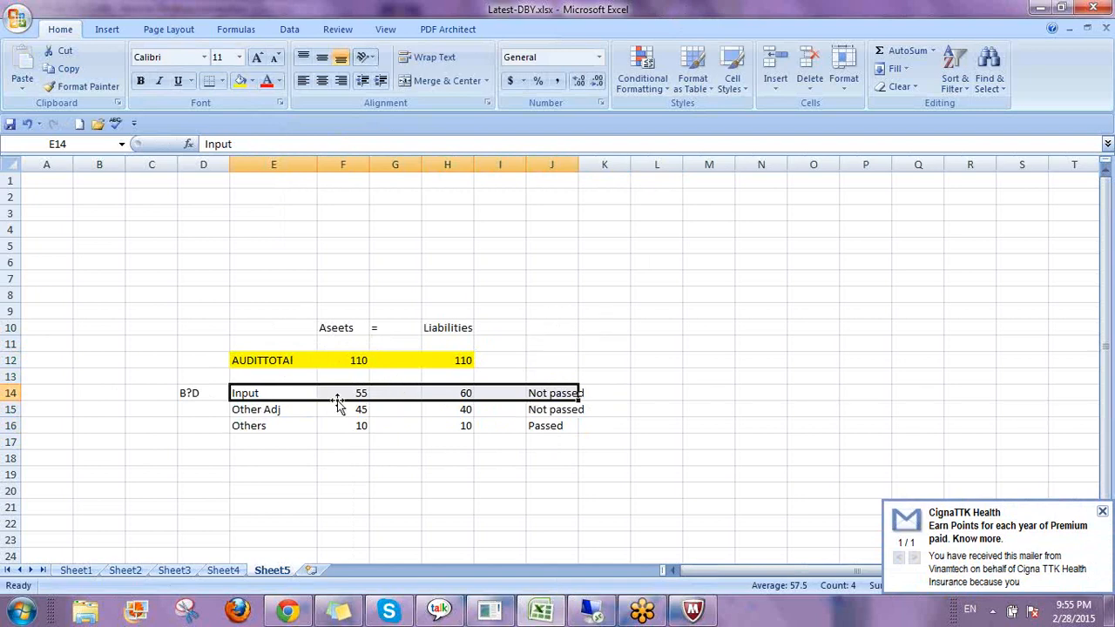
{"action": "left_click", "coordinate": [268, 359]}
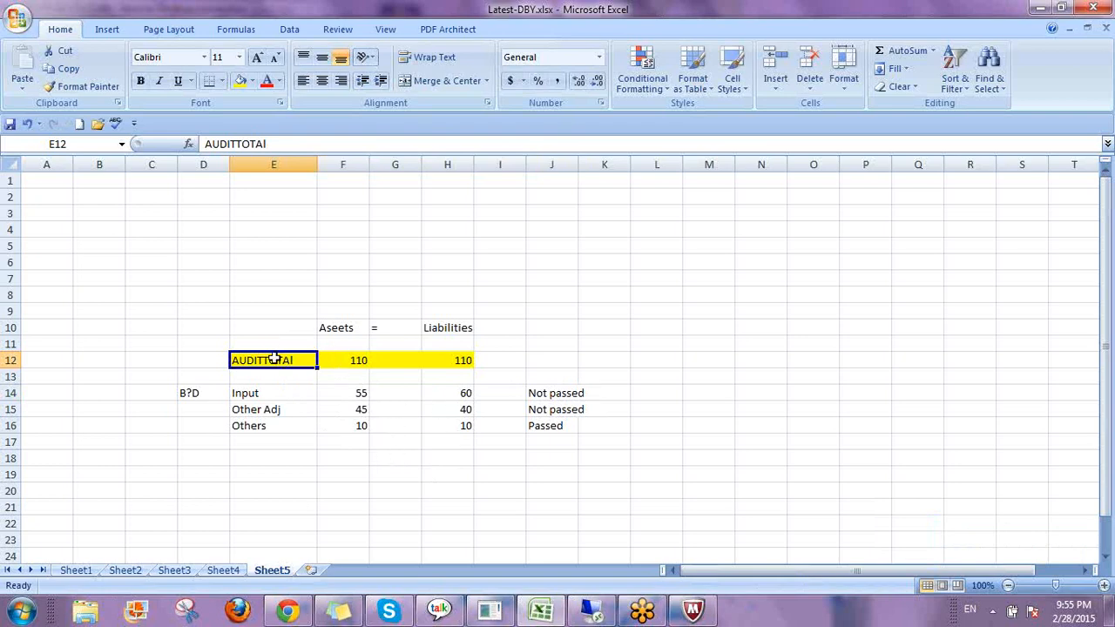
{"action": "left_click", "coordinate": [364, 328]}
{"action": "left_click_drag", "start_coordinate": [364, 328], "coordinate": [444, 329]}
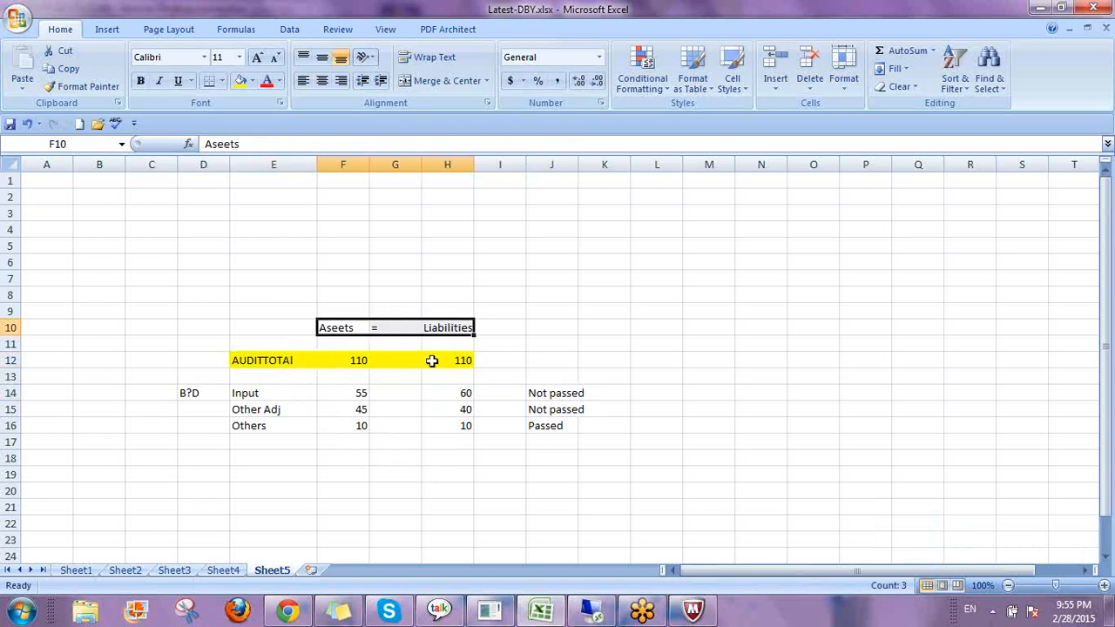
{"action": "left_click", "coordinate": [349, 356]}
{"action": "left_click_drag", "start_coordinate": [349, 356], "coordinate": [440, 362]}
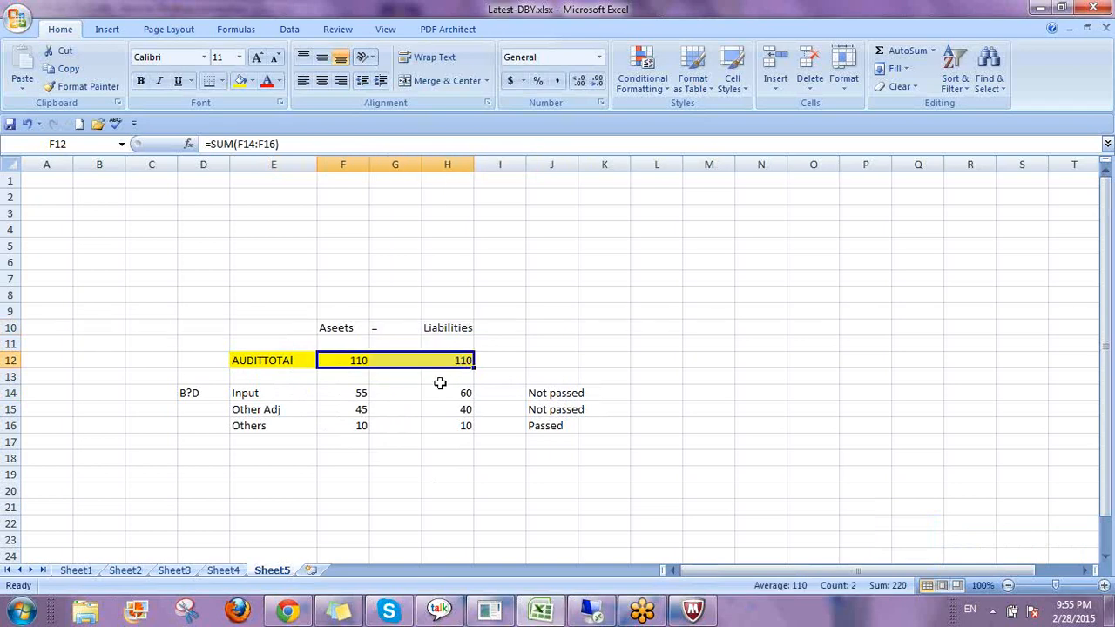
{"action": "left_click", "coordinate": [614, 342]}
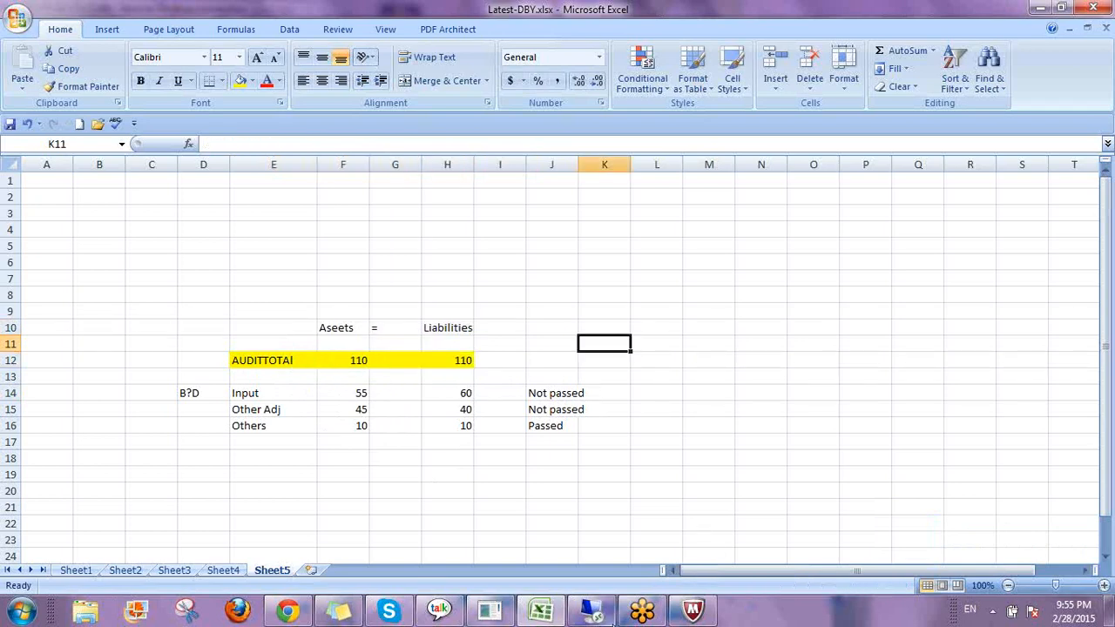
Switch to the Remote Desktop session showing the C_2 consolidation control.
{"action": "left_click", "coordinate": [645, 613]}
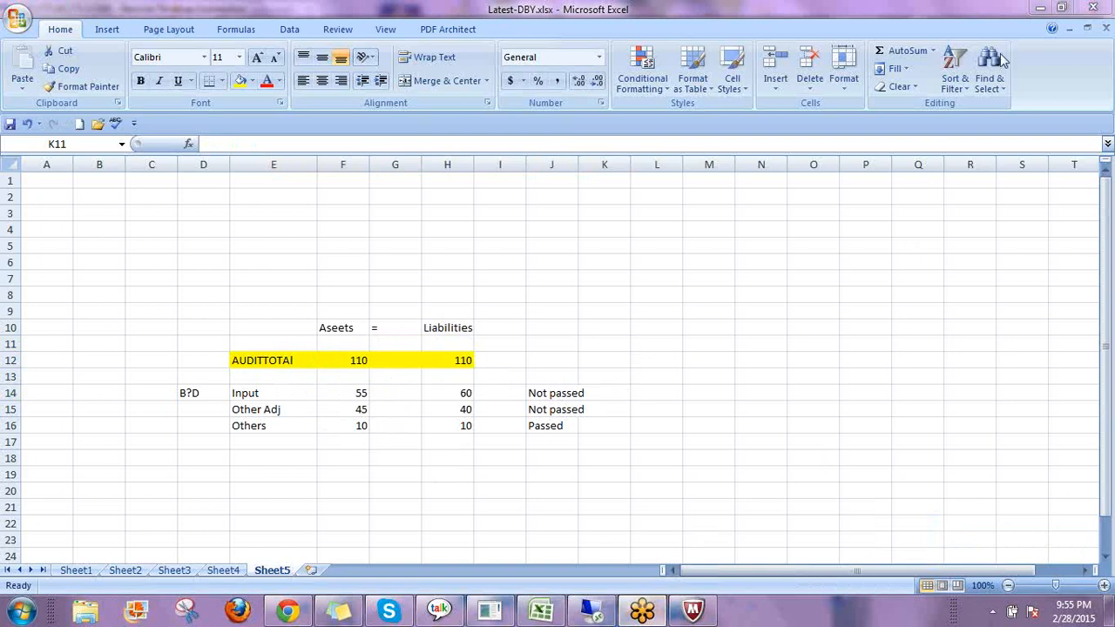
{"action": "left_click", "coordinate": [1040, 7]}
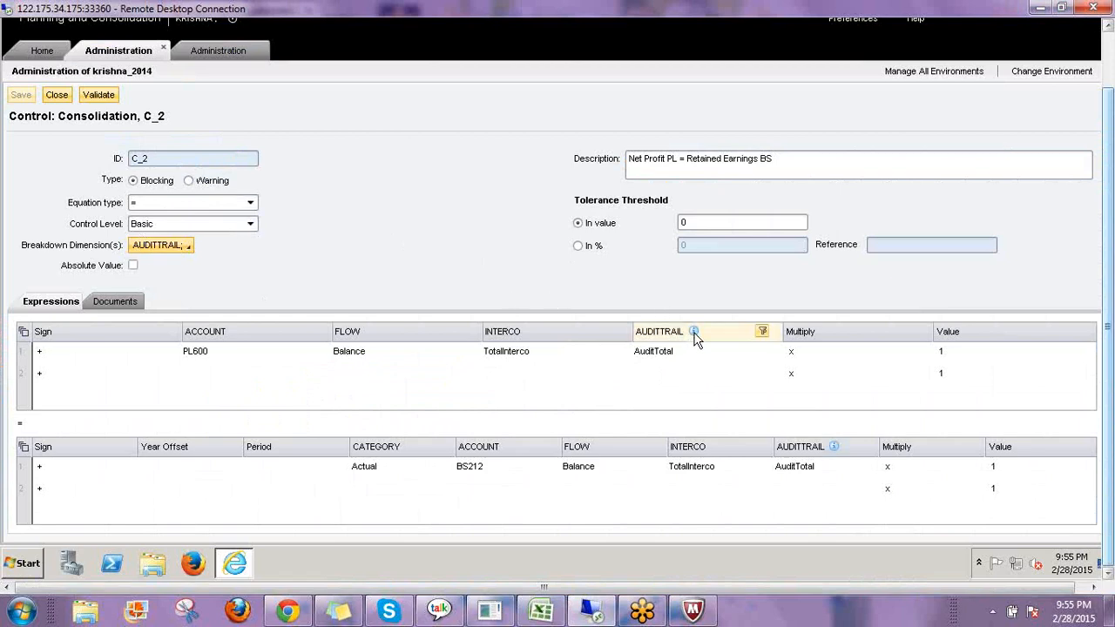
{"action": "mouse_move", "coordinate": [697, 340]}
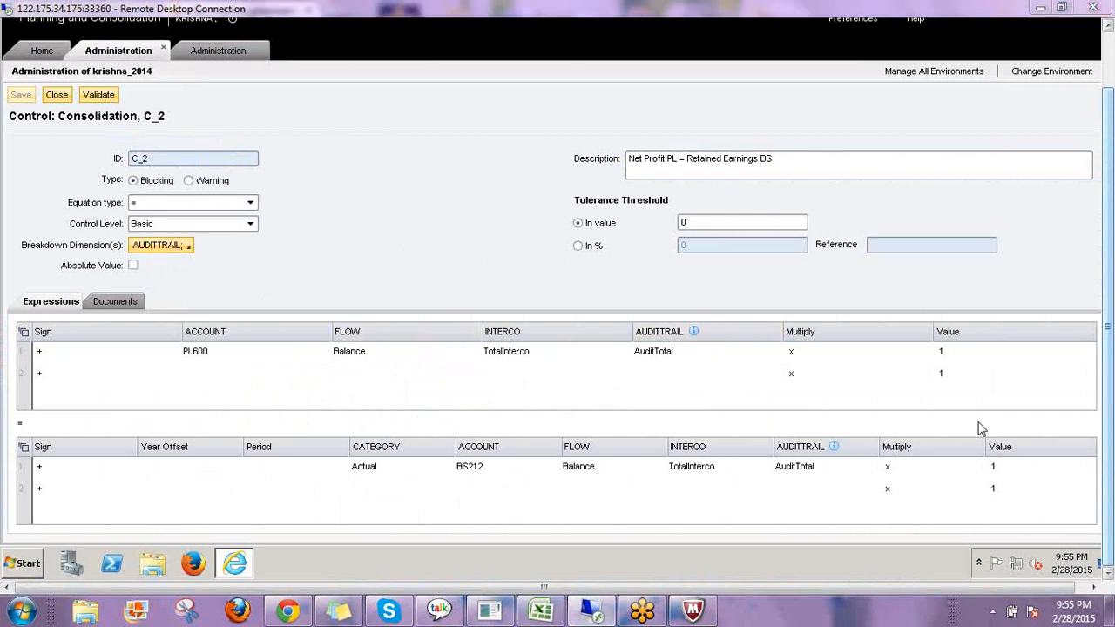
{"action": "left_click_drag", "start_coordinate": [389, 207], "coordinate": [448, 254]}
{"action": "mouse_move", "coordinate": [427, 205]}
{"action": "left_mouse_down"}
{"action": "mouse_move", "coordinate": [438, 186]}
{"action": "mouse_move", "coordinate": [381, 179]}
{"action": "mouse_move", "coordinate": [448, 269]}
{"action": "mouse_move", "coordinate": [436, 182]}
{"action": "left_mouse_up"}
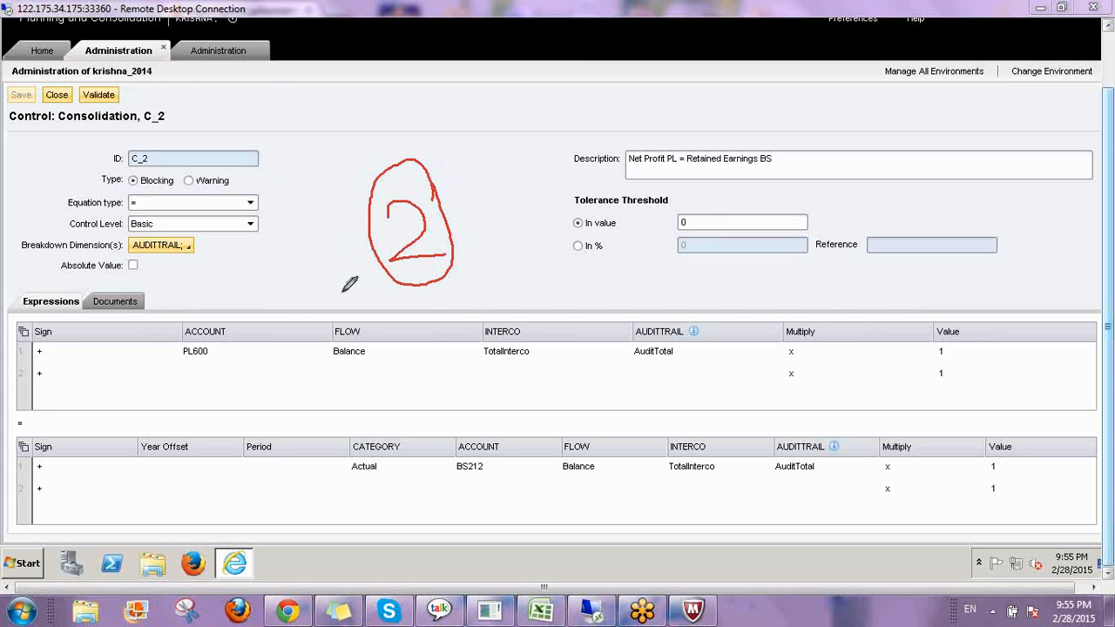
{"action": "mouse_move", "coordinate": [322, 211]}
{"action": "left_mouse_down"}
{"action": "mouse_move", "coordinate": [307, 283]}
{"action": "mouse_move", "coordinate": [336, 245]}
{"action": "left_mouse_up"}
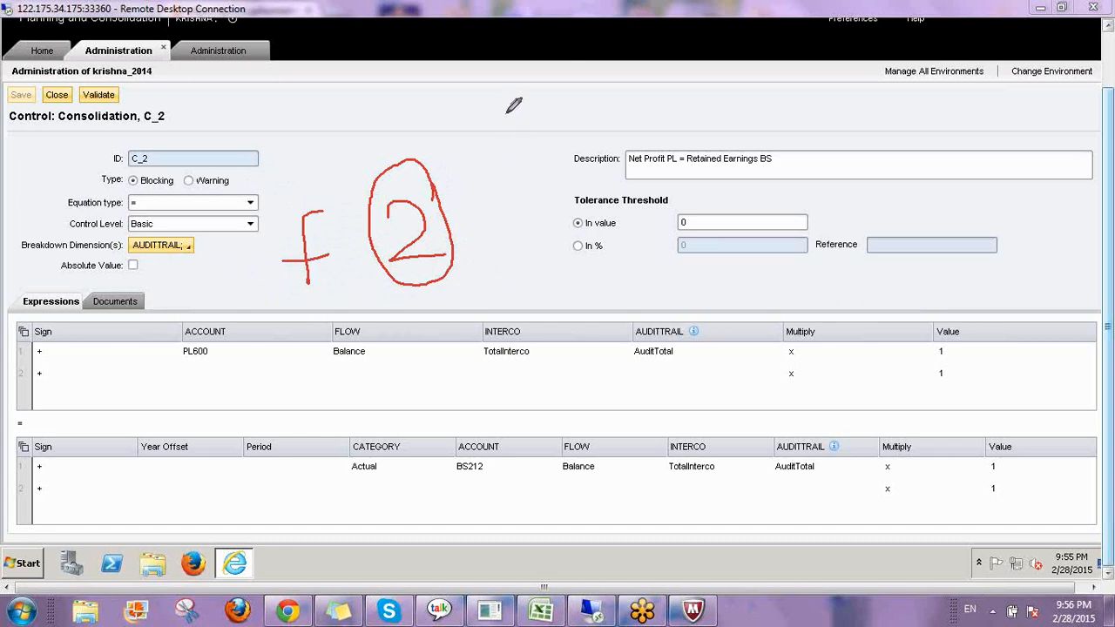
{"action": "left_click_drag", "start_coordinate": [507, 114], "coordinate": [534, 160]}
{"action": "mouse_move", "coordinate": [551, 124]}
{"action": "left_mouse_down"}
{"action": "mouse_move", "coordinate": [641, 144]}
{"action": "mouse_move", "coordinate": [697, 175]}
{"action": "left_mouse_up"}
{"action": "mouse_move", "coordinate": [731, 115]}
{"action": "left_mouse_down"}
{"action": "mouse_move", "coordinate": [749, 190]}
{"action": "mouse_move", "coordinate": [794, 150]}
{"action": "mouse_move", "coordinate": [871, 230]}
{"action": "left_mouse_up"}
{"action": "mouse_move", "coordinate": [847, 150]}
{"action": "left_mouse_down"}
{"action": "mouse_move", "coordinate": [896, 178]}
{"action": "mouse_move", "coordinate": [827, 185]}
{"action": "left_mouse_up"}
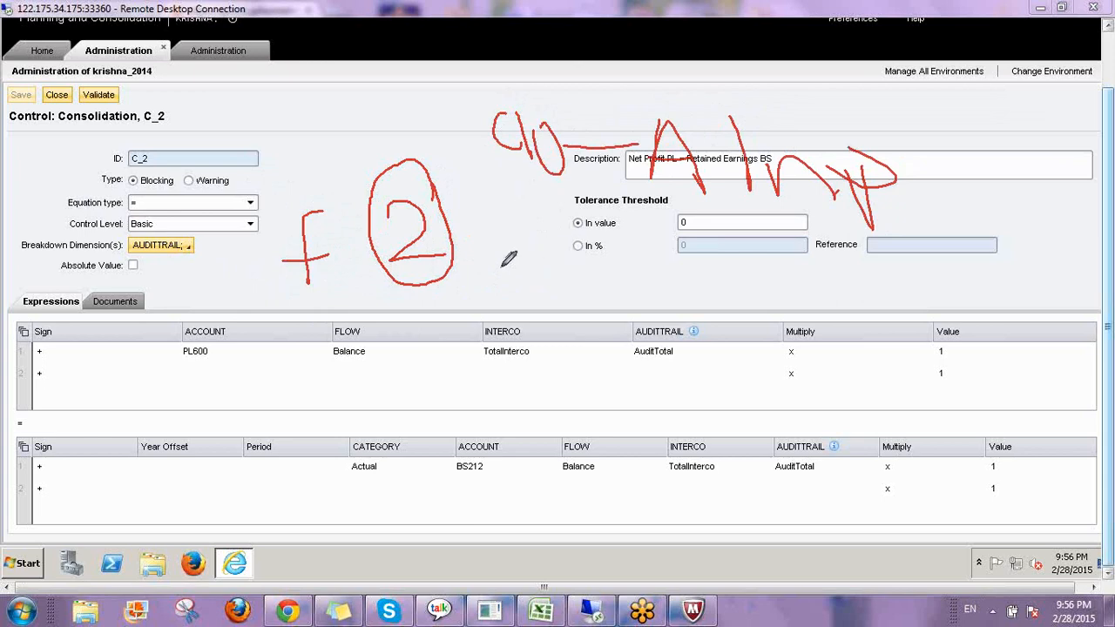
{"action": "mouse_move", "coordinate": [518, 234]}
{"action": "left_mouse_down"}
{"action": "mouse_move", "coordinate": [560, 223]}
{"action": "mouse_move", "coordinate": [538, 230]}
{"action": "mouse_move", "coordinate": [585, 341]}
{"action": "left_mouse_up"}
{"action": "mouse_move", "coordinate": [585, 261]}
{"action": "left_mouse_down"}
{"action": "mouse_move", "coordinate": [591, 305]}
{"action": "mouse_move", "coordinate": [746, 291]}
{"action": "left_mouse_up"}
{"action": "mouse_move", "coordinate": [767, 233]}
{"action": "left_mouse_down"}
{"action": "mouse_move", "coordinate": [777, 315]}
{"action": "mouse_move", "coordinate": [835, 321]}
{"action": "mouse_move", "coordinate": [858, 338]}
{"action": "left_mouse_up"}
{"action": "left_click_drag", "start_coordinate": [859, 288], "coordinate": [860, 326]}
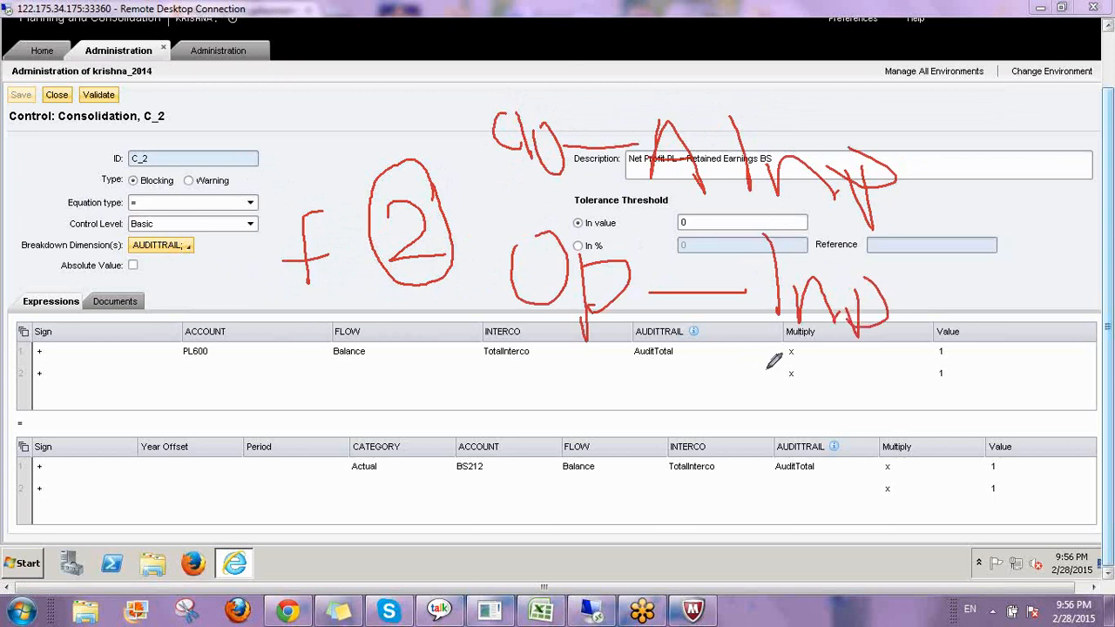
{"action": "mouse_move", "coordinate": [784, 440]}
{"action": "left_mouse_down"}
{"action": "mouse_move", "coordinate": [832, 423]}
{"action": "mouse_move", "coordinate": [838, 383]}
{"action": "left_mouse_up"}
{"action": "mouse_move", "coordinate": [841, 362]}
{"action": "left_mouse_down"}
{"action": "mouse_move", "coordinate": [845, 418]}
{"action": "mouse_move", "coordinate": [872, 422]}
{"action": "left_mouse_up"}
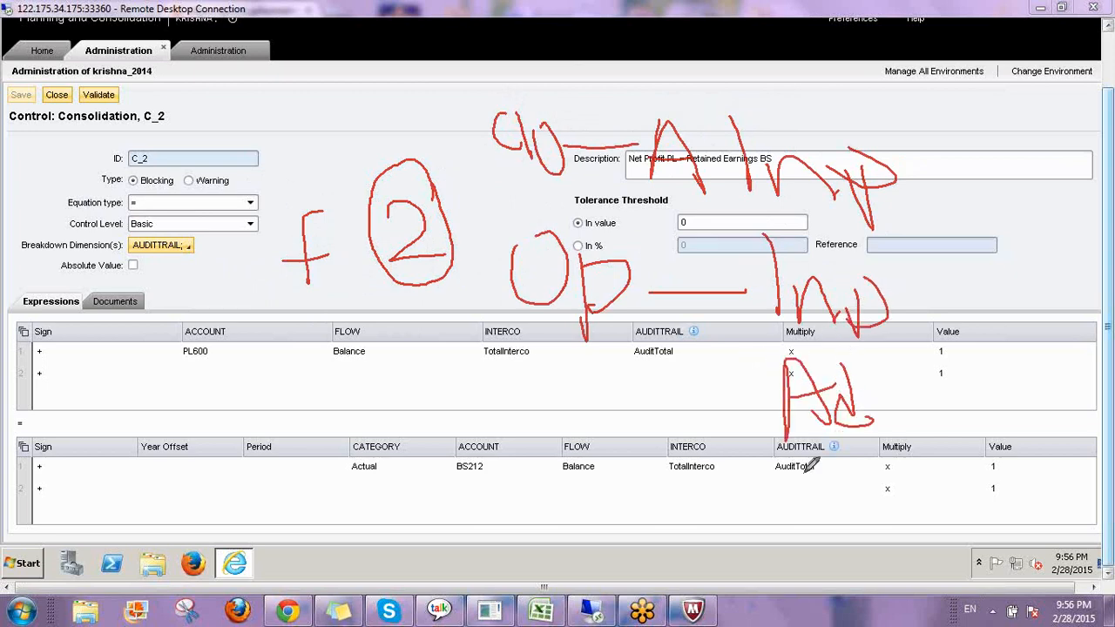
{"action": "mouse_move", "coordinate": [797, 477]}
{"action": "left_mouse_down"}
{"action": "mouse_move", "coordinate": [852, 497]}
{"action": "mouse_move", "coordinate": [875, 521]}
{"action": "left_mouse_up"}
{"action": "mouse_move", "coordinate": [862, 477]}
{"action": "left_mouse_down"}
{"action": "mouse_move", "coordinate": [907, 470]}
{"action": "mouse_move", "coordinate": [941, 514]}
{"action": "mouse_move", "coordinate": [962, 509]}
{"action": "left_mouse_up"}
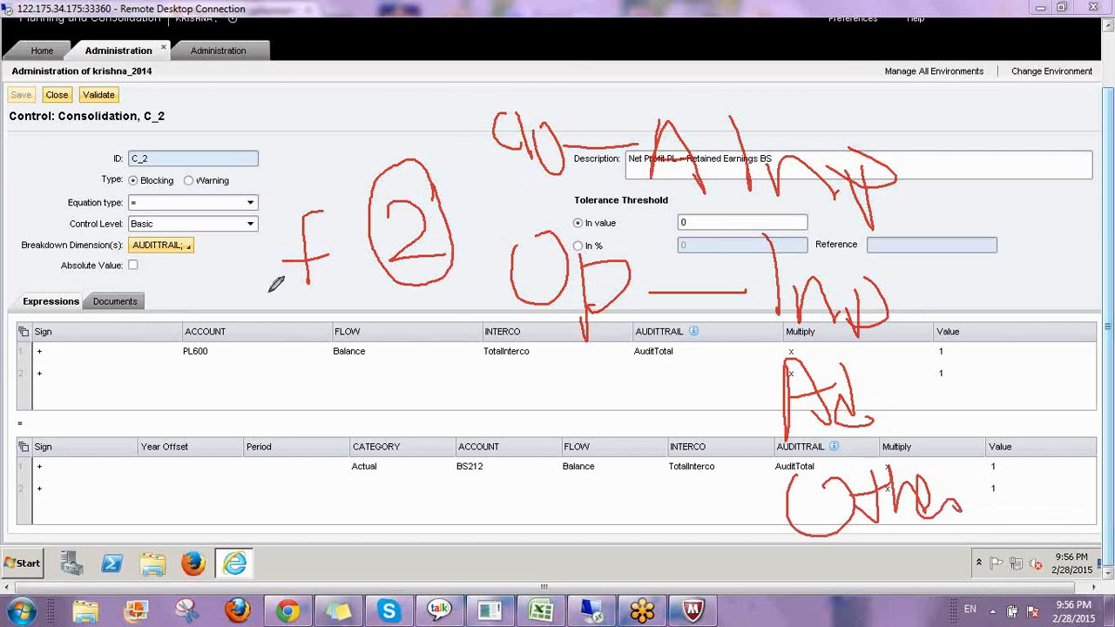
{"action": "mouse_move", "coordinate": [269, 294]}
{"action": "left_mouse_down"}
{"action": "mouse_move", "coordinate": [431, 299]}
{"action": "mouse_move", "coordinate": [288, 271]}
{"action": "mouse_move", "coordinate": [335, 287]}
{"action": "left_mouse_up"}
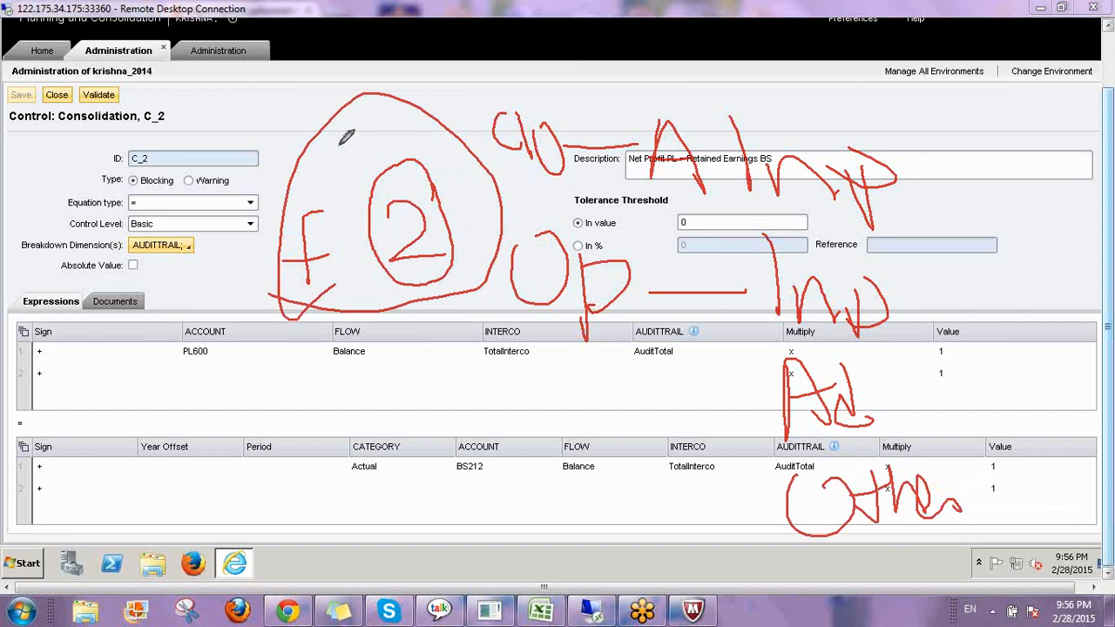
{"action": "left_click_drag", "start_coordinate": [321, 123], "coordinate": [342, 188]}
{"action": "mouse_move", "coordinate": [299, 133]}
{"action": "left_mouse_down"}
{"action": "mouse_move", "coordinate": [358, 117]}
{"action": "mouse_move", "coordinate": [308, 201]}
{"action": "left_mouse_up"}
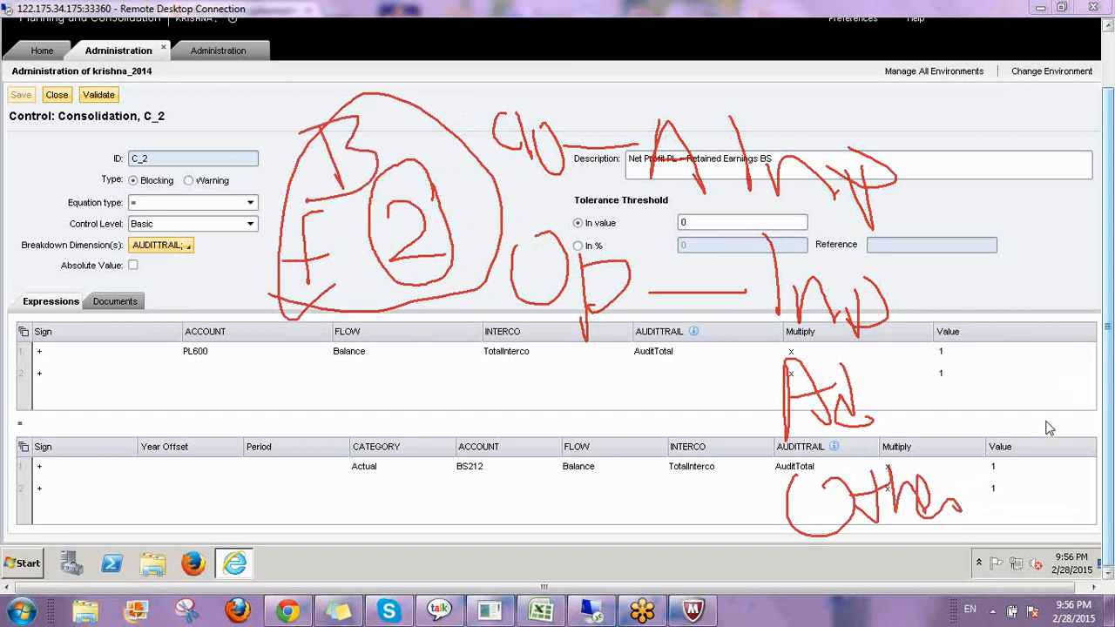
{"action": "left_click", "coordinate": [1001, 489]}
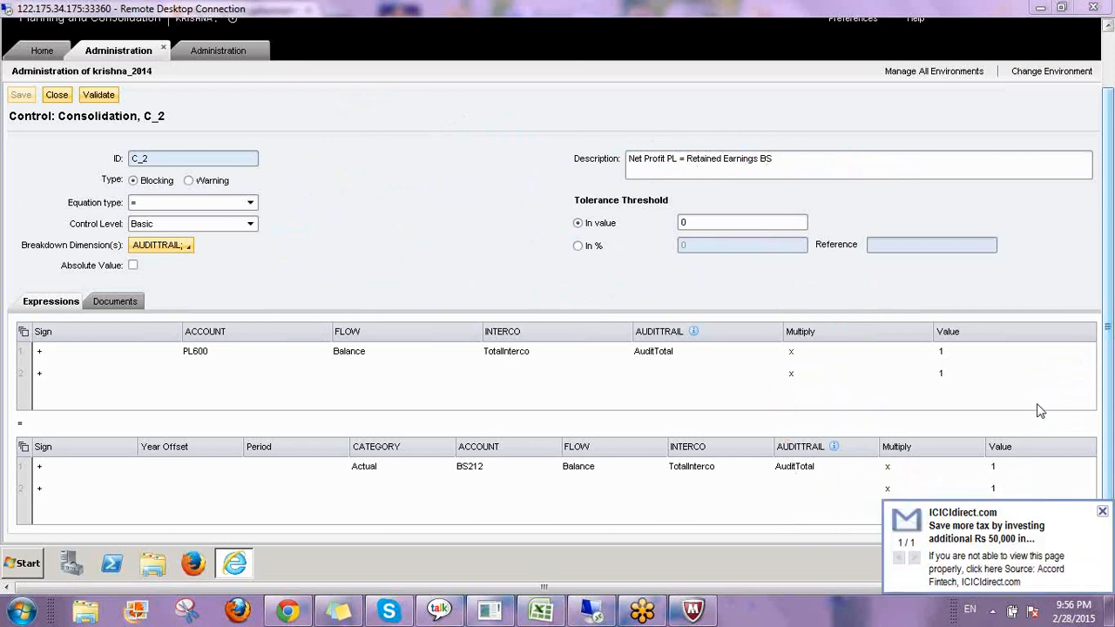
{"action": "left_click", "coordinate": [1102, 511]}
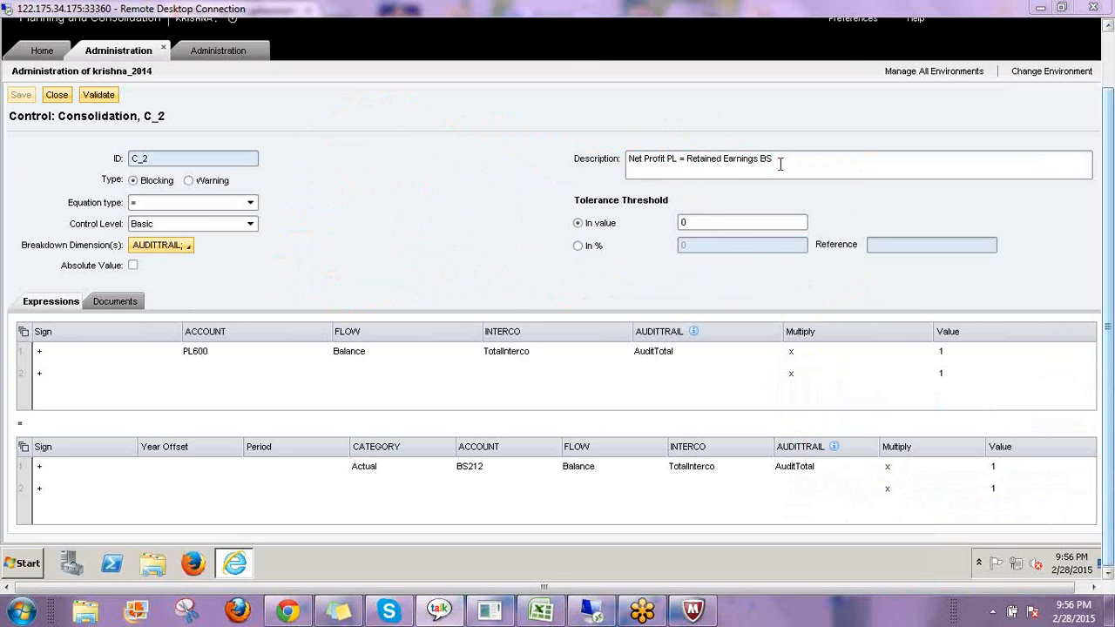
Validate the C_2 consolidation control, then close it to return to the consolidation controls list.
{"action": "left_click", "coordinate": [782, 164]}
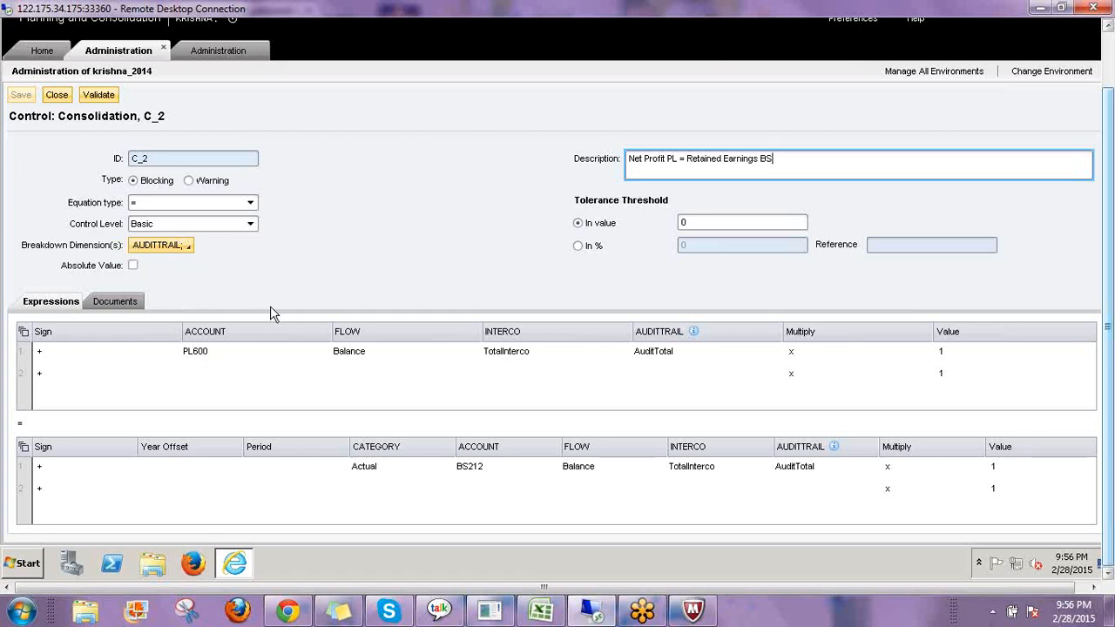
{"action": "left_click", "coordinate": [106, 95]}
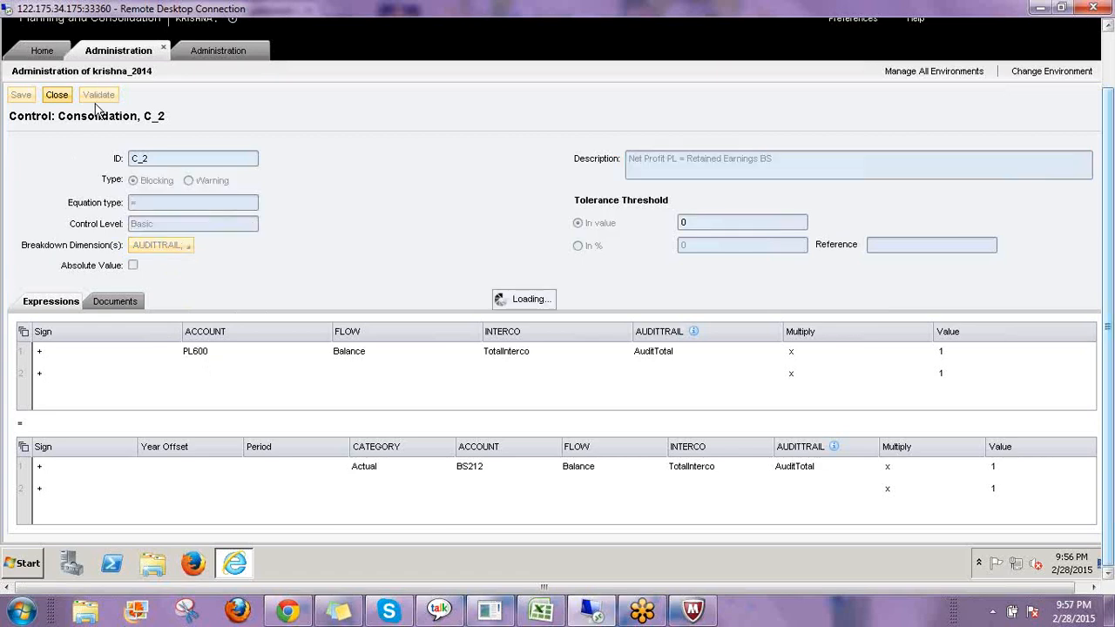
{"action": "left_click", "coordinate": [59, 96]}
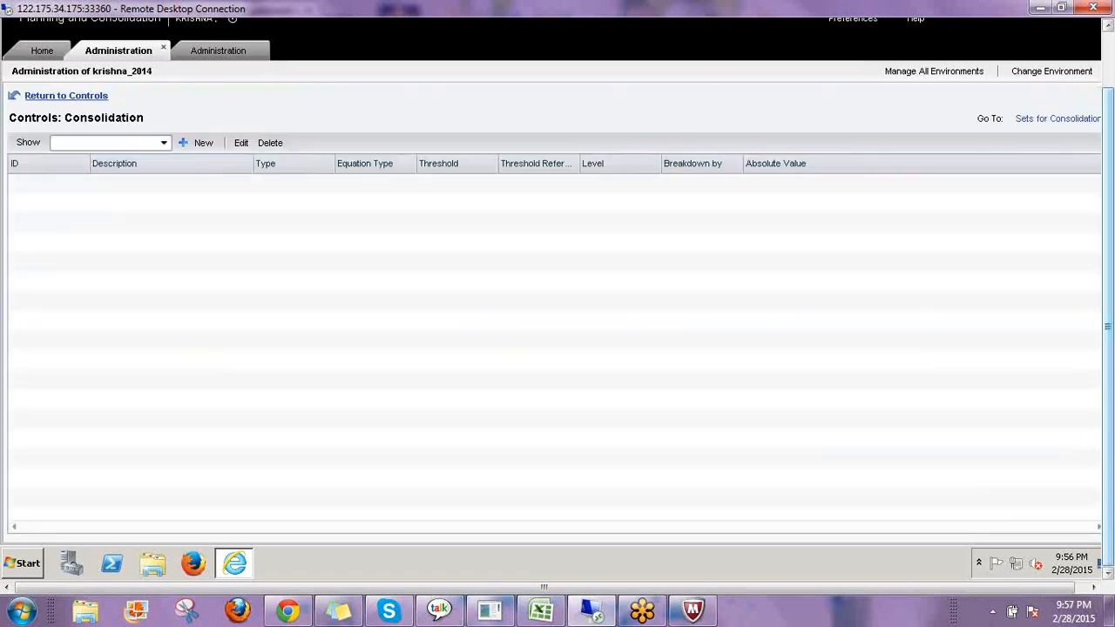
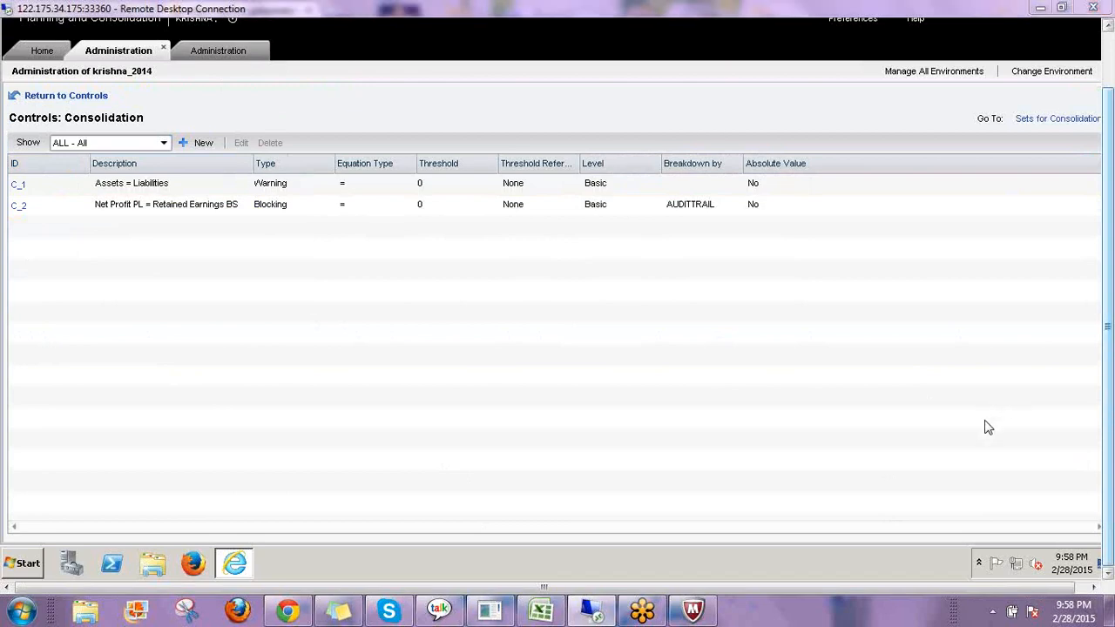
{"action": "left_click_drag", "start_coordinate": [421, 280], "coordinate": [362, 366]}
{"action": "left_click_drag", "start_coordinate": [427, 315], "coordinate": [472, 322]}
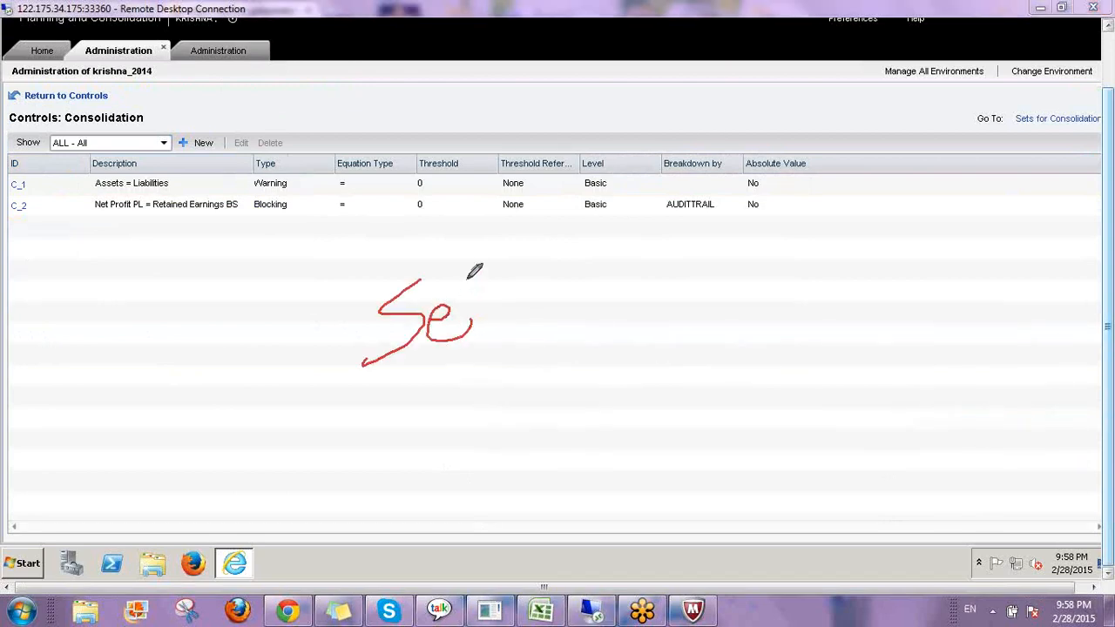
{"action": "left_click_drag", "start_coordinate": [467, 277], "coordinate": [490, 336]}
{"action": "left_click_drag", "start_coordinate": [445, 303], "coordinate": [551, 284]}
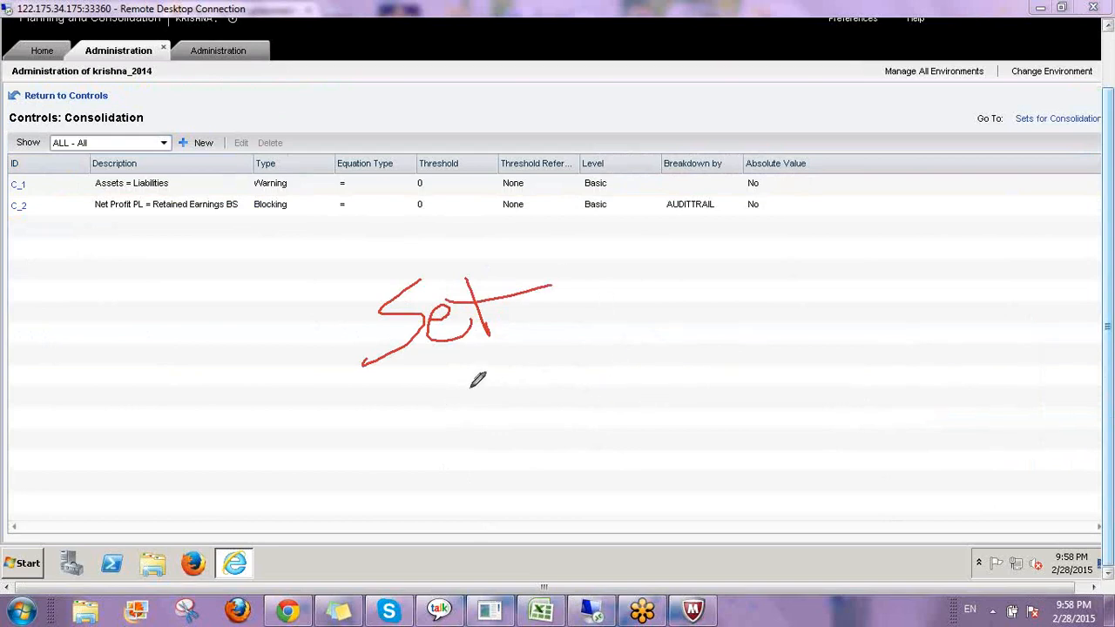
{"action": "left_click_drag", "start_coordinate": [459, 379], "coordinate": [443, 442]}
{"action": "left_click_drag", "start_coordinate": [500, 410], "coordinate": [503, 425]}
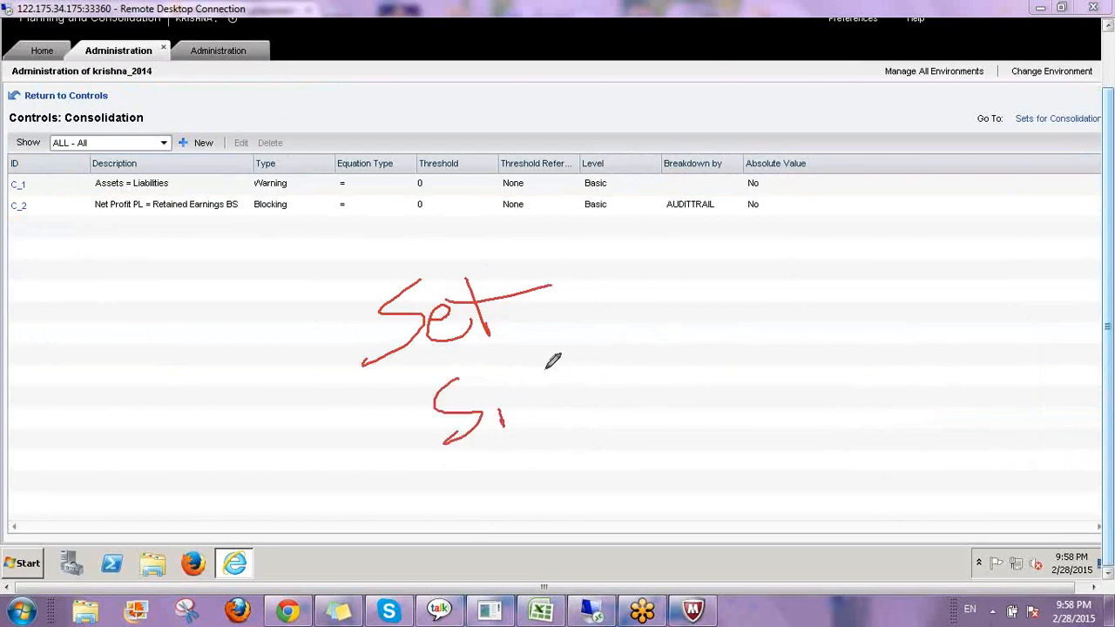
{"action": "left_click_drag", "start_coordinate": [545, 370], "coordinate": [587, 377]}
{"action": "mouse_move", "coordinate": [621, 340]}
{"action": "left_mouse_down"}
{"action": "mouse_move", "coordinate": [618, 363]}
{"action": "mouse_move", "coordinate": [685, 307]}
{"action": "mouse_move", "coordinate": [709, 322]}
{"action": "left_mouse_up"}
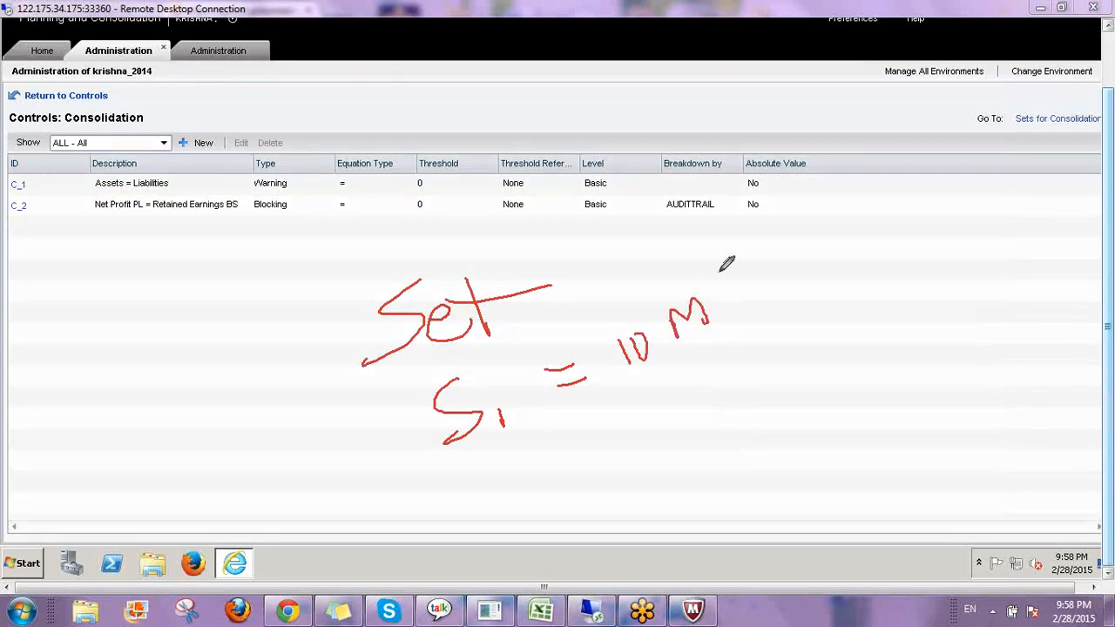
{"action": "left_click_drag", "start_coordinate": [721, 267], "coordinate": [738, 348]}
{"action": "left_click_drag", "start_coordinate": [796, 277], "coordinate": [827, 319]}
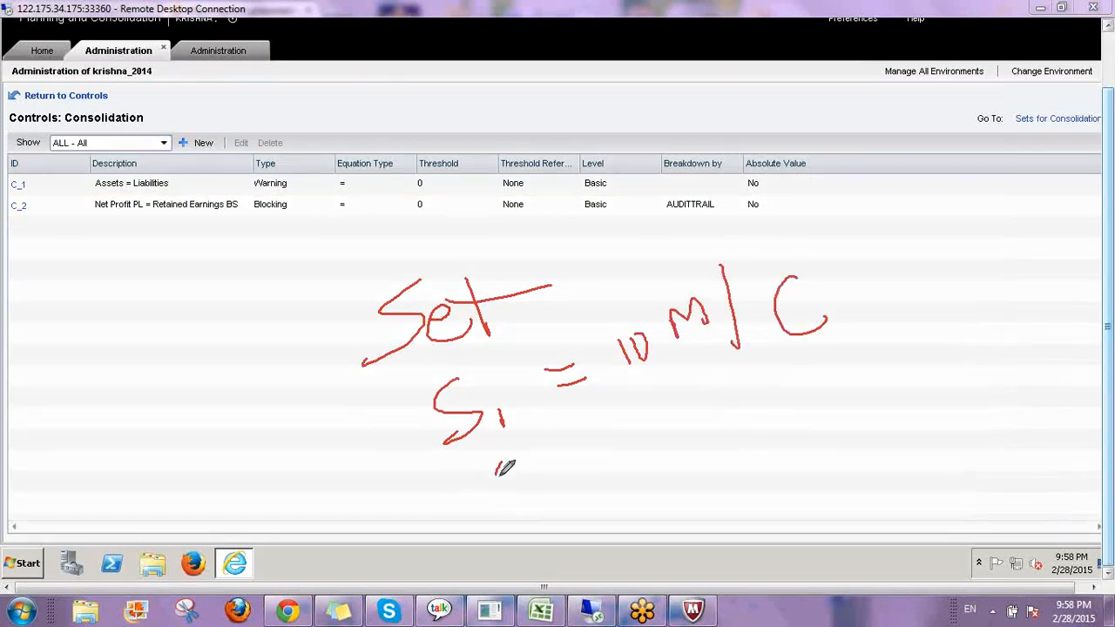
{"action": "left_click_drag", "start_coordinate": [504, 466], "coordinate": [488, 506]}
{"action": "mouse_move", "coordinate": [537, 477]}
{"action": "left_mouse_down"}
{"action": "mouse_move", "coordinate": [552, 509]}
{"action": "mouse_move", "coordinate": [598, 493]}
{"action": "left_mouse_up"}
{"action": "mouse_move", "coordinate": [595, 452]}
{"action": "left_mouse_down"}
{"action": "mouse_move", "coordinate": [620, 448]}
{"action": "mouse_move", "coordinate": [629, 462]}
{"action": "mouse_move", "coordinate": [678, 447]}
{"action": "left_mouse_up"}
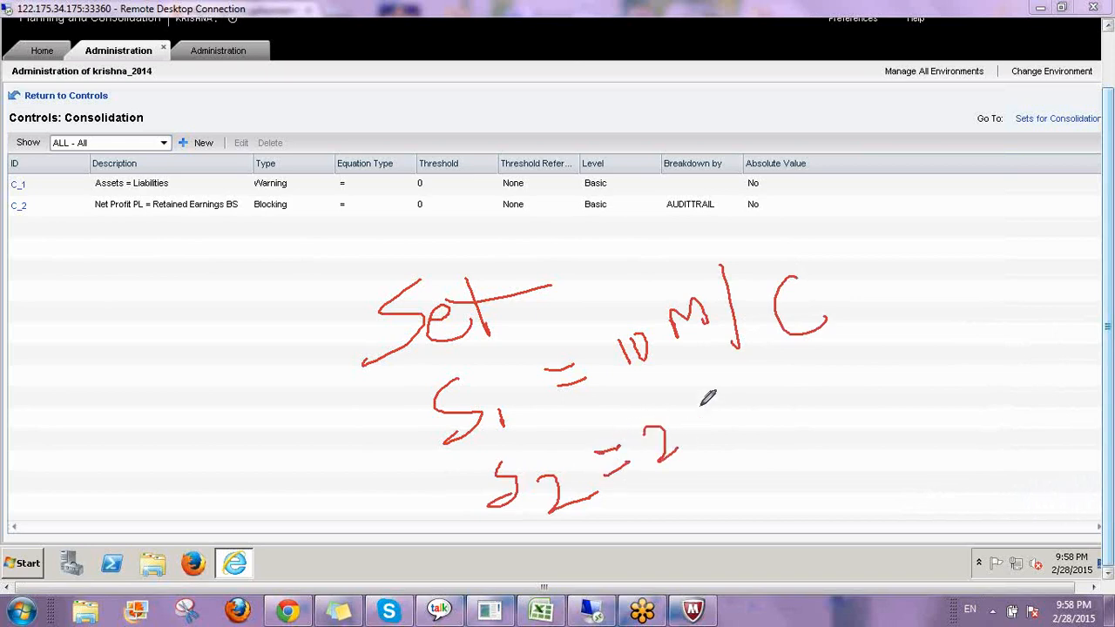
{"action": "mouse_move", "coordinate": [702, 410]}
{"action": "left_mouse_down"}
{"action": "mouse_move", "coordinate": [710, 435]}
{"action": "mouse_move", "coordinate": [697, 413]}
{"action": "mouse_move", "coordinate": [775, 431]}
{"action": "left_mouse_up"}
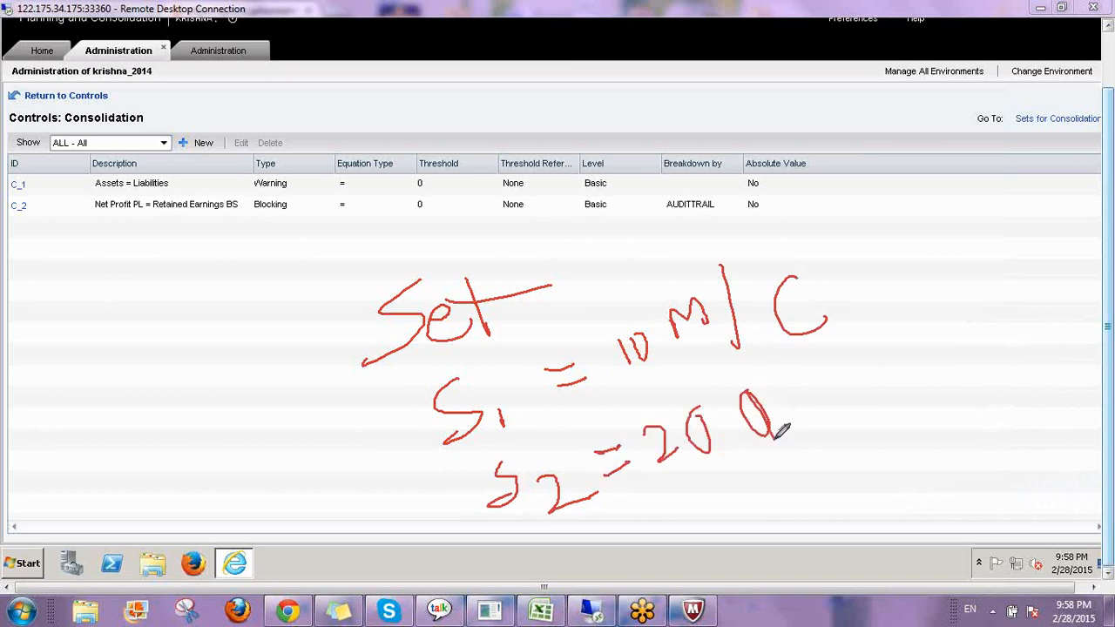
{"action": "left_click_drag", "start_coordinate": [795, 366], "coordinate": [799, 455]}
{"action": "left_click_drag", "start_coordinate": [845, 378], "coordinate": [927, 422]}
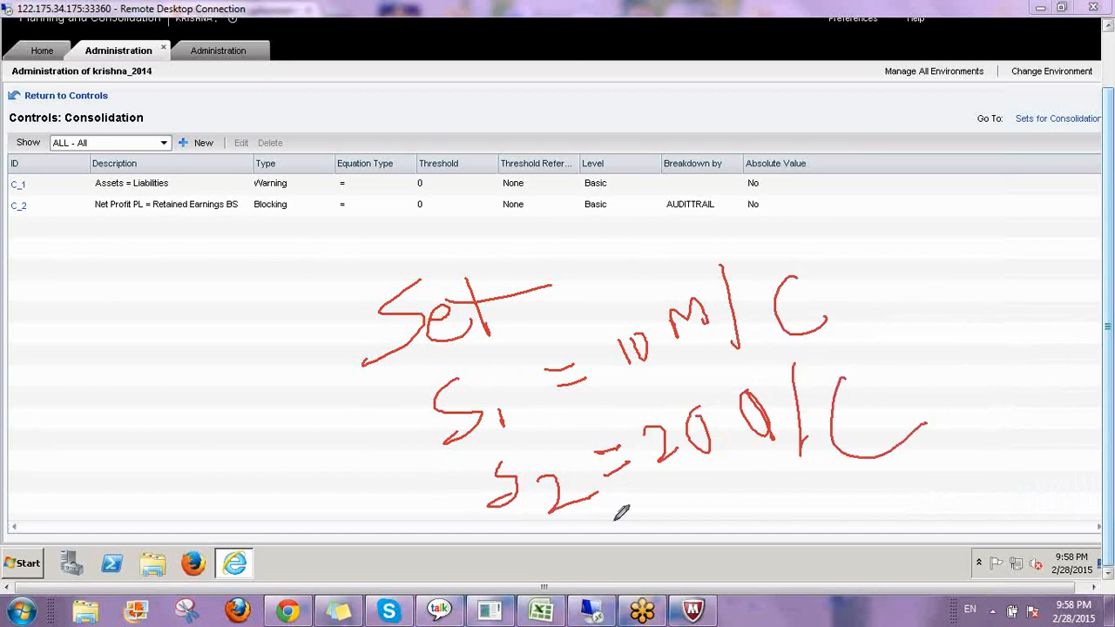
{"action": "left_click_drag", "start_coordinate": [369, 102], "coordinate": [369, 145]}
{"action": "mouse_move", "coordinate": [356, 98]}
{"action": "left_mouse_down"}
{"action": "mouse_move", "coordinate": [399, 142]}
{"action": "mouse_move", "coordinate": [404, 120]}
{"action": "mouse_move", "coordinate": [402, 155]}
{"action": "left_mouse_up"}
{"action": "left_click_drag", "start_coordinate": [459, 111], "coordinate": [429, 155]}
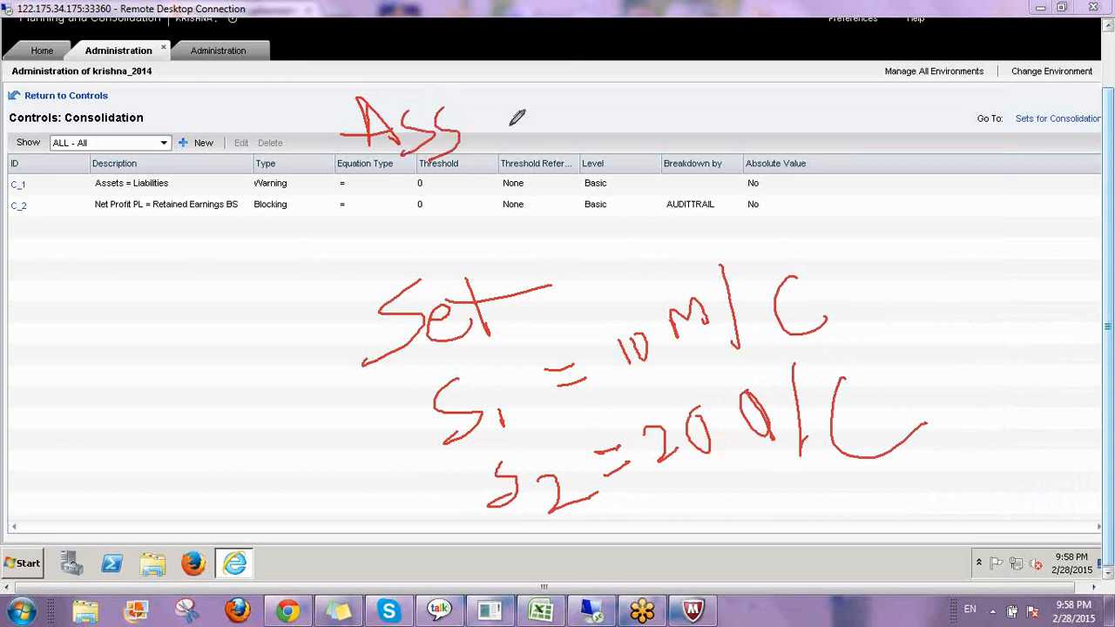
{"action": "mouse_move", "coordinate": [567, 97]}
{"action": "left_mouse_down"}
{"action": "mouse_move", "coordinate": [564, 135]}
{"action": "mouse_move", "coordinate": [591, 99]}
{"action": "mouse_move", "coordinate": [607, 133]}
{"action": "mouse_move", "coordinate": [668, 112]}
{"action": "left_mouse_up"}
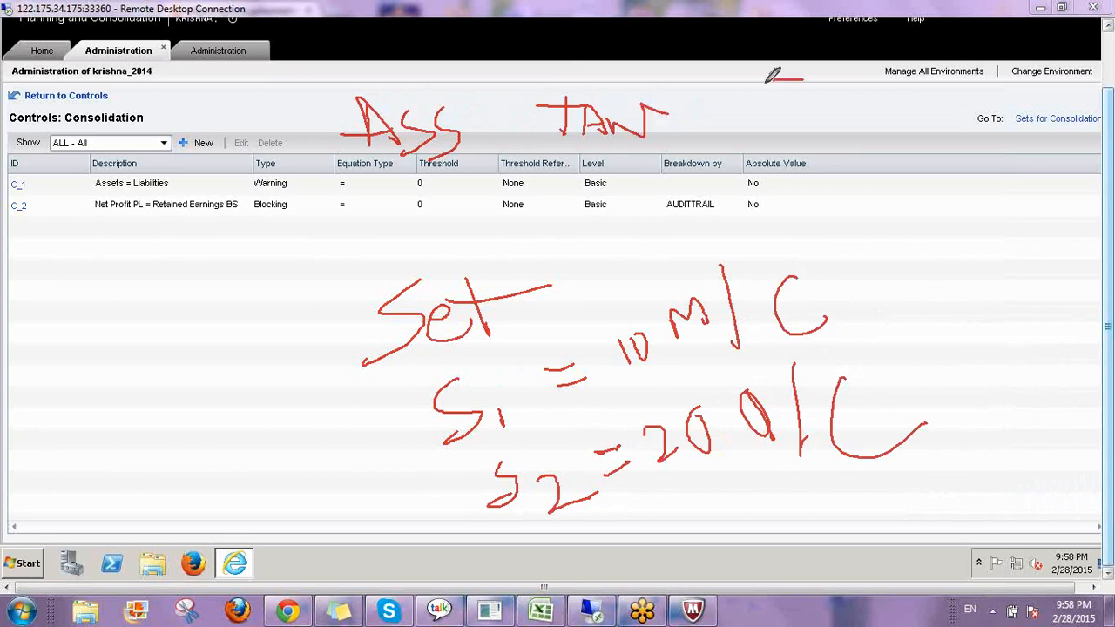
{"action": "mouse_move", "coordinate": [801, 80]}
{"action": "left_mouse_down"}
{"action": "mouse_move", "coordinate": [695, 128]}
{"action": "mouse_move", "coordinate": [756, 133]}
{"action": "mouse_move", "coordinate": [781, 152]}
{"action": "mouse_move", "coordinate": [810, 140]}
{"action": "mouse_move", "coordinate": [787, 154]}
{"action": "left_mouse_up"}
{"action": "mouse_move", "coordinate": [882, 110]}
{"action": "left_mouse_down"}
{"action": "mouse_move", "coordinate": [923, 111]}
{"action": "mouse_move", "coordinate": [945, 148]}
{"action": "mouse_move", "coordinate": [1010, 177]}
{"action": "left_mouse_up"}
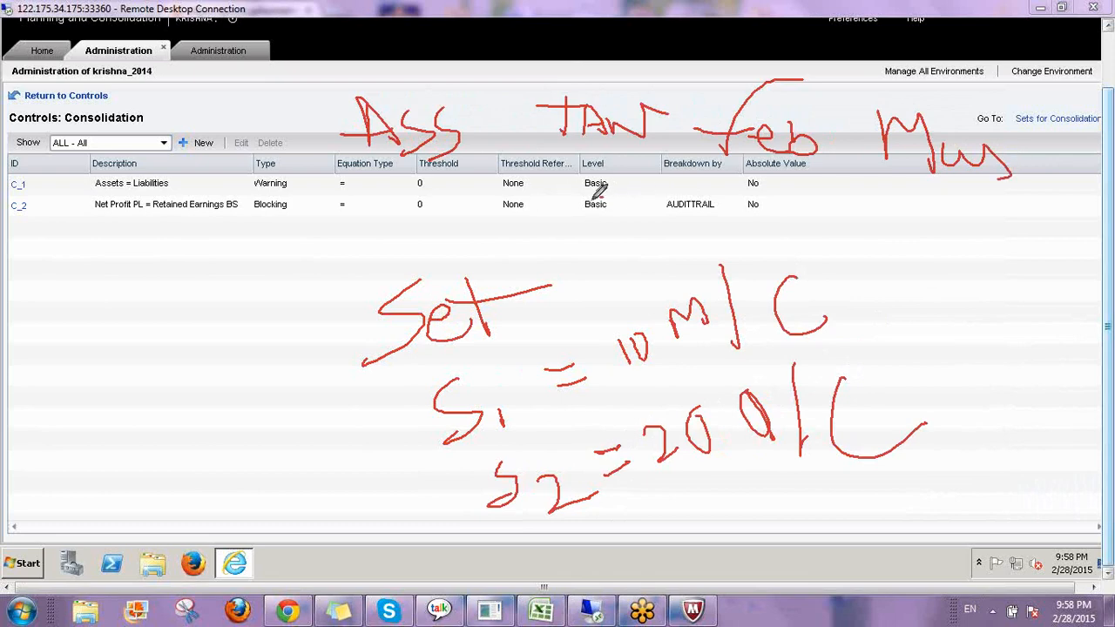
{"action": "left_click_drag", "start_coordinate": [589, 198], "coordinate": [658, 218]}
{"action": "mouse_move", "coordinate": [566, 263]}
{"action": "left_mouse_down"}
{"action": "mouse_move", "coordinate": [658, 219]}
{"action": "mouse_move", "coordinate": [646, 272]}
{"action": "left_mouse_up"}
{"action": "mouse_move", "coordinate": [751, 204]}
{"action": "left_mouse_down"}
{"action": "mouse_move", "coordinate": [710, 220]}
{"action": "mouse_move", "coordinate": [731, 260]}
{"action": "left_mouse_up"}
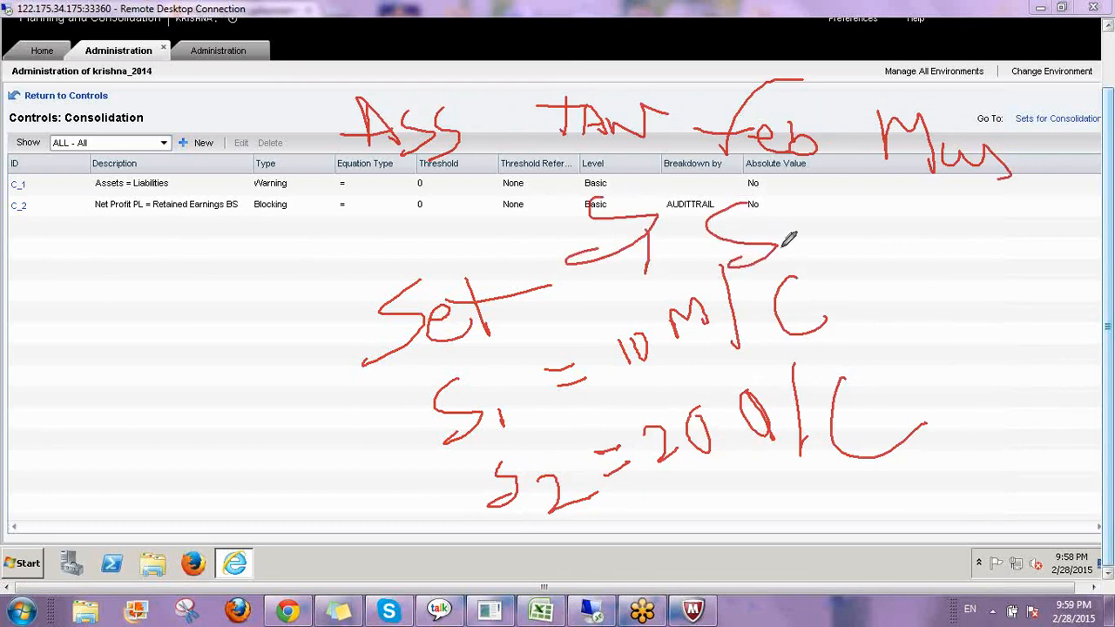
{"action": "left_click_drag", "start_coordinate": [795, 234], "coordinate": [797, 263]}
{"action": "mouse_move", "coordinate": [925, 203]}
{"action": "left_mouse_down"}
{"action": "mouse_move", "coordinate": [911, 235]}
{"action": "mouse_move", "coordinate": [864, 261]}
{"action": "mouse_move", "coordinate": [915, 286]}
{"action": "mouse_move", "coordinate": [965, 275]}
{"action": "left_mouse_up"}
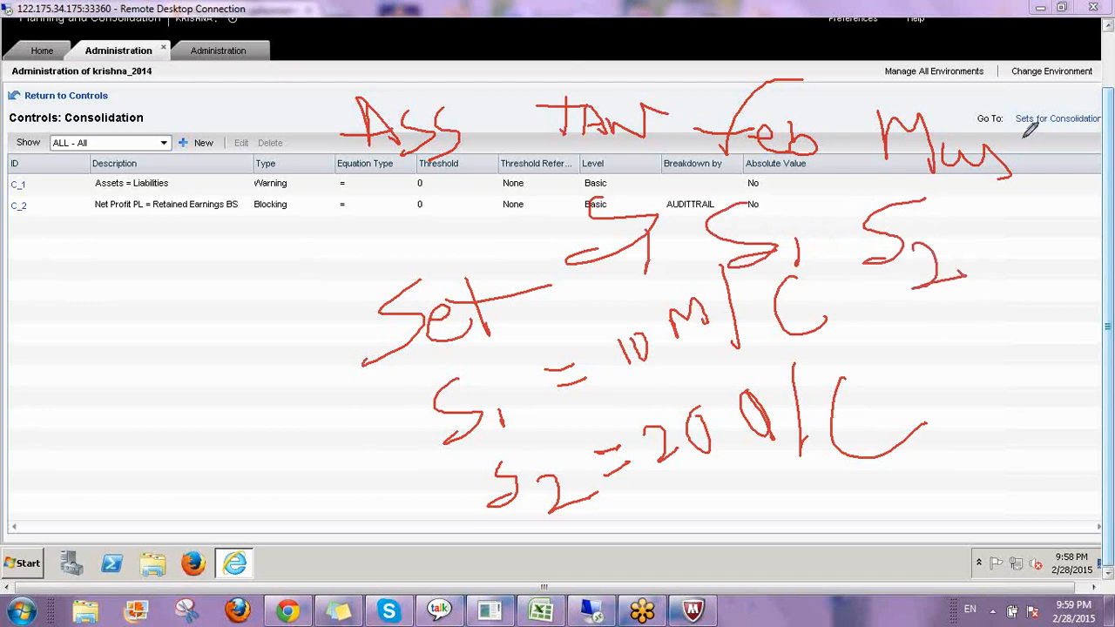
{"action": "mouse_move", "coordinate": [1022, 138]}
{"action": "left_mouse_down"}
{"action": "mouse_move", "coordinate": [895, 89]}
{"action": "mouse_move", "coordinate": [892, 267]}
{"action": "mouse_move", "coordinate": [977, 126]}
{"action": "left_mouse_up"}
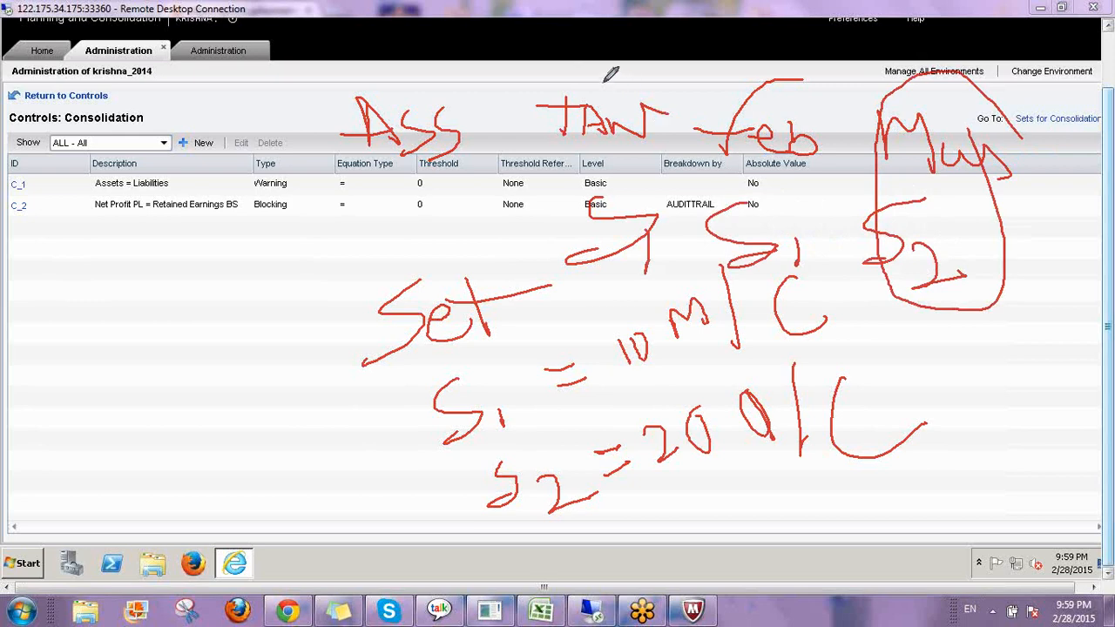
{"action": "left_click_drag", "start_coordinate": [604, 85], "coordinate": [681, 28]}
{"action": "left_click_drag", "start_coordinate": [758, 93], "coordinate": [789, 33]}
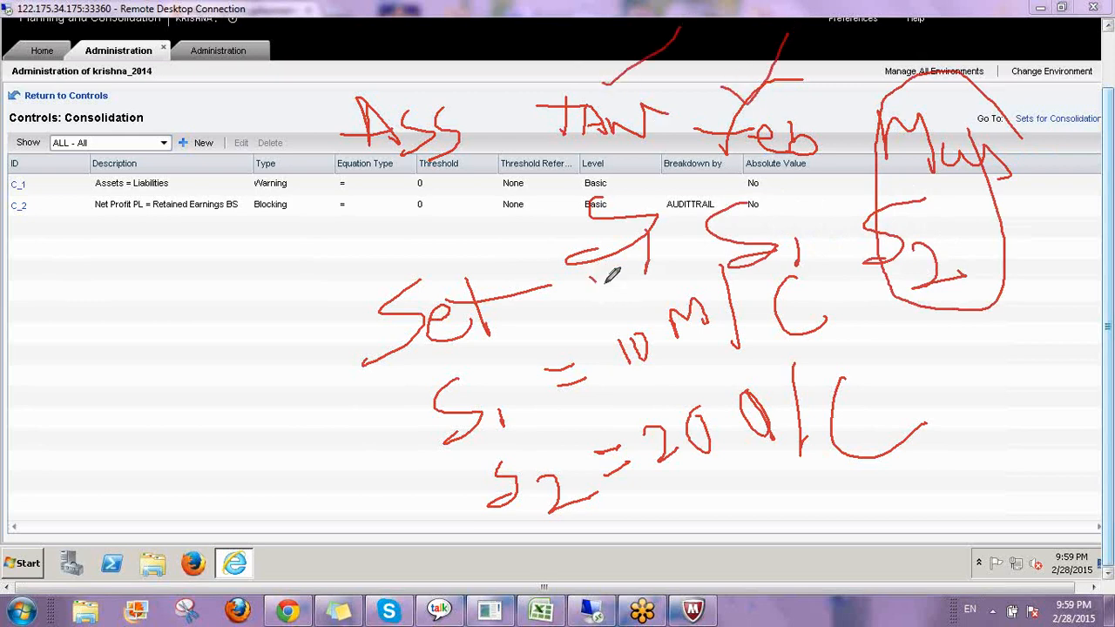
{"action": "left_click_drag", "start_coordinate": [601, 279], "coordinate": [661, 211]}
{"action": "left_click_drag", "start_coordinate": [701, 261], "coordinate": [767, 186]}
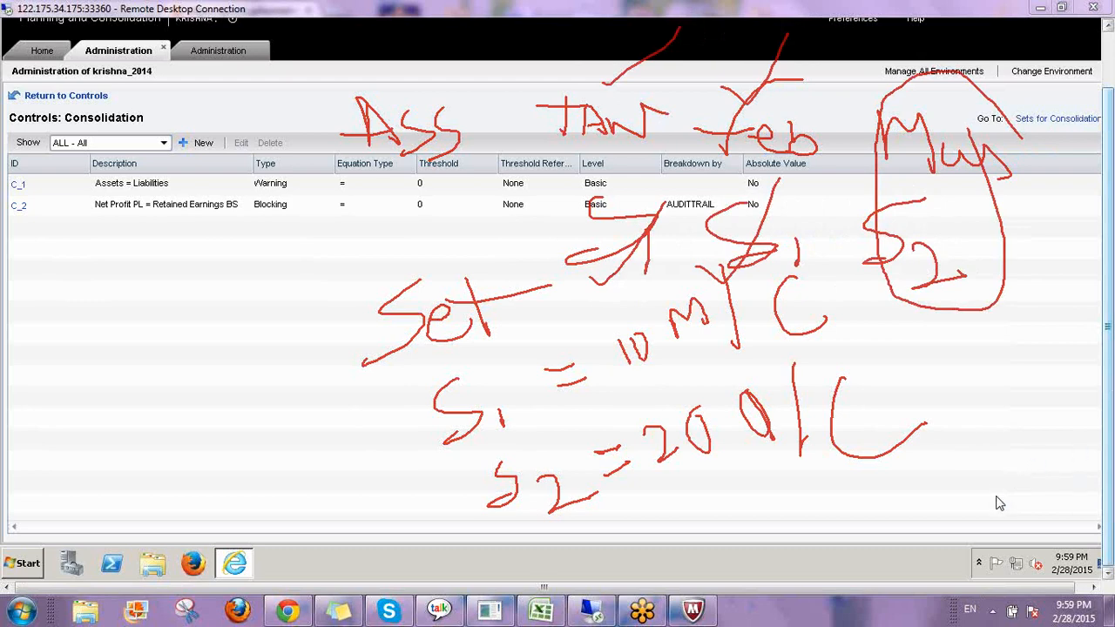
{"action": "key", "text": "Escape"}
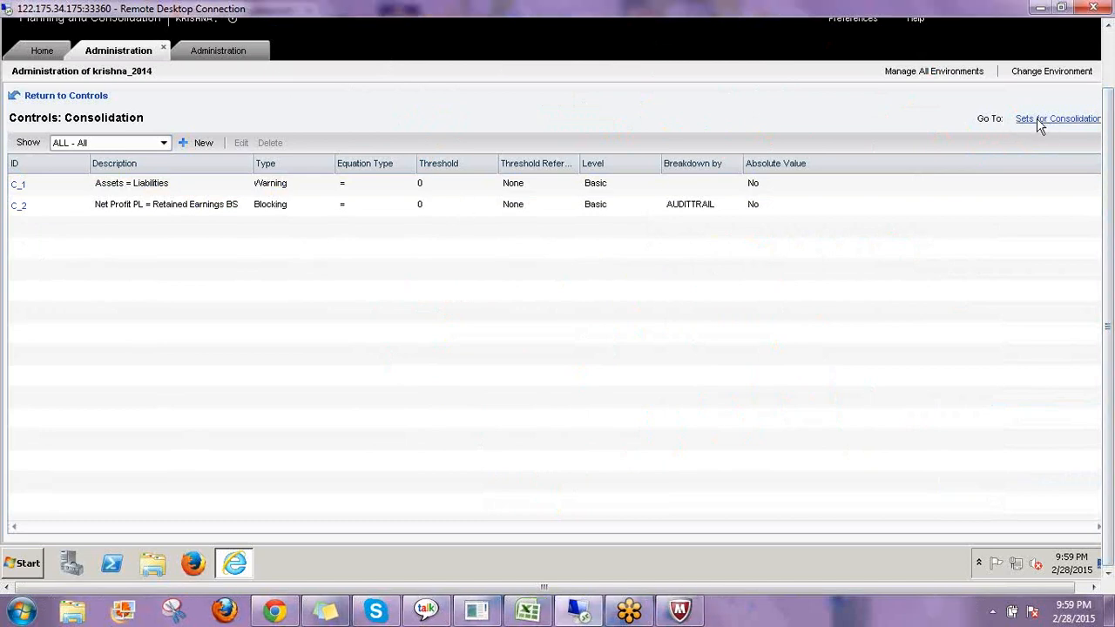
Open control set SET_1 from the consolidation control sets and keep C_1 and C_2 as its selected controls.
{"action": "left_click", "coordinate": [1039, 125]}
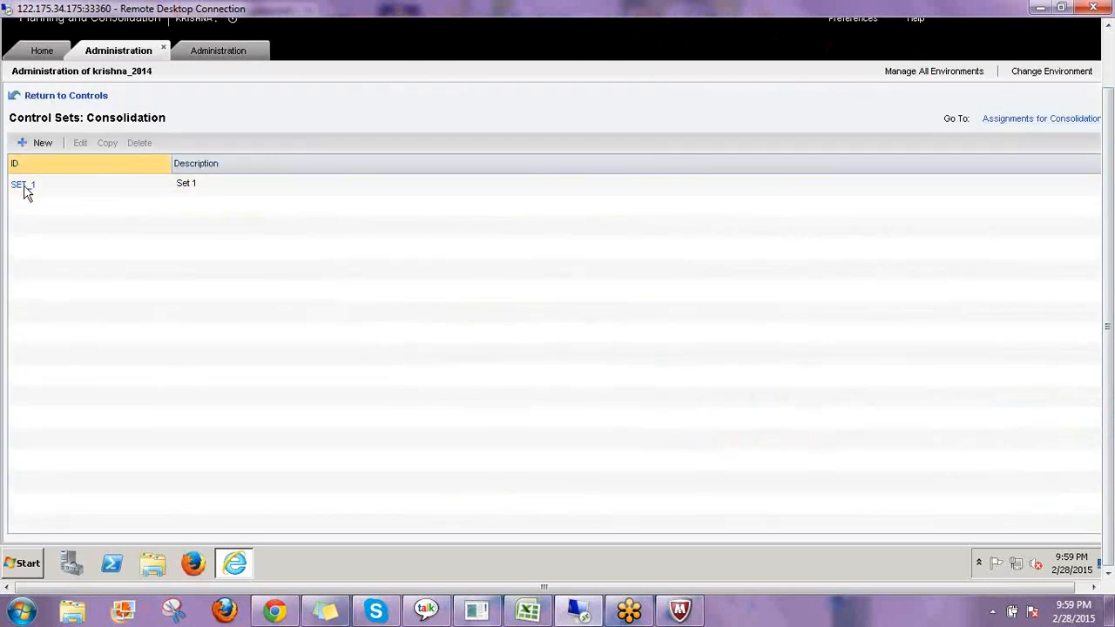
{"action": "left_click", "coordinate": [26, 190]}
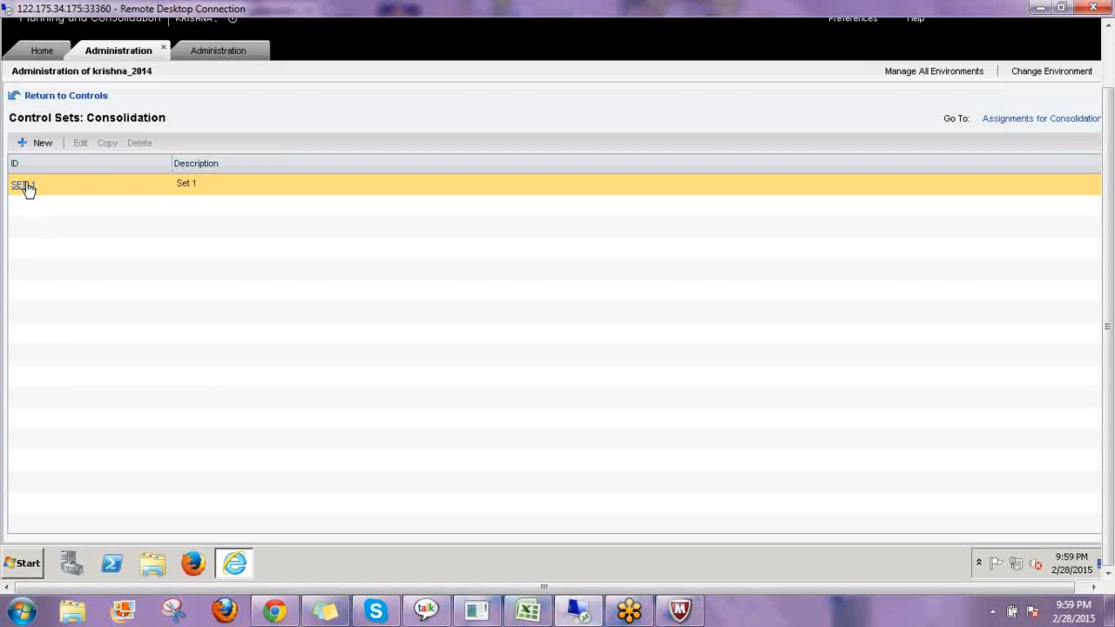
{"action": "left_click", "coordinate": [28, 188]}
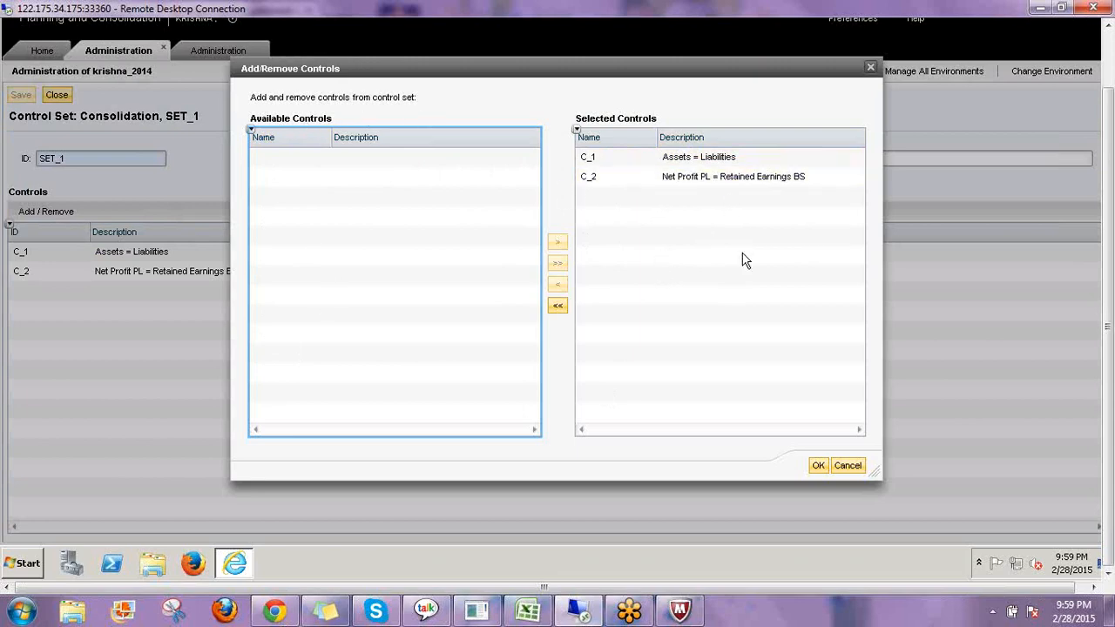
{"action": "left_click", "coordinate": [819, 468]}
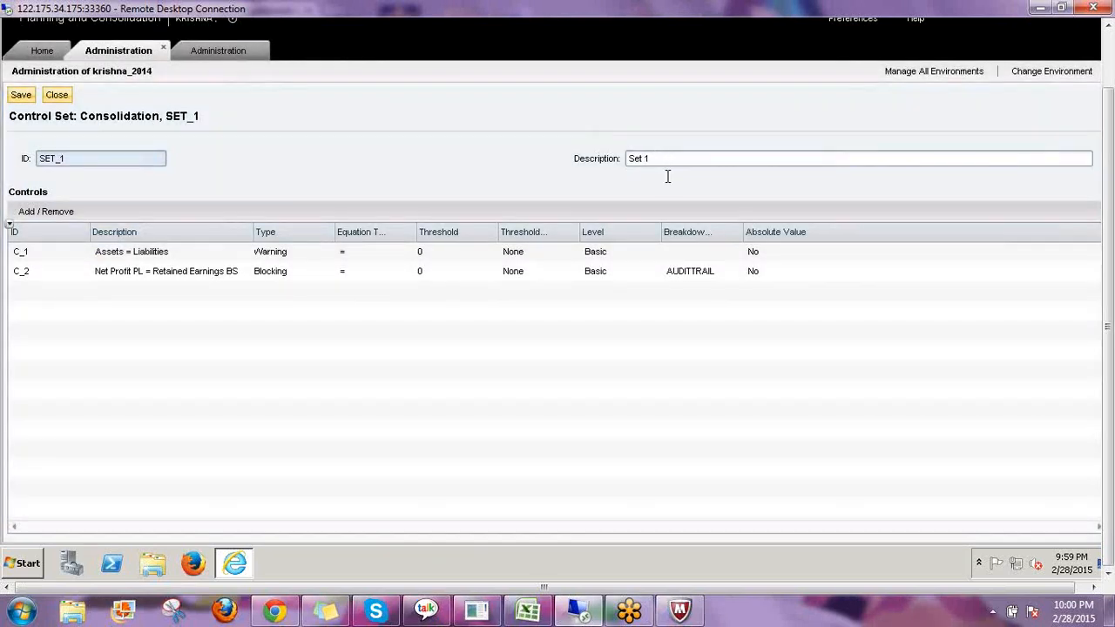
Save the SET_1 control set and close it to return to the control sets list.
{"action": "left_click", "coordinate": [667, 177]}
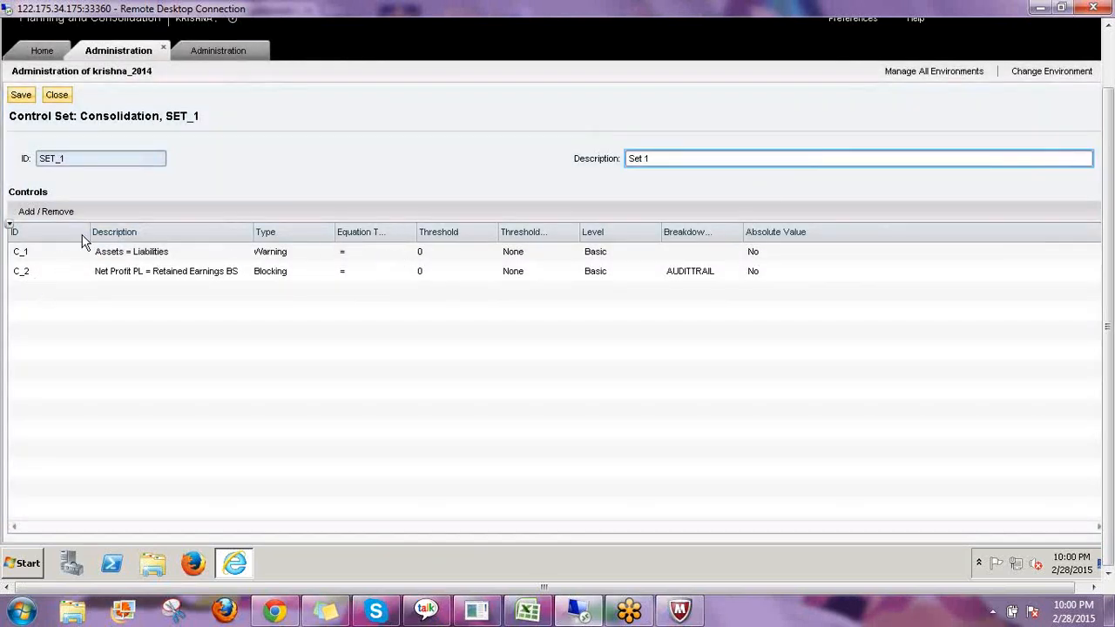
{"action": "left_click", "coordinate": [269, 279]}
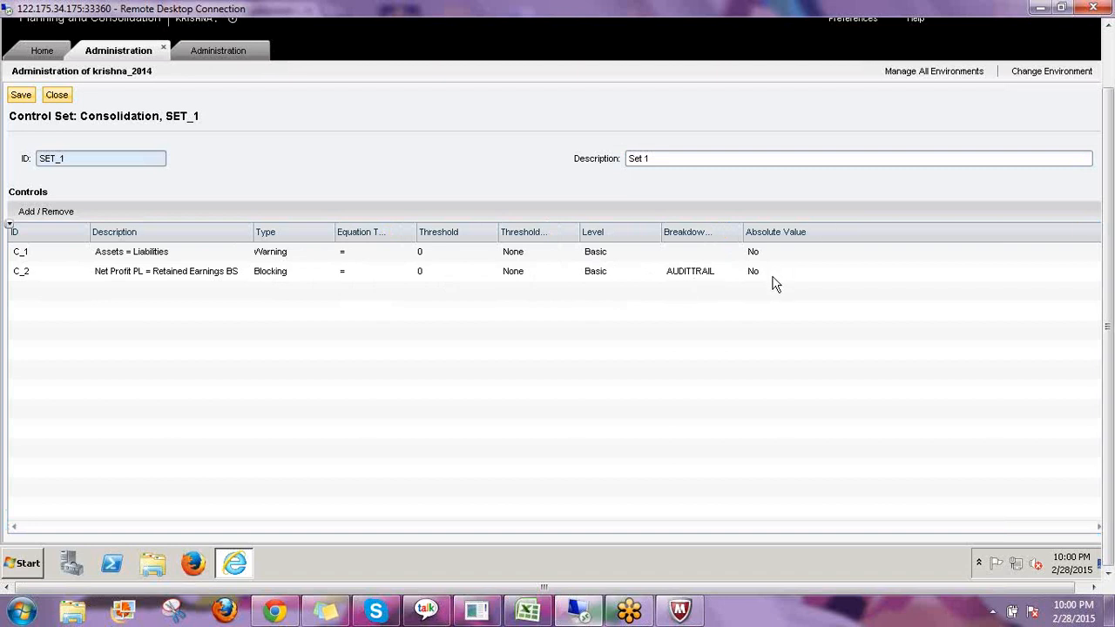
{"action": "left_click", "coordinate": [21, 95]}
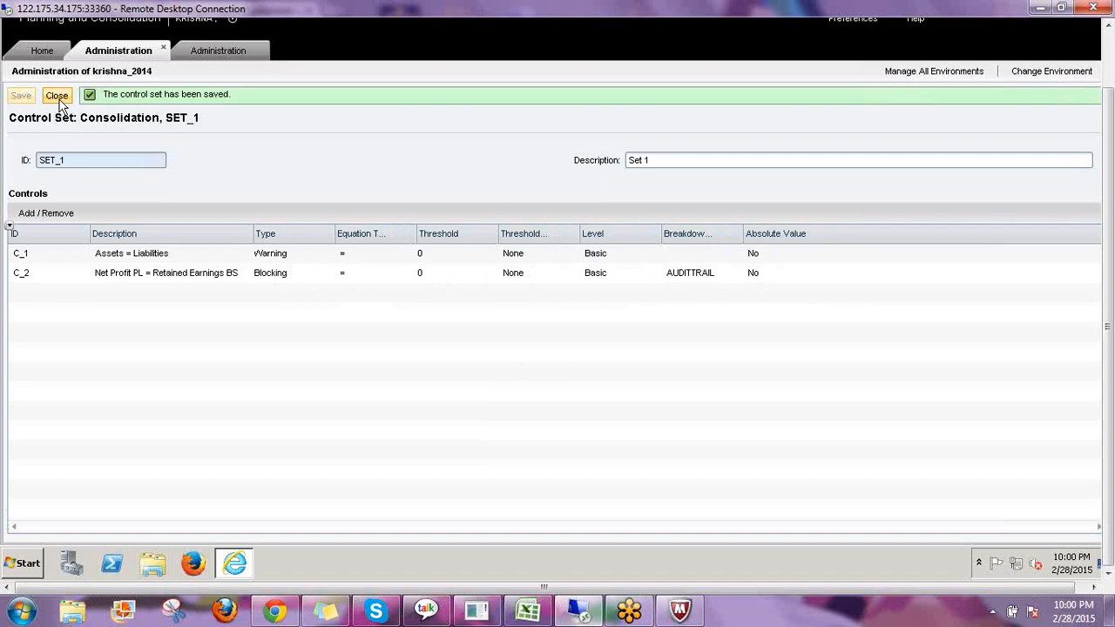
{"action": "left_click", "coordinate": [56, 96]}
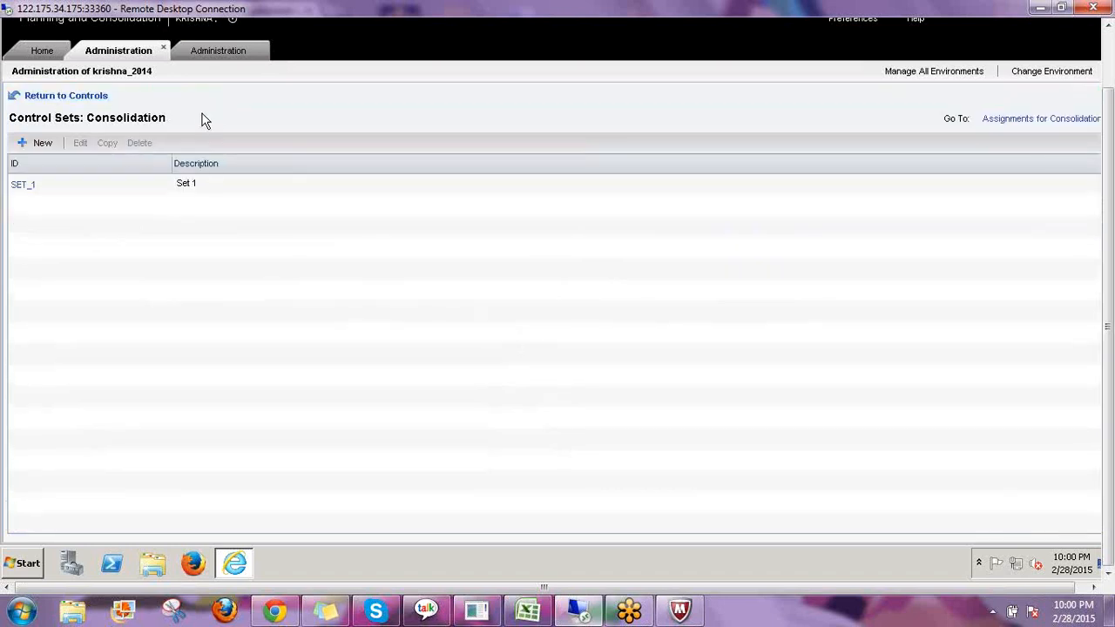
Go to the consolidation assignments and switch the view to Control Sets by Time.
{"action": "left_click", "coordinate": [75, 192]}
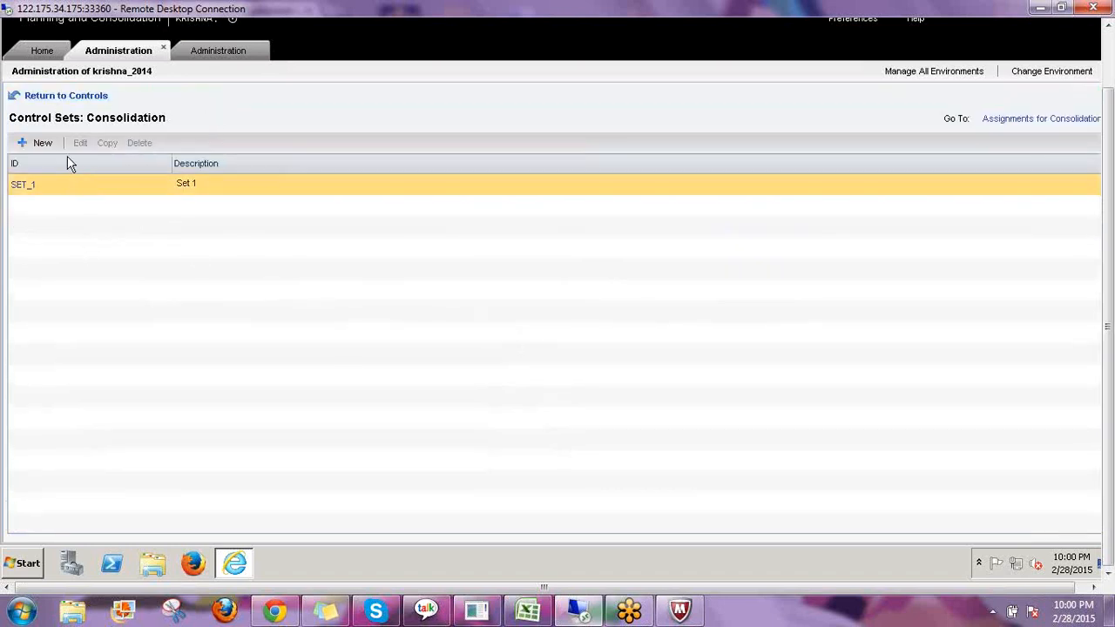
{"action": "left_click", "coordinate": [1006, 121]}
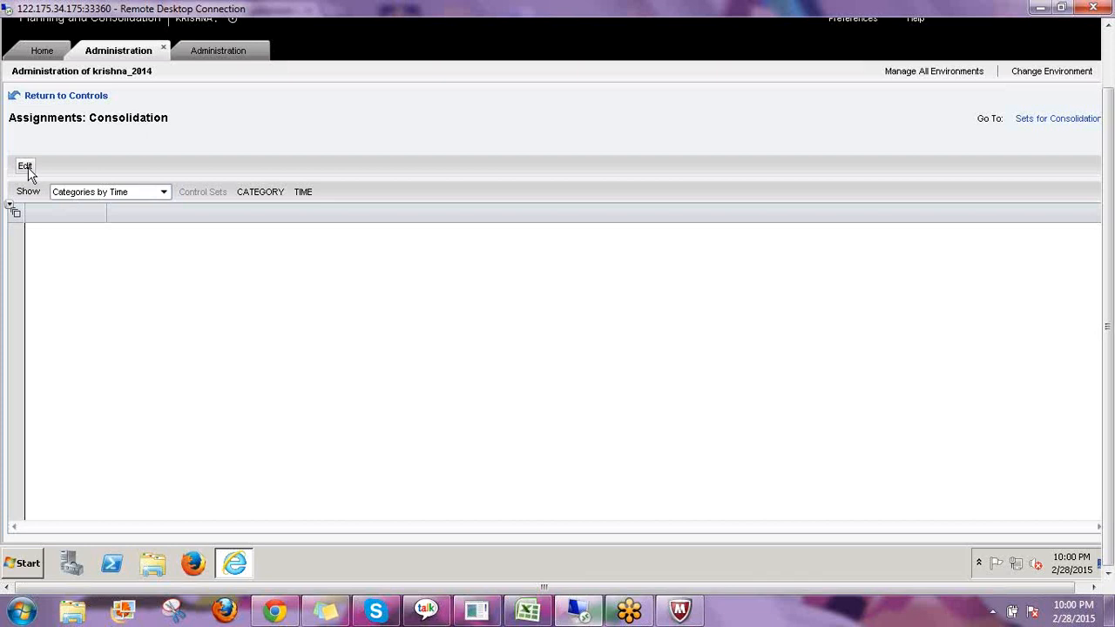
{"action": "left_click", "coordinate": [85, 195]}
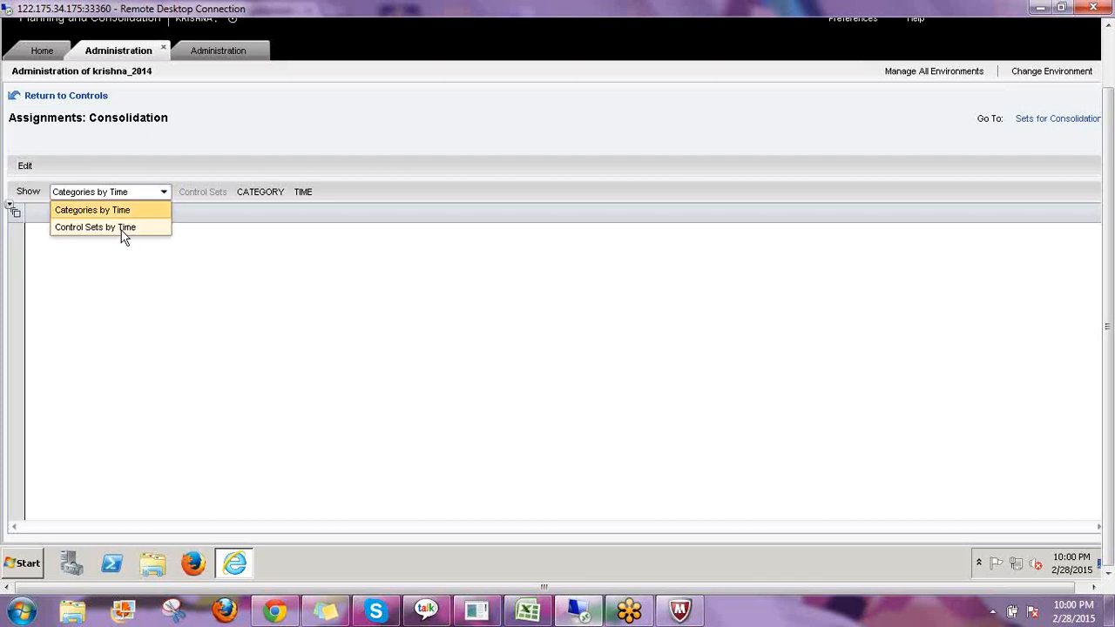
{"action": "left_click", "coordinate": [123, 229]}
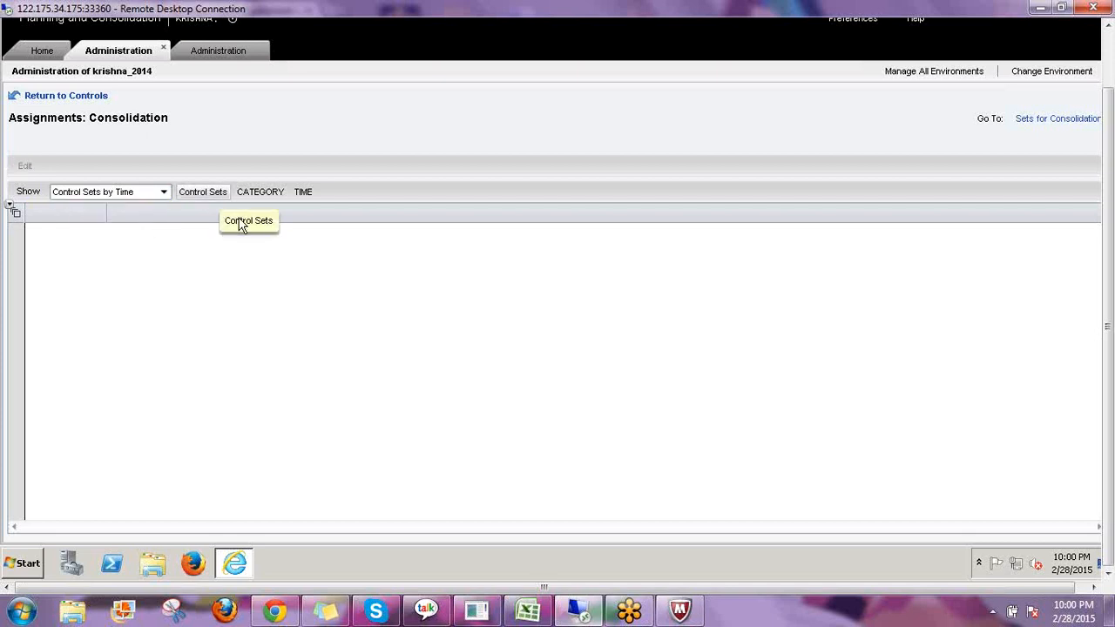
Select SET_1 as the control set member for the assignment.
{"action": "left_click", "coordinate": [241, 225]}
{"action": "left_click", "coordinate": [223, 173]}
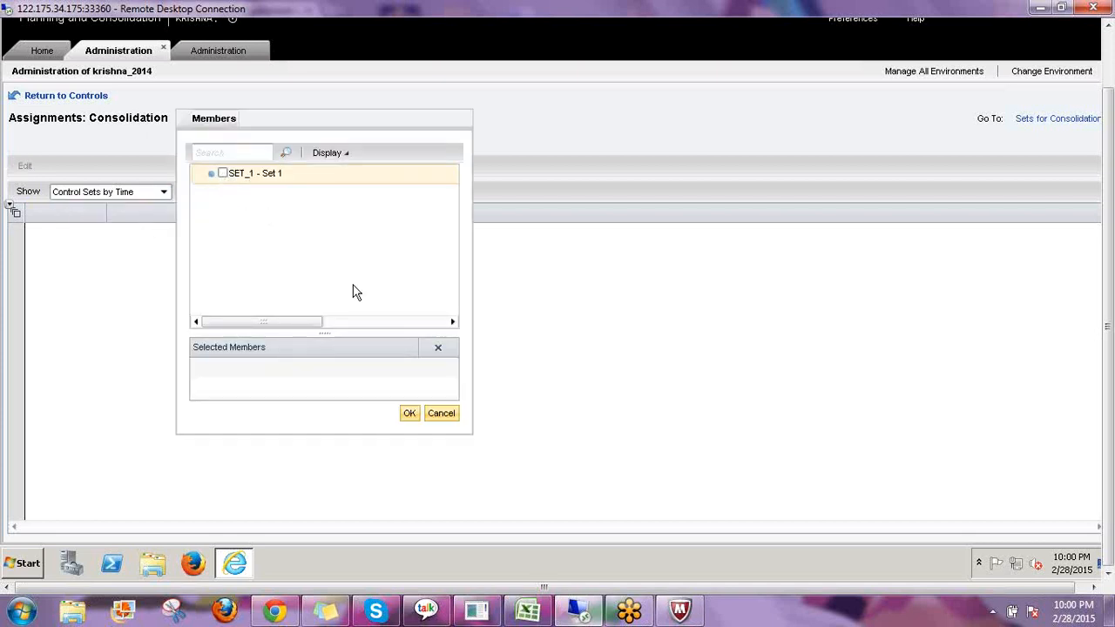
{"action": "left_click", "coordinate": [409, 412]}
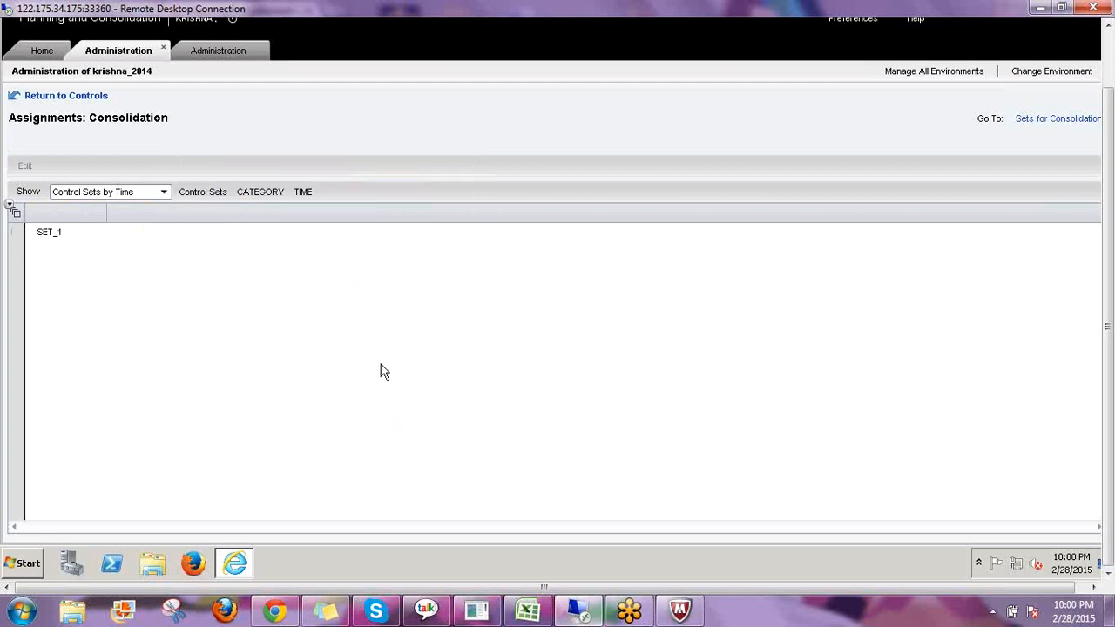
Switch the view to Categories by Time and select Actual as the category.
{"action": "left_click", "coordinate": [163, 192]}
{"action": "left_click", "coordinate": [79, 210]}
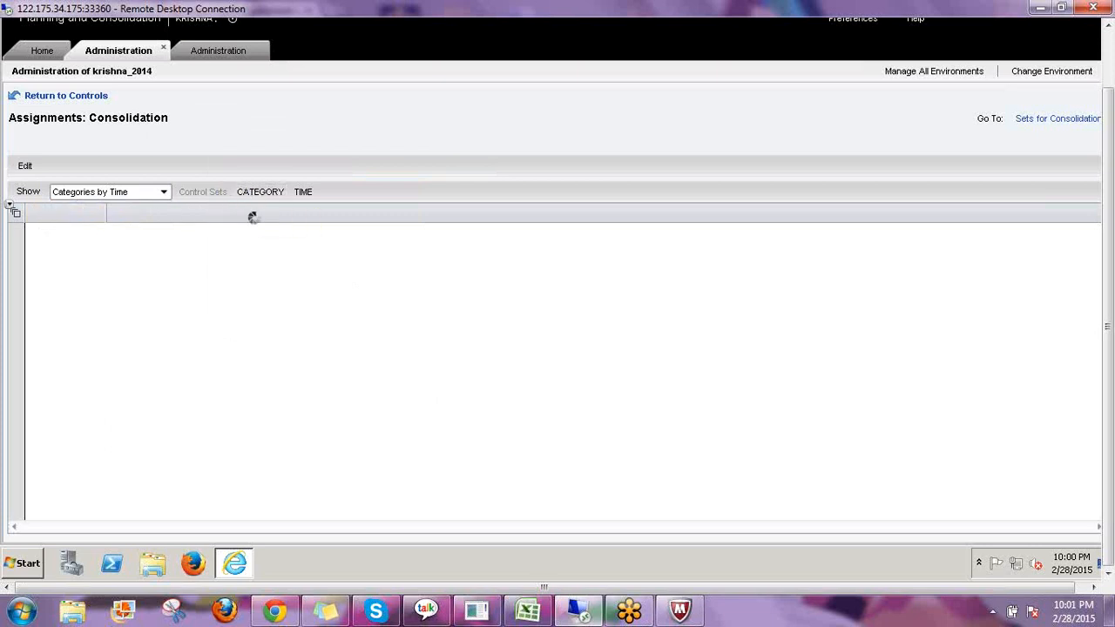
{"action": "left_click", "coordinate": [272, 144]}
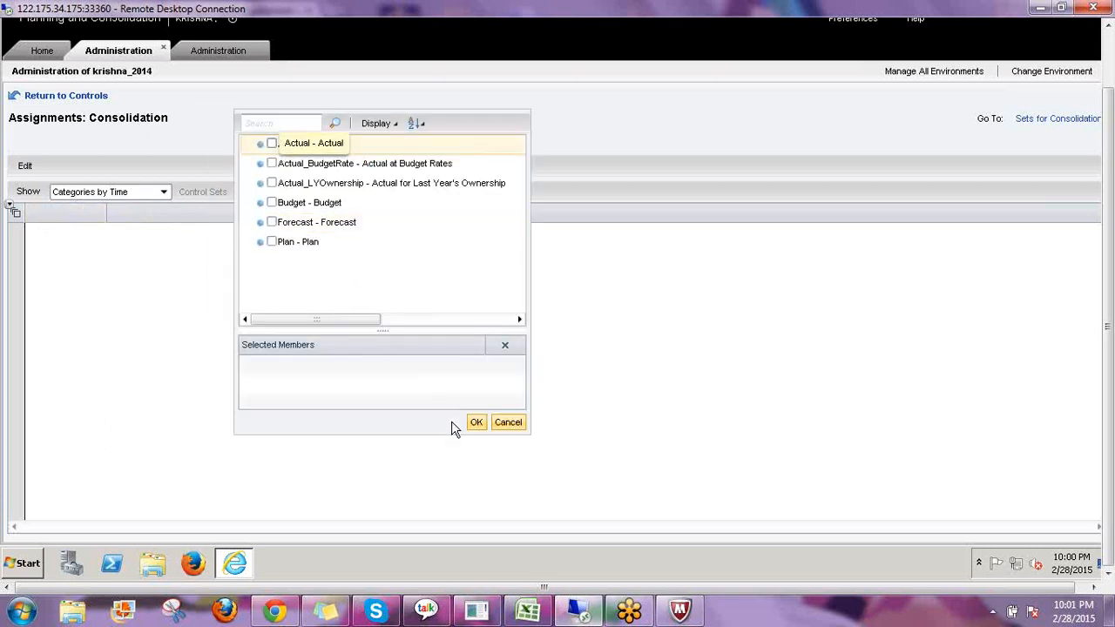
{"action": "left_click", "coordinate": [476, 422]}
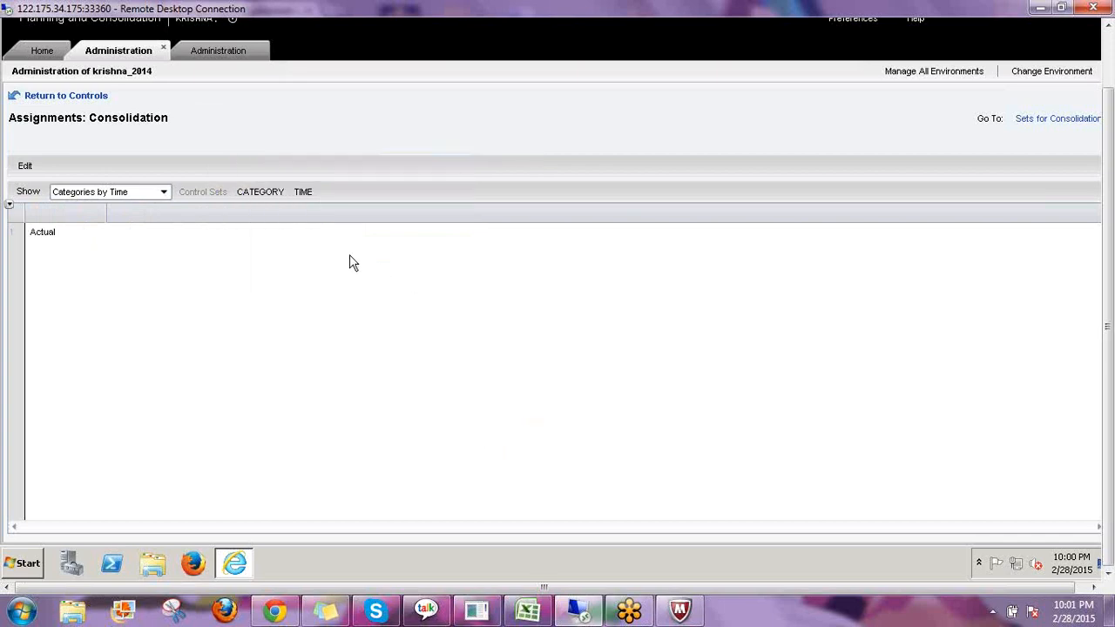
Select 2013.TOTAL and all its descendants as the time members for the Actual category.
{"action": "left_click", "coordinate": [303, 192]}
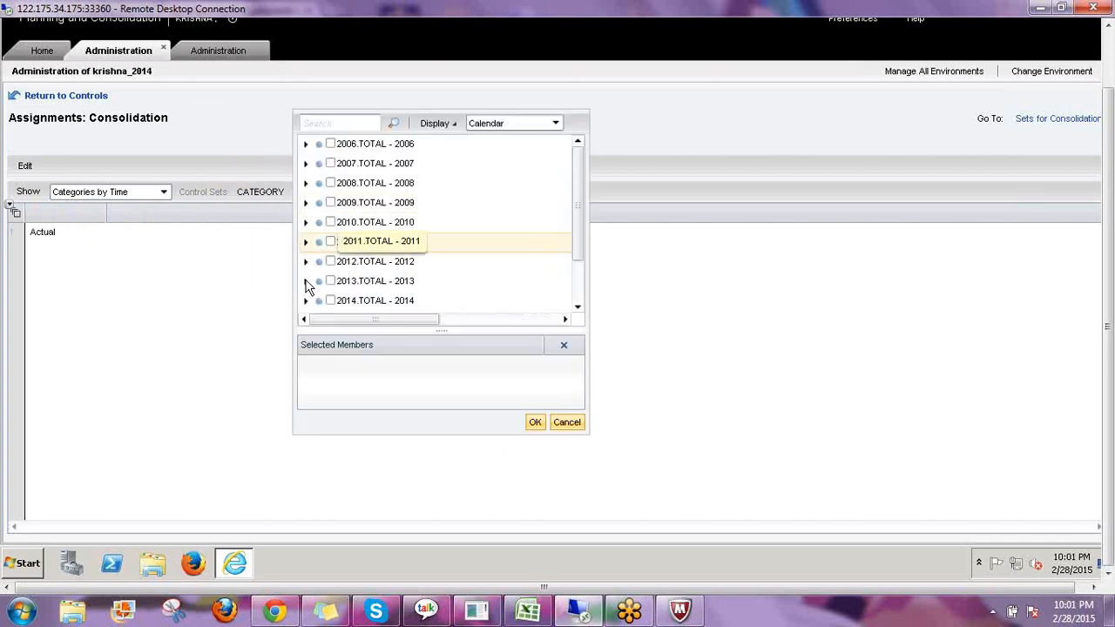
{"action": "left_click", "coordinate": [306, 281]}
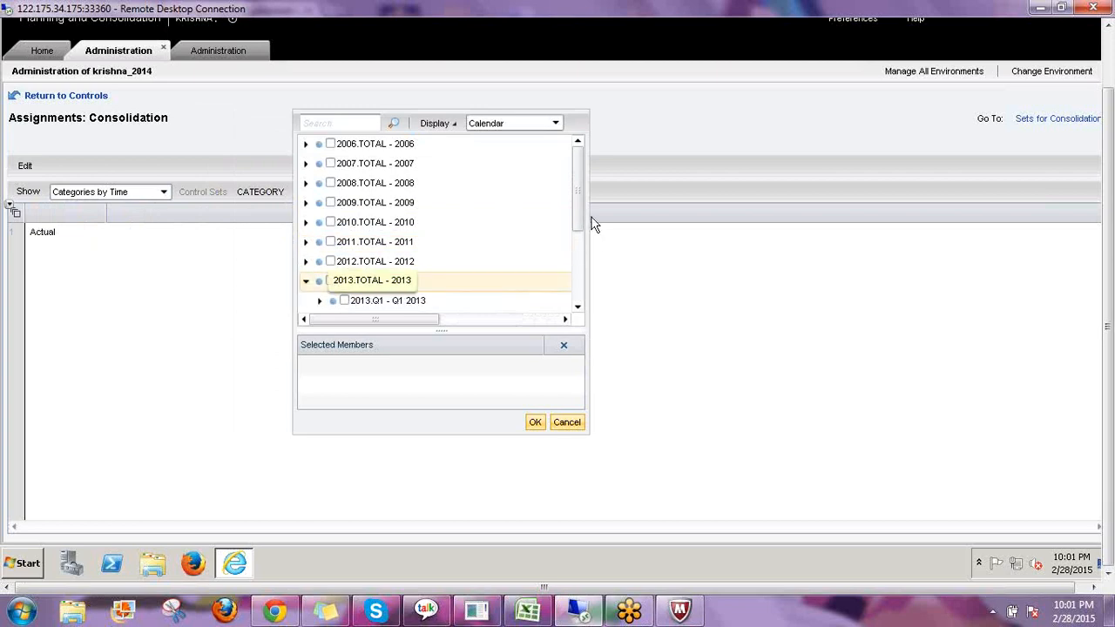
{"action": "left_click", "coordinate": [575, 269]}
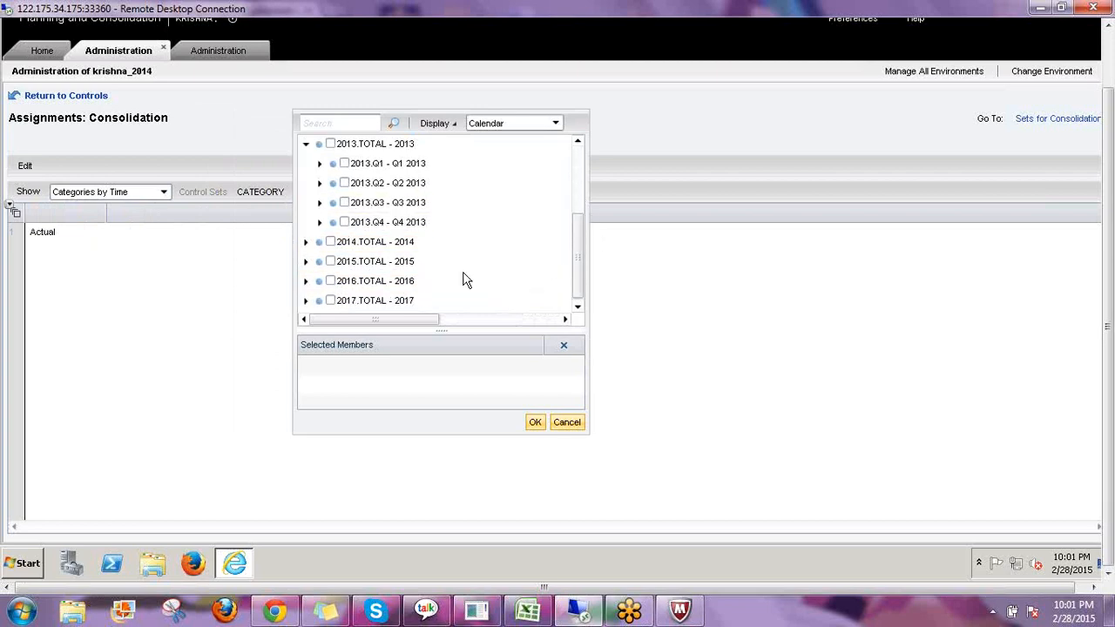
{"action": "left_click", "coordinate": [330, 144]}
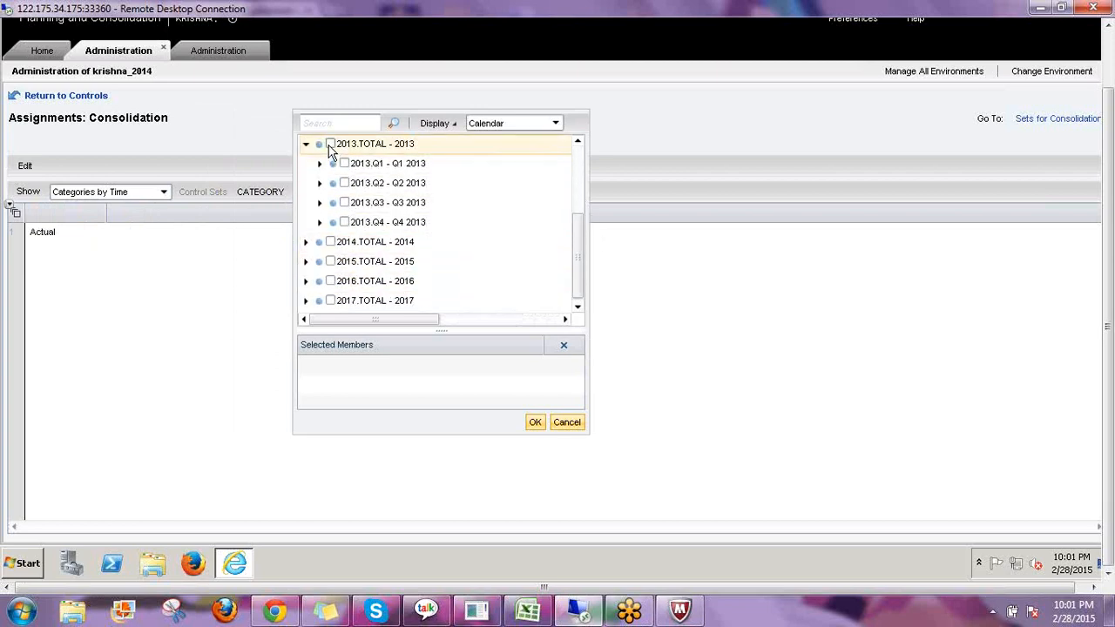
{"action": "left_click", "coordinate": [535, 423]}
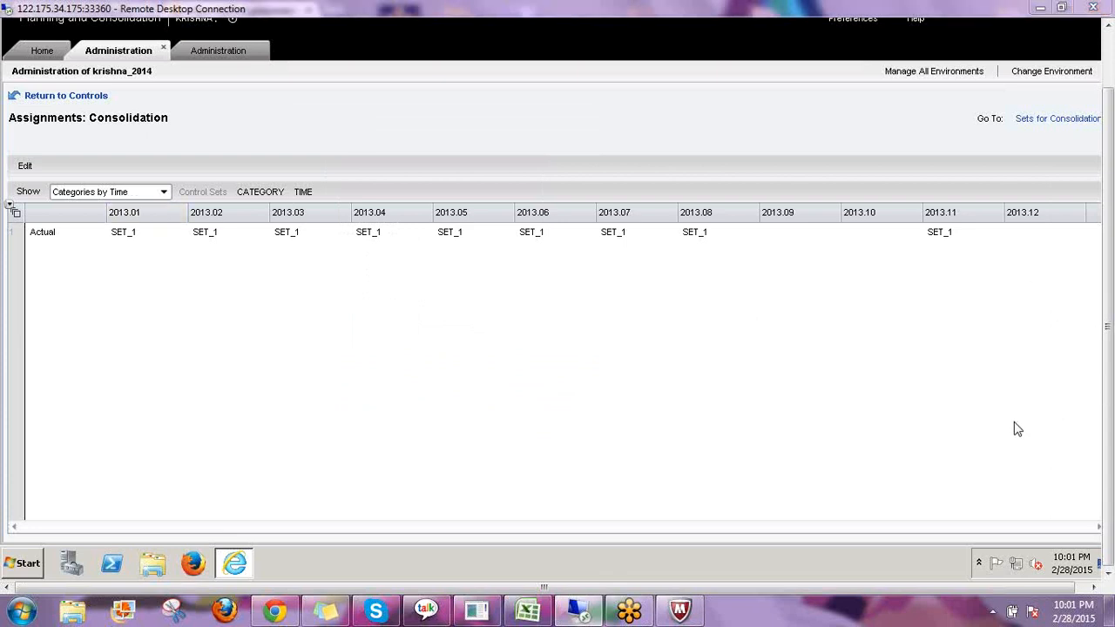
{"action": "left_click_drag", "start_coordinate": [155, 220], "coordinate": [215, 164]}
{"action": "left_click_drag", "start_coordinate": [232, 214], "coordinate": [283, 162]}
{"action": "left_click_drag", "start_coordinate": [317, 216], "coordinate": [369, 162]}
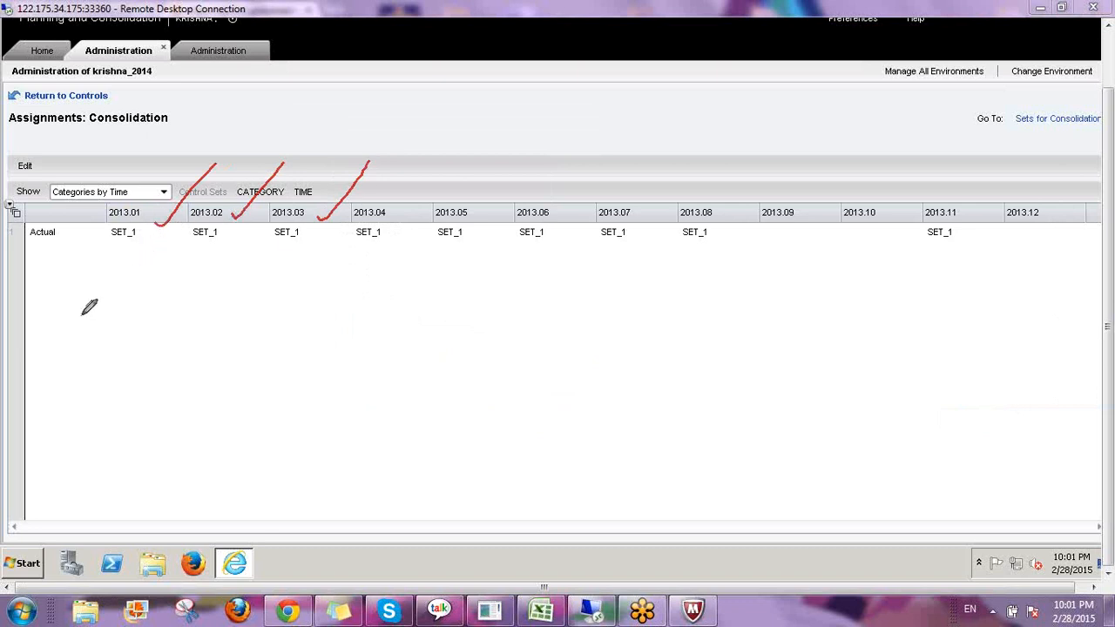
{"action": "mouse_move", "coordinate": [106, 324]}
{"action": "left_mouse_down"}
{"action": "mouse_move", "coordinate": [97, 364]}
{"action": "mouse_move", "coordinate": [48, 400]}
{"action": "left_mouse_up"}
{"action": "left_click_drag", "start_coordinate": [110, 368], "coordinate": [107, 416]}
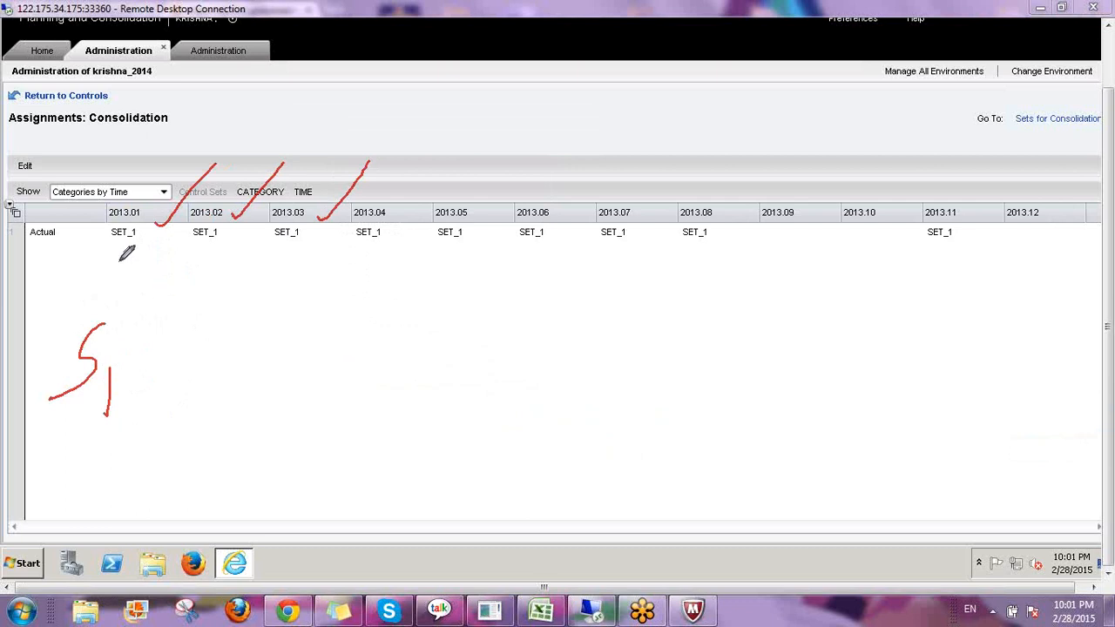
{"action": "mouse_move", "coordinate": [135, 251]}
{"action": "left_mouse_down"}
{"action": "mouse_move", "coordinate": [108, 263]}
{"action": "mouse_move", "coordinate": [99, 292]}
{"action": "mouse_move", "coordinate": [130, 302]}
{"action": "left_mouse_up"}
{"action": "mouse_move", "coordinate": [216, 251]}
{"action": "left_mouse_down"}
{"action": "mouse_move", "coordinate": [193, 291]}
{"action": "mouse_move", "coordinate": [224, 309]}
{"action": "left_mouse_up"}
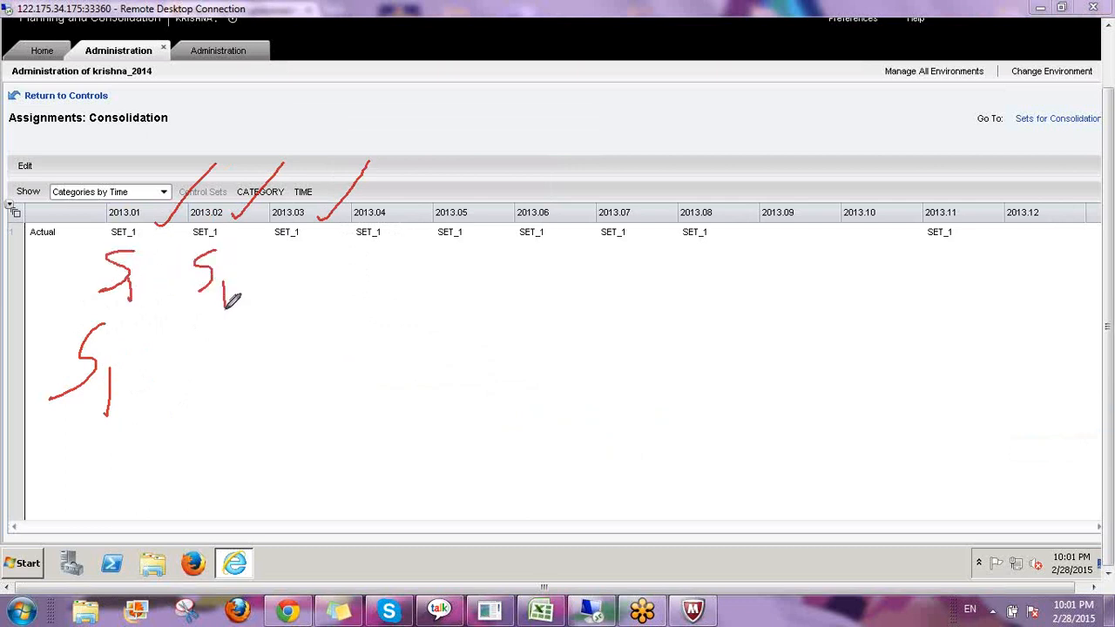
{"action": "mouse_move", "coordinate": [302, 250]}
{"action": "left_mouse_down"}
{"action": "mouse_move", "coordinate": [299, 269]}
{"action": "mouse_move", "coordinate": [333, 323]}
{"action": "left_mouse_up"}
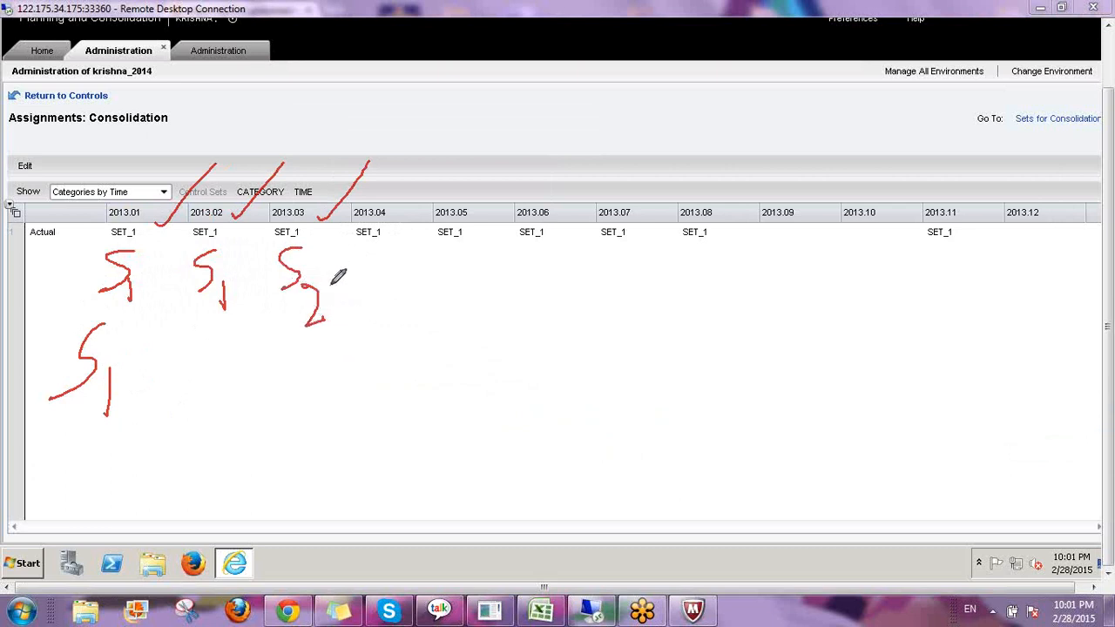
{"action": "mouse_move", "coordinate": [330, 284]}
{"action": "left_mouse_down"}
{"action": "mouse_move", "coordinate": [329, 162]}
{"action": "mouse_move", "coordinate": [270, 213]}
{"action": "mouse_move", "coordinate": [286, 323]}
{"action": "mouse_move", "coordinate": [325, 328]}
{"action": "mouse_move", "coordinate": [336, 272]}
{"action": "left_mouse_up"}
{"action": "mouse_move", "coordinate": [578, 198]}
{"action": "left_mouse_down"}
{"action": "mouse_move", "coordinate": [512, 349]}
{"action": "mouse_move", "coordinate": [578, 200]}
{"action": "left_mouse_up"}
{"action": "mouse_move", "coordinate": [815, 198]}
{"action": "left_mouse_down"}
{"action": "mouse_move", "coordinate": [821, 257]}
{"action": "mouse_move", "coordinate": [802, 185]}
{"action": "left_mouse_up"}
{"action": "mouse_move", "coordinate": [1060, 206]}
{"action": "left_mouse_down"}
{"action": "mouse_move", "coordinate": [991, 326]}
{"action": "mouse_move", "coordinate": [1013, 149]}
{"action": "left_mouse_up"}
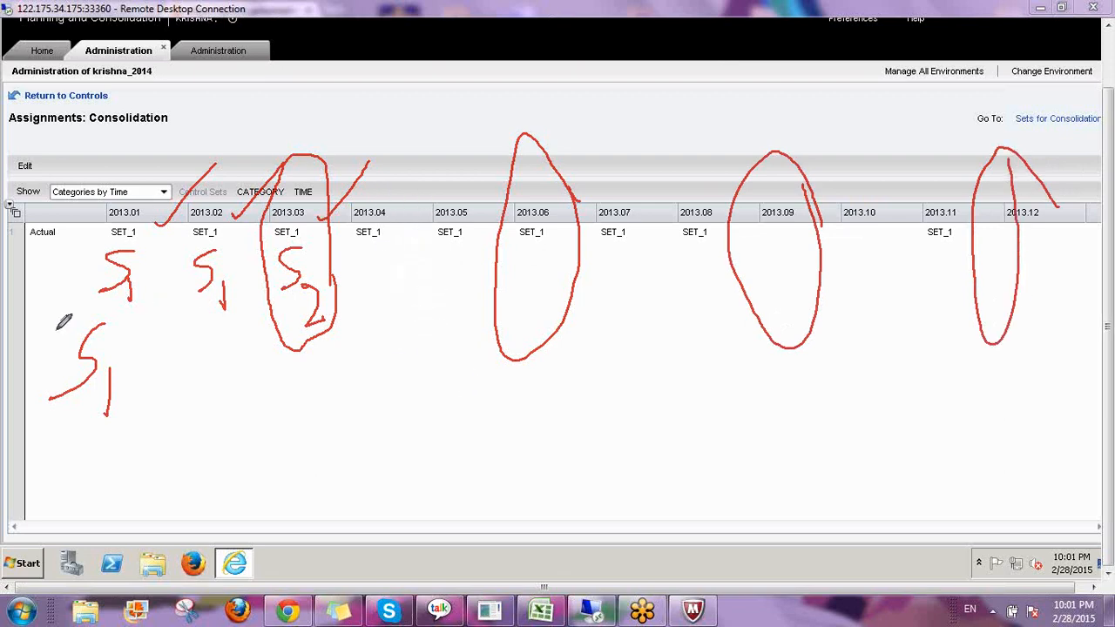
{"action": "left_click_drag", "start_coordinate": [58, 330], "coordinate": [1080, 330]}
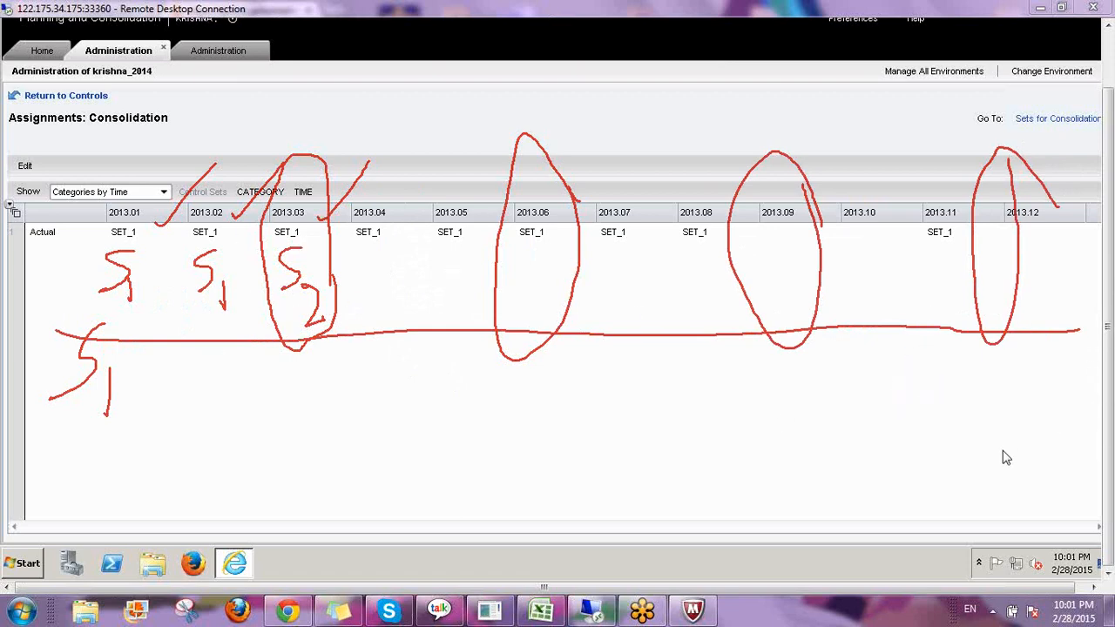
{"action": "key", "text": "Escape"}
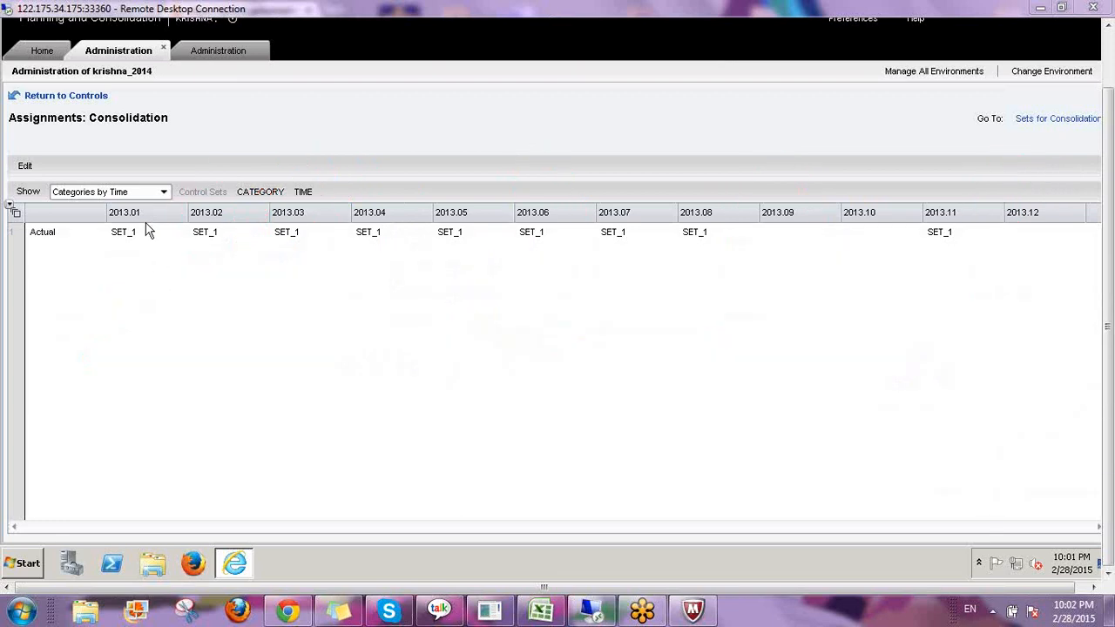
Edit the assignments and assign SET_1 to the Actual category for period 2013.09.
{"action": "left_click", "coordinate": [223, 241]}
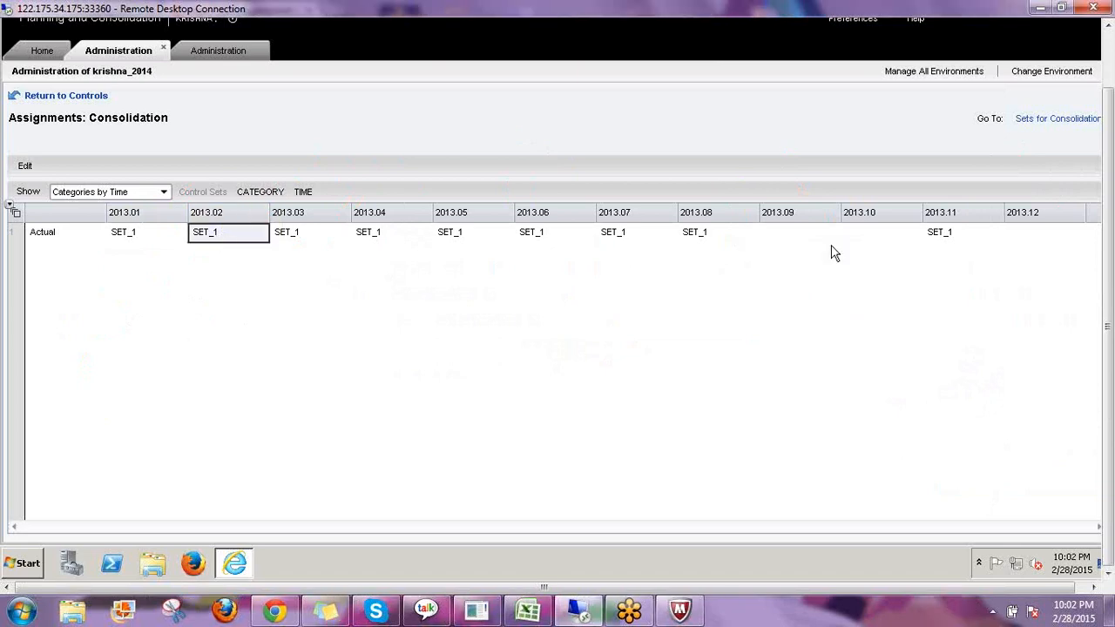
{"action": "left_click", "coordinate": [794, 242]}
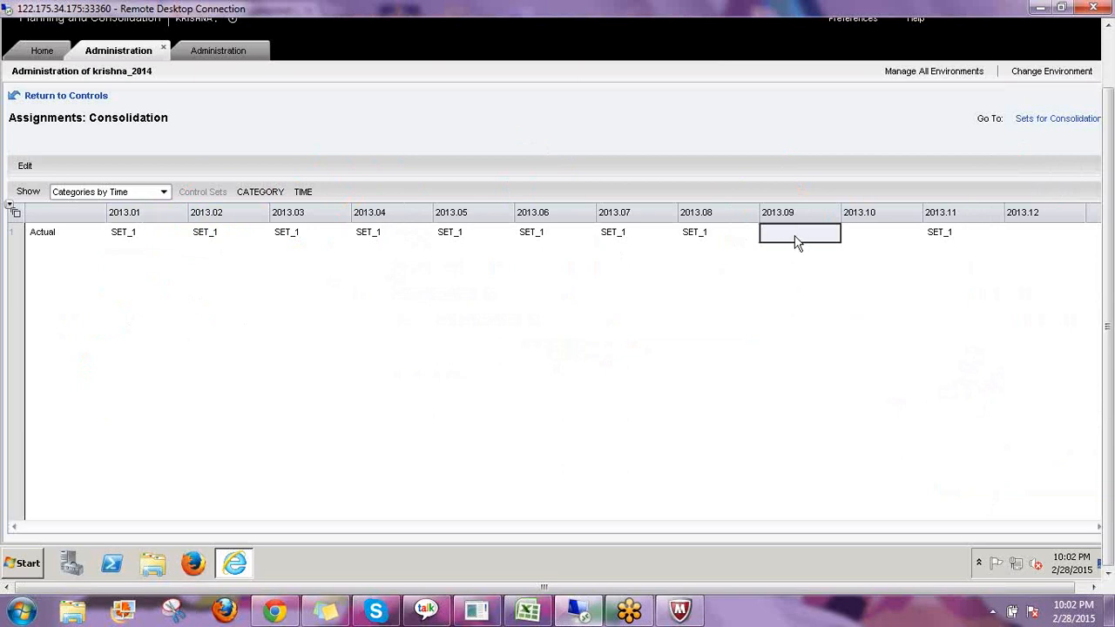
{"action": "left_click", "coordinate": [26, 167]}
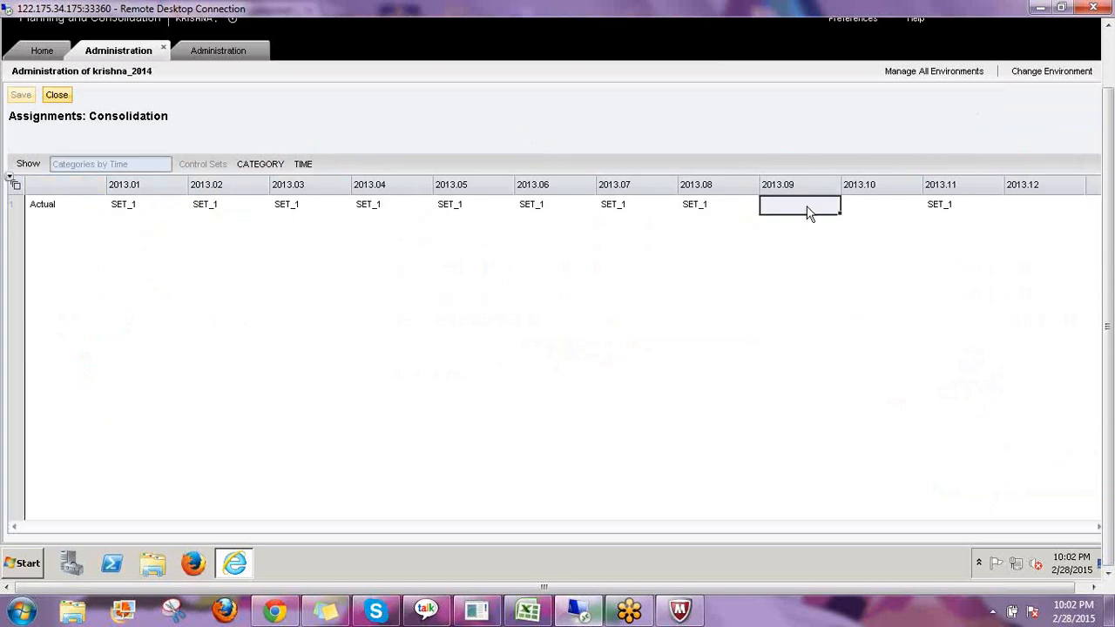
{"action": "left_click", "coordinate": [790, 209]}
{"action": "left_click", "coordinate": [837, 206]}
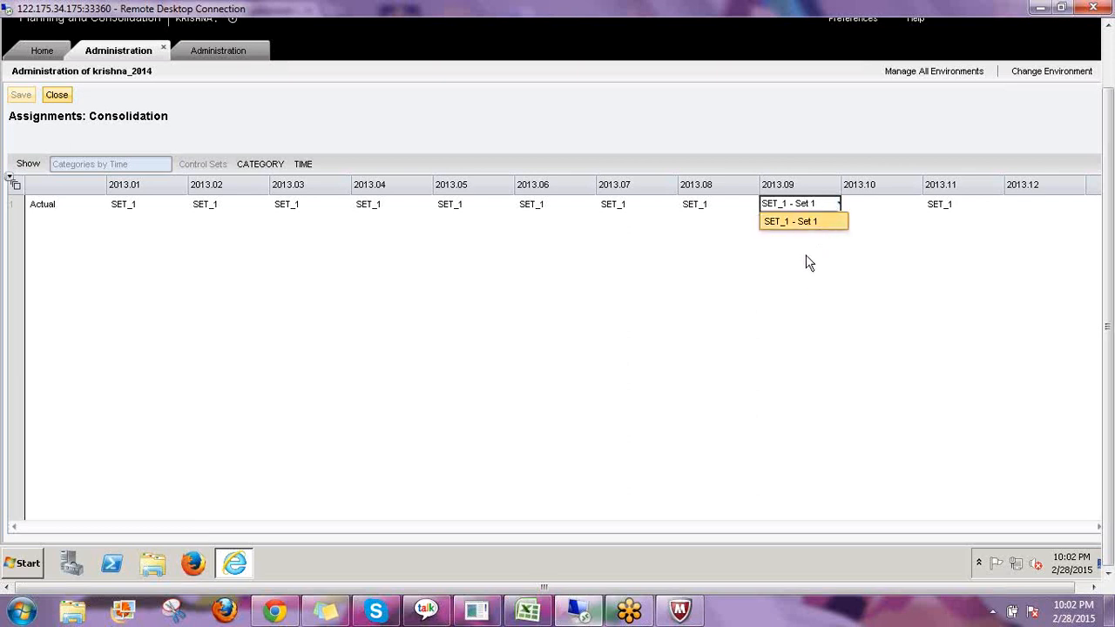
{"action": "left_click", "coordinate": [802, 222]}
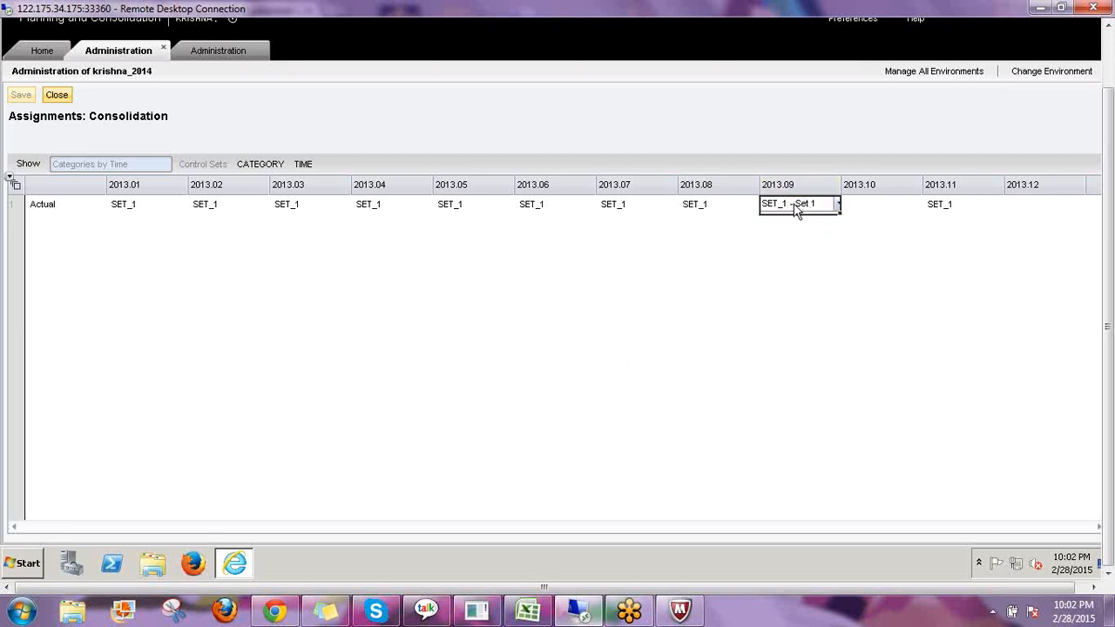
{"action": "left_click", "coordinate": [951, 357]}
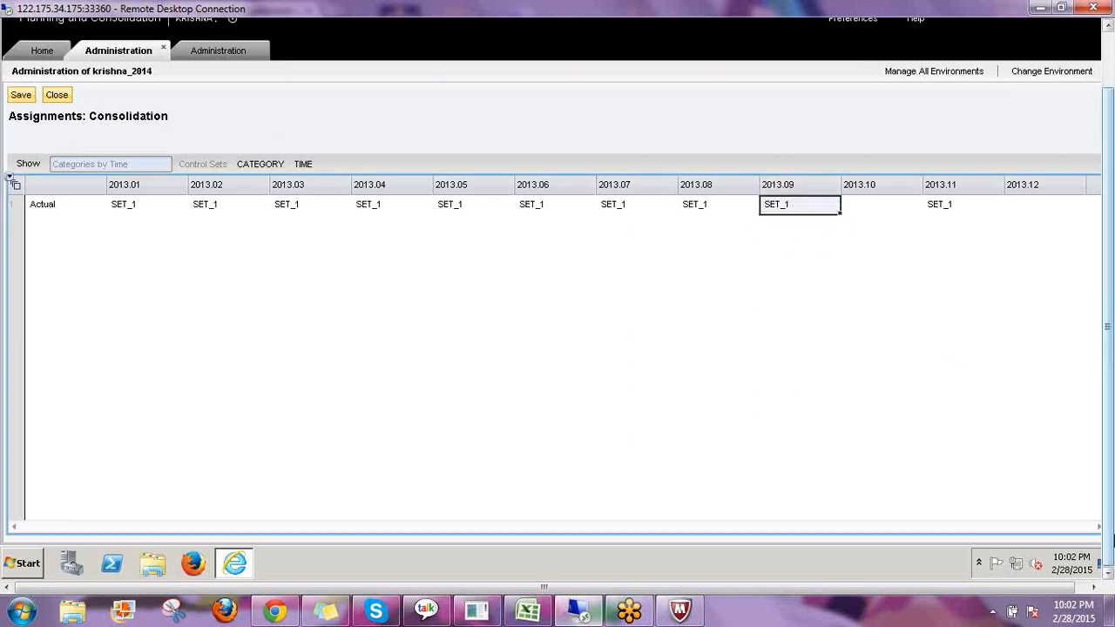
Save the assignments, close the editor and return to the Controls list.
{"action": "left_click_drag", "start_coordinate": [1110, 508], "coordinate": [1103, 428]}
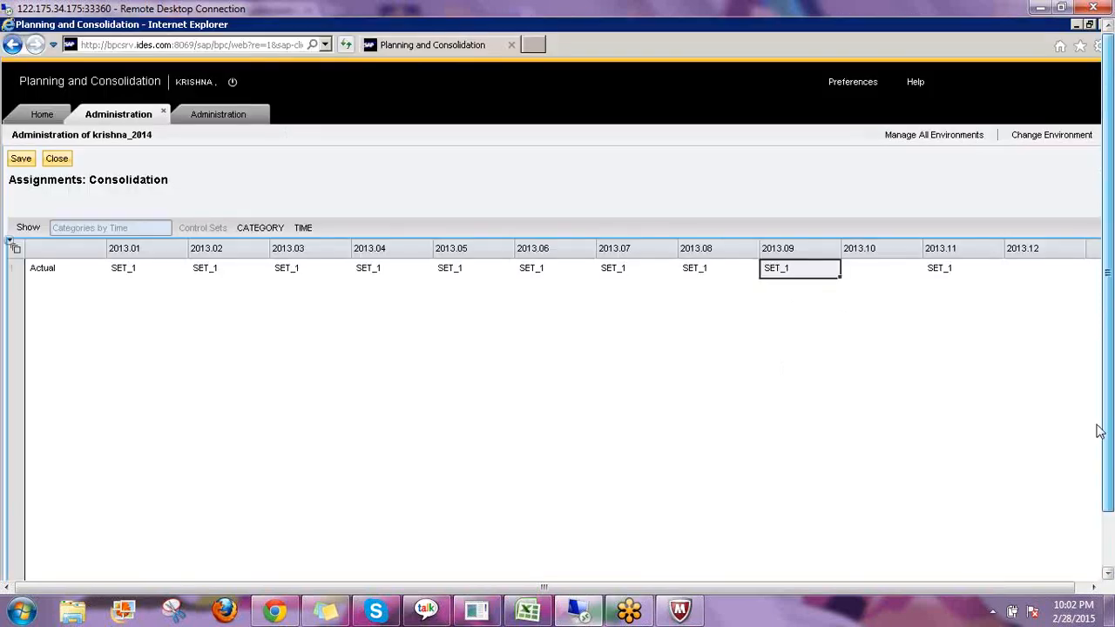
{"action": "left_click", "coordinate": [21, 158]}
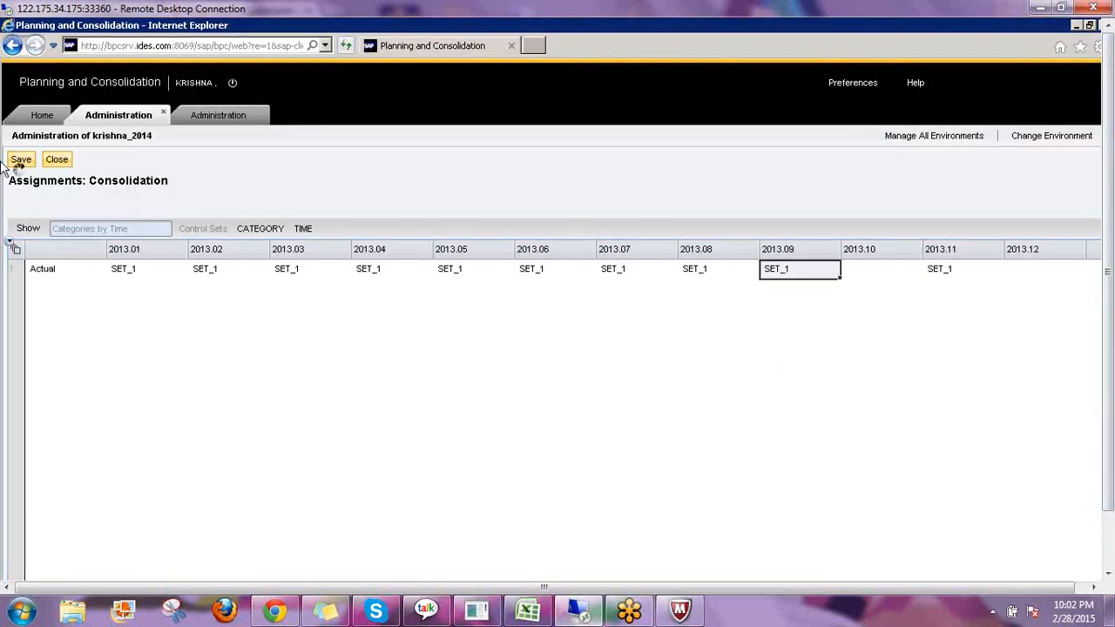
{"action": "left_click", "coordinate": [58, 160]}
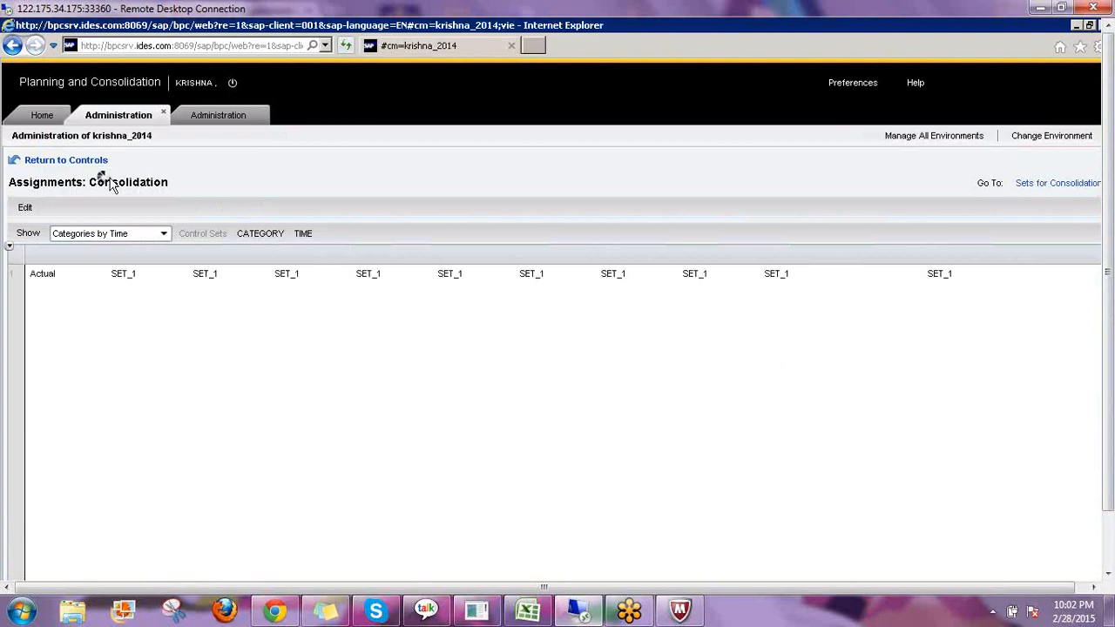
{"action": "left_click", "coordinate": [88, 162]}
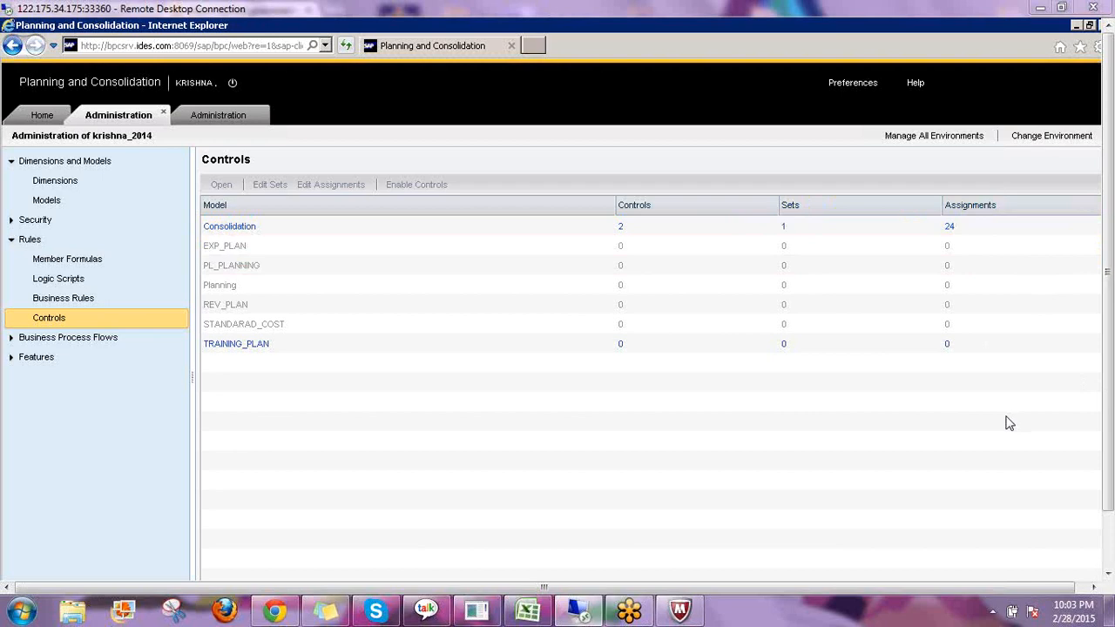
{"action": "mouse_move", "coordinate": [411, 344]}
{"action": "left_mouse_down"}
{"action": "mouse_move", "coordinate": [408, 414]}
{"action": "mouse_move", "coordinate": [451, 374]}
{"action": "mouse_move", "coordinate": [505, 370]}
{"action": "mouse_move", "coordinate": [517, 327]}
{"action": "mouse_move", "coordinate": [567, 361]}
{"action": "mouse_move", "coordinate": [612, 340]}
{"action": "mouse_move", "coordinate": [636, 274]}
{"action": "mouse_move", "coordinate": [681, 362]}
{"action": "left_mouse_up"}
{"action": "mouse_move", "coordinate": [574, 405]}
{"action": "left_mouse_down"}
{"action": "mouse_move", "coordinate": [607, 468]}
{"action": "mouse_move", "coordinate": [679, 450]}
{"action": "mouse_move", "coordinate": [651, 478]}
{"action": "left_mouse_up"}
{"action": "mouse_move", "coordinate": [719, 402]}
{"action": "left_mouse_down"}
{"action": "mouse_move", "coordinate": [719, 446]}
{"action": "mouse_move", "coordinate": [694, 461]}
{"action": "mouse_move", "coordinate": [754, 426]}
{"action": "left_mouse_up"}
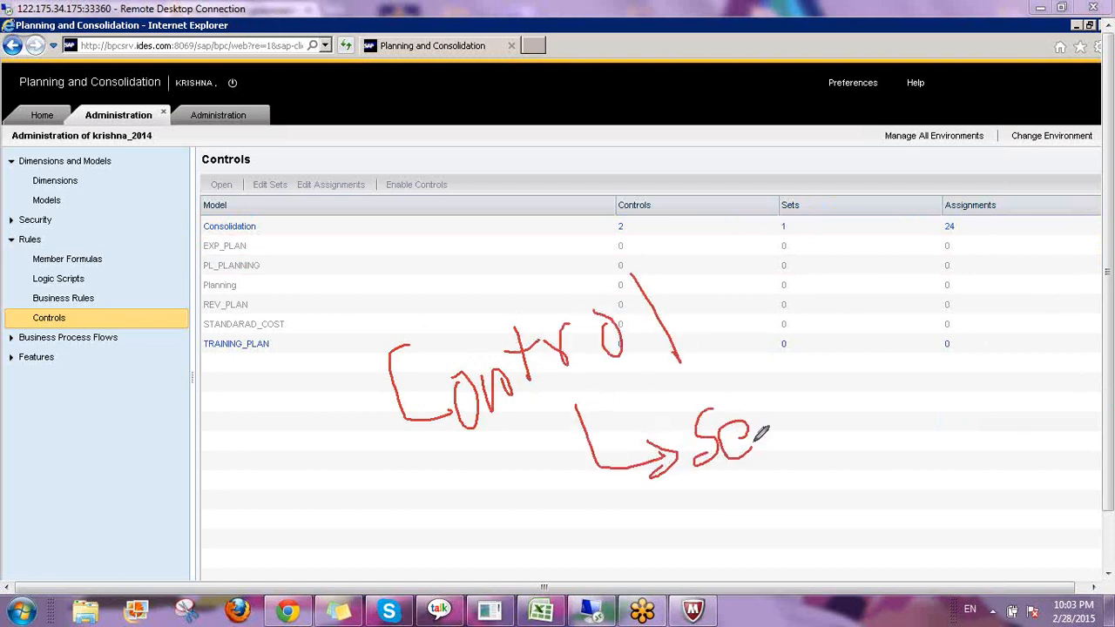
{"action": "mouse_move", "coordinate": [767, 390]}
{"action": "left_mouse_down"}
{"action": "mouse_move", "coordinate": [776, 436]}
{"action": "mouse_move", "coordinate": [806, 397]}
{"action": "left_mouse_up"}
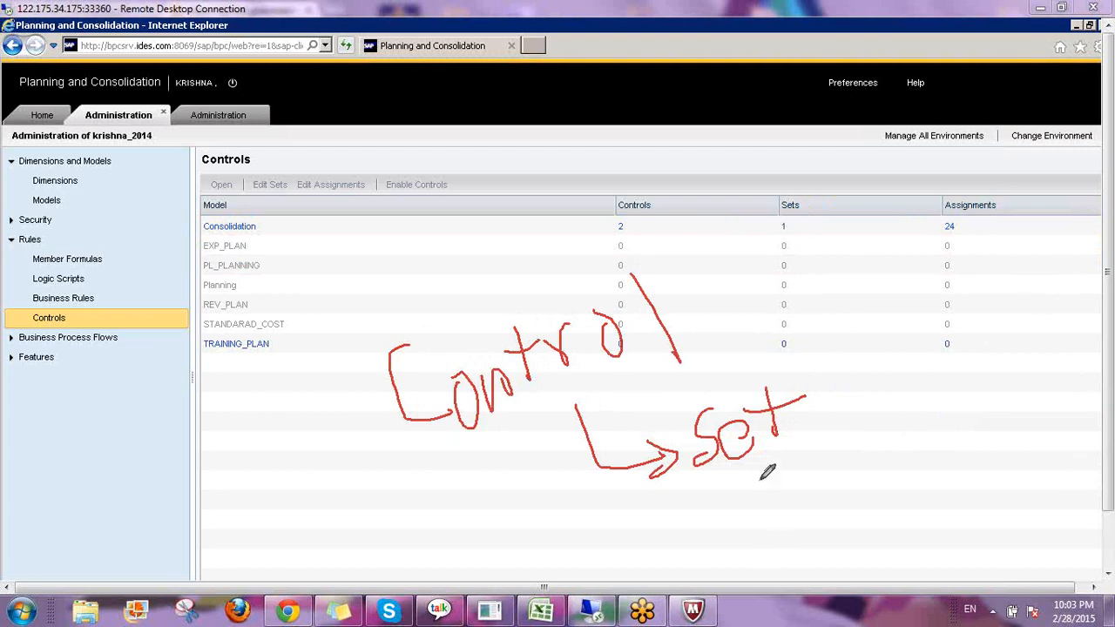
{"action": "mouse_move", "coordinate": [764, 466]}
{"action": "left_mouse_down"}
{"action": "mouse_move", "coordinate": [829, 493]}
{"action": "mouse_move", "coordinate": [892, 482]}
{"action": "mouse_move", "coordinate": [946, 438]}
{"action": "mouse_move", "coordinate": [956, 463]}
{"action": "mouse_move", "coordinate": [945, 477]}
{"action": "left_mouse_up"}
{"action": "mouse_move", "coordinate": [989, 420]}
{"action": "left_mouse_down"}
{"action": "mouse_move", "coordinate": [1016, 429]}
{"action": "mouse_move", "coordinate": [1029, 418]}
{"action": "mouse_move", "coordinate": [1021, 571]}
{"action": "left_mouse_up"}
{"action": "left_click_drag", "start_coordinate": [1072, 477], "coordinate": [1104, 468]}
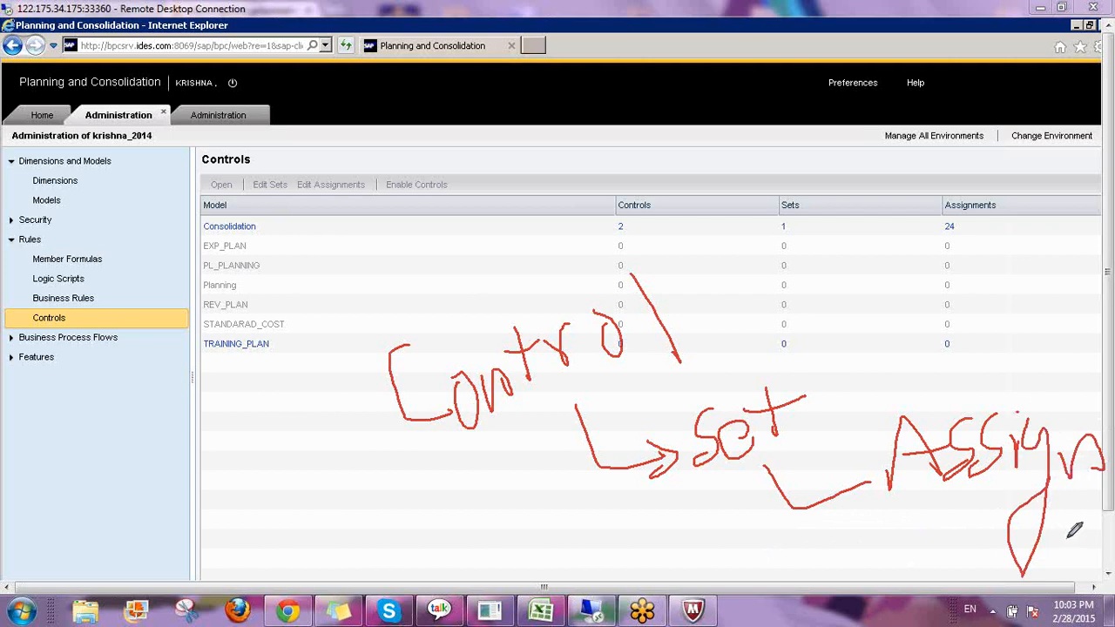
{"action": "mouse_move", "coordinate": [334, 305]}
{"action": "left_mouse_down"}
{"action": "mouse_move", "coordinate": [393, 515]}
{"action": "mouse_move", "coordinate": [810, 620]}
{"action": "mouse_move", "coordinate": [1026, 394]}
{"action": "mouse_move", "coordinate": [357, 256]}
{"action": "mouse_move", "coordinate": [329, 310]}
{"action": "left_mouse_up"}
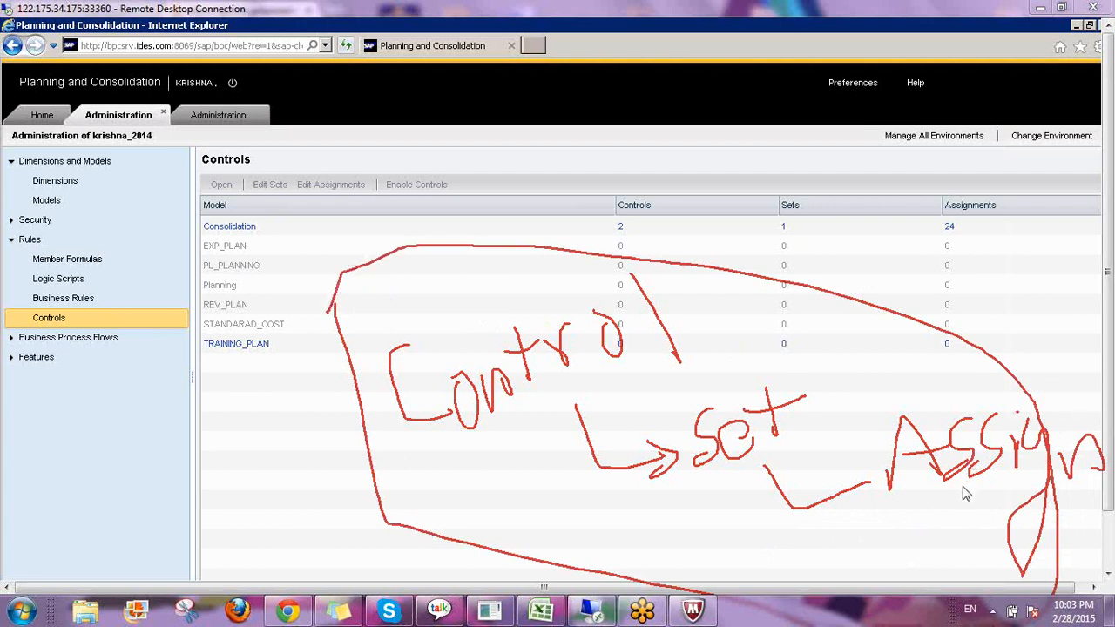
{"action": "key", "text": "e"}
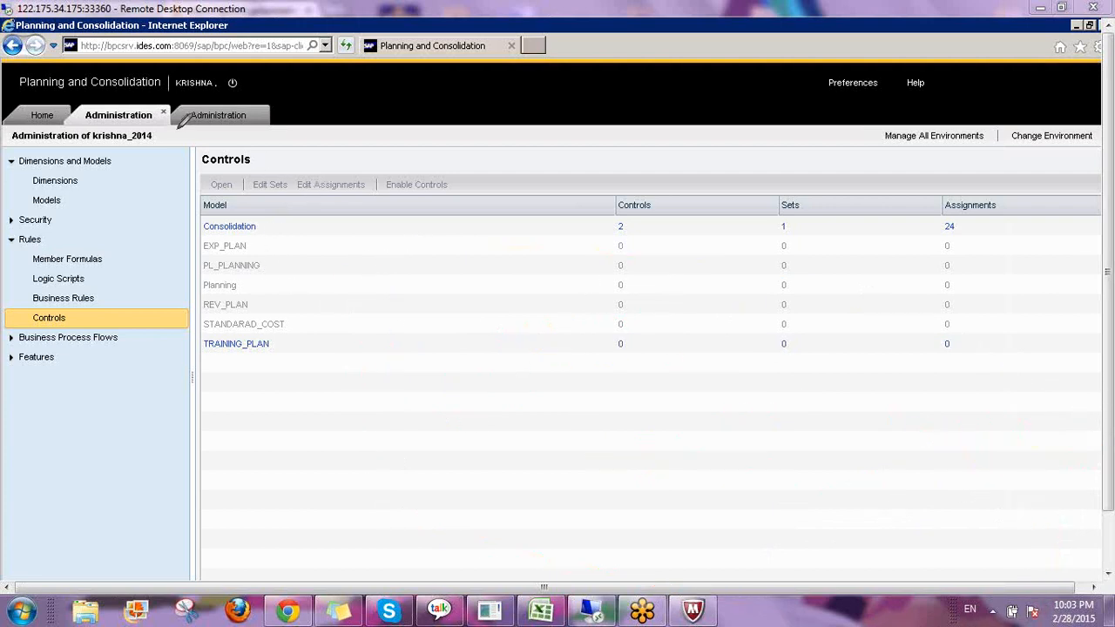
{"action": "mouse_move", "coordinate": [79, 110]}
{"action": "left_mouse_down"}
{"action": "mouse_move", "coordinate": [117, 129]}
{"action": "mouse_move", "coordinate": [155, 127]}
{"action": "mouse_move", "coordinate": [162, 95]}
{"action": "mouse_move", "coordinate": [71, 95]}
{"action": "mouse_move", "coordinate": [97, 124]}
{"action": "left_mouse_up"}
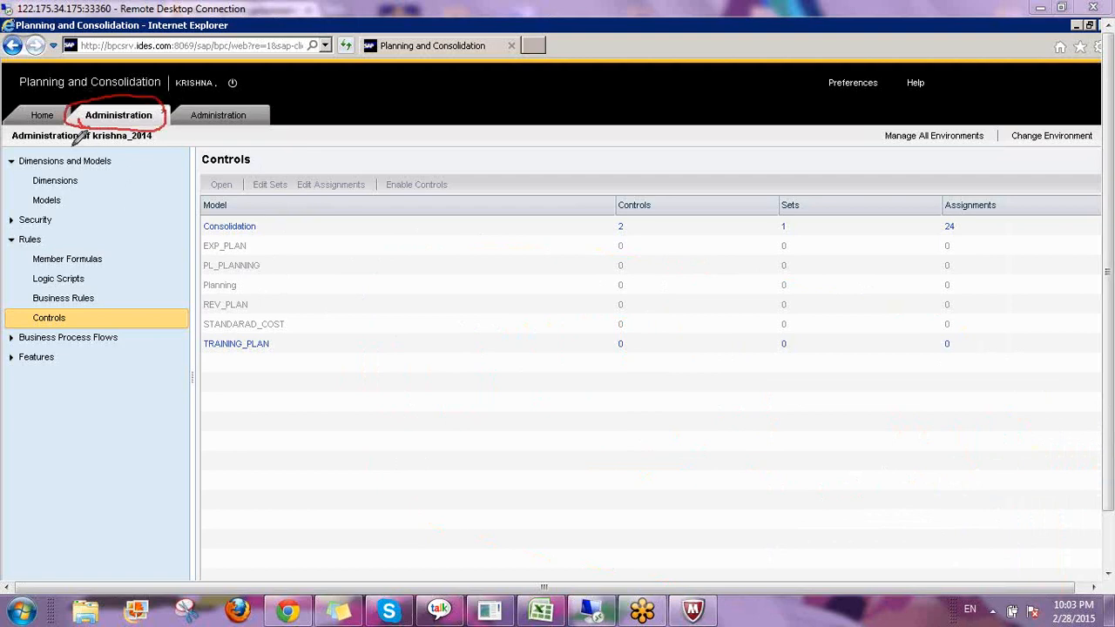
{"action": "mouse_move", "coordinate": [387, 280]}
{"action": "left_mouse_down"}
{"action": "mouse_move", "coordinate": [314, 329]}
{"action": "mouse_move", "coordinate": [393, 352]}
{"action": "left_mouse_up"}
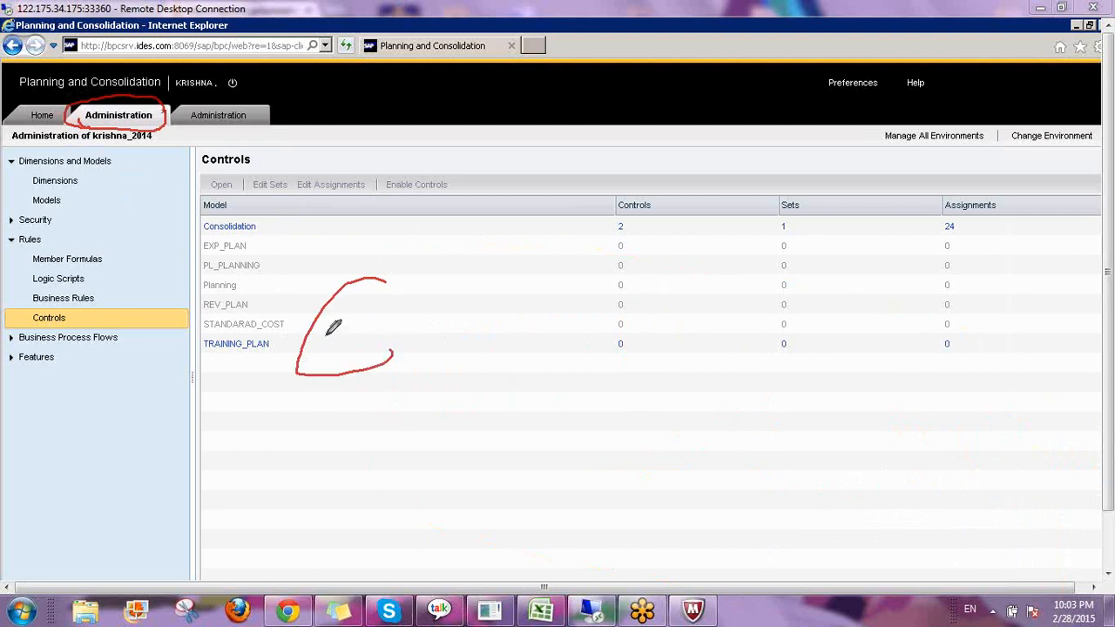
{"action": "left_click_drag", "start_coordinate": [303, 327], "coordinate": [397, 295]}
{"action": "left_click_drag", "start_coordinate": [467, 227], "coordinate": [461, 406]}
{"action": "mouse_move", "coordinate": [544, 279]}
{"action": "left_mouse_down"}
{"action": "mouse_move", "coordinate": [564, 277]}
{"action": "mouse_move", "coordinate": [595, 329]}
{"action": "mouse_move", "coordinate": [674, 282]}
{"action": "mouse_move", "coordinate": [761, 291]}
{"action": "mouse_move", "coordinate": [835, 275]}
{"action": "left_mouse_up"}
{"action": "mouse_move", "coordinate": [550, 169]}
{"action": "left_mouse_down"}
{"action": "mouse_move", "coordinate": [564, 198]}
{"action": "mouse_move", "coordinate": [553, 183]}
{"action": "left_mouse_up"}
{"action": "left_click_drag", "start_coordinate": [575, 137], "coordinate": [589, 277]}
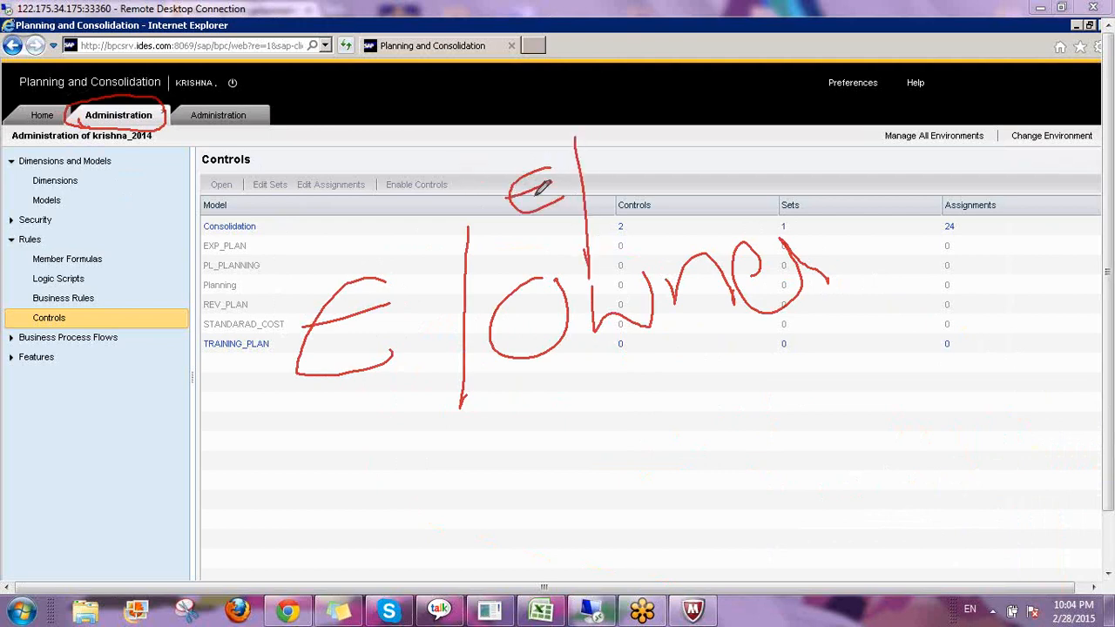
{"action": "mouse_move", "coordinate": [577, 196]}
{"action": "left_mouse_down"}
{"action": "mouse_move", "coordinate": [617, 174]}
{"action": "mouse_move", "coordinate": [647, 253]}
{"action": "mouse_move", "coordinate": [603, 277]}
{"action": "left_mouse_up"}
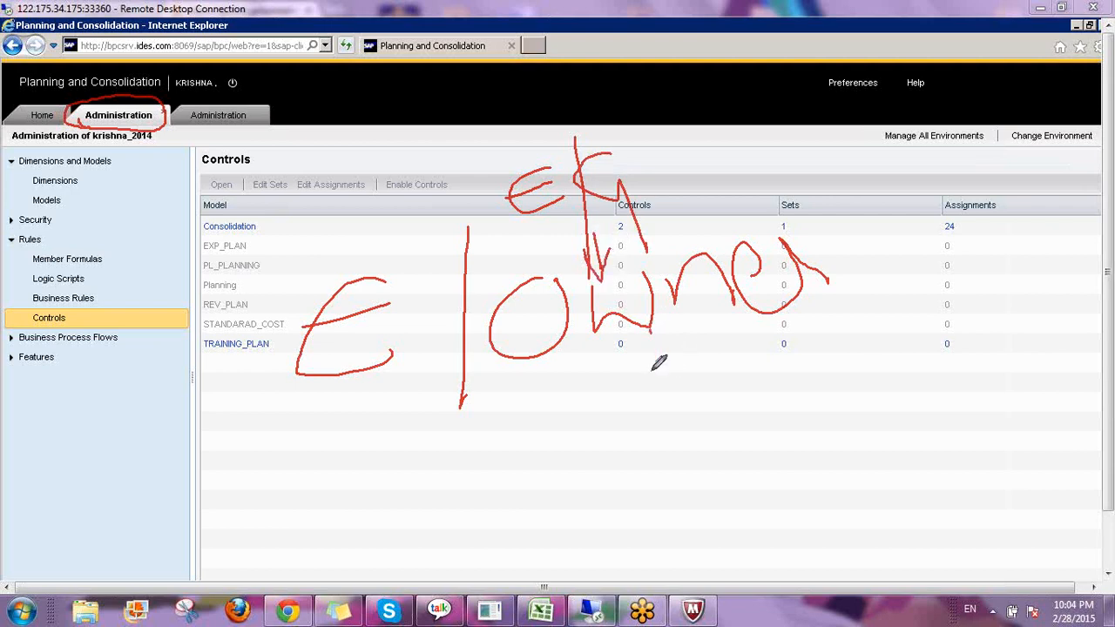
{"action": "left_click_drag", "start_coordinate": [651, 335], "coordinate": [474, 385]}
{"action": "left_click_drag", "start_coordinate": [662, 334], "coordinate": [789, 389]}
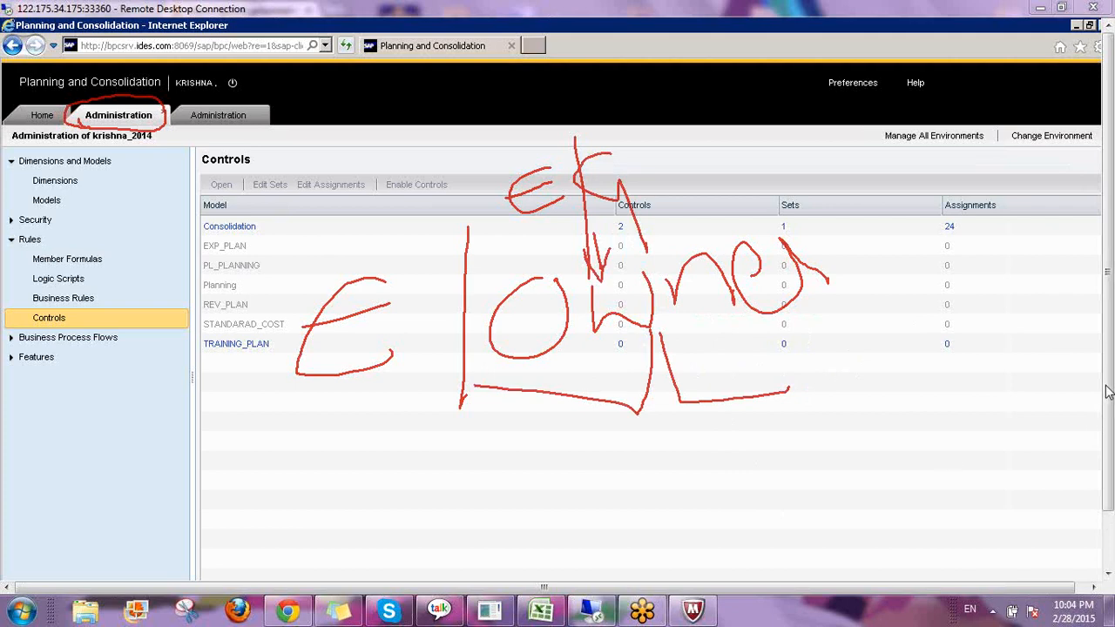
{"action": "left_click", "coordinate": [979, 495]}
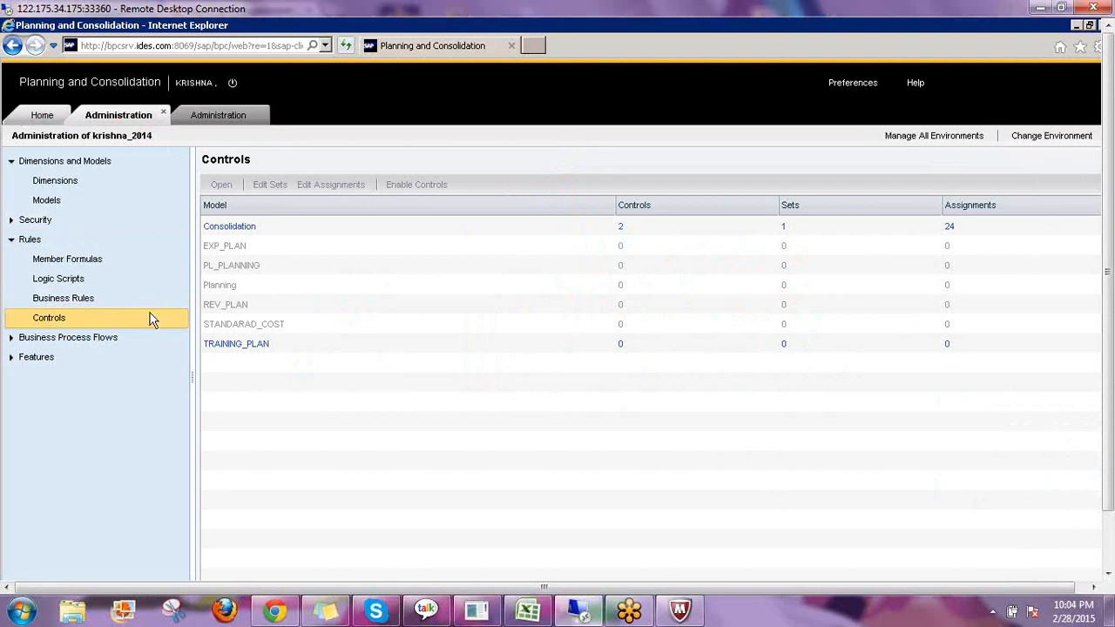
Go to the Home start page and expand Consolidation Central.
{"action": "left_click", "coordinate": [42, 115]}
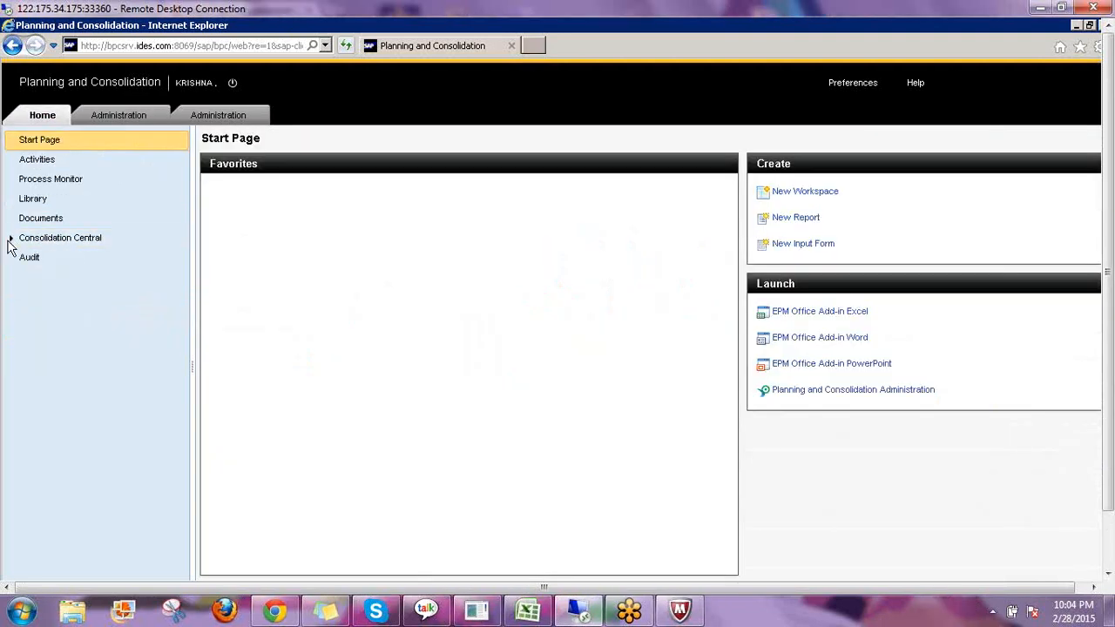
{"action": "left_click", "coordinate": [11, 237]}
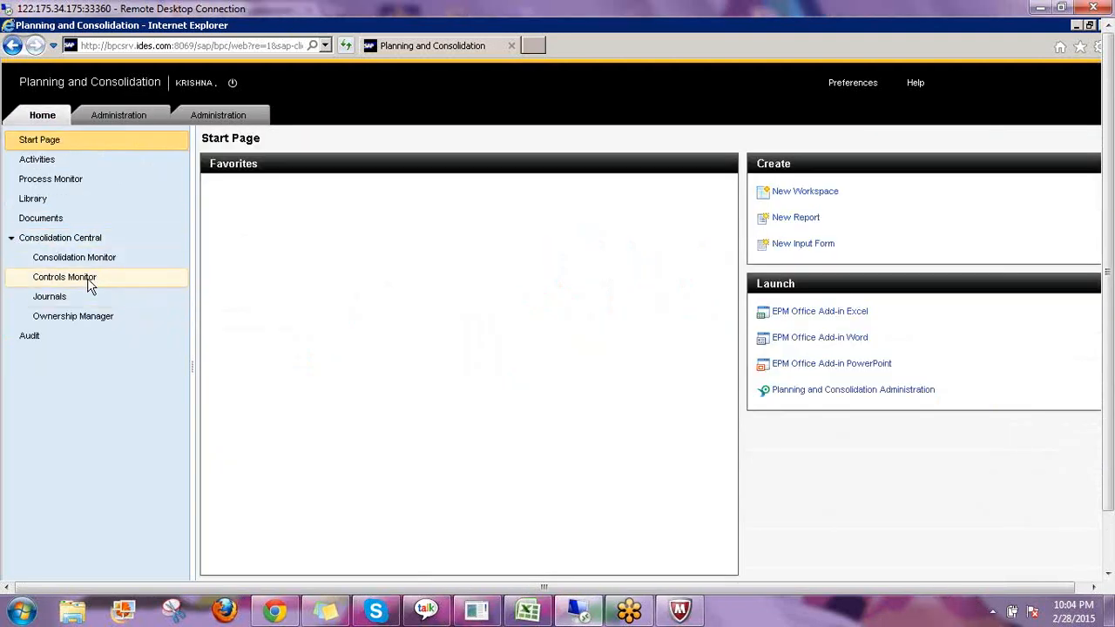
Open the Controls Monitor under Consolidation Central.
{"action": "left_click", "coordinate": [88, 278]}
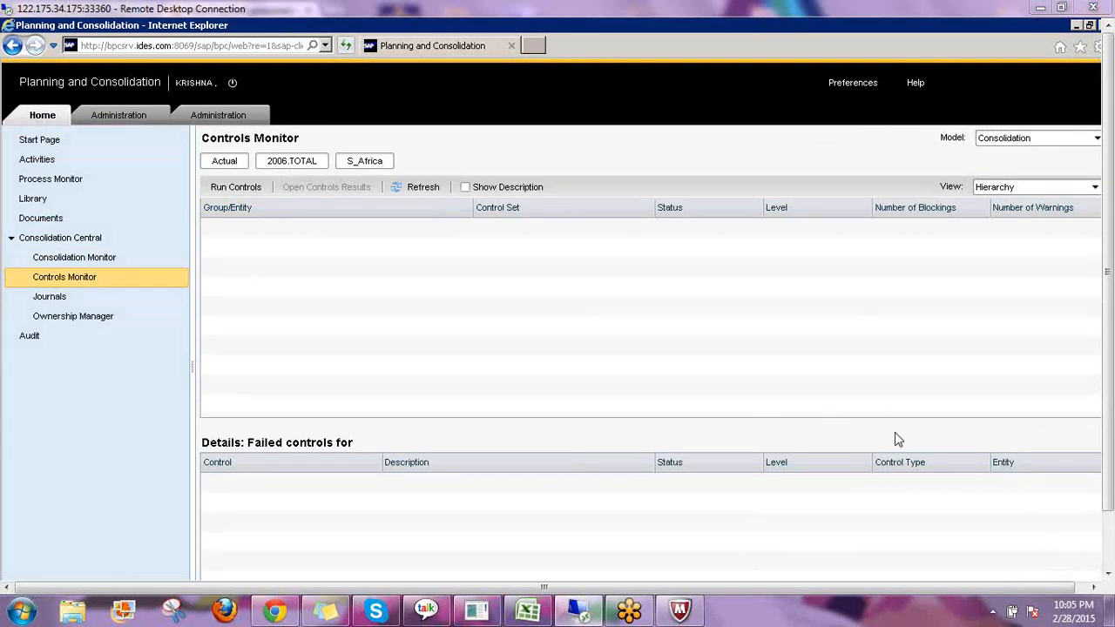
{"action": "mouse_move", "coordinate": [427, 276]}
{"action": "left_mouse_down"}
{"action": "mouse_move", "coordinate": [468, 316]}
{"action": "mouse_move", "coordinate": [521, 307]}
{"action": "mouse_move", "coordinate": [521, 378]}
{"action": "mouse_move", "coordinate": [653, 389]}
{"action": "left_mouse_up"}
{"action": "left_click_drag", "start_coordinate": [677, 344], "coordinate": [680, 398]}
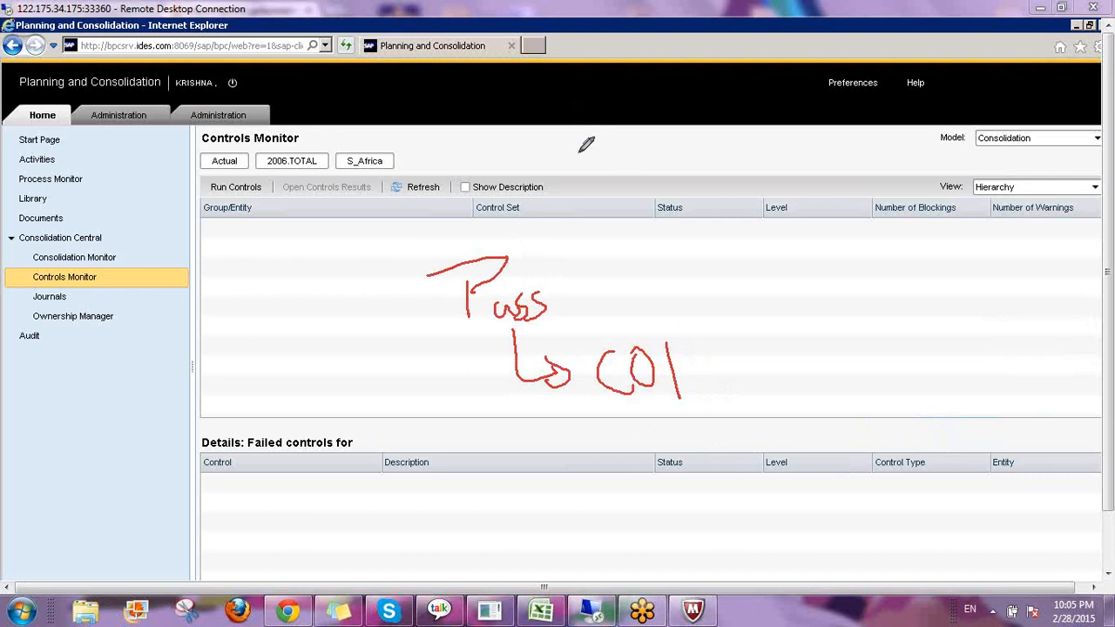
{"action": "mouse_move", "coordinate": [562, 155]}
{"action": "left_mouse_down"}
{"action": "mouse_move", "coordinate": [582, 179]}
{"action": "mouse_move", "coordinate": [582, 225]}
{"action": "mouse_move", "coordinate": [614, 224]}
{"action": "mouse_move", "coordinate": [592, 272]}
{"action": "left_mouse_up"}
{"action": "left_click_drag", "start_coordinate": [585, 258], "coordinate": [629, 251]}
{"action": "left_click_drag", "start_coordinate": [608, 146], "coordinate": [684, 261]}
{"action": "mouse_move", "coordinate": [688, 161]}
{"action": "left_mouse_down"}
{"action": "mouse_move", "coordinate": [719, 149]}
{"action": "mouse_move", "coordinate": [755, 200]}
{"action": "left_mouse_up"}
{"action": "mouse_move", "coordinate": [755, 143]}
{"action": "left_mouse_down"}
{"action": "mouse_move", "coordinate": [770, 199]}
{"action": "mouse_move", "coordinate": [757, 292]}
{"action": "left_mouse_up"}
{"action": "left_click_drag", "start_coordinate": [778, 197], "coordinate": [770, 272]}
{"action": "mouse_move", "coordinate": [801, 225]}
{"action": "left_mouse_down"}
{"action": "mouse_move", "coordinate": [786, 281]}
{"action": "mouse_move", "coordinate": [824, 229]}
{"action": "left_mouse_up"}
{"action": "left_click_drag", "start_coordinate": [725, 228], "coordinate": [824, 268]}
{"action": "left_click_drag", "start_coordinate": [661, 148], "coordinate": [764, 205]}
{"action": "left_click_drag", "start_coordinate": [740, 165], "coordinate": [602, 237]}
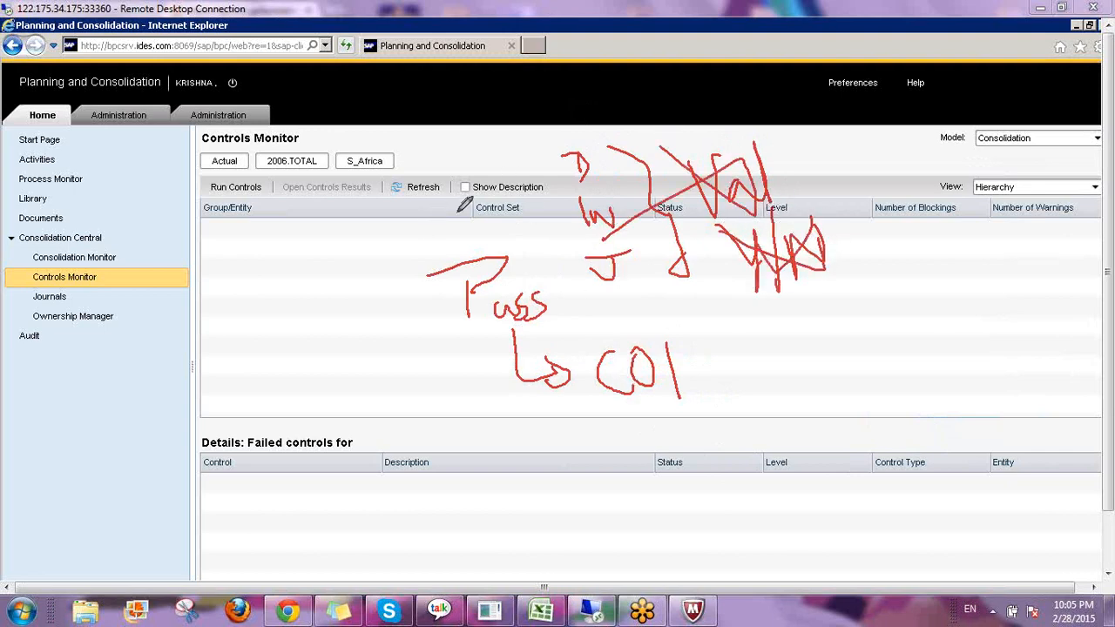
{"action": "left_click_drag", "start_coordinate": [237, 281], "coordinate": [237, 323]}
{"action": "mouse_move", "coordinate": [270, 258]}
{"action": "left_mouse_down"}
{"action": "mouse_move", "coordinate": [266, 310]}
{"action": "mouse_move", "coordinate": [255, 311]}
{"action": "left_mouse_up"}
{"action": "mouse_move", "coordinate": [200, 277]}
{"action": "left_mouse_down"}
{"action": "mouse_move", "coordinate": [283, 264]}
{"action": "mouse_move", "coordinate": [311, 309]}
{"action": "mouse_move", "coordinate": [343, 287]}
{"action": "mouse_move", "coordinate": [348, 317]}
{"action": "mouse_move", "coordinate": [415, 297]}
{"action": "mouse_move", "coordinate": [449, 254]}
{"action": "mouse_move", "coordinate": [469, 288]}
{"action": "left_mouse_up"}
{"action": "mouse_move", "coordinate": [225, 388]}
{"action": "left_mouse_down"}
{"action": "mouse_move", "coordinate": [388, 359]}
{"action": "mouse_move", "coordinate": [401, 372]}
{"action": "mouse_move", "coordinate": [431, 371]}
{"action": "mouse_move", "coordinate": [467, 420]}
{"action": "mouse_move", "coordinate": [569, 417]}
{"action": "mouse_move", "coordinate": [575, 434]}
{"action": "left_mouse_up"}
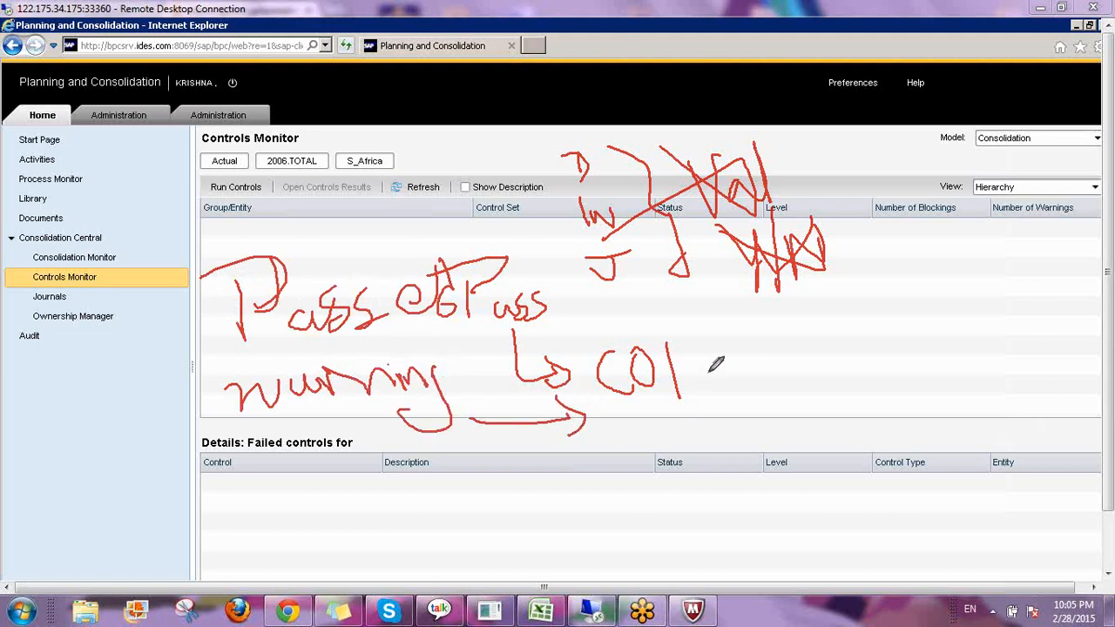
{"action": "mouse_move", "coordinate": [659, 321]}
{"action": "left_mouse_down"}
{"action": "mouse_move", "coordinate": [615, 265]}
{"action": "mouse_move", "coordinate": [218, 241]}
{"action": "mouse_move", "coordinate": [747, 453]}
{"action": "mouse_move", "coordinate": [667, 306]}
{"action": "left_mouse_up"}
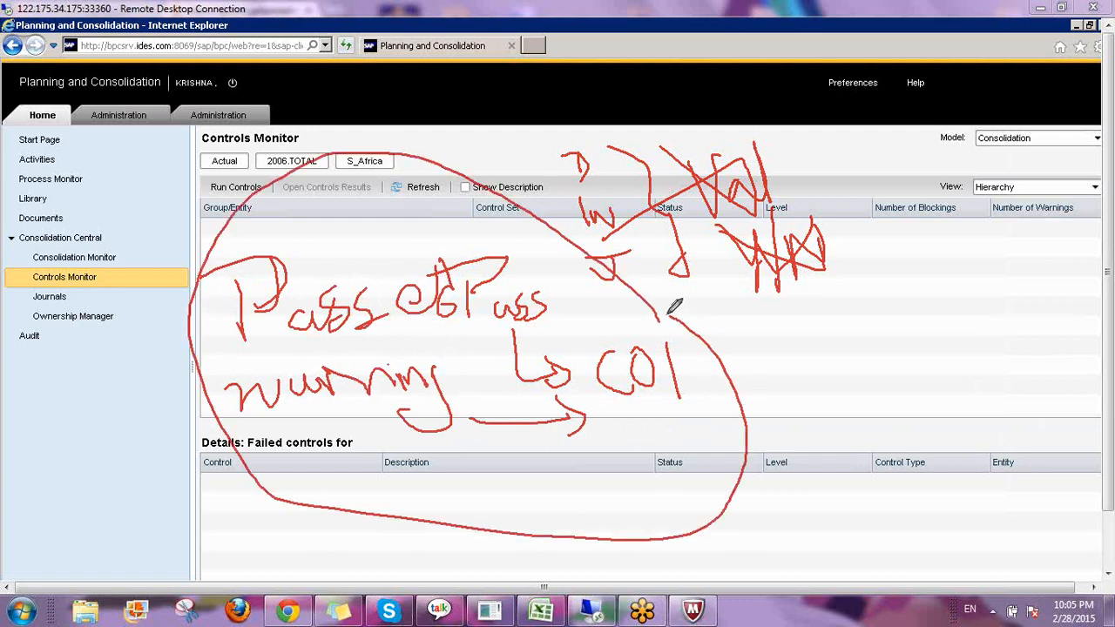
{"action": "left_click_drag", "start_coordinate": [589, 468], "coordinate": [590, 533]}
{"action": "mouse_move", "coordinate": [528, 468]}
{"action": "left_mouse_down"}
{"action": "mouse_move", "coordinate": [634, 453]}
{"action": "mouse_move", "coordinate": [609, 568]}
{"action": "left_mouse_up"}
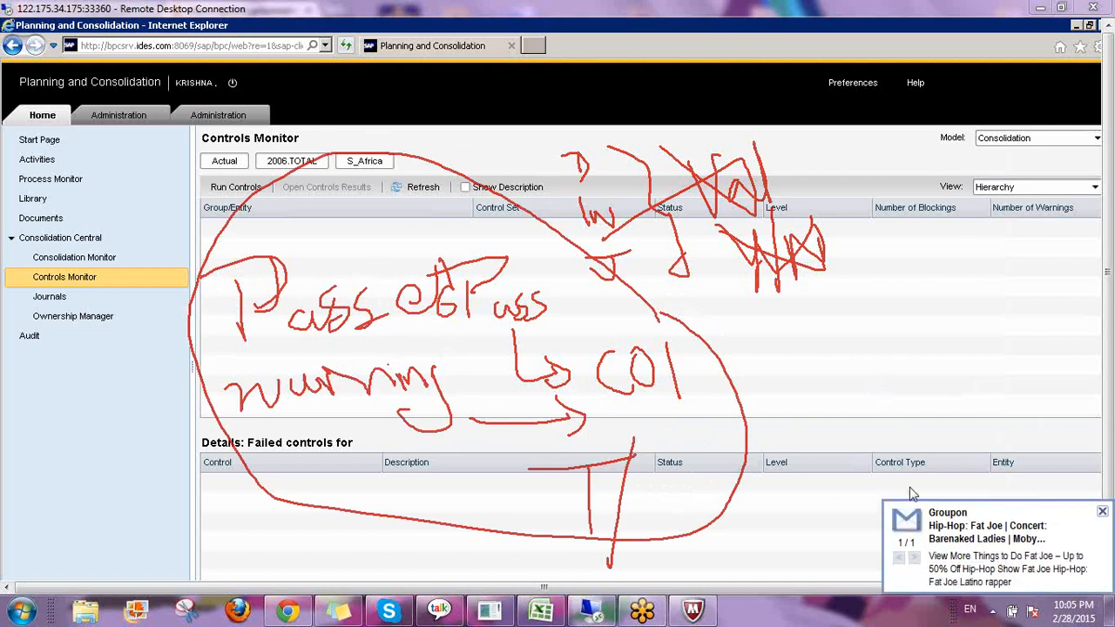
{"action": "key", "text": "Escape"}
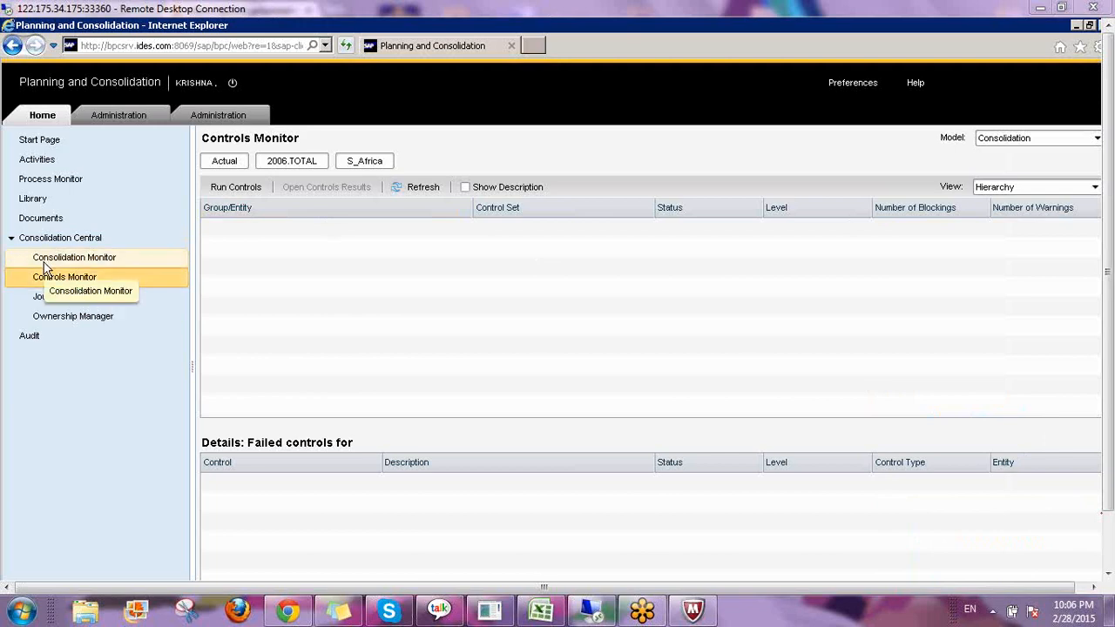
Examine the Control Status column in the Consolidation Monitor and return to the Controls Monitor columns.
{"action": "left_click", "coordinate": [111, 262]}
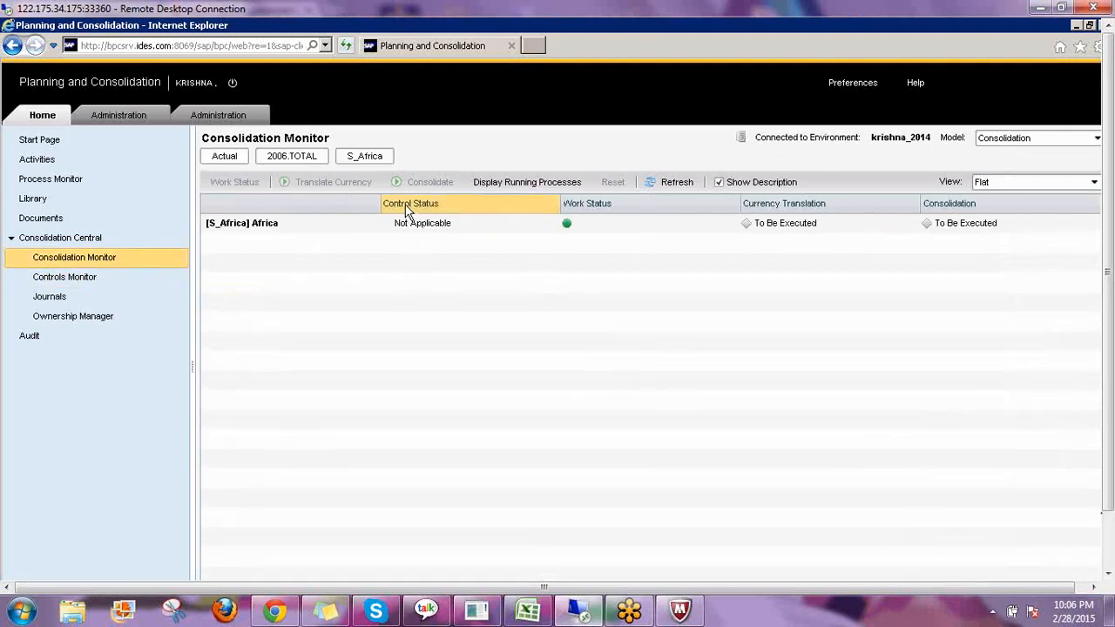
{"action": "left_click", "coordinate": [419, 224]}
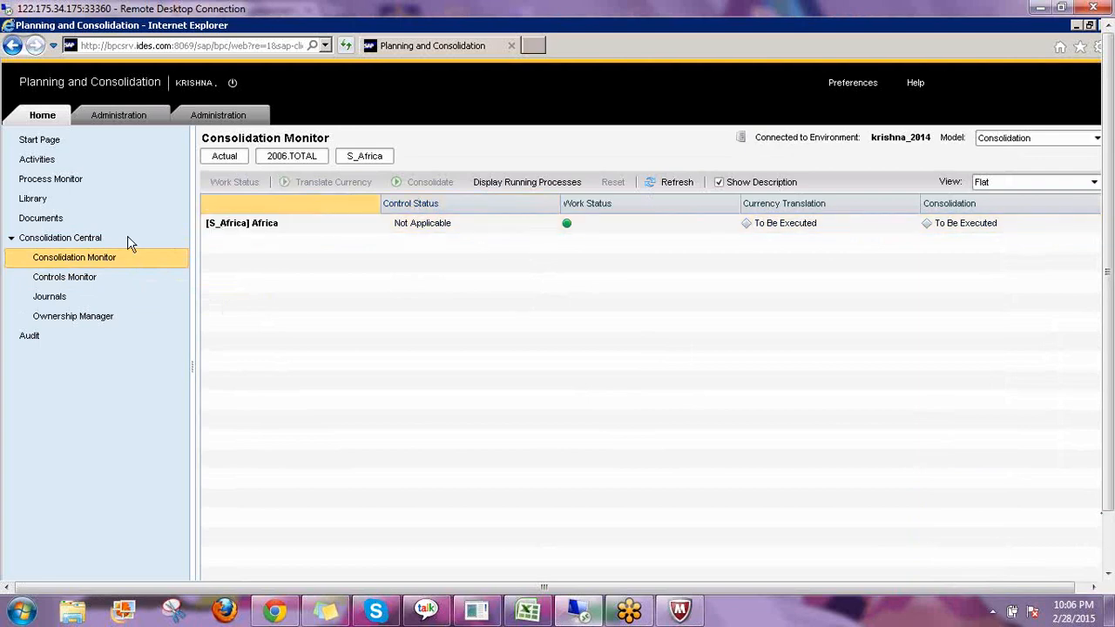
{"action": "left_click", "coordinate": [84, 280]}
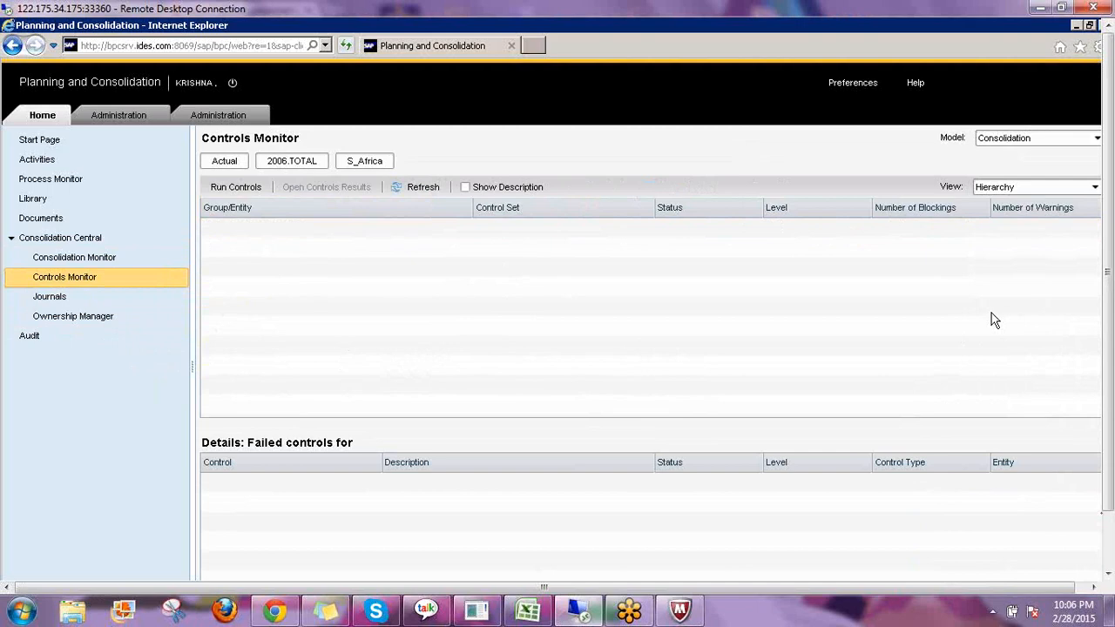
{"action": "left_click", "coordinate": [1094, 210]}
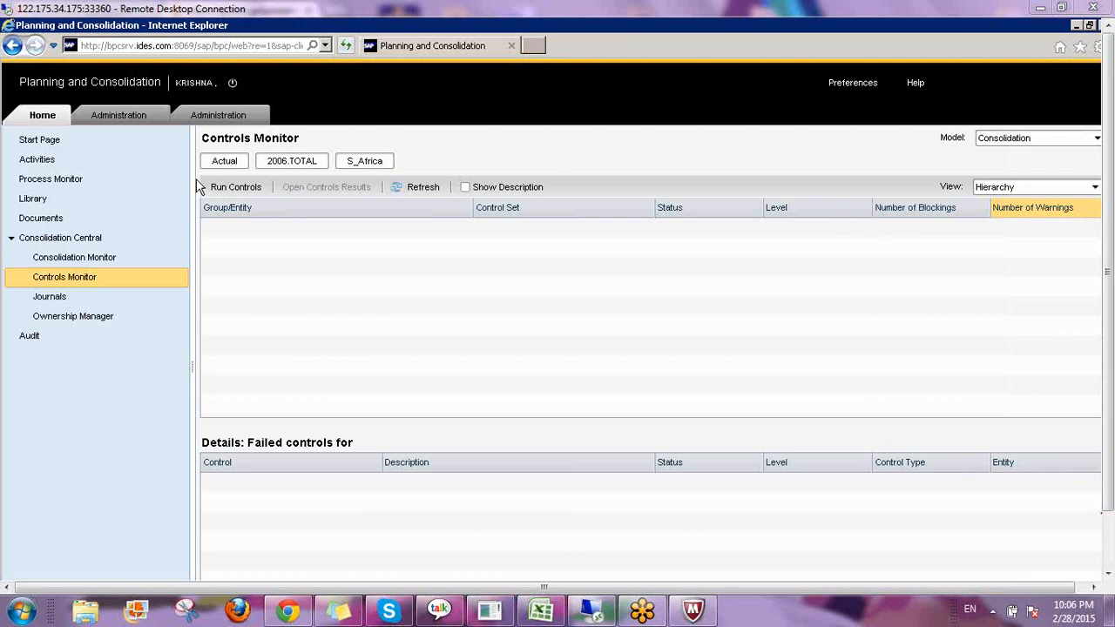
Set the Controls Monitor context to time Feb 2013 and entity Asia Pacific.
{"action": "left_click", "coordinate": [297, 165]}
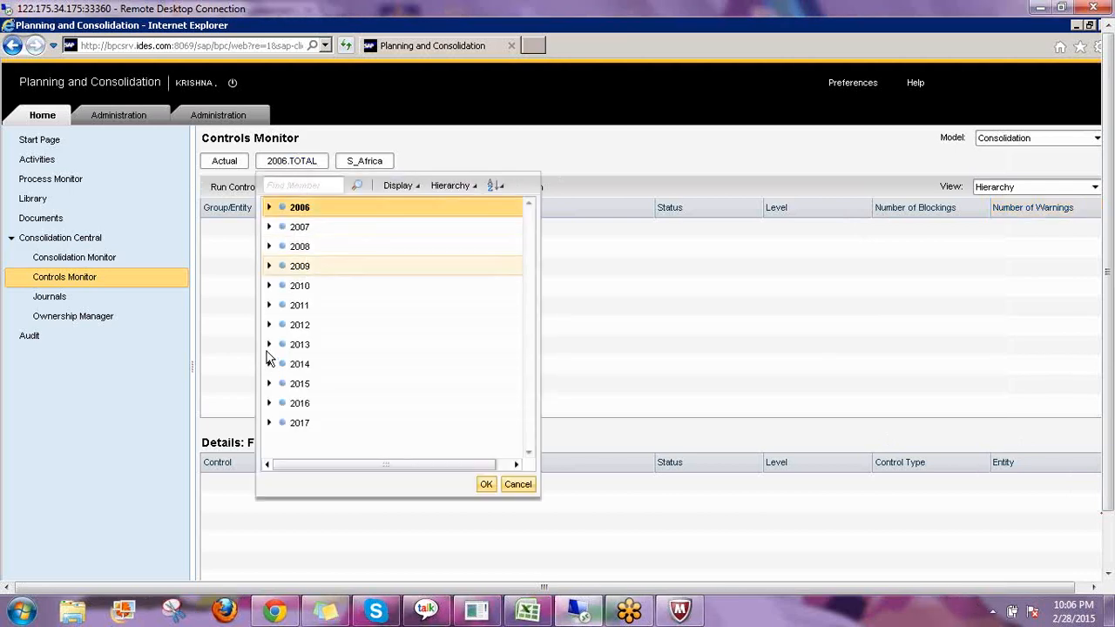
{"action": "left_click", "coordinate": [269, 345]}
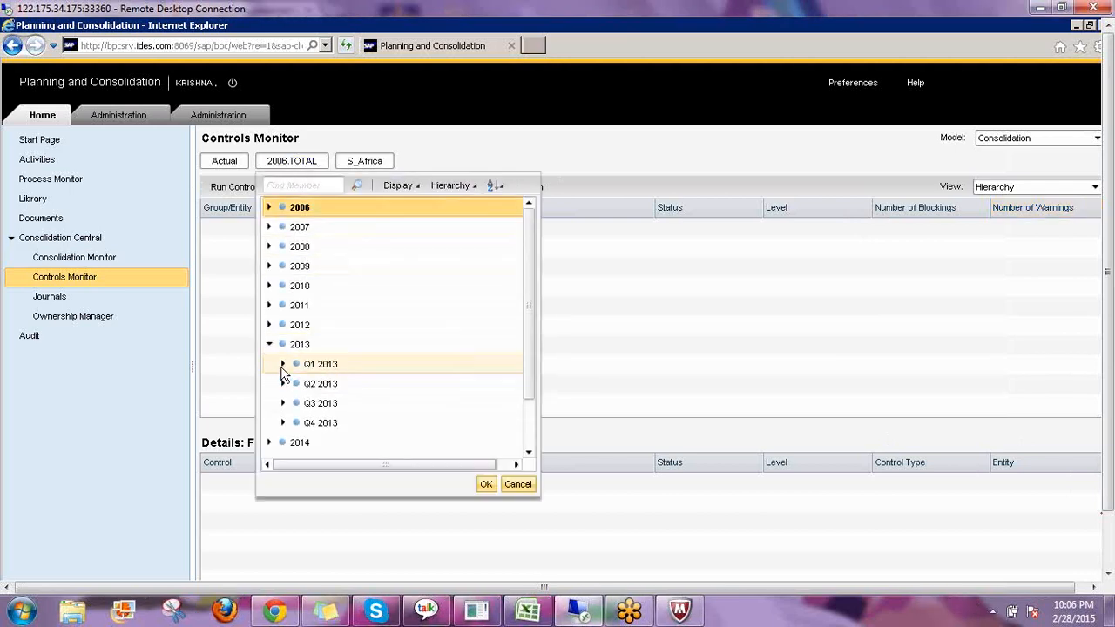
{"action": "left_click", "coordinate": [282, 366]}
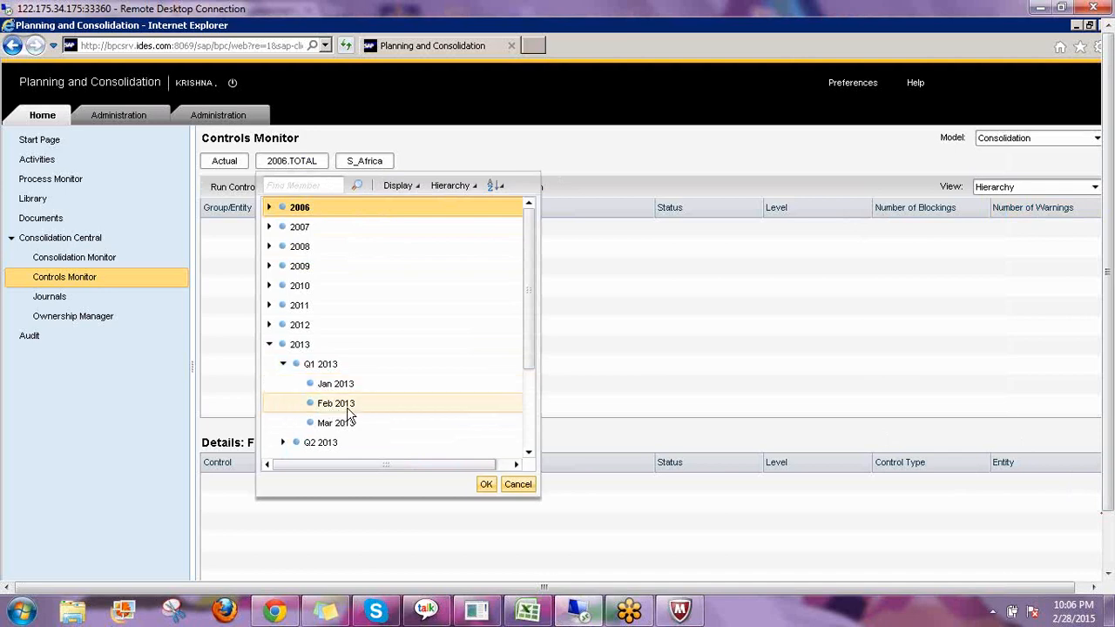
{"action": "left_click", "coordinate": [348, 408]}
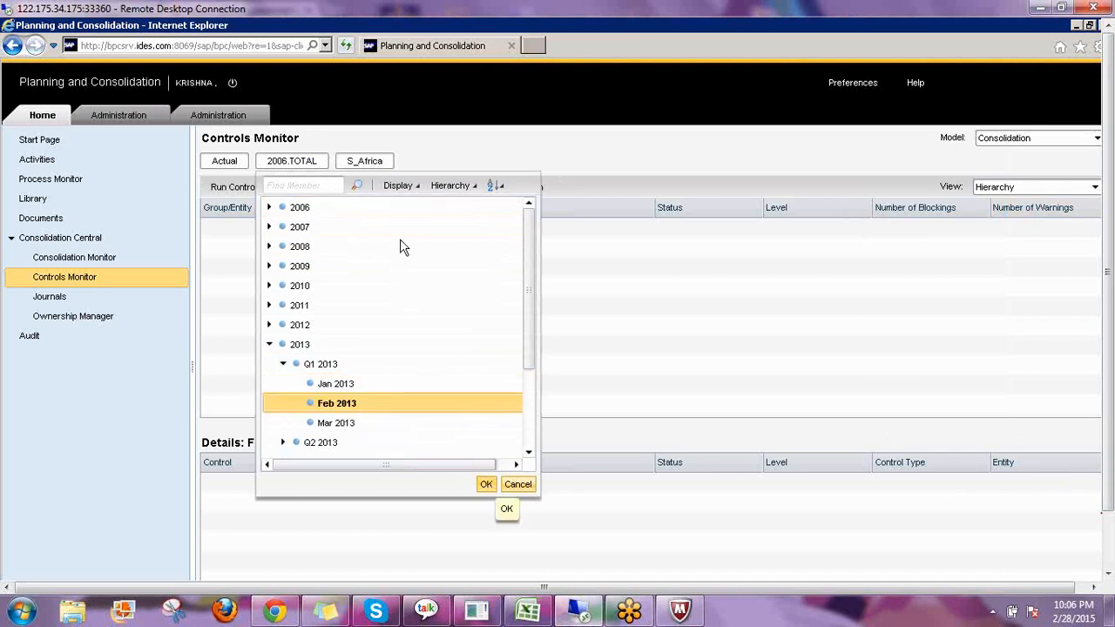
{"action": "left_click", "coordinate": [358, 166]}
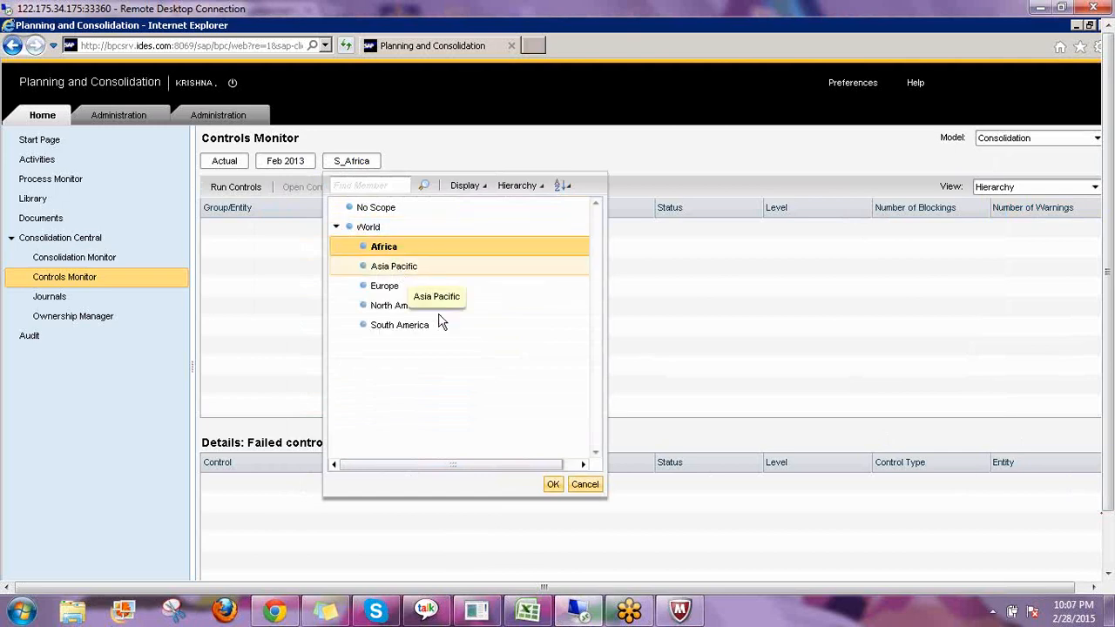
{"action": "left_click", "coordinate": [552, 484]}
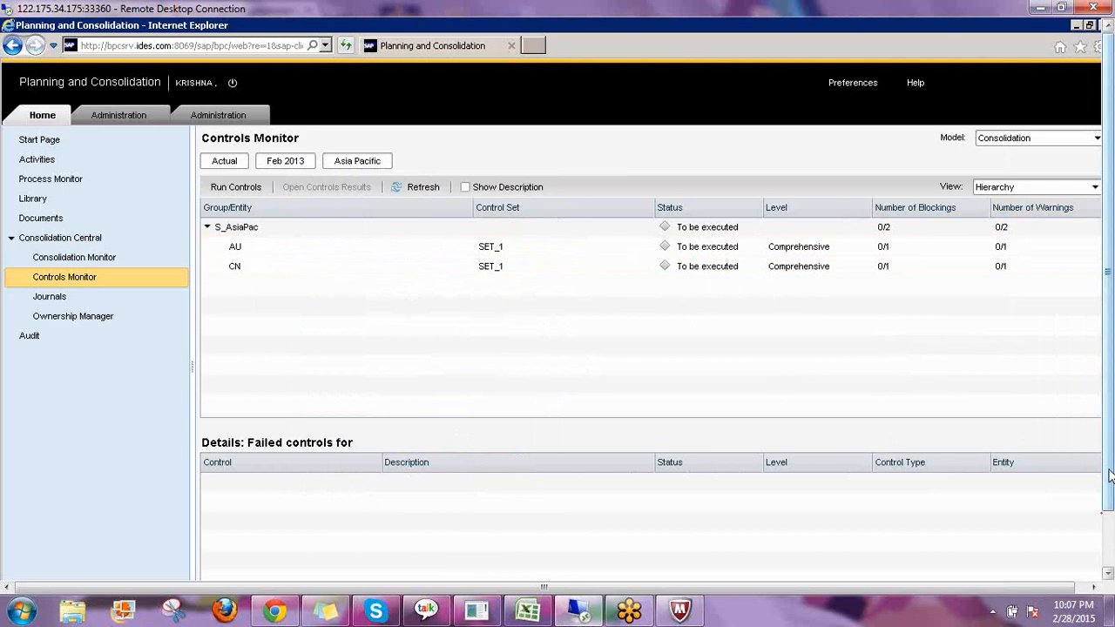
{"action": "mouse_move", "coordinate": [1109, 475]}
{"action": "left_mouse_down"}
{"action": "mouse_move", "coordinate": [1109, 514]}
{"action": "mouse_move", "coordinate": [1108, 461]}
{"action": "left_mouse_up"}
{"action": "mouse_move", "coordinate": [1108, 102]}
{"action": "left_mouse_down"}
{"action": "mouse_move", "coordinate": [1107, 141]}
{"action": "mouse_move", "coordinate": [1107, 86]}
{"action": "left_mouse_up"}
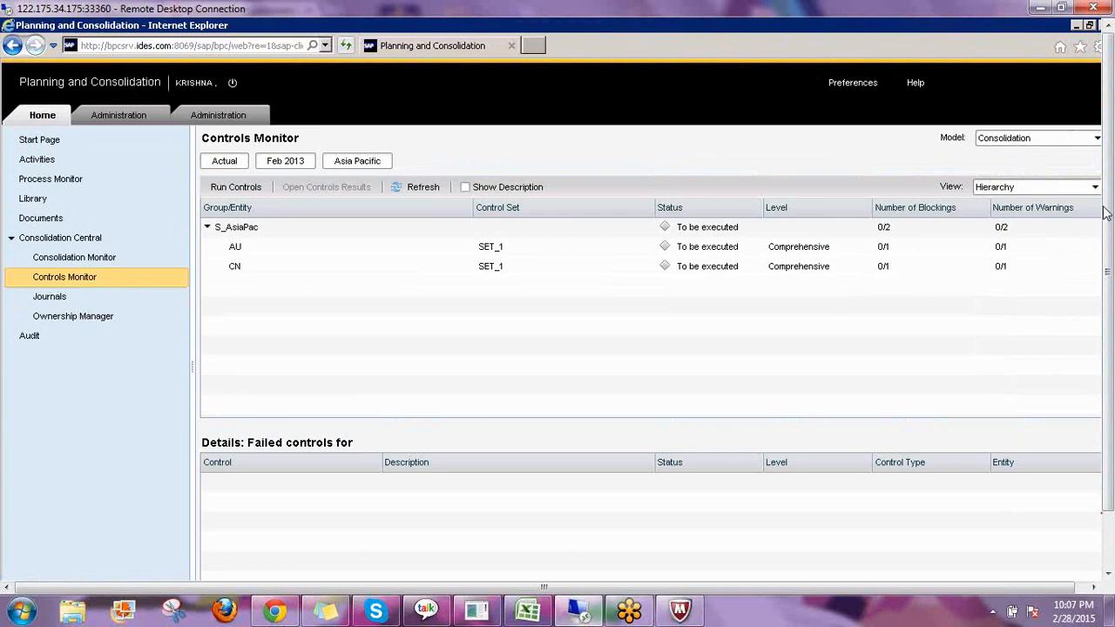
{"action": "left_click", "coordinate": [968, 491]}
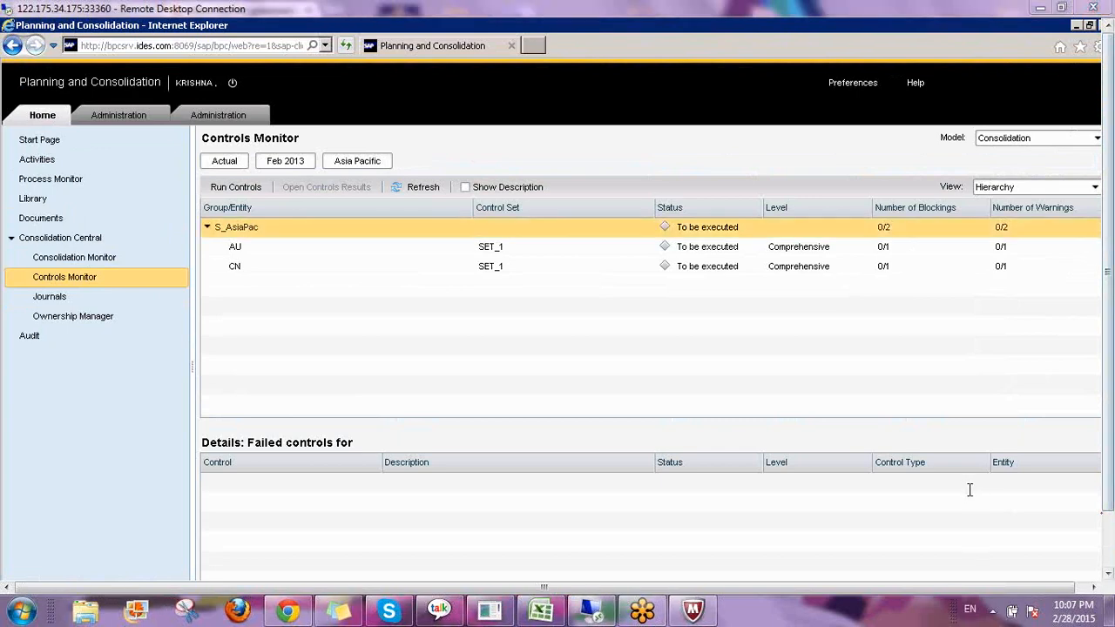
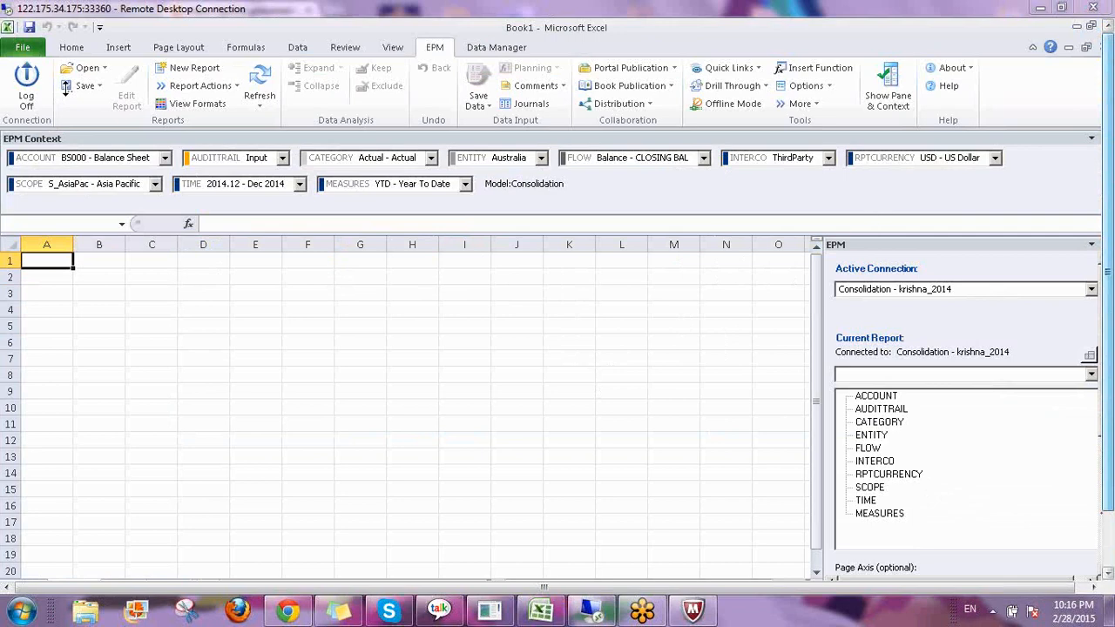
Open the CONTROLS-TESTING.xlsx input form from the server's INPUT SCHEDULES template folder.
{"action": "left_click", "coordinate": [104, 70]}
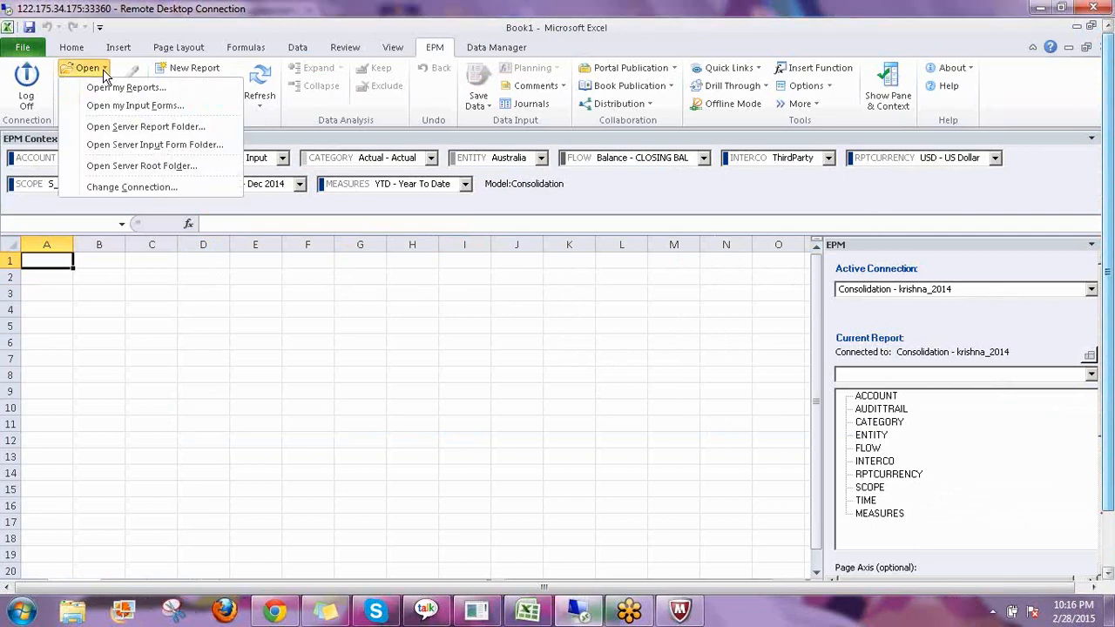
{"action": "left_click", "coordinate": [120, 166]}
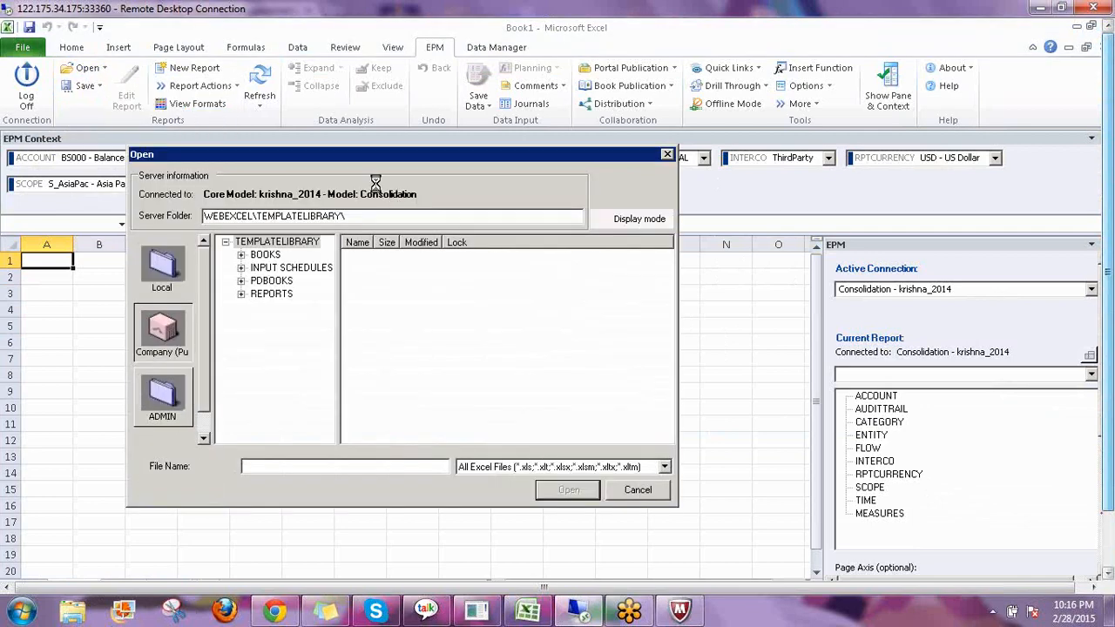
{"action": "left_click", "coordinate": [307, 268]}
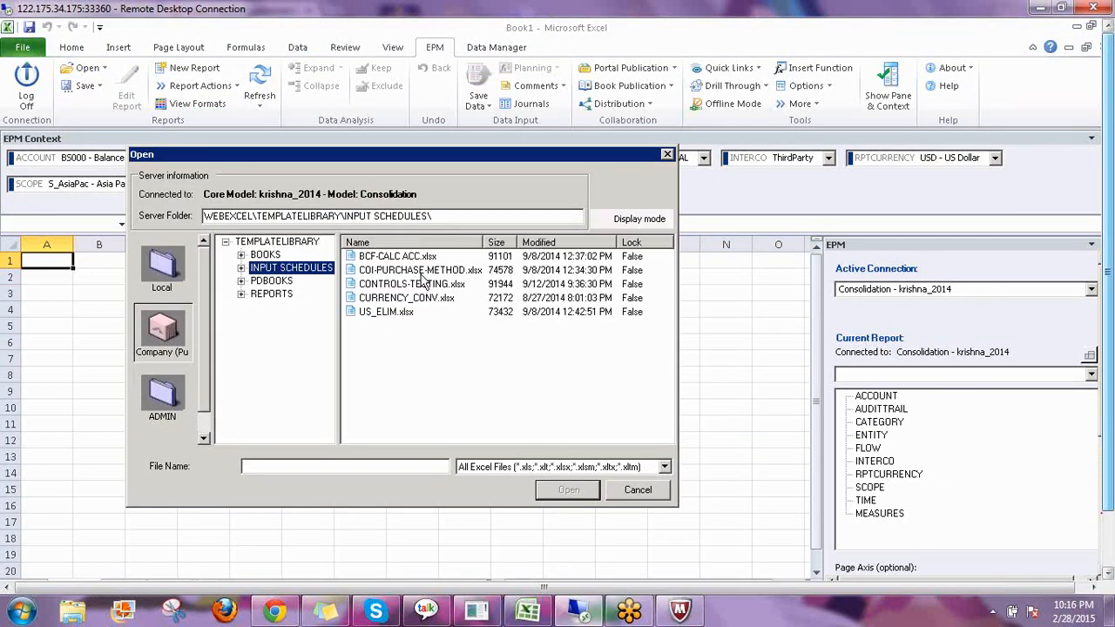
{"action": "left_click", "coordinate": [396, 284]}
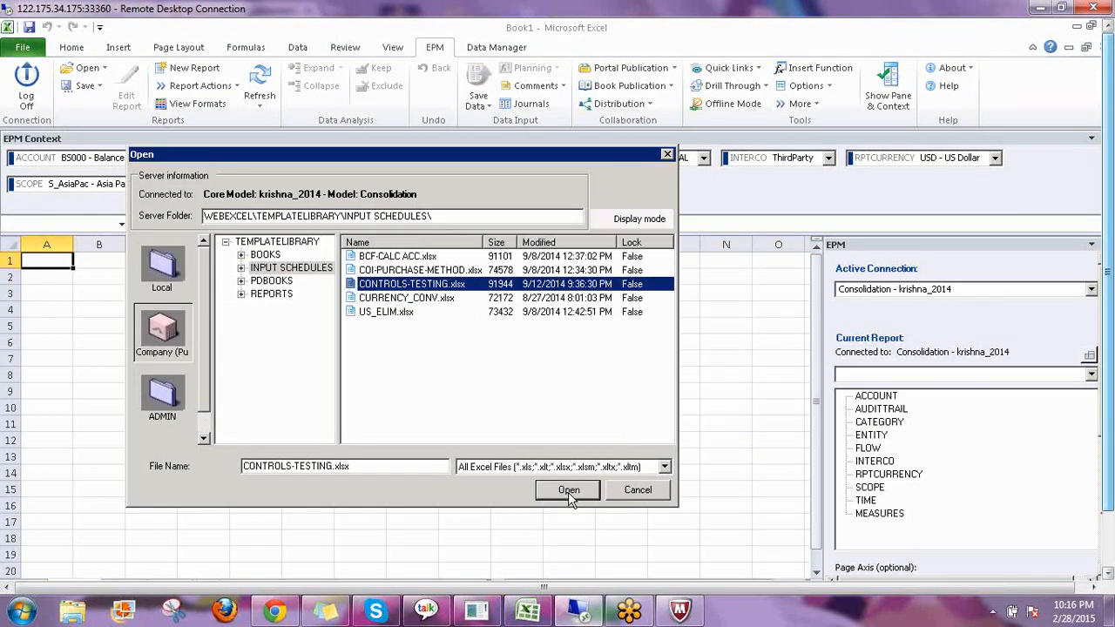
{"action": "left_click", "coordinate": [568, 490]}
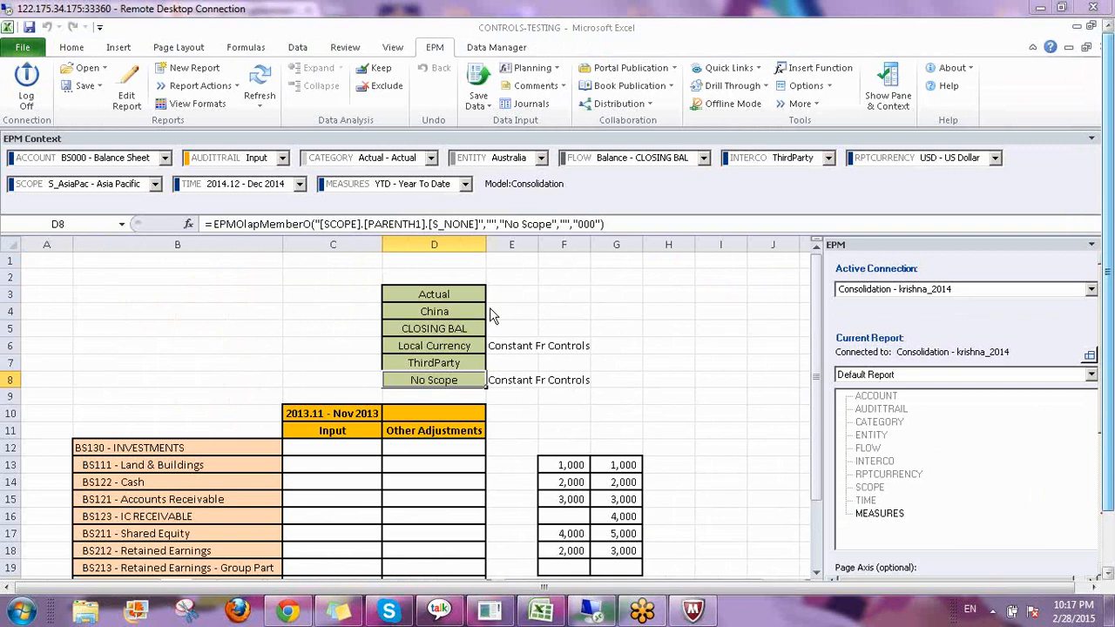
Refresh the input form so it loads data for the current EPM context.
{"action": "left_click", "coordinate": [622, 317]}
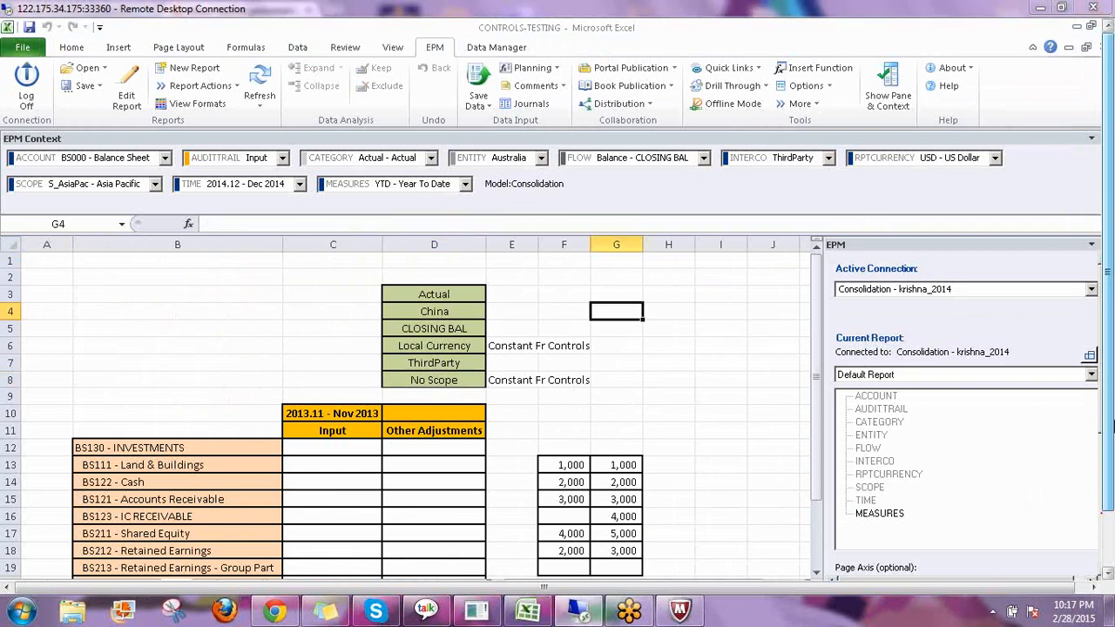
{"action": "left_click_drag", "start_coordinate": [1112, 429], "coordinate": [1111, 387]}
{"action": "left_click", "coordinate": [262, 75]}
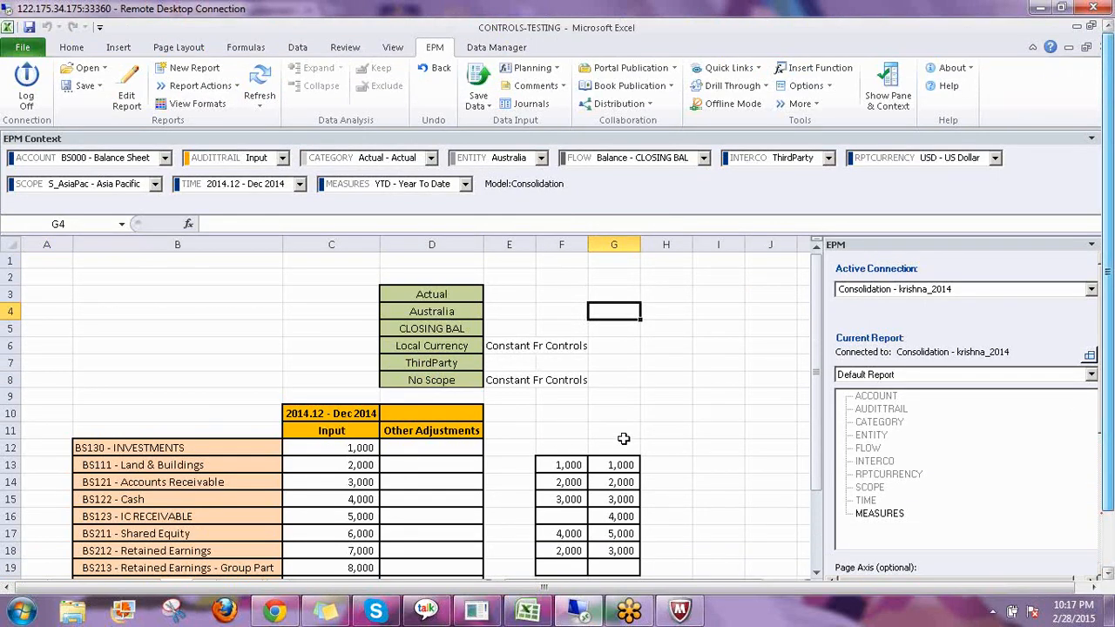
Set the TIME context to 2013.02 - Feb 2013 and refresh the sheet data.
{"action": "scroll", "coordinate": [628, 401], "scroll_direction": "down", "scroll_amount": 2}
{"action": "left_click", "coordinate": [624, 399]}
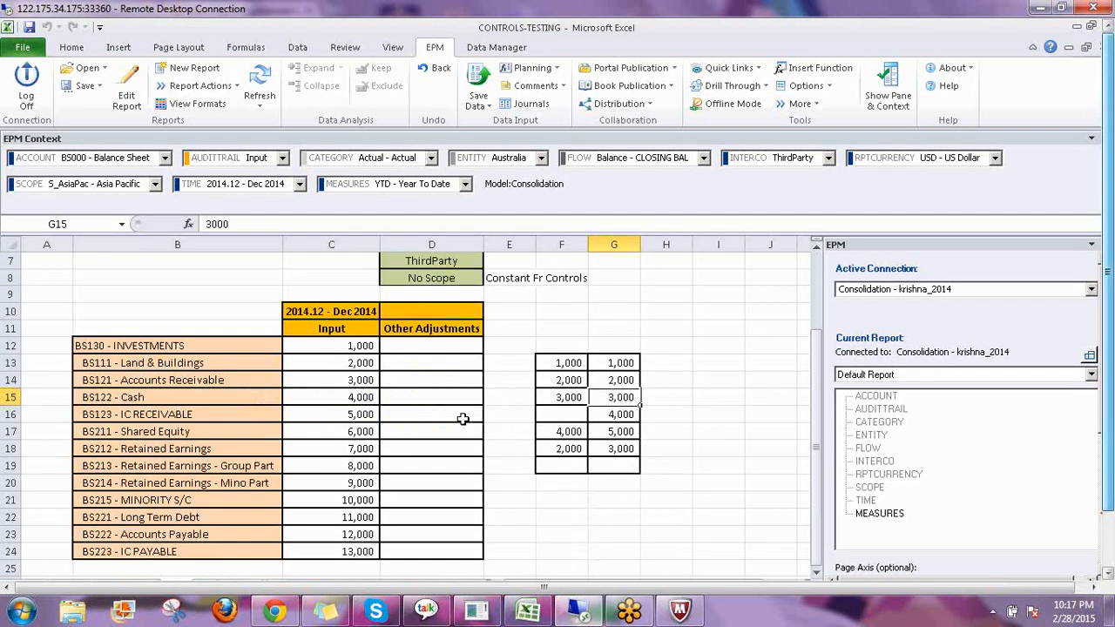
{"action": "scroll", "coordinate": [463, 419], "scroll_direction": "down", "scroll_amount": 2}
{"action": "scroll", "coordinate": [463, 419], "scroll_direction": "up", "scroll_amount": 2}
{"action": "left_click", "coordinate": [614, 365]}
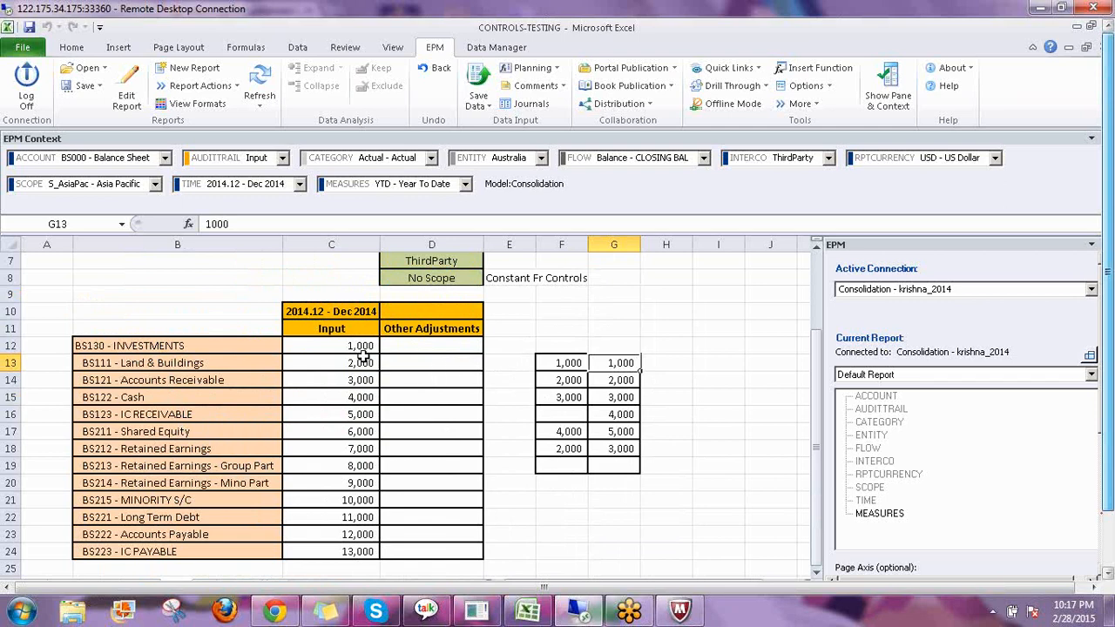
{"action": "left_click", "coordinate": [299, 183]}
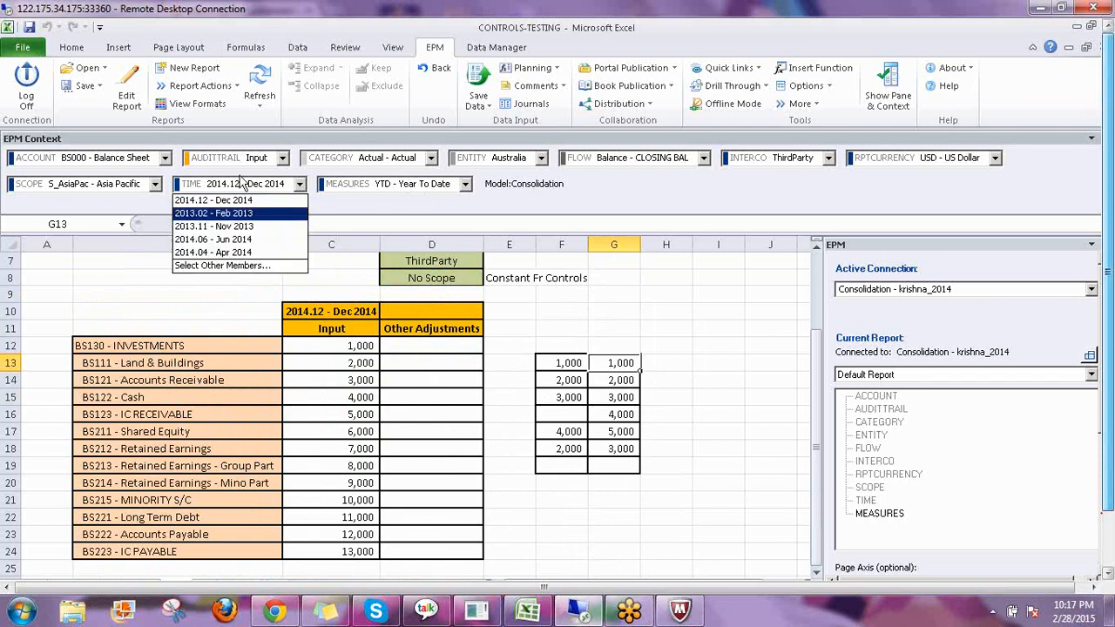
{"action": "left_click", "coordinate": [227, 214]}
{"action": "left_click", "coordinate": [260, 88]}
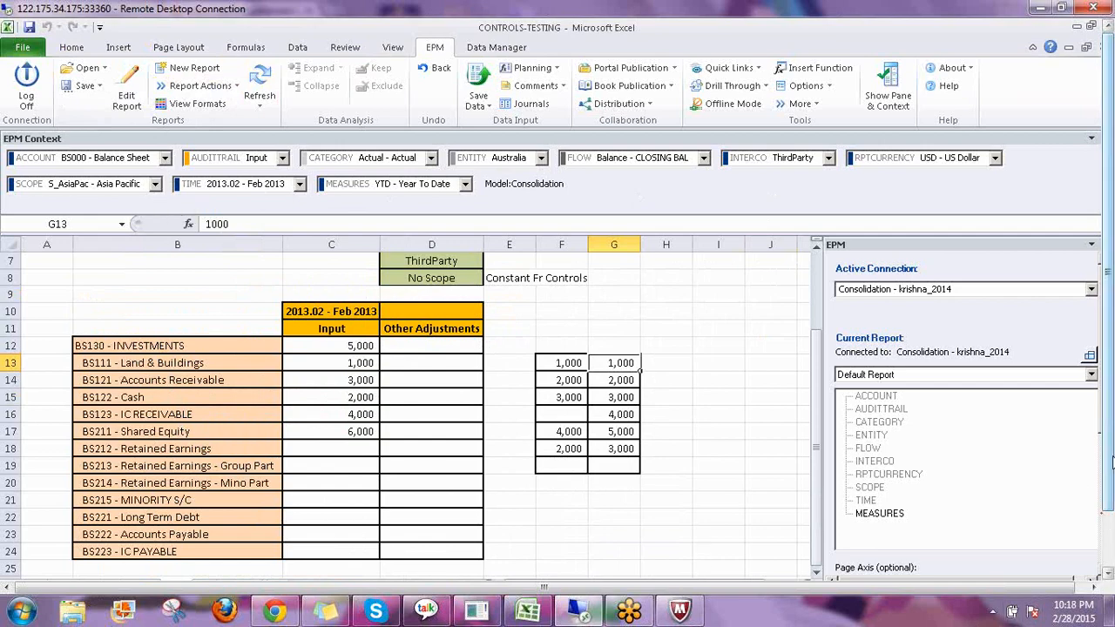
Review the Controls Monitor for Actual, Feb 2013, Asia Pacific, and return to the CONTROLS-TESTING workbook.
{"action": "left_click_drag", "start_coordinate": [1112, 463], "coordinate": [1113, 523]}
{"action": "left_click", "coordinate": [233, 570]}
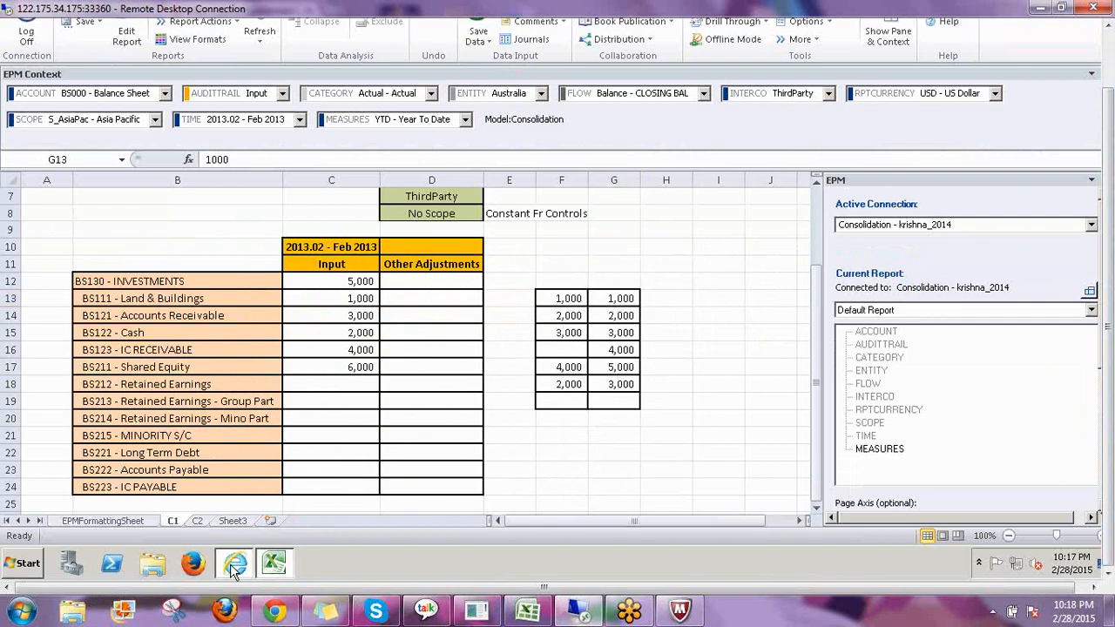
{"action": "left_click", "coordinate": [277, 567]}
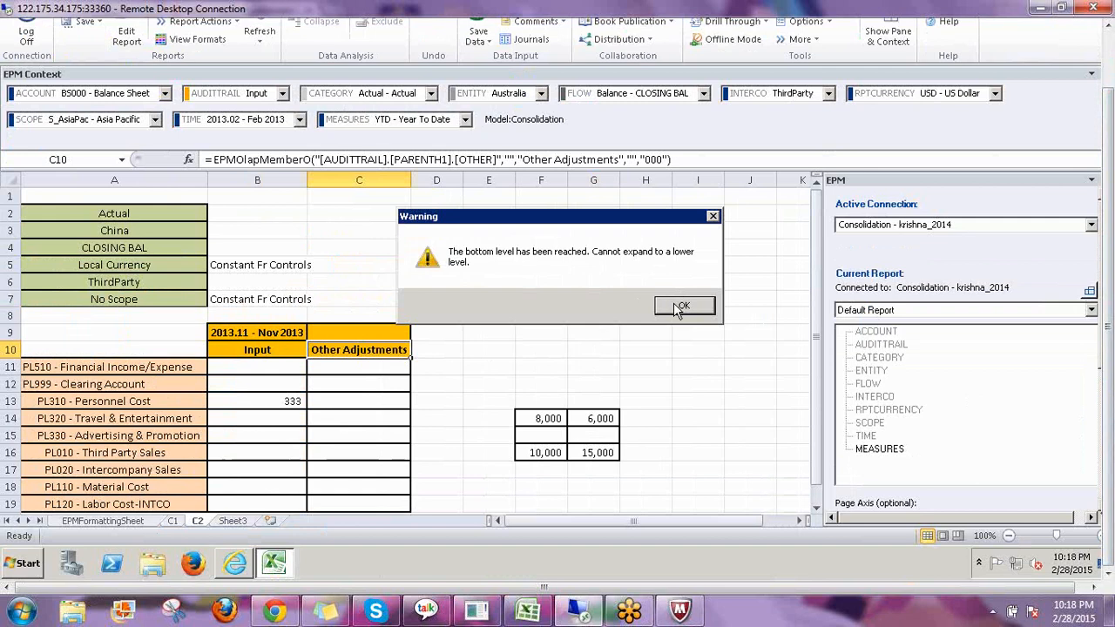
Switch to the C2 sheet and refresh it for the Feb 2013 context.
{"action": "left_click", "coordinate": [680, 307]}
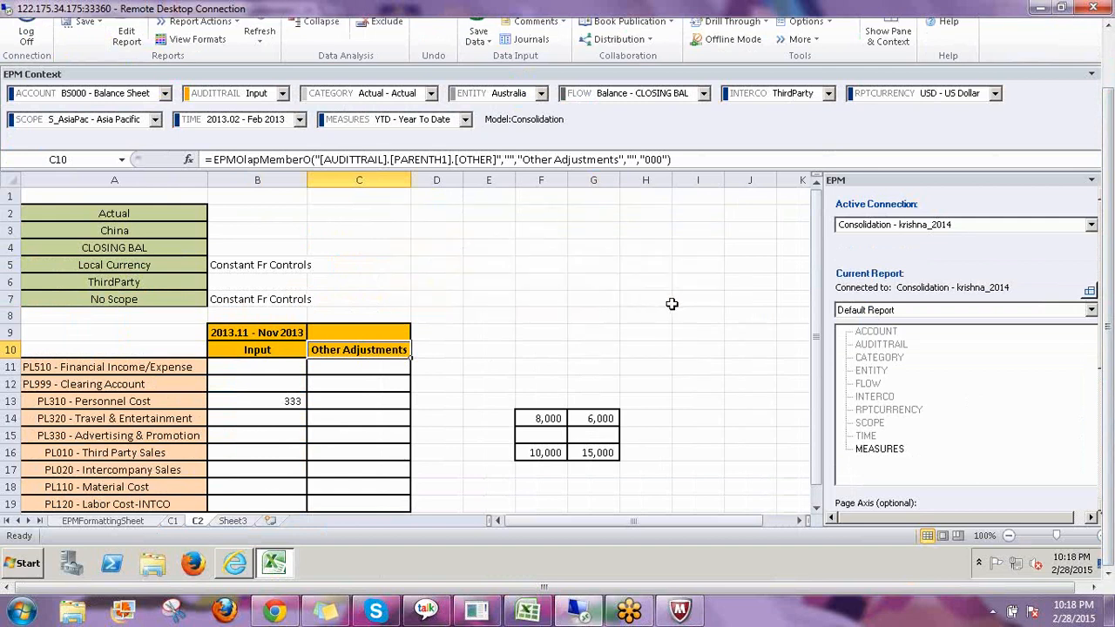
{"action": "scroll", "coordinate": [681, 318], "scroll_direction": "down", "scroll_amount": 1}
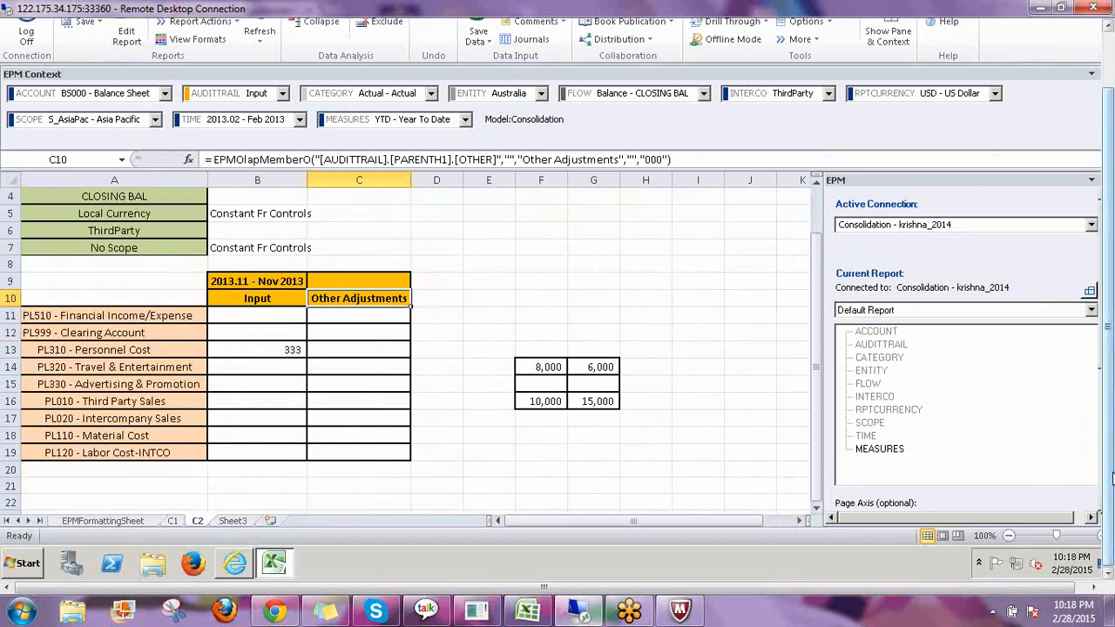
{"action": "scroll", "coordinate": [1111, 477], "scroll_direction": "up", "scroll_amount": 2}
{"action": "left_click", "coordinate": [259, 87]}
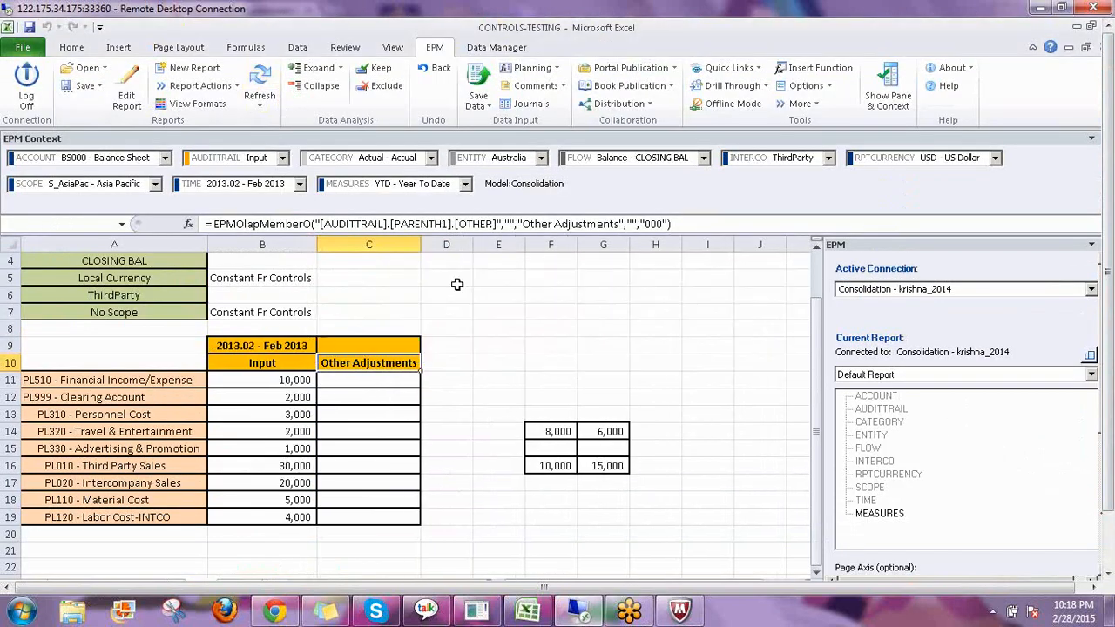
Enter 5,000 under Other Adjustments for PL010 - Third Party Sales.
{"action": "left_click", "coordinate": [815, 364]}
{"action": "left_click_drag", "start_coordinate": [814, 364], "coordinate": [815, 346]}
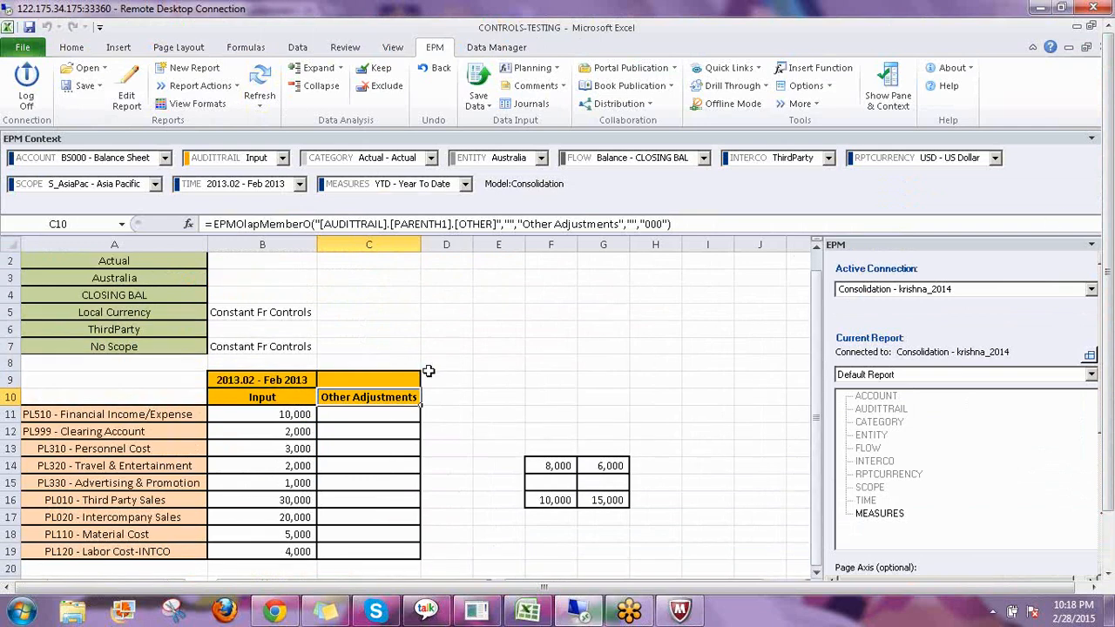
{"action": "left_click", "coordinate": [352, 412]}
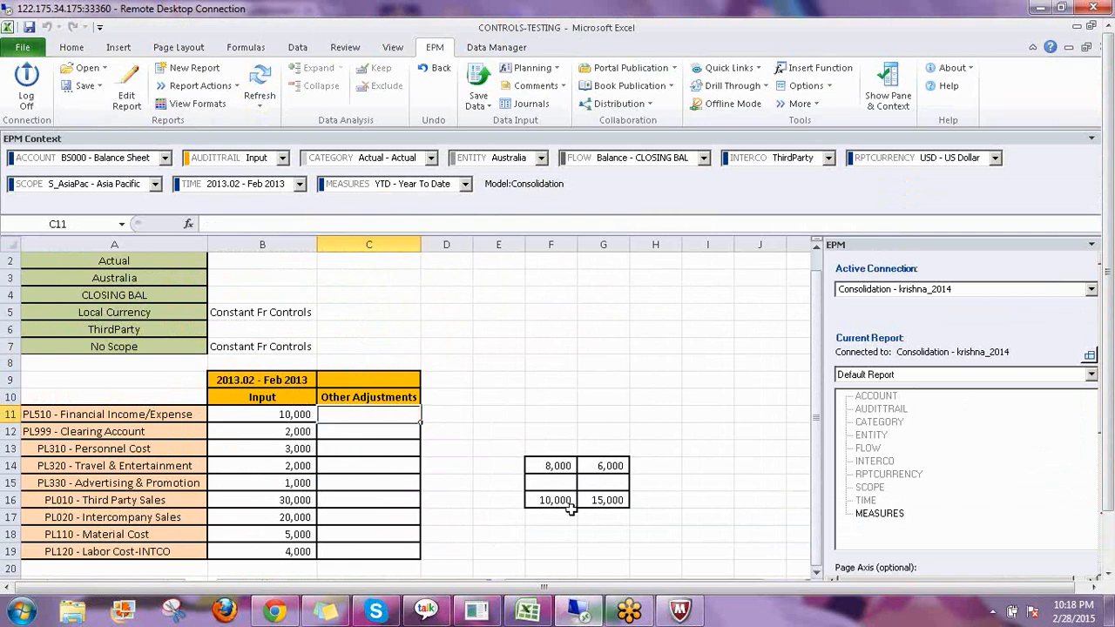
{"action": "key", "text": "Down"}
{"action": "key", "text": "Down"}
{"action": "key", "text": "Down"}
{"action": "key", "text": "Down"}
{"action": "key", "text": "Down"}
{"action": "key", "text": "Down"}
{"action": "key", "text": "Down"}
{"action": "key", "text": "Down"}
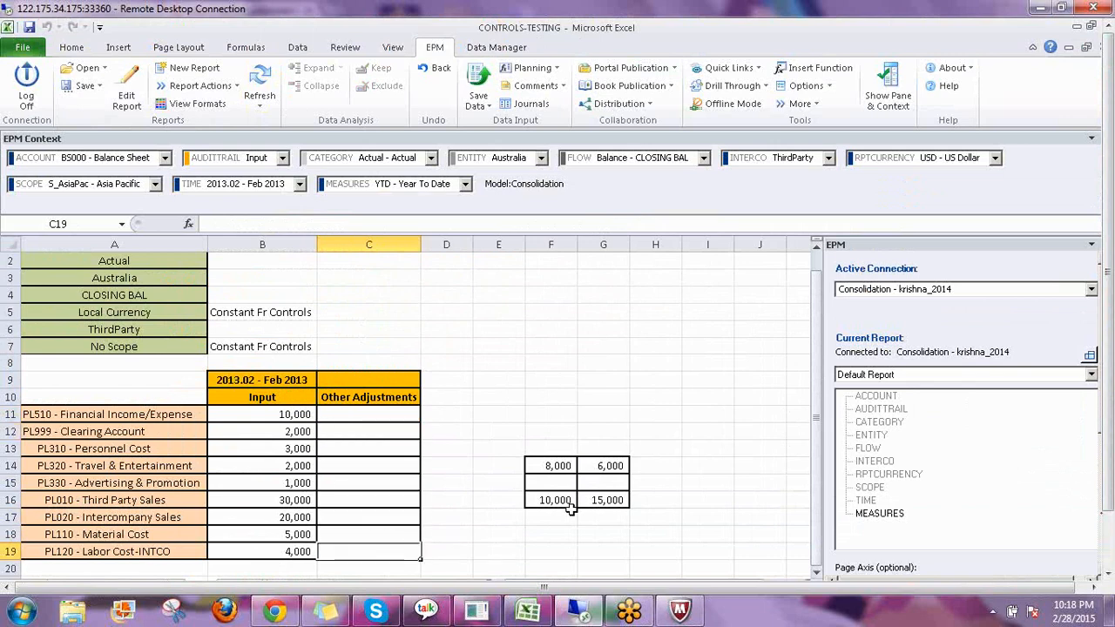
{"action": "key", "text": "Down"}
{"action": "key", "text": "Up"}
{"action": "key", "text": "Up"}
{"action": "key", "text": "Up"}
{"action": "key", "text": "Up"}
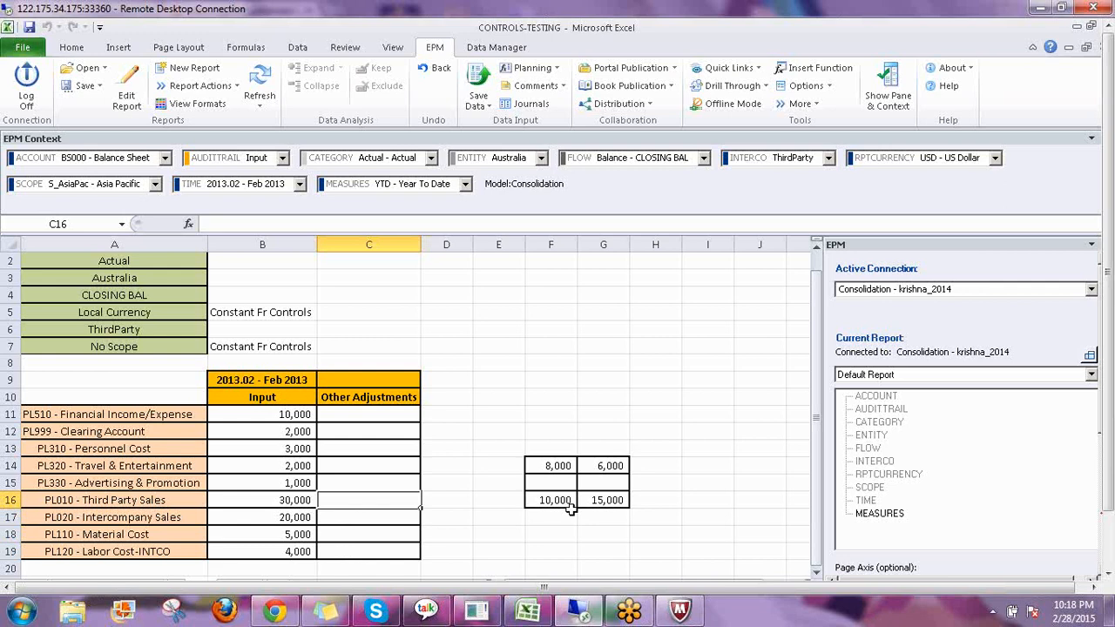
{"action": "type", "text": "5000"}
{"action": "key", "text": "Return"}
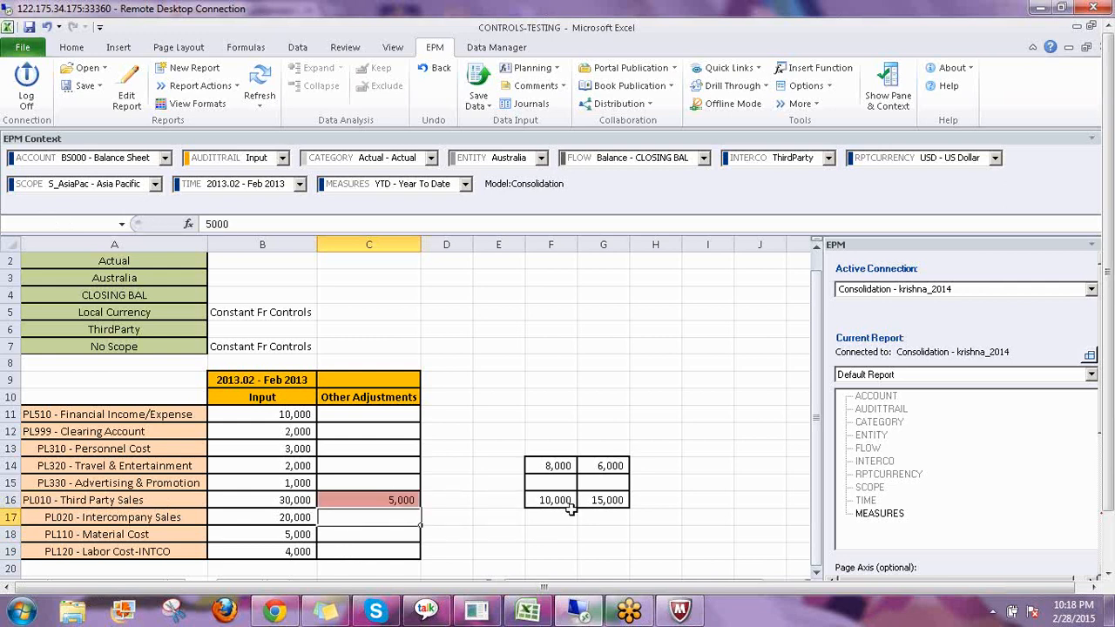
Enter 3,000 for PL020 - Intercompany Sales and 4,000 for PL310 - Personnel Cost under Other Adjustments.
{"action": "type", "text": "3000"}
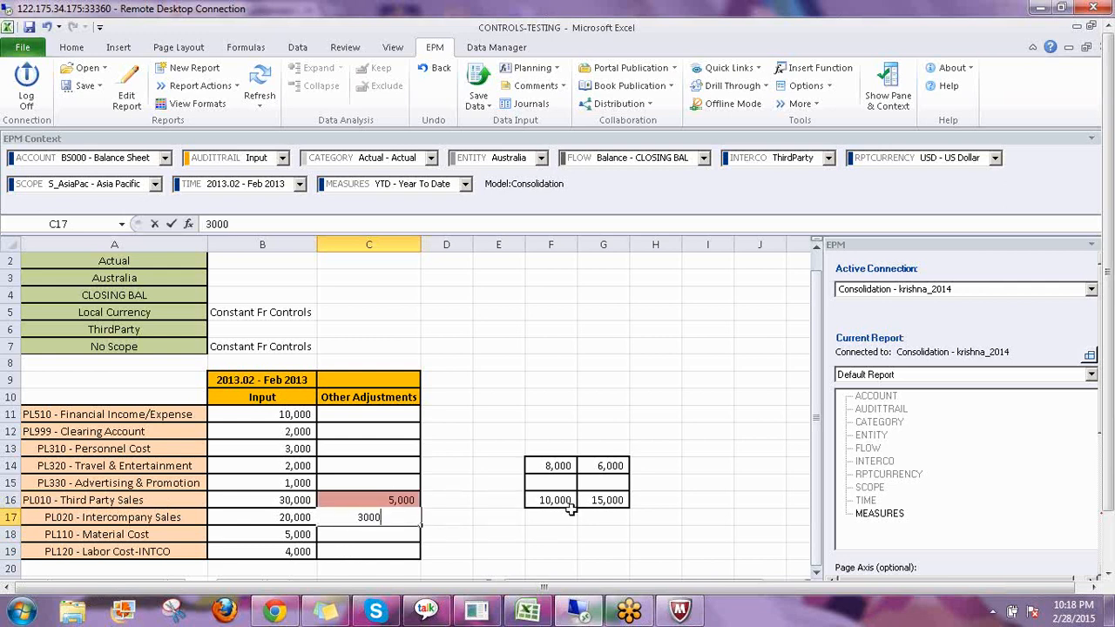
{"action": "key", "text": "Return"}
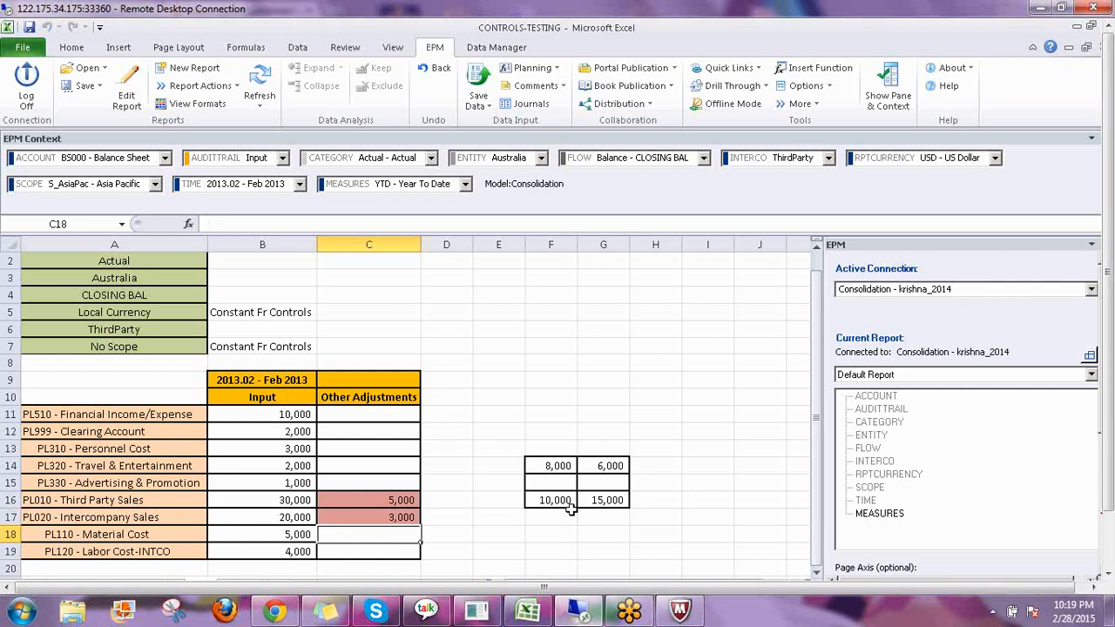
{"action": "key", "text": "Up"}
{"action": "key", "text": "Up"}
{"action": "key", "text": "Up"}
{"action": "key", "text": "Up"}
{"action": "key", "text": "Up"}
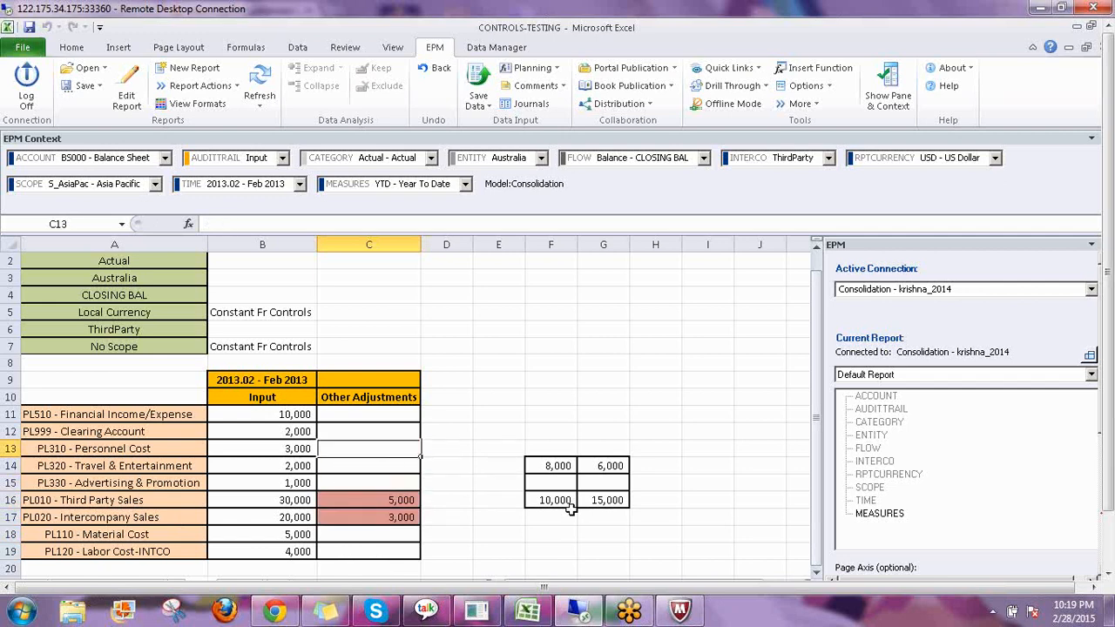
{"action": "type", "text": "4000"}
{"action": "key", "text": "Return"}
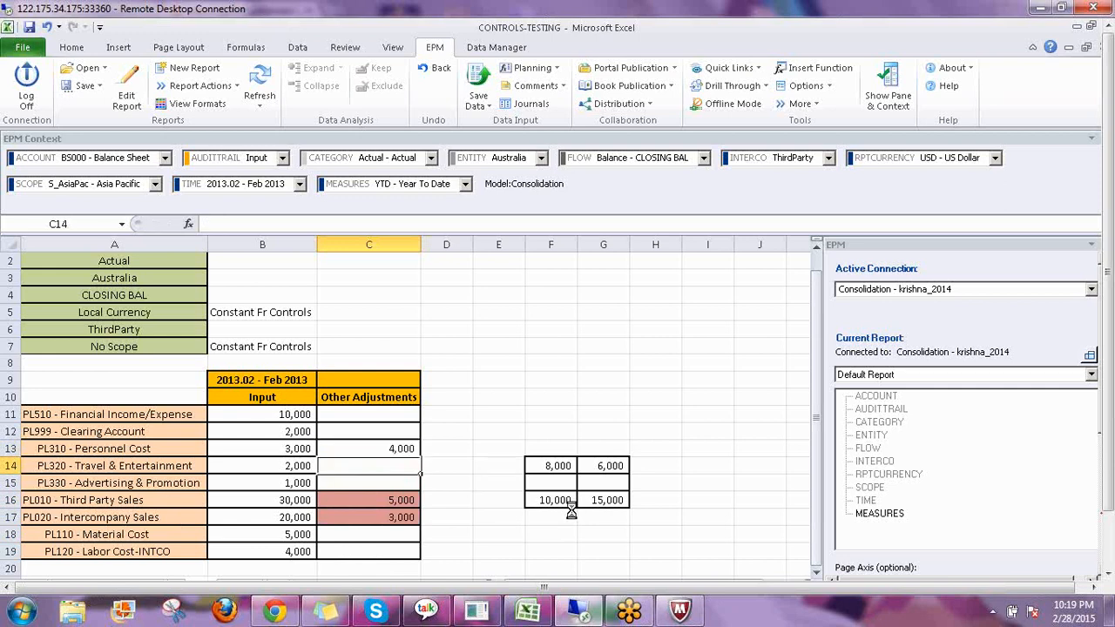
Save the entered adjustment data to the Consolidation model and close the results log.
{"action": "left_click", "coordinate": [485, 87]}
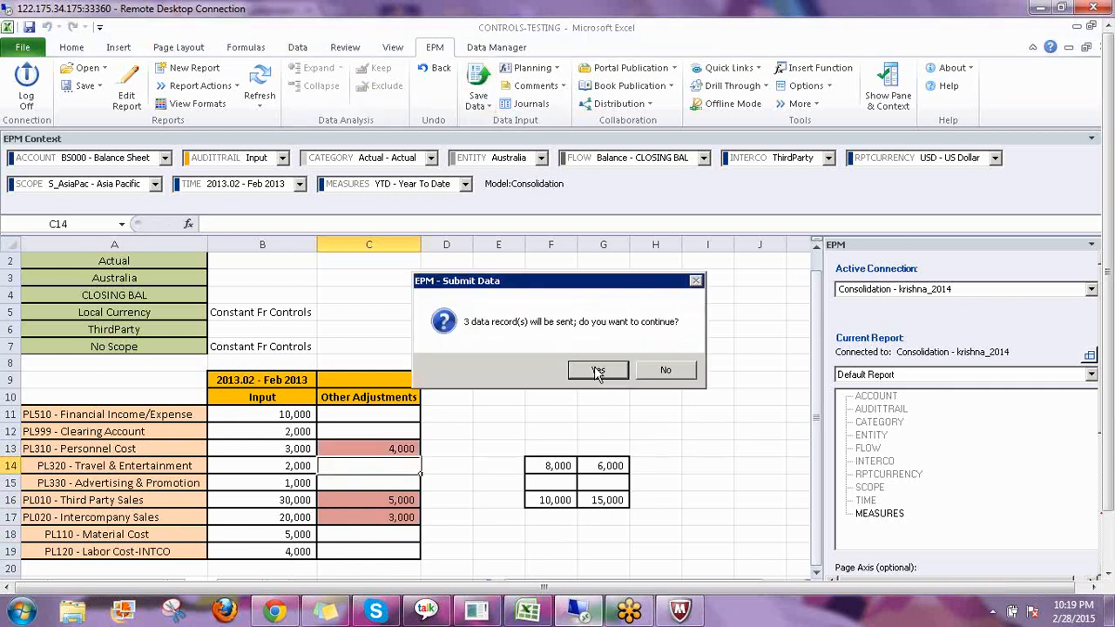
{"action": "left_click", "coordinate": [597, 371]}
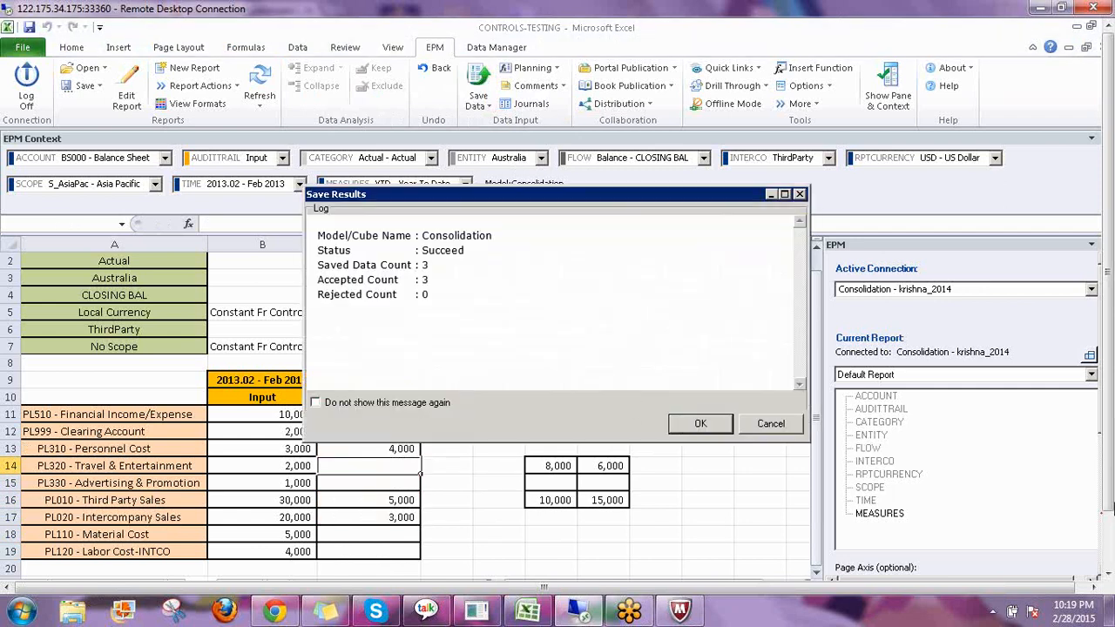
{"action": "key", "text": "Return"}
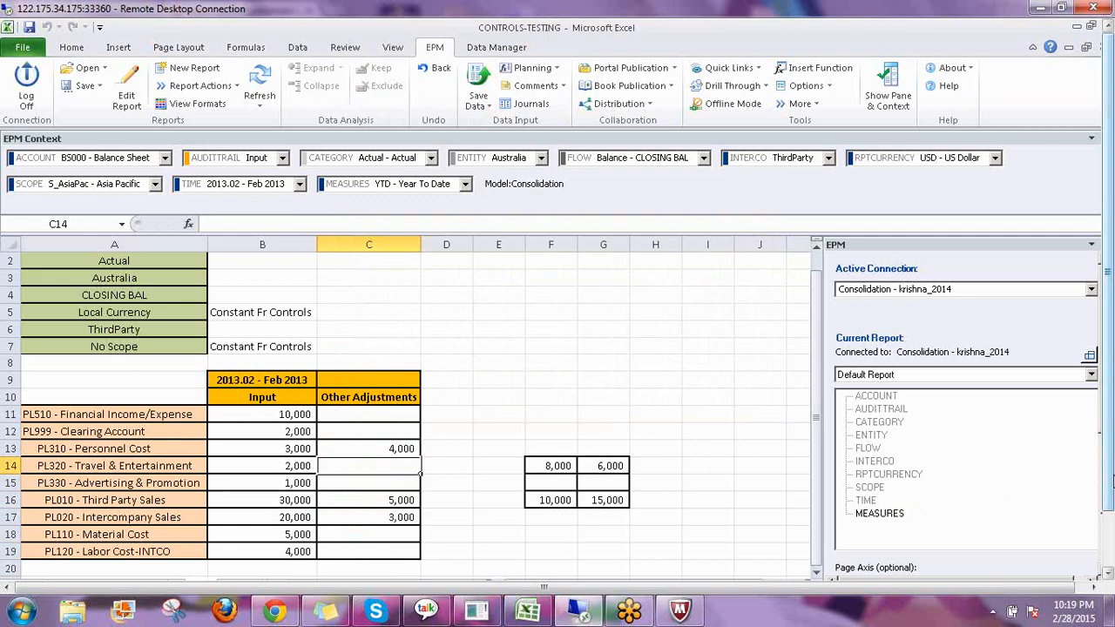
On the C1 sheet, enter 4,000 as Input for BS212 - Retained Earnings.
{"action": "left_click_drag", "start_coordinate": [1112, 479], "coordinate": [1112, 533]}
{"action": "left_click", "coordinate": [174, 528]}
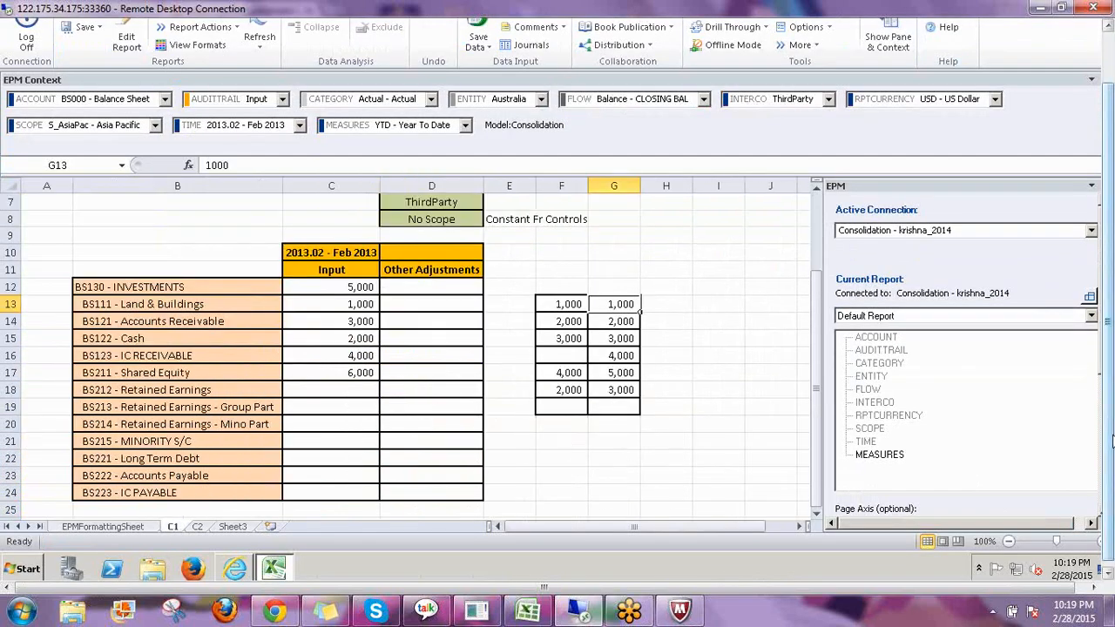
{"action": "scroll", "coordinate": [1111, 440], "scroll_direction": "up", "scroll_amount": 2}
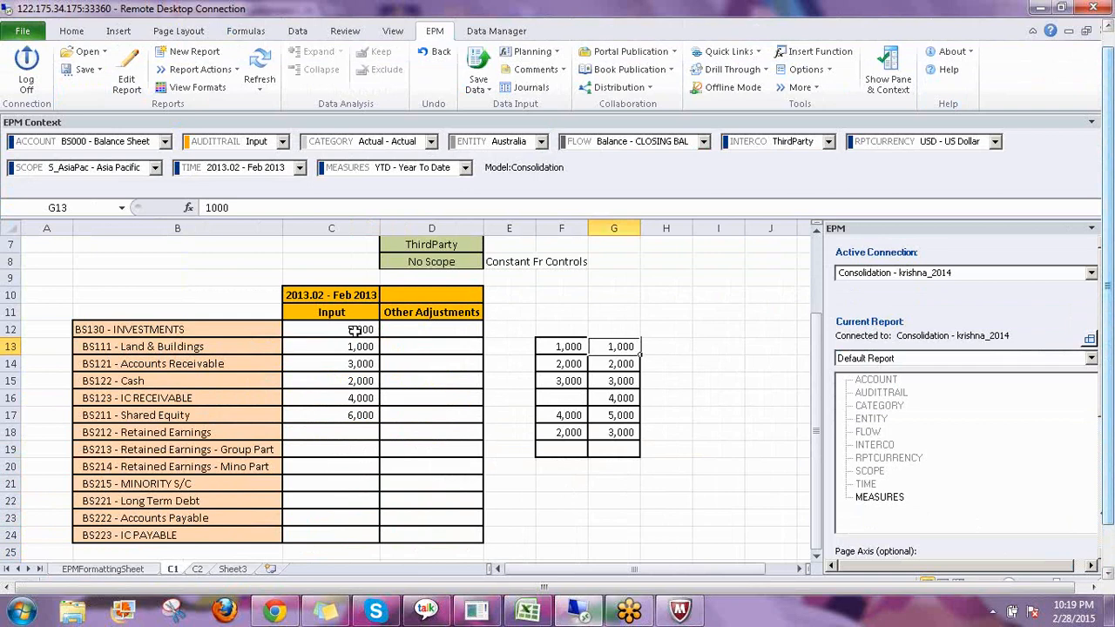
{"action": "left_click_drag", "start_coordinate": [355, 330], "coordinate": [362, 399]}
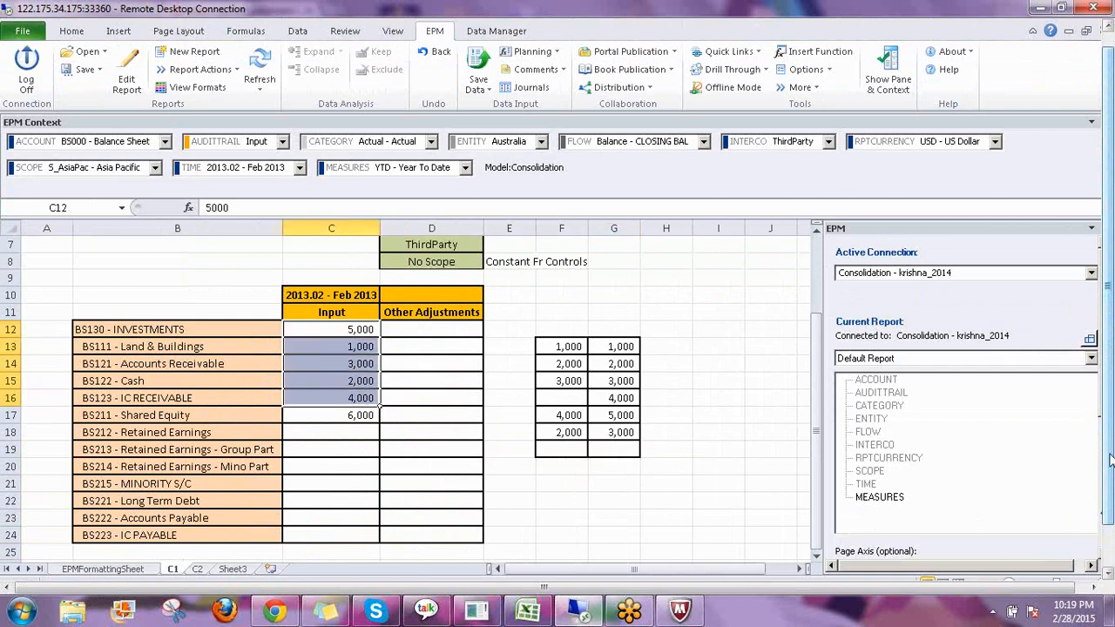
{"action": "scroll", "coordinate": [1111, 462], "scroll_direction": "down", "scroll_amount": 2}
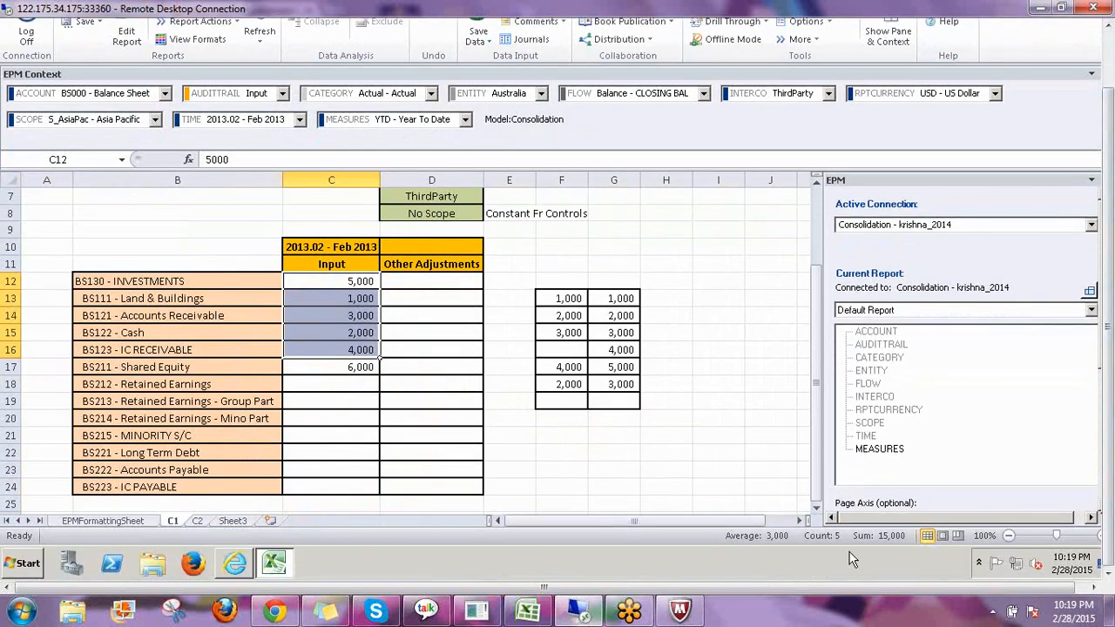
{"action": "left_click", "coordinate": [359, 369]}
{"action": "left_click", "coordinate": [356, 385]}
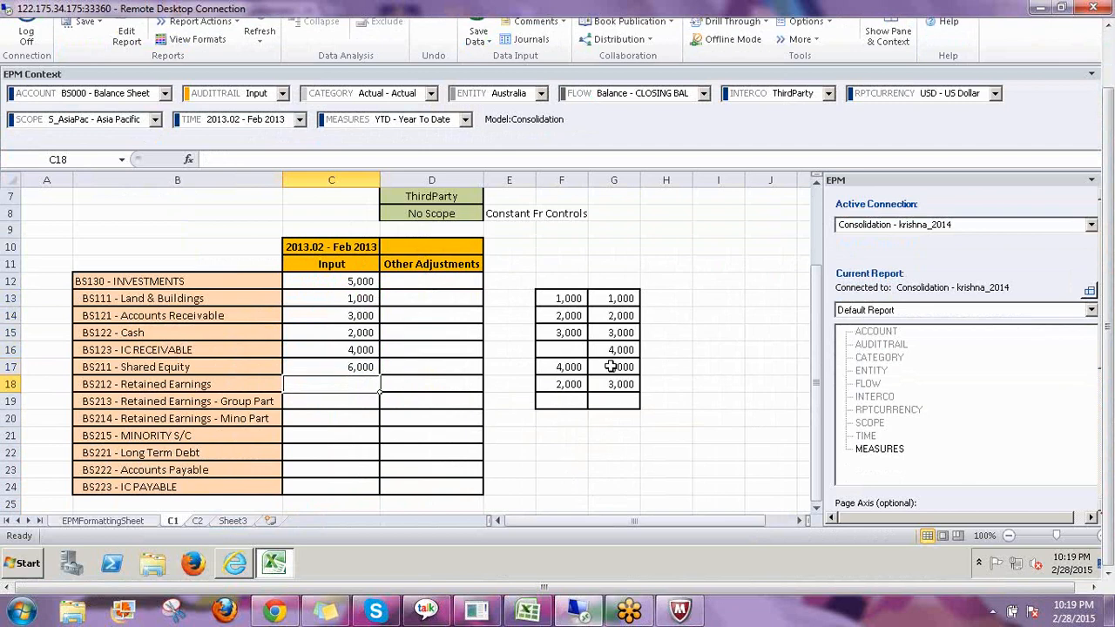
{"action": "type", "text": "4000"}
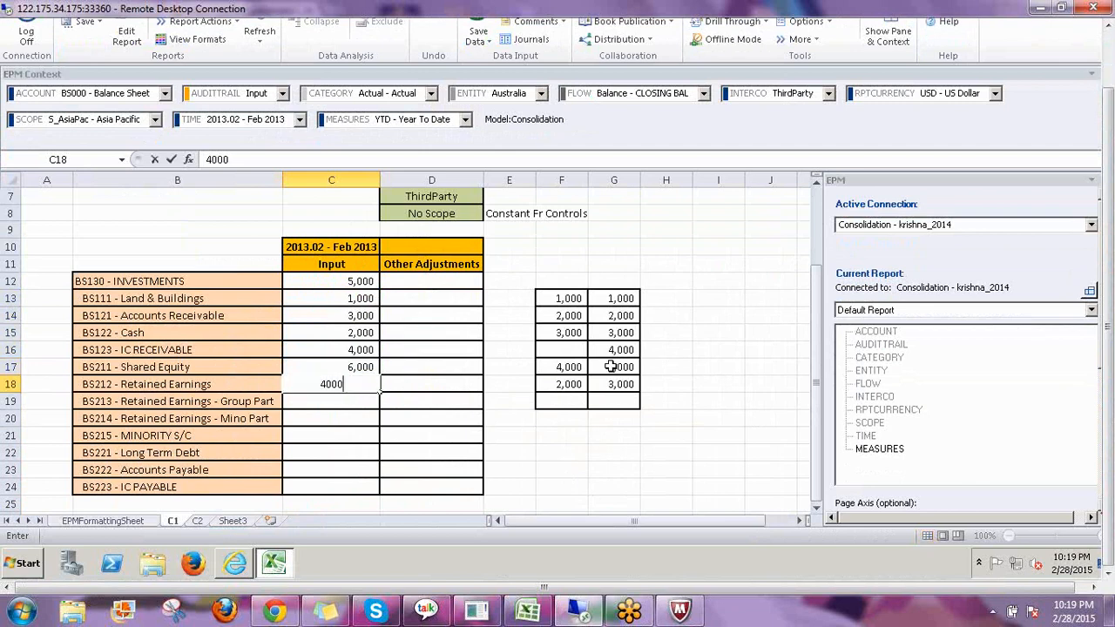
{"action": "key", "text": "Return"}
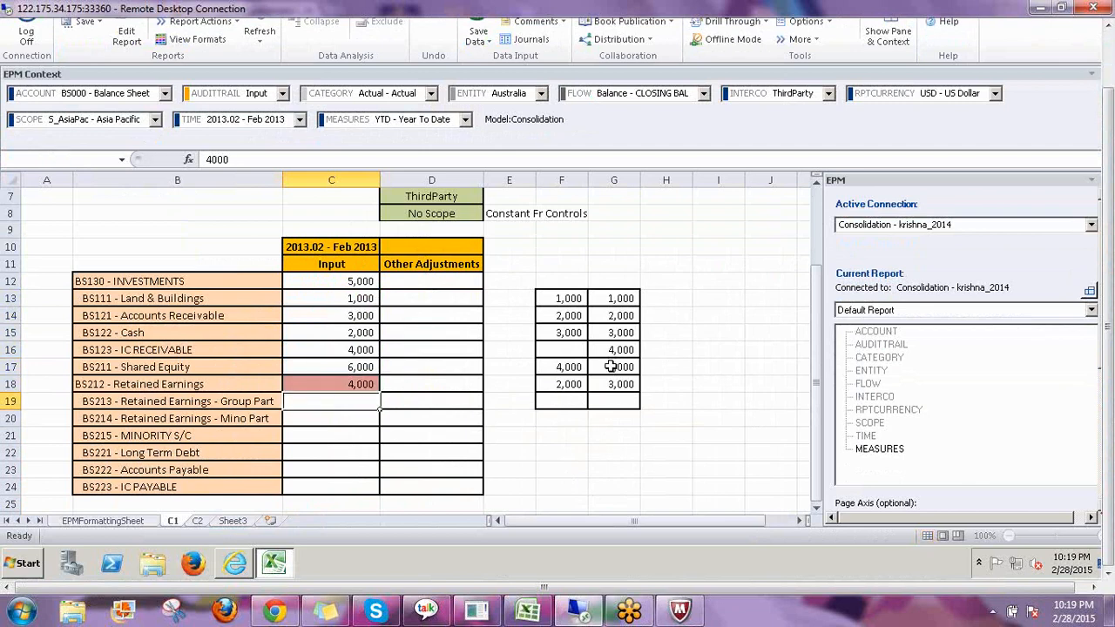
Enter 3,000 as Input for BS221 - Long Term Debt on the C1 sheet.
{"action": "key", "text": "Down"}
{"action": "key", "text": "Down"}
{"action": "key", "text": "Down"}
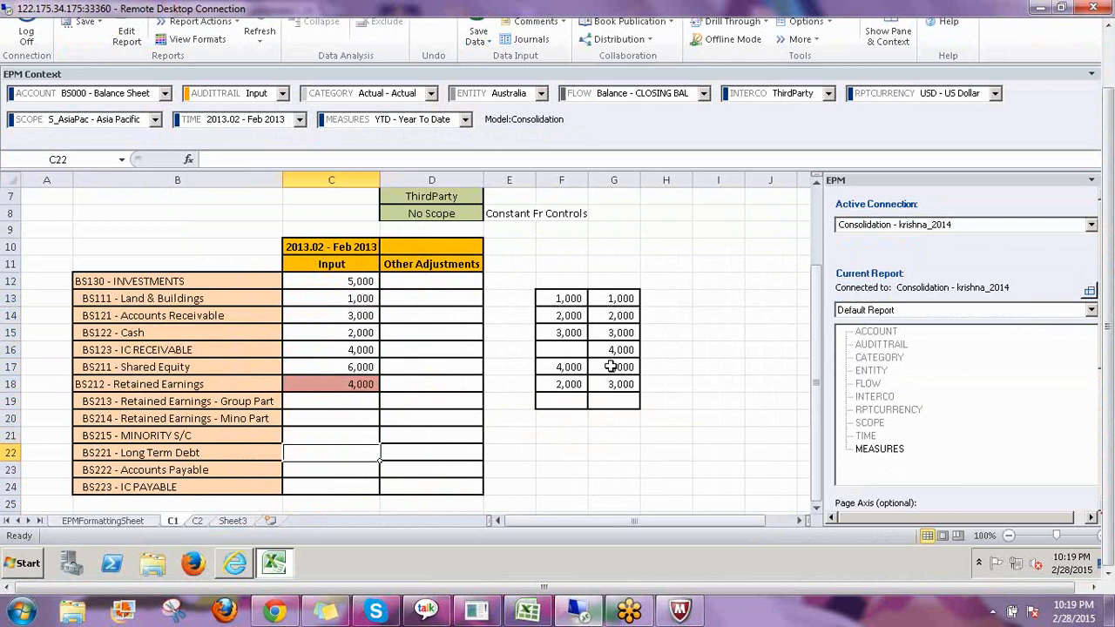
{"action": "type", "text": "3000"}
{"action": "key", "text": "Return"}
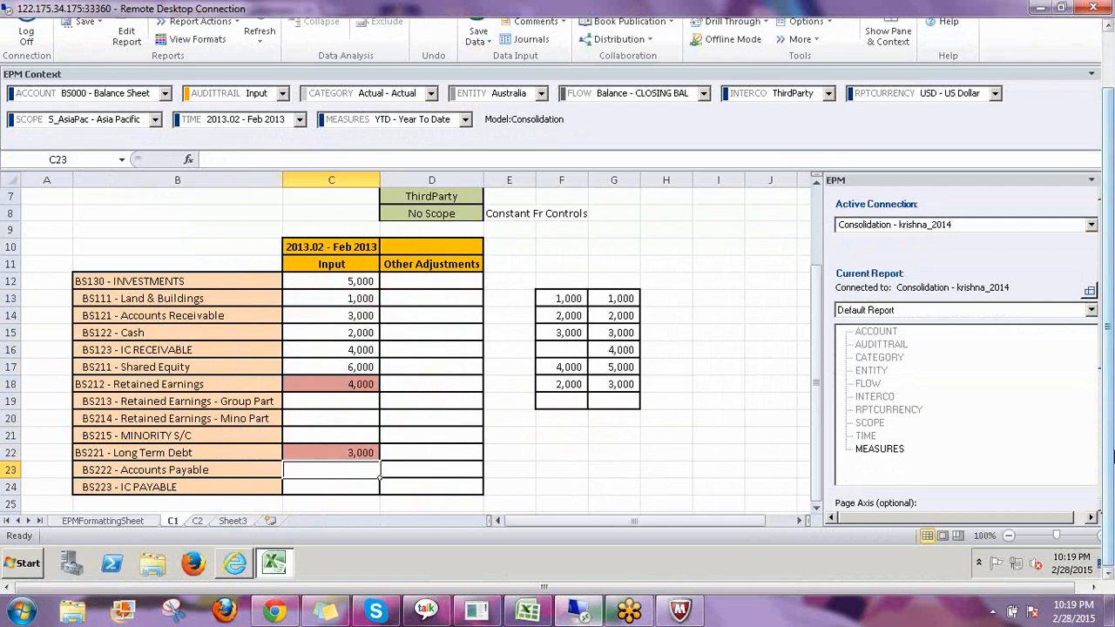
Save the entered data to the Consolidation model and close the results log.
{"action": "left_click_drag", "start_coordinate": [1111, 455], "coordinate": [1111, 396]}
{"action": "left_click", "coordinate": [479, 80]}
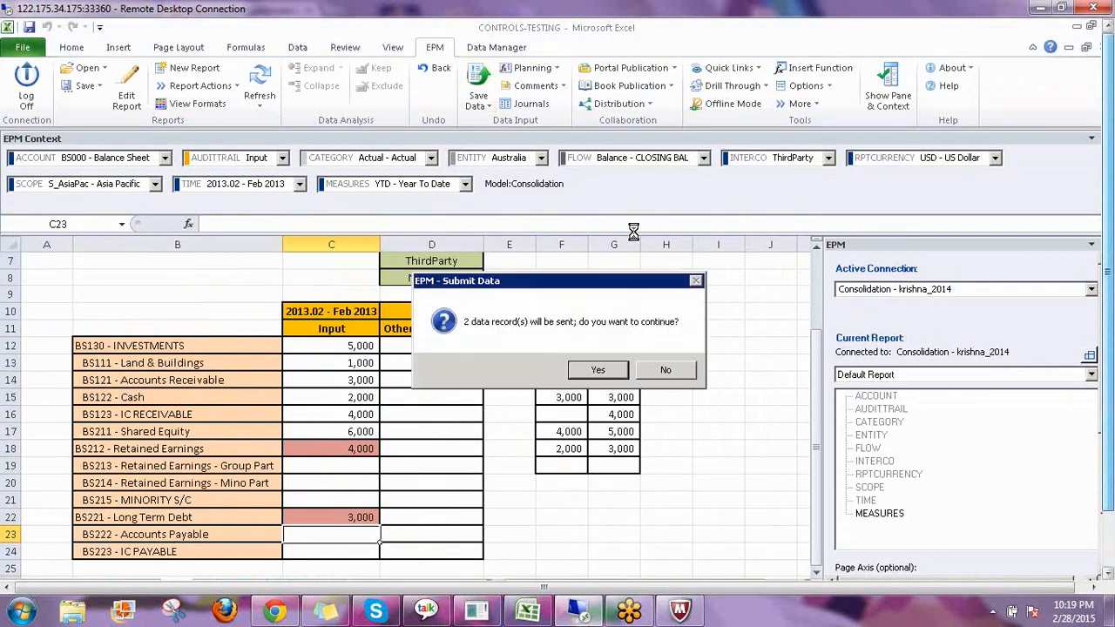
{"action": "left_click", "coordinate": [597, 371]}
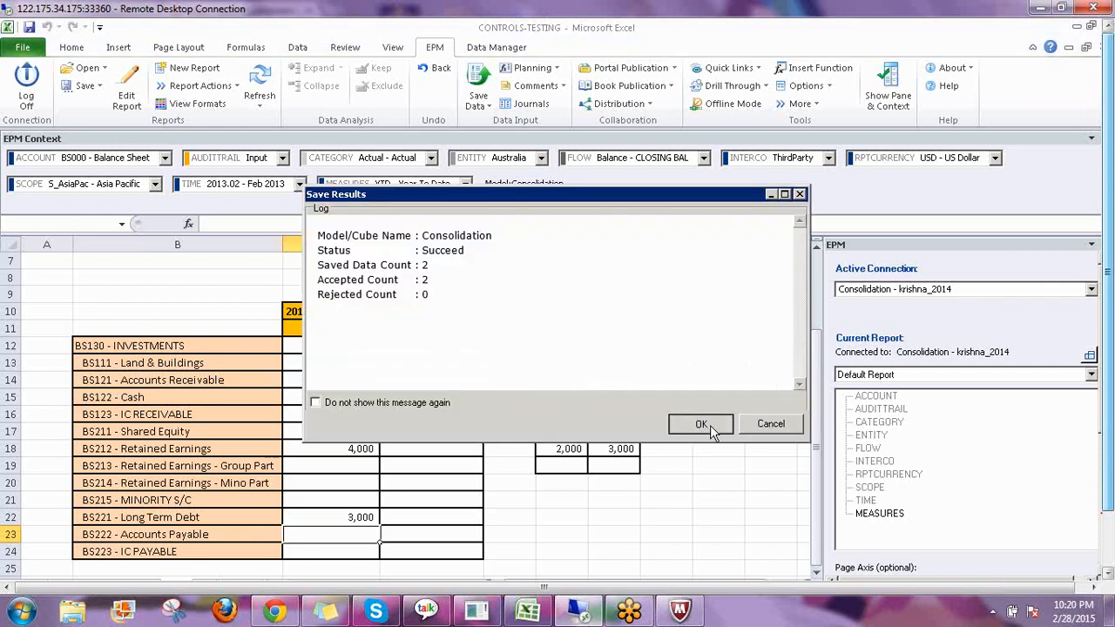
{"action": "left_click", "coordinate": [709, 425]}
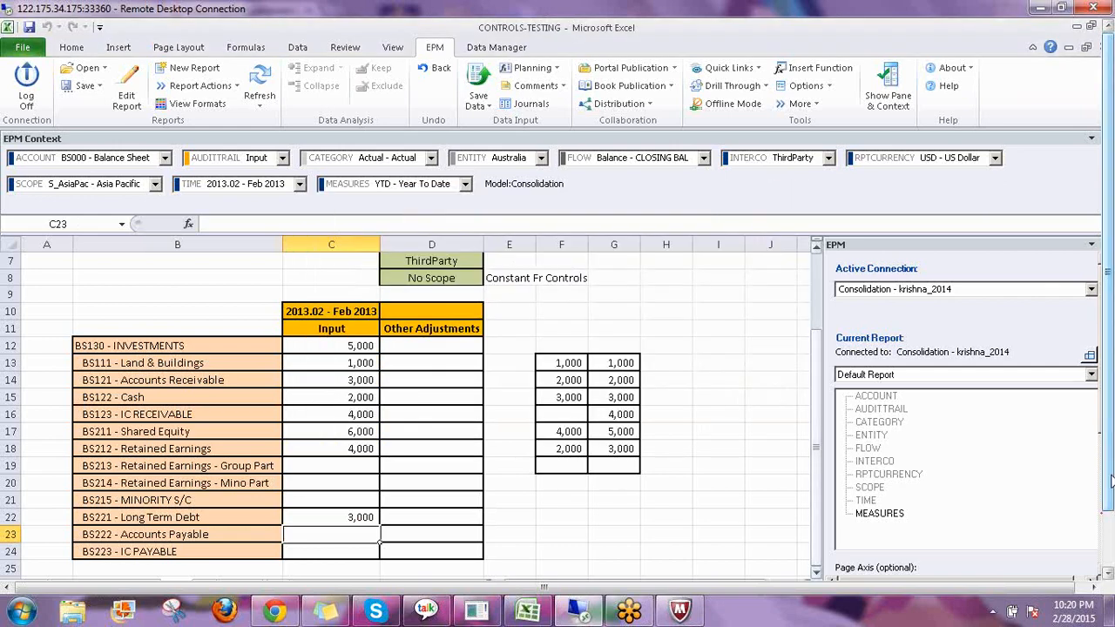
Enter 3,000 under Other Adjustments for BS212 - Retained Earnings.
{"action": "left_click", "coordinate": [1110, 482]}
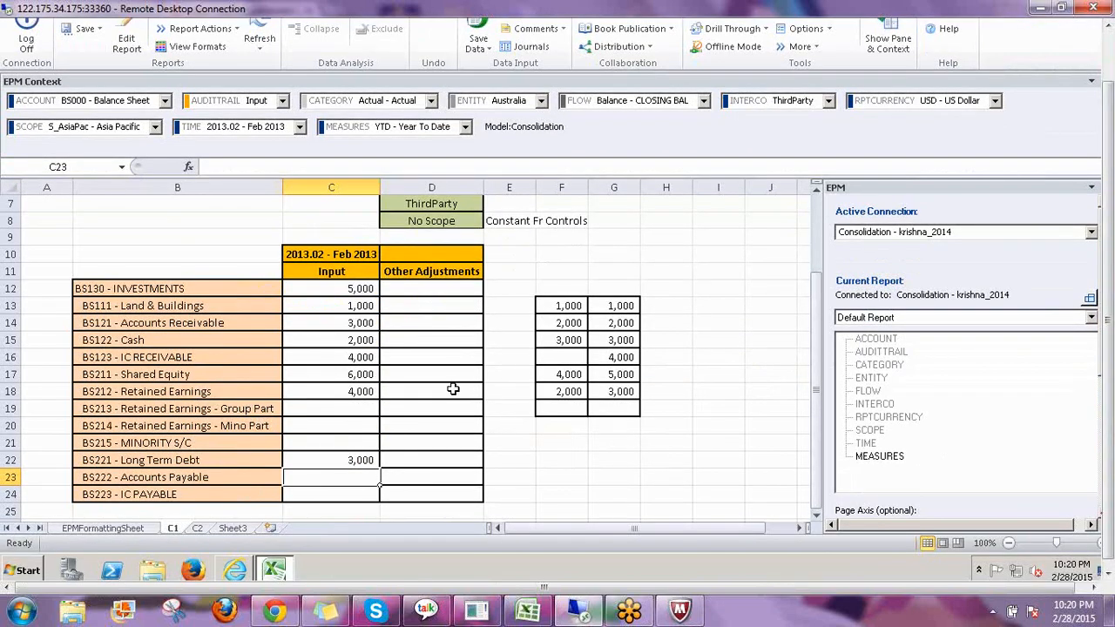
{"action": "left_click", "coordinate": [453, 389]}
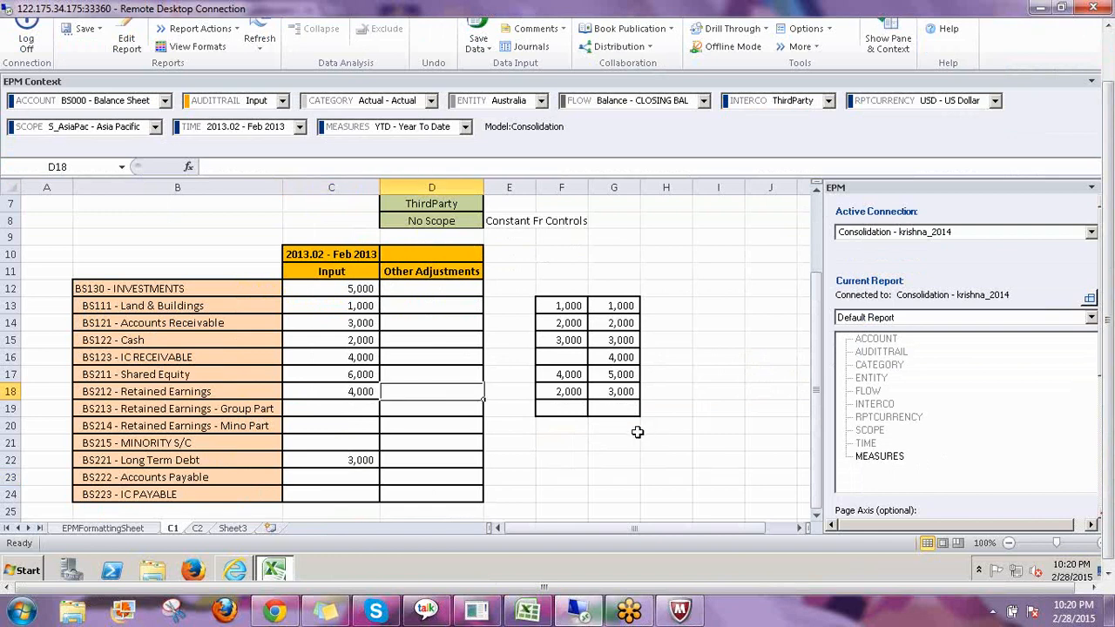
{"action": "type", "text": "3000"}
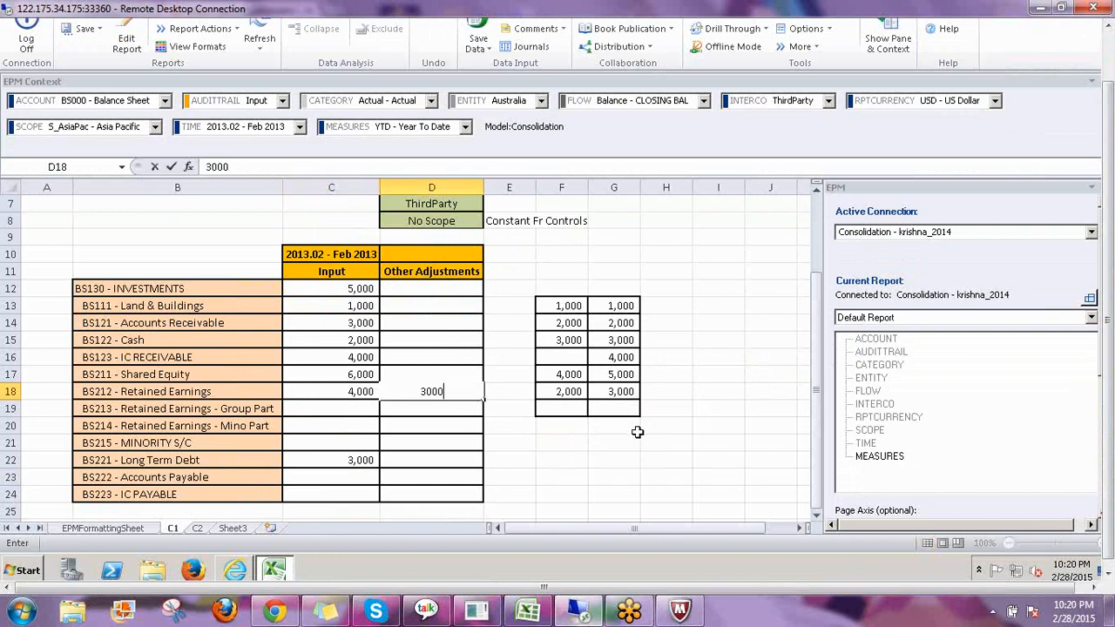
{"action": "key", "text": "Return"}
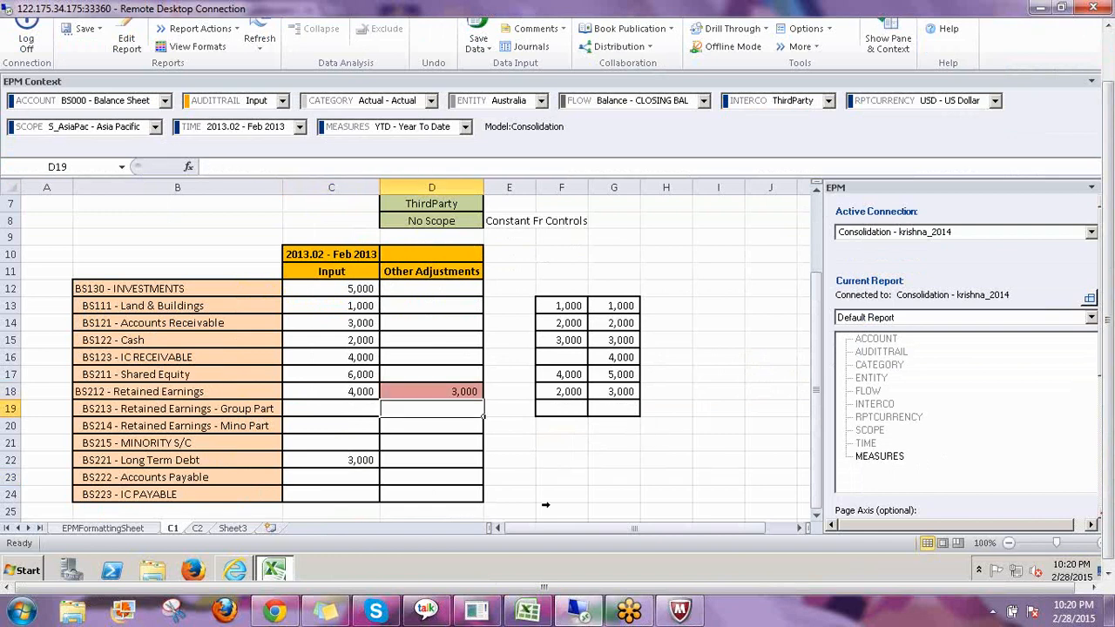
Review the Input values entered on the C2 sheet.
{"action": "left_click", "coordinate": [354, 391]}
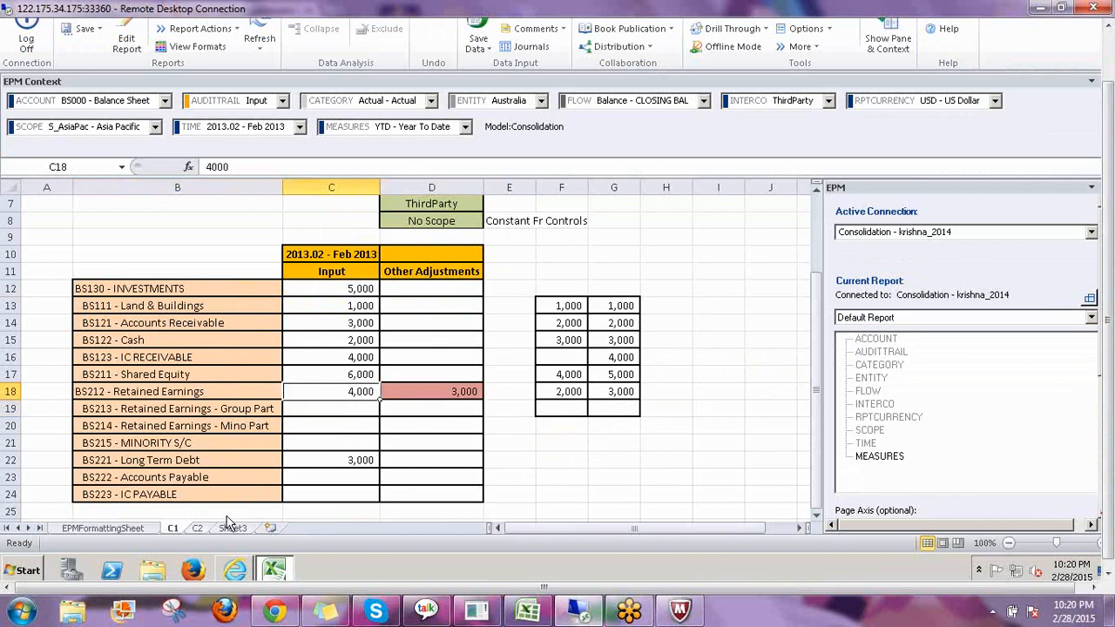
{"action": "left_click", "coordinate": [198, 528]}
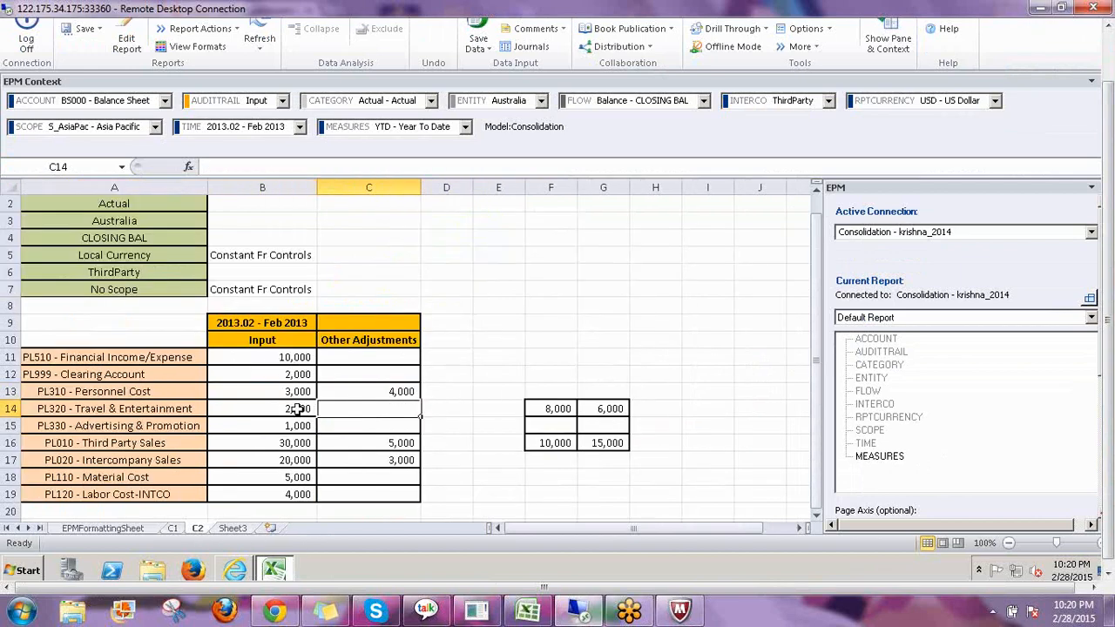
{"action": "left_click", "coordinate": [296, 357]}
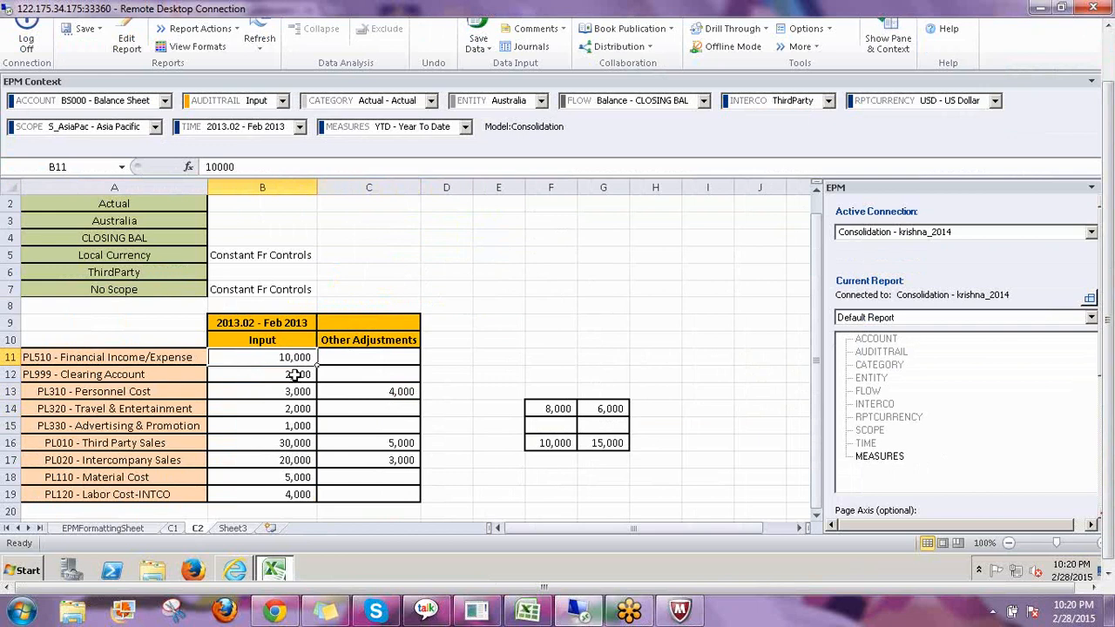
{"action": "left_click_drag", "start_coordinate": [296, 374], "coordinate": [296, 425]}
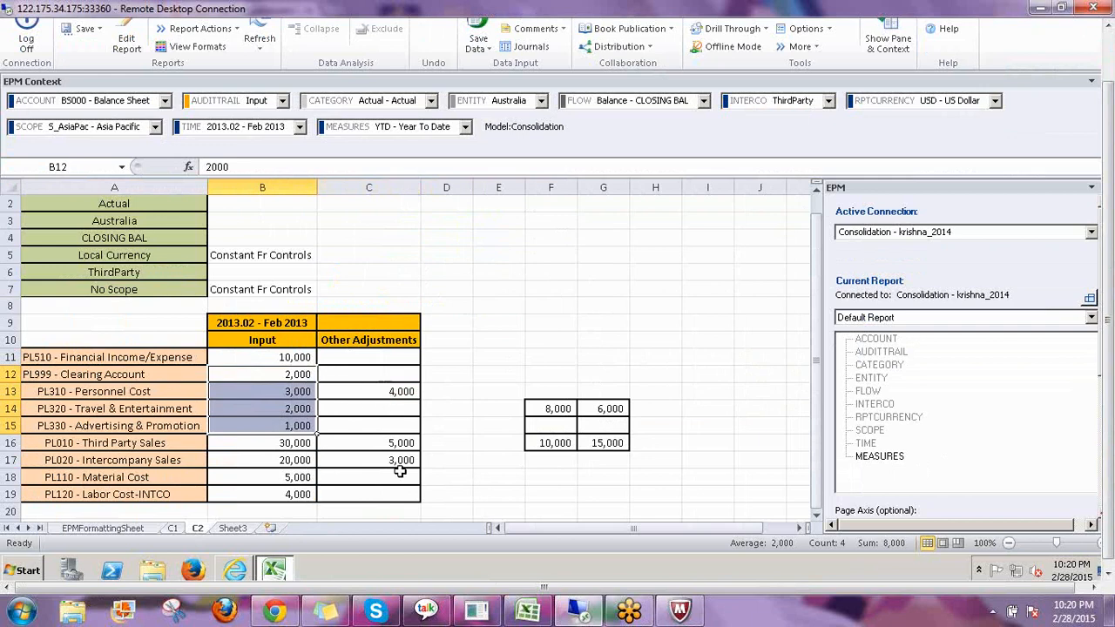
On the C1 sheet, set Other Adjustments for BS212 - Retained Earnings to 4,000.
{"action": "left_click", "coordinate": [173, 527]}
{"action": "key", "text": "Right"}
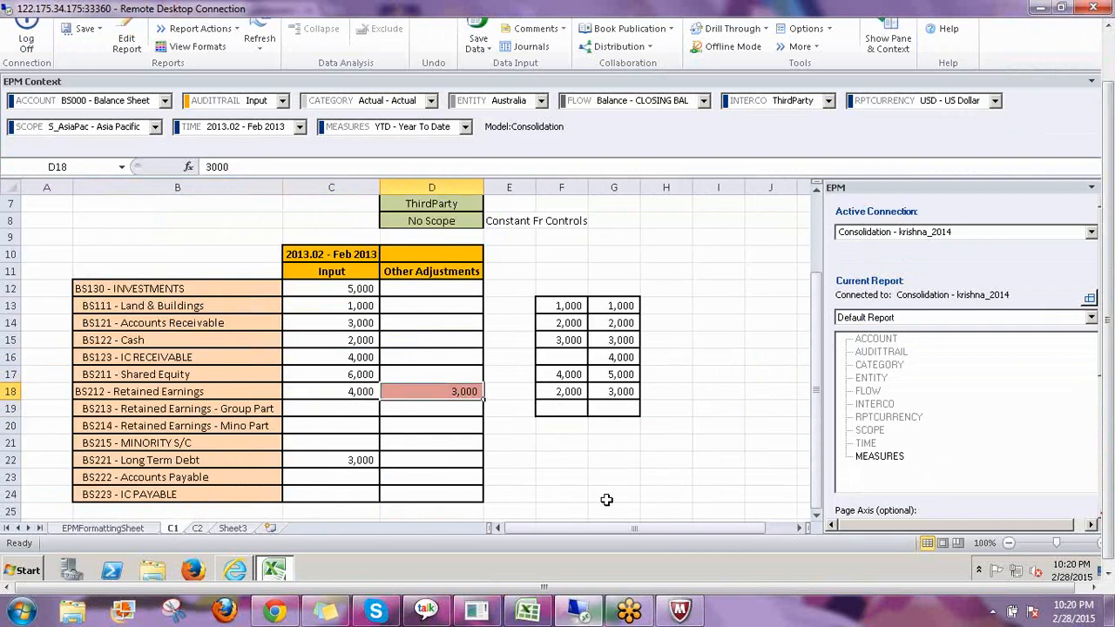
{"action": "type", "text": "4000"}
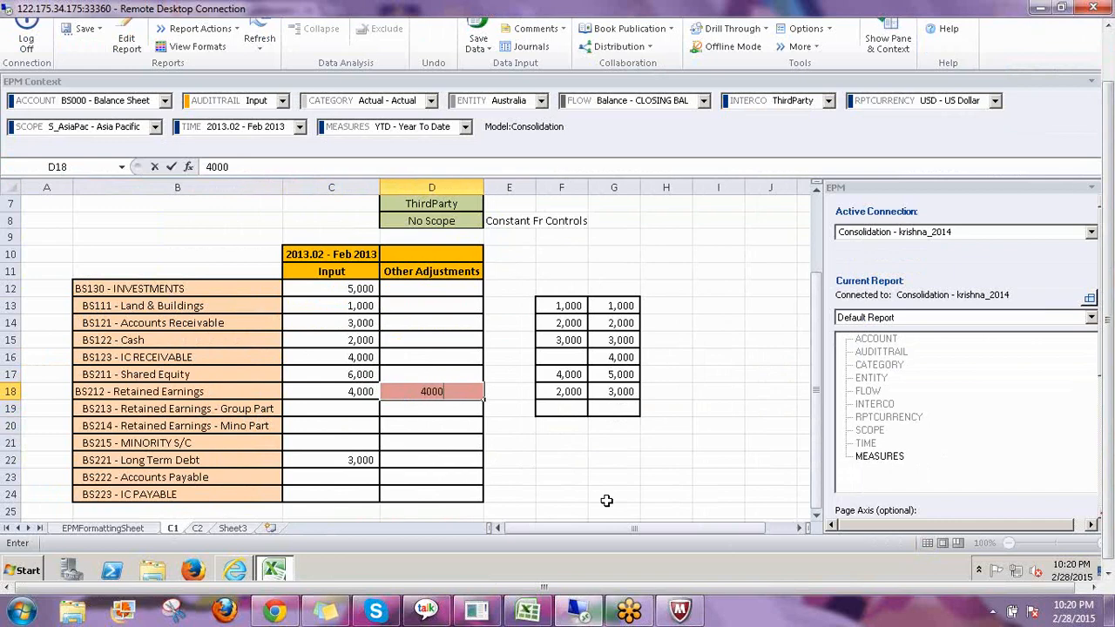
{"action": "key", "text": "Return"}
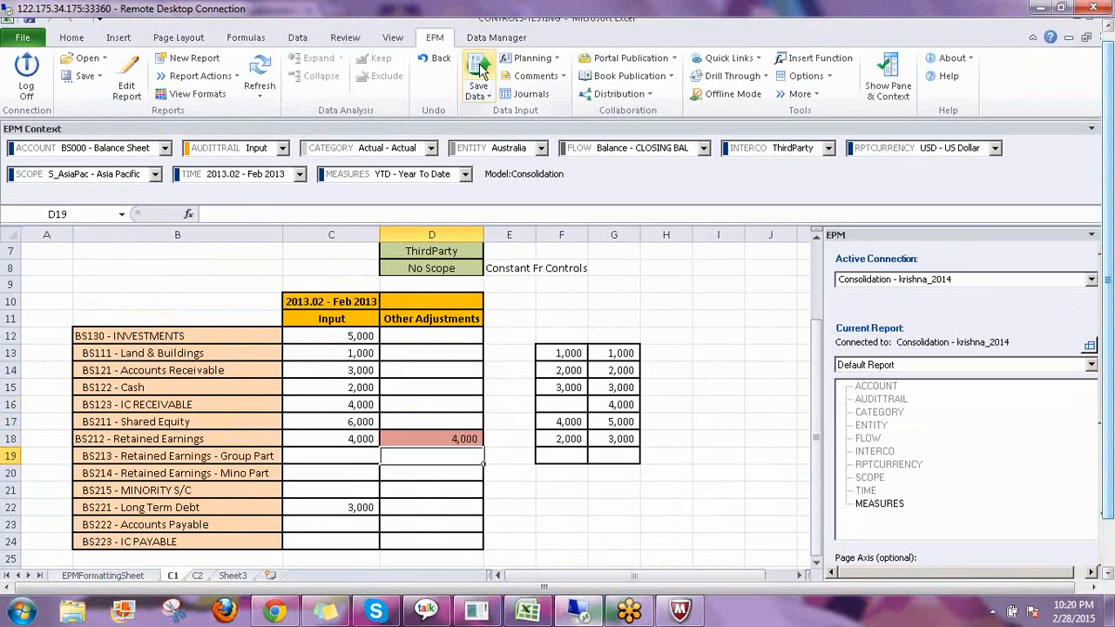
Save the adjustment to the Consolidation model and close the results log.
{"action": "left_click", "coordinate": [478, 79]}
{"action": "left_click", "coordinate": [600, 362]}
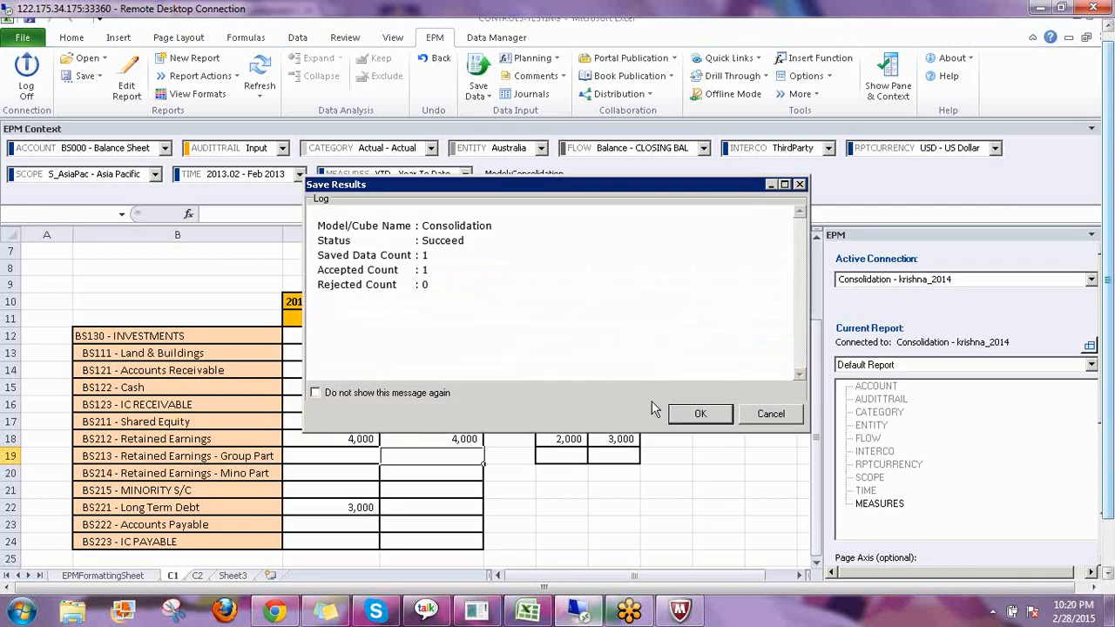
{"action": "left_click", "coordinate": [707, 416]}
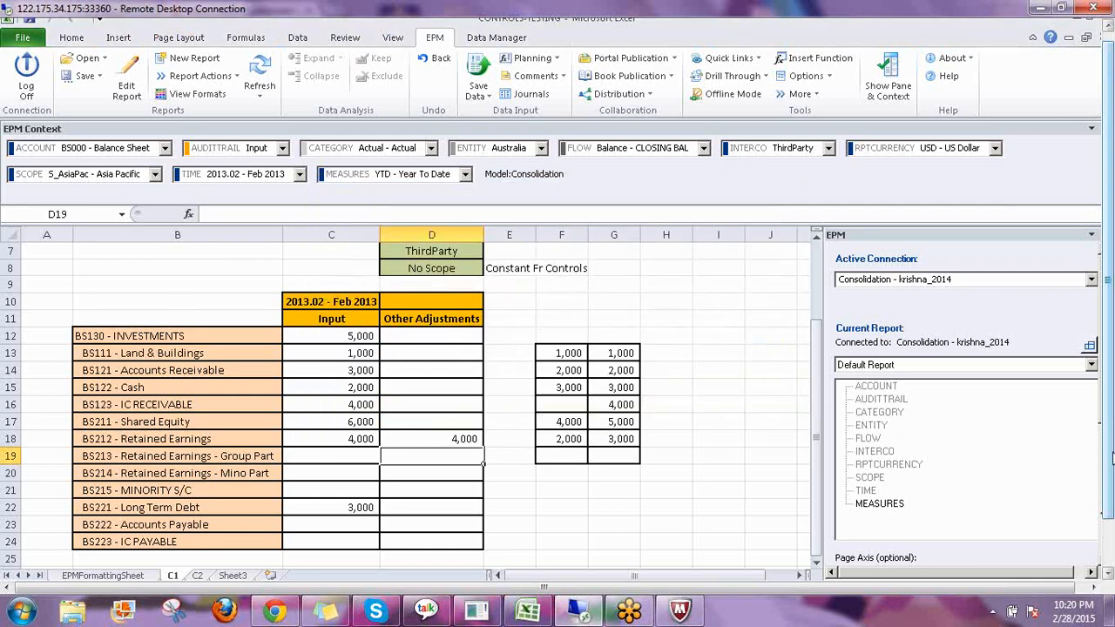
Review the entered values on the C2 and C1 sheets.
{"action": "left_click_drag", "start_coordinate": [1112, 459], "coordinate": [1112, 509]}
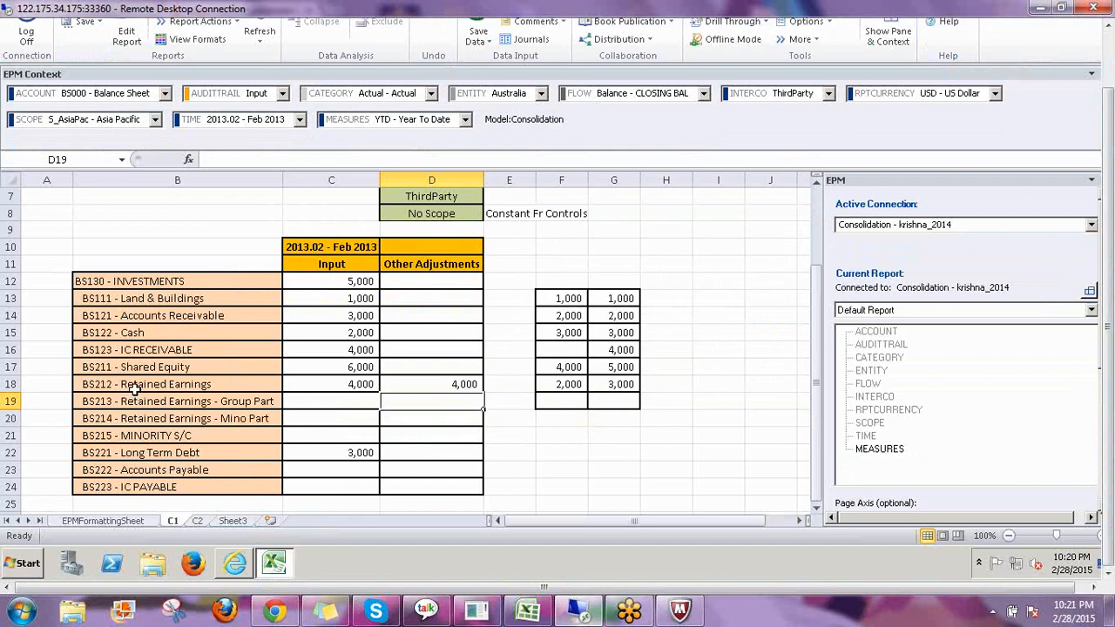
{"action": "left_click", "coordinate": [198, 521]}
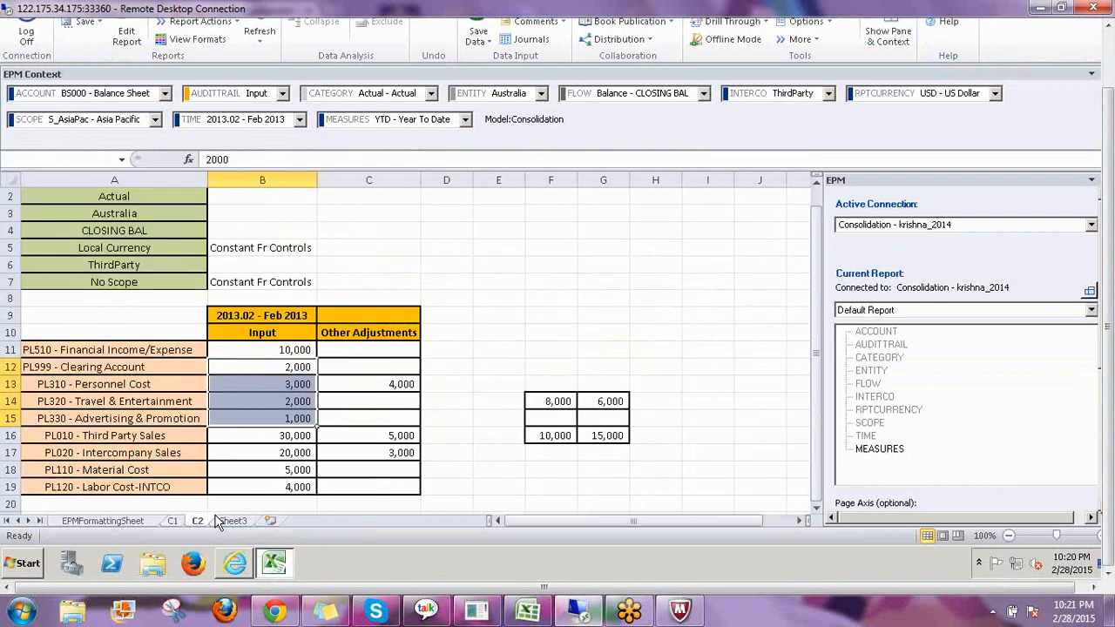
{"action": "left_click", "coordinate": [396, 435]}
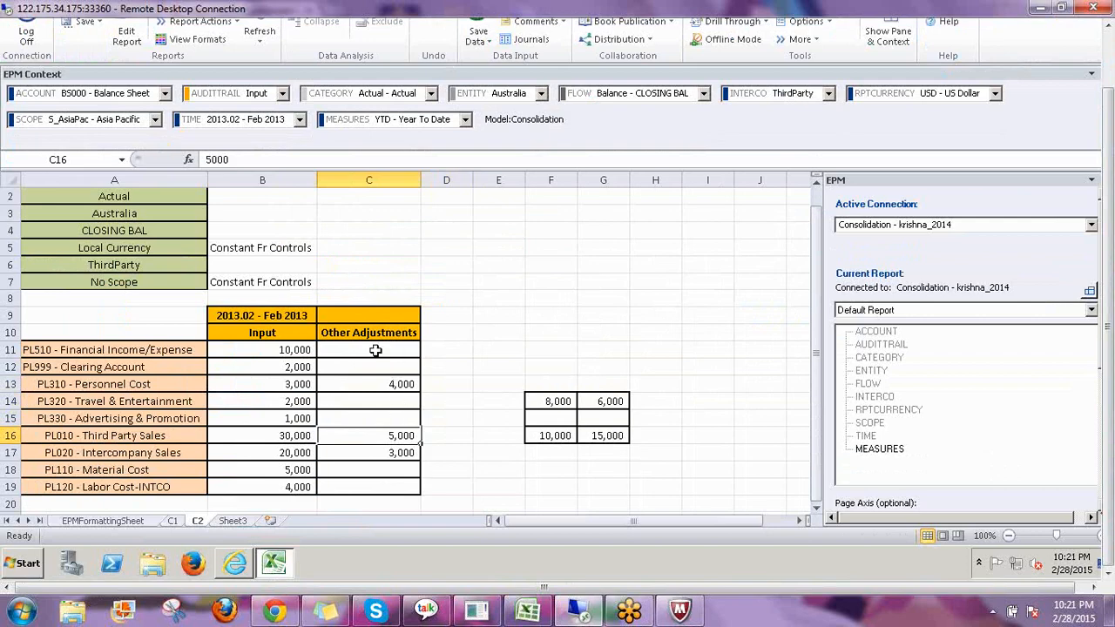
{"action": "left_click", "coordinate": [174, 521]}
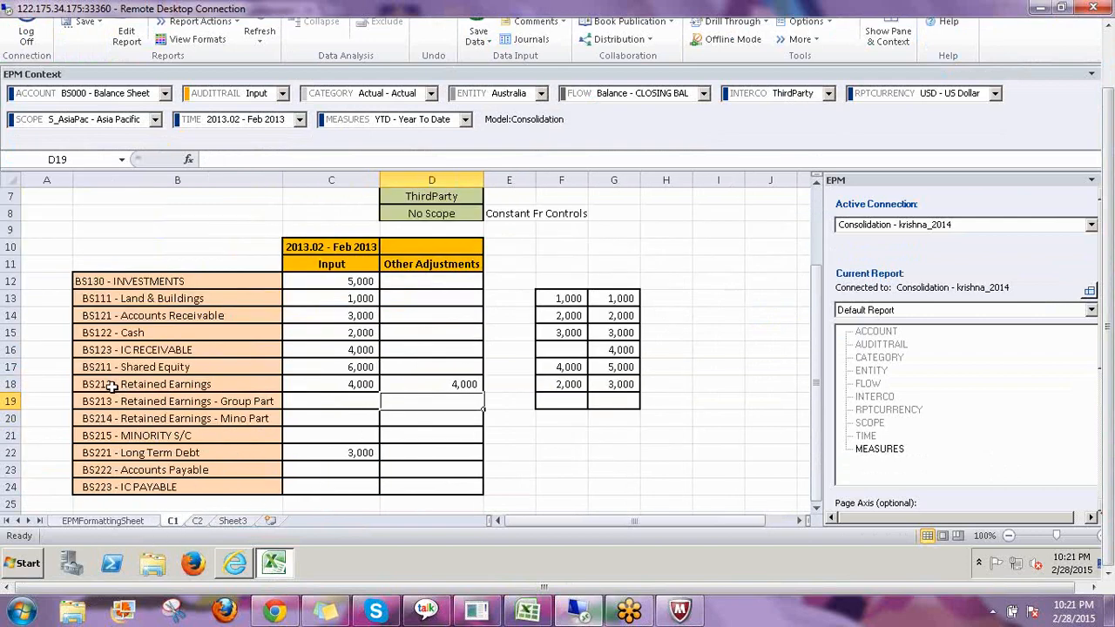
{"action": "left_click_drag", "start_coordinate": [98, 384], "coordinate": [455, 385]}
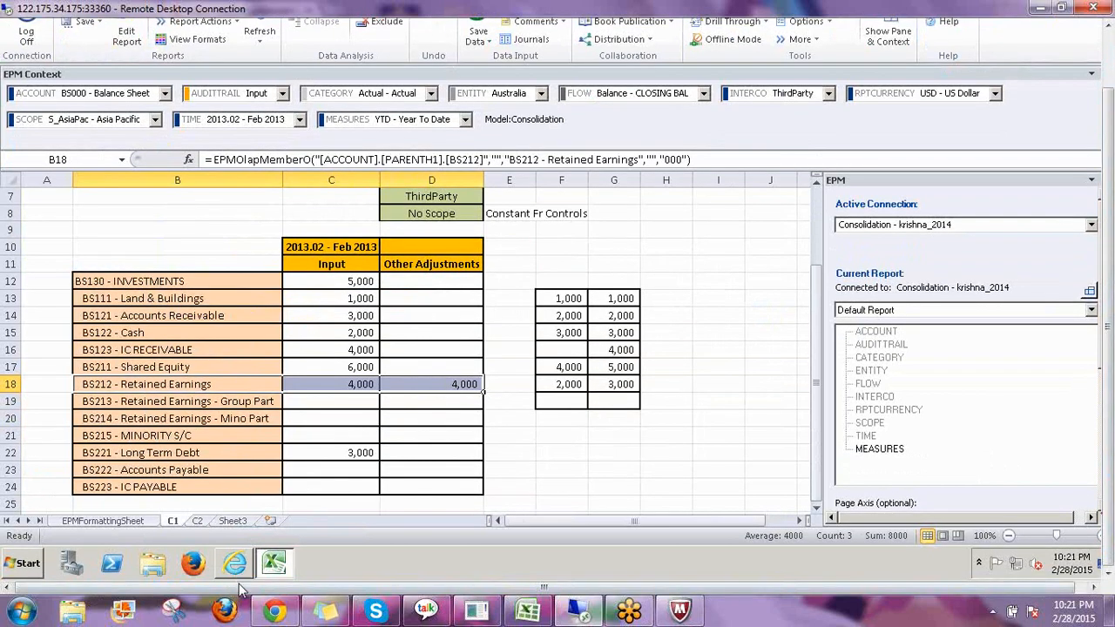
Switch to the Controls Monitor in the web client and select the AU entity.
{"action": "left_click", "coordinate": [235, 565]}
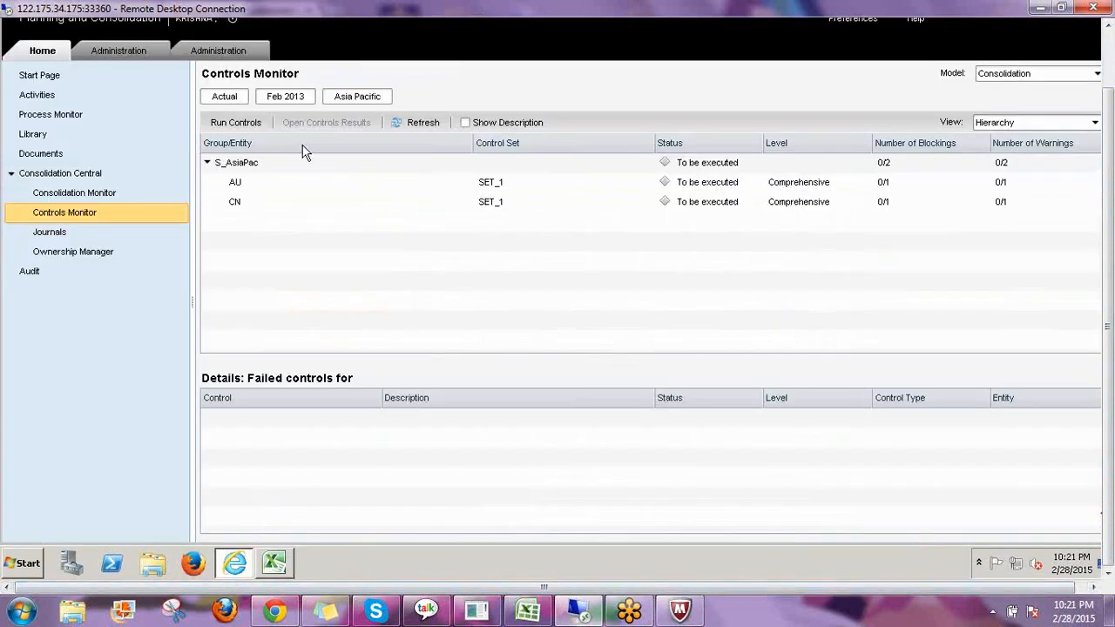
{"action": "left_click", "coordinate": [256, 200]}
{"action": "left_click", "coordinate": [256, 184]}
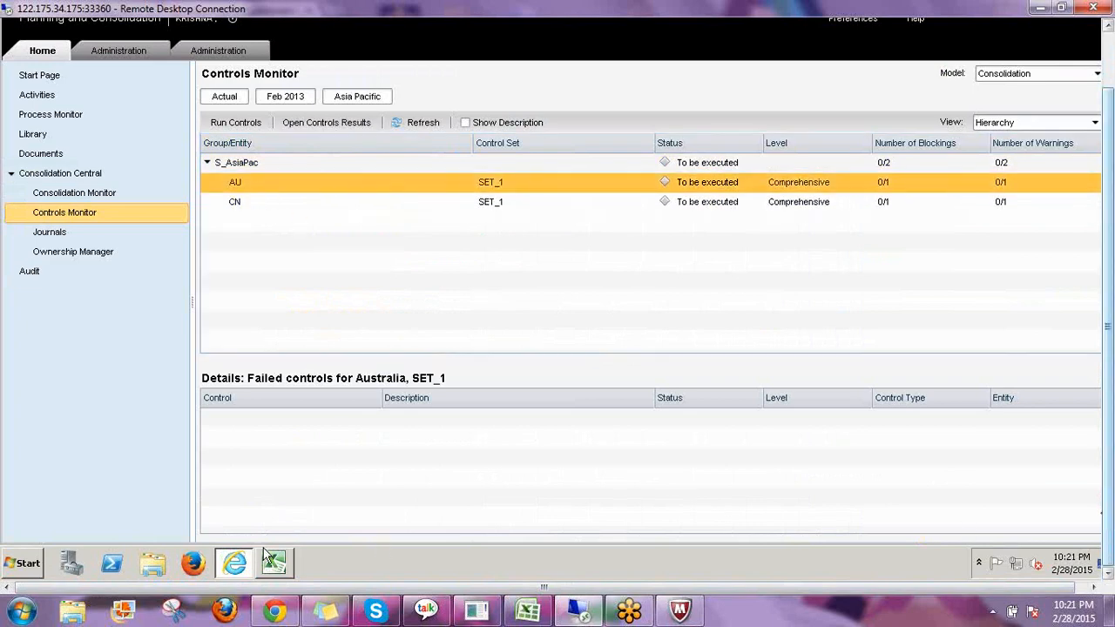
{"action": "key", "text": "alt+Tab"}
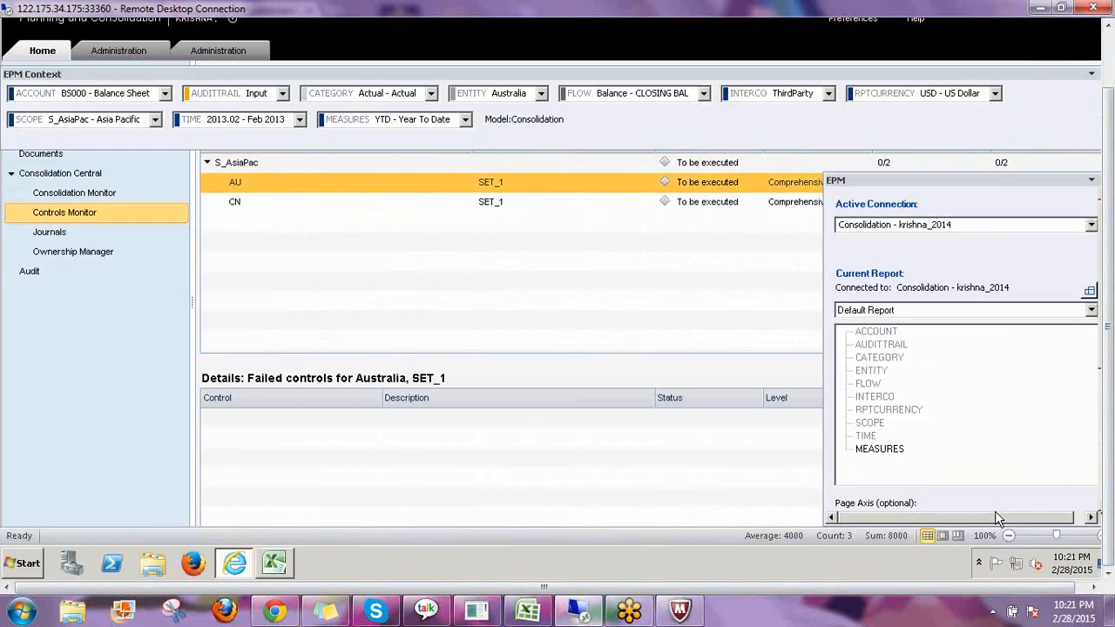
{"action": "left_click_drag", "start_coordinate": [1111, 493], "coordinate": [1109, 432]}
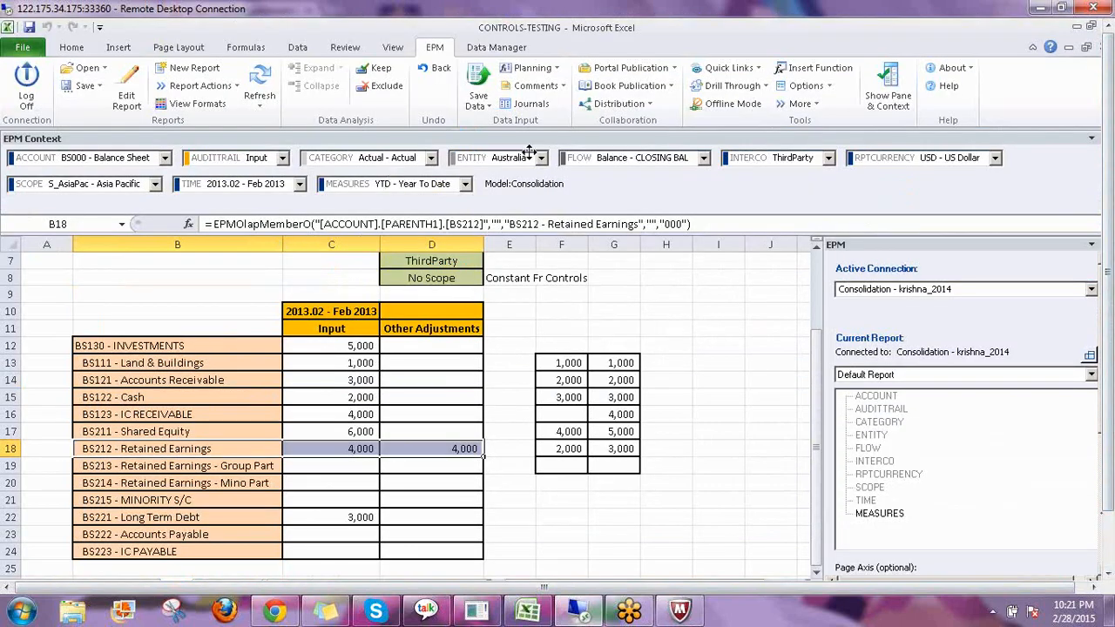
{"action": "left_click", "coordinate": [575, 295]}
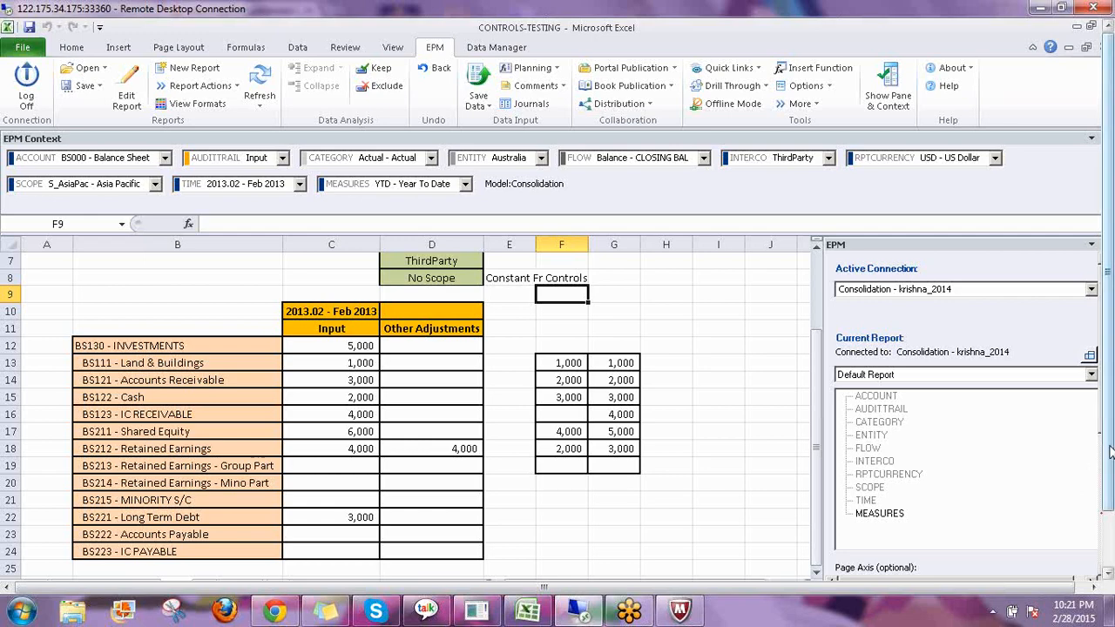
{"action": "left_click_drag", "start_coordinate": [1110, 451], "coordinate": [1110, 513]}
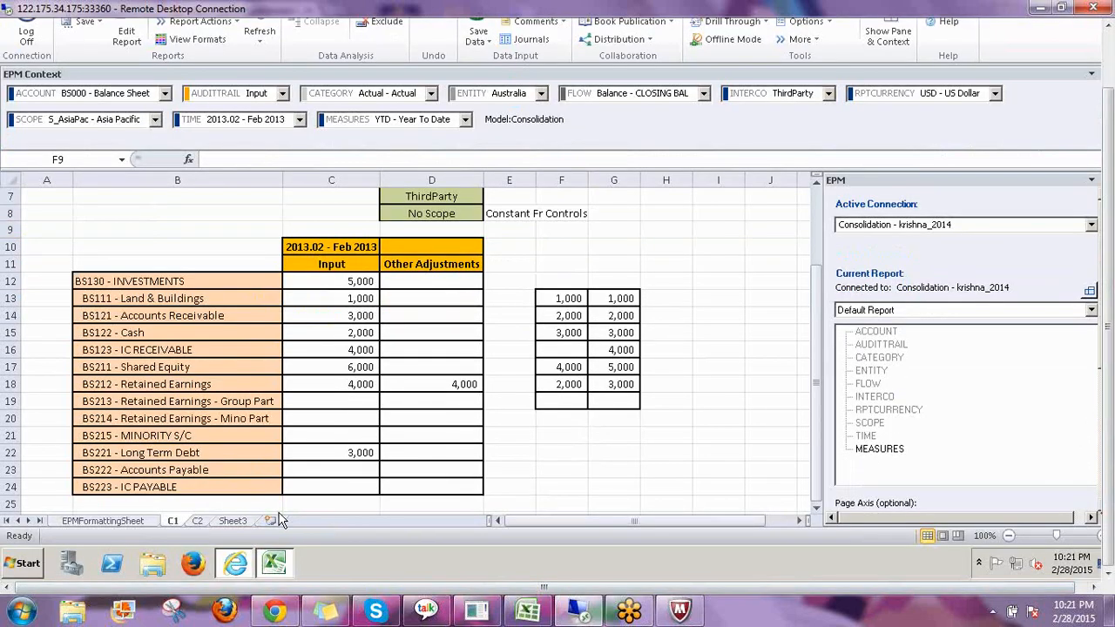
Run controls for scope S_AsiaPac at time 2013.02 and select the AU entity's row.
{"action": "left_click", "coordinate": [234, 564]}
{"action": "left_click", "coordinate": [229, 166]}
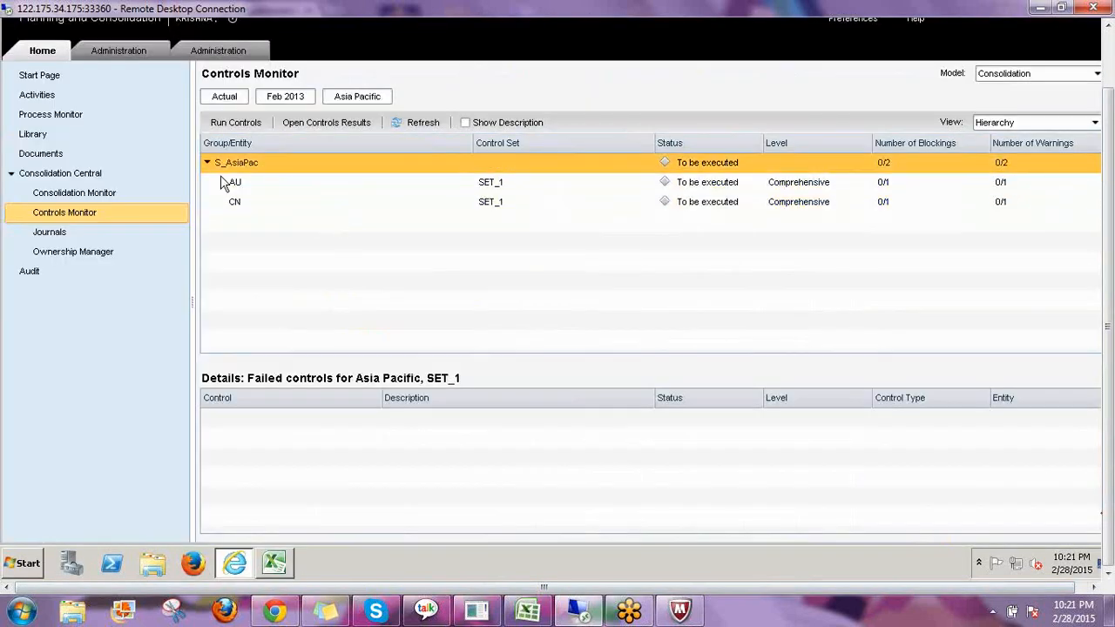
{"action": "left_click", "coordinate": [253, 186]}
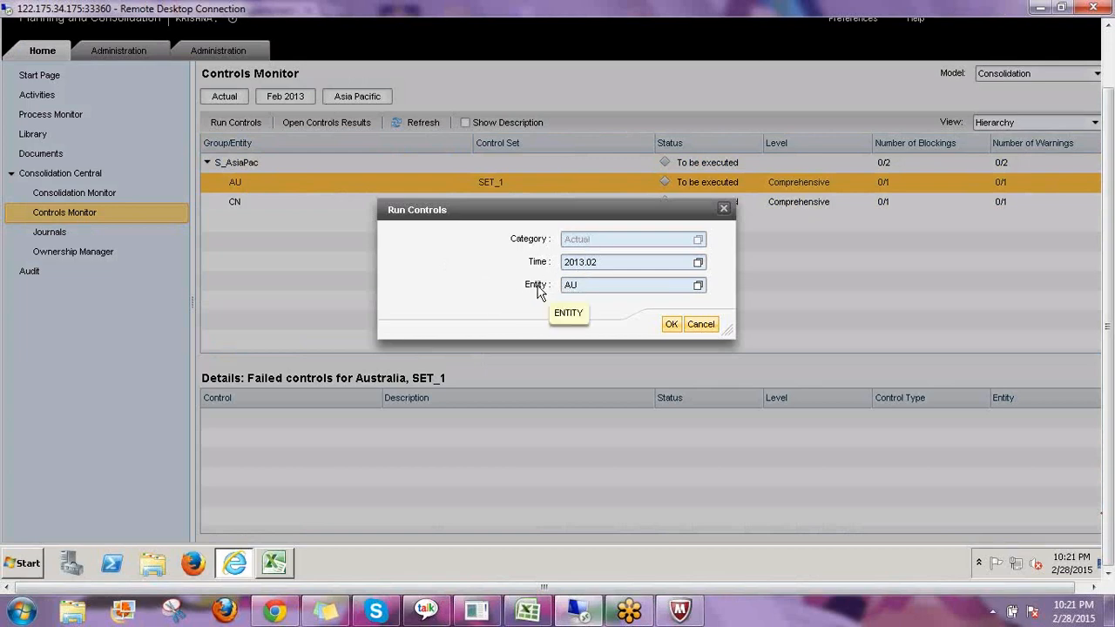
{"action": "left_click", "coordinate": [701, 326]}
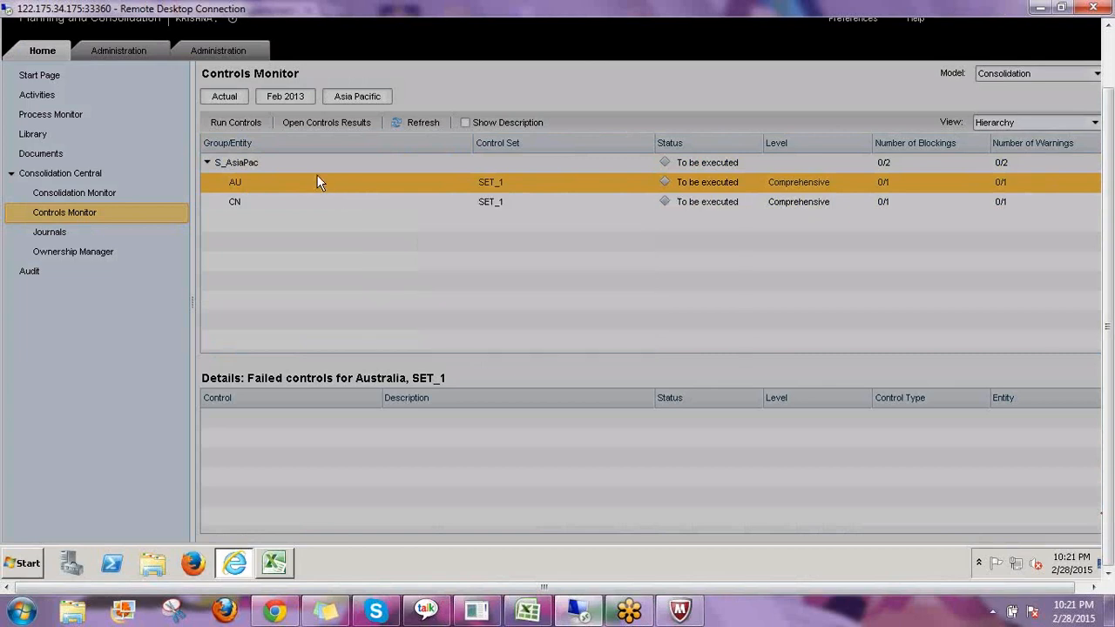
{"action": "left_click", "coordinate": [290, 166]}
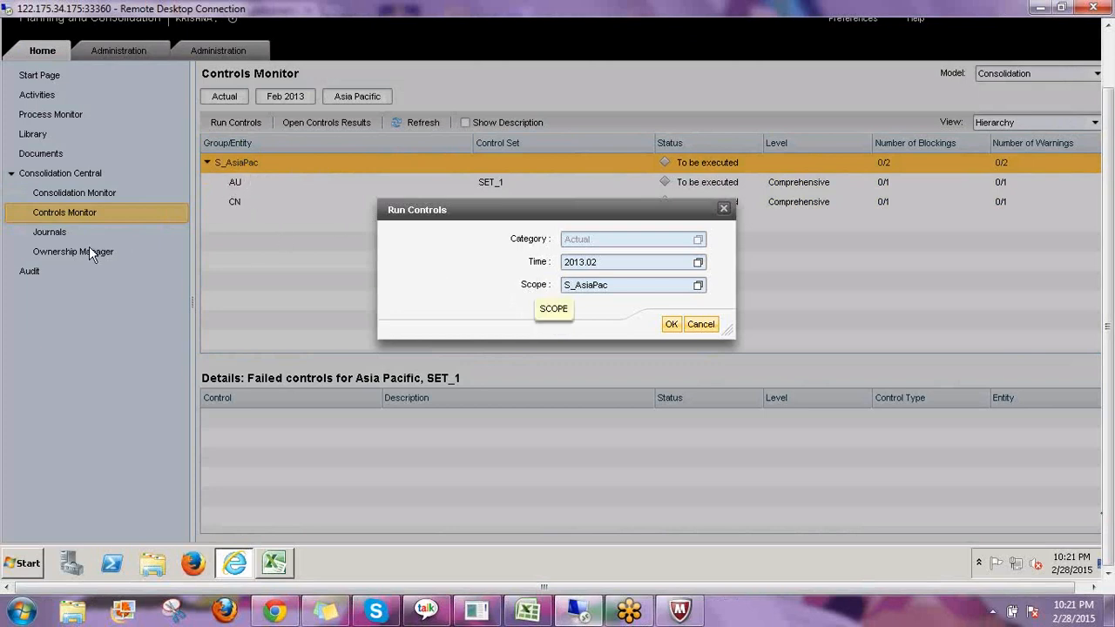
{"action": "left_click", "coordinate": [670, 328]}
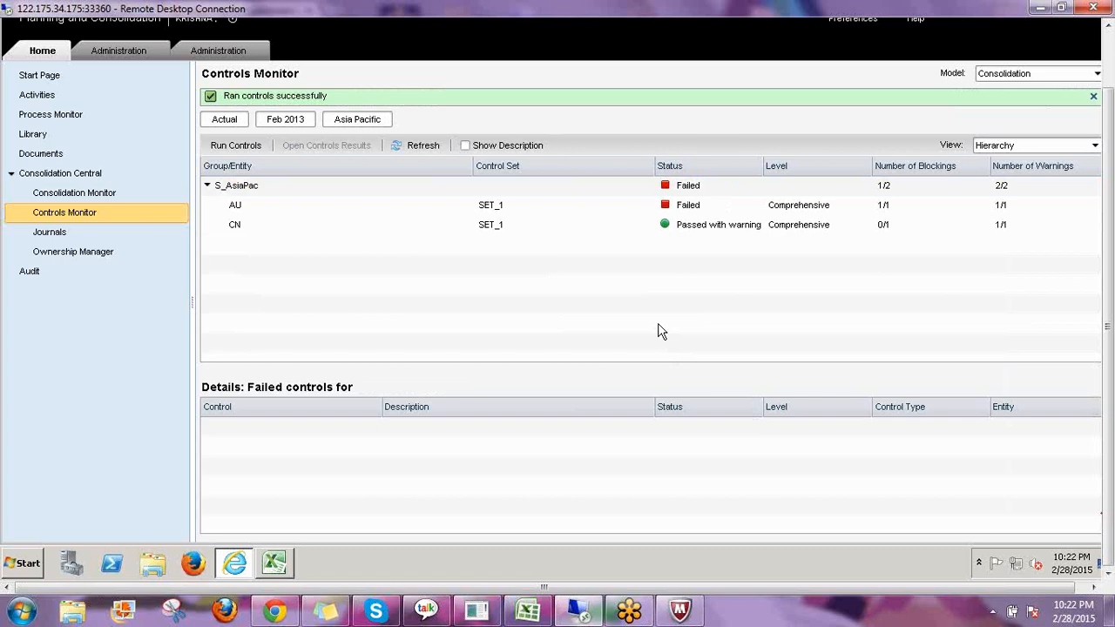
{"action": "left_click", "coordinate": [239, 204]}
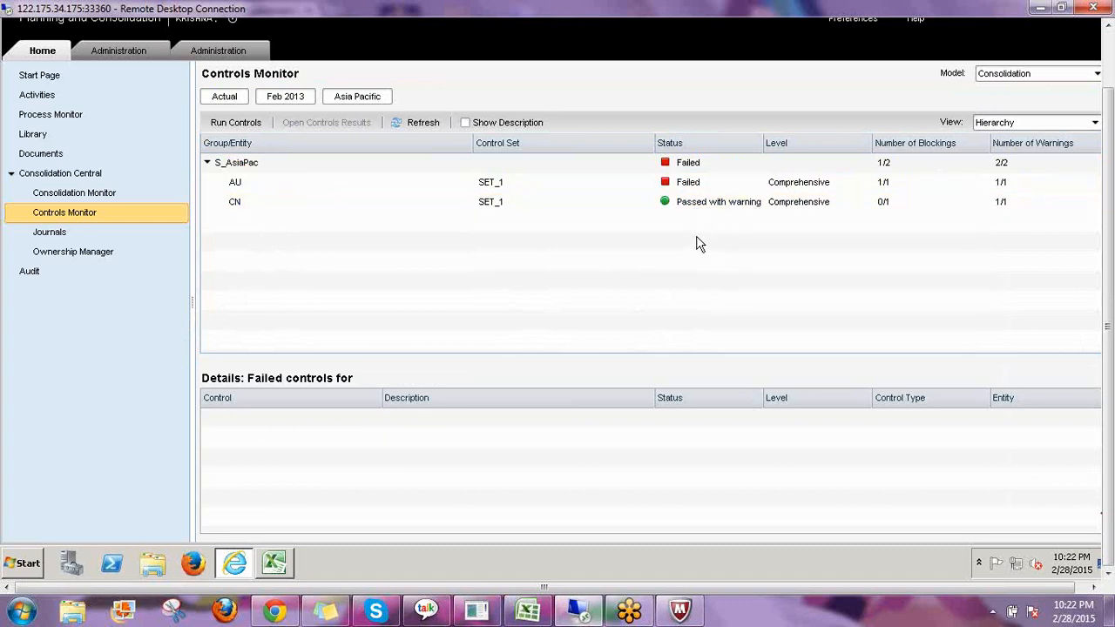
Open the controls results for the CN entity and expand the C_2 control's breakdown rows.
{"action": "left_click", "coordinate": [273, 206]}
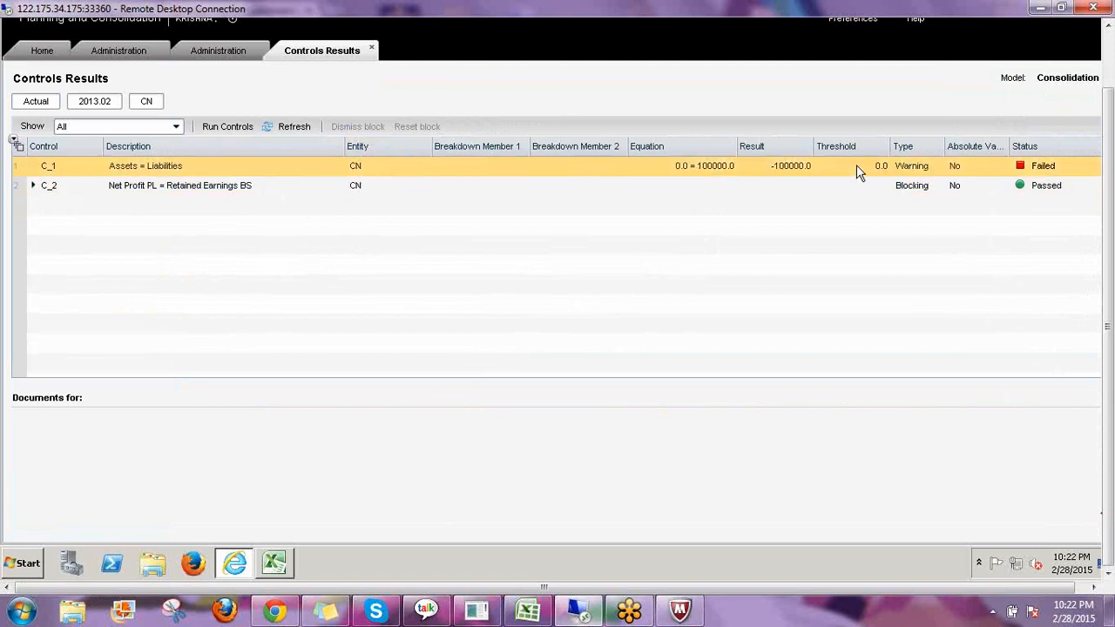
{"action": "left_click", "coordinate": [139, 164]}
{"action": "left_click", "coordinate": [224, 189]}
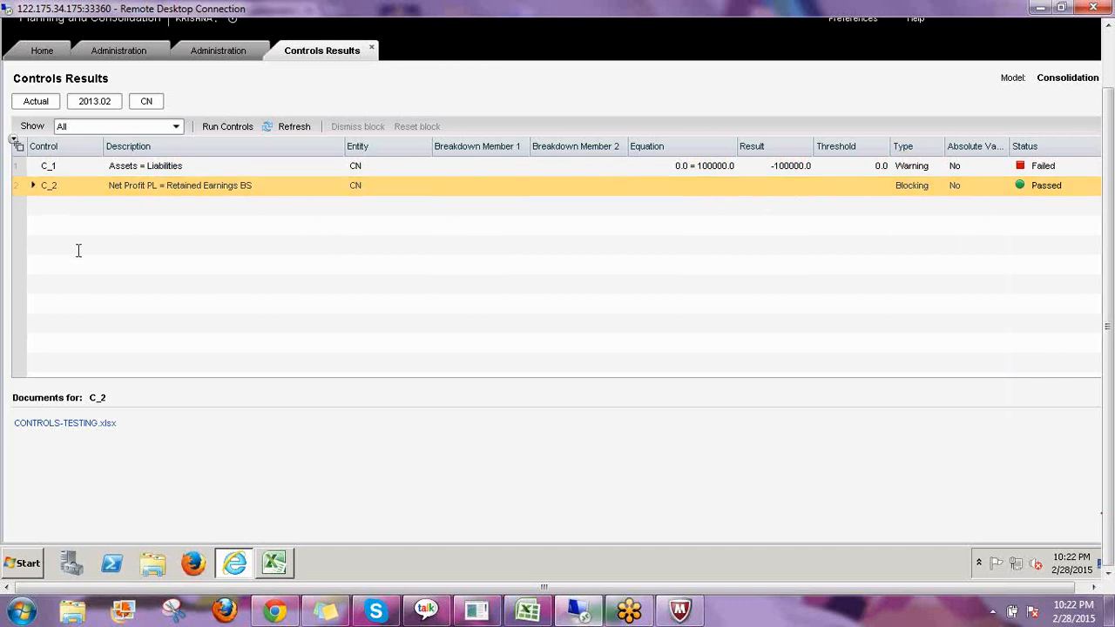
{"action": "left_click", "coordinate": [34, 187]}
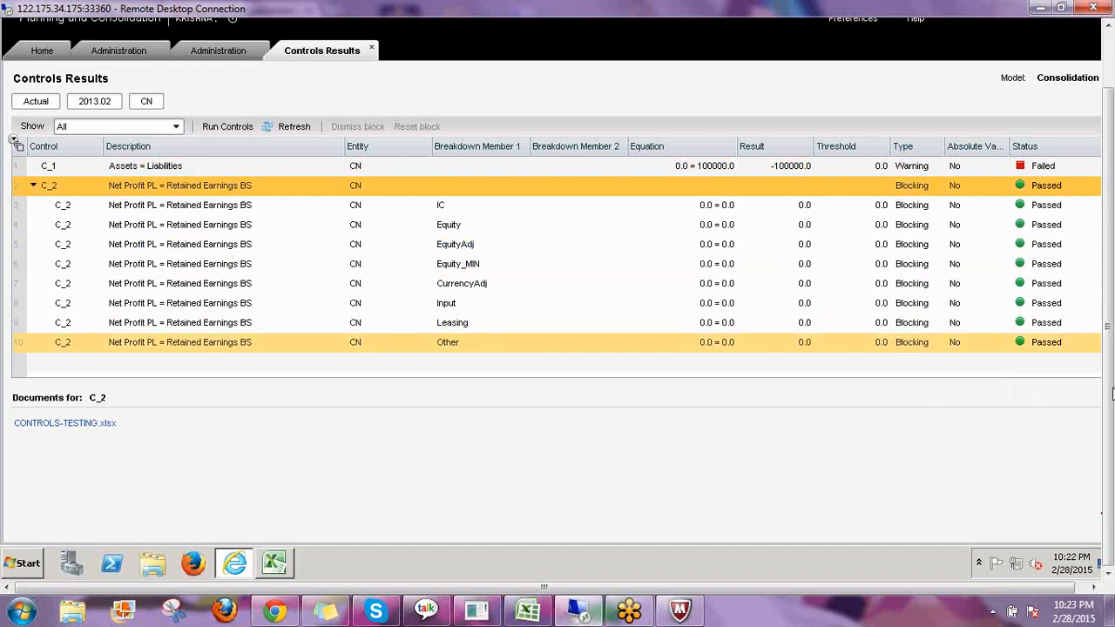
{"action": "left_click", "coordinate": [989, 423]}
{"action": "mouse_move", "coordinate": [458, 142]}
{"action": "left_mouse_down"}
{"action": "mouse_move", "coordinate": [487, 154]}
{"action": "mouse_move", "coordinate": [486, 128]}
{"action": "left_mouse_up"}
{"action": "left_click_drag", "start_coordinate": [452, 207], "coordinate": [473, 186]}
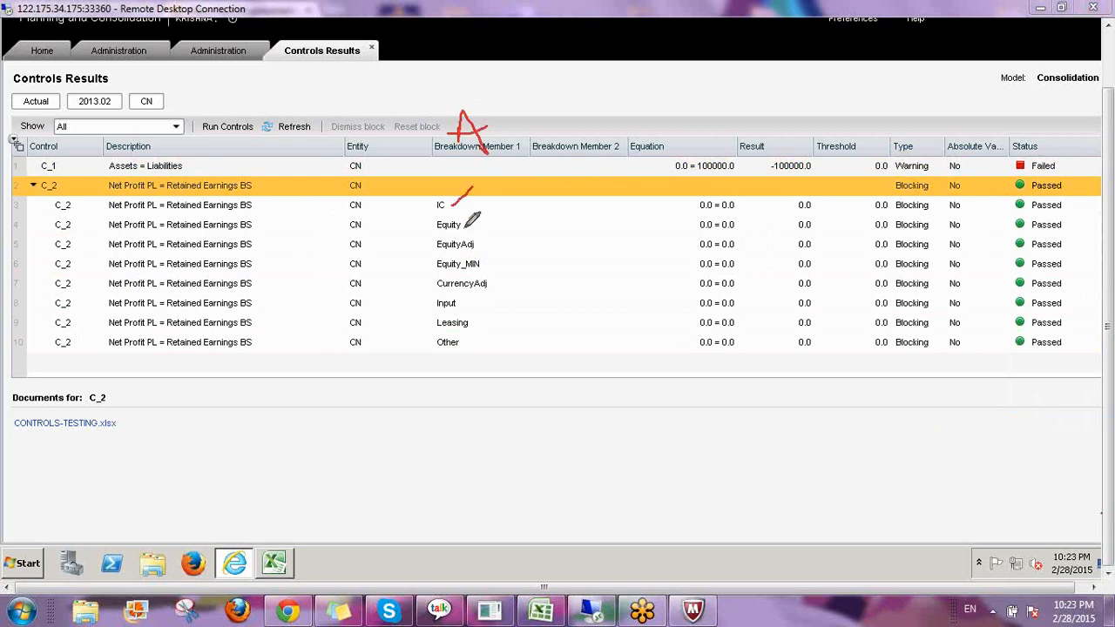
{"action": "mouse_move", "coordinate": [462, 226]}
{"action": "left_mouse_down"}
{"action": "mouse_move", "coordinate": [478, 211]}
{"action": "mouse_move", "coordinate": [489, 259]}
{"action": "left_mouse_up"}
{"action": "mouse_move", "coordinate": [699, 210]}
{"action": "left_mouse_down"}
{"action": "mouse_move", "coordinate": [733, 207]}
{"action": "mouse_move", "coordinate": [733, 292]}
{"action": "mouse_move", "coordinate": [748, 311]}
{"action": "left_mouse_up"}
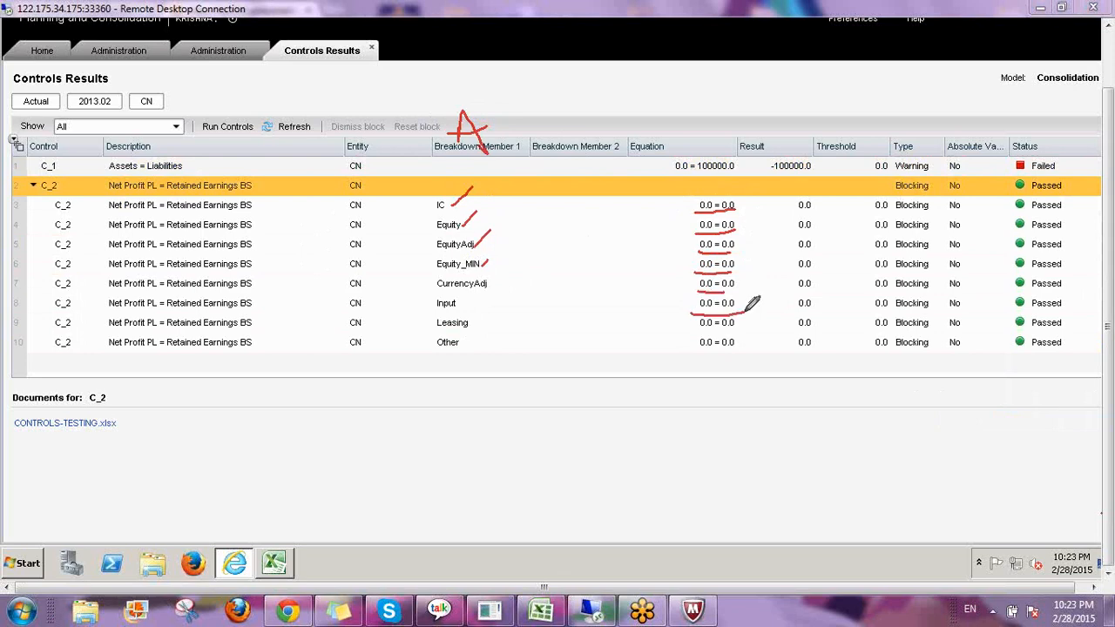
{"action": "mouse_move", "coordinate": [1065, 181]}
{"action": "left_mouse_down"}
{"action": "mouse_move", "coordinate": [1070, 331]}
{"action": "mouse_move", "coordinate": [1042, 357]}
{"action": "mouse_move", "coordinate": [1000, 320]}
{"action": "mouse_move", "coordinate": [1001, 181]}
{"action": "mouse_move", "coordinate": [1066, 177]}
{"action": "left_mouse_up"}
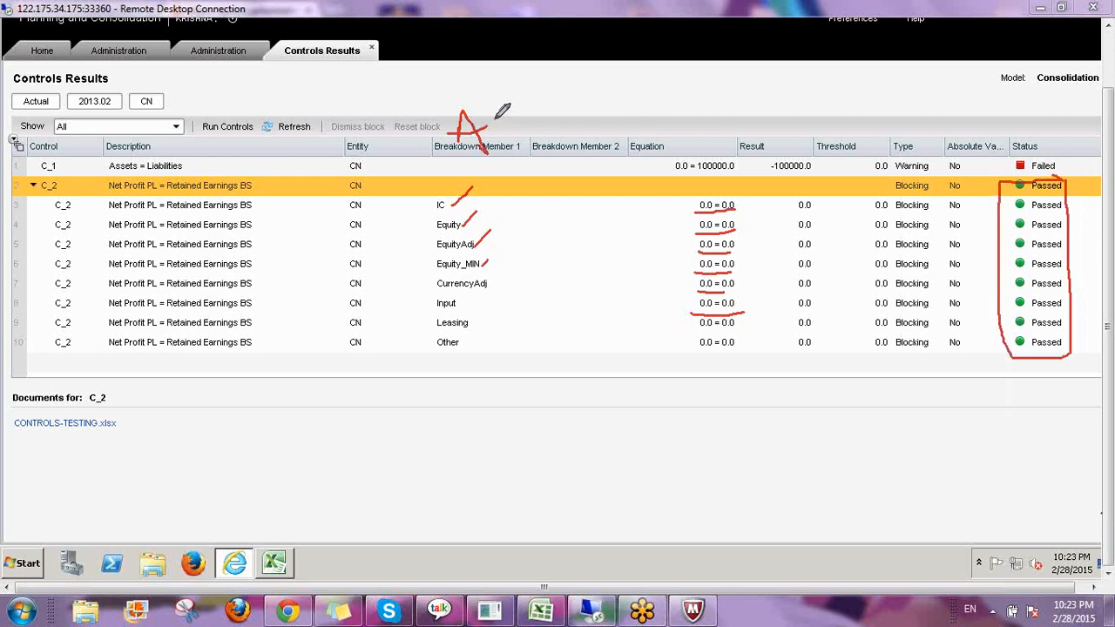
{"action": "mouse_move", "coordinate": [500, 106]}
{"action": "left_mouse_down"}
{"action": "mouse_move", "coordinate": [502, 131]}
{"action": "mouse_move", "coordinate": [497, 111]}
{"action": "mouse_move", "coordinate": [503, 130]}
{"action": "mouse_move", "coordinate": [566, 106]}
{"action": "mouse_move", "coordinate": [603, 121]}
{"action": "mouse_move", "coordinate": [553, 95]}
{"action": "mouse_move", "coordinate": [580, 75]}
{"action": "mouse_move", "coordinate": [562, 78]}
{"action": "left_mouse_up"}
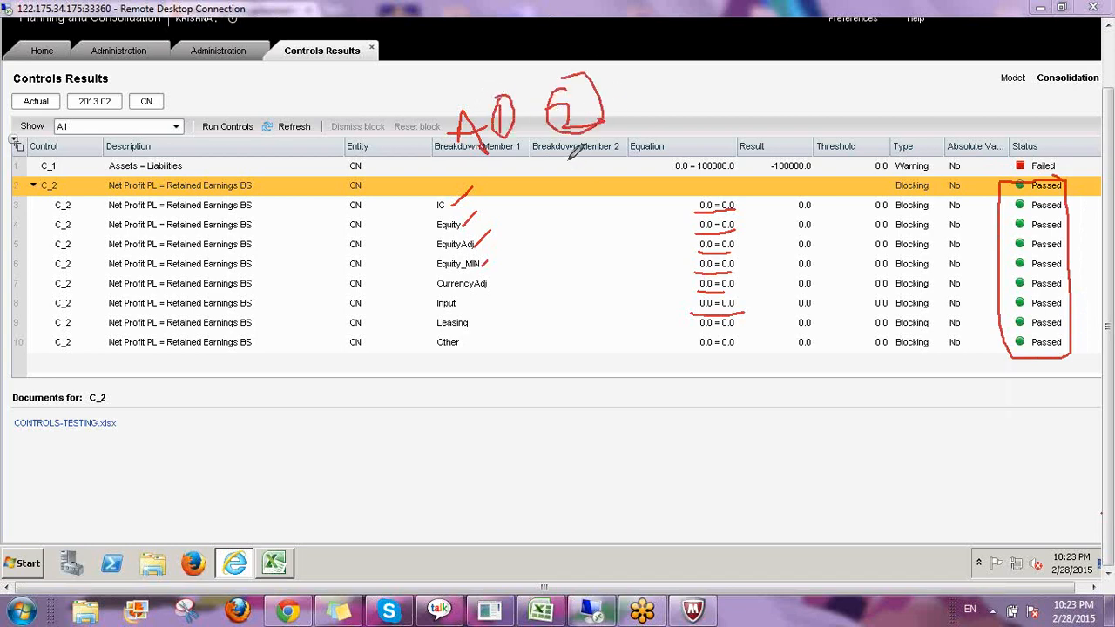
{"action": "left_click_drag", "start_coordinate": [506, 163], "coordinate": [528, 109]}
{"action": "left_click_drag", "start_coordinate": [566, 163], "coordinate": [608, 115]}
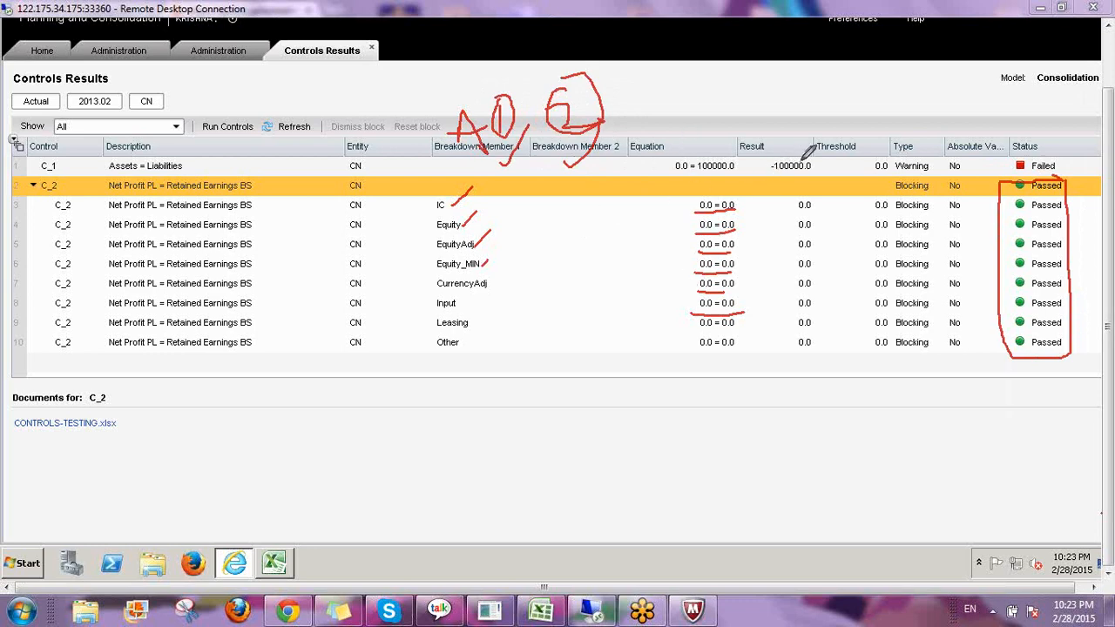
{"action": "mouse_move", "coordinate": [828, 150]}
{"action": "left_mouse_down"}
{"action": "mouse_move", "coordinate": [797, 139]}
{"action": "mouse_move", "coordinate": [775, 178]}
{"action": "mouse_move", "coordinate": [821, 143]}
{"action": "mouse_move", "coordinate": [930, 172]}
{"action": "left_mouse_up"}
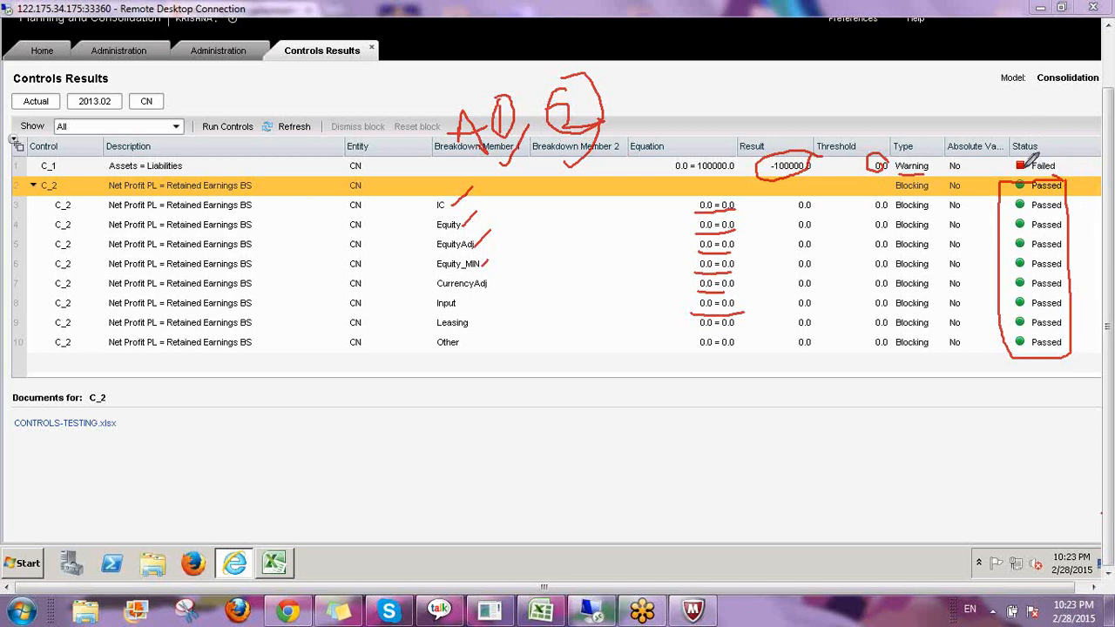
{"action": "left_click_drag", "start_coordinate": [1073, 129], "coordinate": [1052, 164]}
{"action": "left_click_drag", "start_coordinate": [941, 181], "coordinate": [948, 326]}
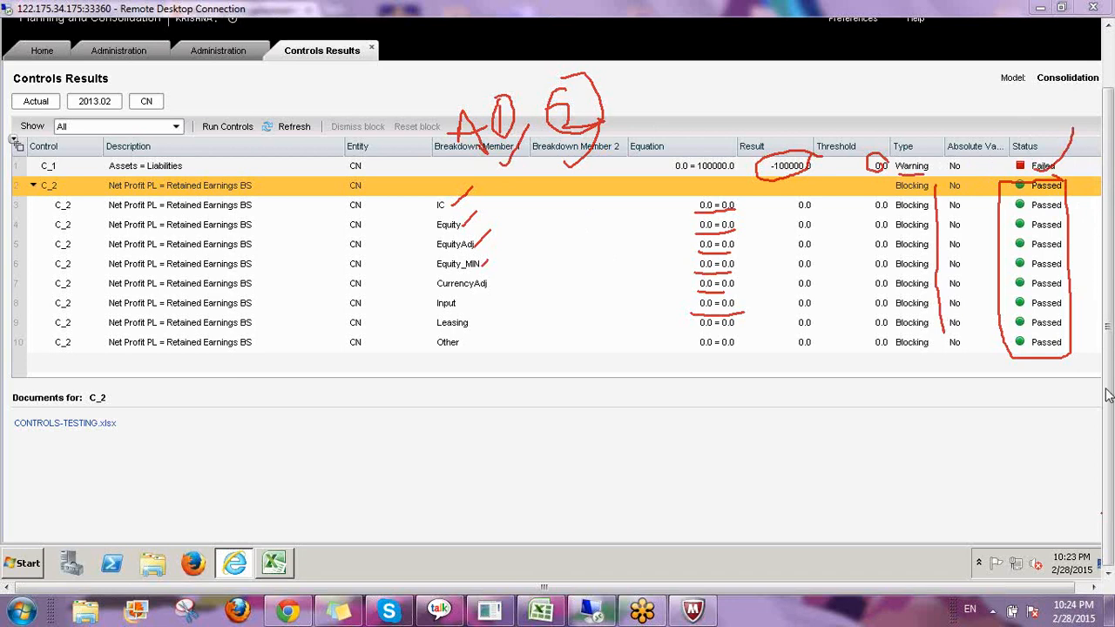
{"action": "key", "text": "Escape"}
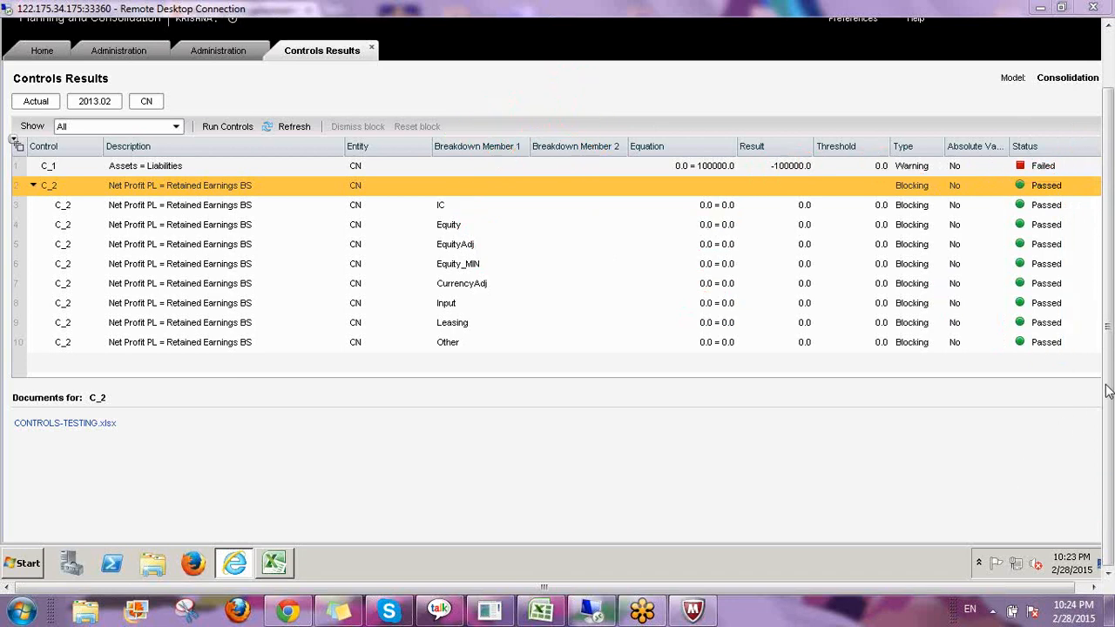
Return to the Controls Monitor, select the AU entity and open its failed controls results.
{"action": "left_click", "coordinate": [217, 52]}
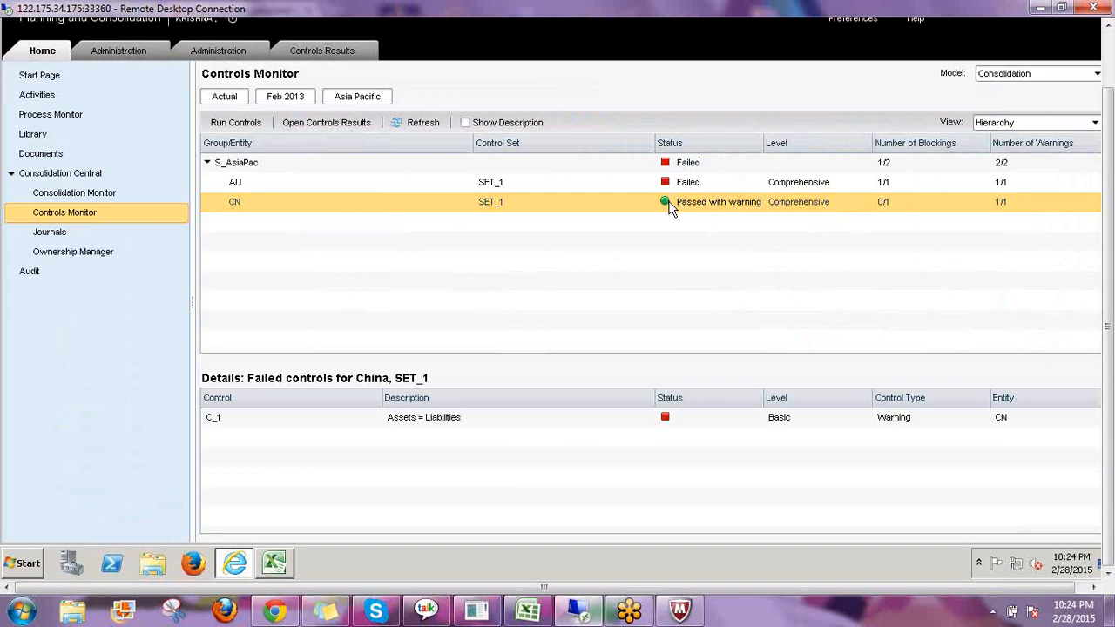
{"action": "left_click", "coordinate": [712, 427]}
{"action": "left_click", "coordinate": [236, 181]}
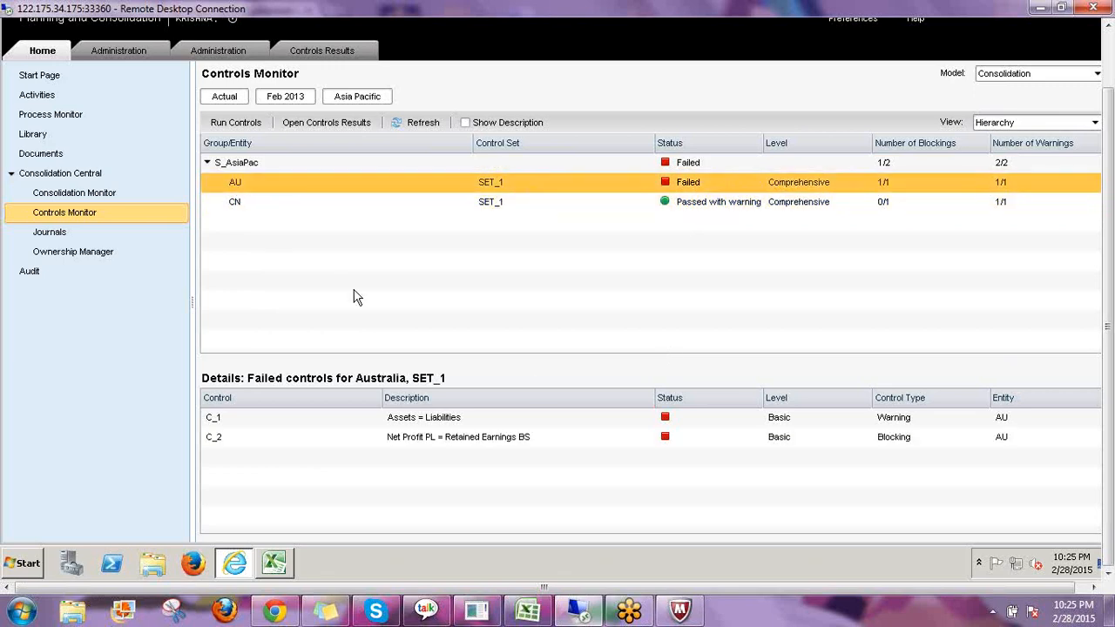
{"action": "left_click", "coordinate": [896, 423]}
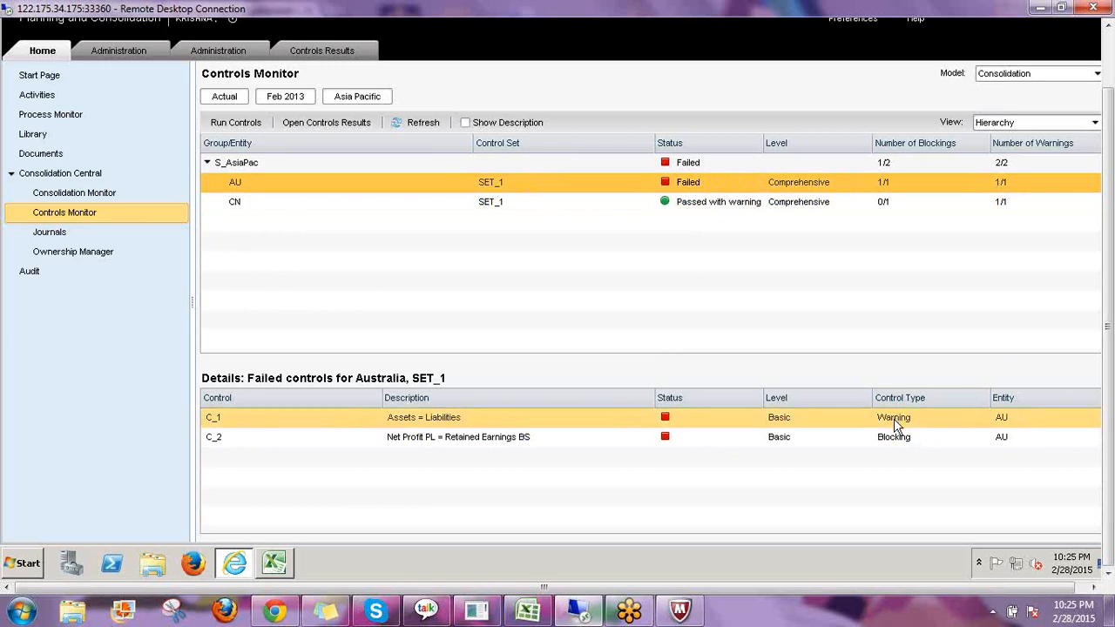
{"action": "left_click", "coordinate": [901, 443]}
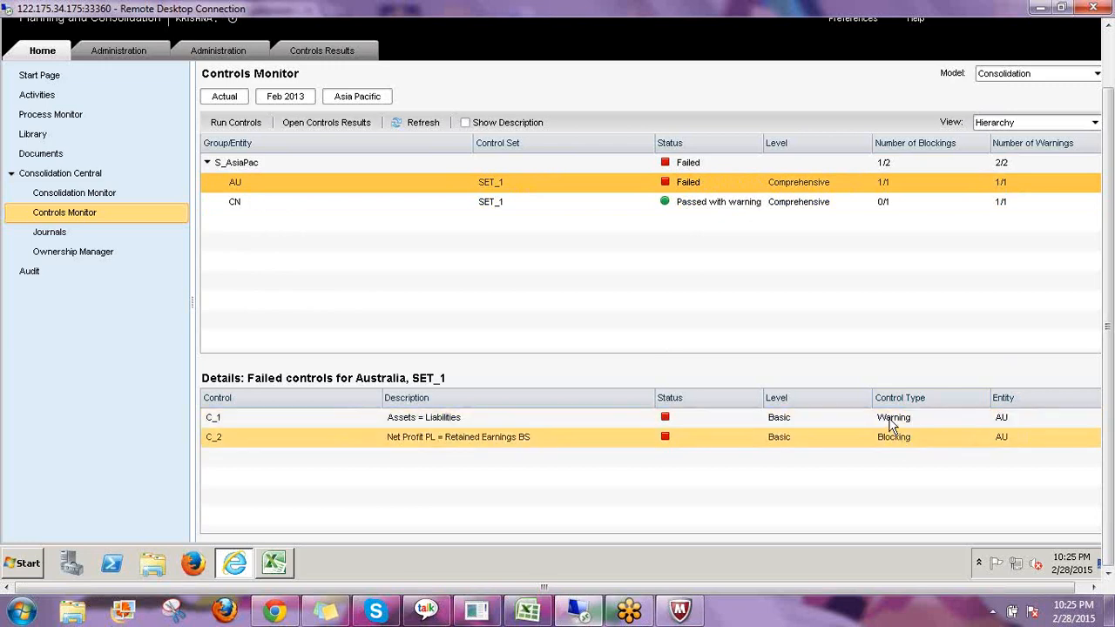
{"action": "left_click", "coordinate": [893, 419]}
{"action": "left_click", "coordinate": [894, 440]}
{"action": "left_click", "coordinate": [892, 419]}
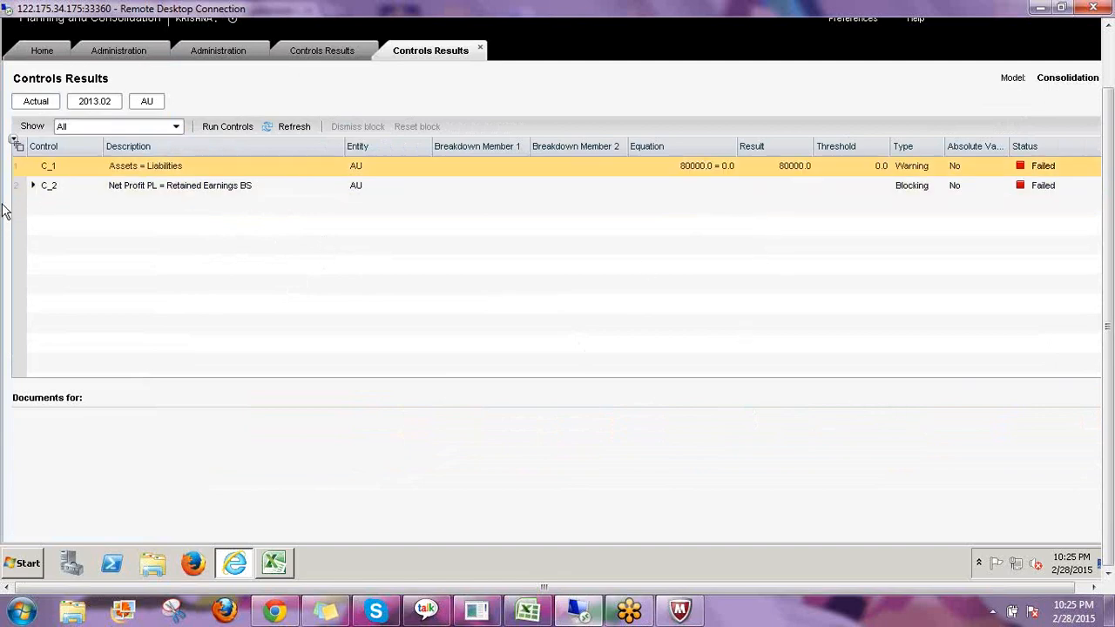
Expand the C_2 control for AU and examine its breakdown member rows.
{"action": "left_click", "coordinate": [730, 170]}
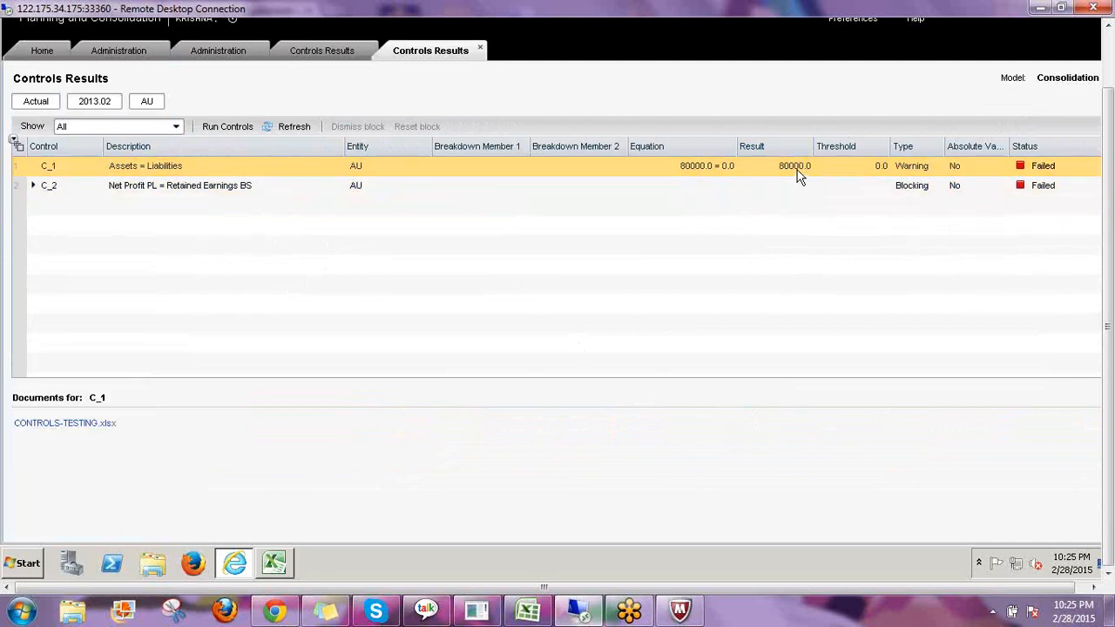
{"action": "left_click", "coordinate": [35, 186]}
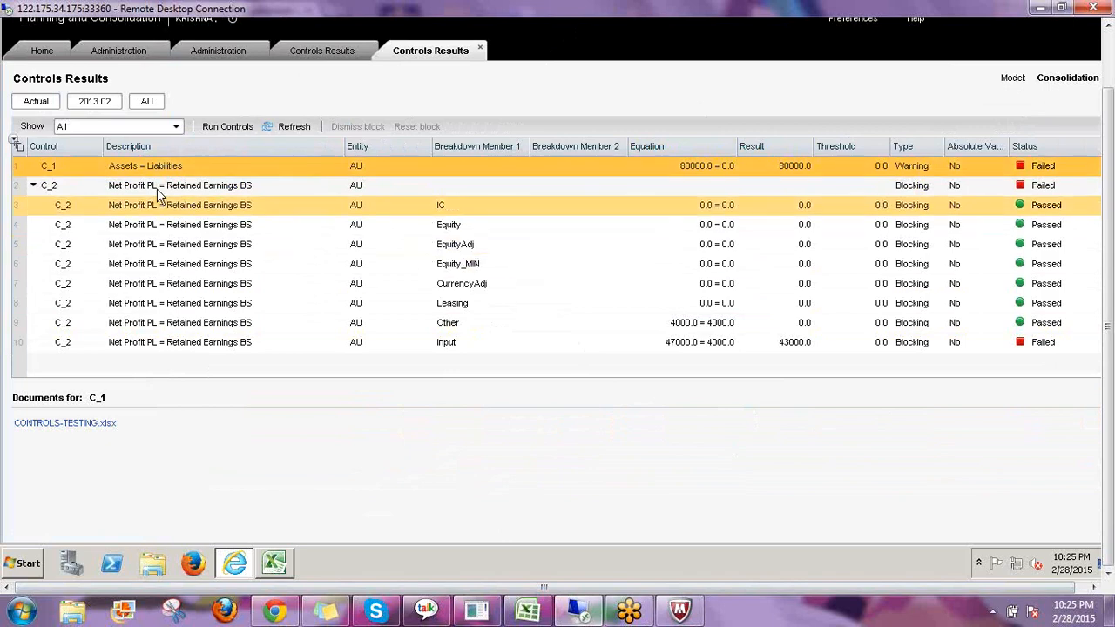
{"action": "left_click", "coordinate": [455, 213]}
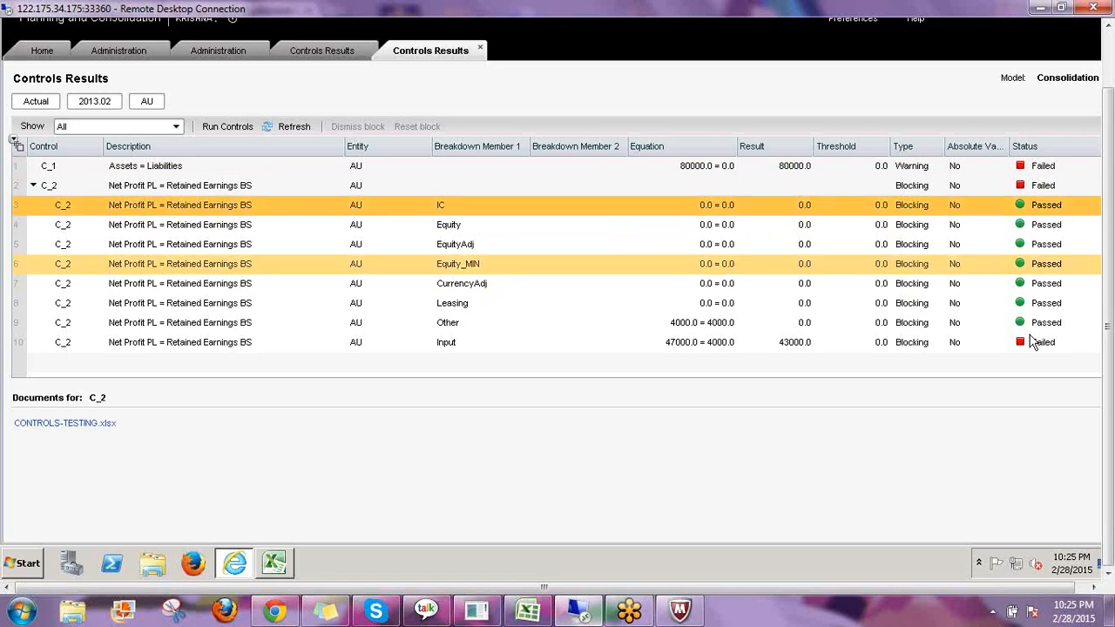
{"action": "left_click", "coordinate": [447, 329]}
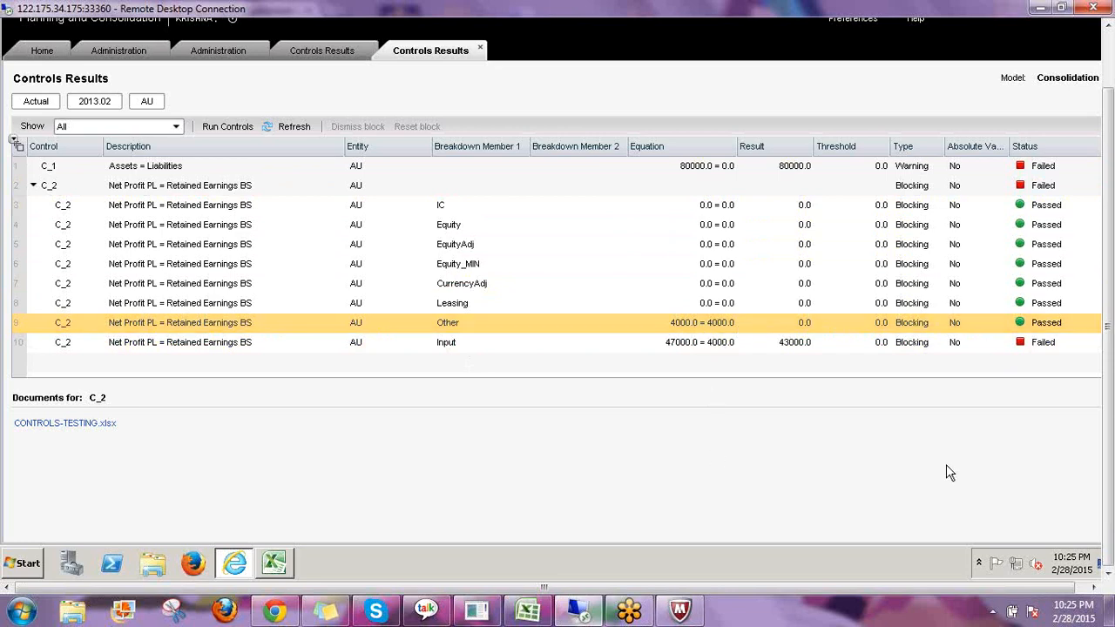
Switch to the Excel workbook and examine the Other Adjustments values on the C1 and C2 sheets.
{"action": "left_click", "coordinate": [274, 568]}
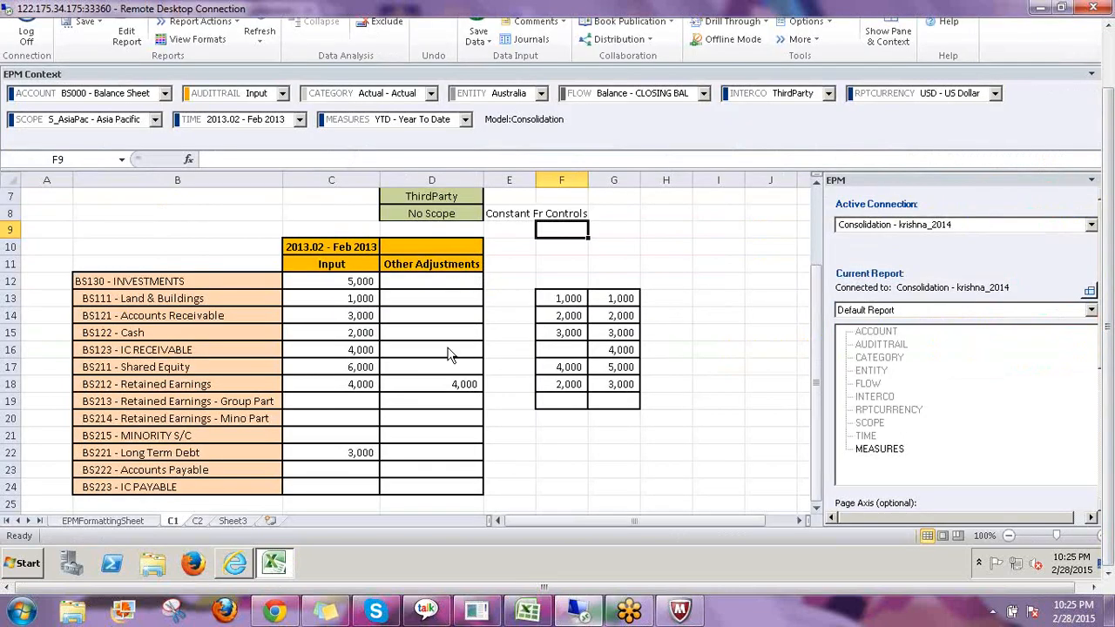
{"action": "left_click", "coordinate": [462, 384]}
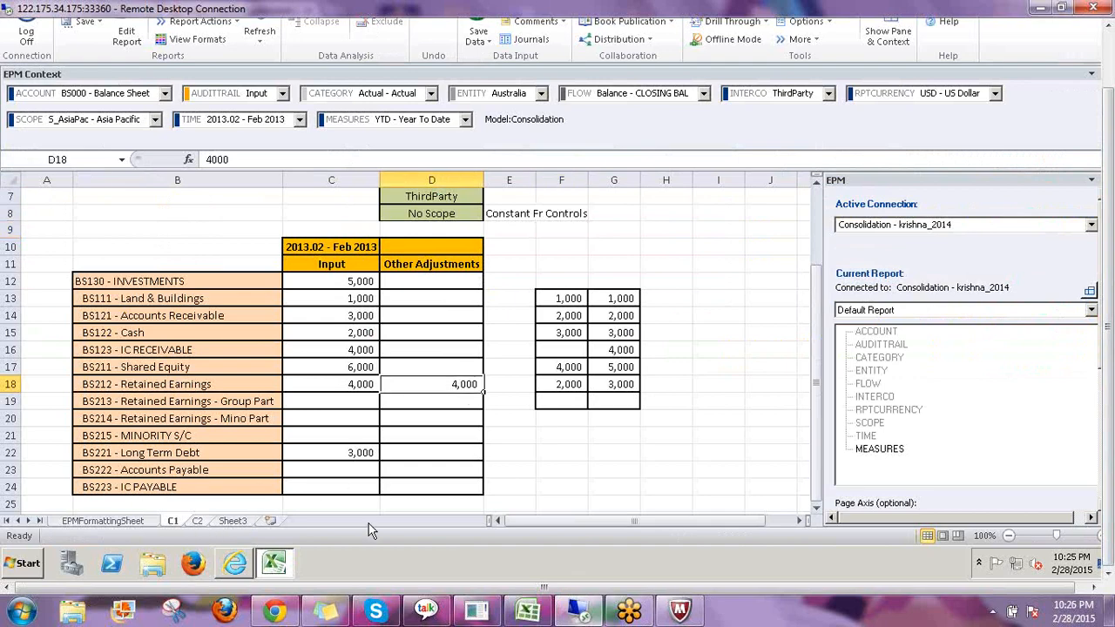
{"action": "key", "text": "ctrl+Page_Down"}
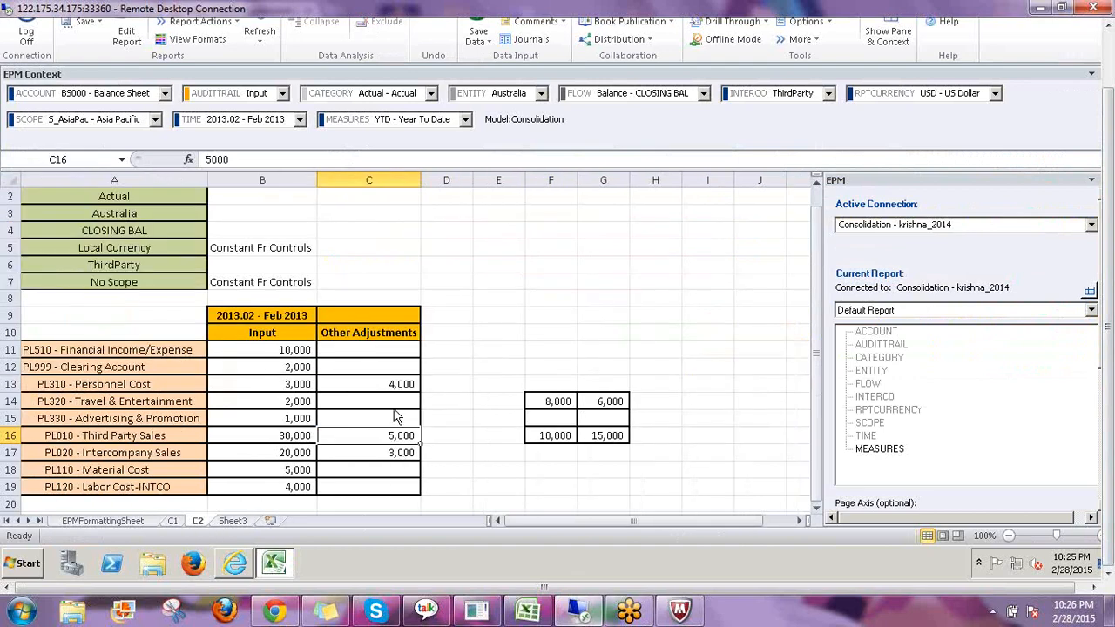
{"action": "left_click", "coordinate": [398, 455], "text": "shift"}
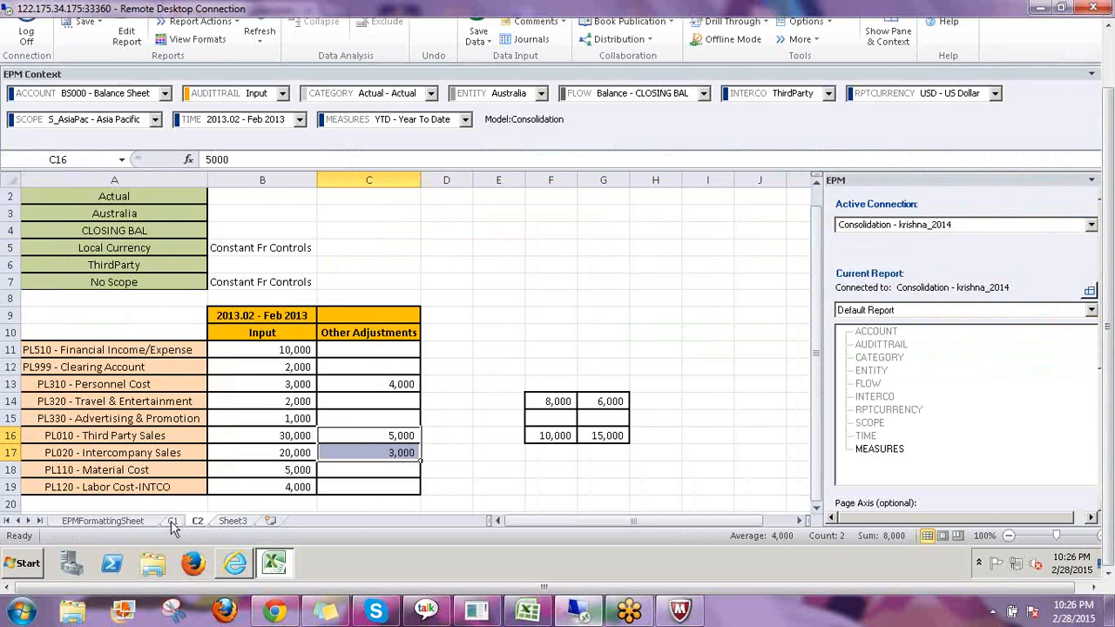
{"action": "left_click", "coordinate": [380, 337]}
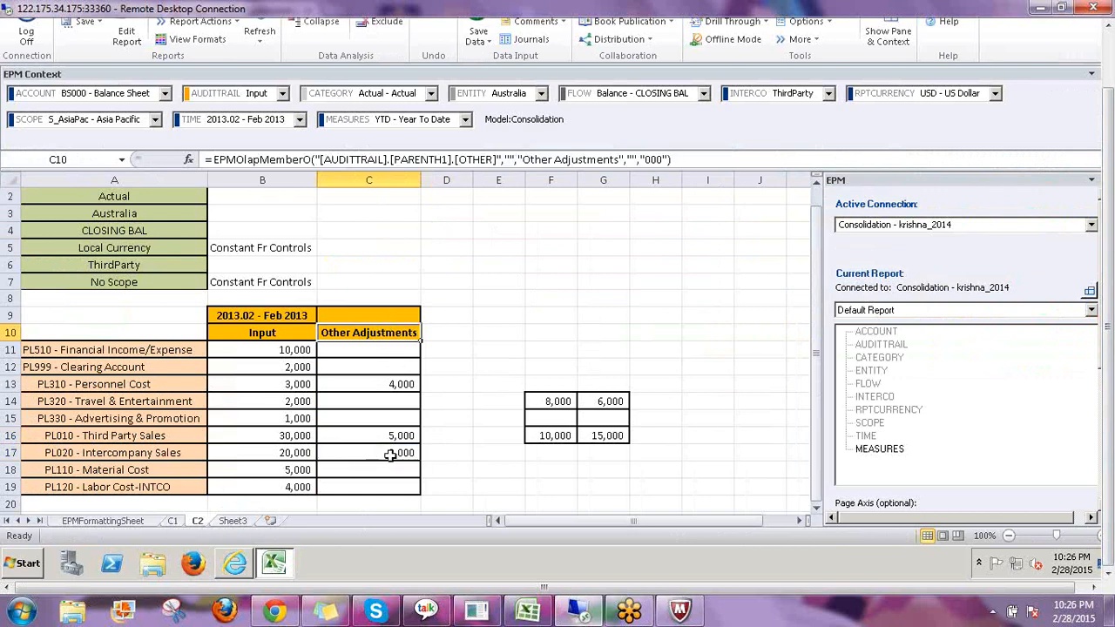
{"action": "left_click", "coordinate": [172, 521]}
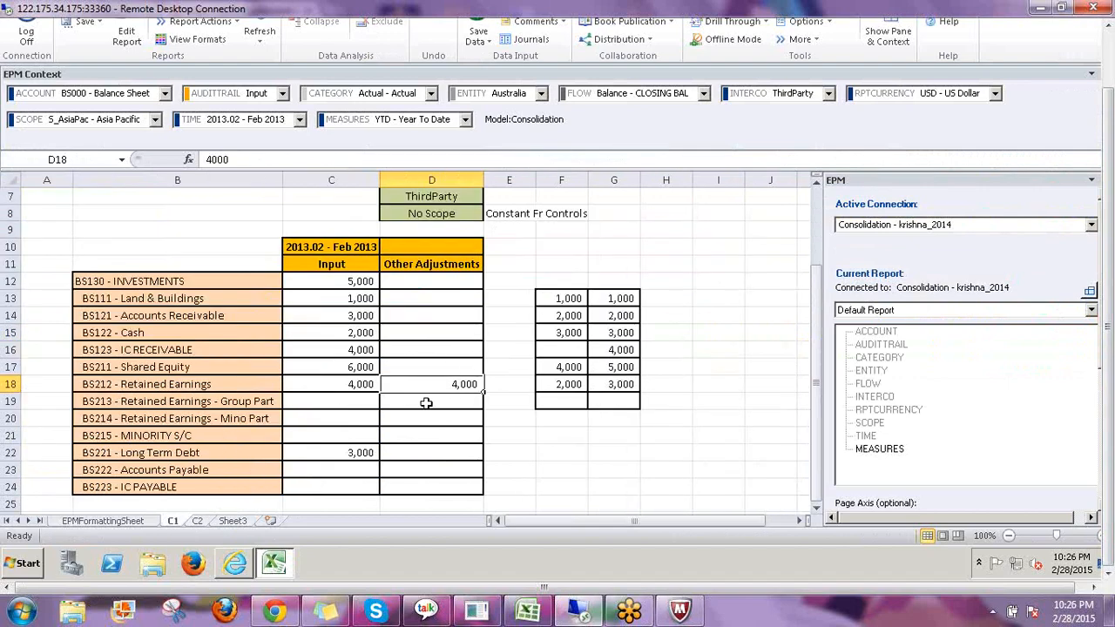
{"action": "left_click", "coordinate": [198, 524]}
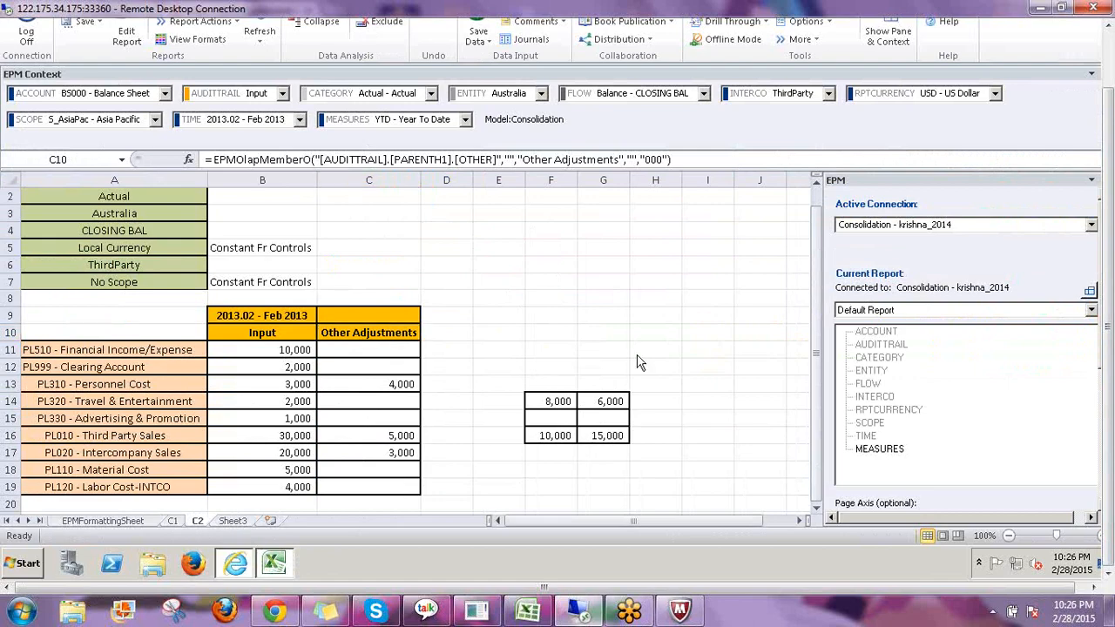
{"action": "left_click", "coordinate": [234, 562]}
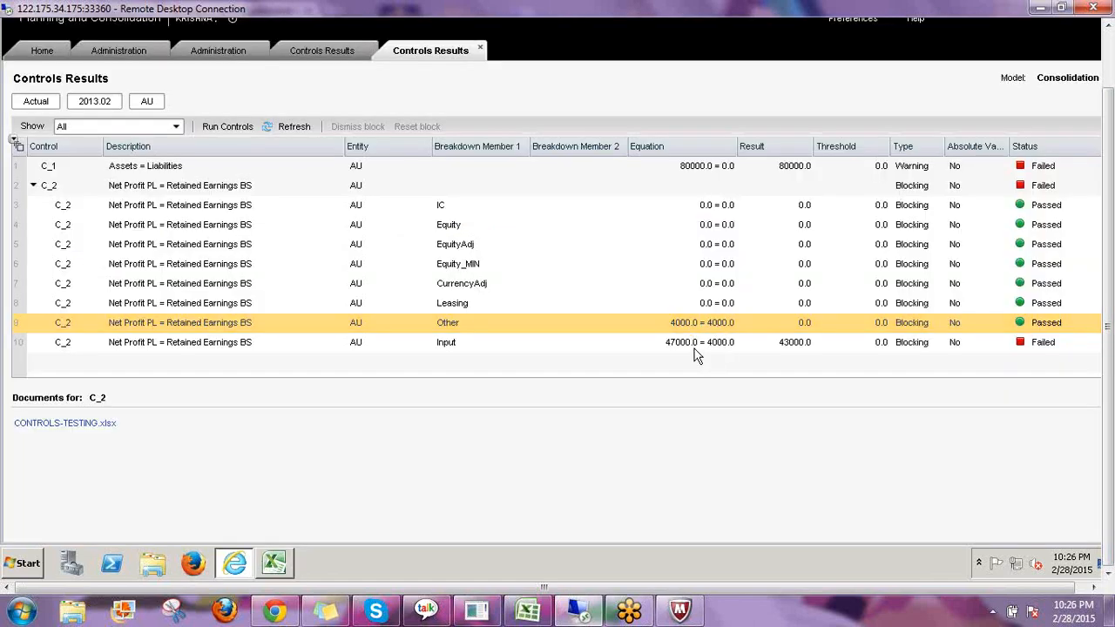
Select AU's failing Input breakdown row and compare it with the Retained Earnings values on the C1 and C2 sheets.
{"action": "left_click", "coordinate": [680, 348]}
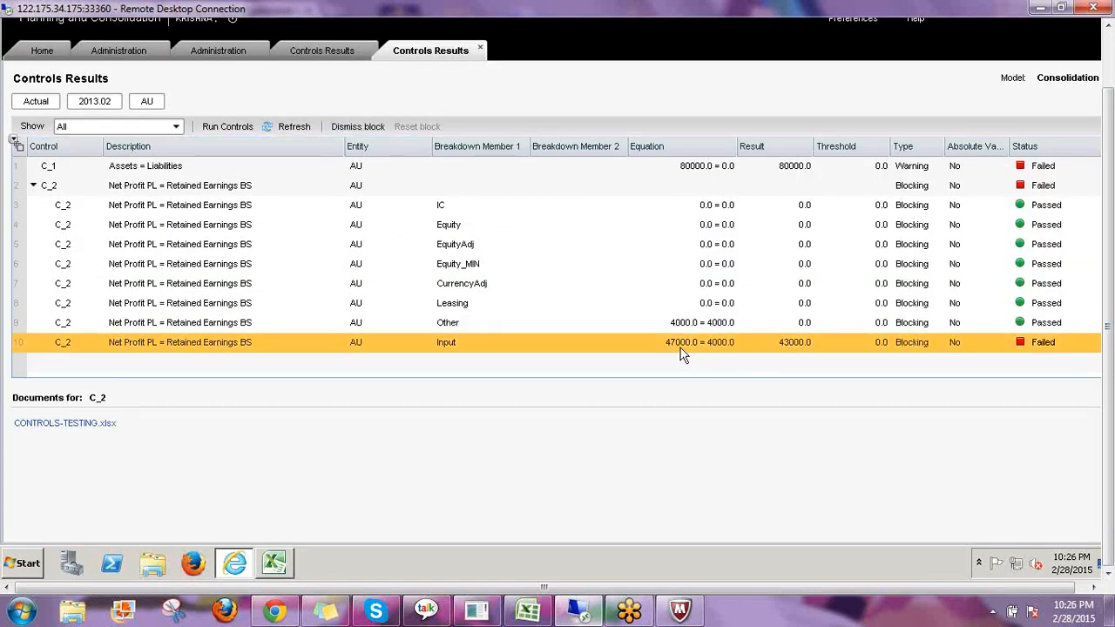
{"action": "left_click", "coordinate": [277, 565]}
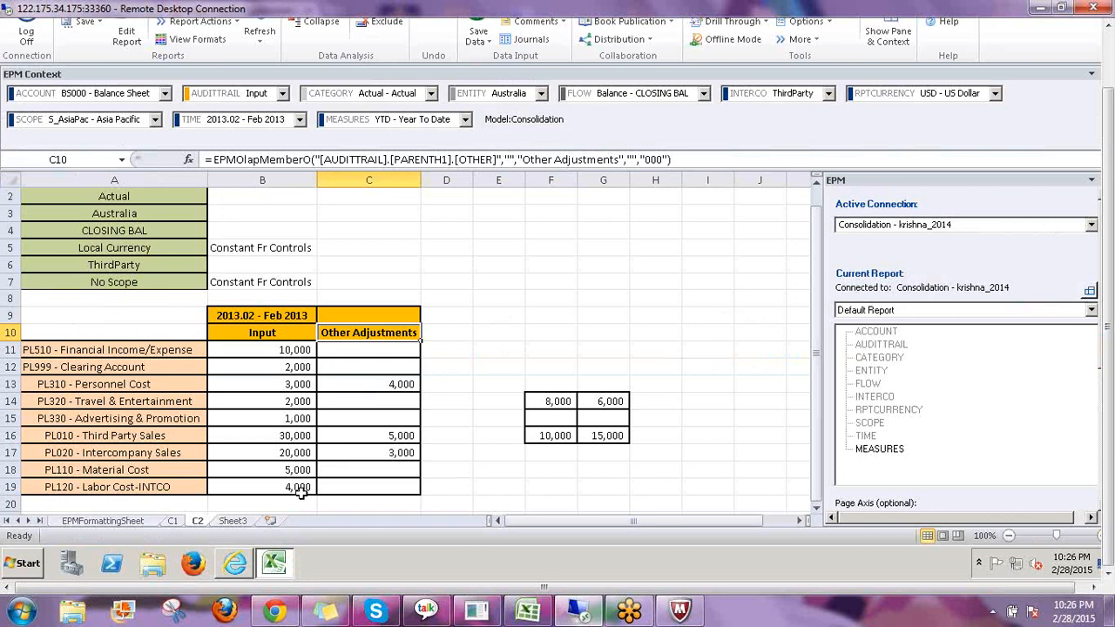
{"action": "left_click", "coordinate": [235, 568]}
{"action": "left_click", "coordinate": [173, 521]}
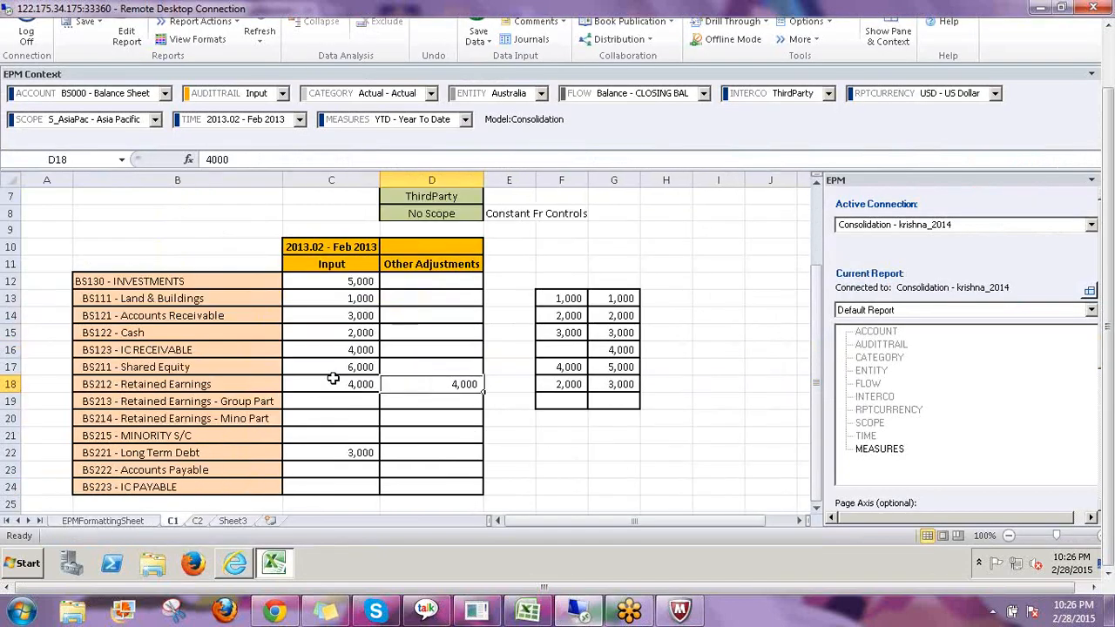
{"action": "left_click", "coordinate": [345, 383]}
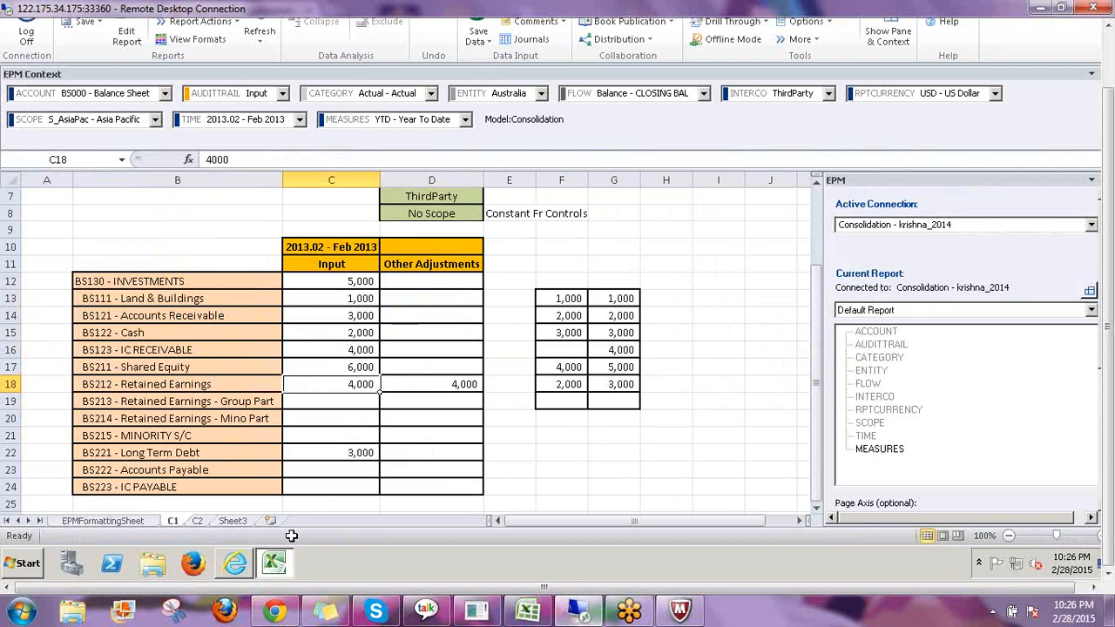
{"action": "left_click", "coordinate": [199, 521]}
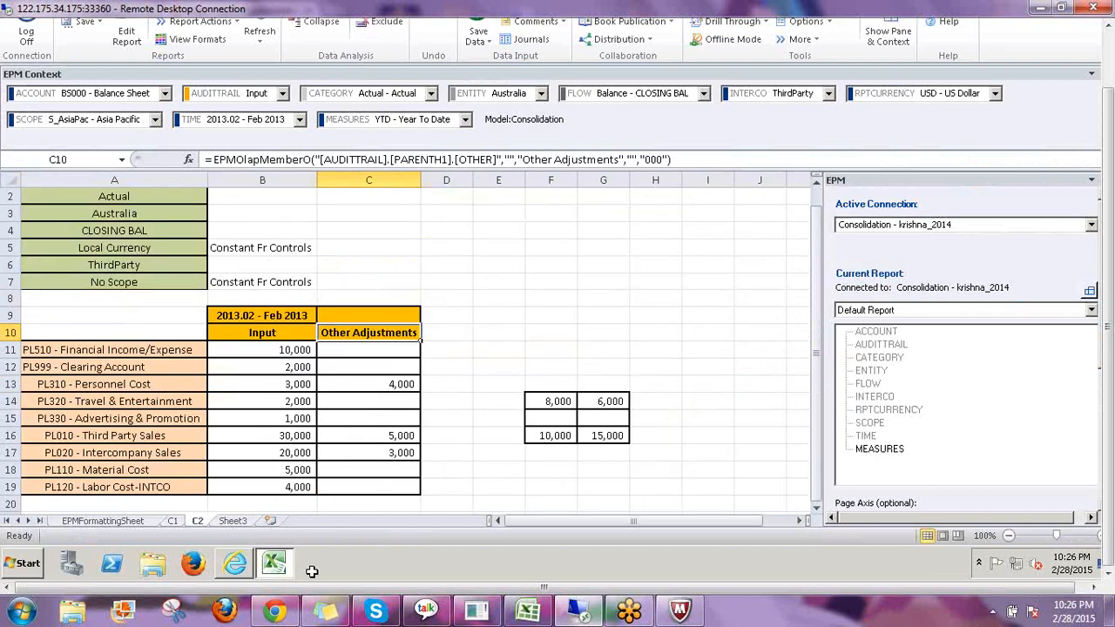
{"action": "left_click", "coordinate": [234, 563]}
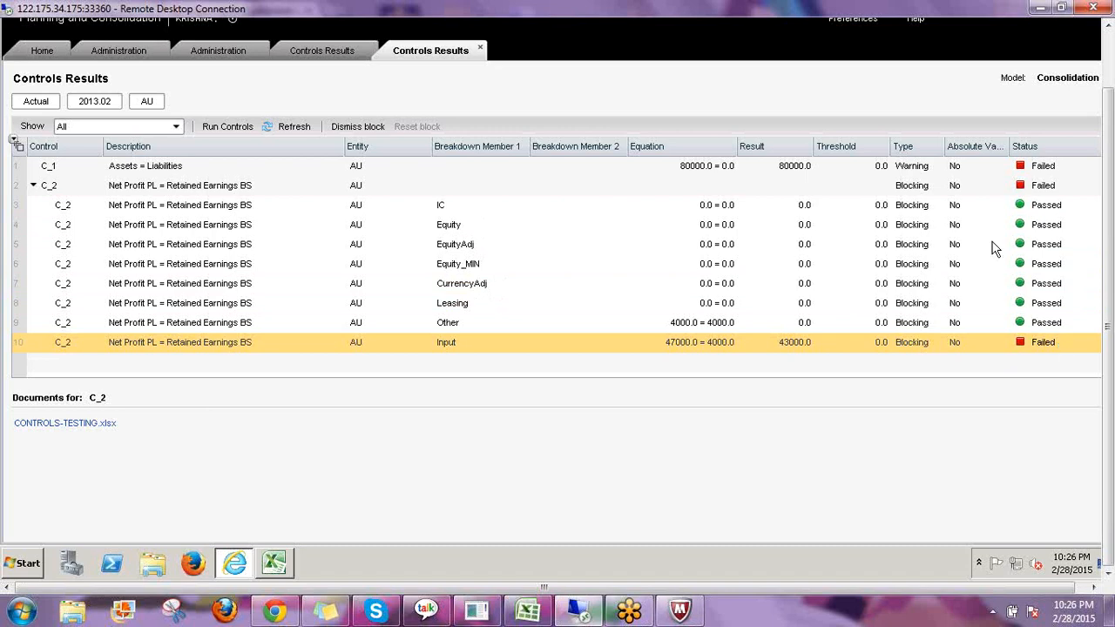
{"action": "left_click", "coordinate": [1060, 187]}
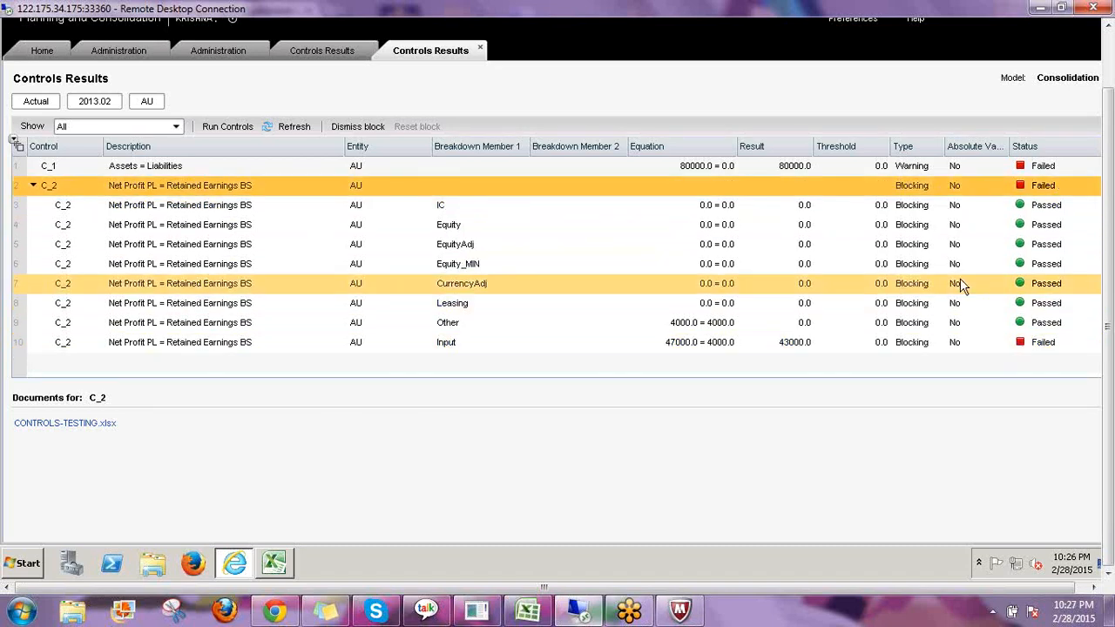
Switch to the workbook and examine the balance sheet values on the C1 sheet against the Controls Monitor.
{"action": "left_click", "coordinate": [916, 172]}
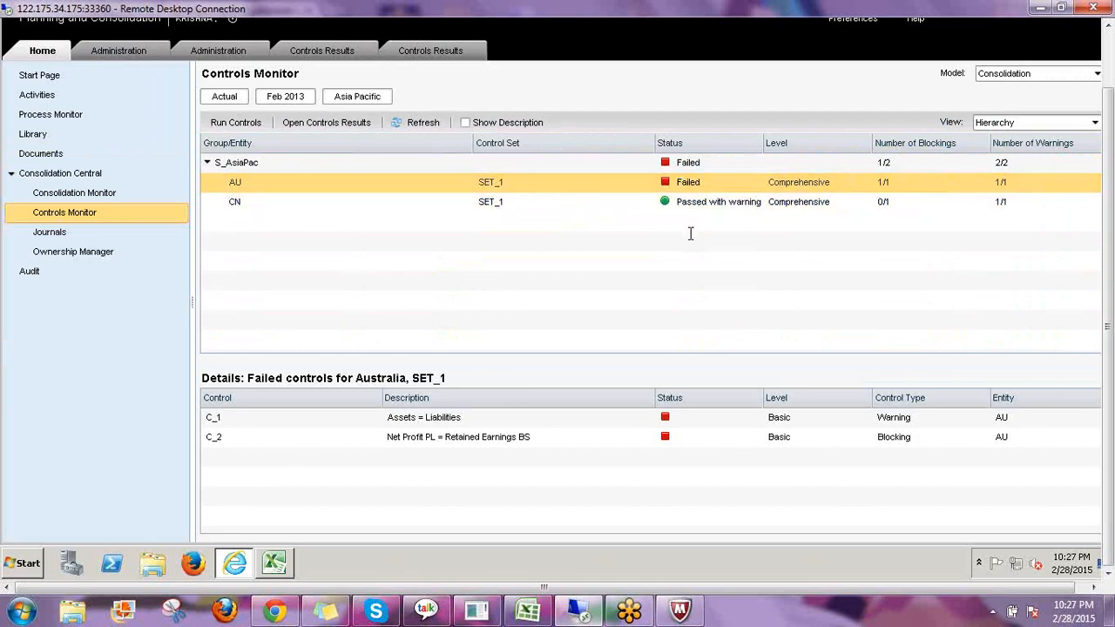
{"action": "left_click", "coordinate": [275, 565]}
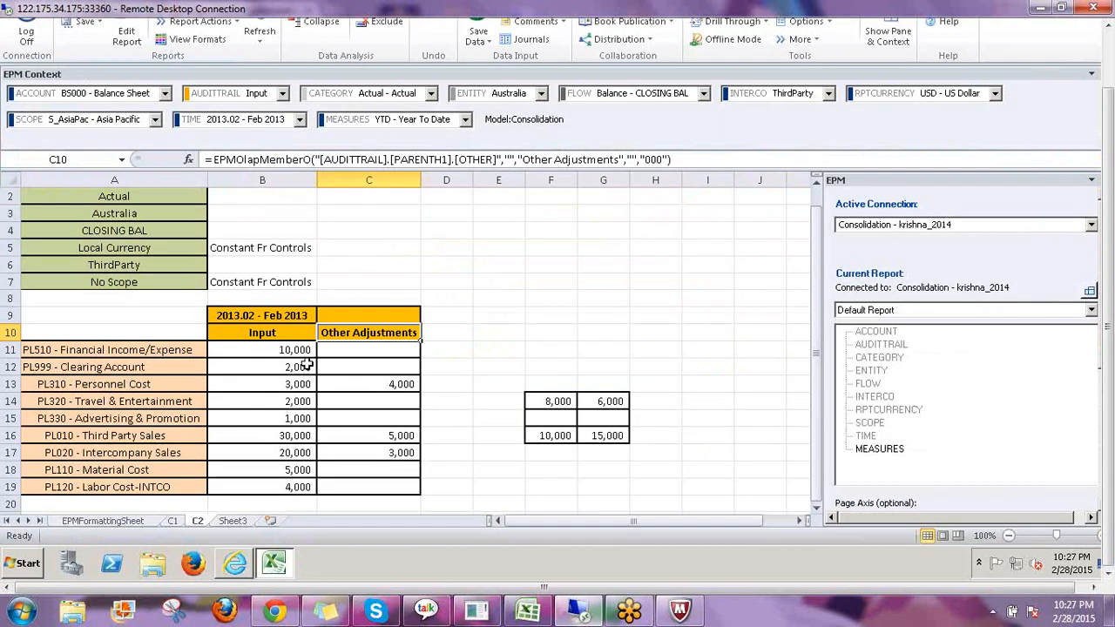
{"action": "left_click", "coordinate": [173, 520]}
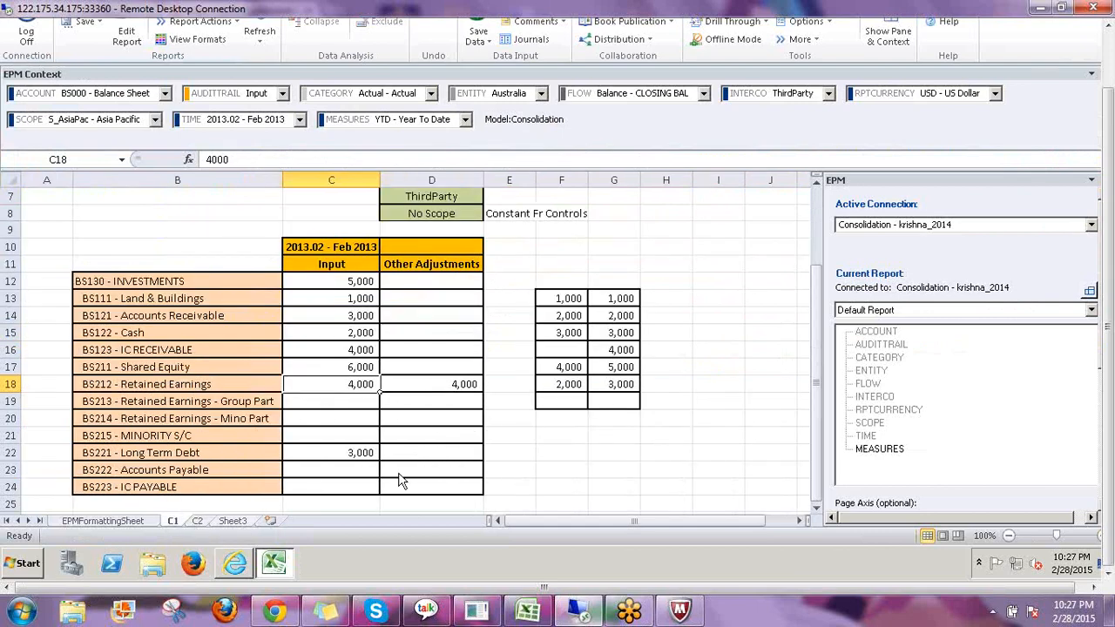
{"action": "left_click", "coordinate": [440, 332]}
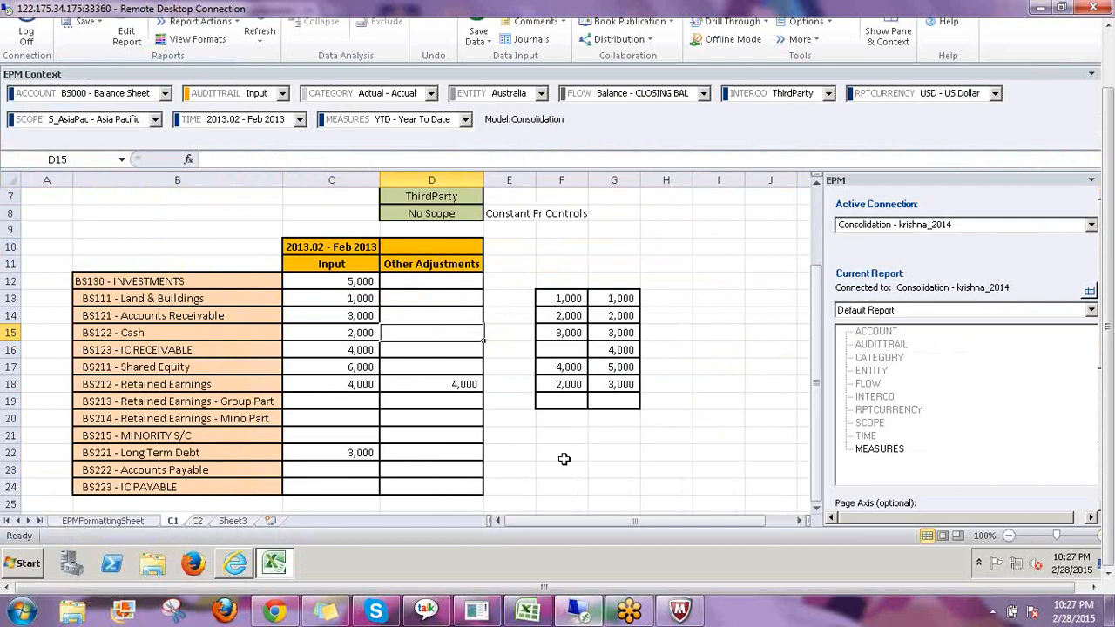
{"action": "scroll", "coordinate": [523, 349], "scroll_direction": "up", "scroll_amount": 2}
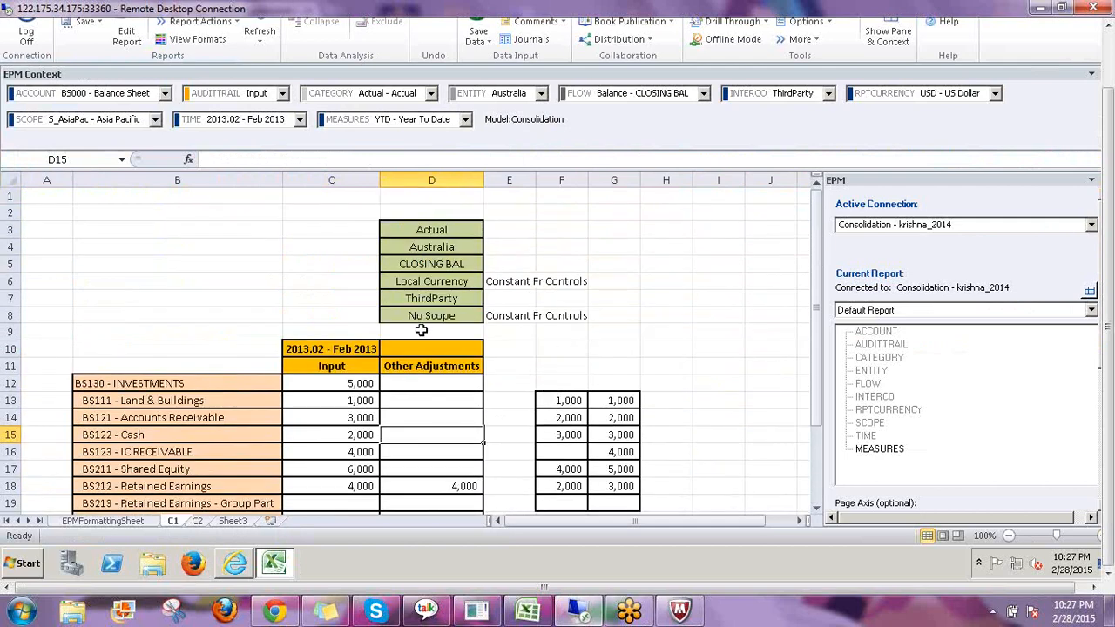
{"action": "scroll", "coordinate": [401, 324], "scroll_direction": "down", "scroll_amount": 2}
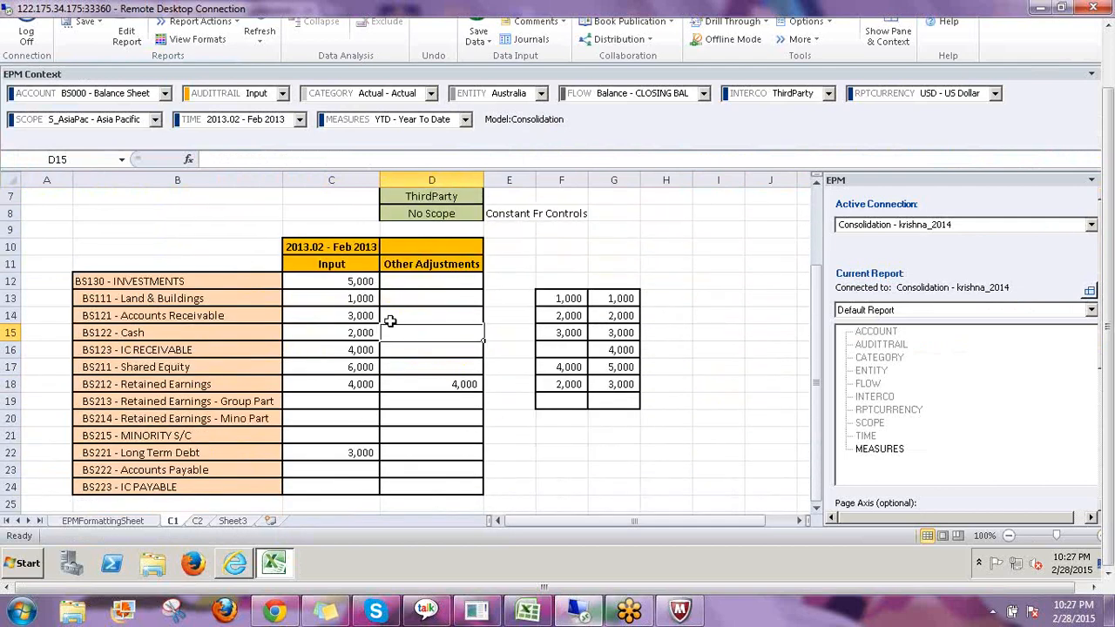
{"action": "left_click", "coordinate": [234, 563]}
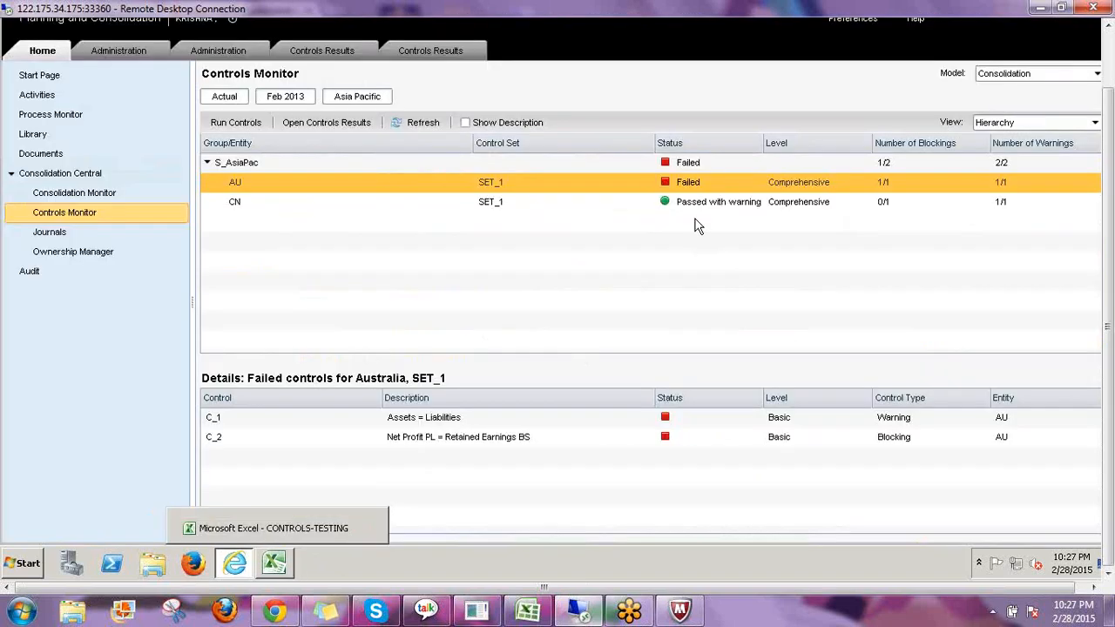
{"action": "left_click", "coordinate": [274, 564]}
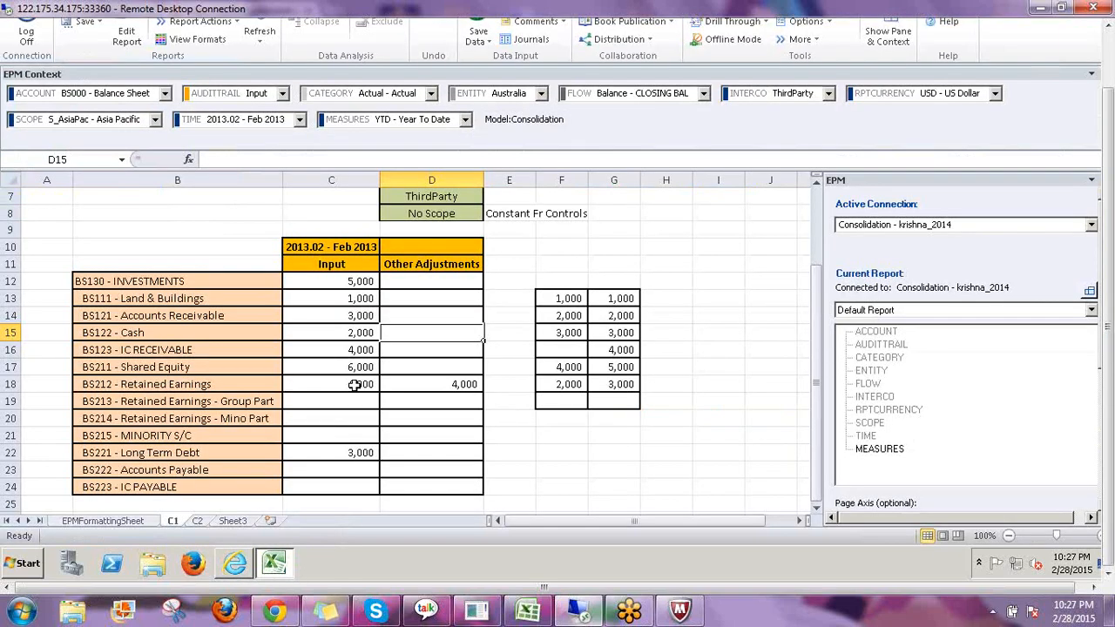
Set BS212 - Retained Earnings Input for Feb 2013 to 47000 on the C1 sheet and save the data.
{"action": "left_click", "coordinate": [354, 385]}
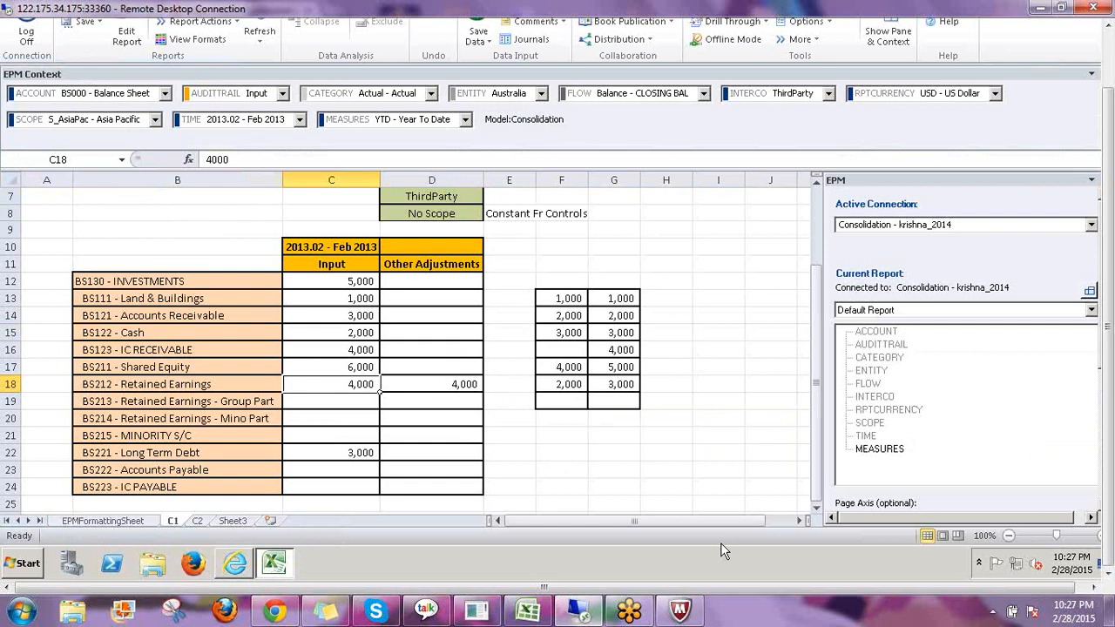
{"action": "type", "text": "47000"}
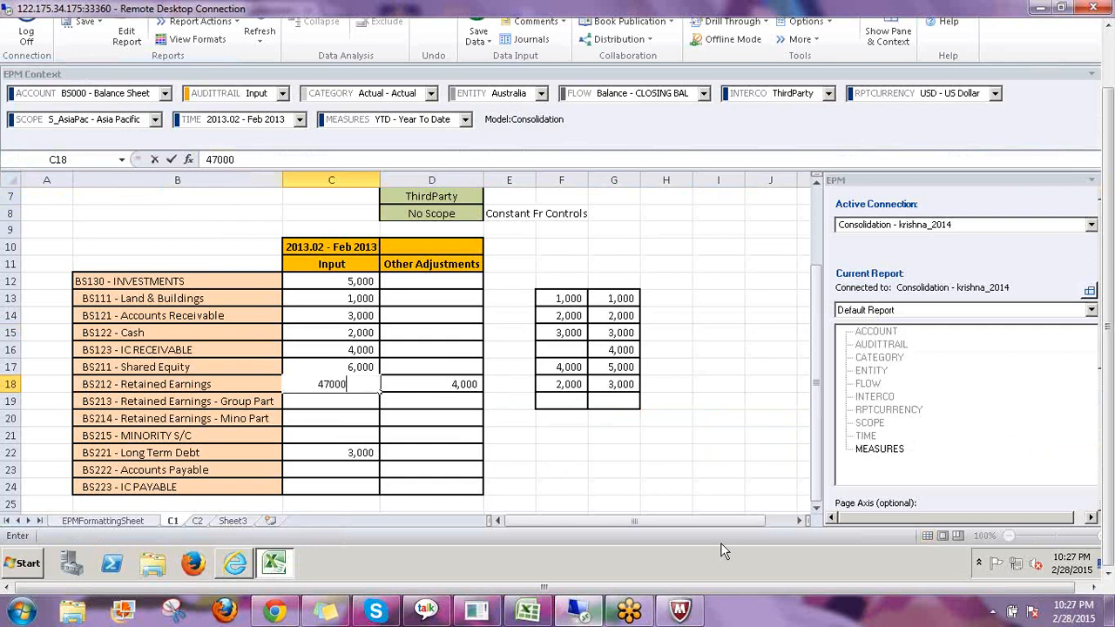
{"action": "key", "text": "Return"}
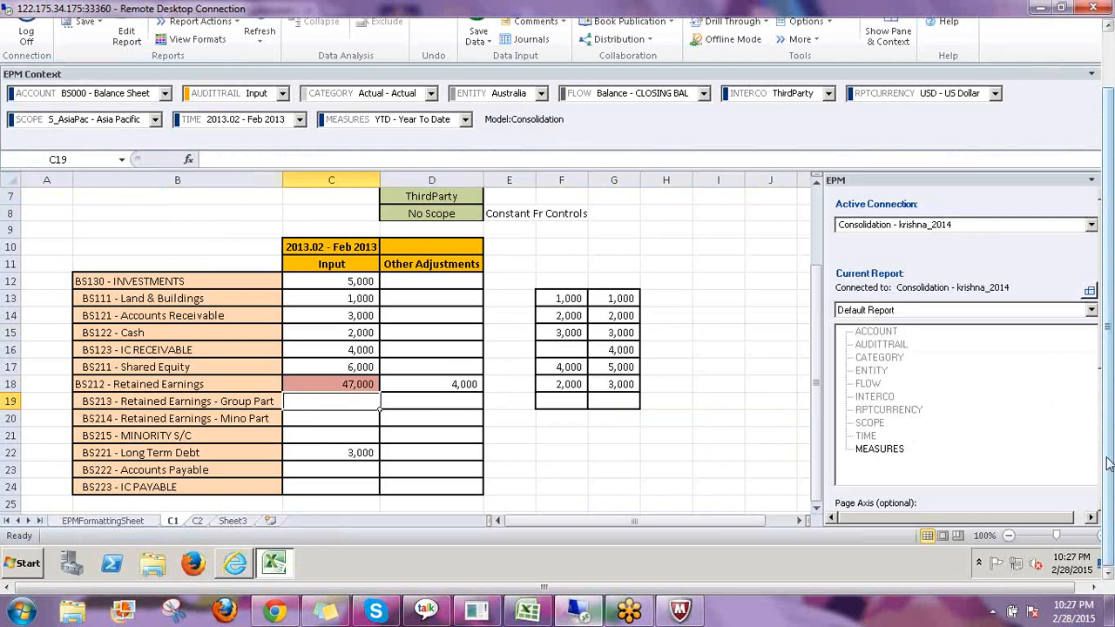
{"action": "left_click_drag", "start_coordinate": [1109, 460], "coordinate": [1109, 403]}
{"action": "left_click", "coordinate": [478, 80]}
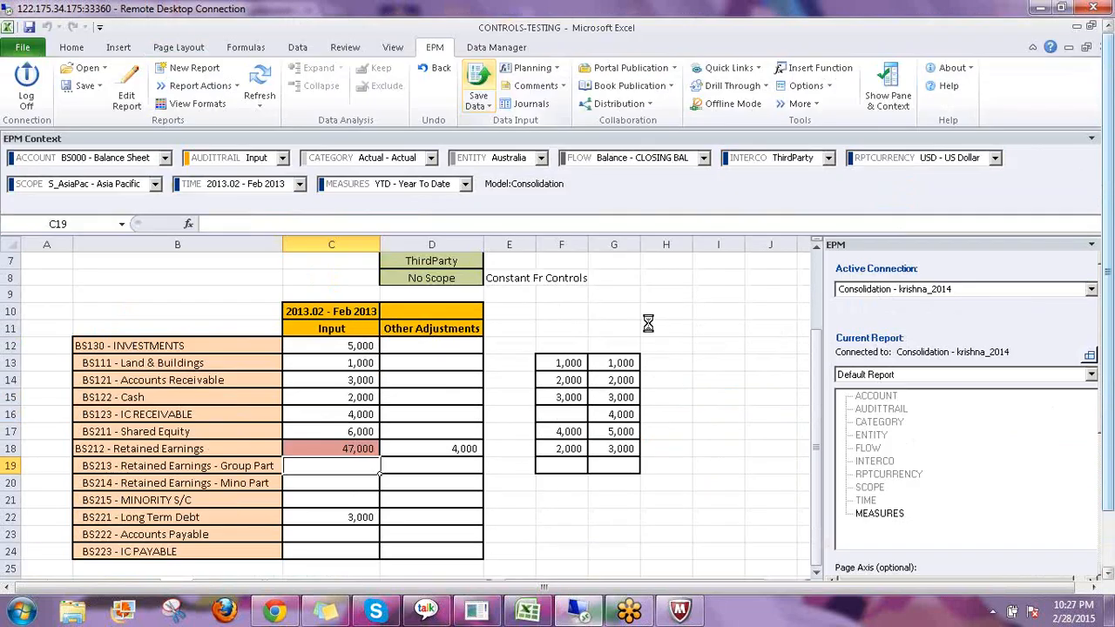
{"action": "left_click", "coordinate": [596, 370]}
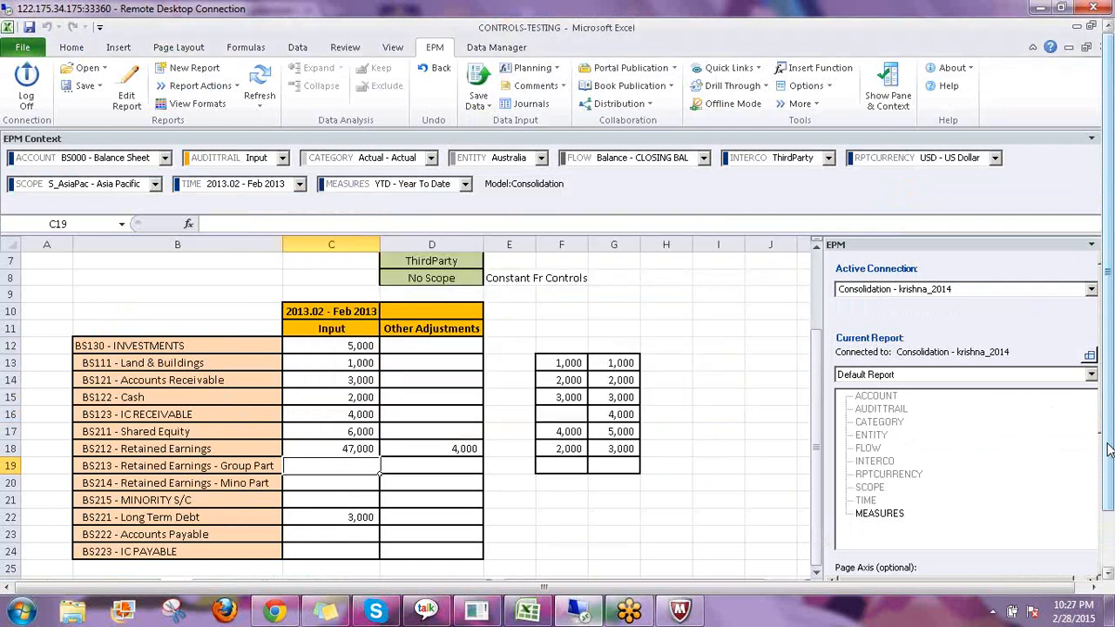
Refresh the Controls Monitor and run controls for Actual, 2013.02 and scope S_AsiaPac.
{"action": "left_click_drag", "start_coordinate": [1108, 449], "coordinate": [1108, 507]}
{"action": "left_click", "coordinate": [235, 564]}
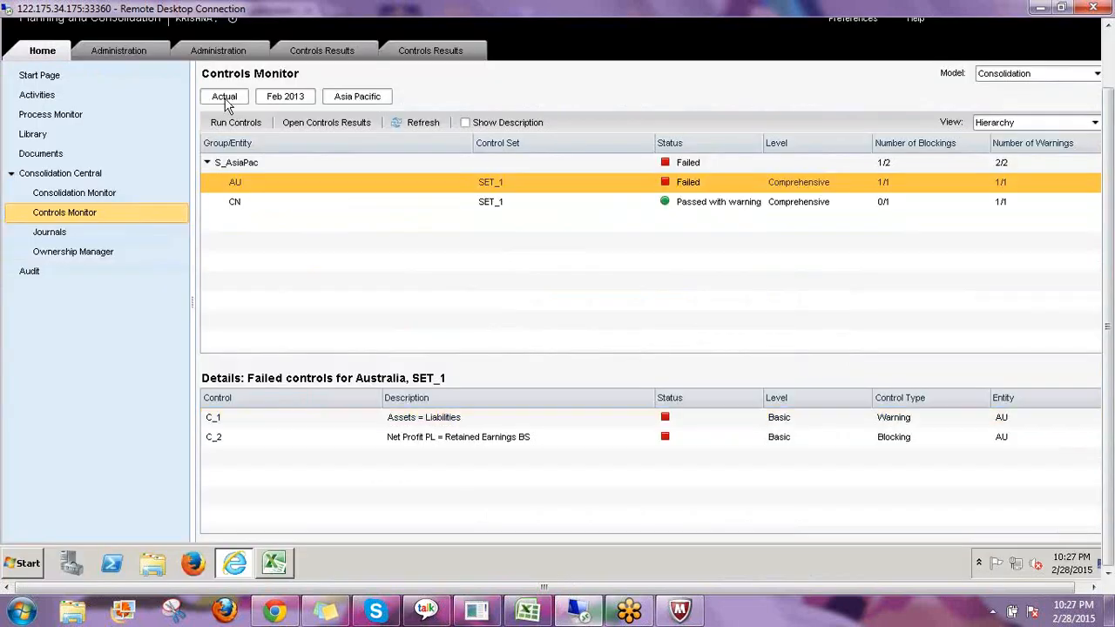
{"action": "left_click", "coordinate": [402, 125]}
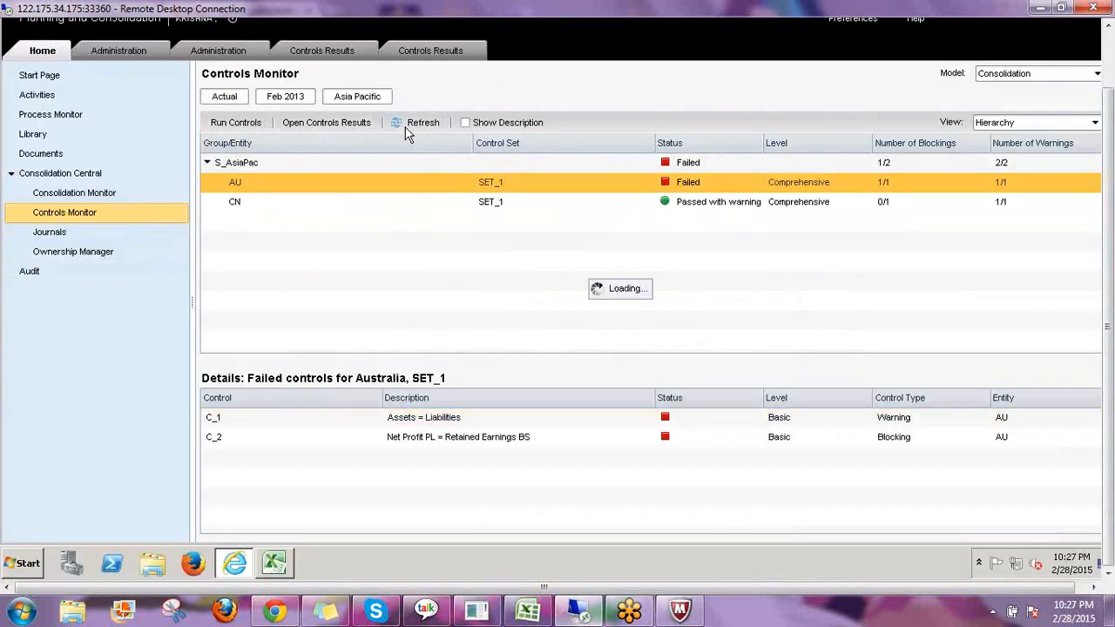
{"action": "left_click", "coordinate": [235, 128]}
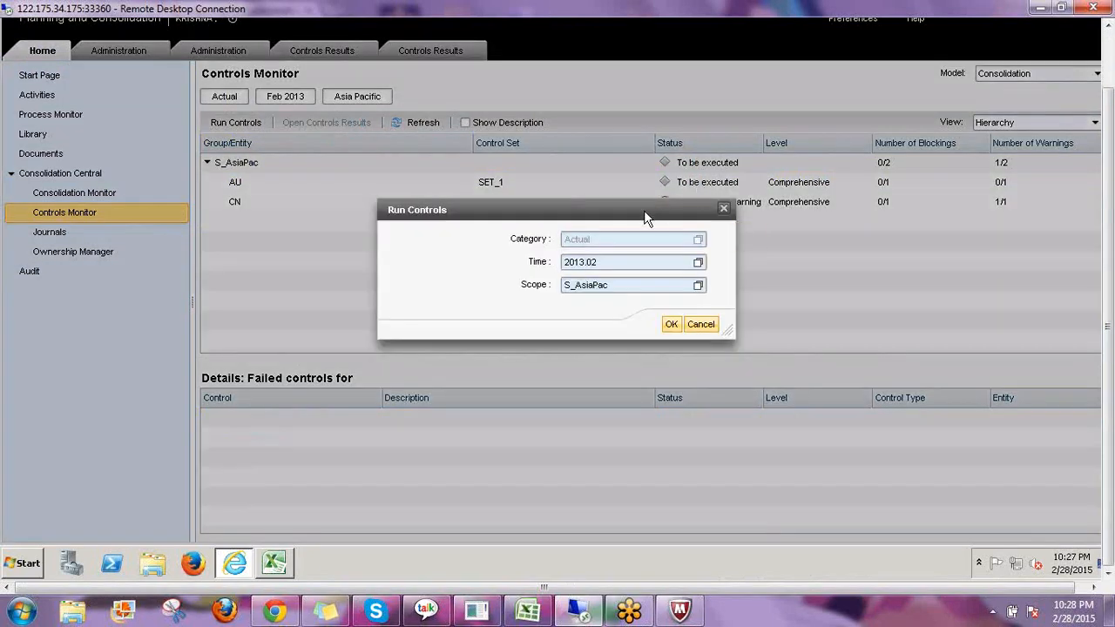
{"action": "left_click_drag", "start_coordinate": [643, 210], "coordinate": [524, 279]}
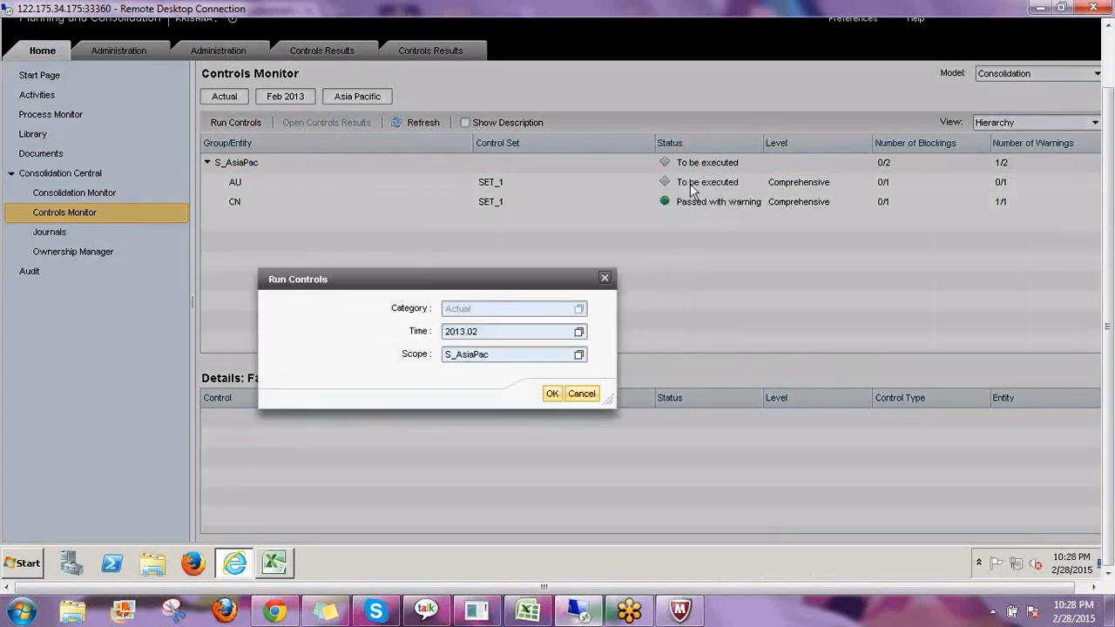
{"action": "left_click", "coordinate": [552, 394]}
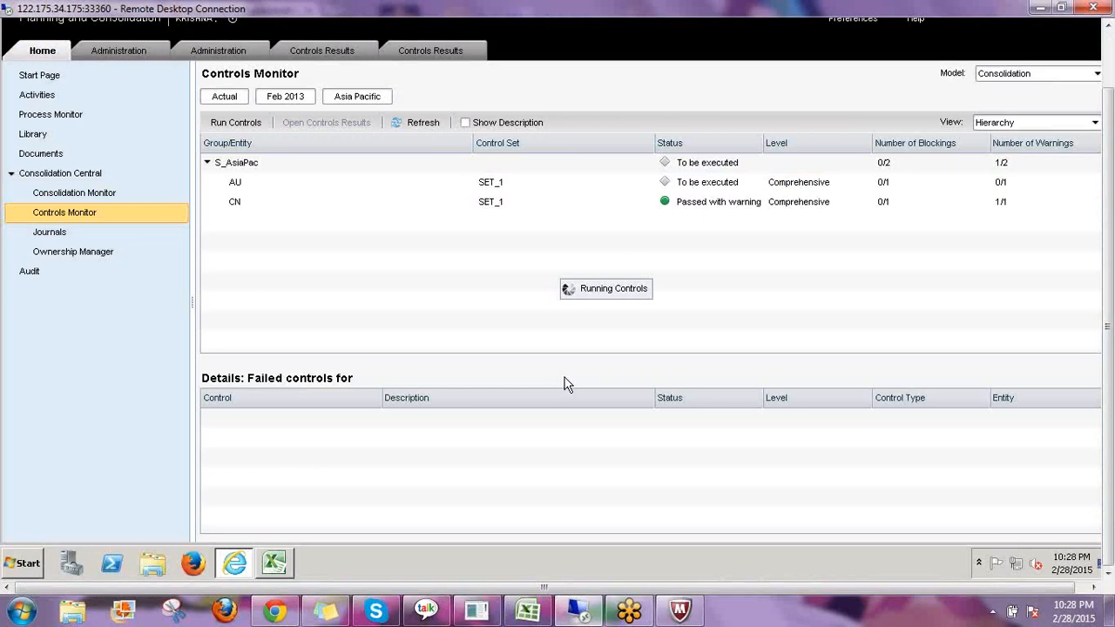
Open AU's controls results and expand the C_2 control to review its breakdown rows.
{"action": "left_click", "coordinate": [695, 205]}
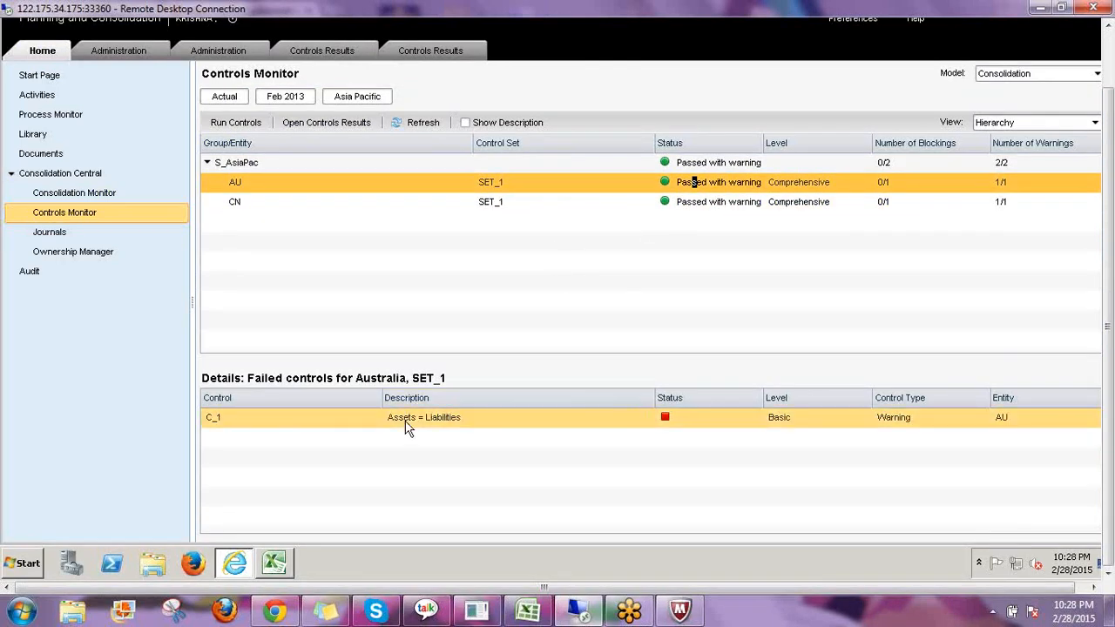
{"action": "left_click", "coordinate": [324, 121]}
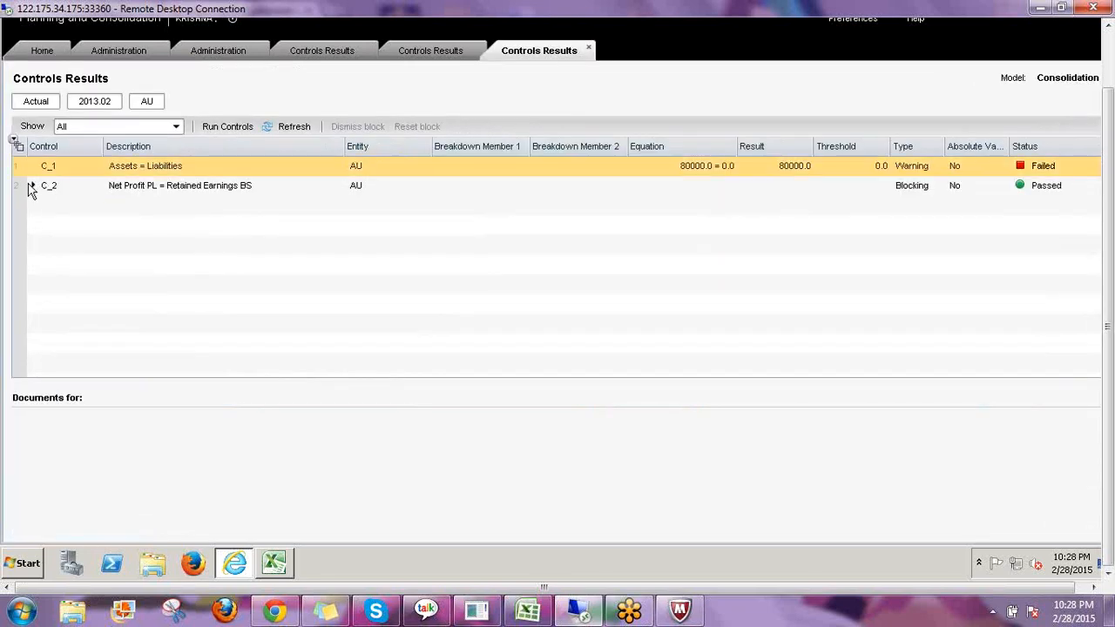
{"action": "left_click", "coordinate": [37, 187]}
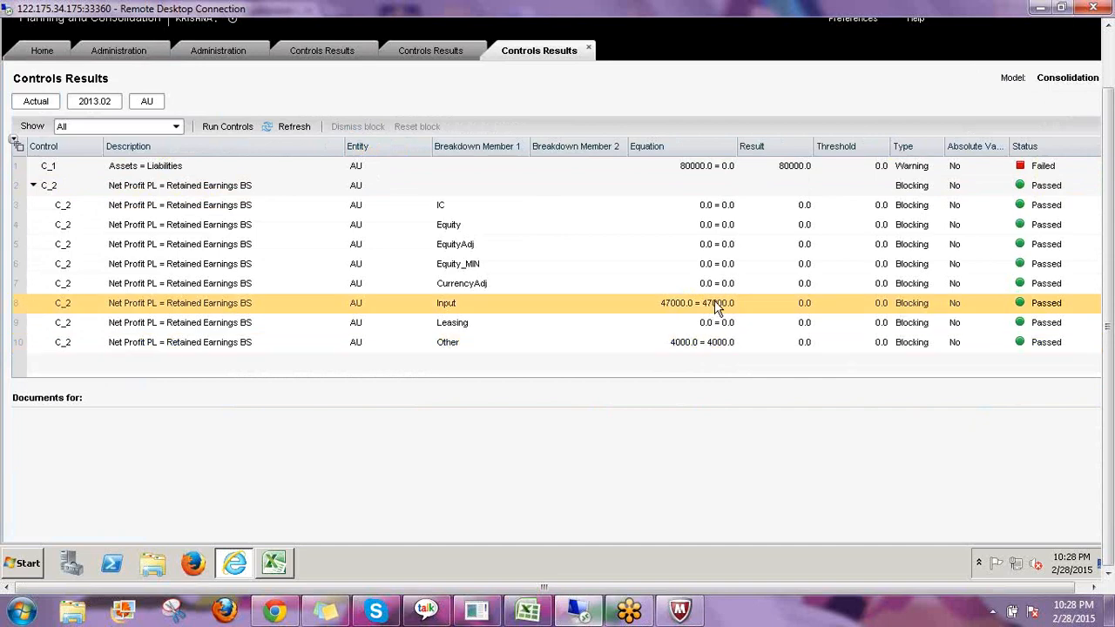
{"action": "key", "text": "Up"}
{"action": "key", "text": "Up"}
{"action": "key", "text": "Up"}
{"action": "key", "text": "Up"}
{"action": "key", "text": "Up"}
{"action": "key", "text": "Up"}
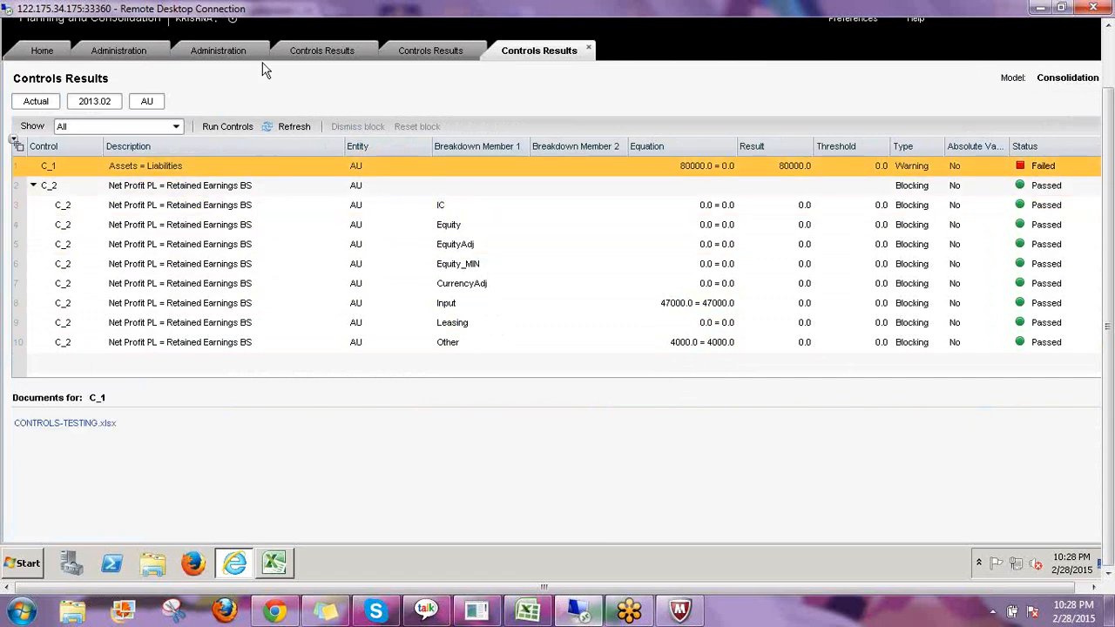
Reopen AU's controls results from the Controls Monitor and return to the Home page.
{"action": "left_click", "coordinate": [40, 54]}
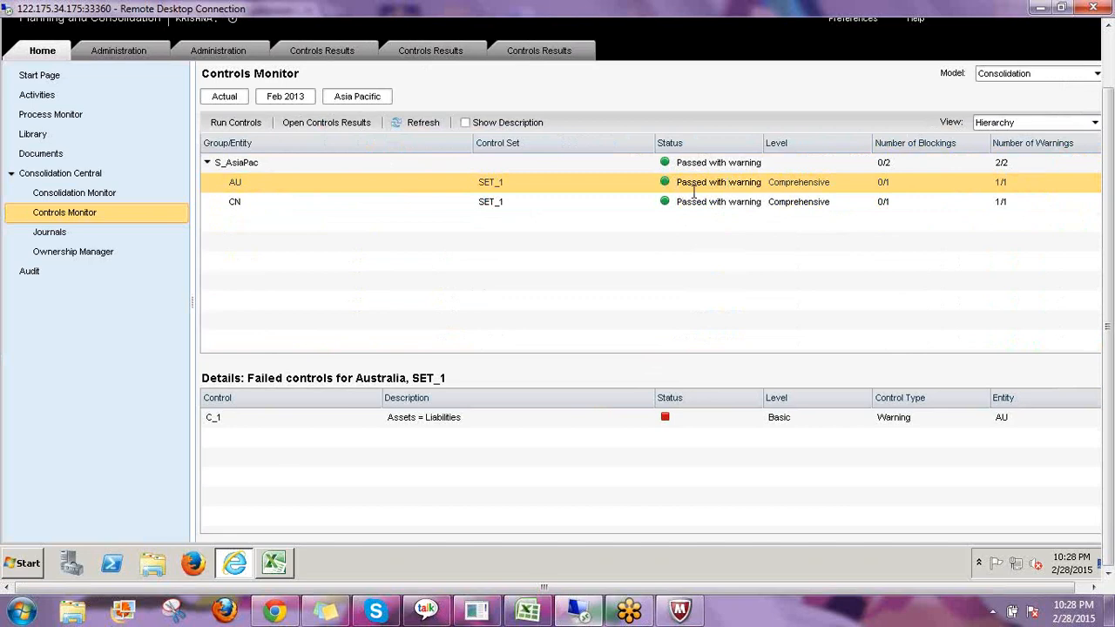
{"action": "double_click", "coordinate": [695, 192]}
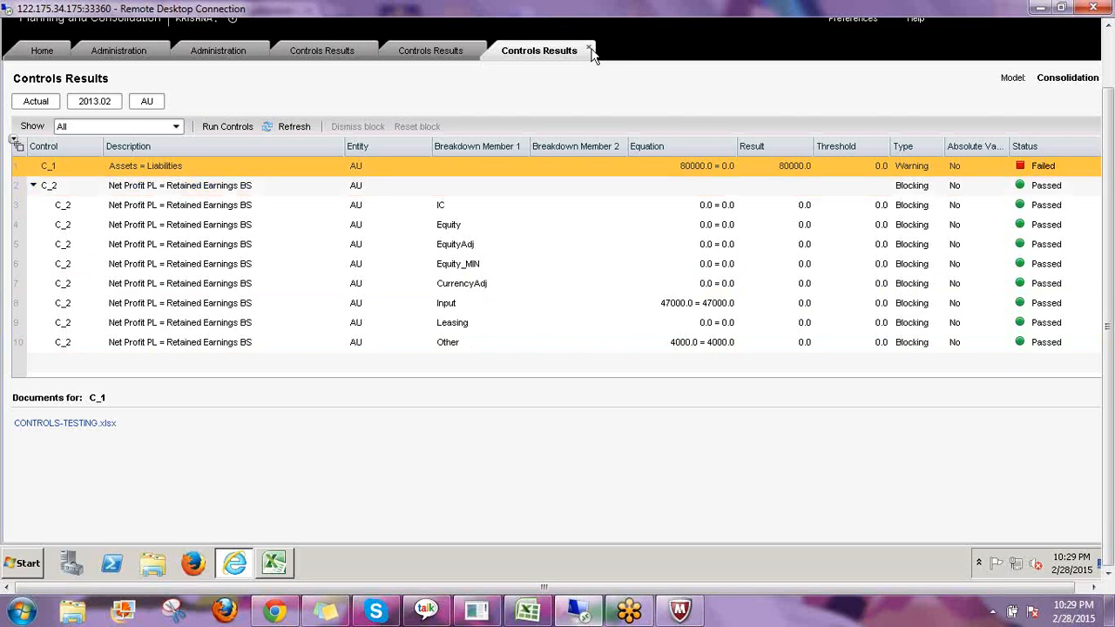
{"action": "left_click", "coordinate": [54, 54]}
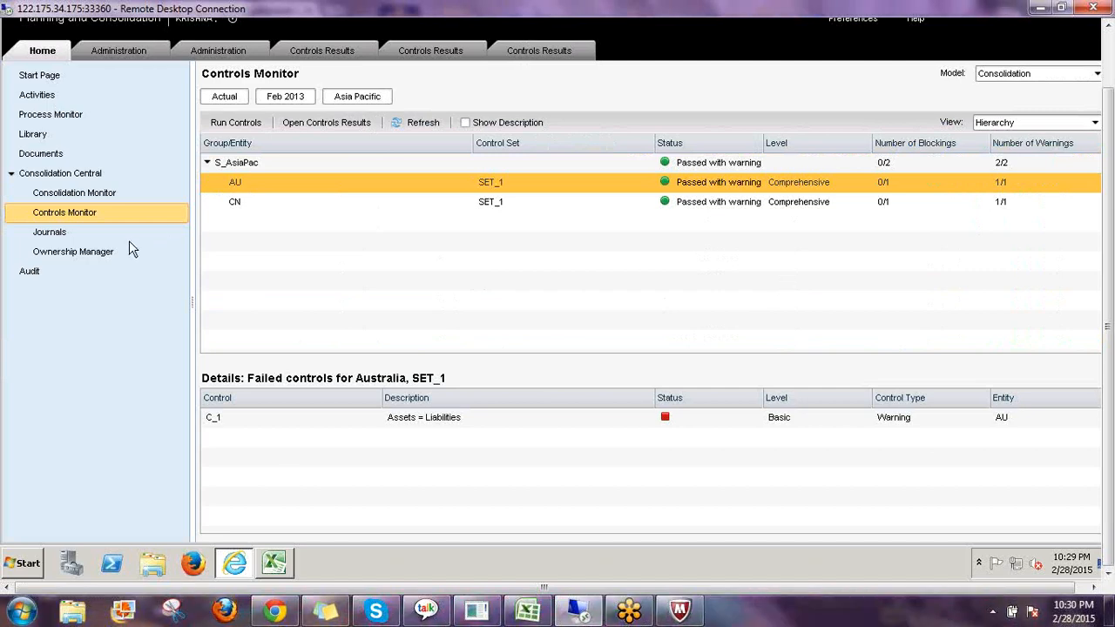
{"action": "left_click", "coordinate": [110, 254]}
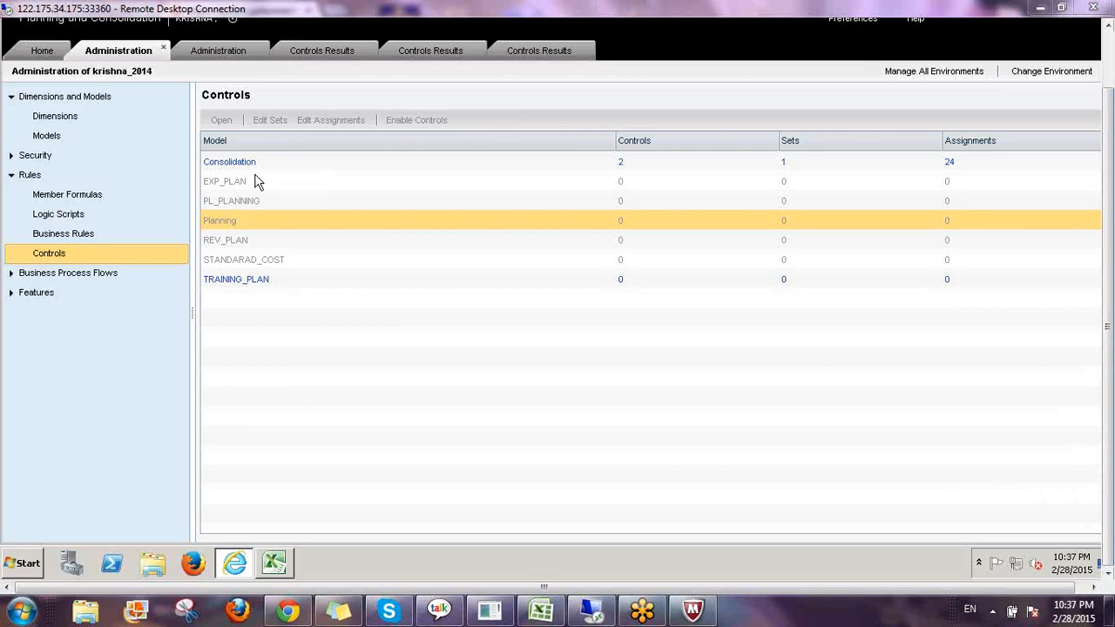
Open the Consolidation model's control definitions in Administration, then go back to the Controls Monitor.
{"action": "left_click", "coordinate": [230, 161]}
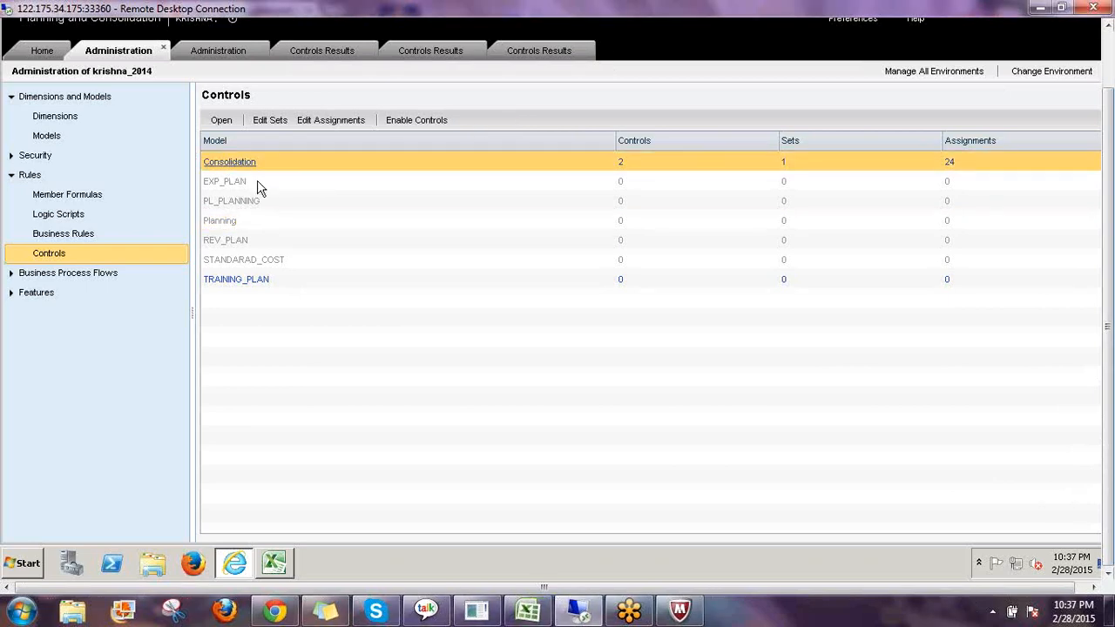
{"action": "left_click", "coordinate": [72, 208]}
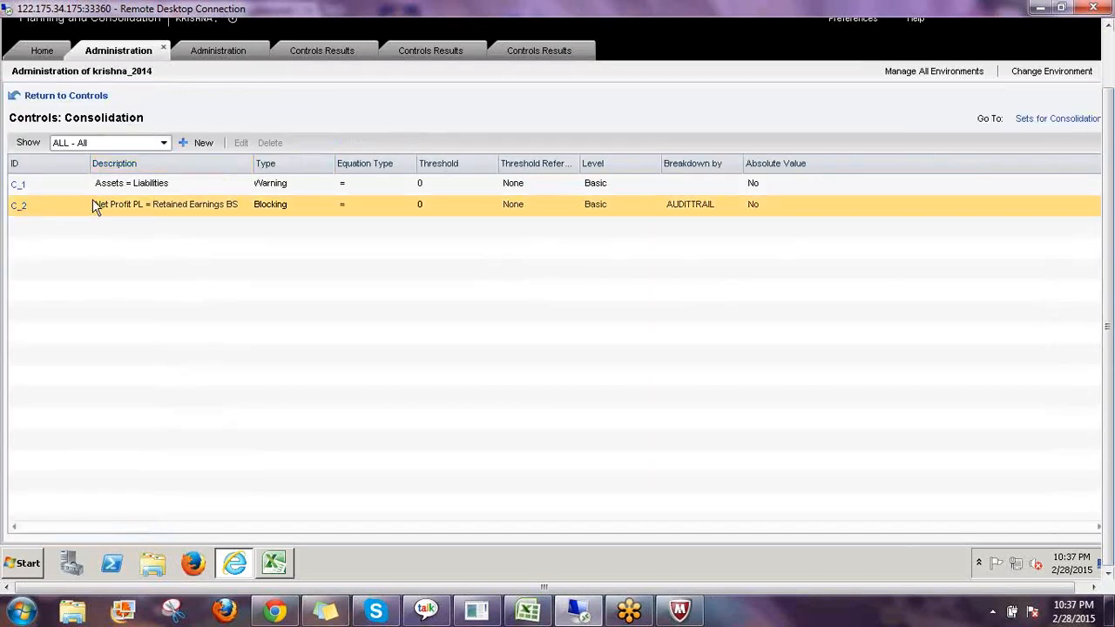
{"action": "left_click", "coordinate": [61, 52]}
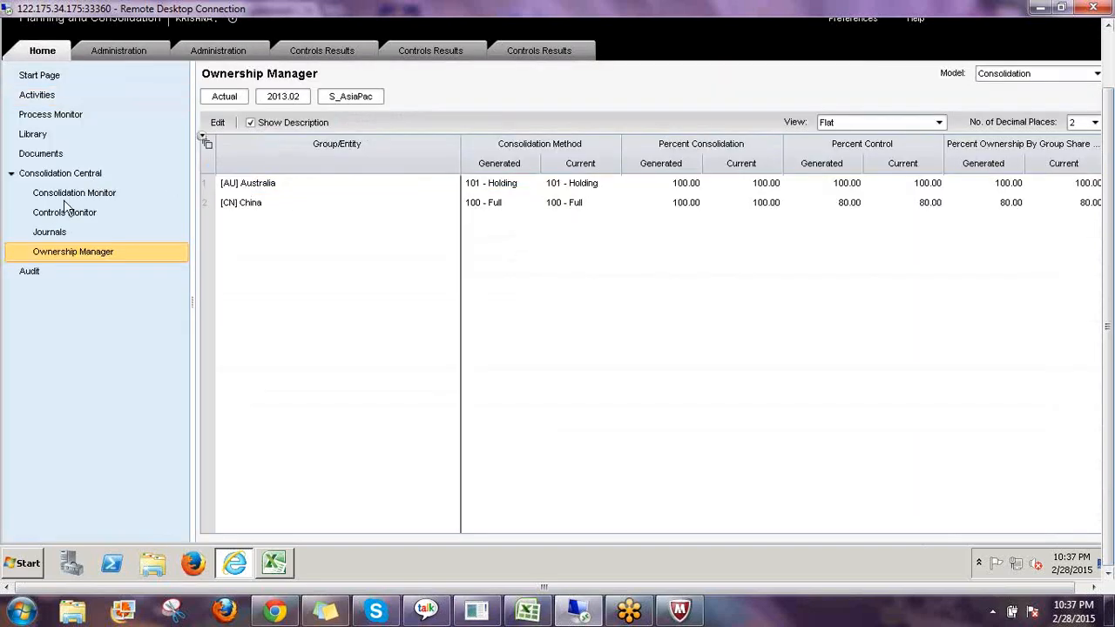
{"action": "left_click", "coordinate": [65, 212]}
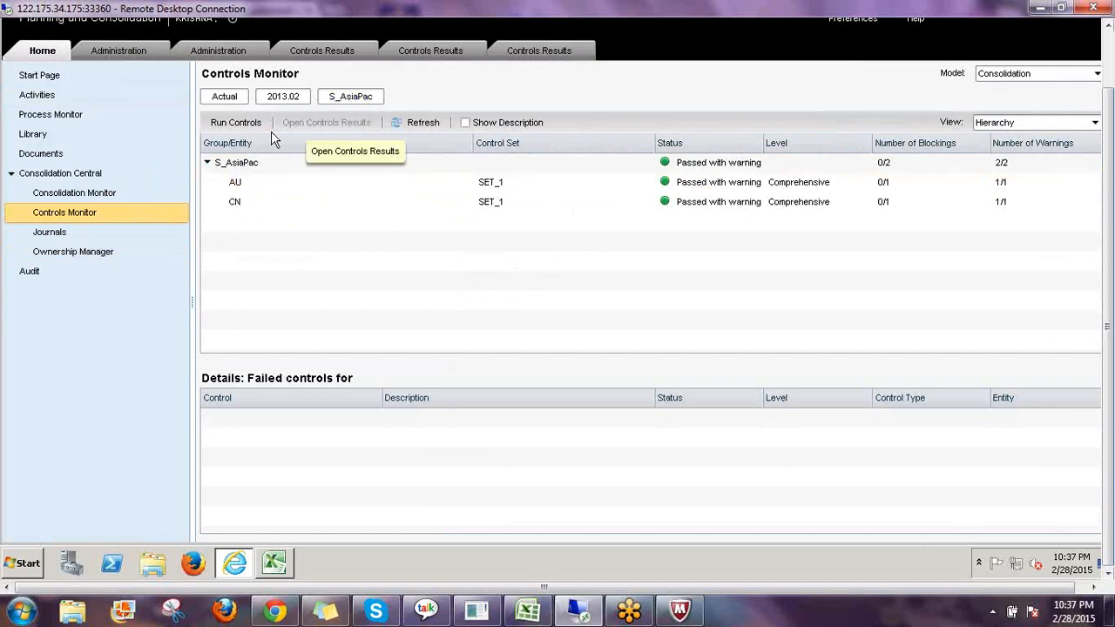
{"action": "left_click", "coordinate": [254, 184]}
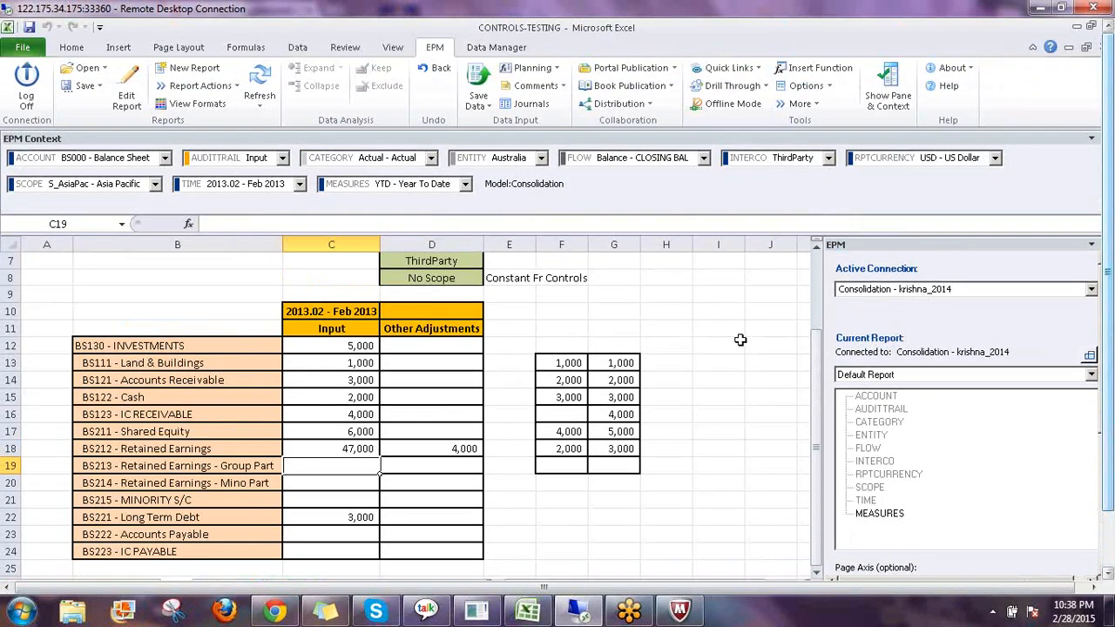
Close the CONTROLS-TESTING workbook without saving changes.
{"action": "left_click", "coordinate": [736, 333]}
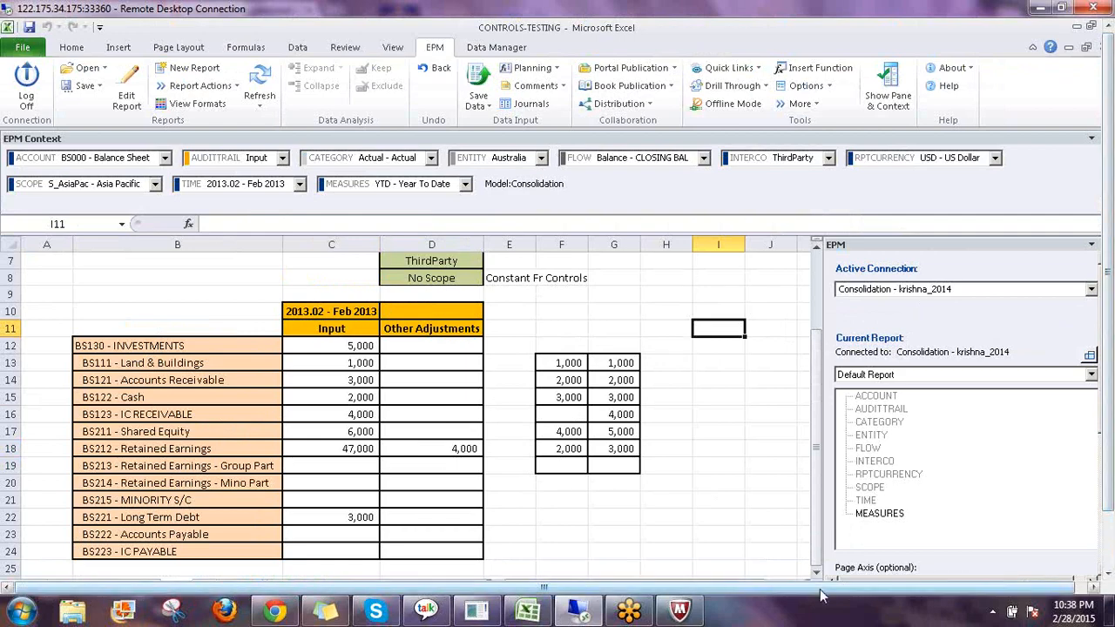
{"action": "left_click_drag", "start_coordinate": [820, 590], "coordinate": [837, 592]}
{"action": "left_click", "coordinate": [1093, 48]}
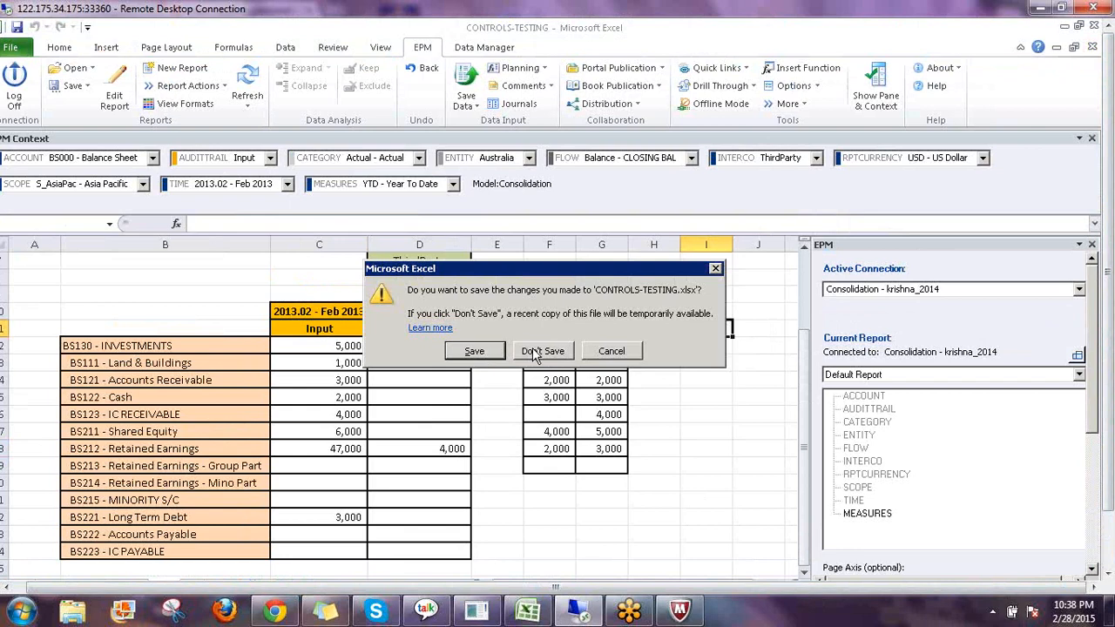
{"action": "left_click", "coordinate": [534, 351]}
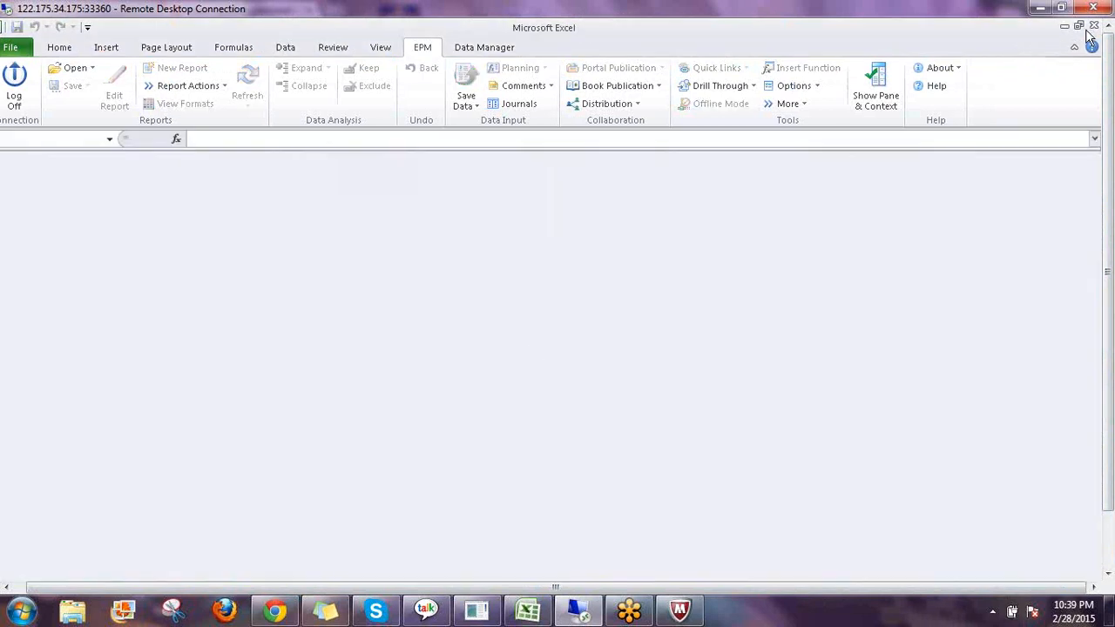